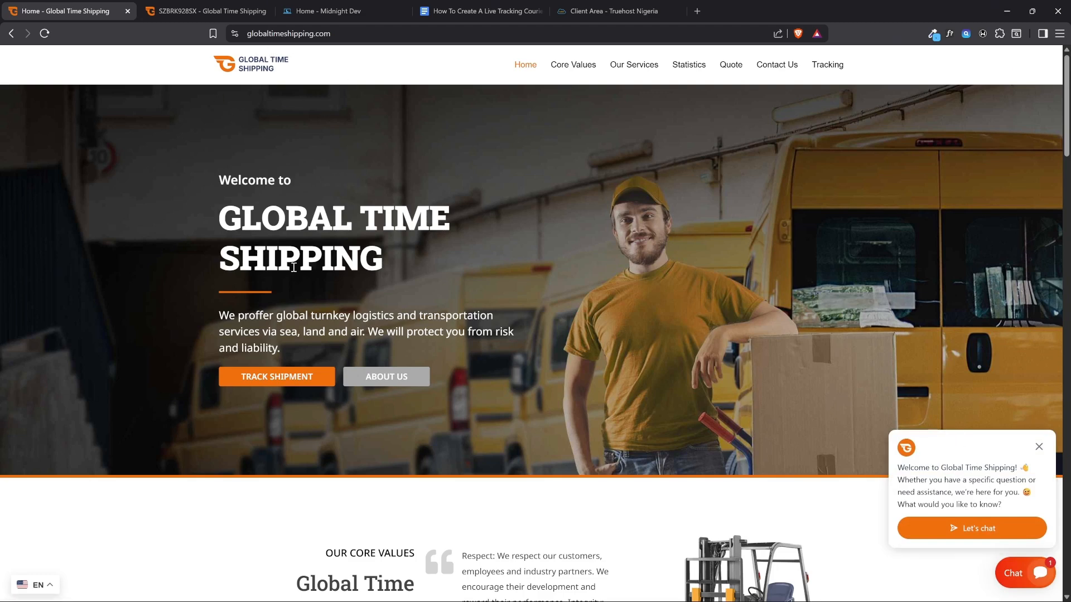
Switch the Global Time Shipping site's language to Afrikaans and check the translated home page
click(37, 584)
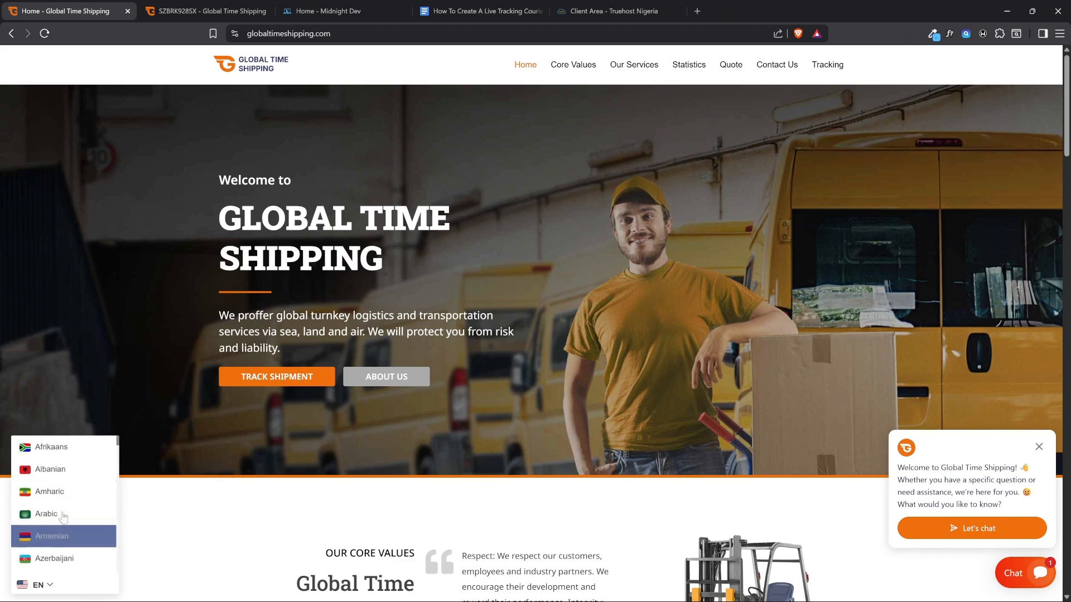
click(65, 446)
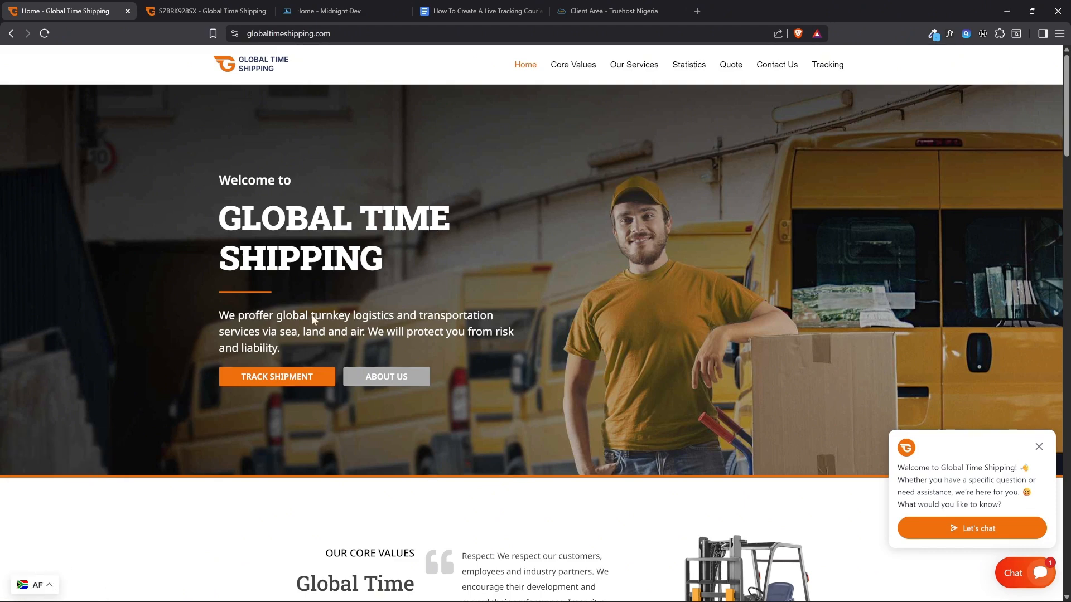
click(37, 584)
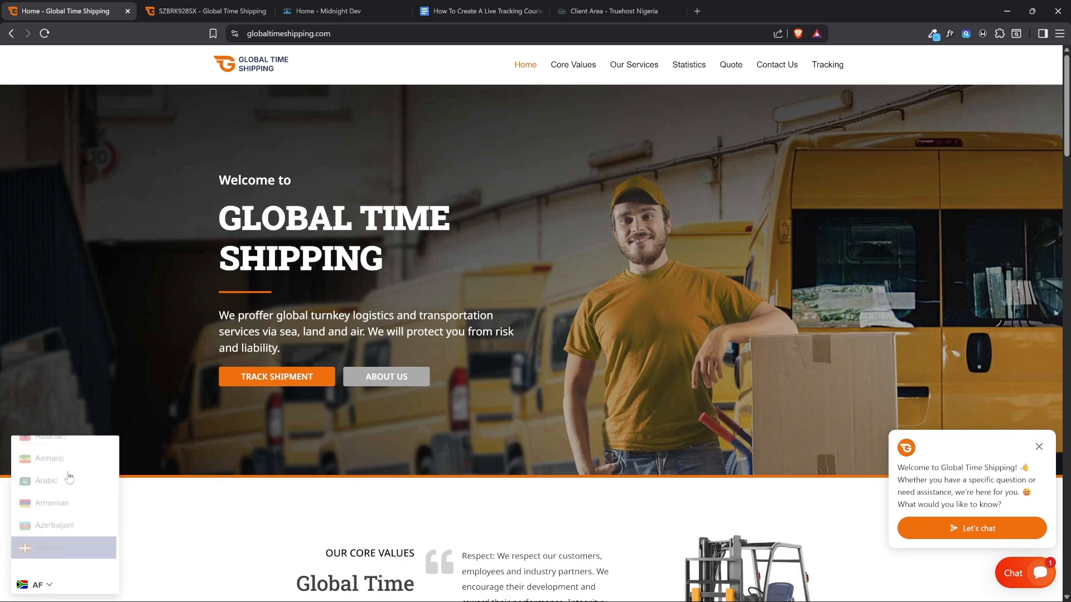
click(160, 339)
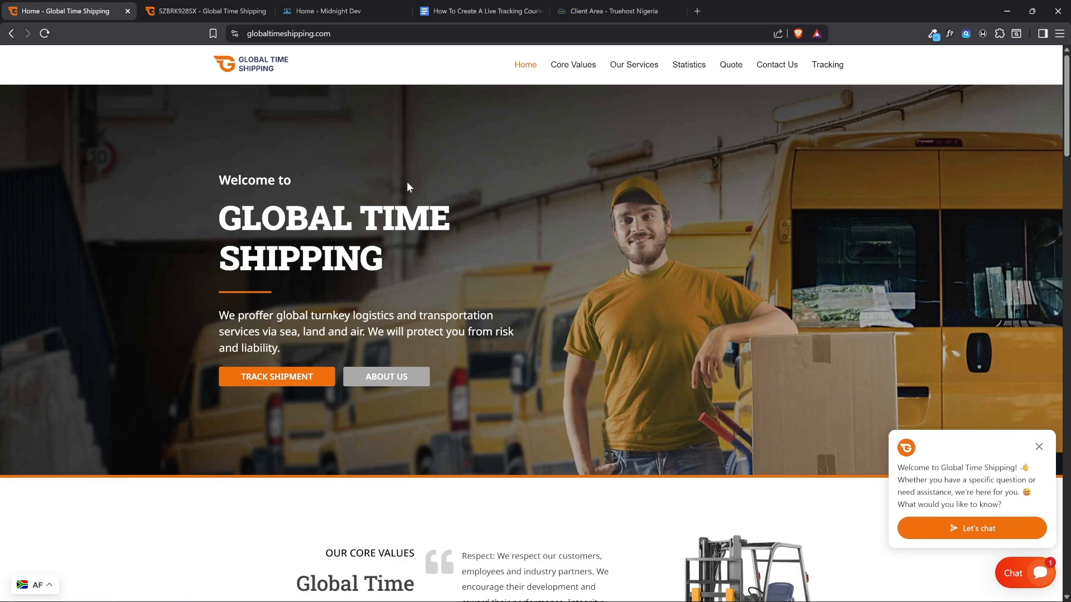
scroll(328, 255, down, 5)
scroll(97, 496, up, 6)
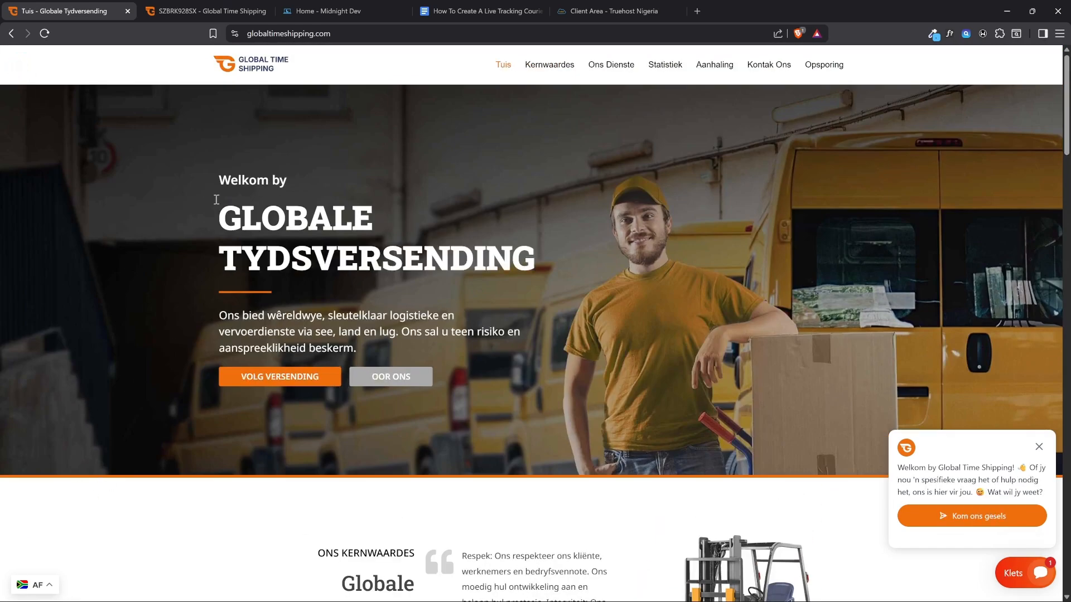
Set the site's language back to English
click(36, 584)
scroll(73, 488, down, 8)
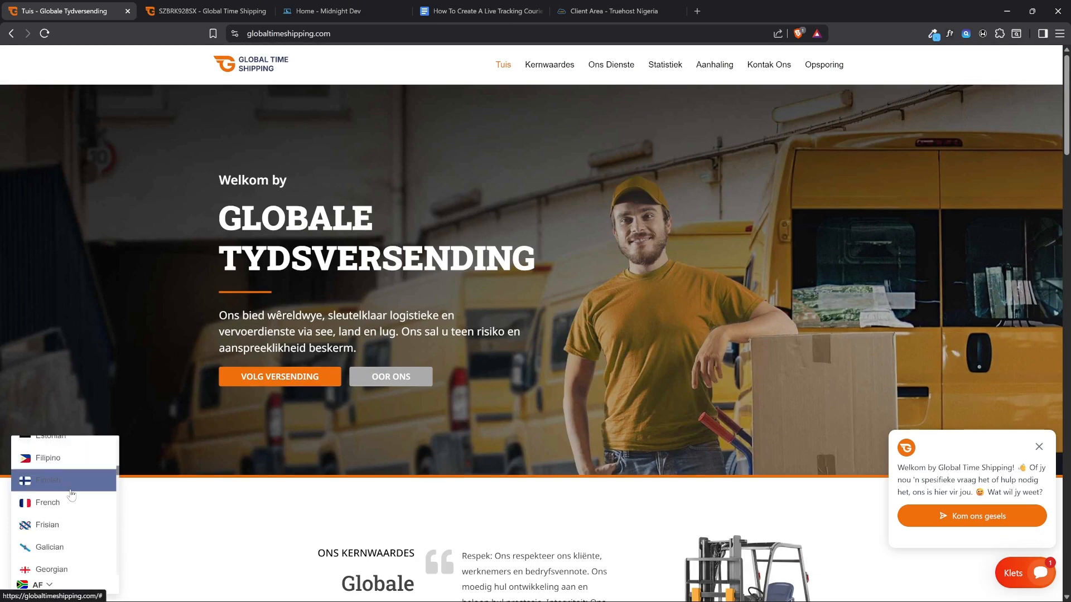
click(78, 448)
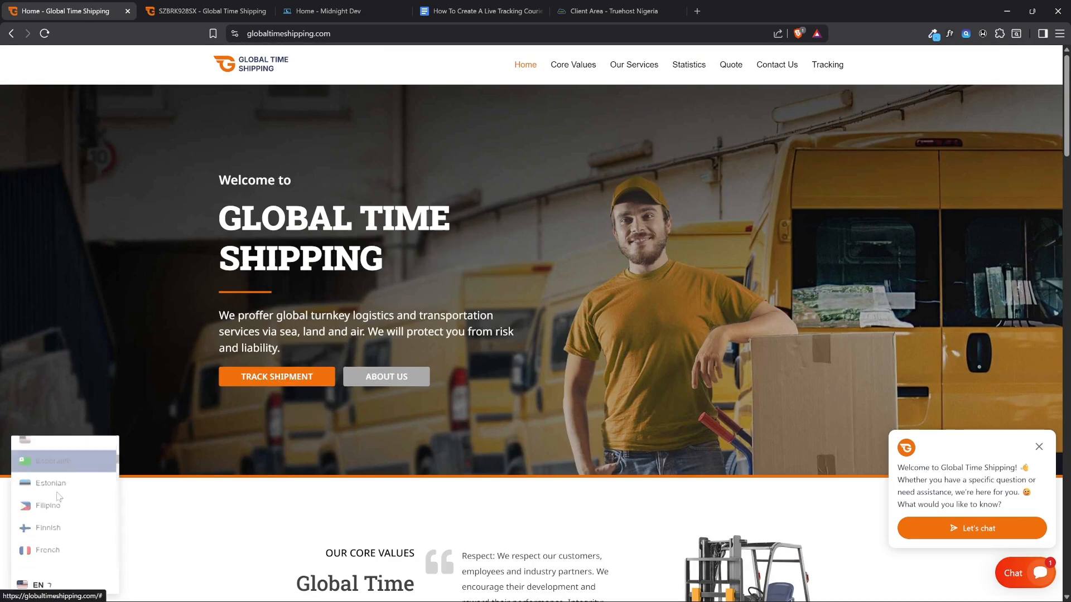
Look at the live chat window, collapse it, and examine the home page sections down to the contact details
click(973, 528)
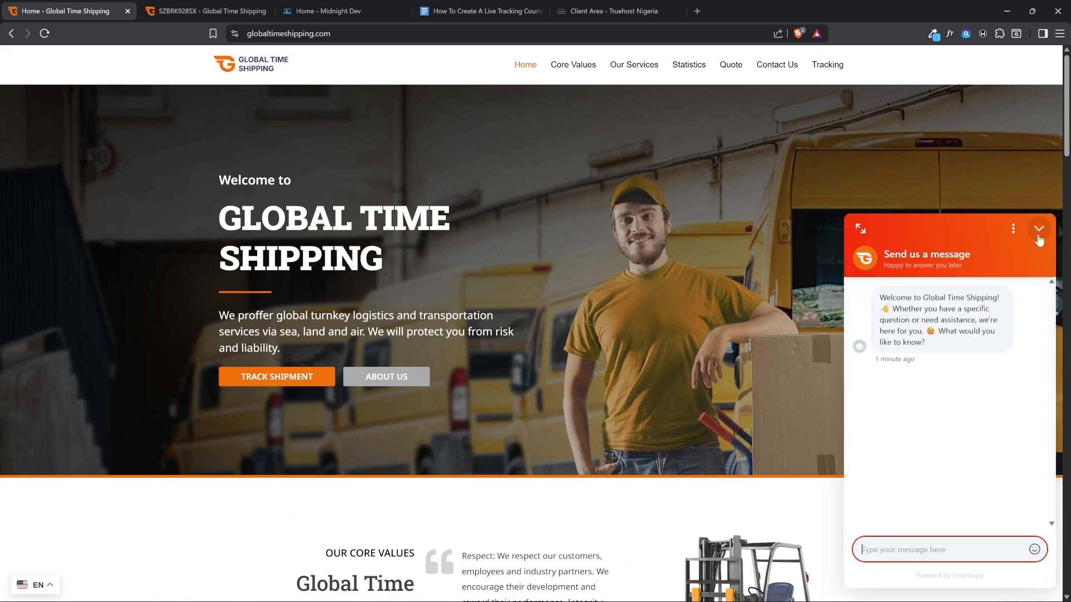
click(1038, 228)
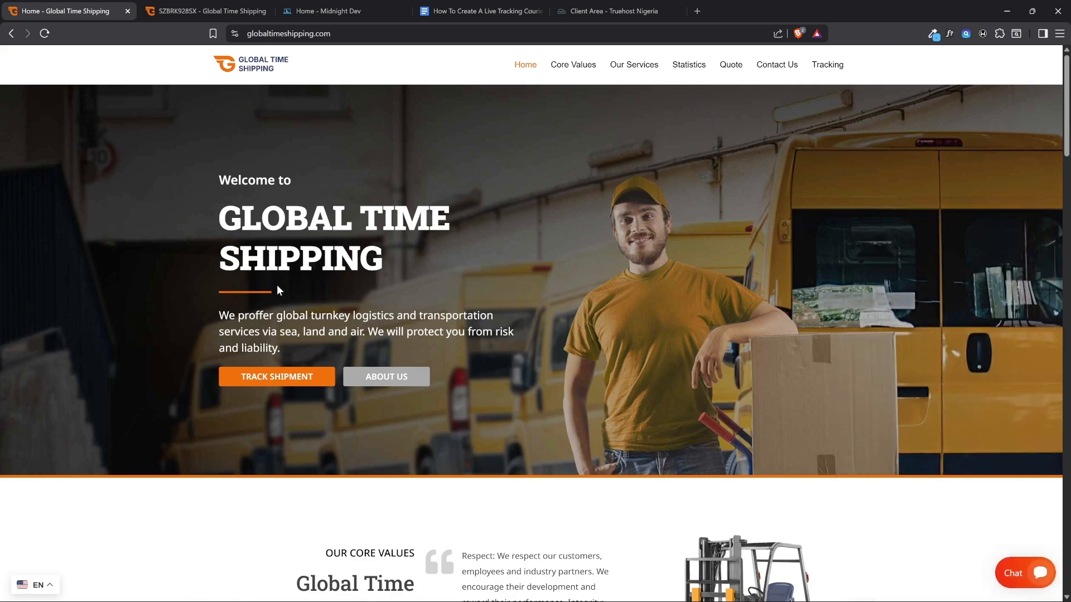
scroll(254, 267, down, 5)
scroll(254, 268, down, 20)
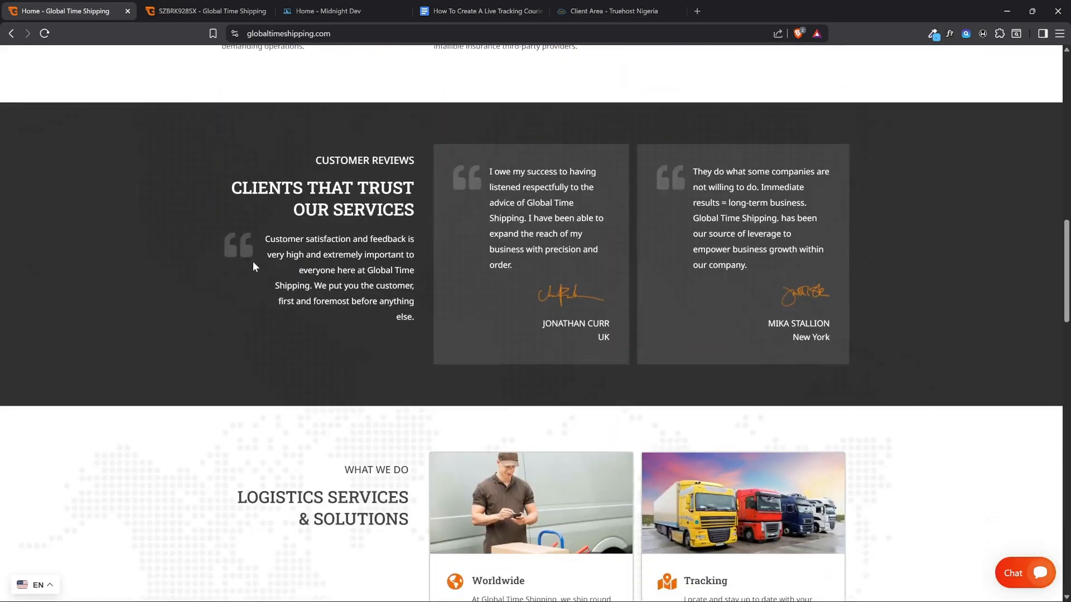
scroll(480, 263, down, 9)
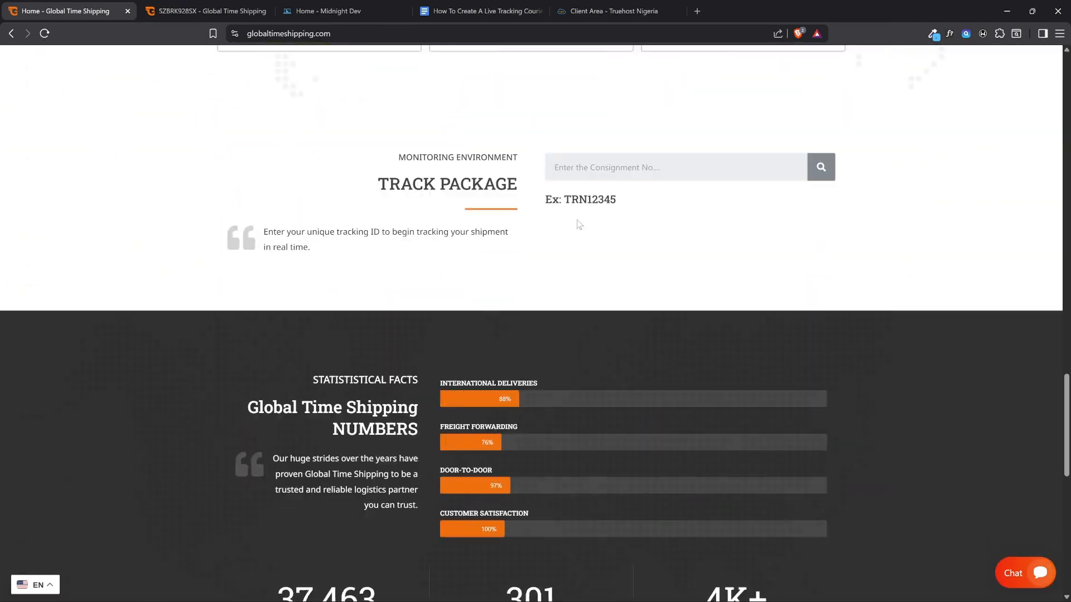
scroll(426, 301, down, 7)
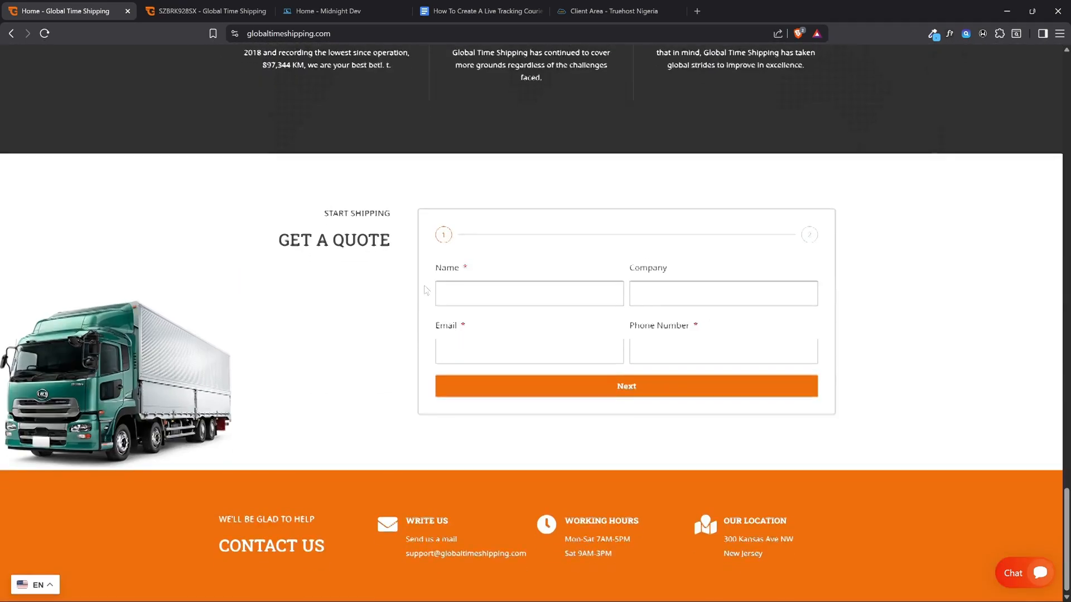
scroll(395, 272, up, 20)
scroll(395, 271, up, 15)
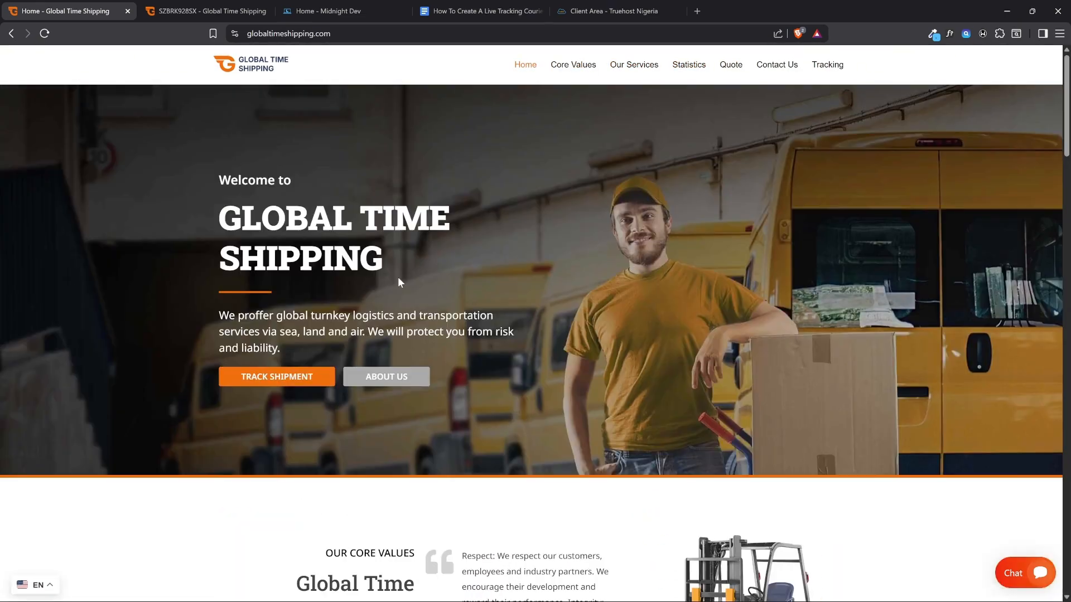
Examine the sample shipment tracking page, including sender and receiver details, parcel information and delivery status, dismissing the chat greeting
click(212, 10)
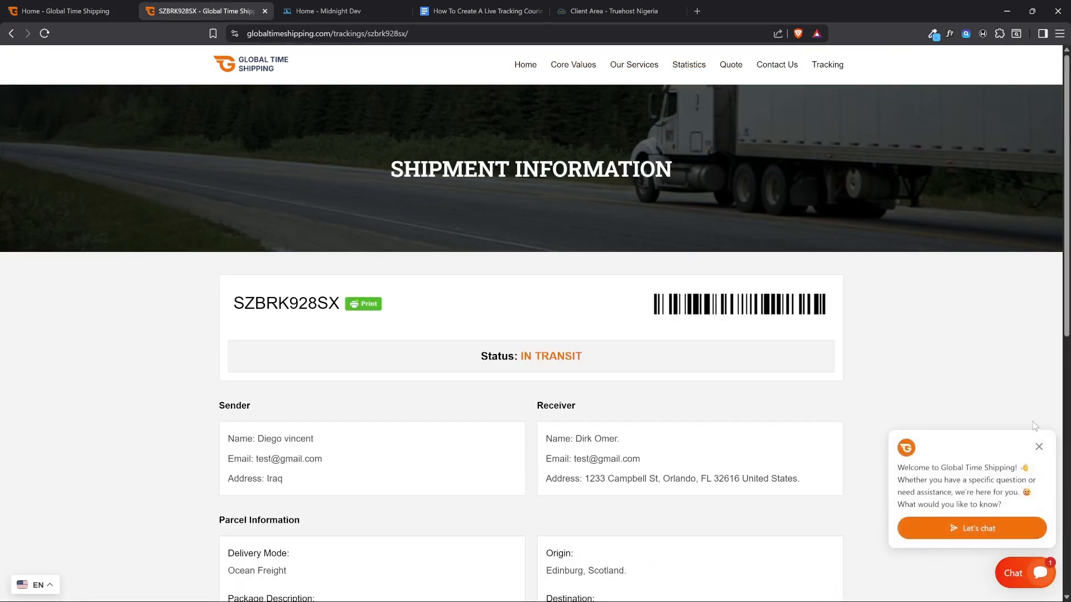
click(1038, 446)
scroll(314, 269, down, 4)
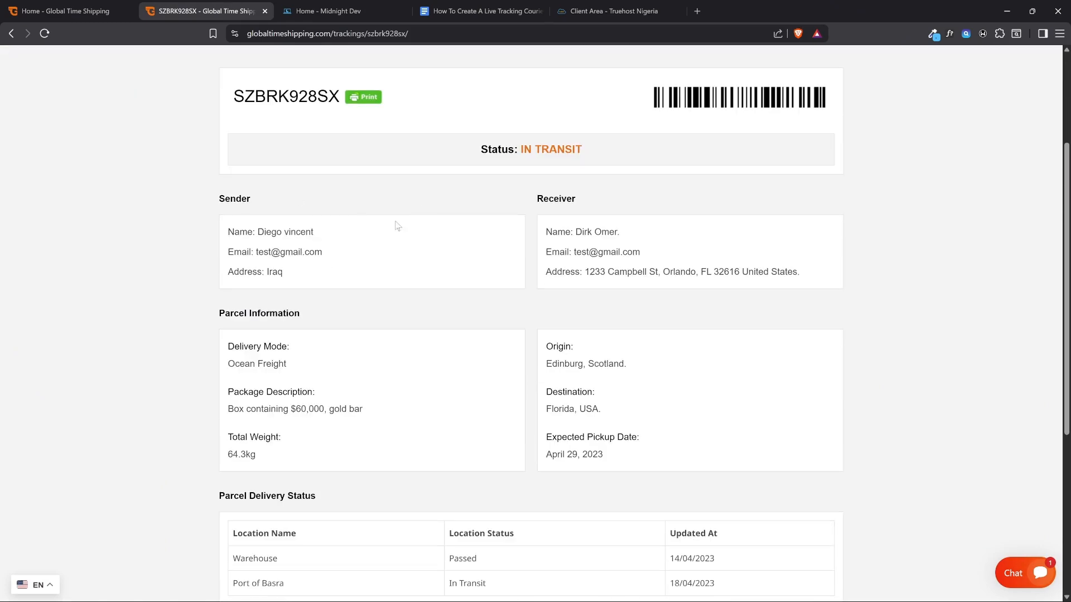
scroll(230, 282, down, 4)
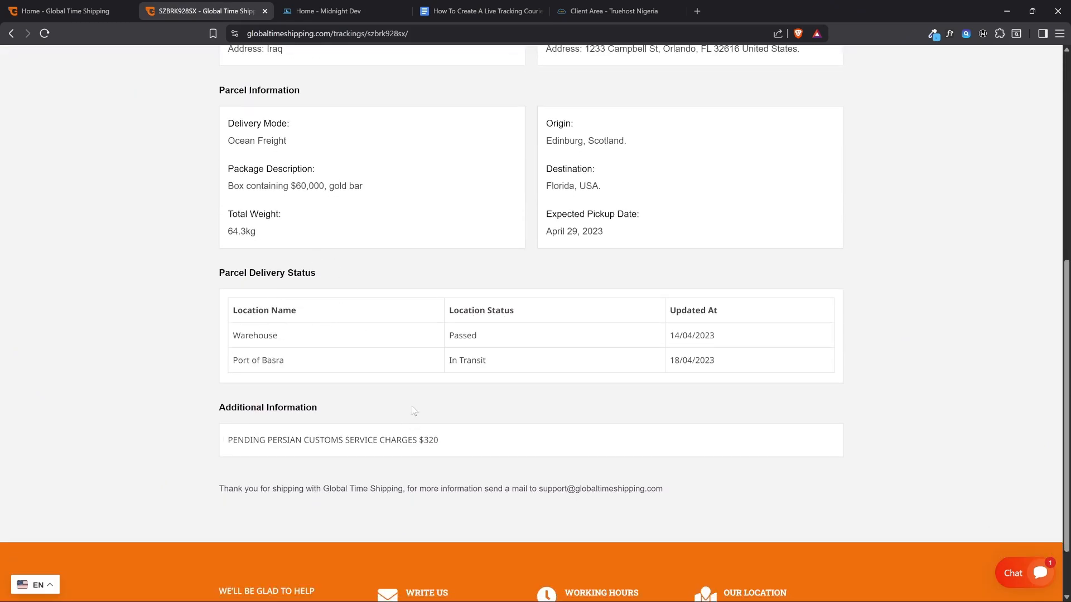
scroll(413, 409, up, 3)
scroll(560, 382, down, 4)
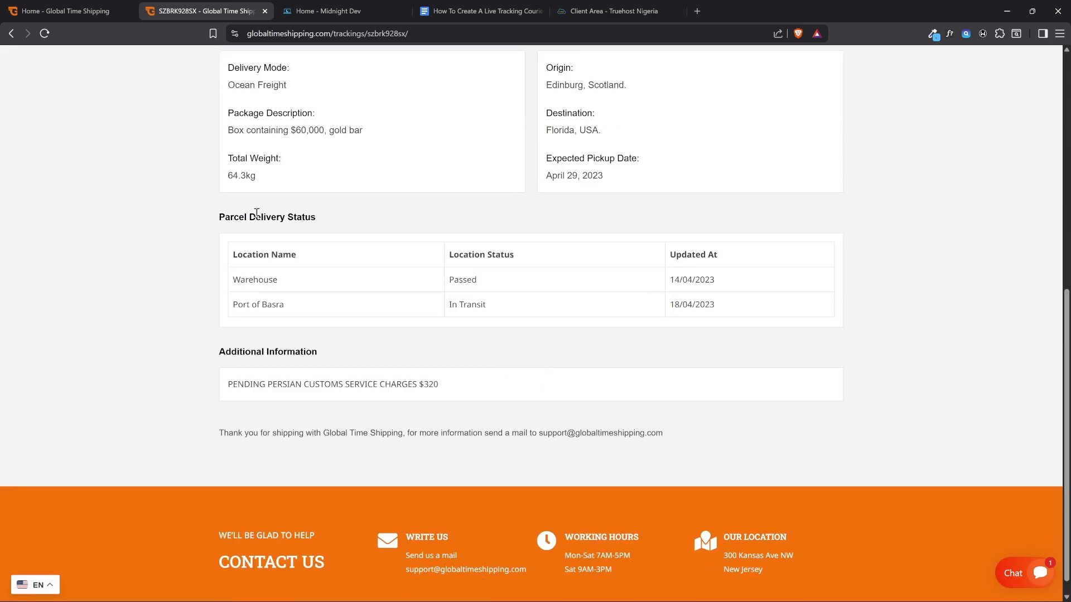
scroll(428, 205, up, 5)
scroll(353, 293, up, 4)
scroll(348, 315, down, 1)
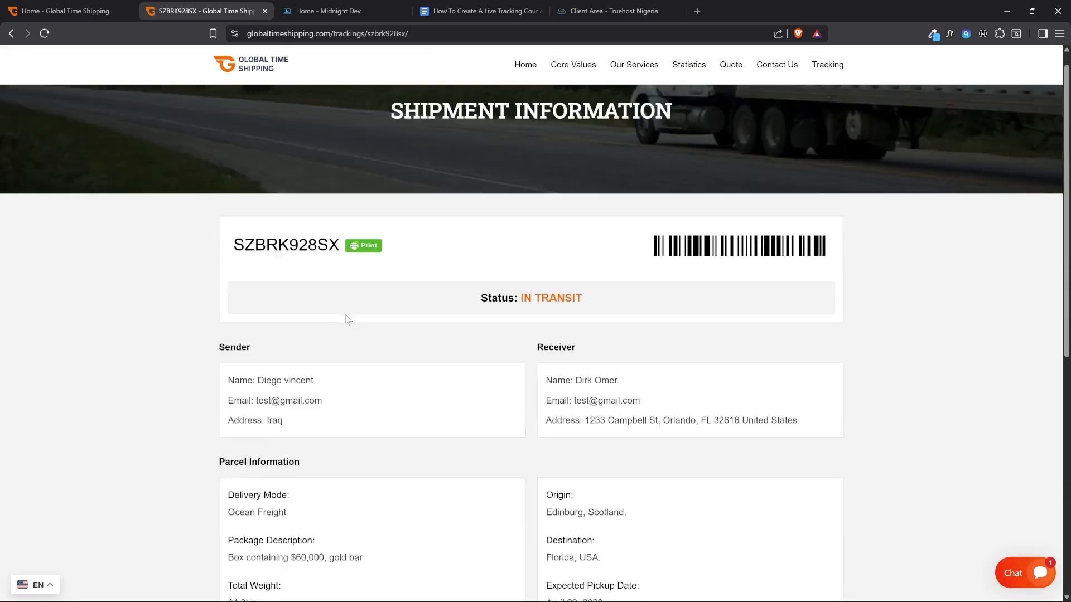
scroll(347, 311, down, 8)
scroll(344, 306, up, 3)
scroll(346, 310, up, 5)
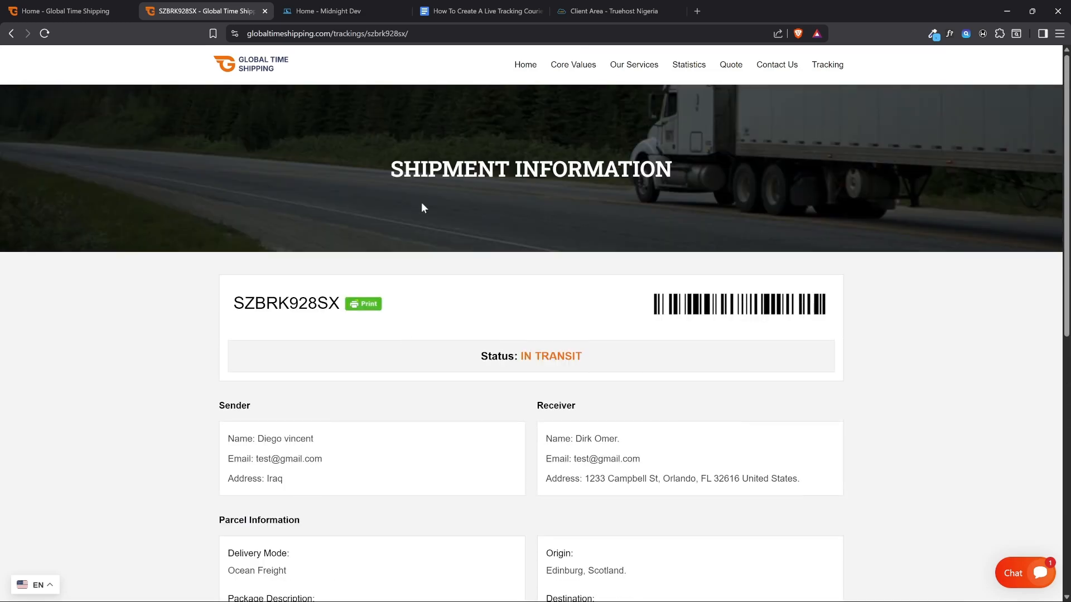
Switch to the "How To Create A Live Tracking Courier Website" document and examine the item about buying a domain and hosting
click(78, 11)
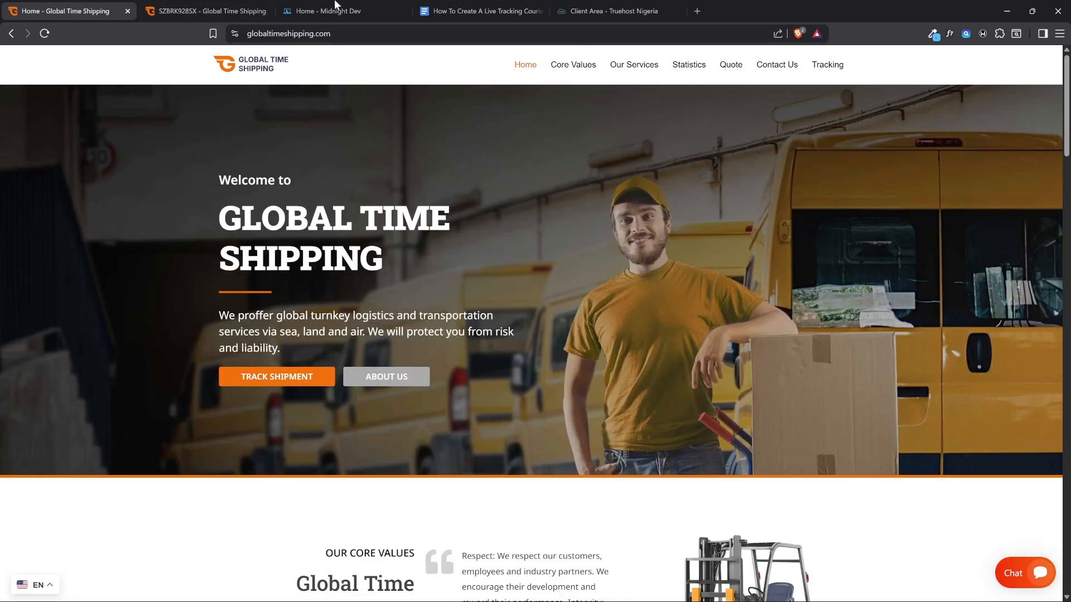
click(503, 5)
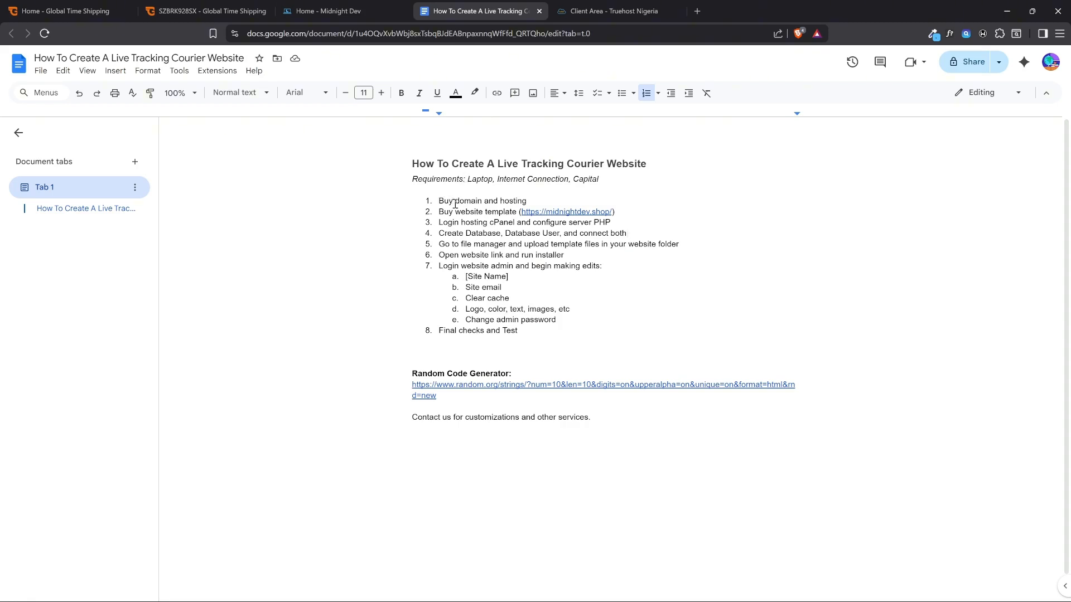
drag(528, 202, 456, 205)
click(542, 202)
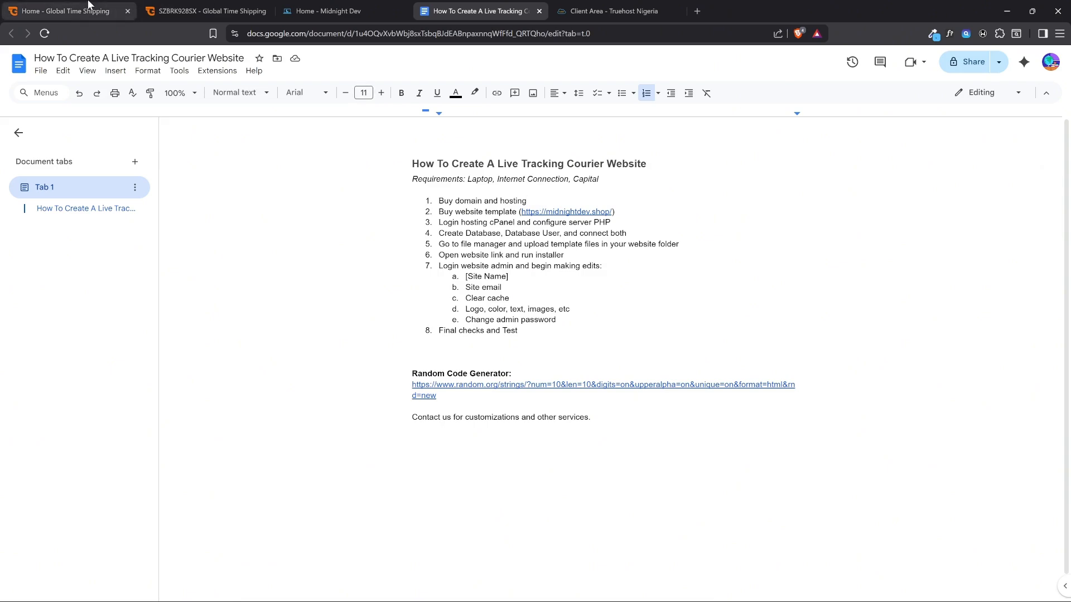
Return to the Global Time Shipping home page and highlight its domain name as an example
click(67, 10)
drag(249, 36, 333, 36)
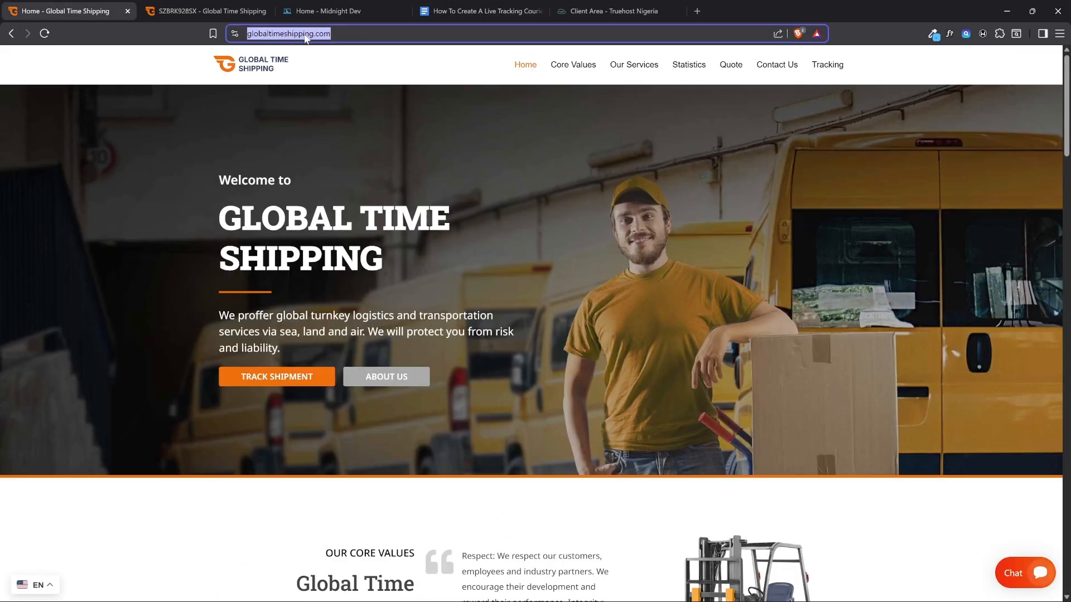
click(409, 135)
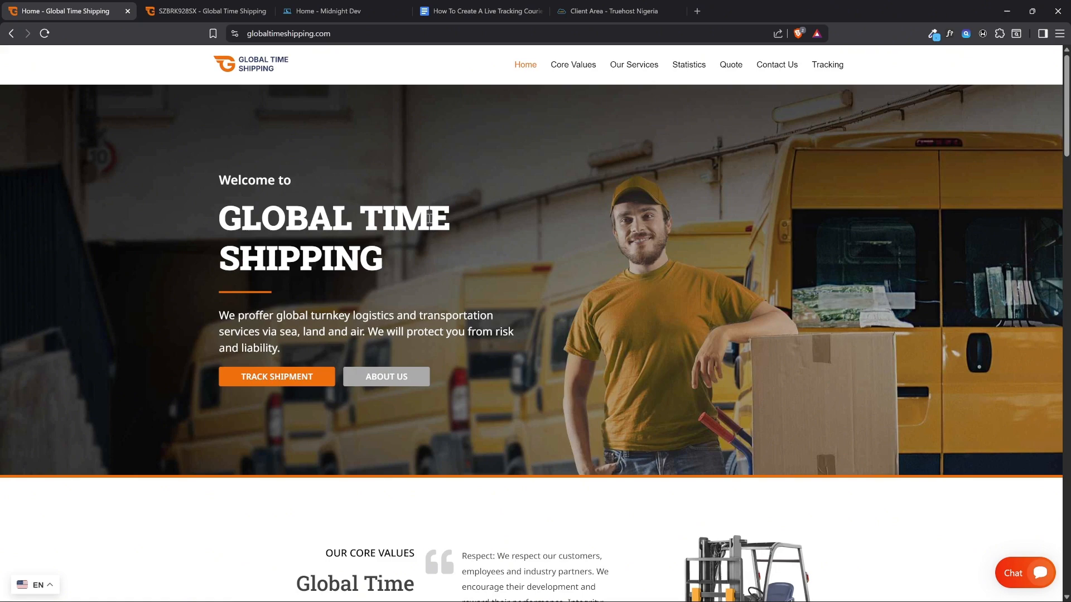
Review the guide's items on buying domain, hosting and a website template, and look at the Midnight Dev template site
click(452, 5)
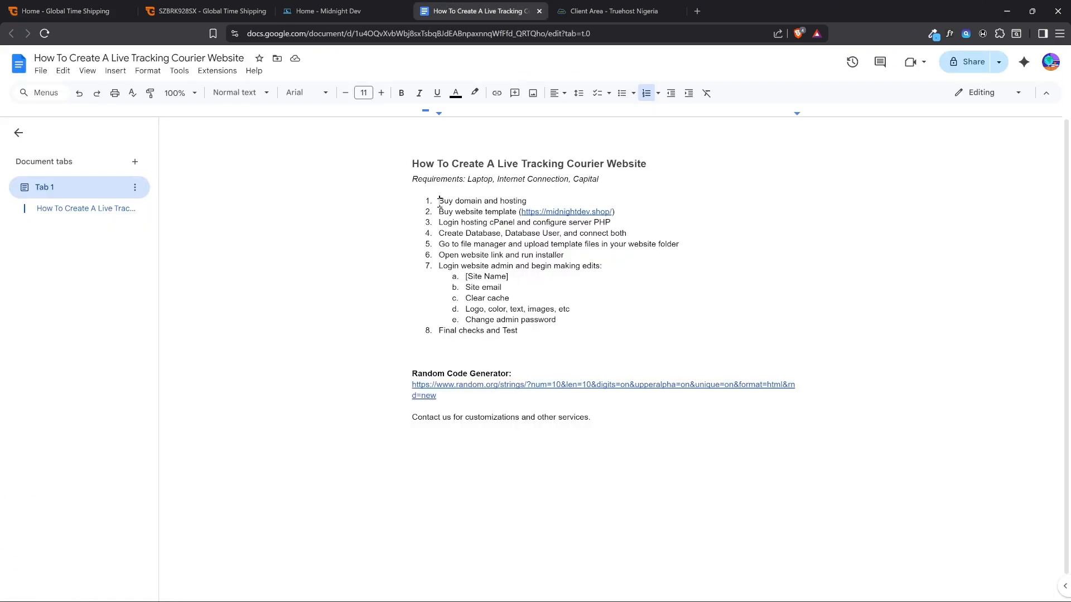
triple_click(537, 201)
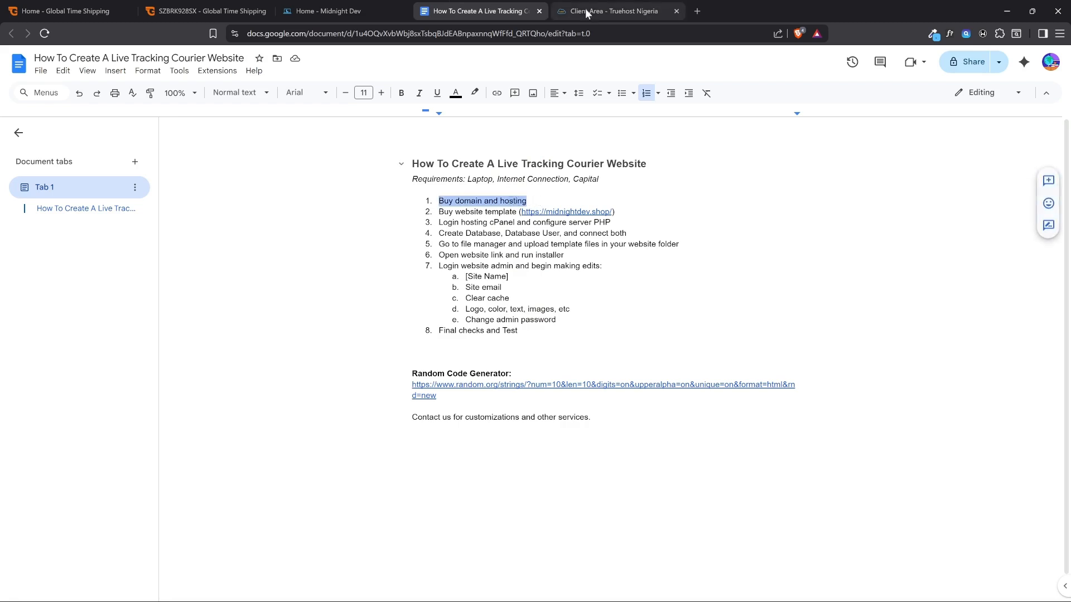
click(475, 213)
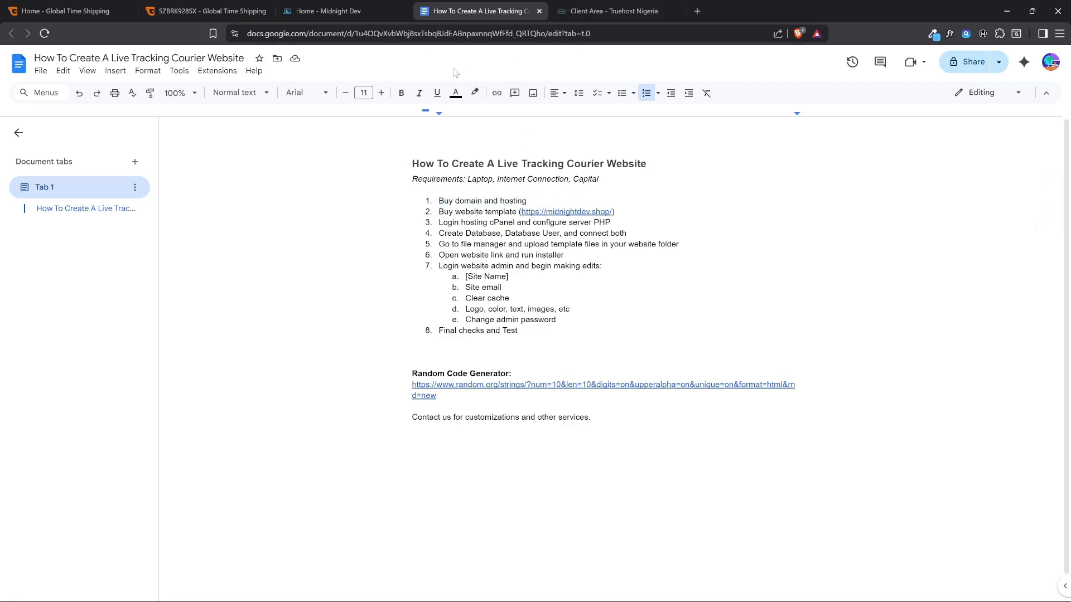
click(365, 5)
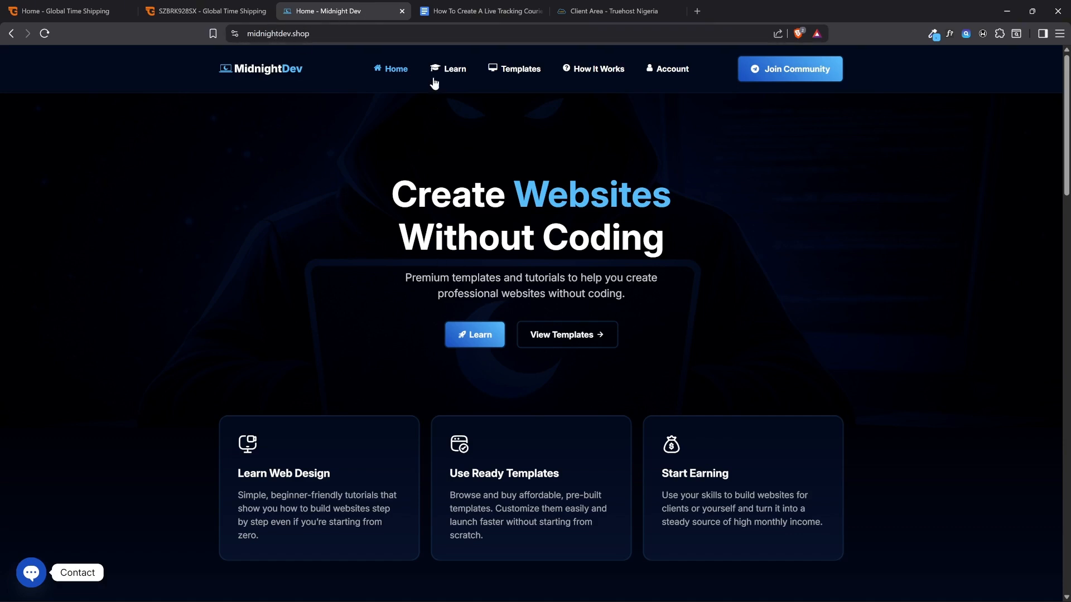
click(470, 15)
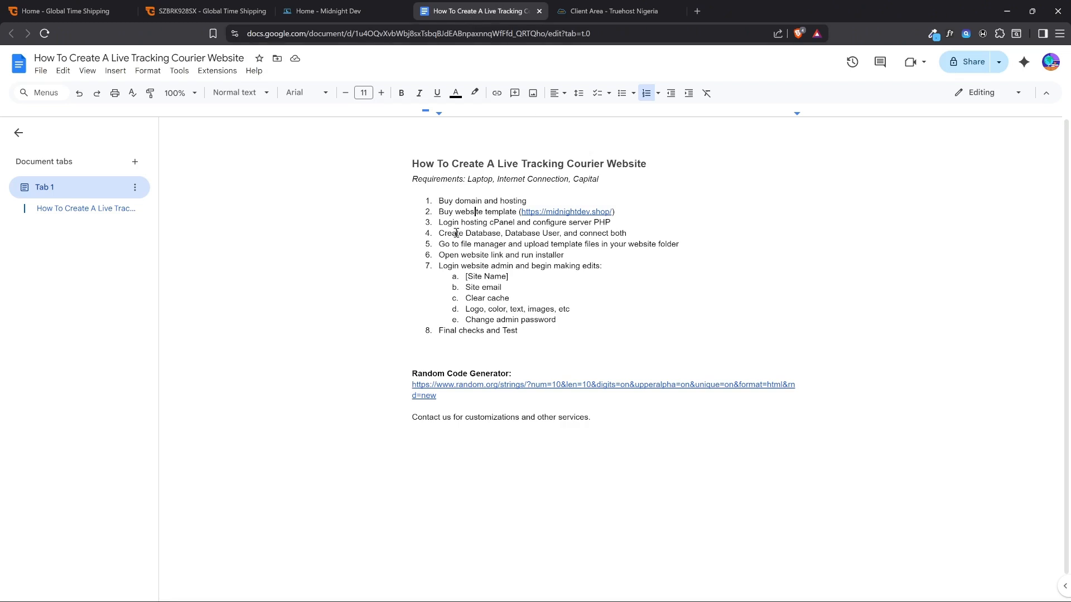
drag(440, 202, 530, 199)
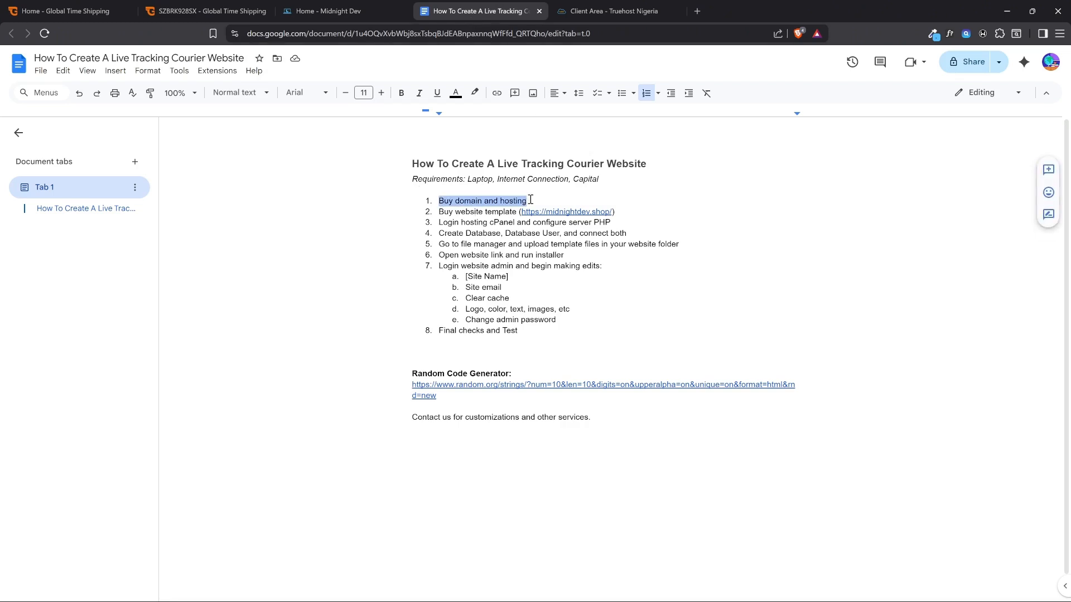
click(531, 200)
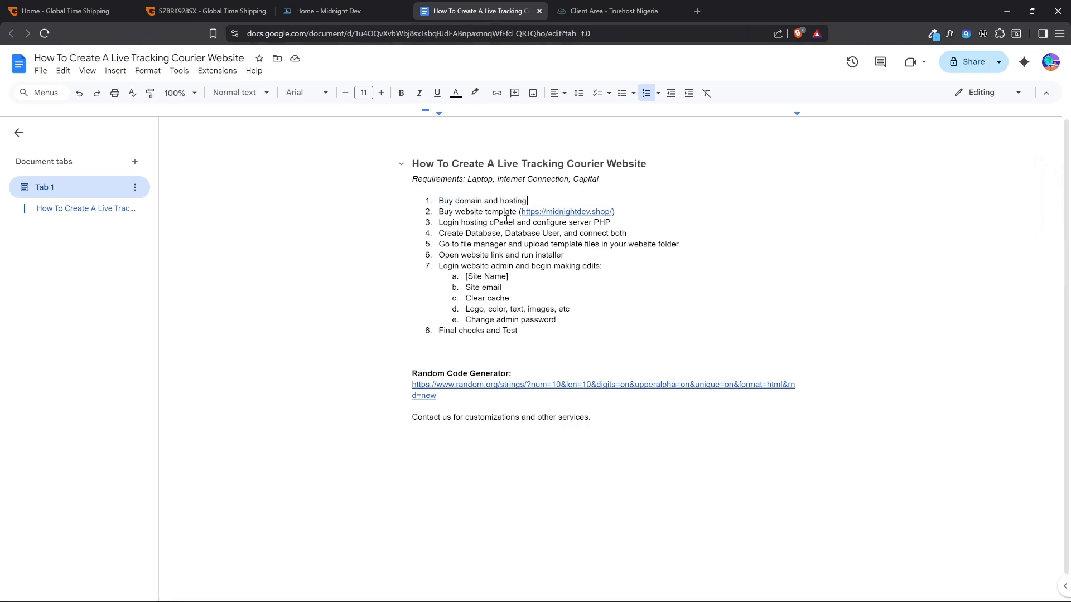
View the octanegroup.top website from the domain list in the Truehost client area, and return to the guide document
click(609, 10)
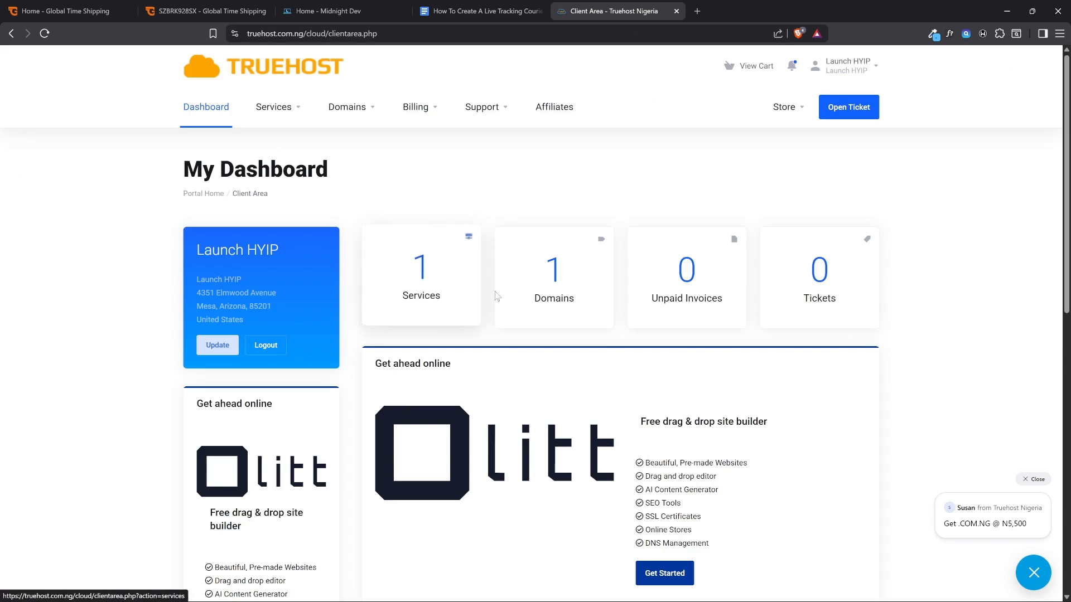
click(554, 296)
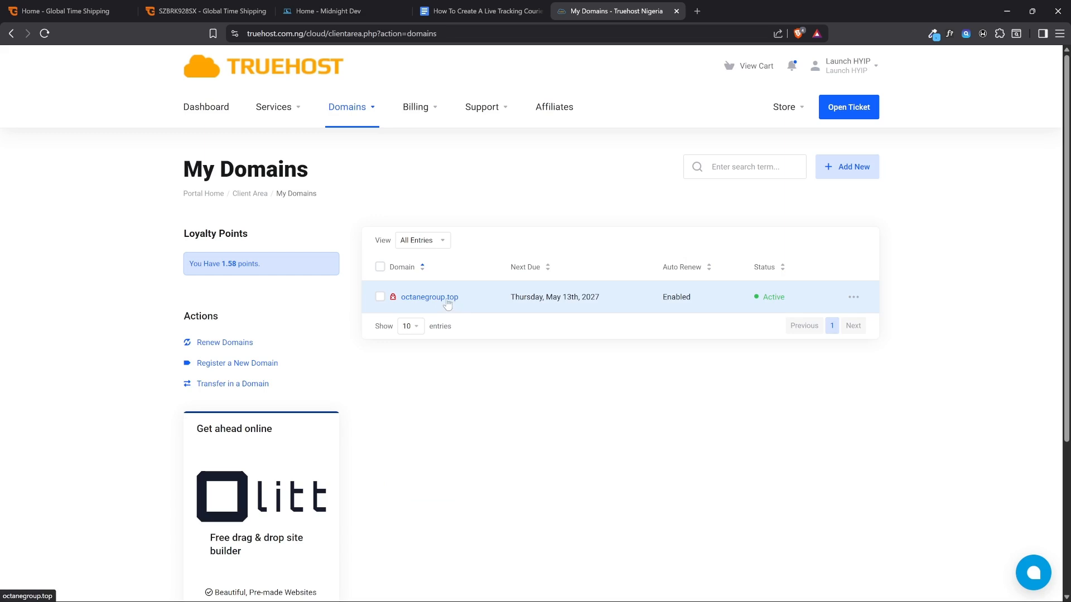
click(418, 300)
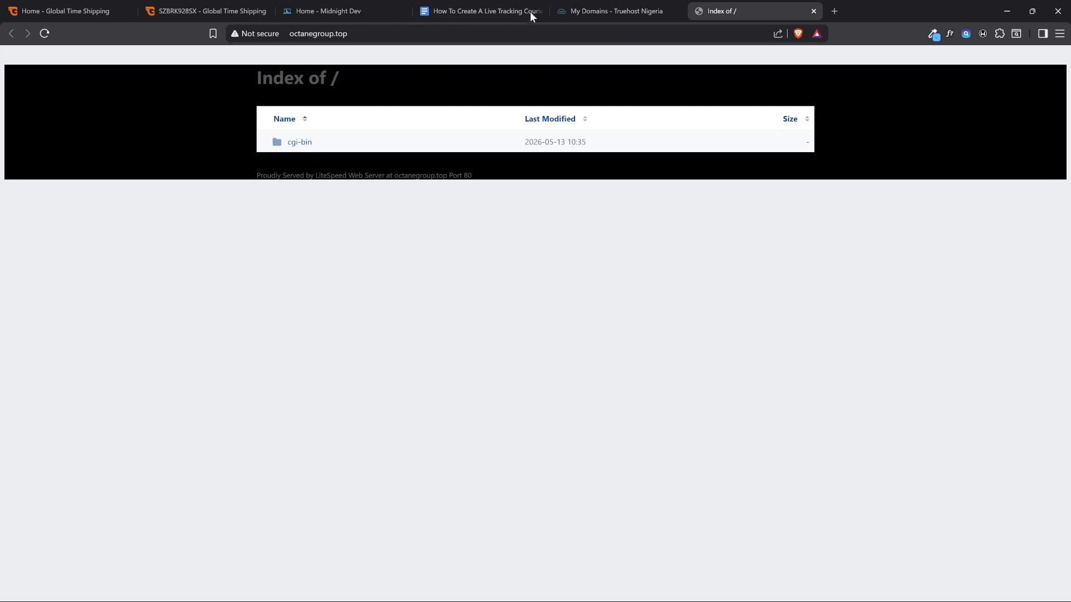
drag(292, 34, 452, 40)
key(Return)
click(478, 10)
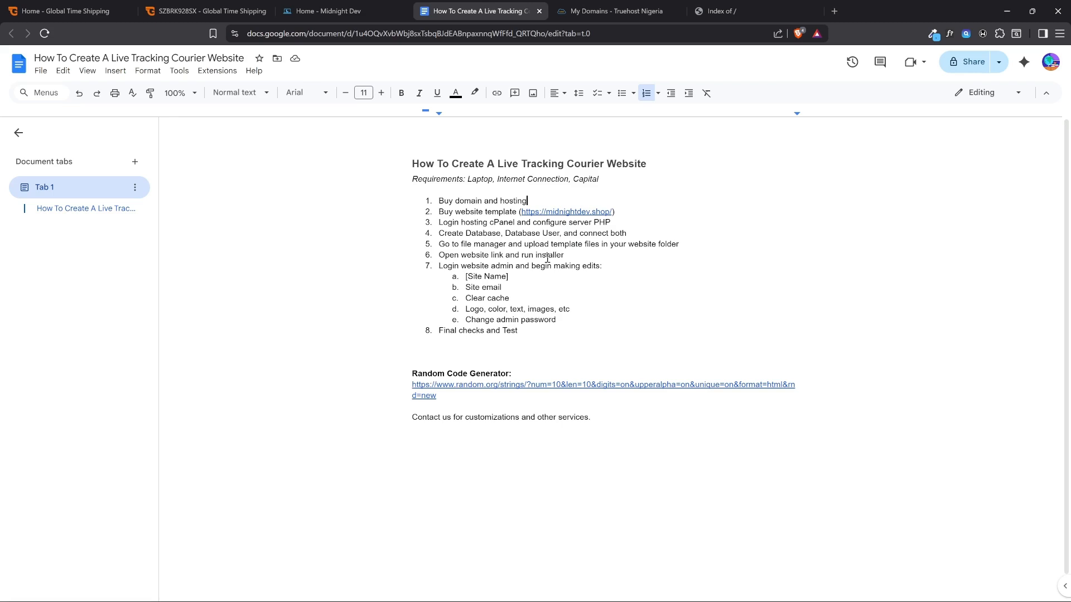
Highlight the guide's item on buying domain and hosting, and review the website template item with its midnightdev.shop link
drag(530, 201, 439, 201)
click(534, 200)
click(598, 212)
click(619, 211)
Switch to the Midnight Dev home page and look over its courses and website templates sections
click(335, 11)
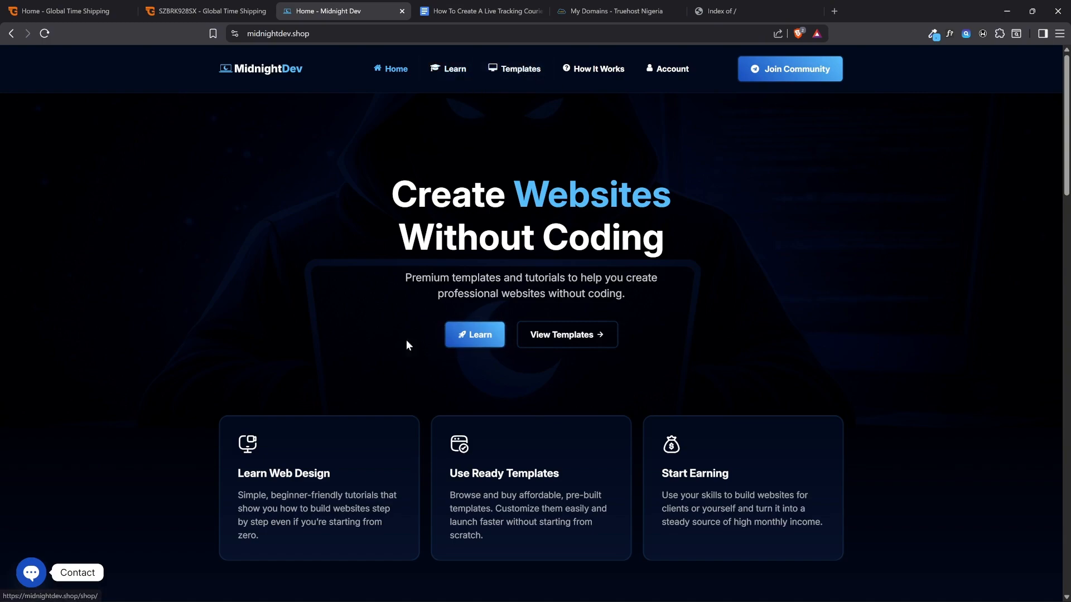
scroll(406, 340, down, 8)
scroll(403, 330, down, 8)
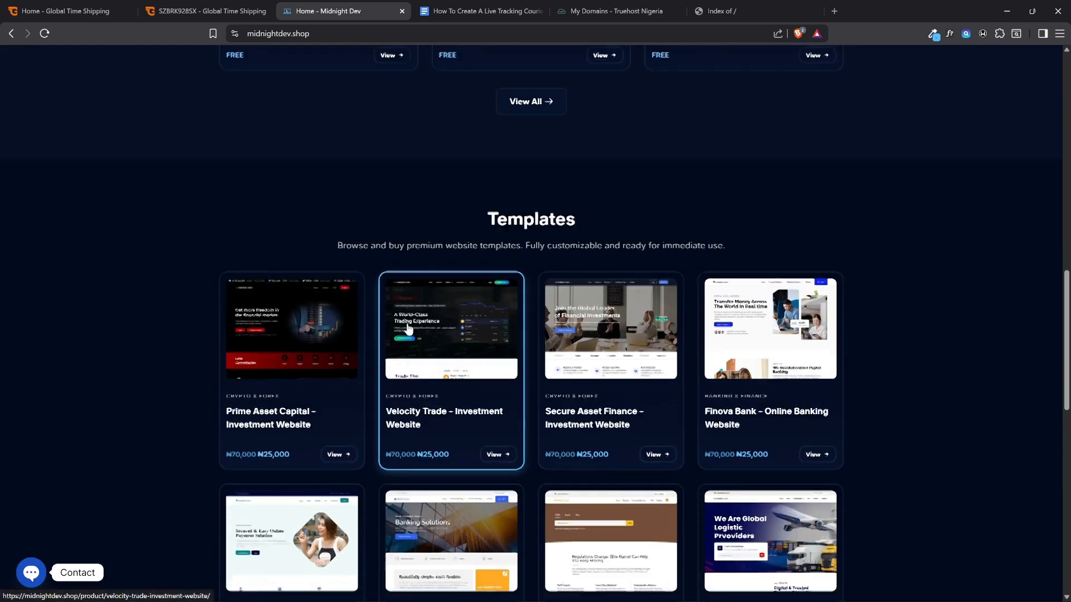
scroll(558, 307, up, 16)
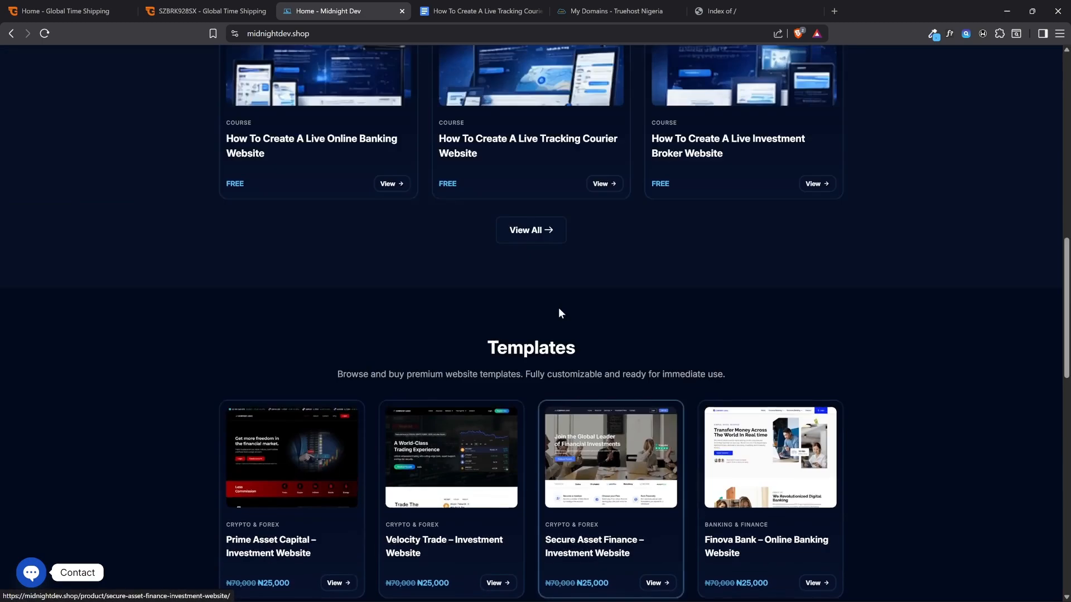
Open the Midnight Dev Templates page and highlight its description of premium, fully customizable website templates
click(507, 70)
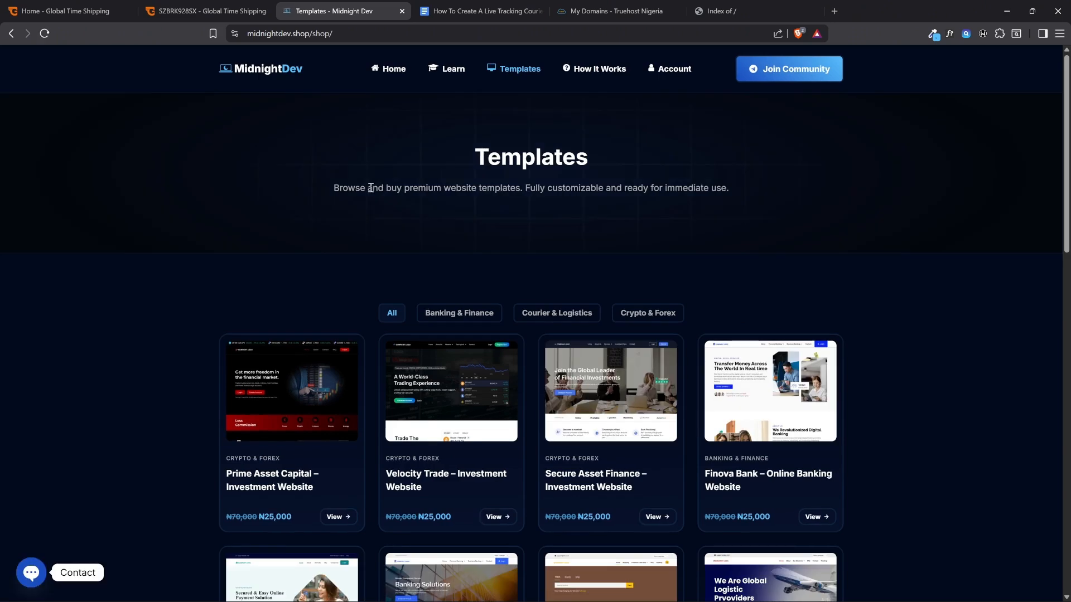
drag(330, 188, 425, 193)
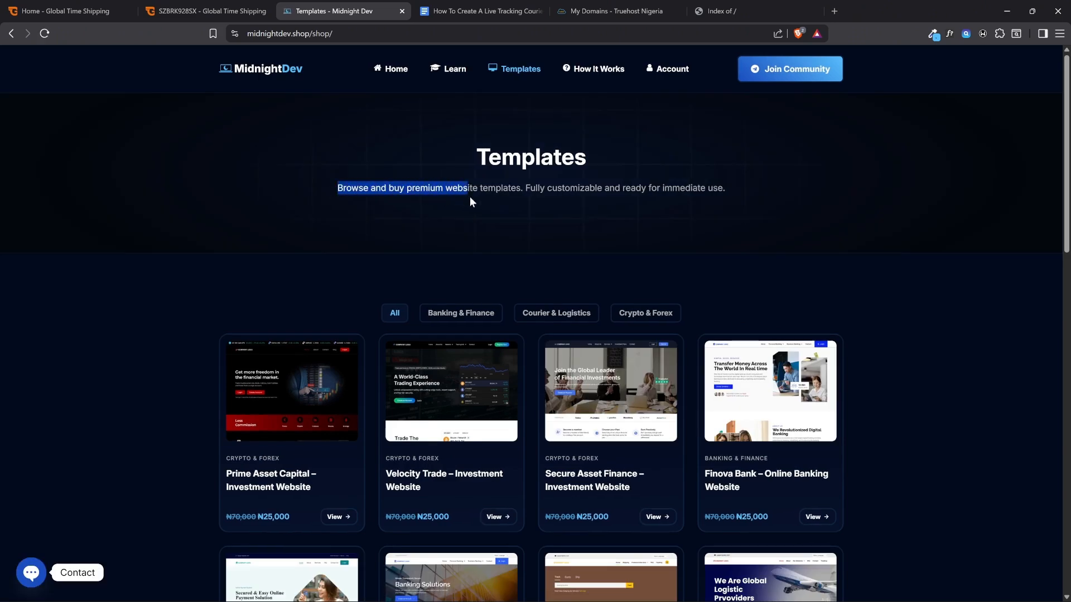
drag(530, 191, 730, 194)
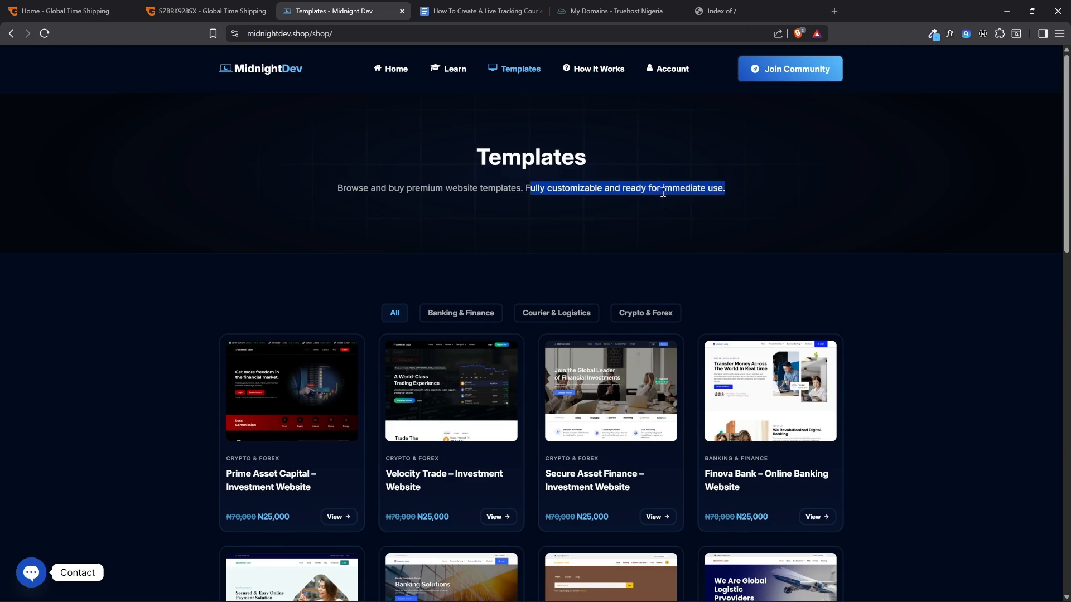
scroll(647, 203, down, 1)
scroll(592, 158, up, 2)
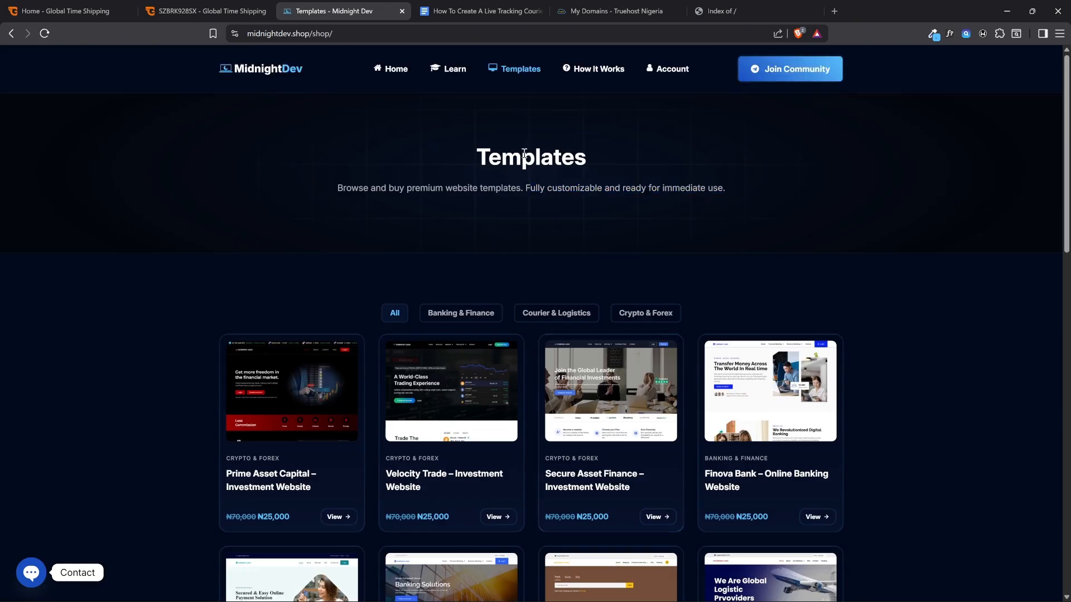
Recheck the guide document, and examine the full range of templates offered on the Midnight Dev Templates page
click(471, 11)
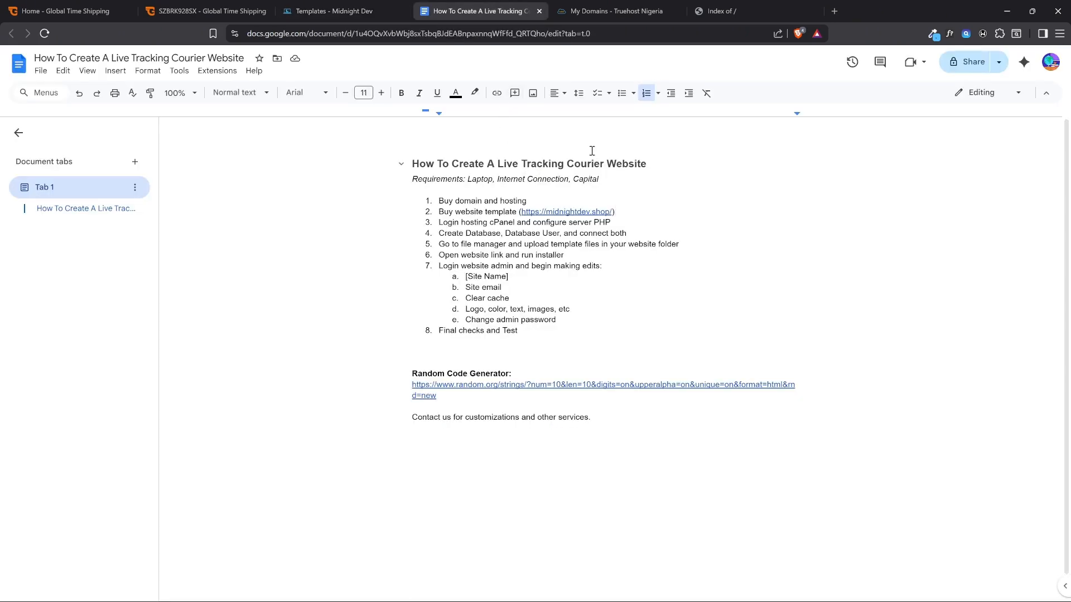
click(351, 11)
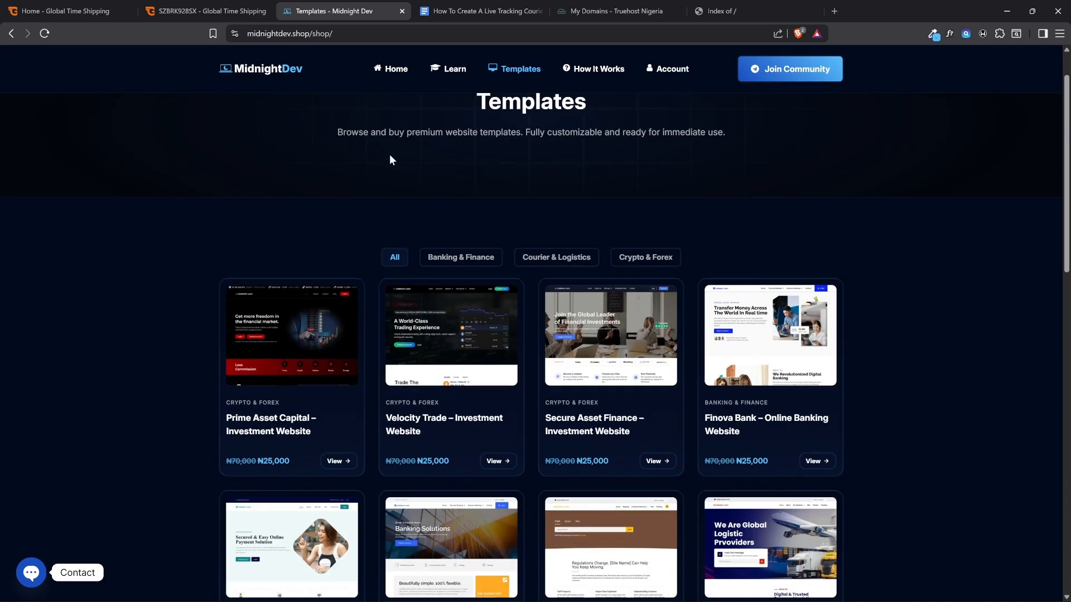
scroll(389, 160, down, 1)
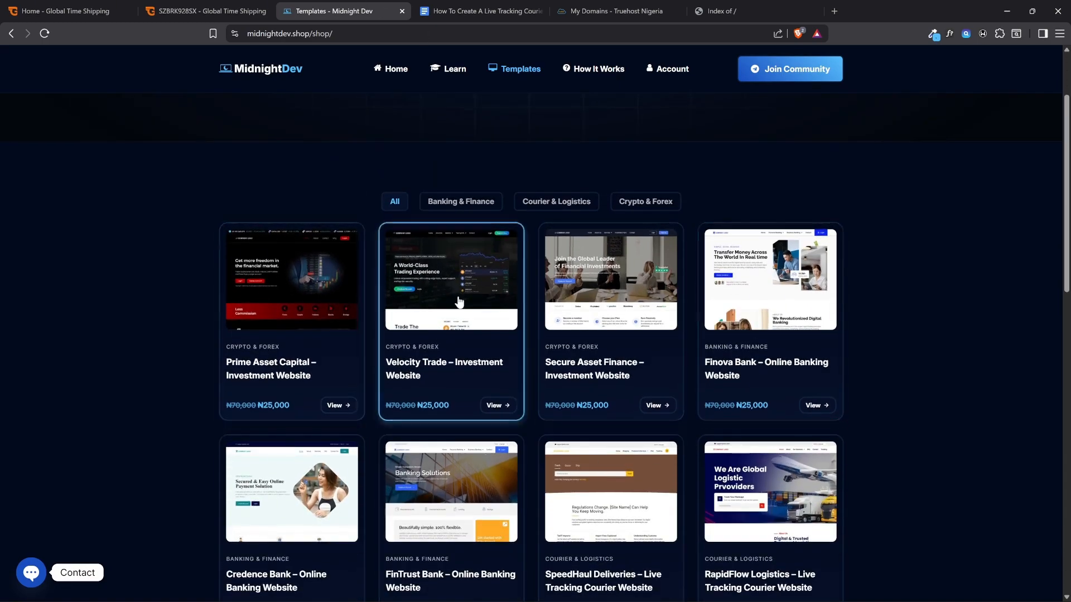
scroll(458, 302, down, 4)
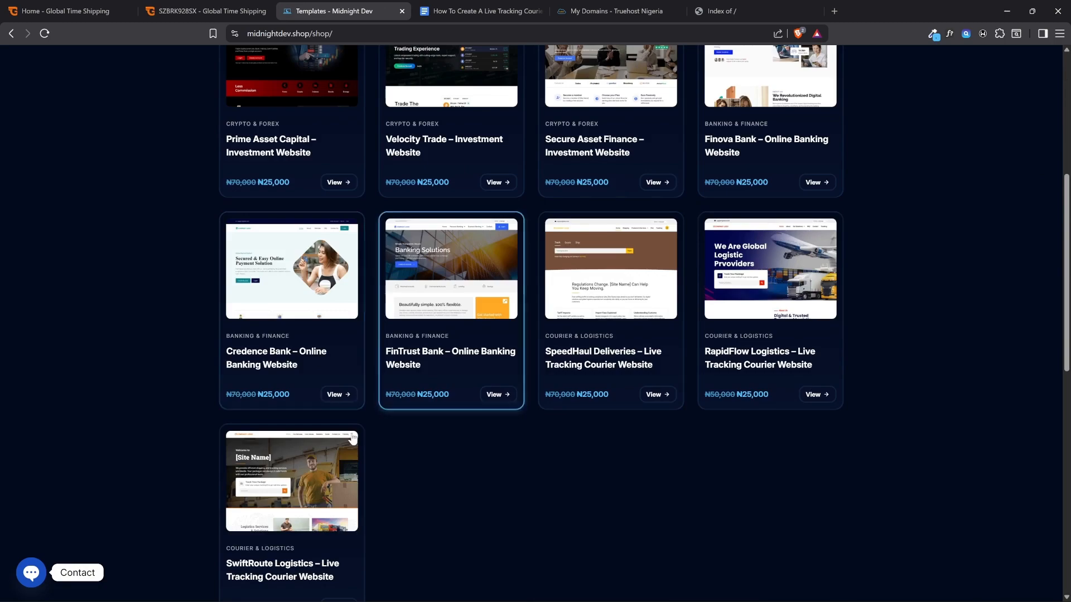
scroll(352, 439, down, 2)
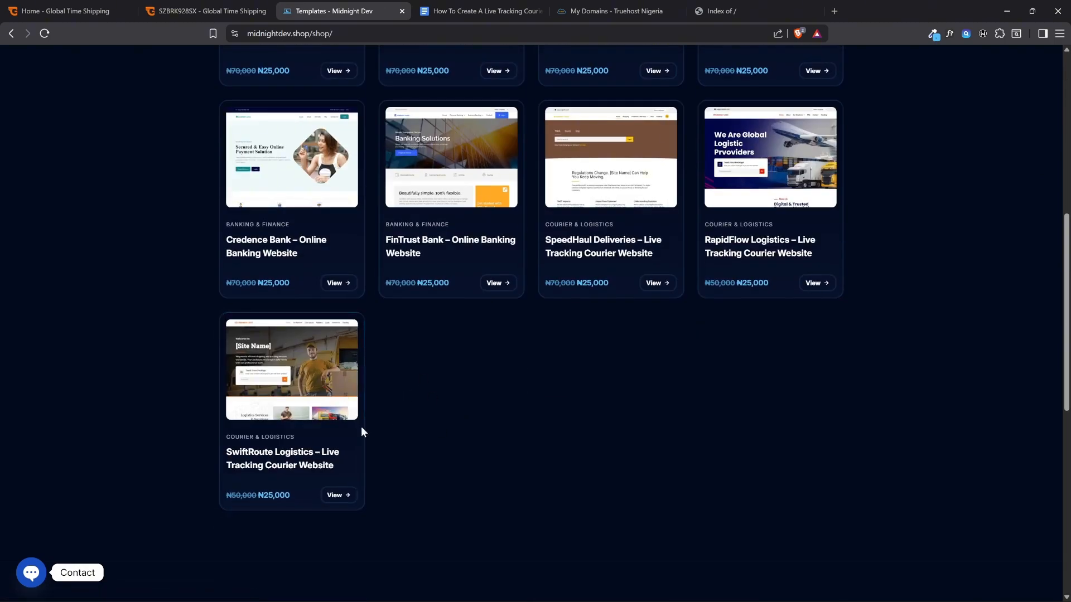
scroll(360, 430, up, 2)
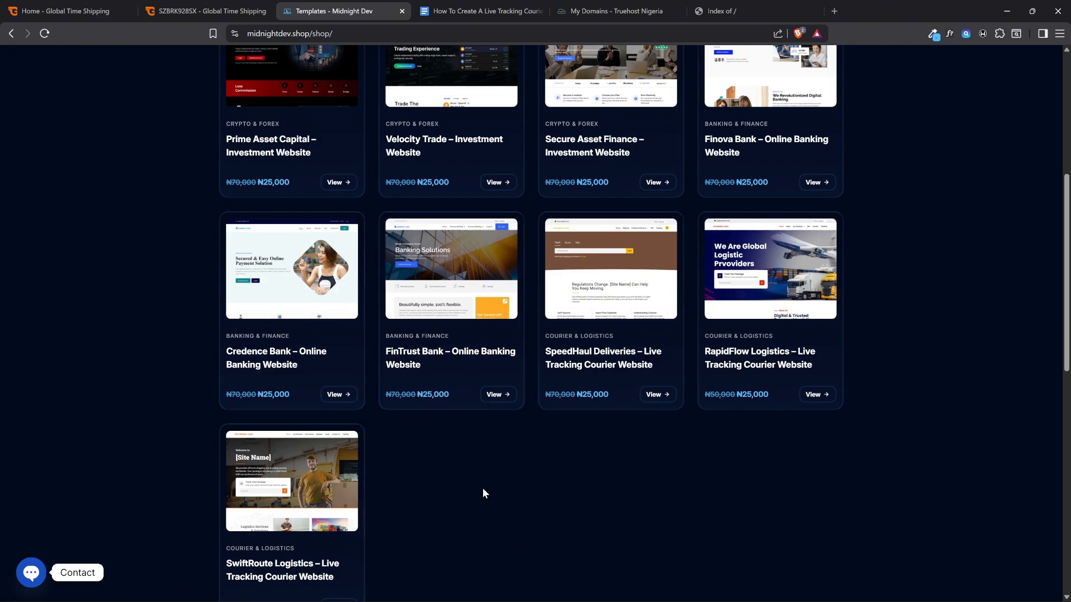
scroll(483, 491, up, 3)
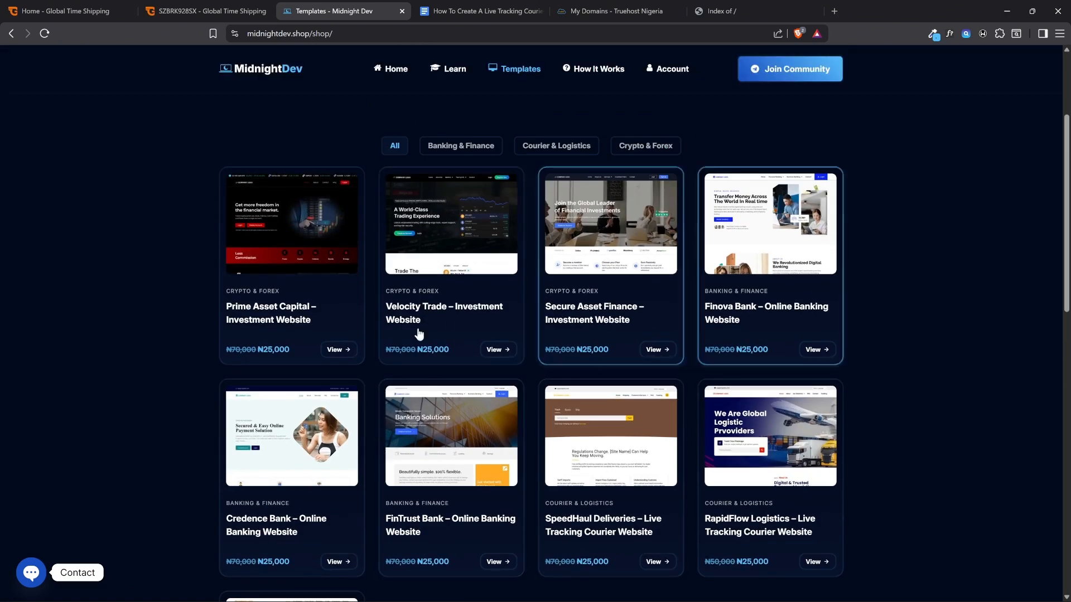
scroll(547, 203, up, 2)
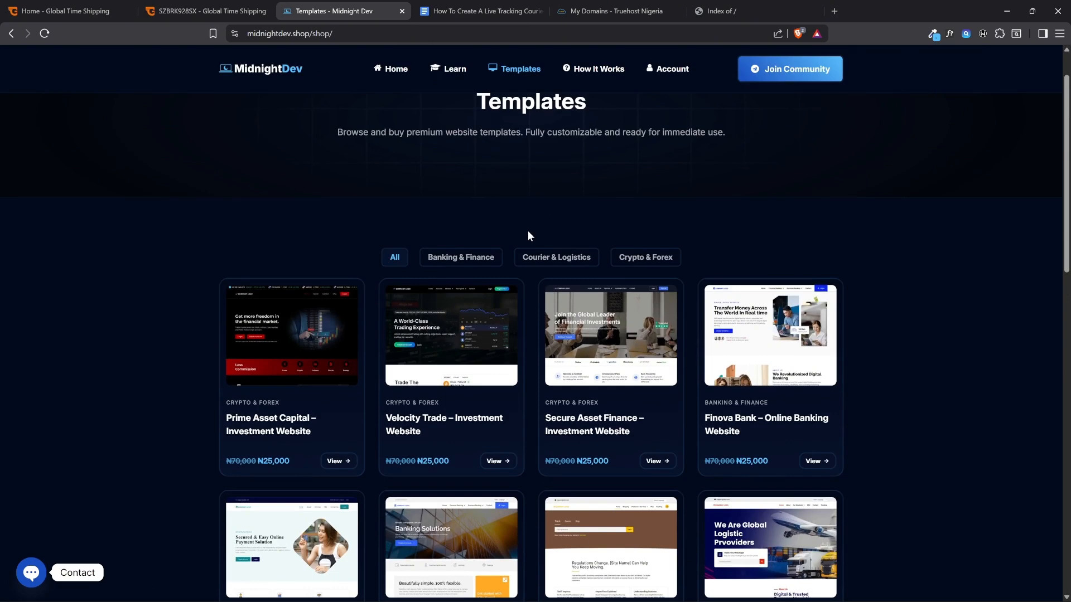
scroll(527, 234, up, 1)
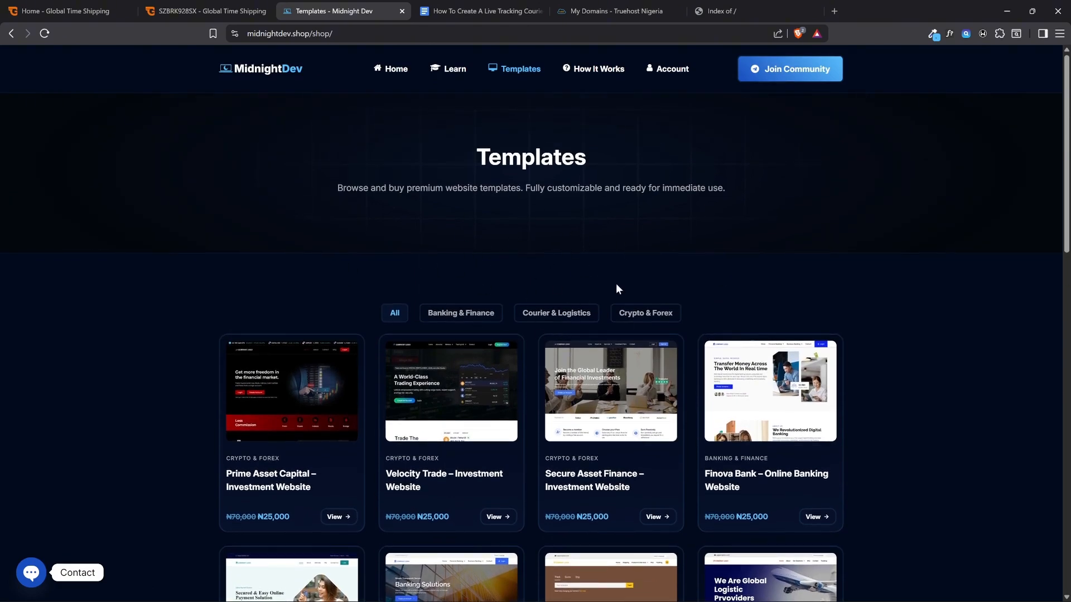
Glance at the guide document and filter the Midnight Dev templates by the Courier & Logistics category
click(474, 11)
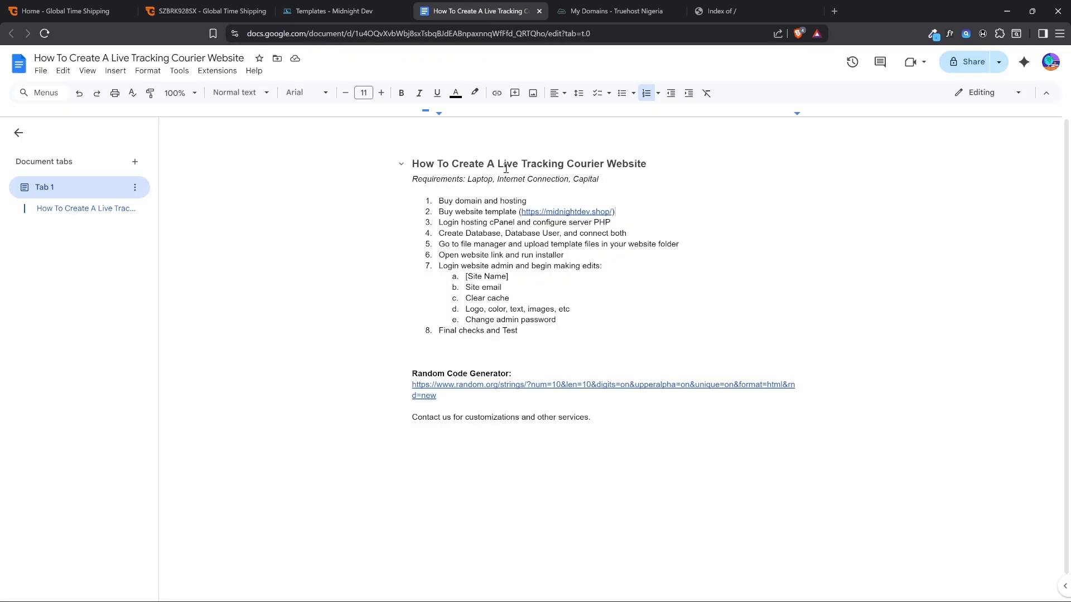
click(375, 5)
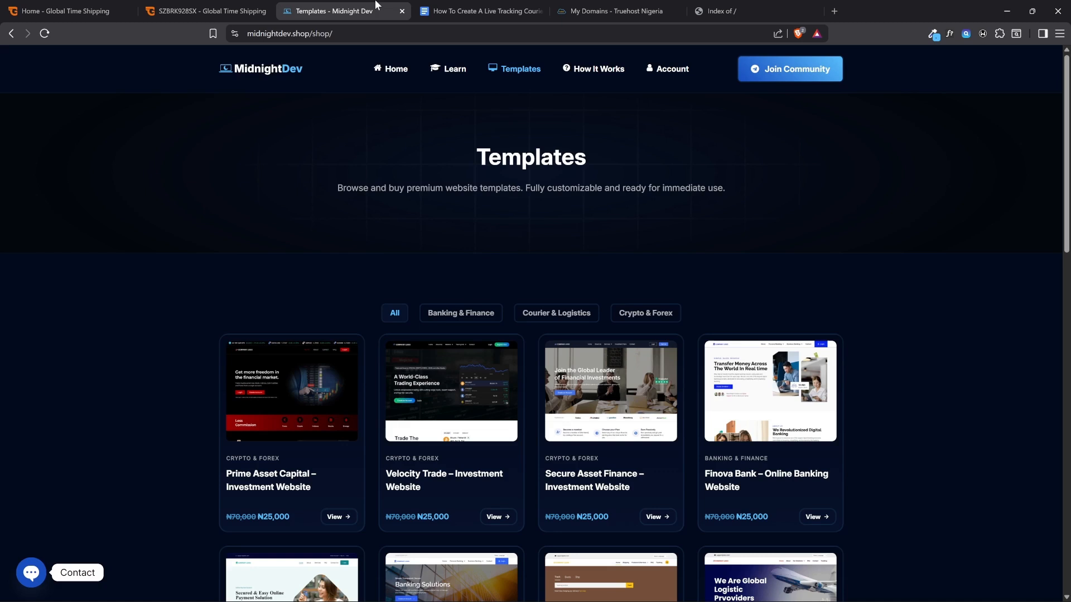
click(540, 320)
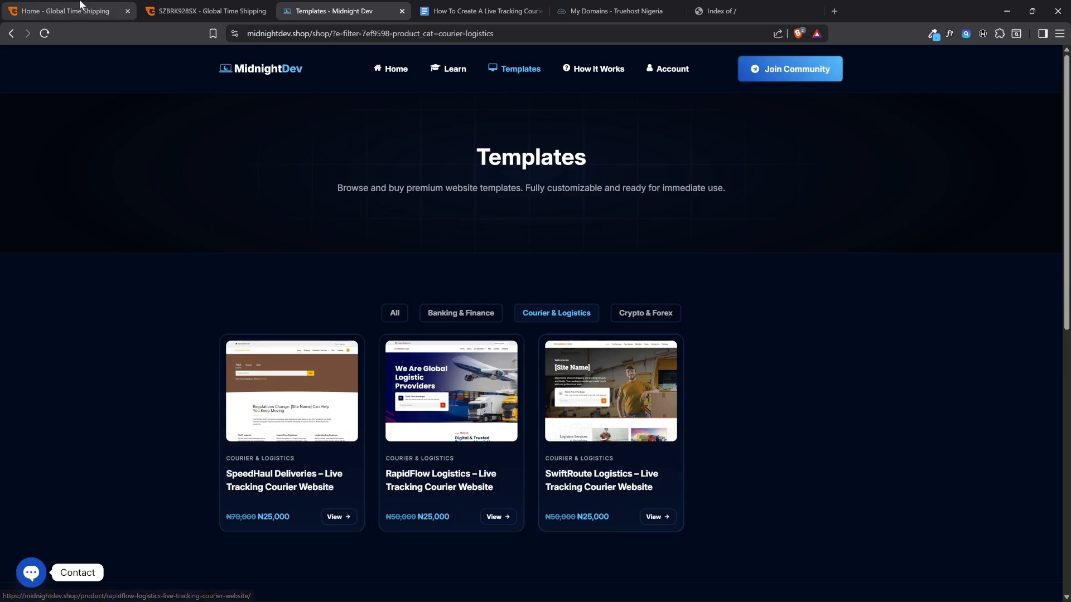
Look at the Global Time Shipping home page for reference and open the SwiftRoute Logistics – Live Tracking Courier Website template
click(62, 10)
scroll(660, 354, down, 2)
scroll(660, 355, up, 2)
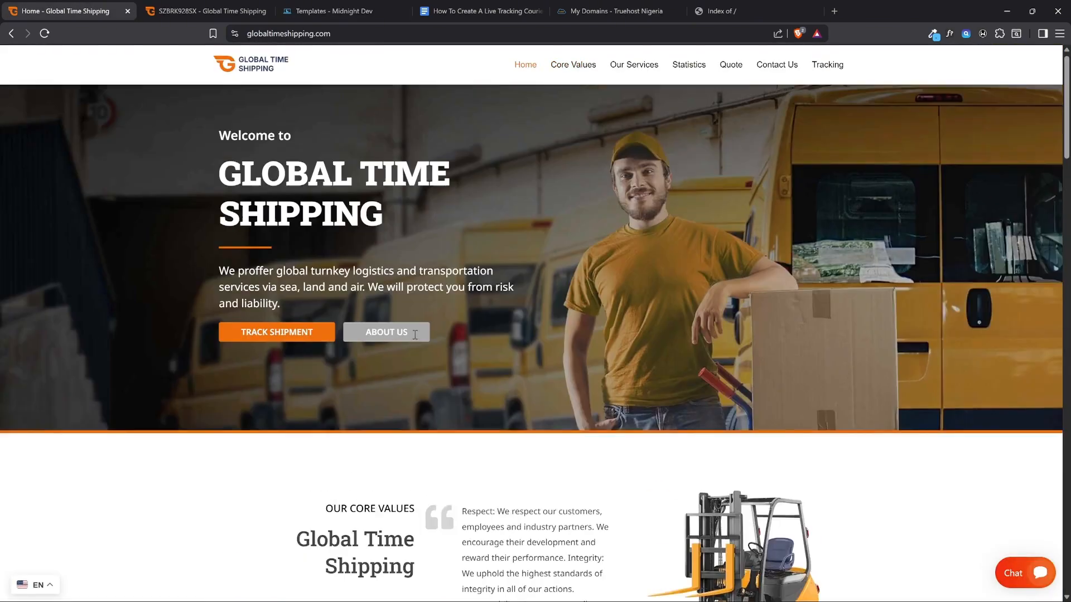
click(358, 7)
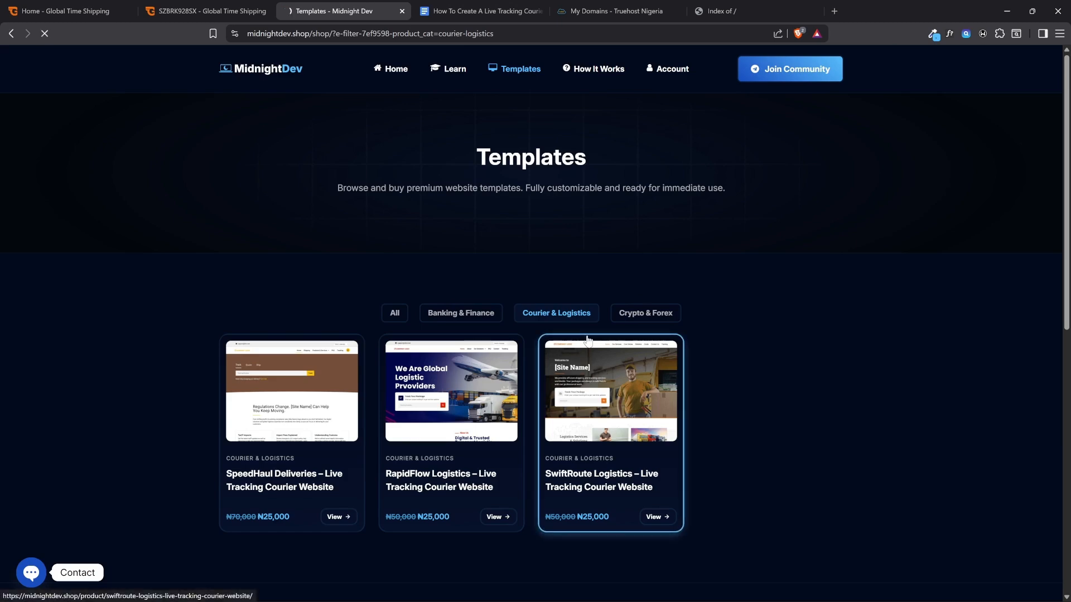
click(592, 393)
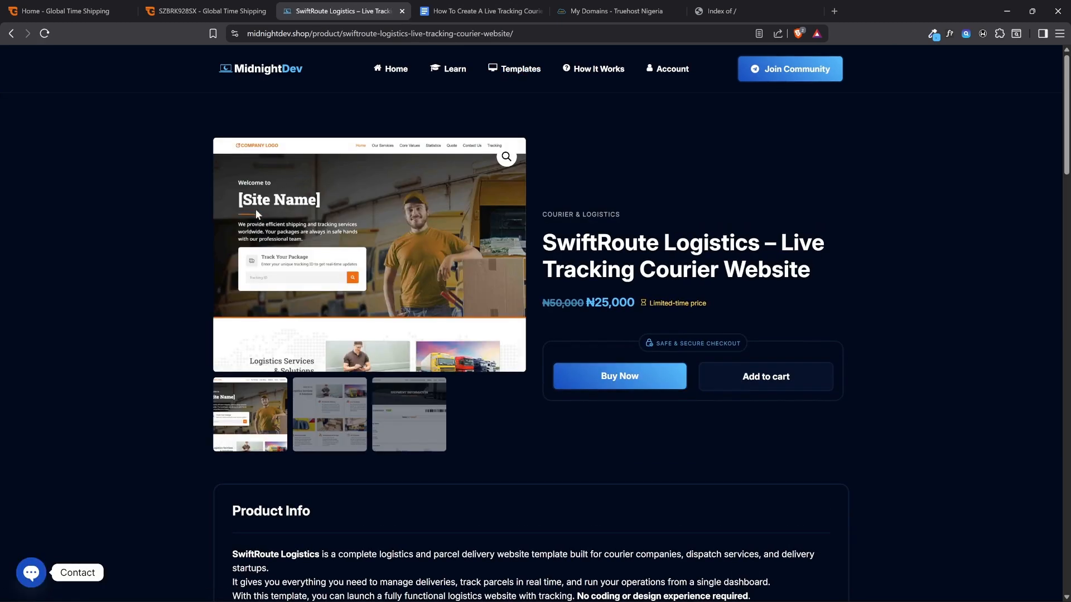
Review the SwiftRoute Logistics preview images and Product Info, and open the template's live demo website
click(356, 402)
click(391, 424)
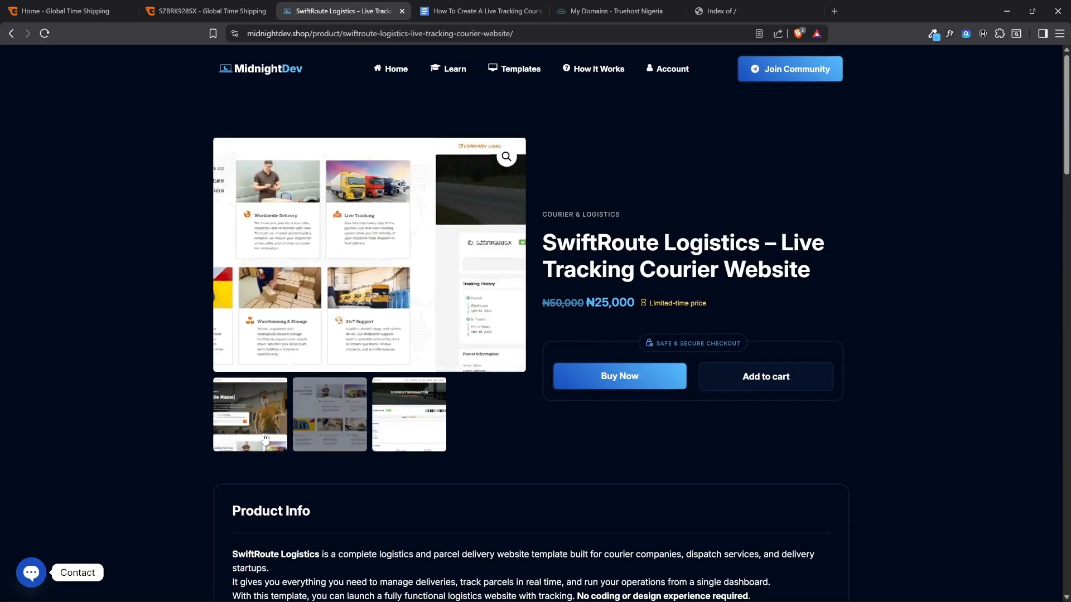
scroll(390, 412, down, 1)
scroll(387, 394, down, 4)
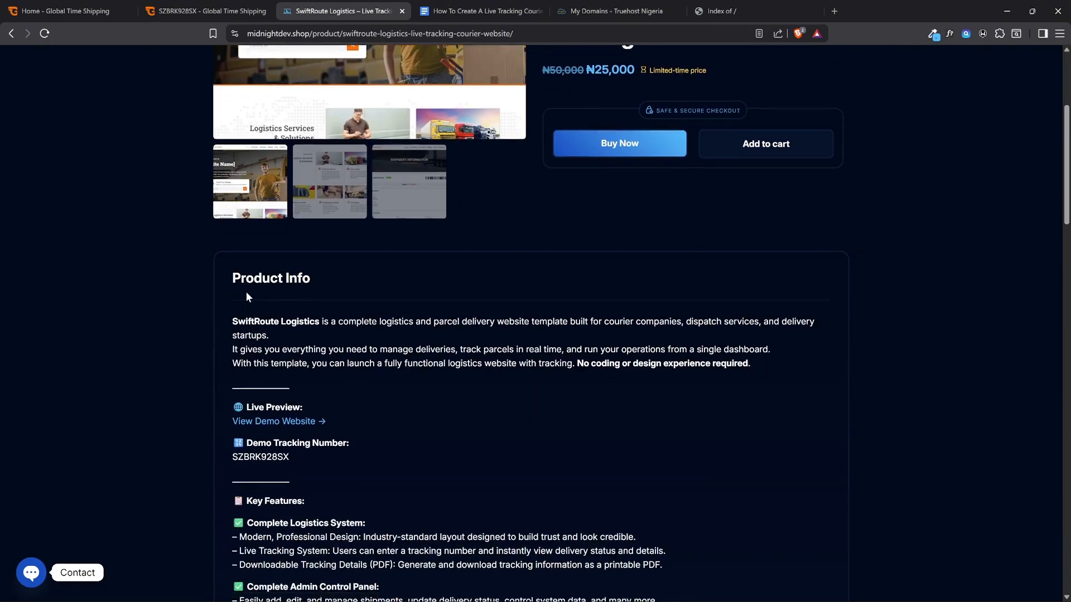
scroll(315, 350, down, 2)
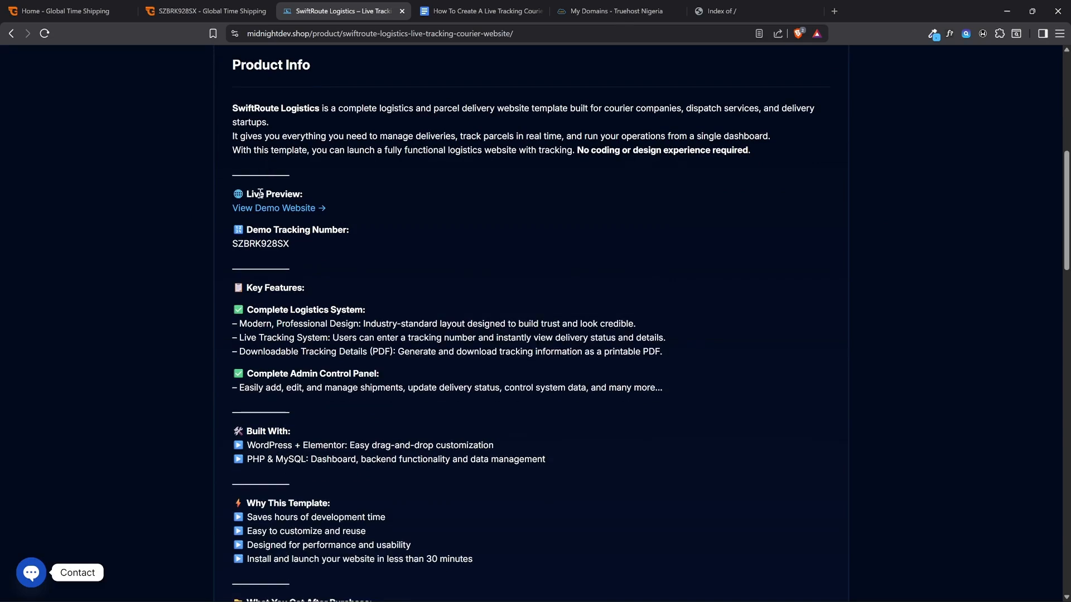
click(254, 211)
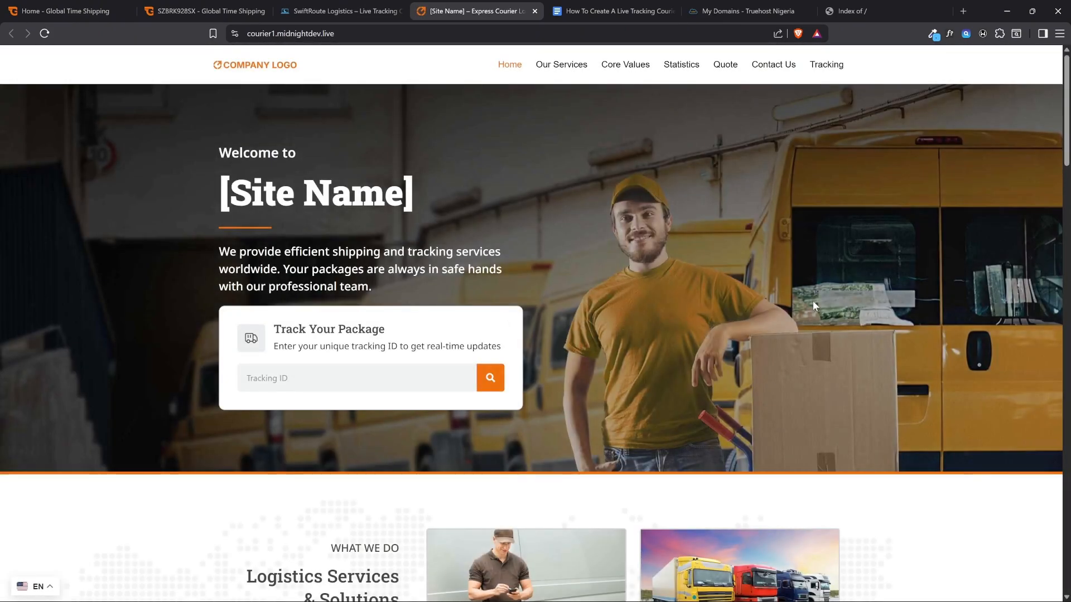
Compare the Global Time Shipping home page with the demo site, highlighting the demo's Track Your Package text and trying its search without an ID
click(73, 10)
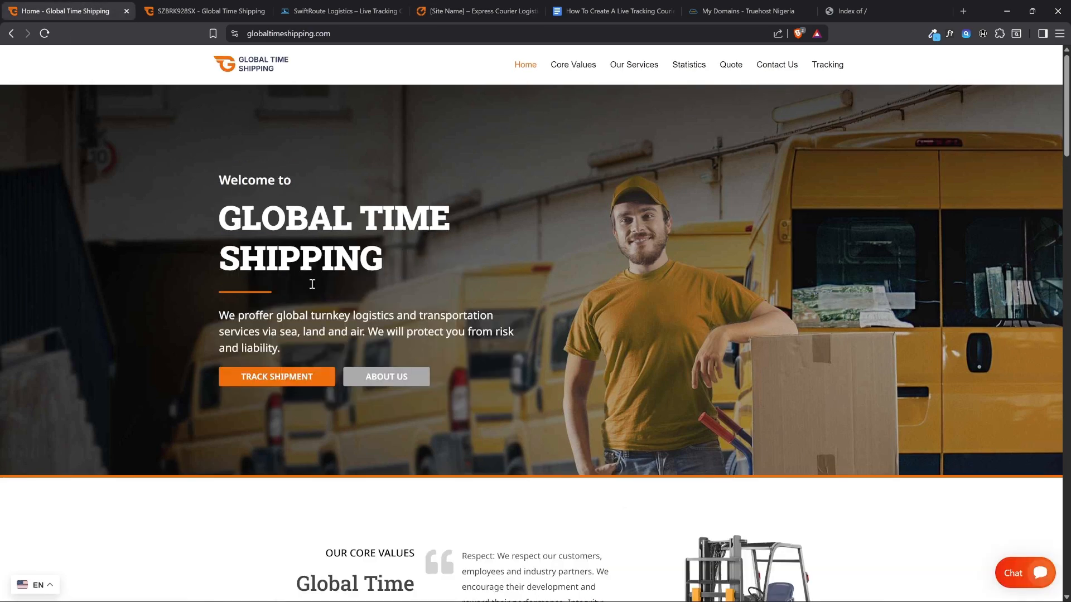
click(462, 5)
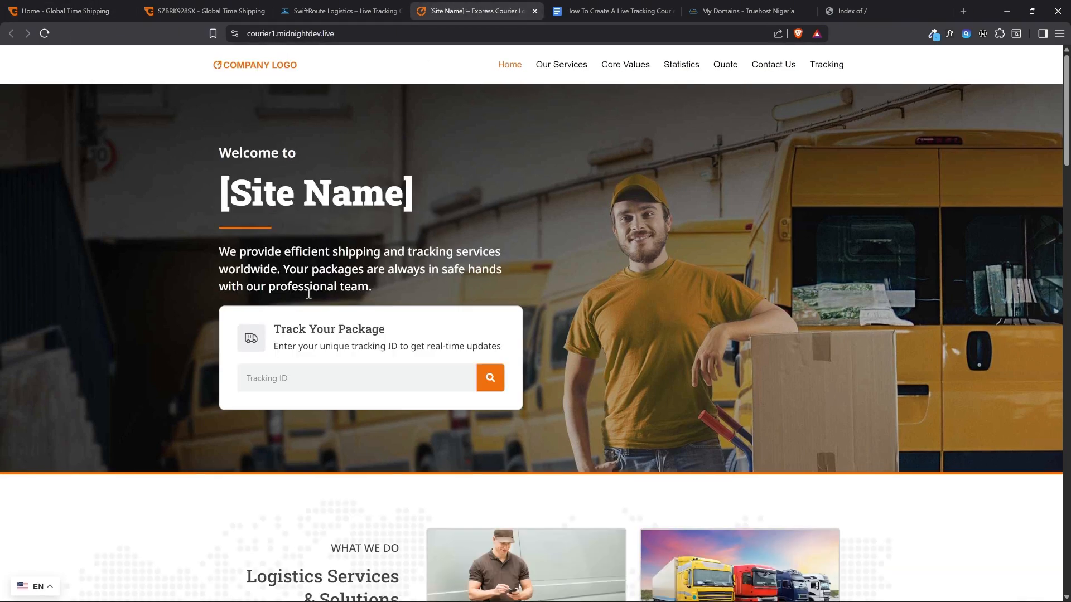
drag(235, 319, 494, 349)
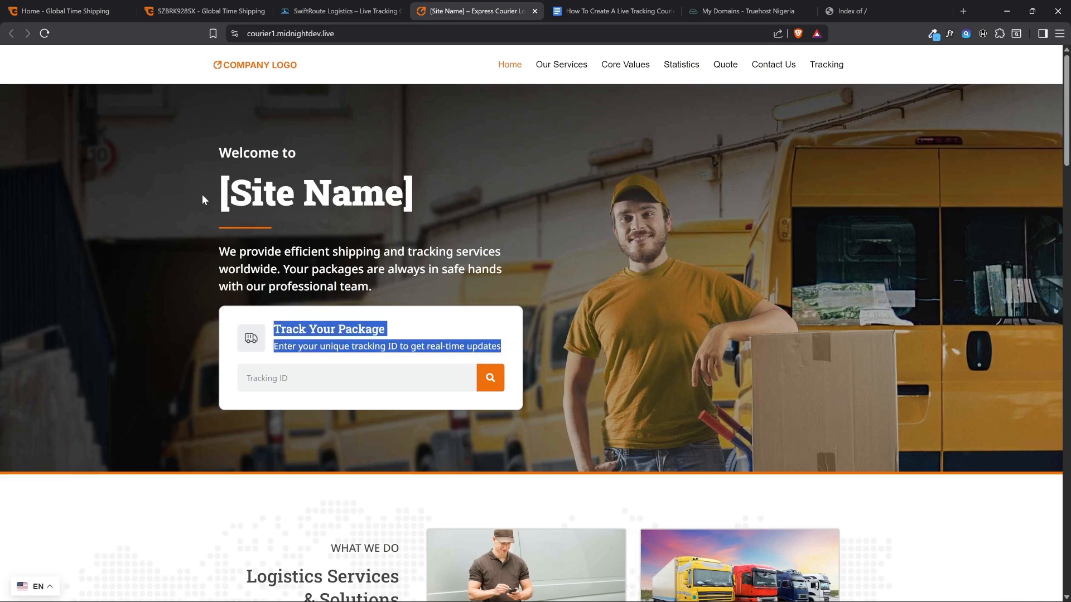
click(90, 5)
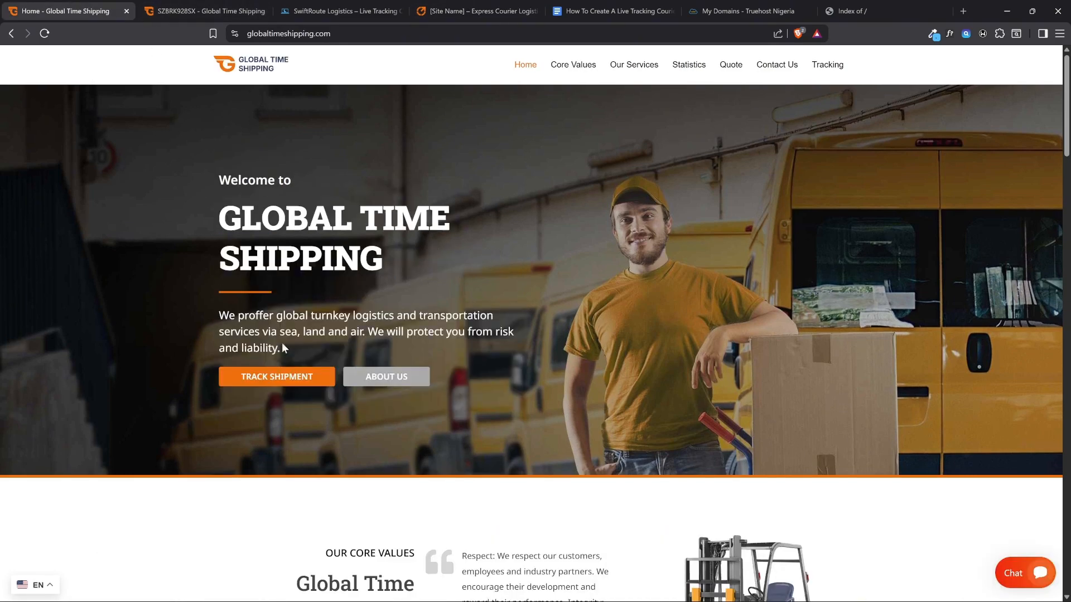
click(446, 11)
click(490, 377)
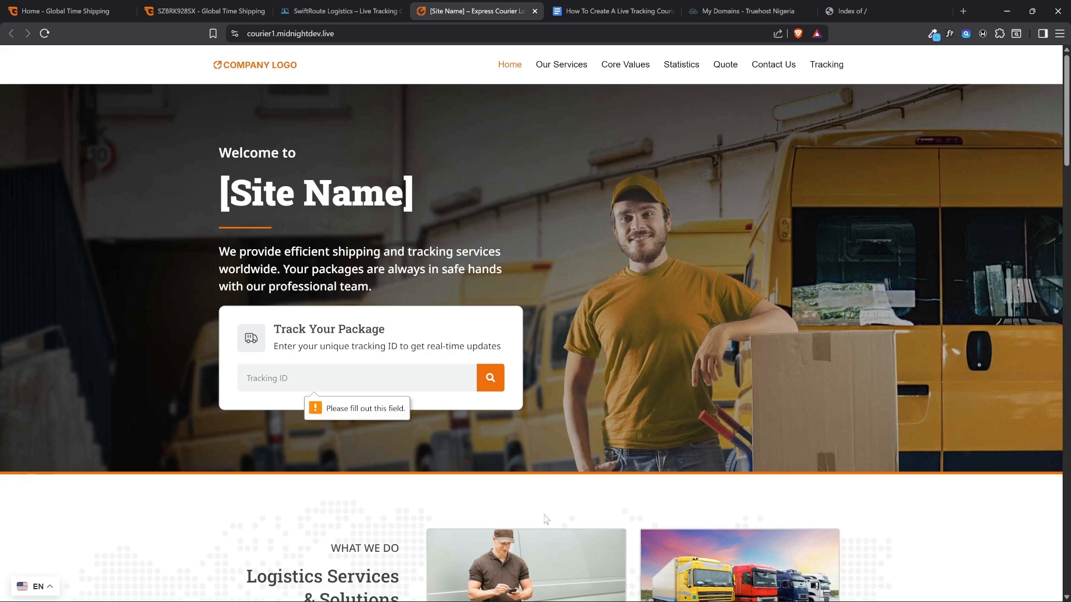
scroll(562, 433, down, 5)
scroll(553, 429, up, 5)
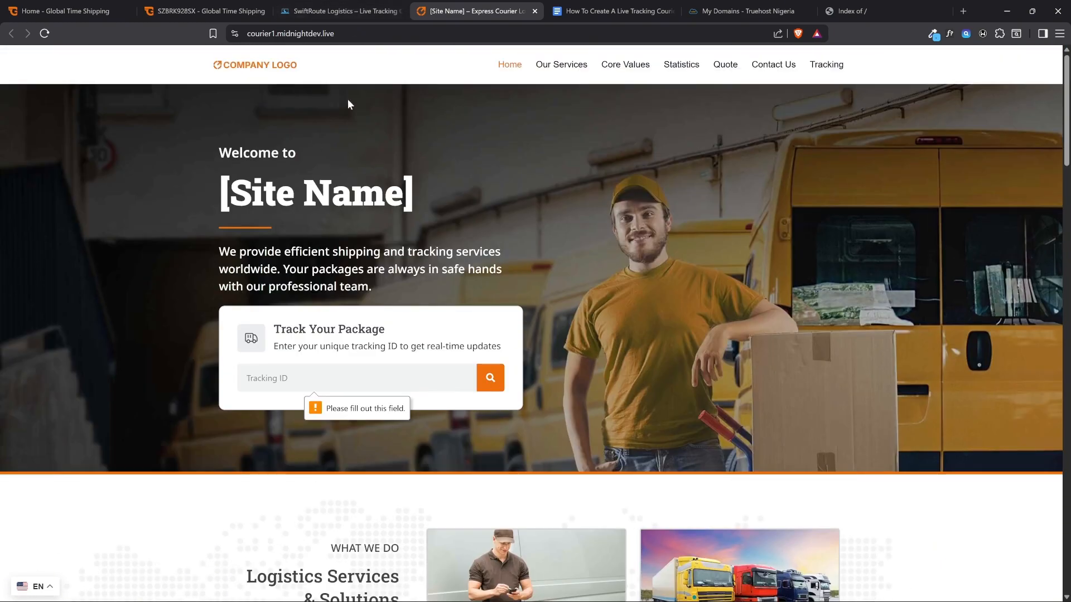
Revisit the SwiftRoute Logistics product page and compare the demo site's [Site Name] heading with the Global Time Shipping home page
click(341, 10)
scroll(353, 269, up, 3)
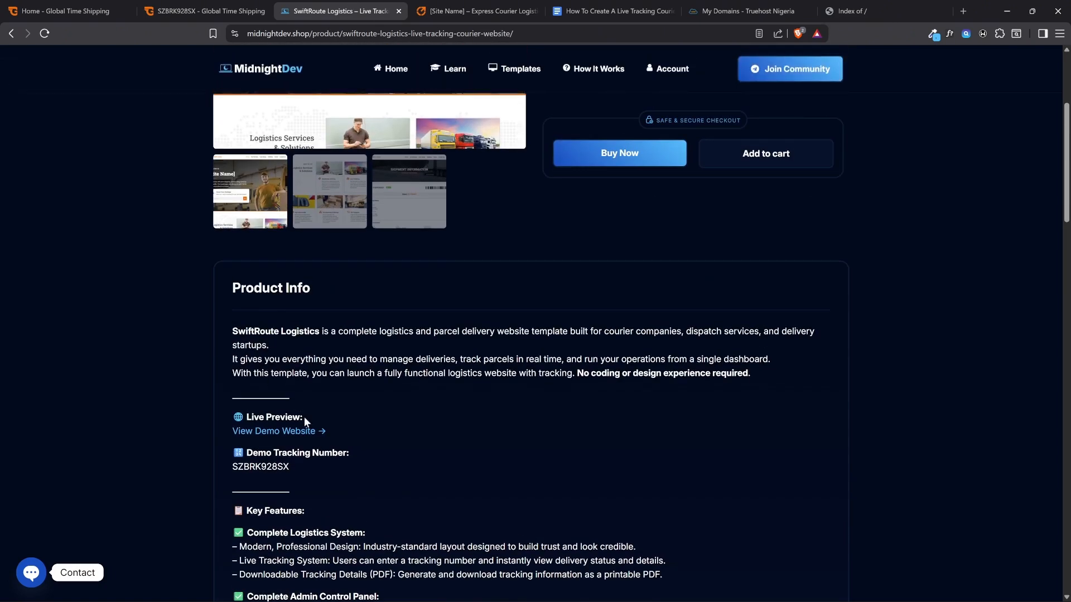
click(428, 7)
drag(436, 192, 321, 192)
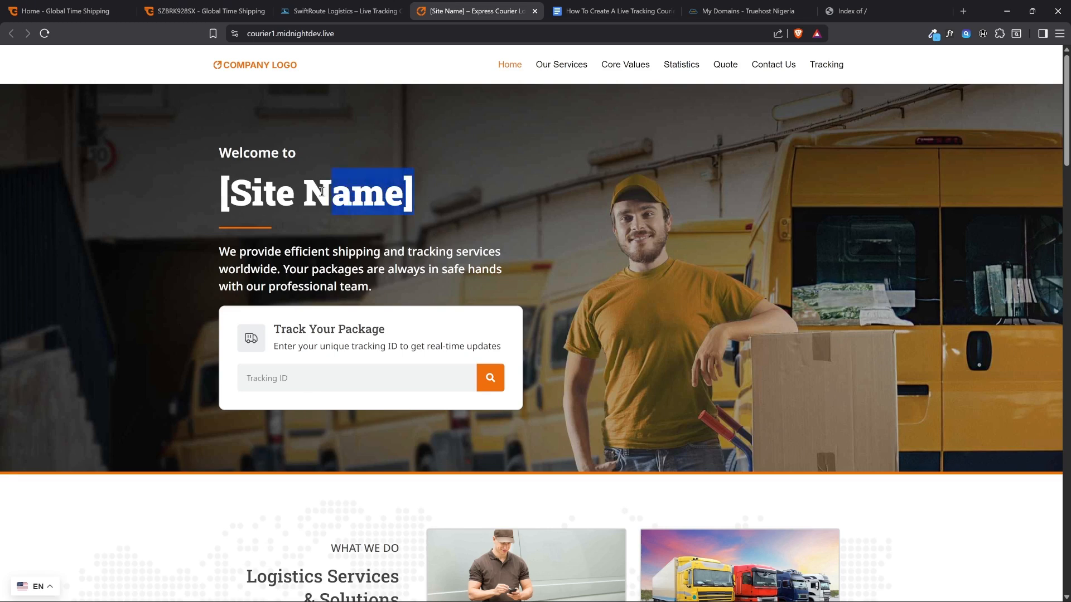
click(227, 194)
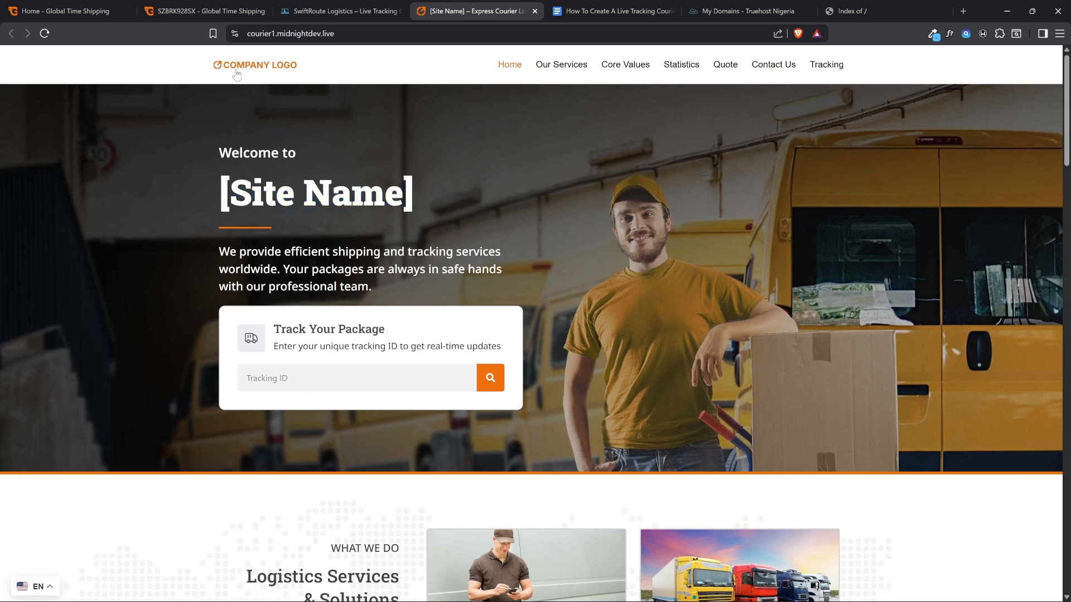
click(85, 9)
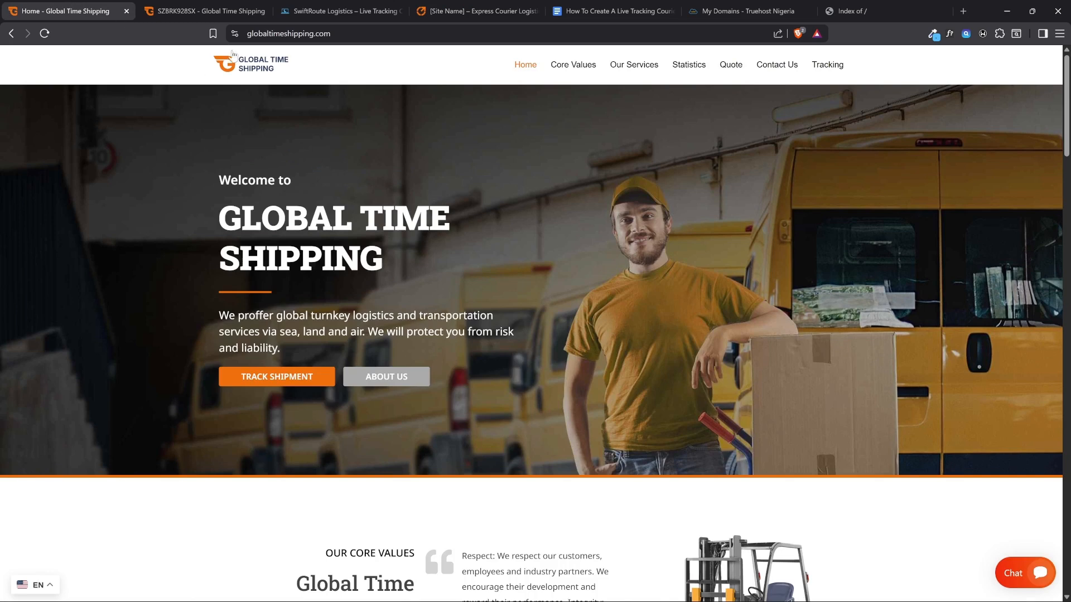
Highlight parts of the Global Time Shipping heading and look over the demo site's home page down to its Logistics Services & Solutions section
drag(391, 259, 334, 258)
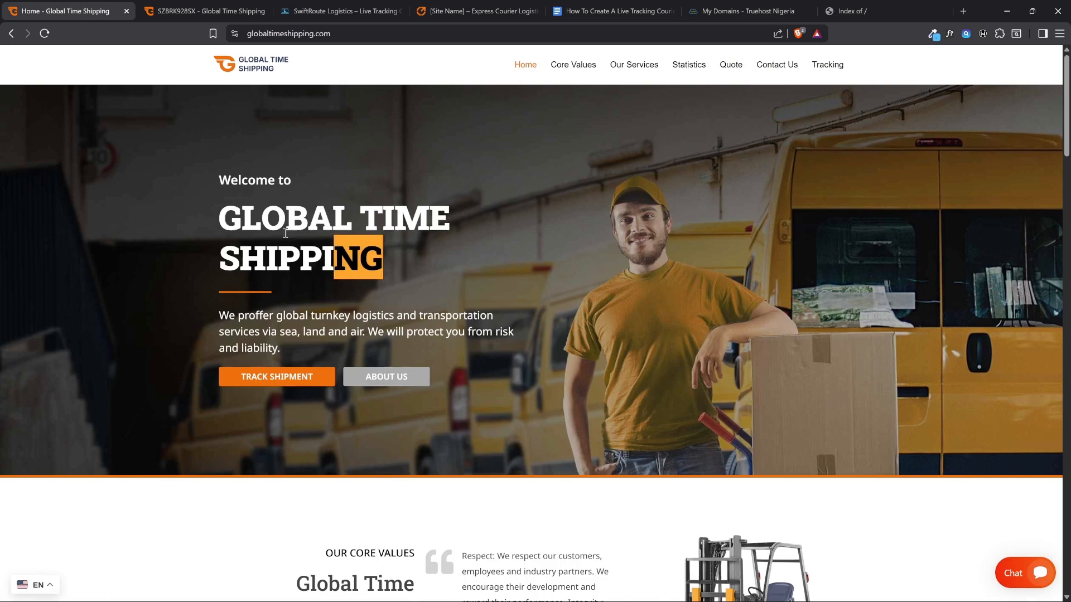
drag(285, 233, 221, 212)
click(470, 8)
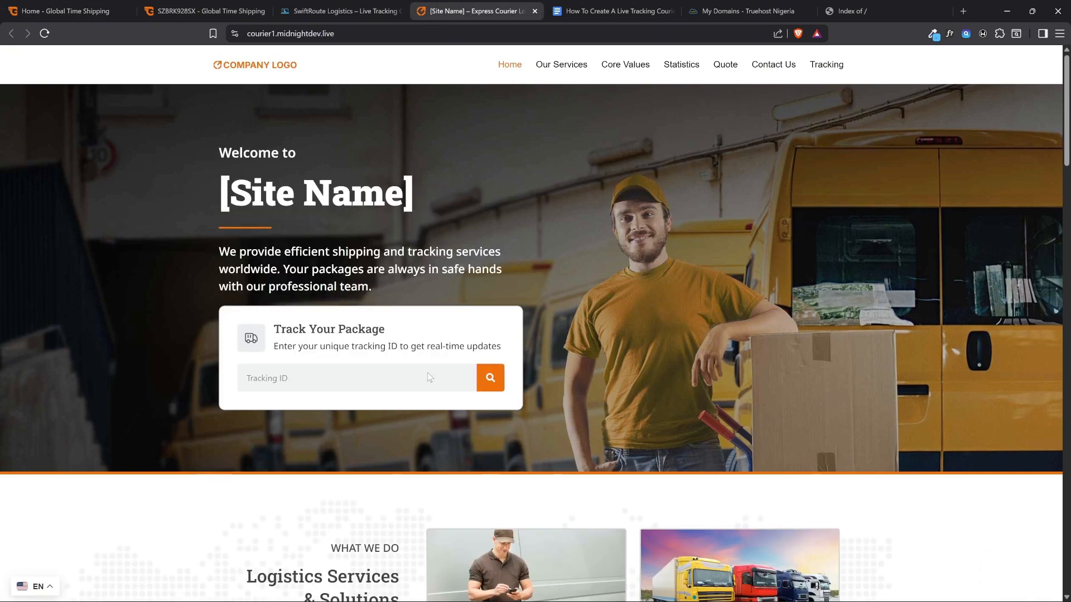
scroll(486, 300, down, 4)
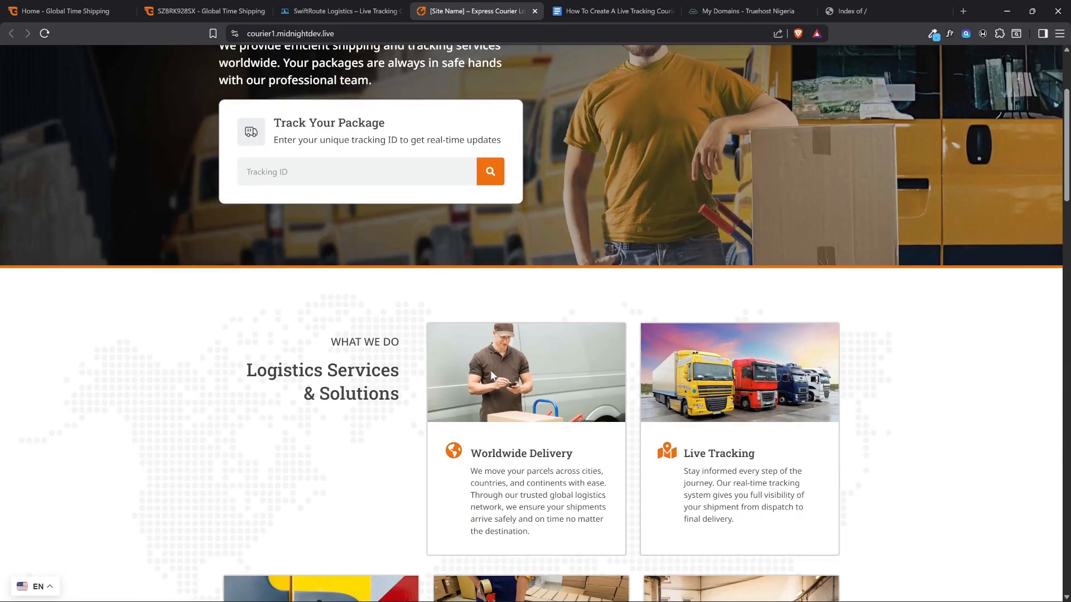
scroll(490, 370, up, 4)
scroll(497, 353, down, 4)
scroll(497, 342, up, 4)
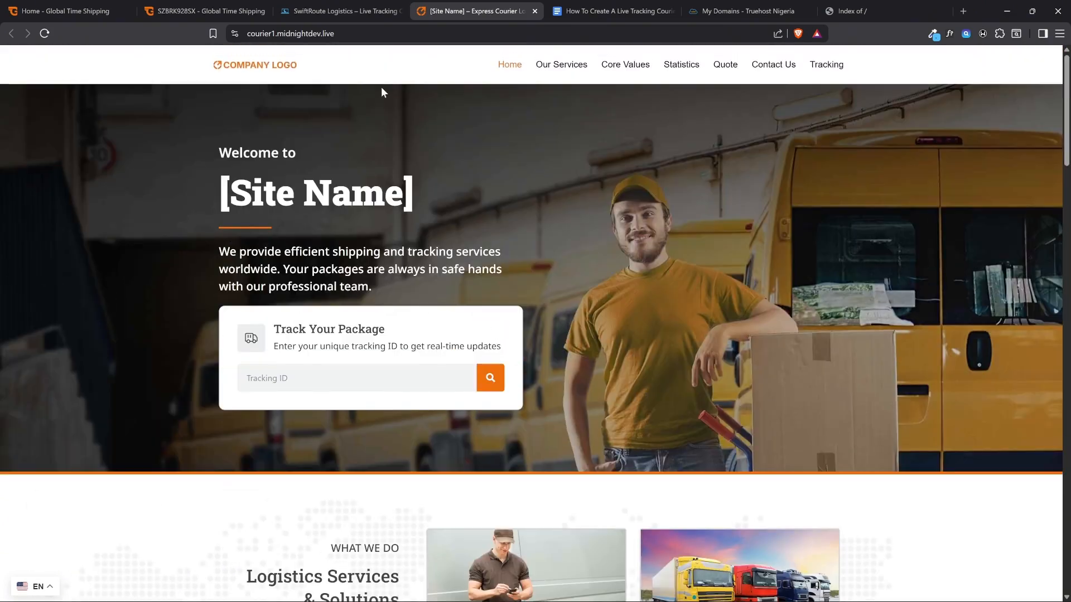
click(341, 10)
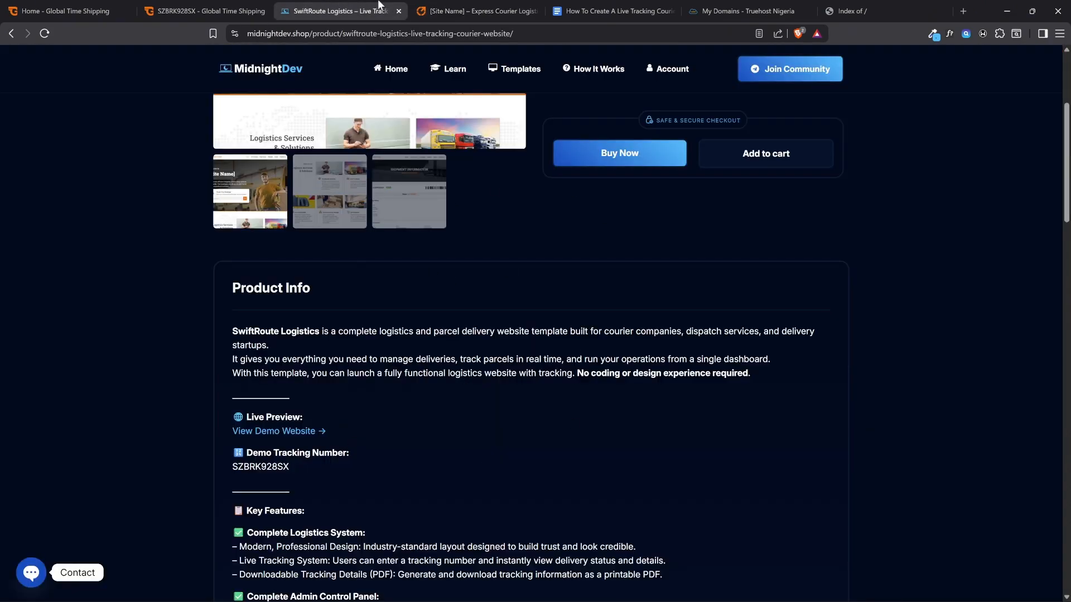
click(453, 11)
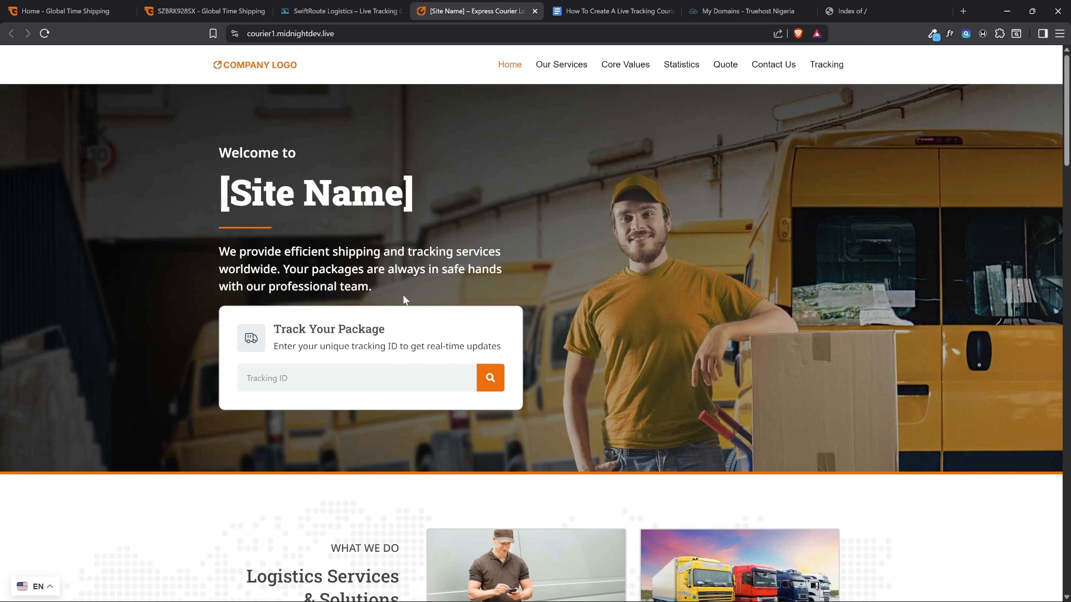
Copy the demo tracking number from the SwiftRoute Logistics product page, search for it on the demo site and open the shipment details
click(341, 11)
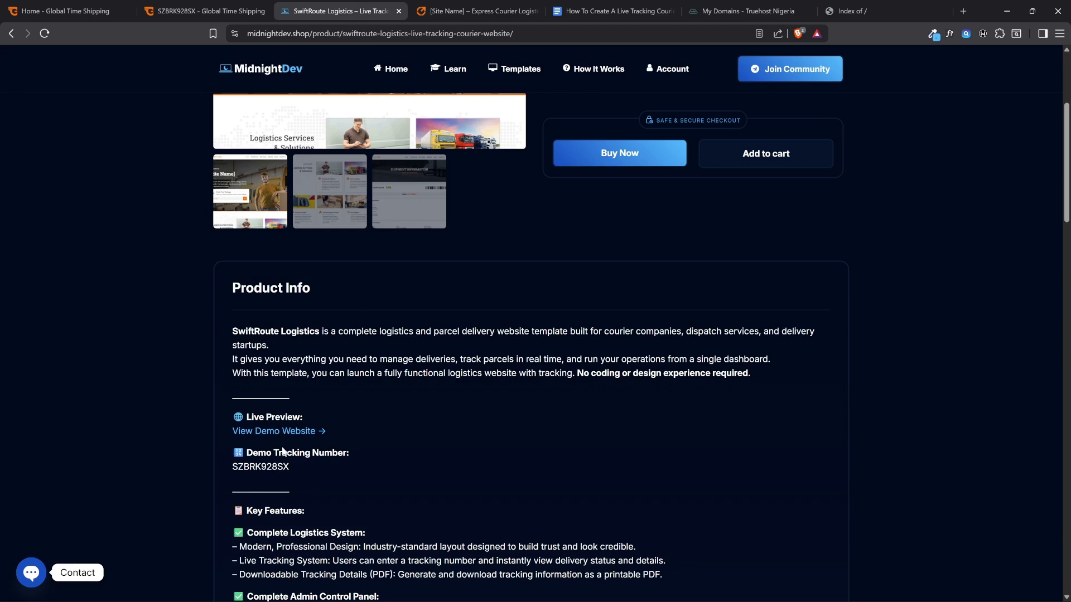
drag(288, 466, 226, 467)
key(ctrl+c)
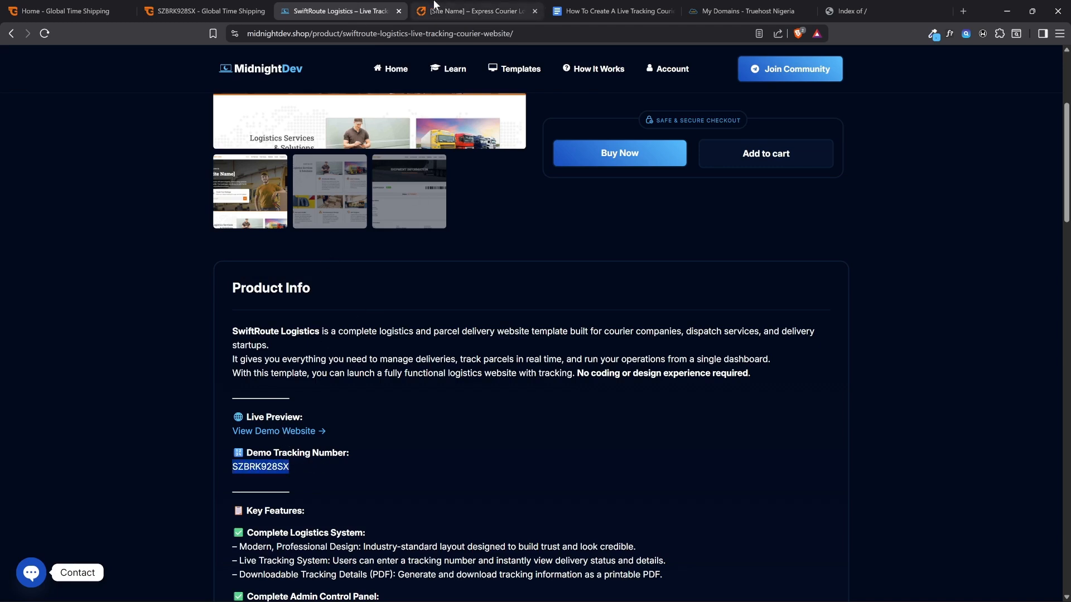
click(453, 11)
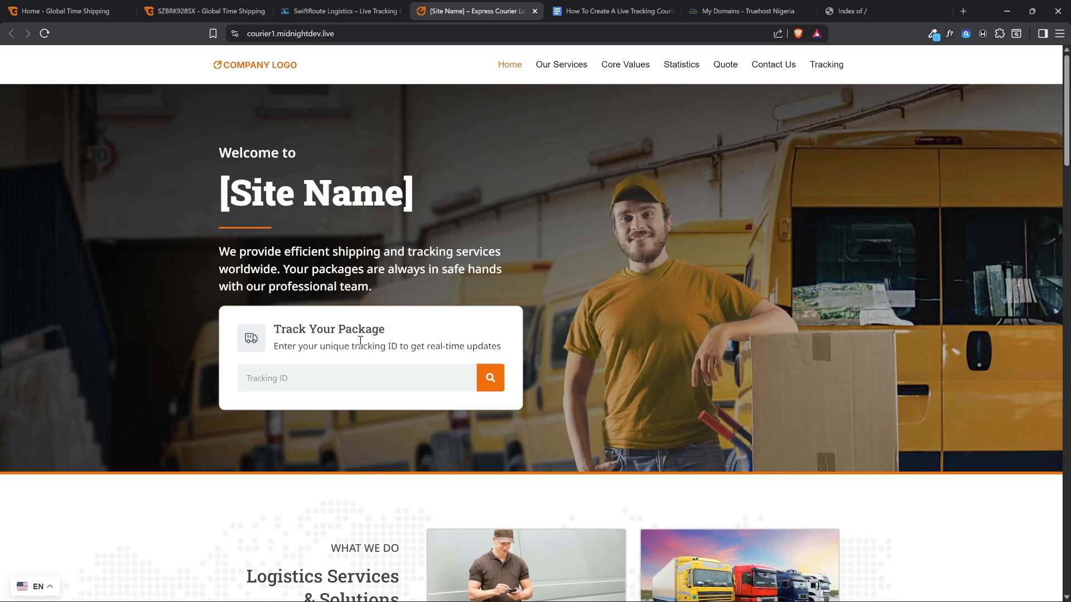
click(359, 375)
key(ctrl+v)
key(Return)
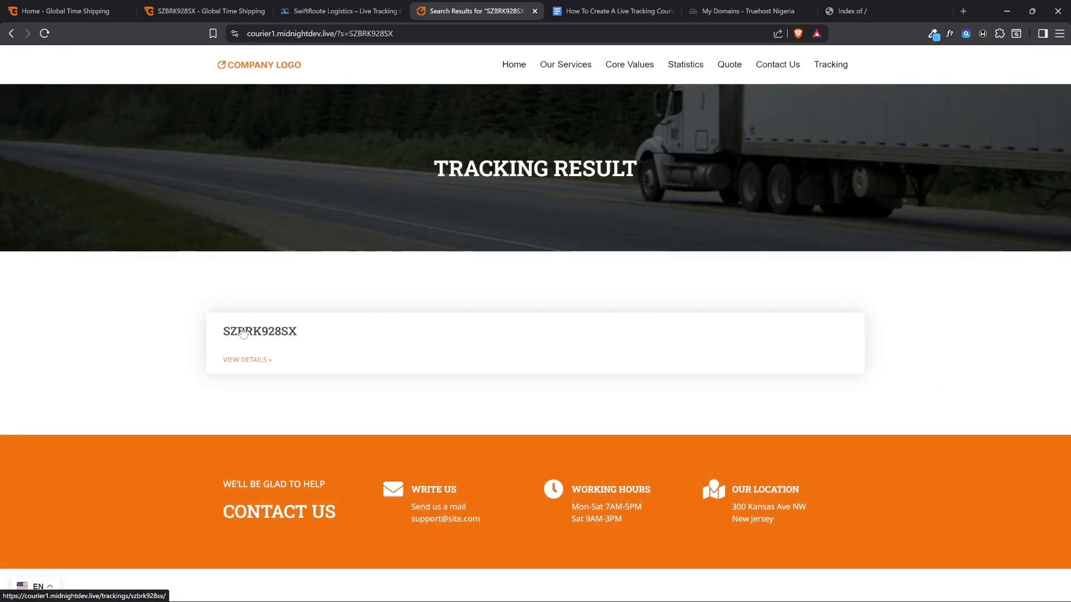
click(243, 358)
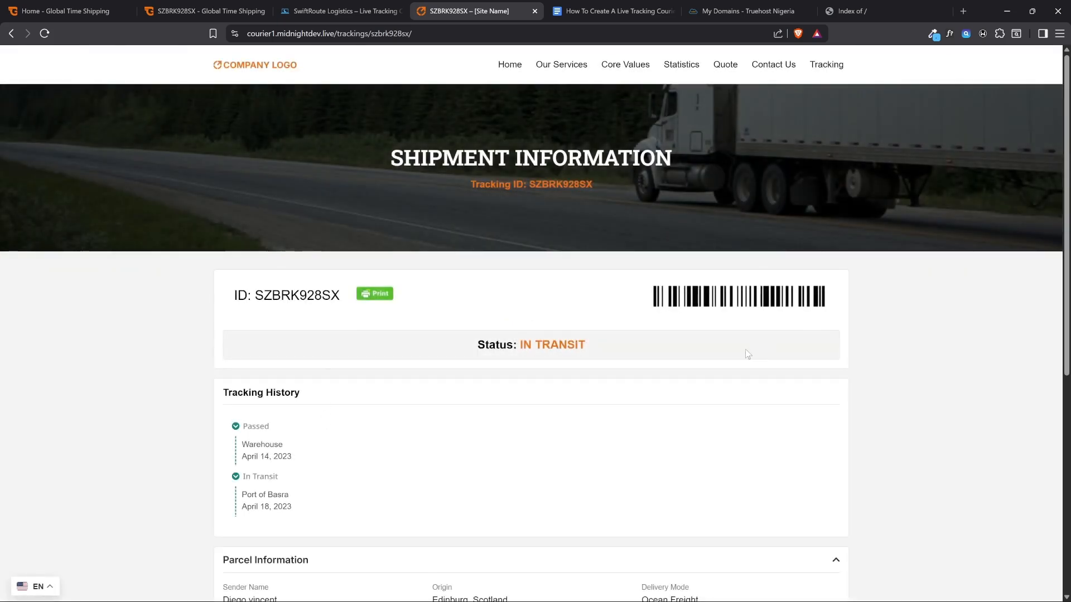
Compare the demo site's tracking history and parcel information with the Global Time Shipping tracking page for the same shipment
scroll(424, 301, down, 4)
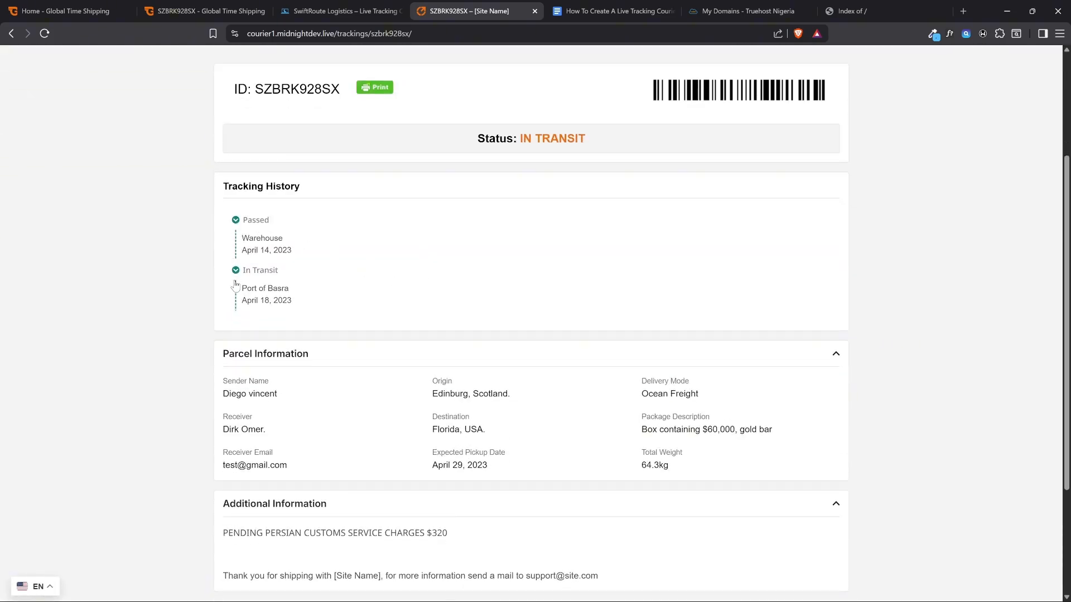
click(207, 10)
scroll(359, 239, down, 6)
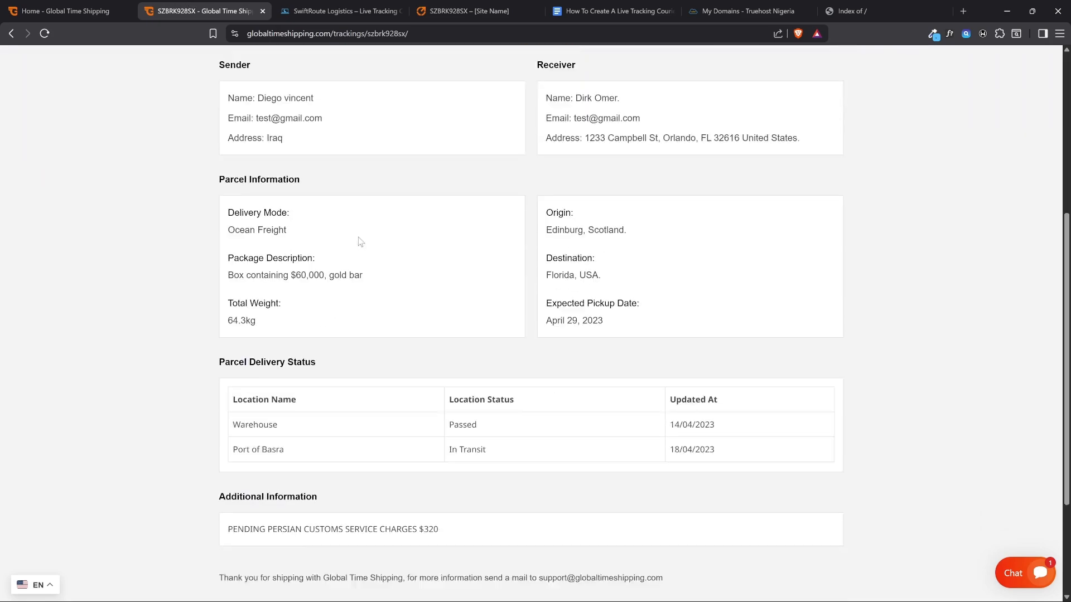
scroll(359, 242, down, 2)
drag(215, 276, 316, 277)
click(277, 354)
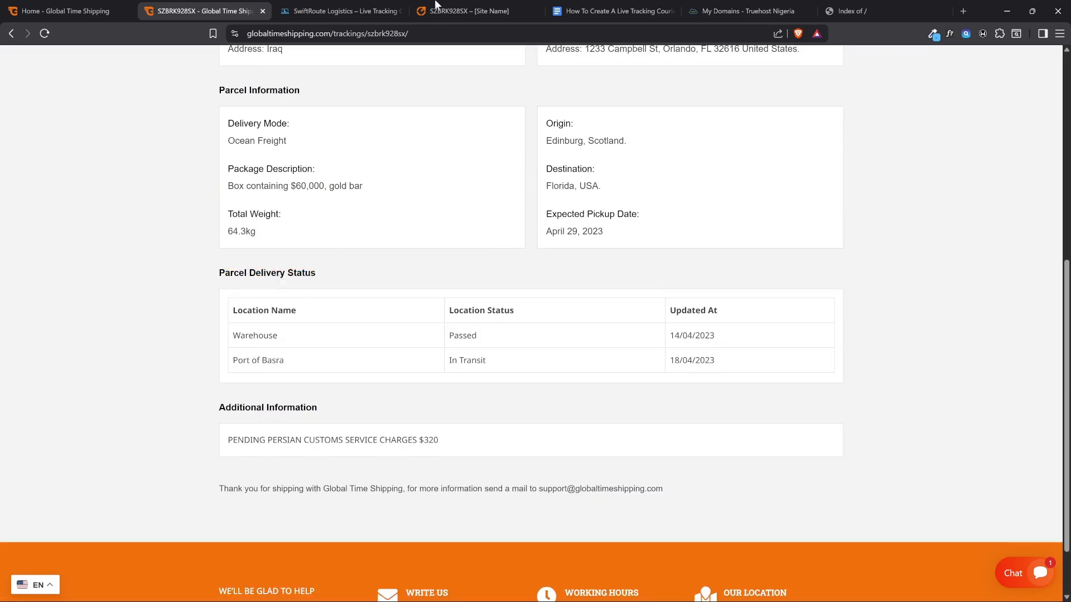
click(436, 5)
scroll(318, 269, down, 2)
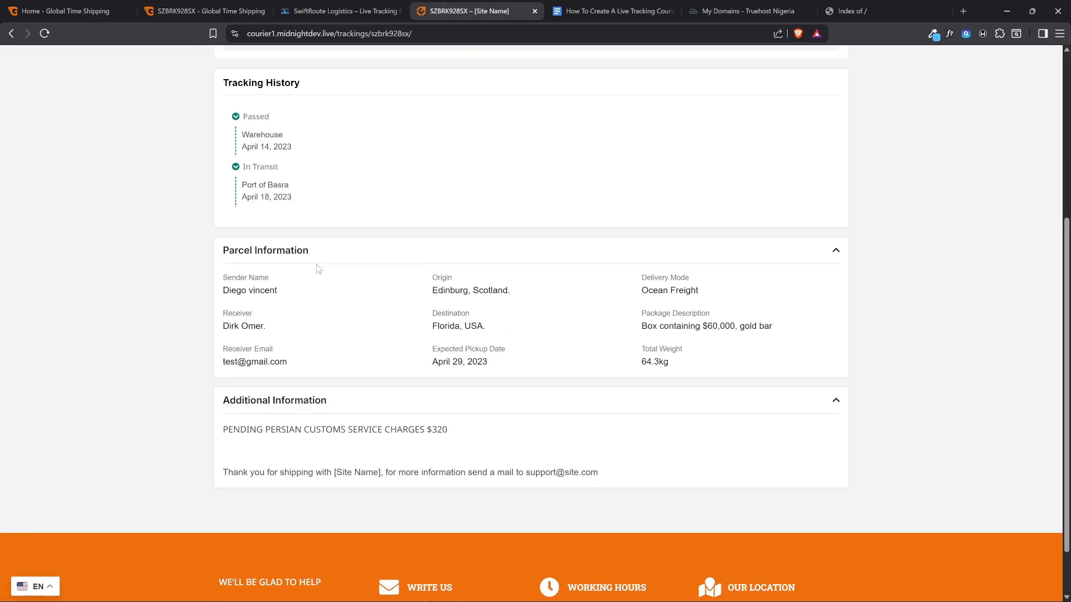
scroll(349, 351, up, 6)
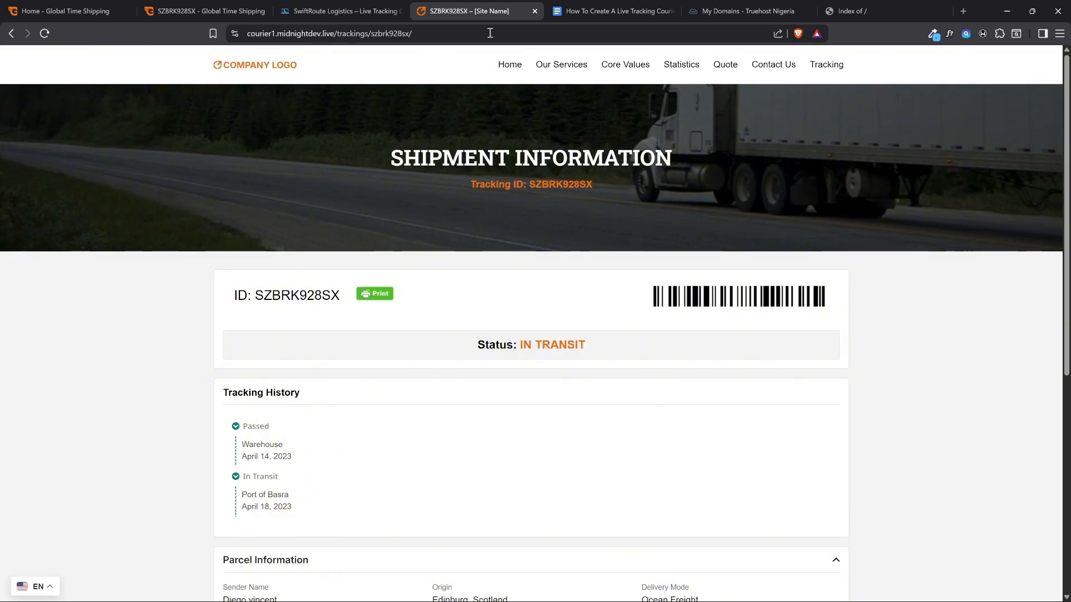
Close the demo website and highlight the "Buy website template" item in the How To Create A Live Tracking Courier Website document
click(534, 11)
key(ctrl+shift+Tab)
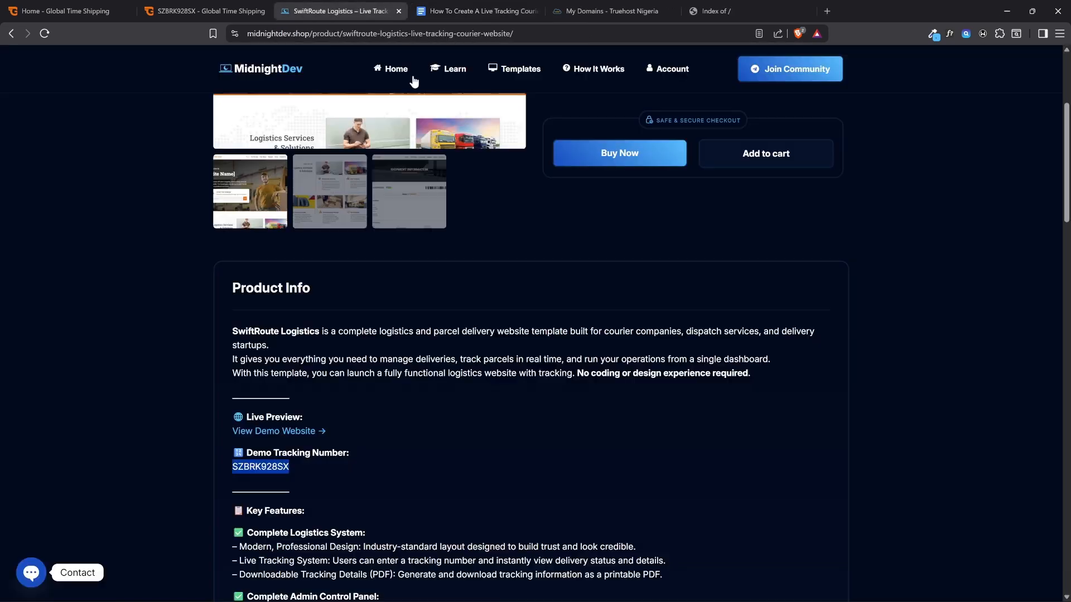
click(493, 6)
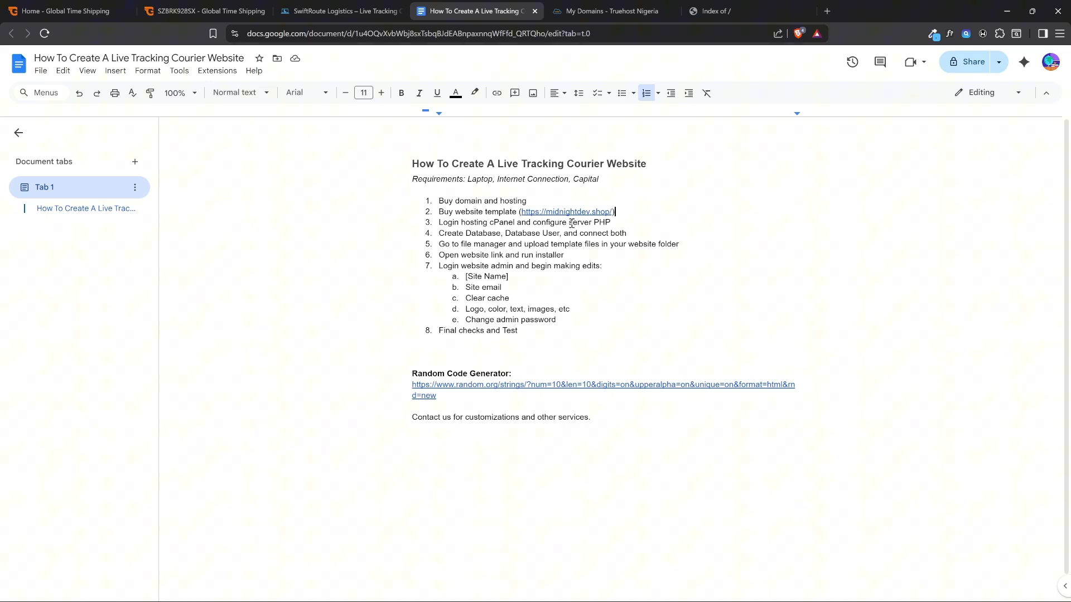
drag(540, 200, 514, 216)
click(462, 222)
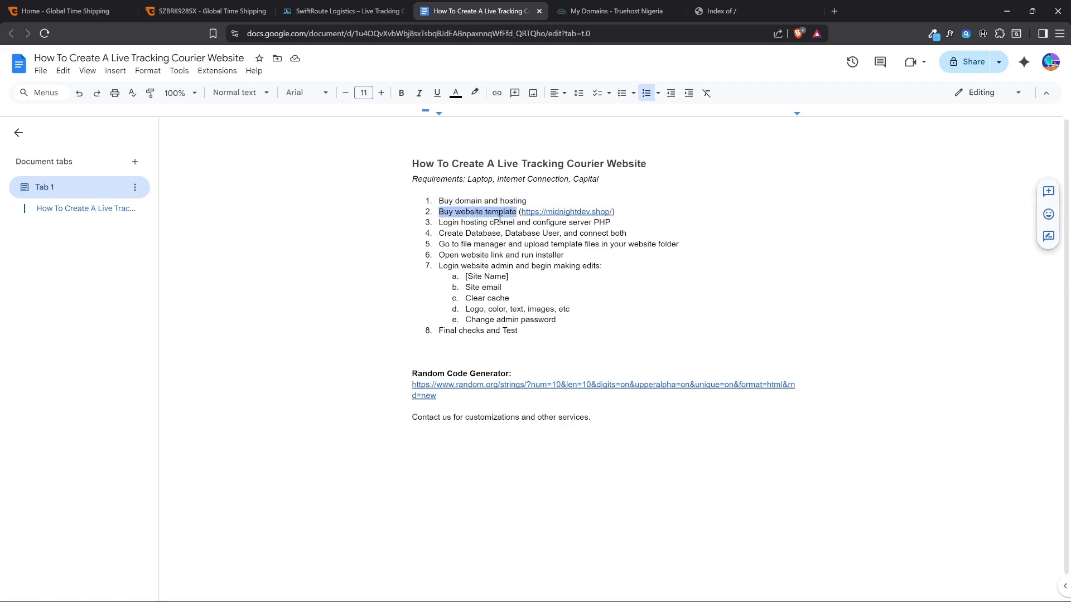
Start buying the SwiftRoute Logistics template from its product page and review the billing details, order summary and payment options at checkout
click(367, 10)
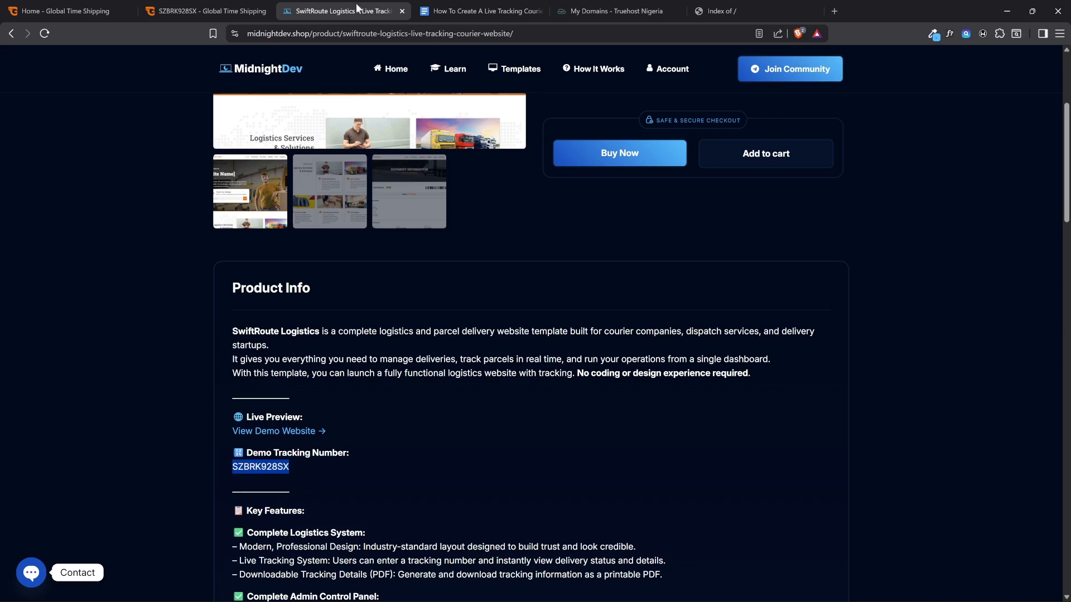
scroll(442, 267, up, 4)
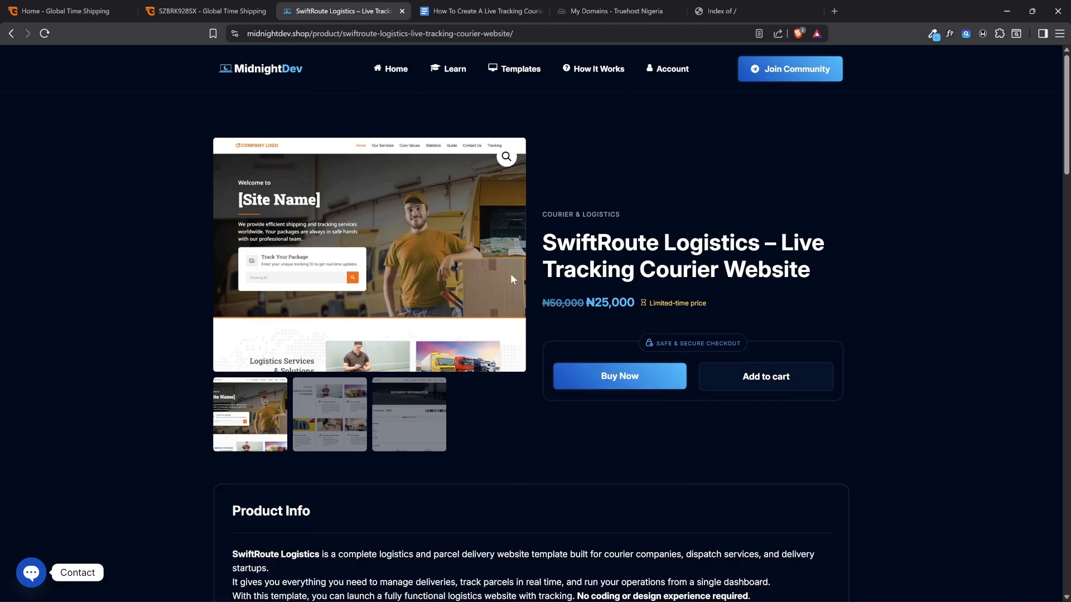
click(599, 216)
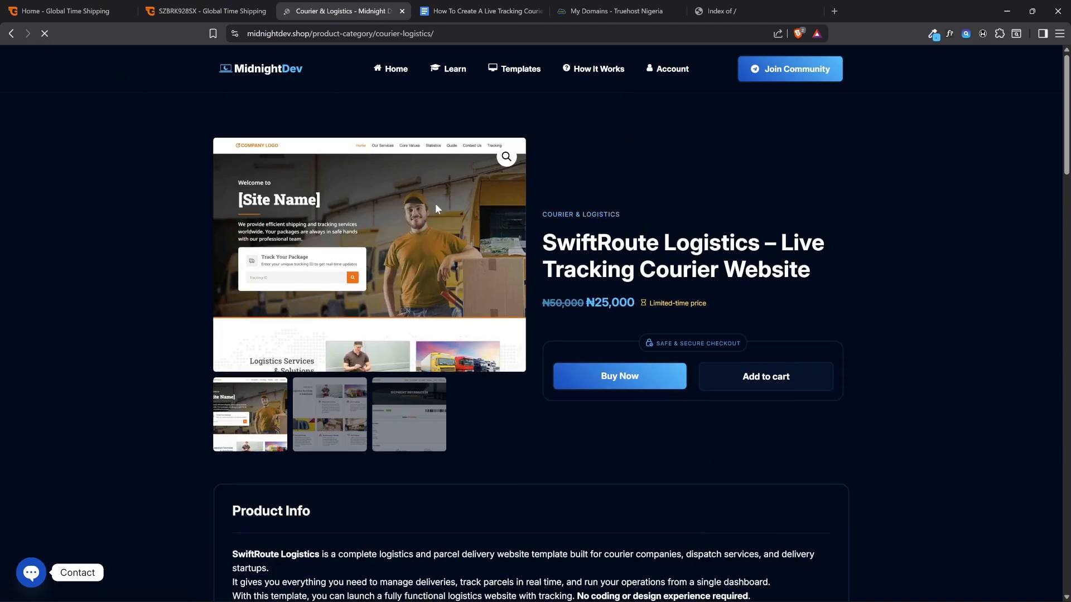
click(15, 35)
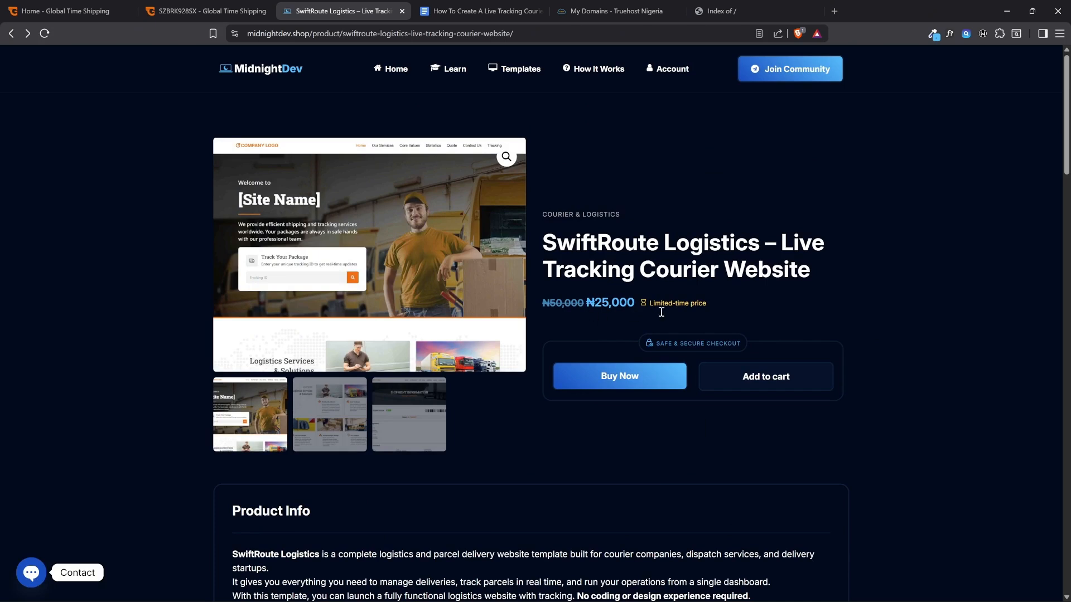
click(608, 382)
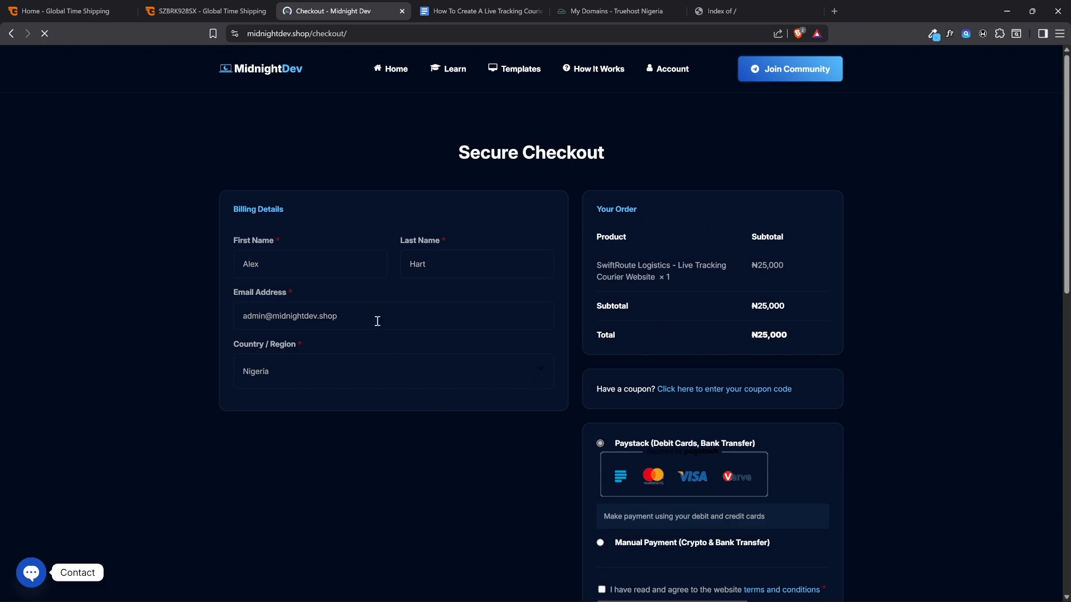
scroll(531, 239, down, 4)
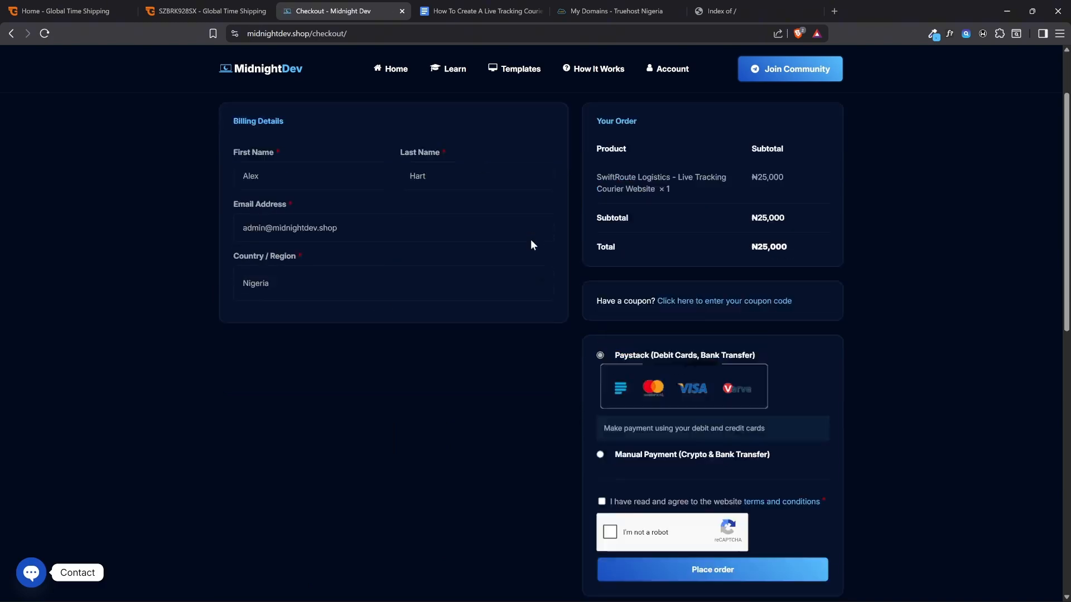
scroll(530, 239, up, 2)
scroll(581, 184, up, 2)
Open the My Account page on Midnight Dev and log out of the account
click(661, 70)
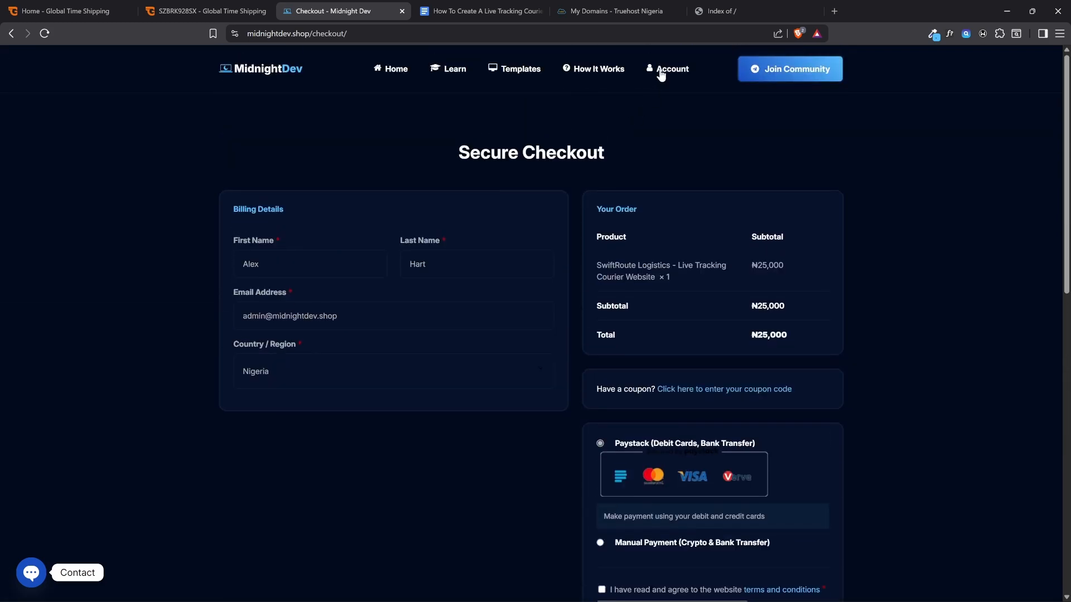
scroll(373, 223, down, 3)
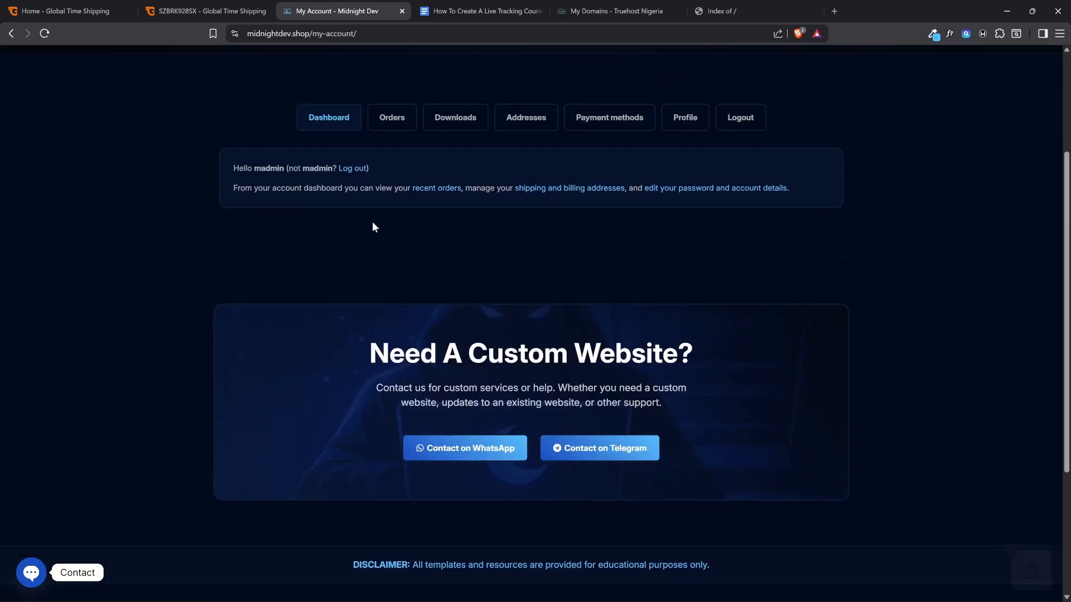
click(361, 169)
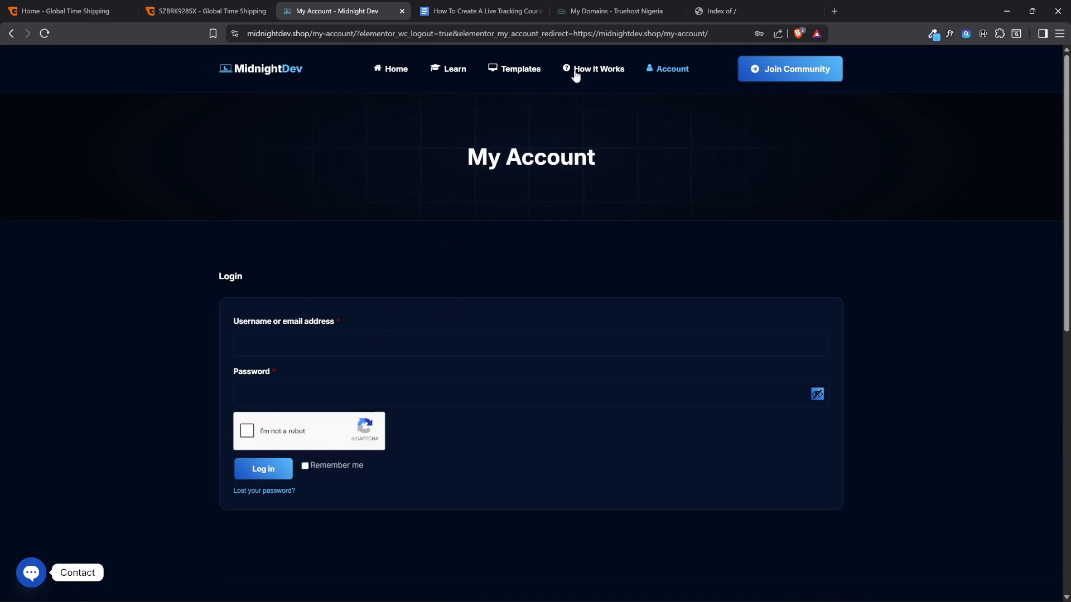
Browse the Midnight Dev template catalogue, glance at the guide document's template item, and open the SwiftRoute Logistics – Live Tracking Courier Website product
click(516, 71)
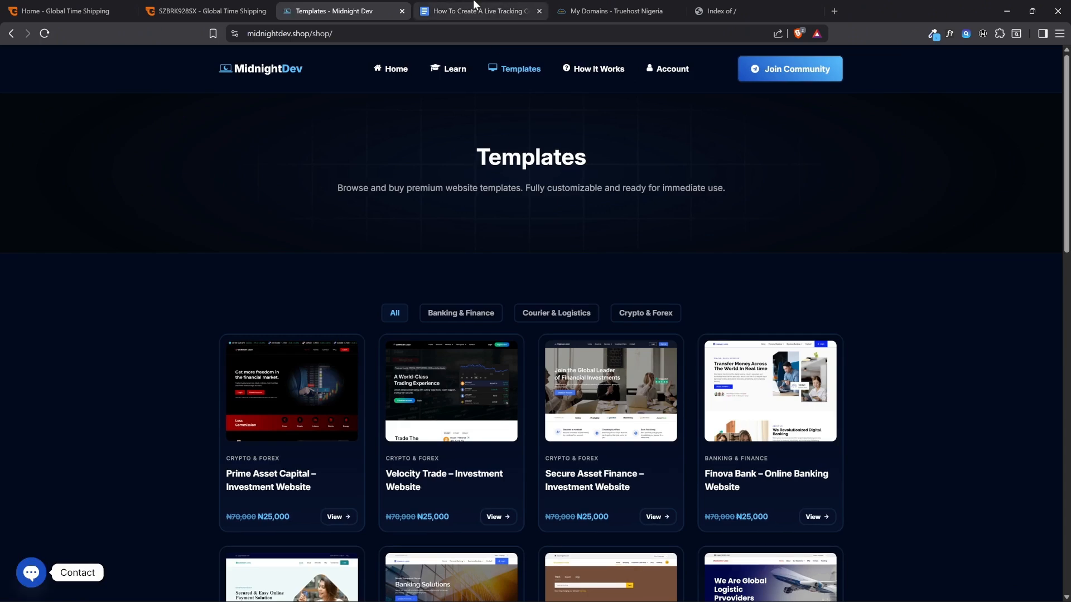
click(479, 11)
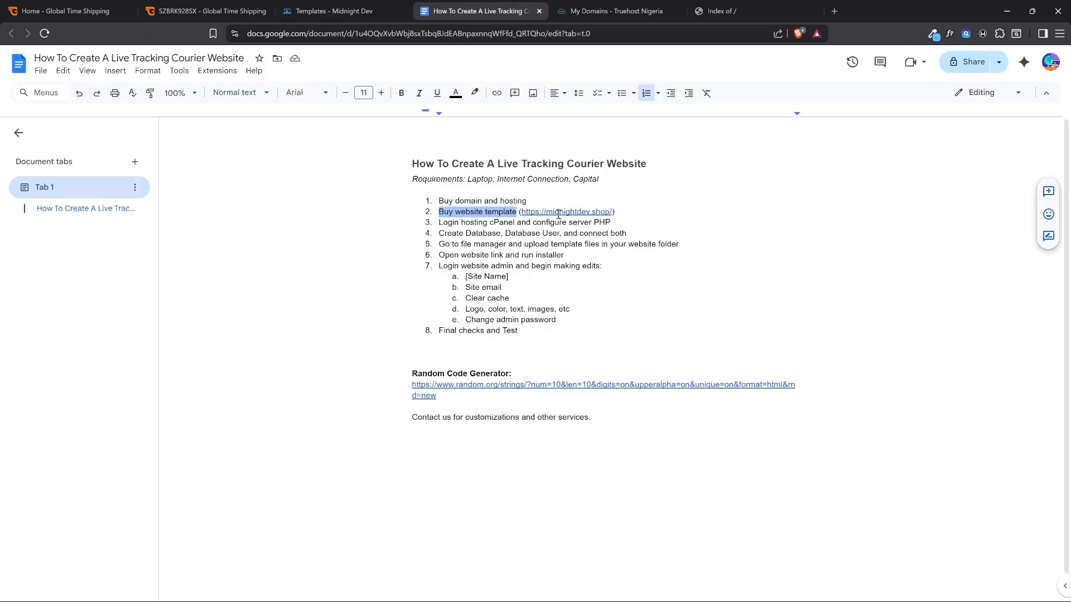
click(360, 5)
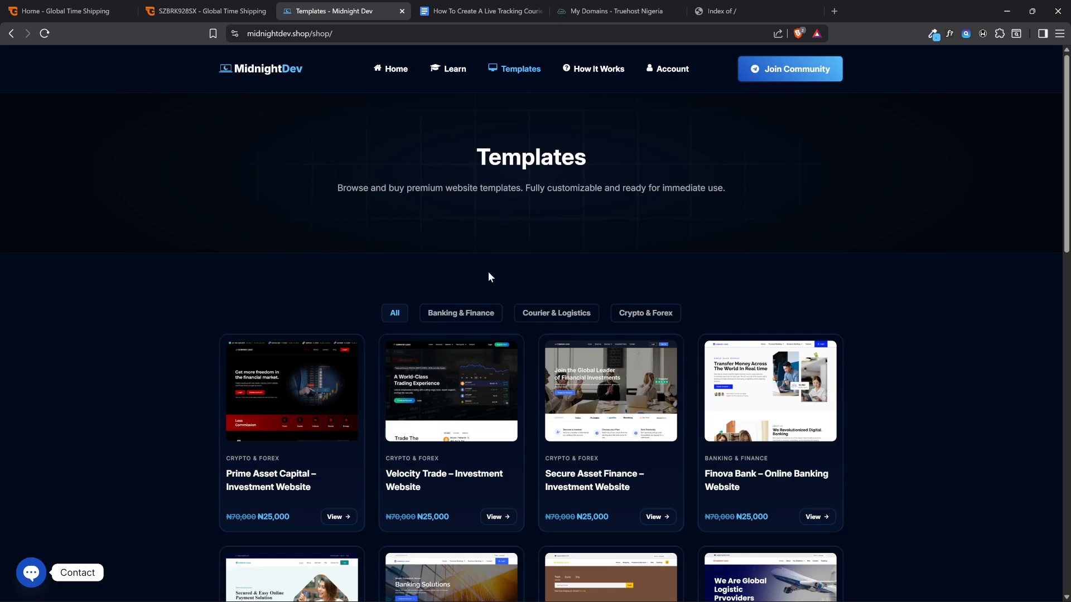
scroll(577, 285, down, 8)
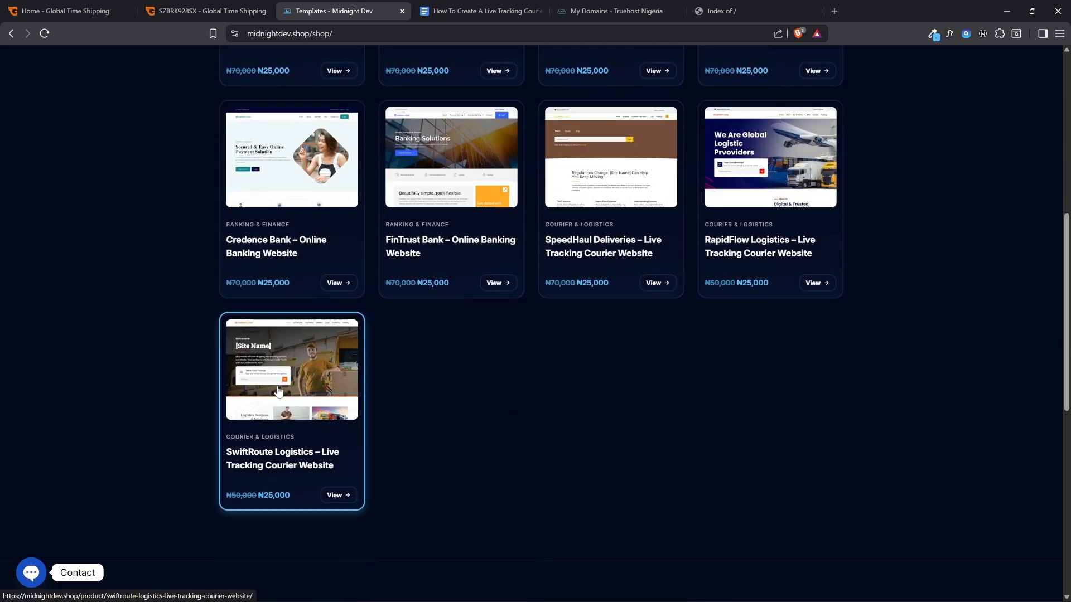
click(278, 393)
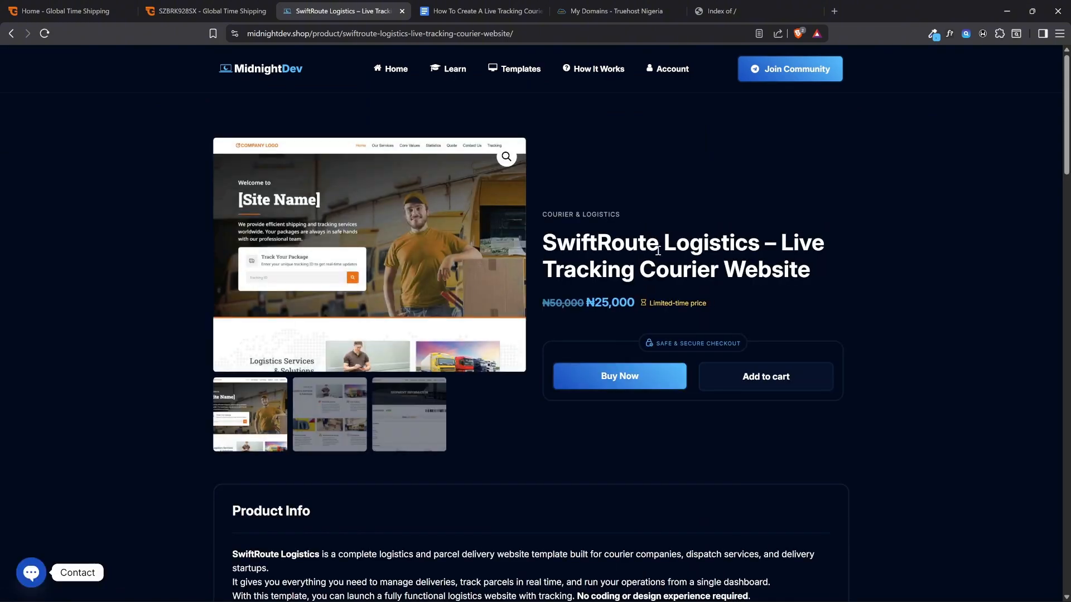
Read through the SwiftRoute Logistics Product Info, including the key features, Built With and What You Get After Purchase sections
scroll(688, 246, down, 7)
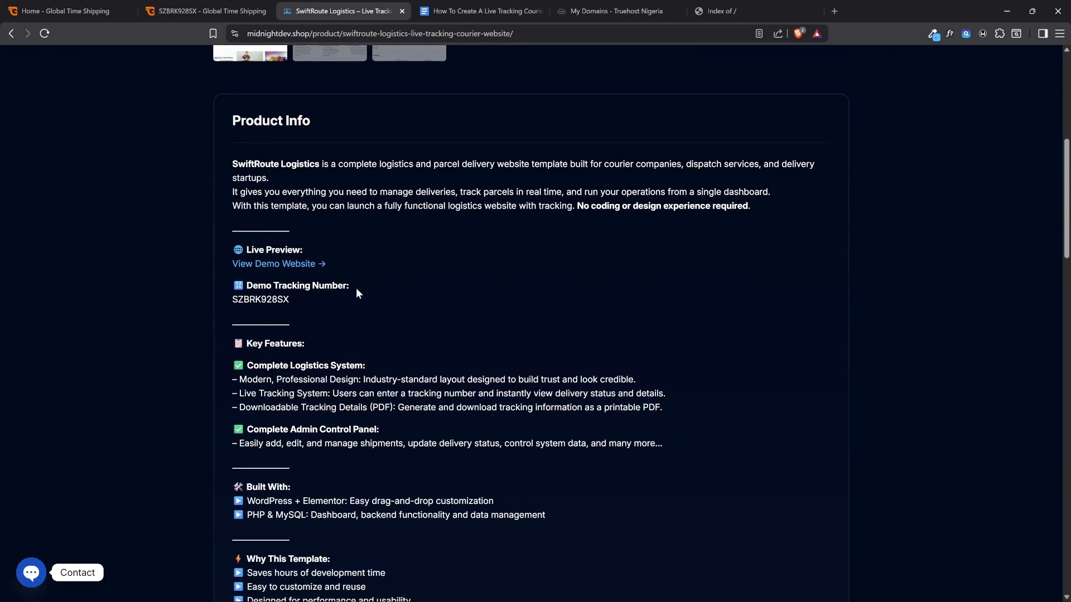
scroll(355, 469, down, 5)
scroll(351, 396, up, 12)
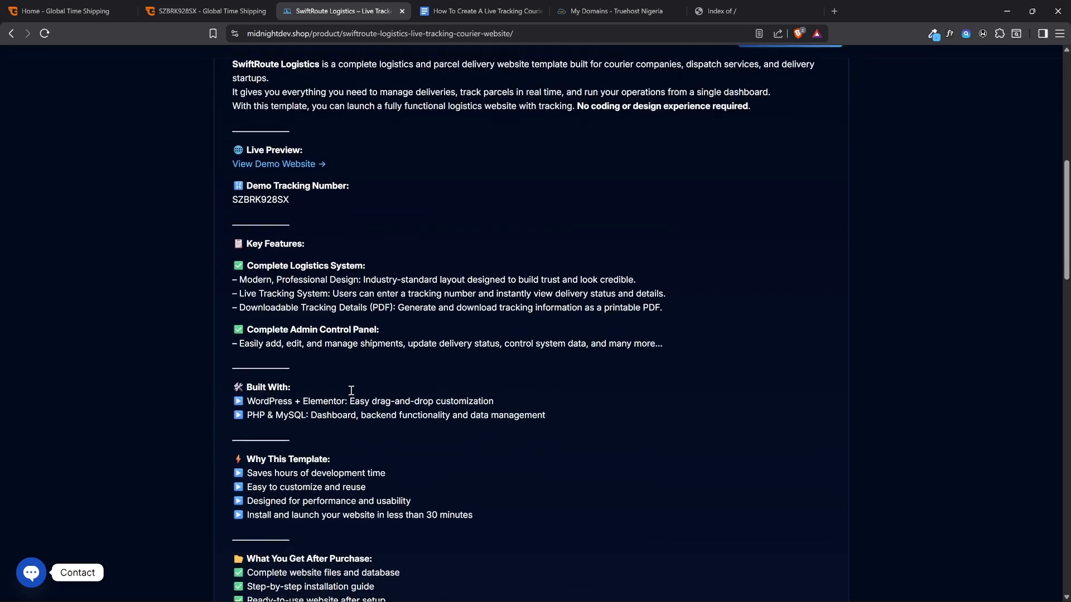
Proceed to checkout with the SwiftRoute Logistics template and look at the returning-customer login, create-account option and billing email field
click(616, 377)
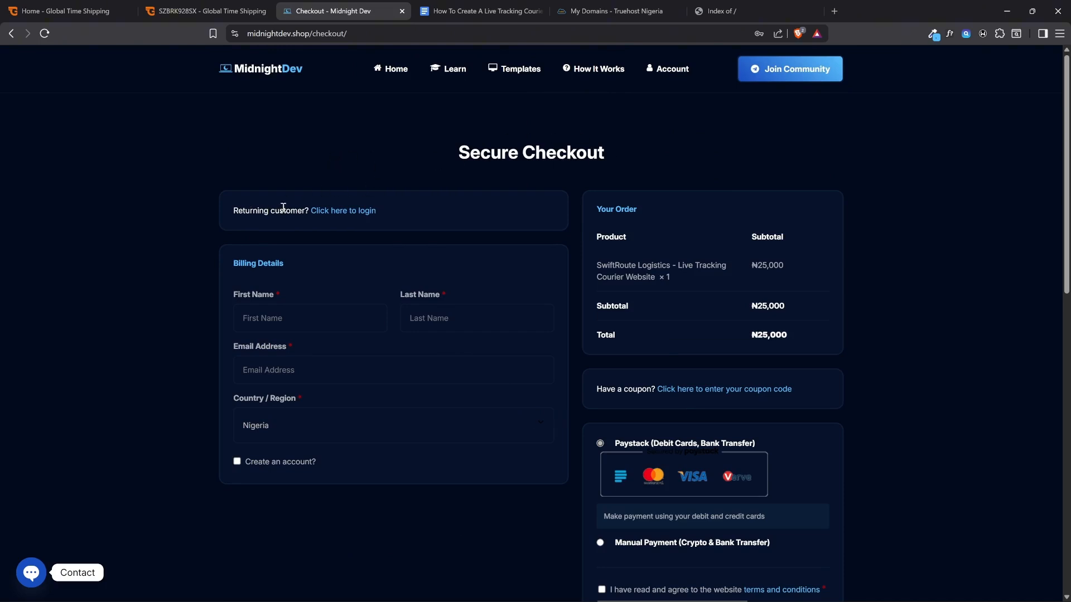
click(349, 212)
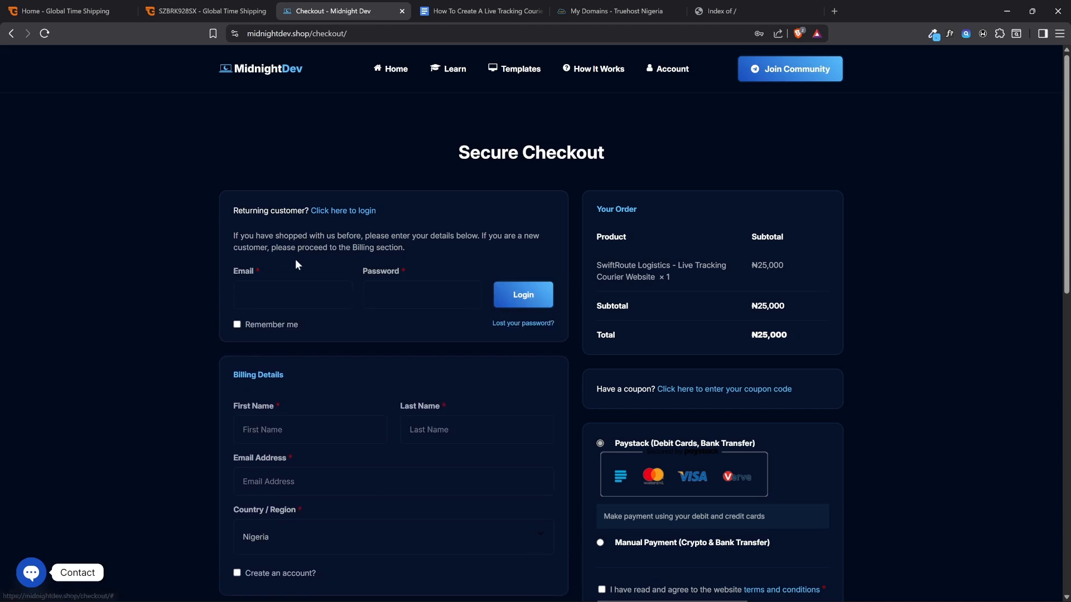
click(349, 211)
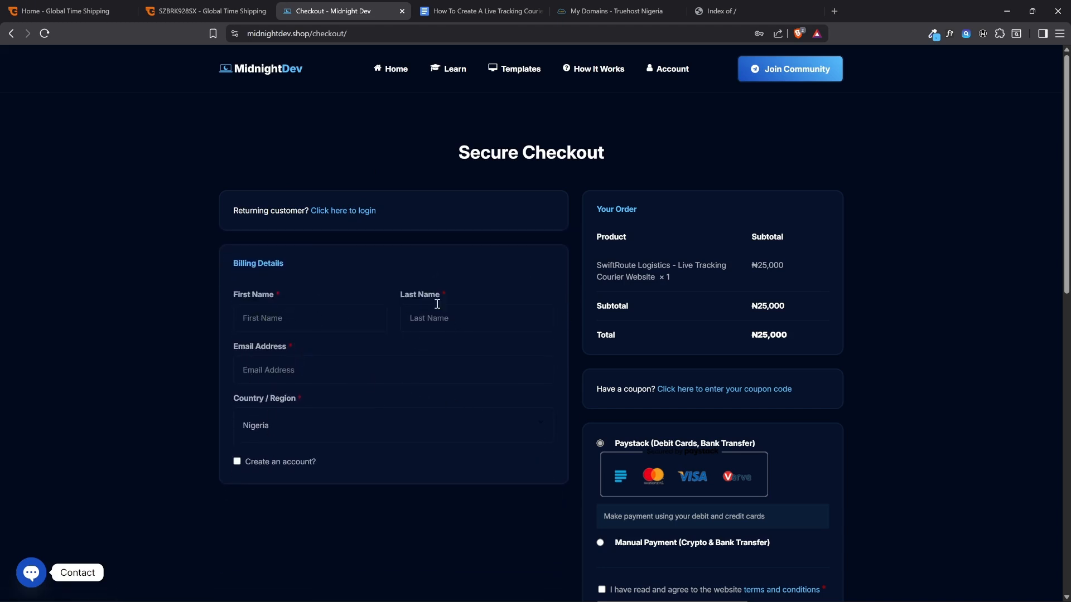
click(275, 463)
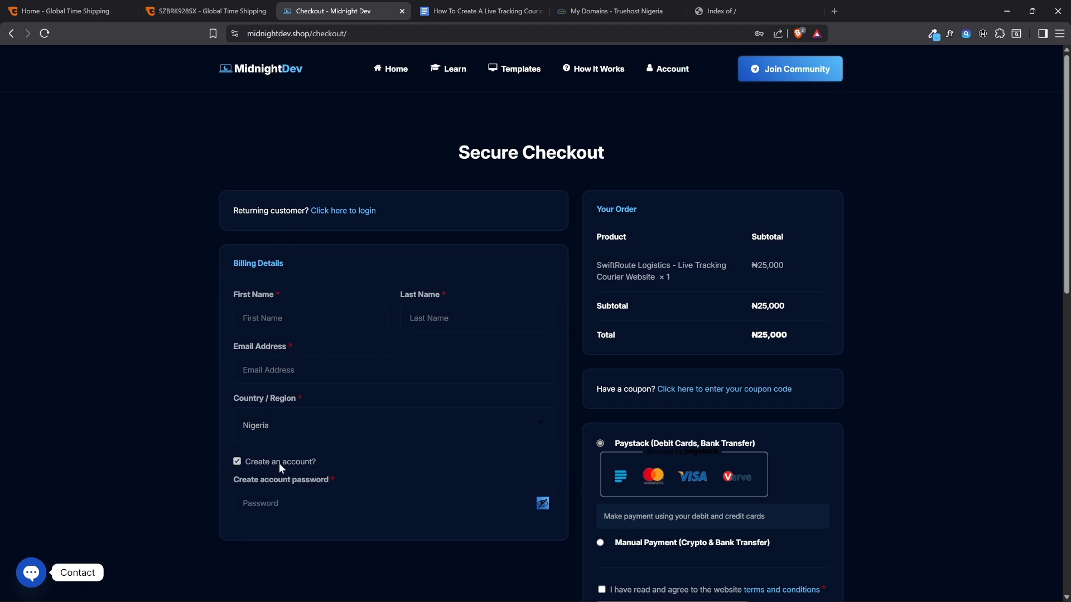
click(279, 463)
click(277, 370)
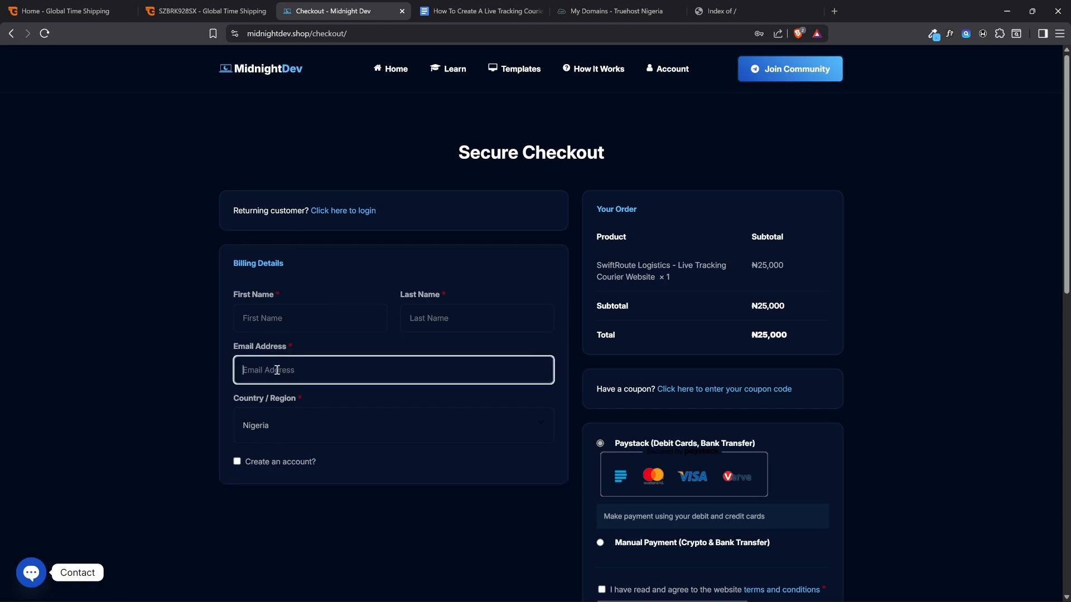
click(193, 373)
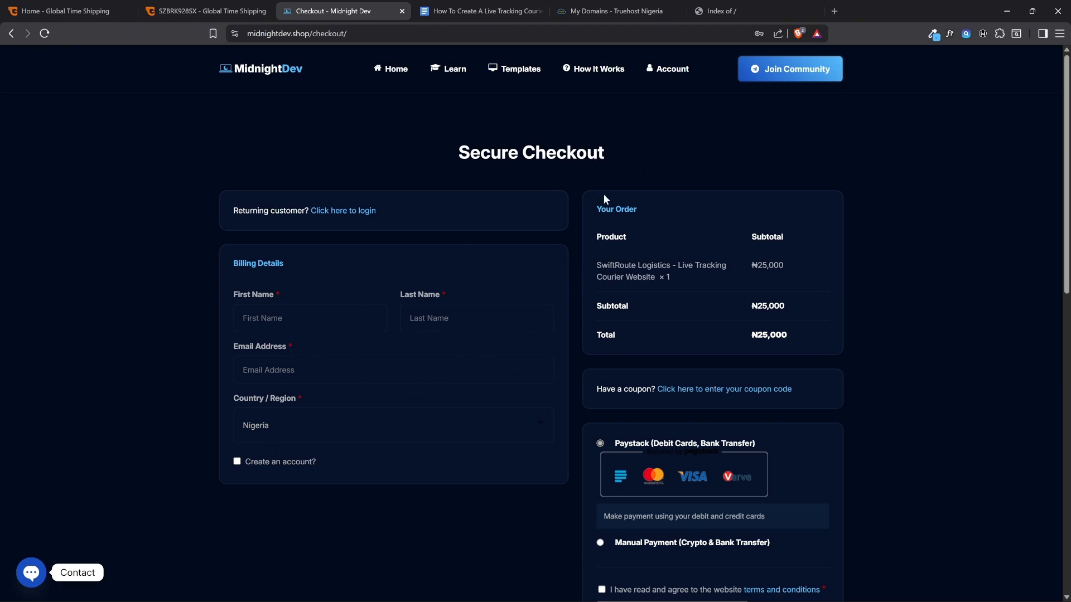
Open the returning-customer login at checkout, fill in the account email and password, and try to log in
click(365, 211)
click(281, 288)
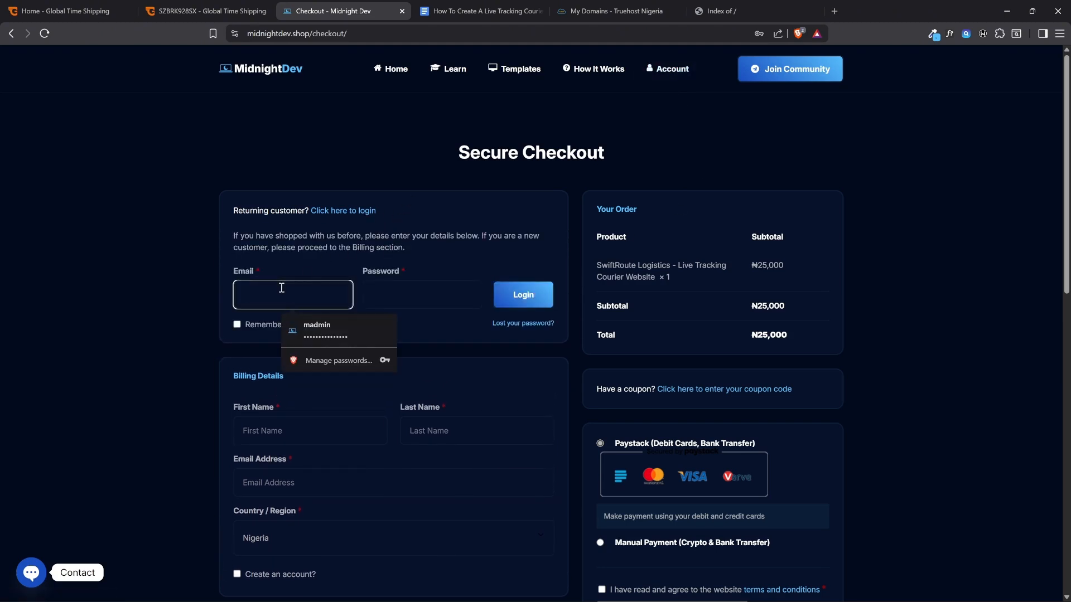
click(303, 320)
click(386, 303)
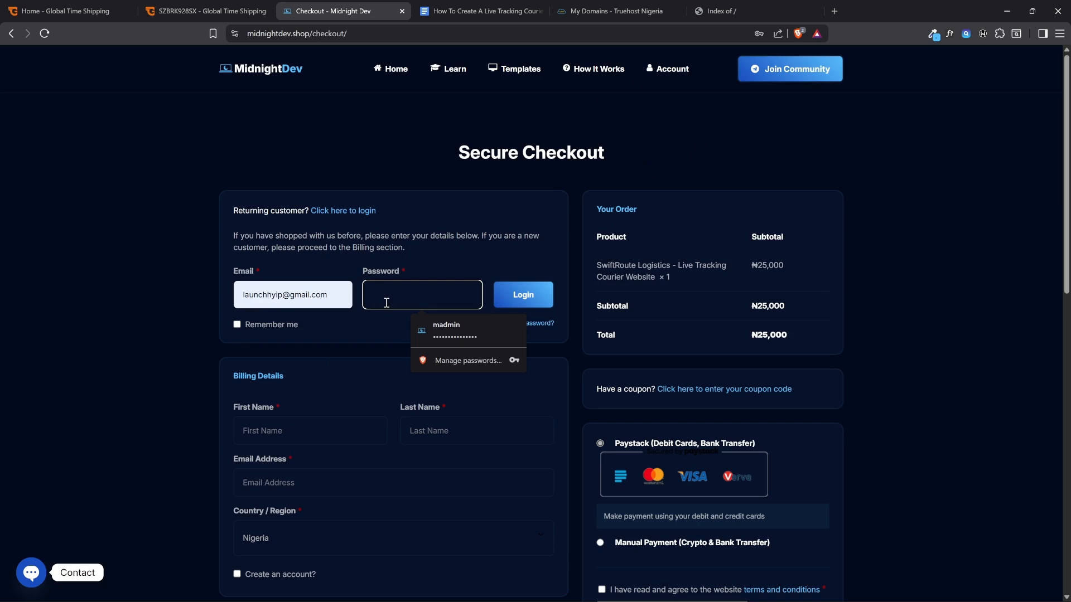
text(•••••)
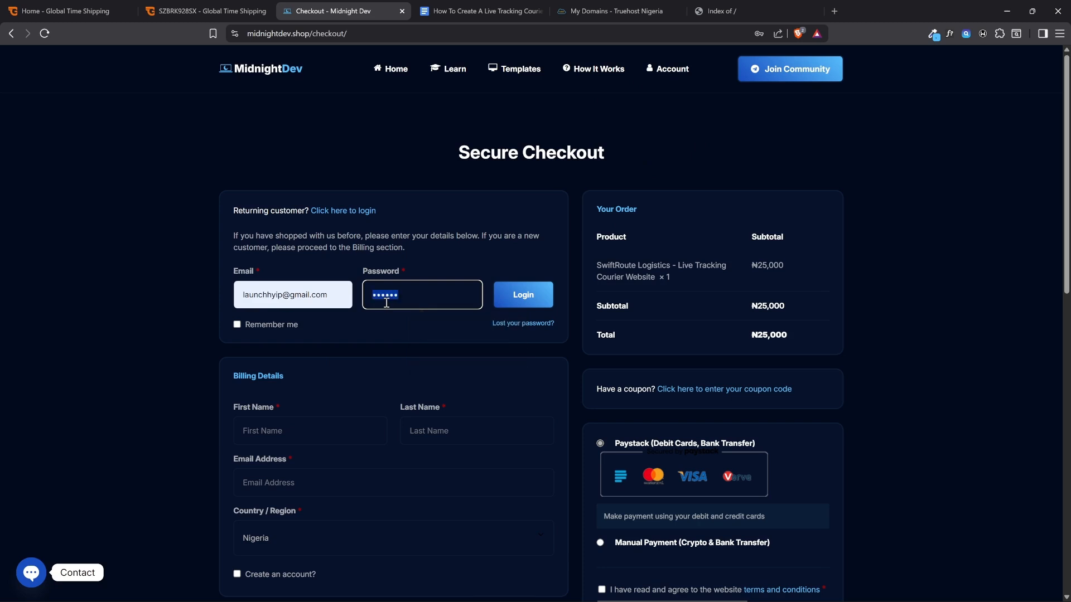
key(BackSpace)
key(BackSpace)
key(BackSpace)
key(BackSpace)
click(513, 307)
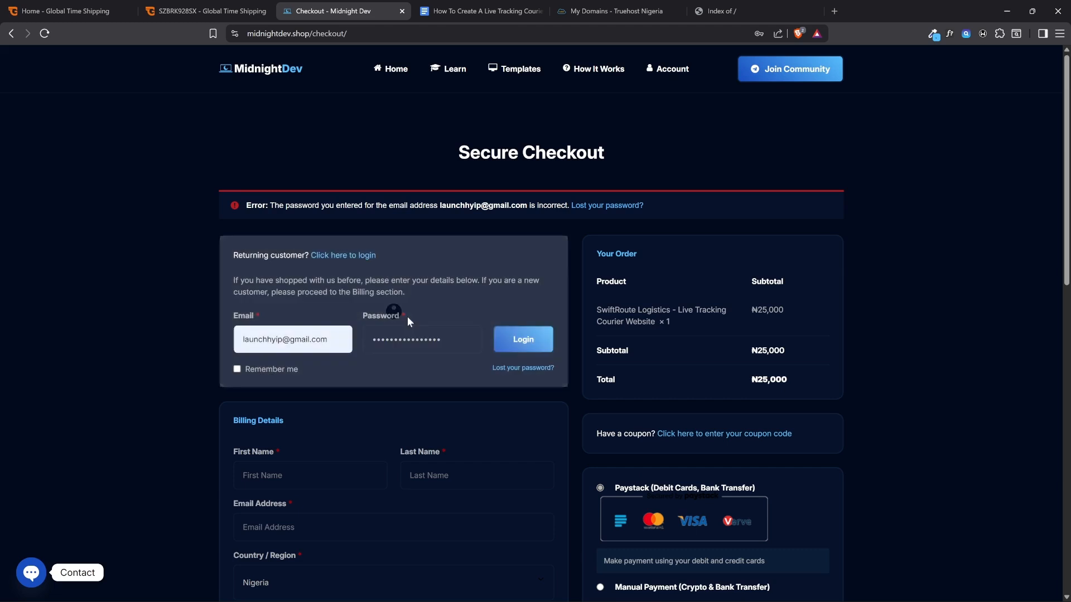
Re-enter the account password, log in to the store, and save the login in the browser's password manager
double_click(473, 339)
text(a)
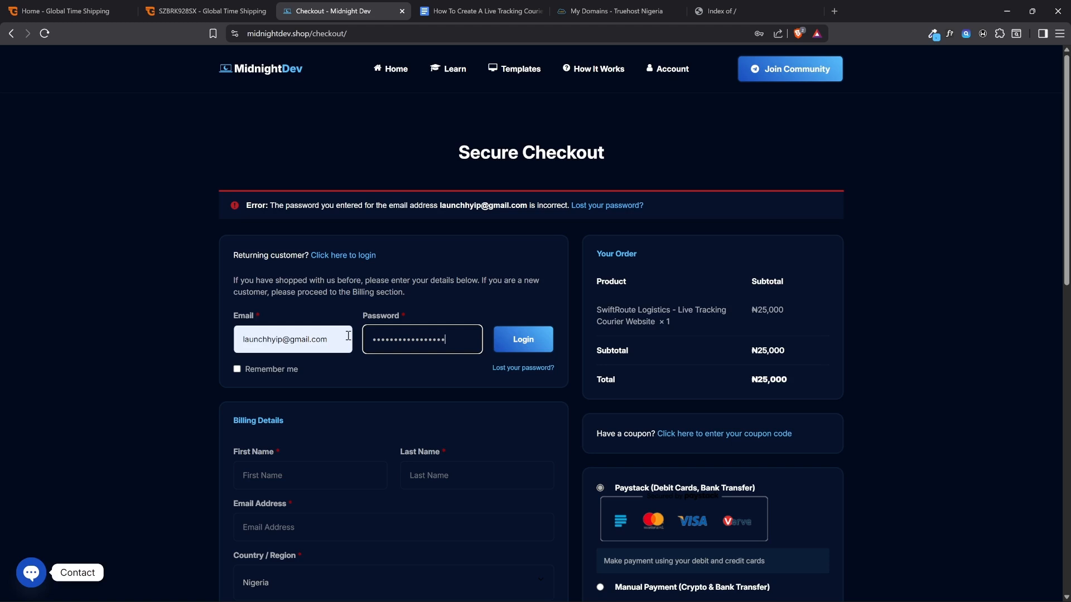
click(521, 339)
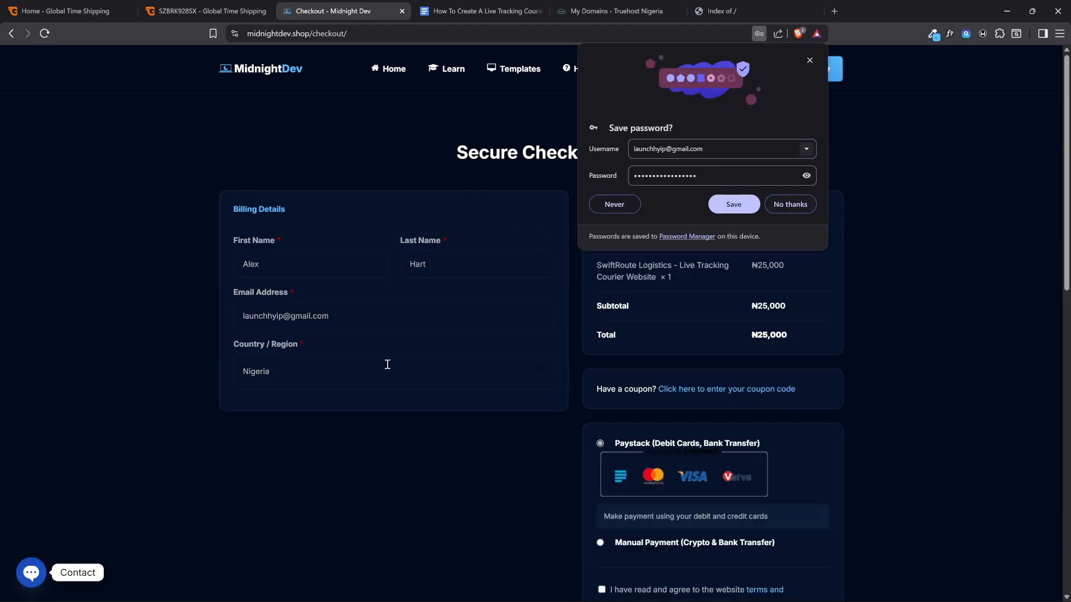
click(733, 204)
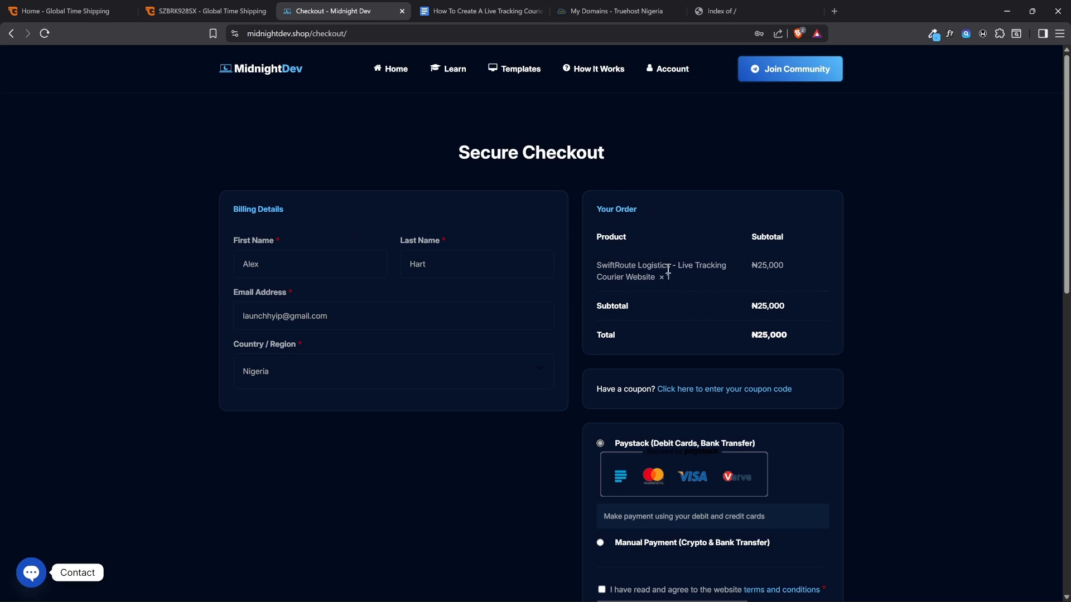
Review the ordered product and its price, check the coupon code entry, and look over the payment methods
drag(643, 277, 679, 280)
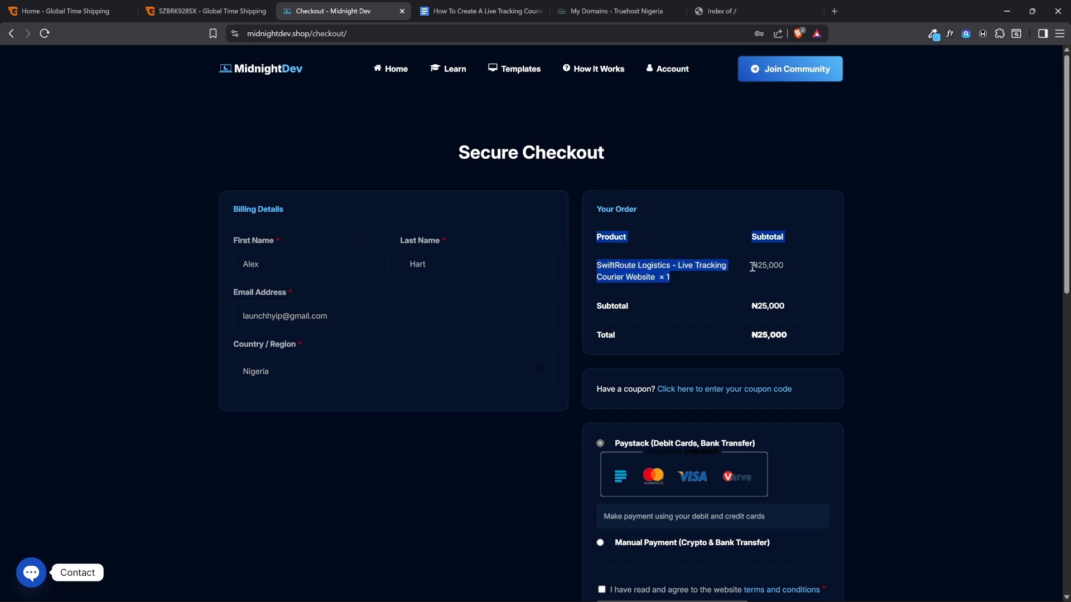
click(785, 261)
scroll(786, 259, down, 2)
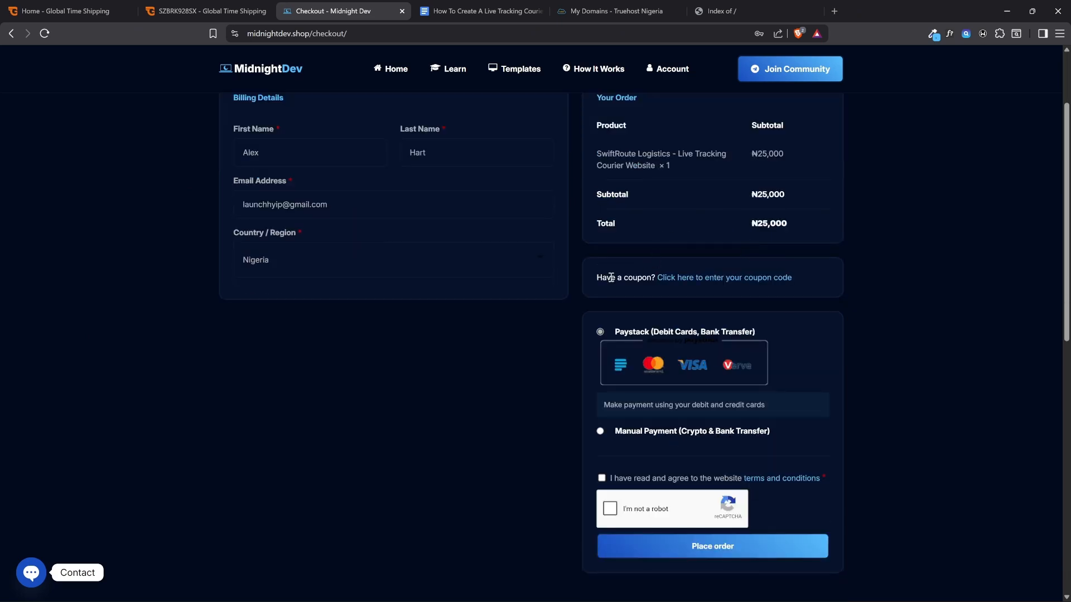
click(705, 278)
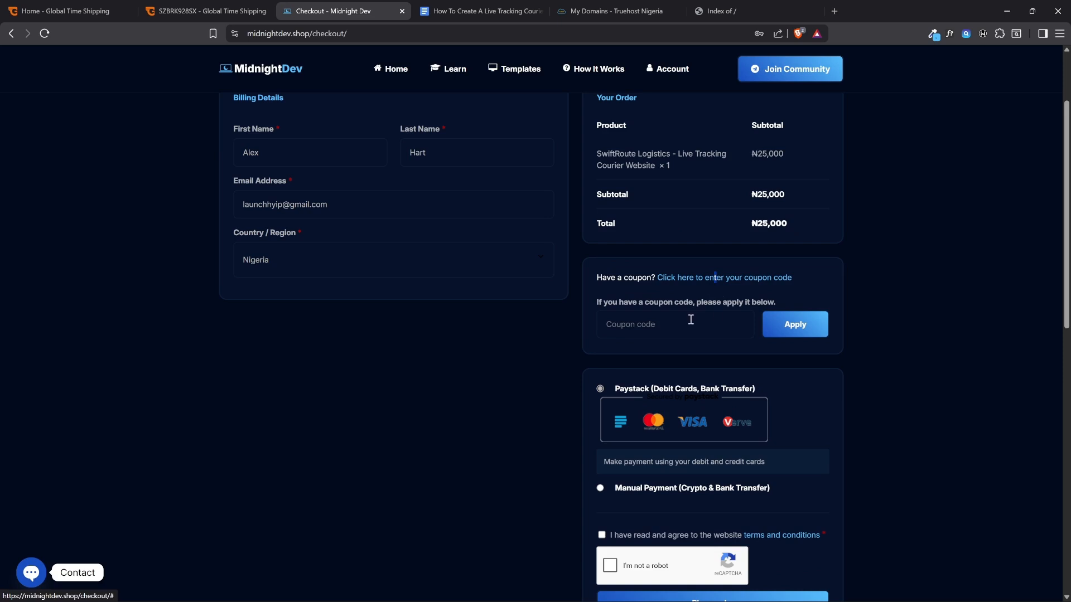
click(731, 279)
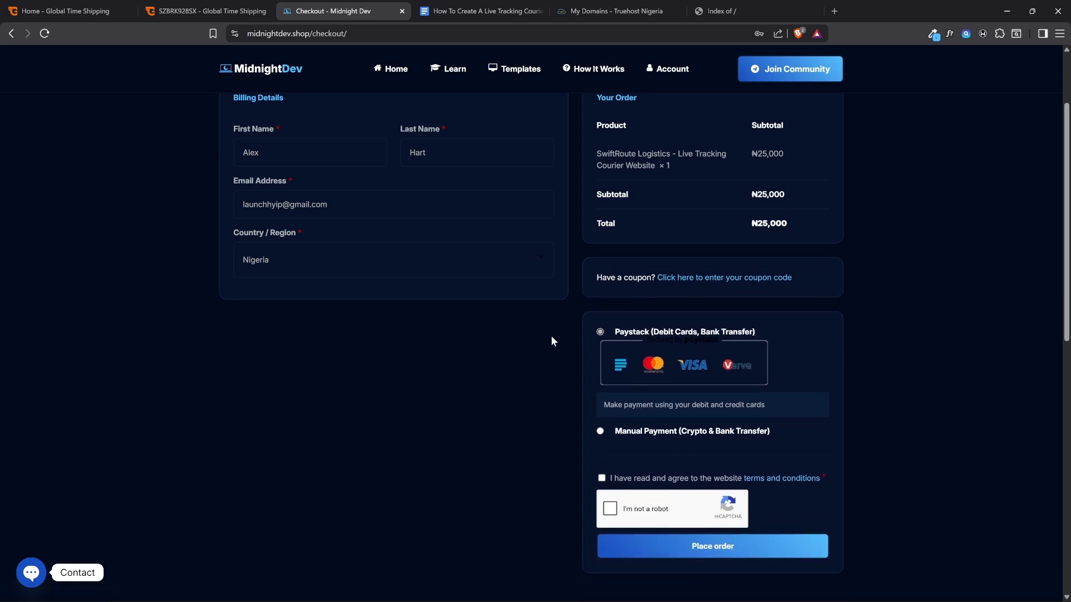
scroll(663, 329, down, 1)
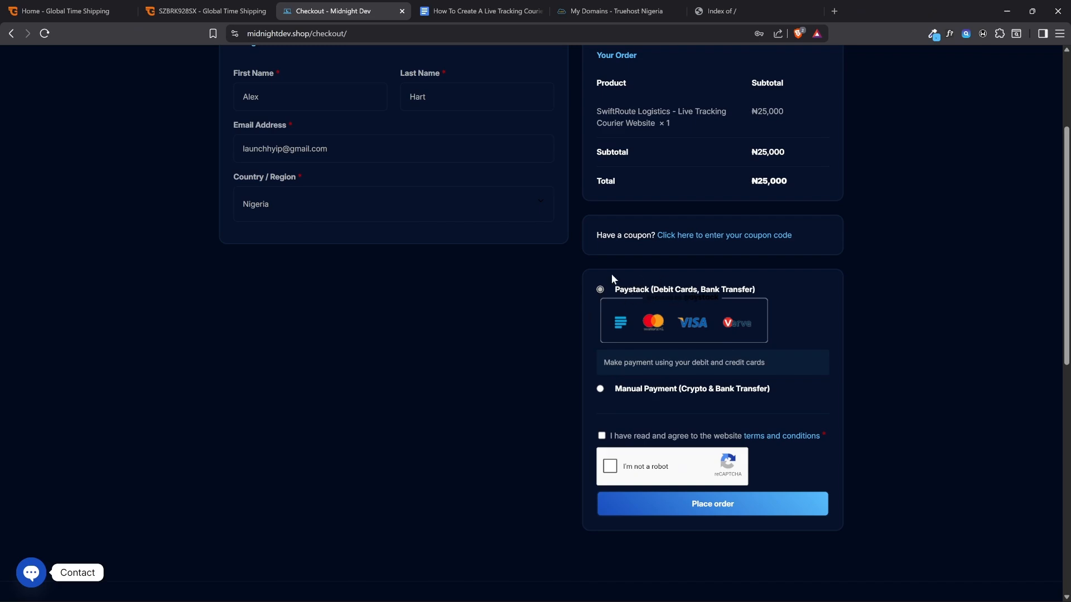
scroll(684, 184, up, 3)
scroll(680, 350, down, 3)
Agree to the website terms and conditions and complete the reCAPTCHA by selecting all images with cars
click(602, 436)
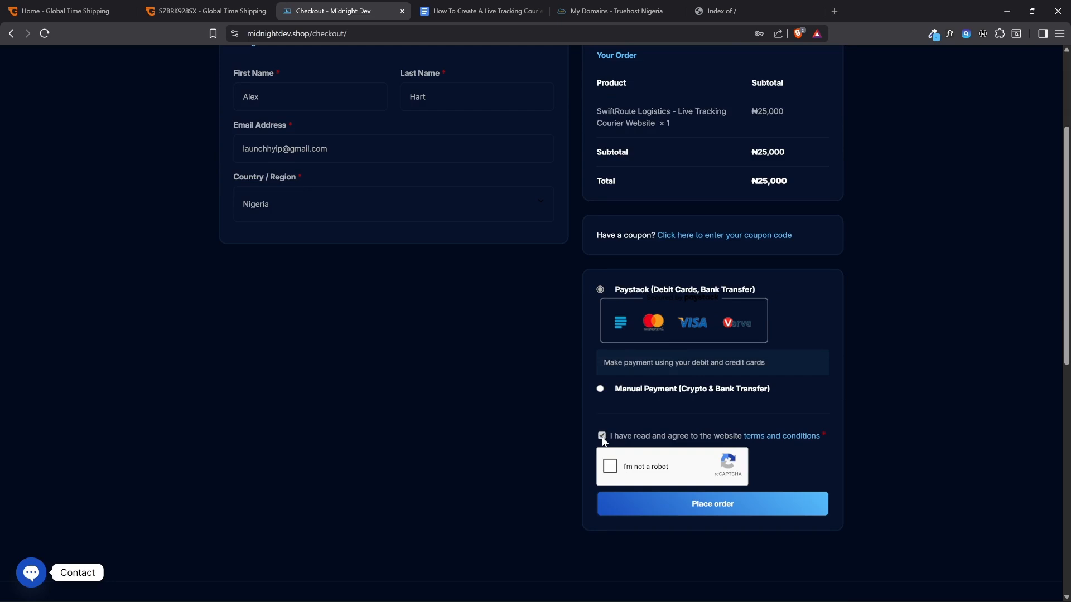
click(610, 465)
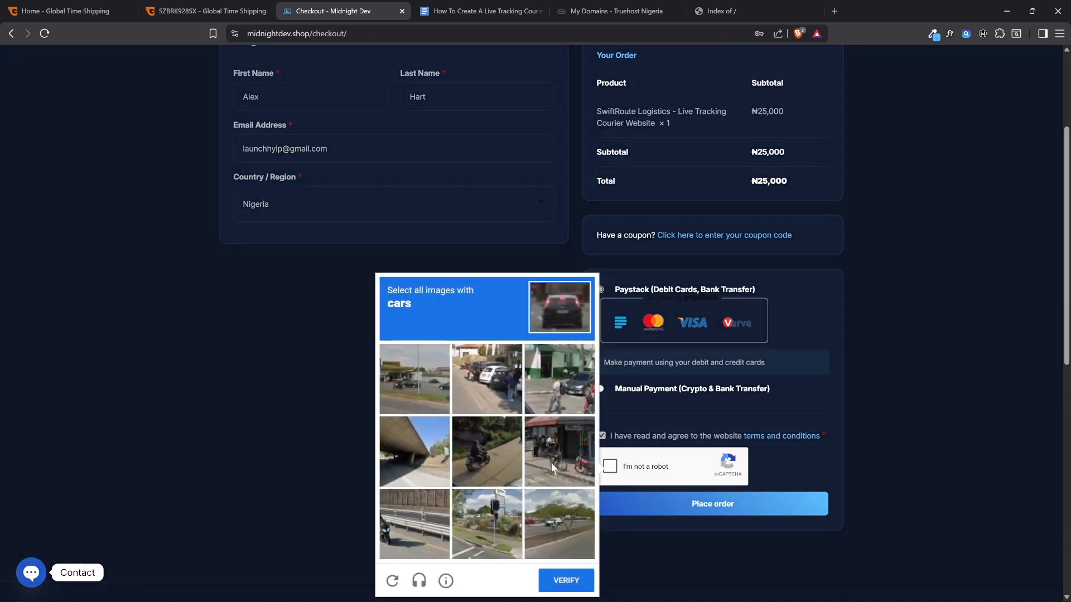
click(565, 397)
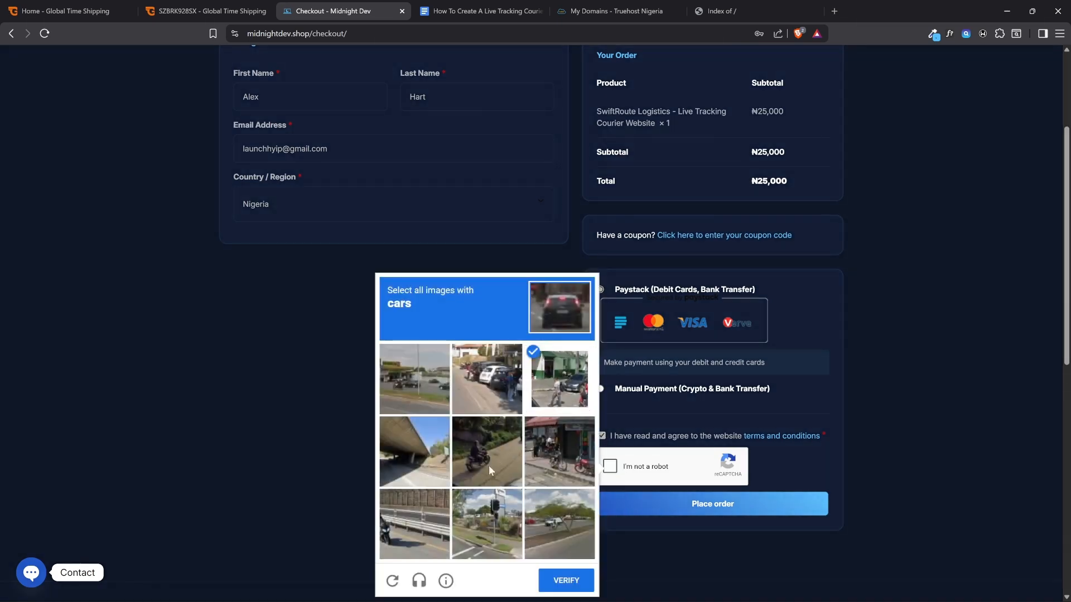
click(428, 394)
click(485, 390)
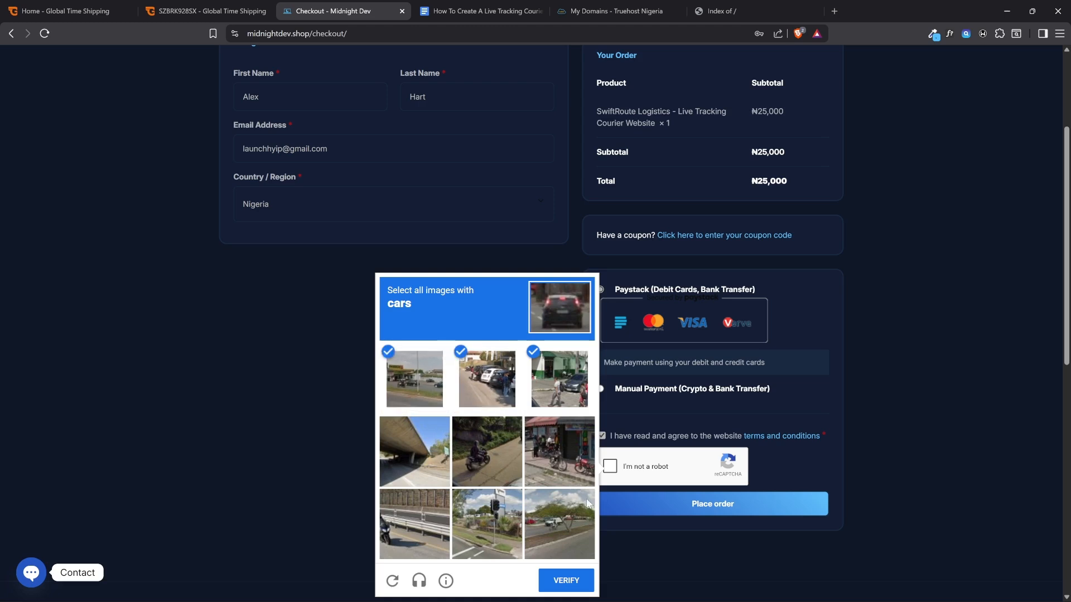
click(572, 537)
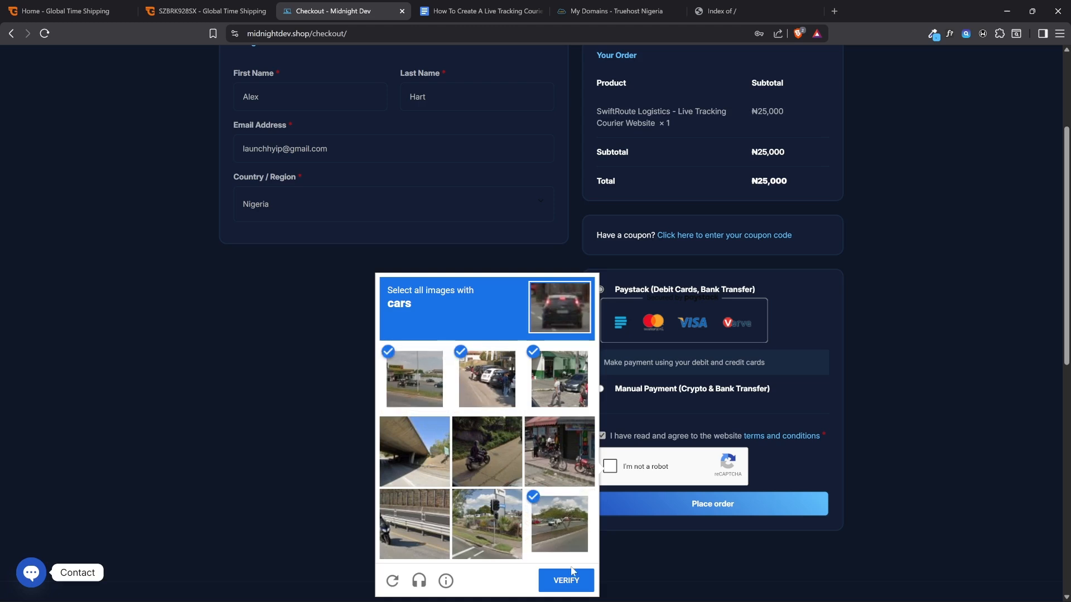
click(567, 581)
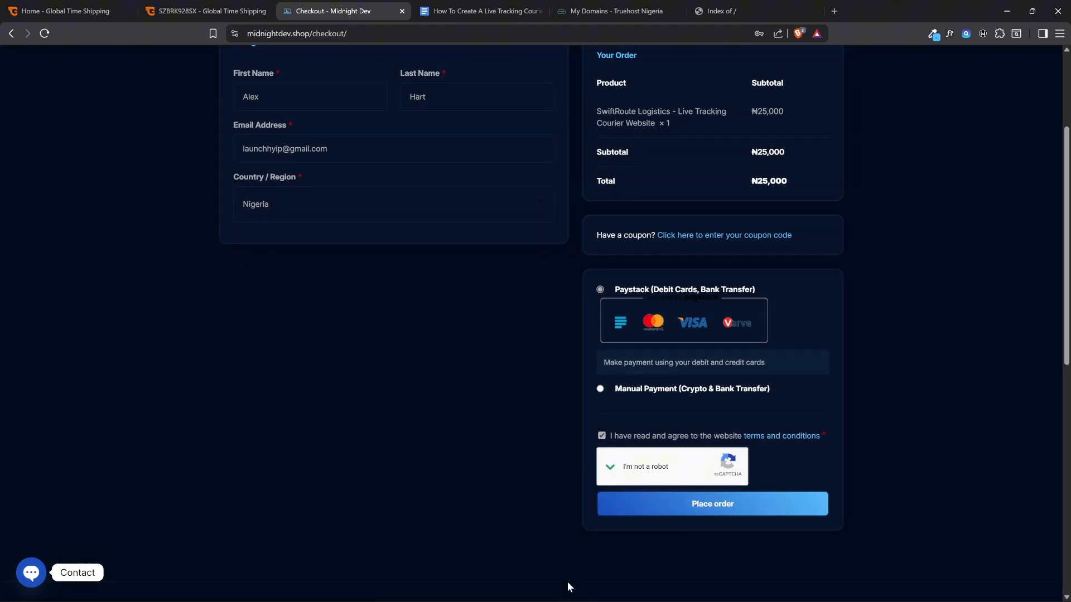
Place the order with Paystack and choose Transfer as the way to pay
click(690, 508)
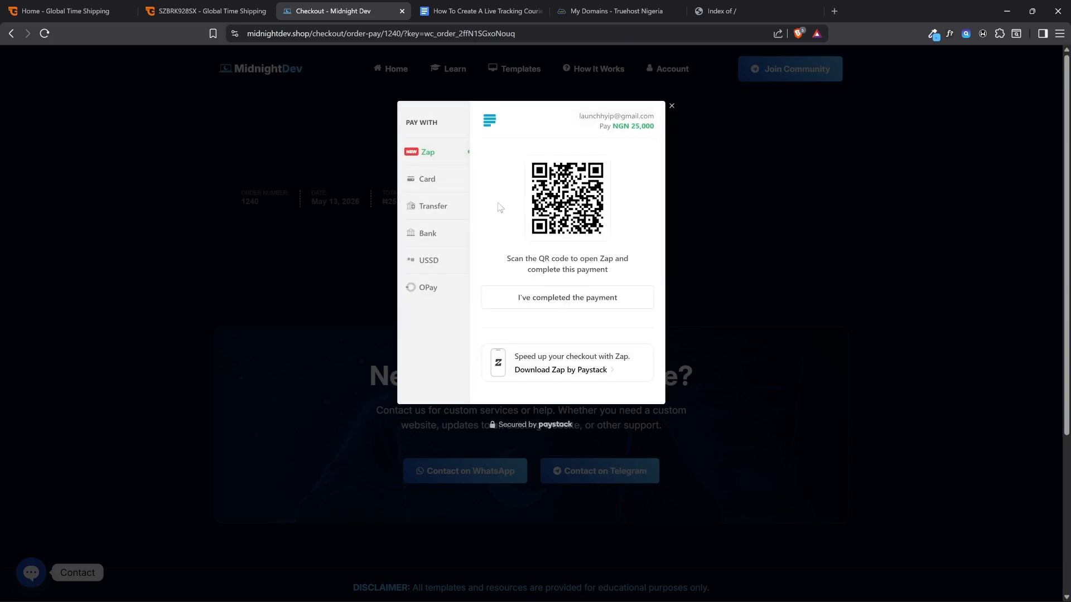
click(443, 211)
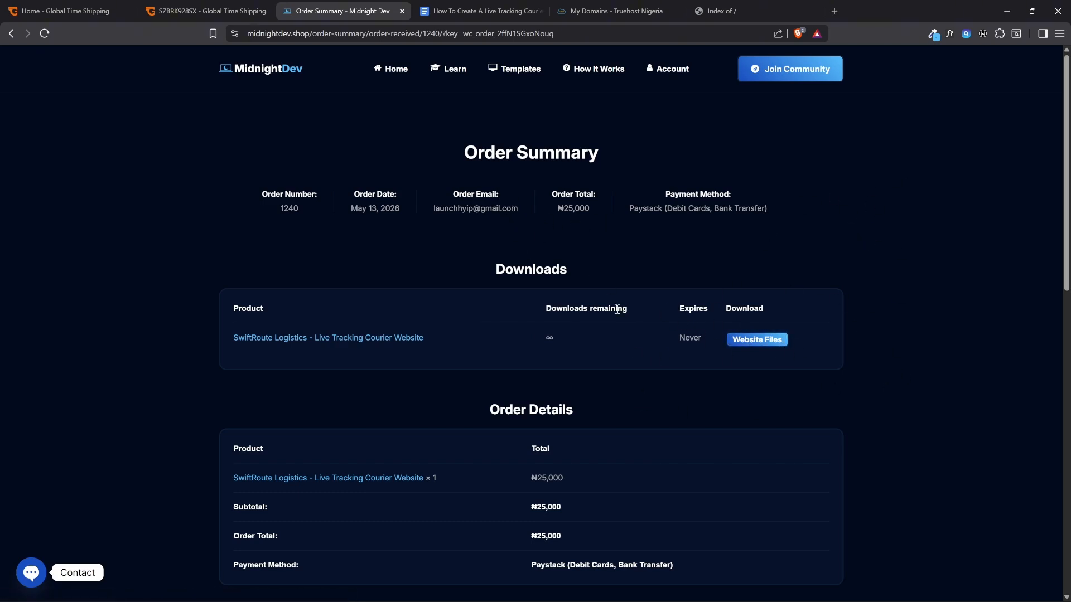
Look over the order summary and open the Website Files download for the SwiftRoute Logistics template
scroll(537, 380, down, 3)
scroll(678, 323, up, 3)
click(757, 340)
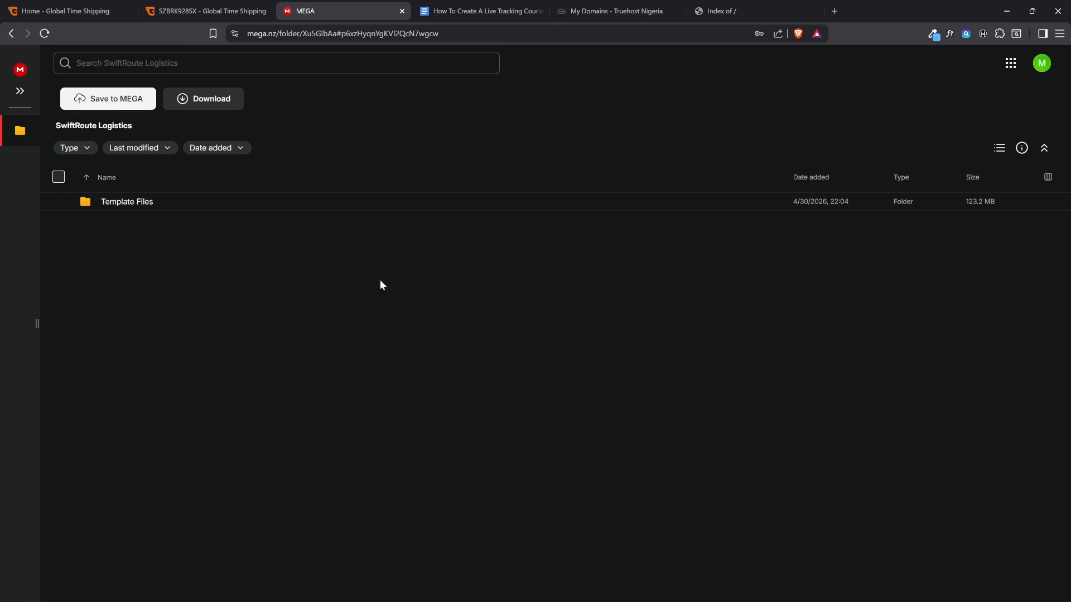
Download the SwiftRoute Logistics folder from MEGA as a ZIP file, saving it in the Midnight Dev folder under Downloads
click(214, 100)
click(336, 140)
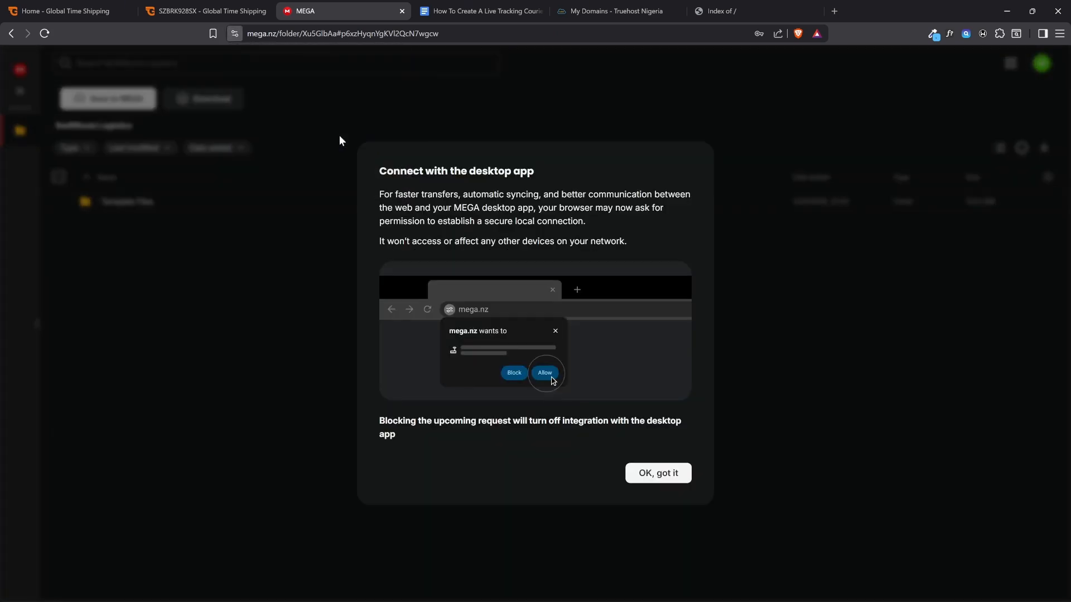
click(668, 480)
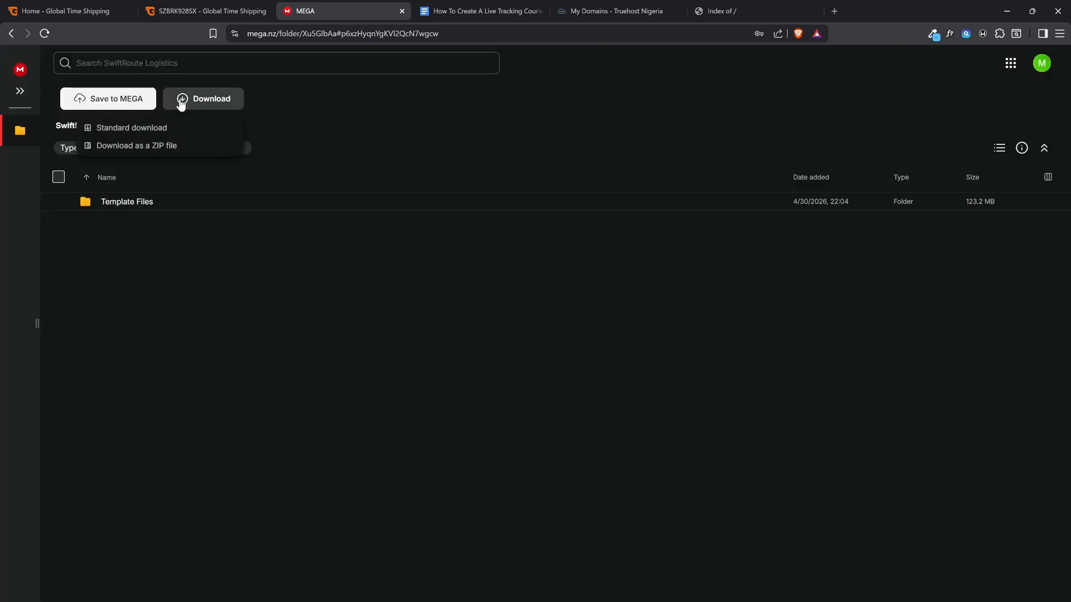
click(139, 146)
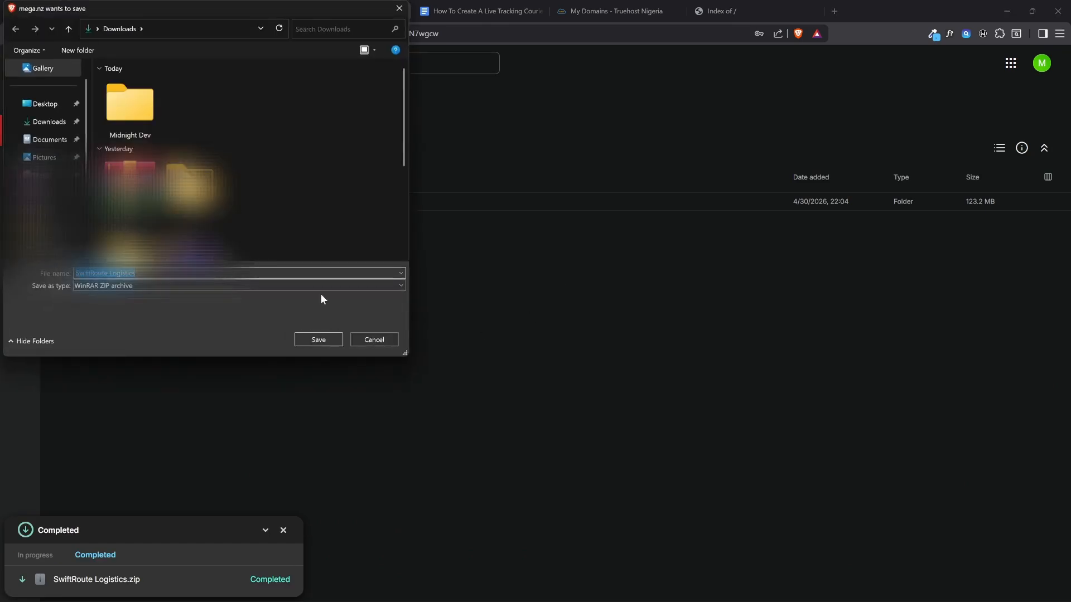
double_click(129, 110)
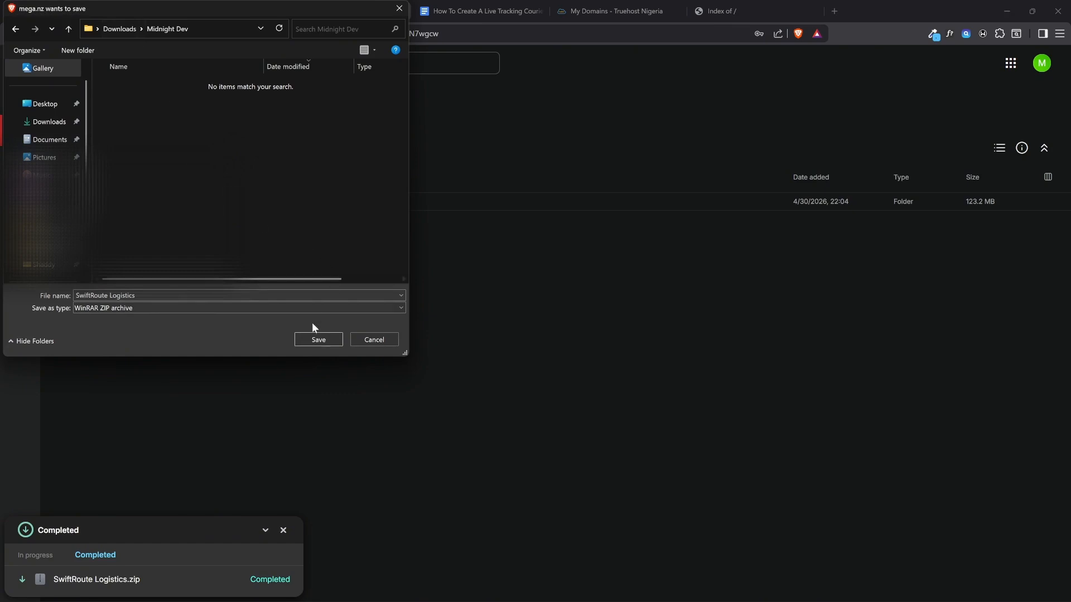
click(330, 340)
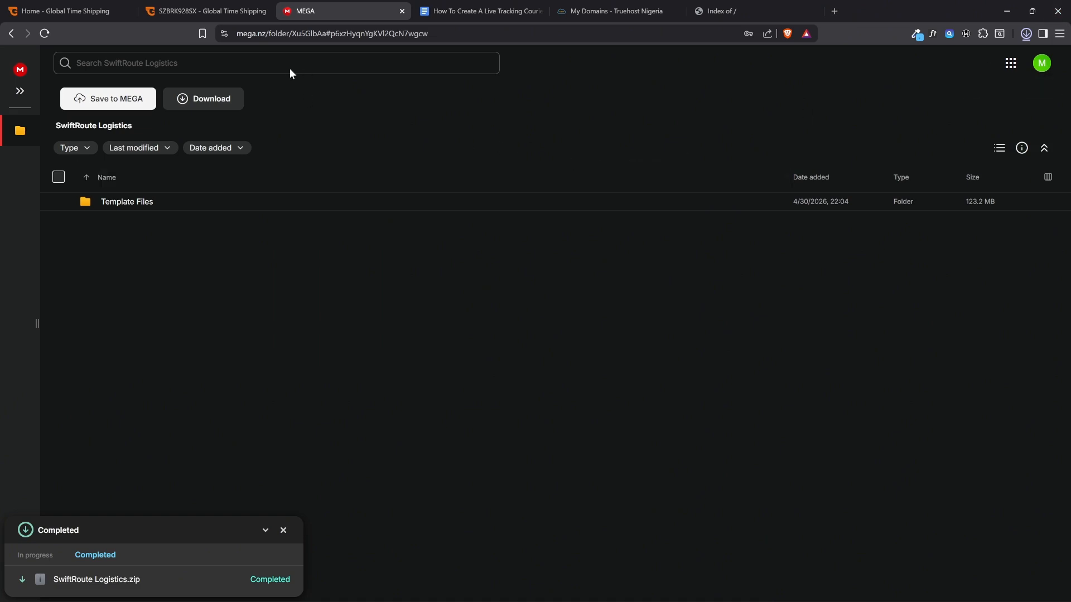
Return to the guide document and review the domain and hosting, website template, and cPanel and PHP configuration items
click(498, 10)
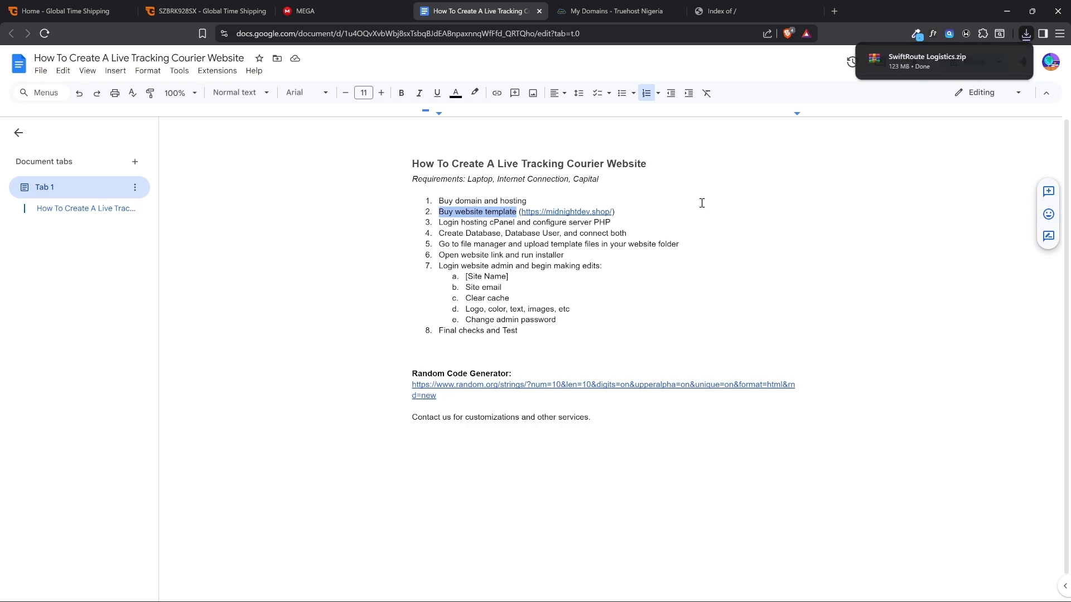
click(529, 201)
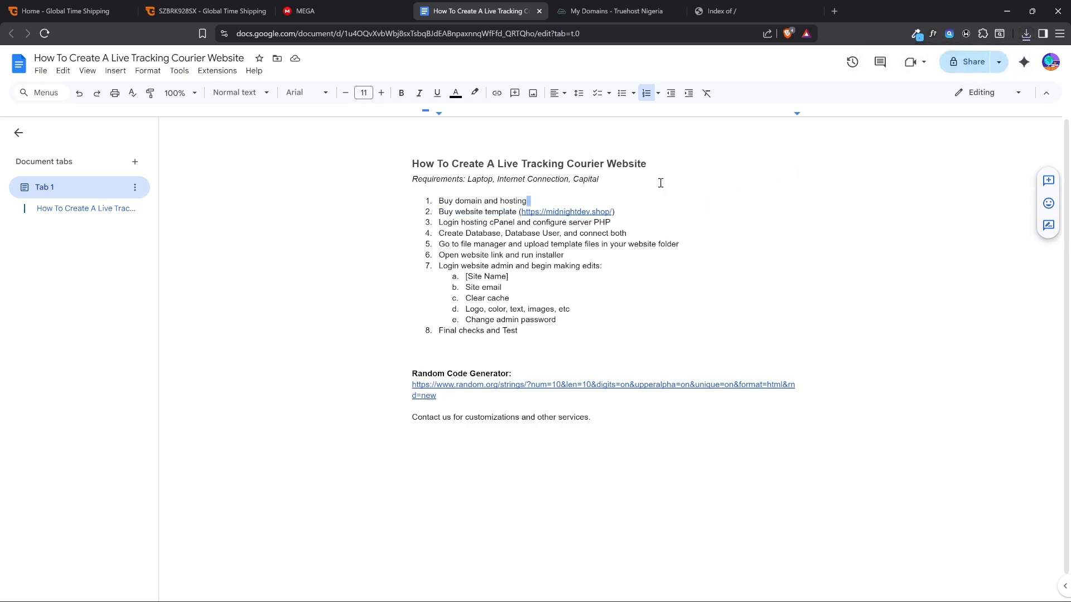
click(669, 230)
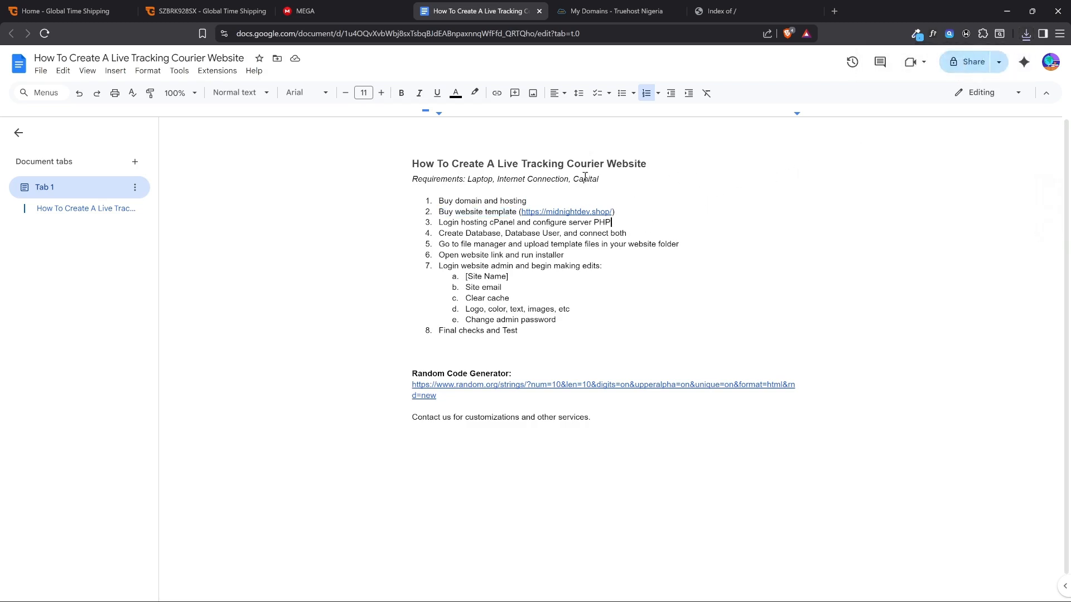
click(477, 211)
click(613, 222)
Open the WebHosting Starter service for octanegroup.top in the Truehost client area, log in to its cPanel, and close the MEGA page
click(626, 9)
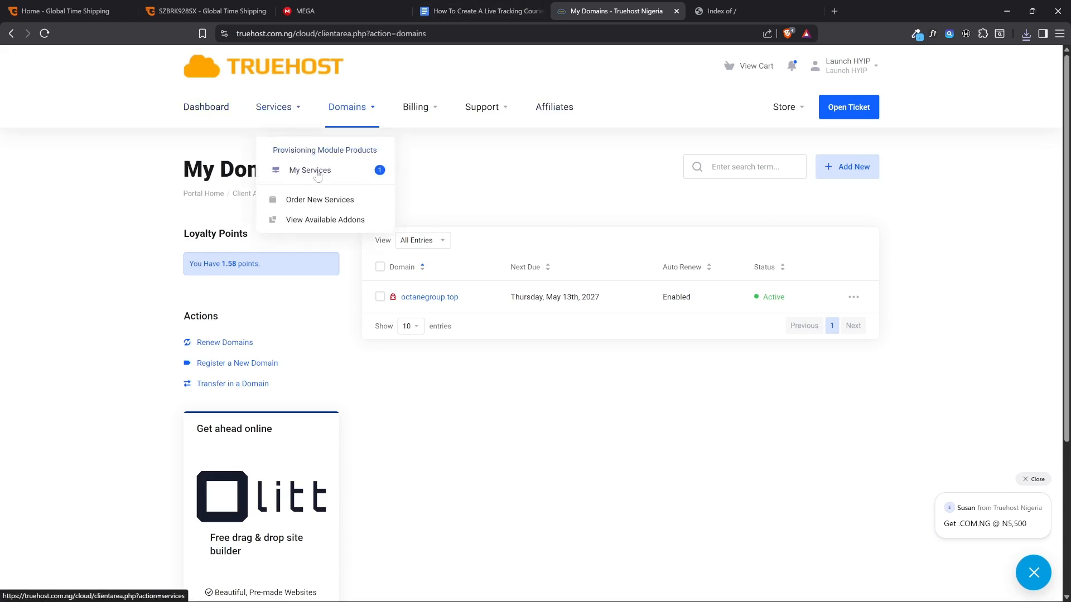
click(200, 107)
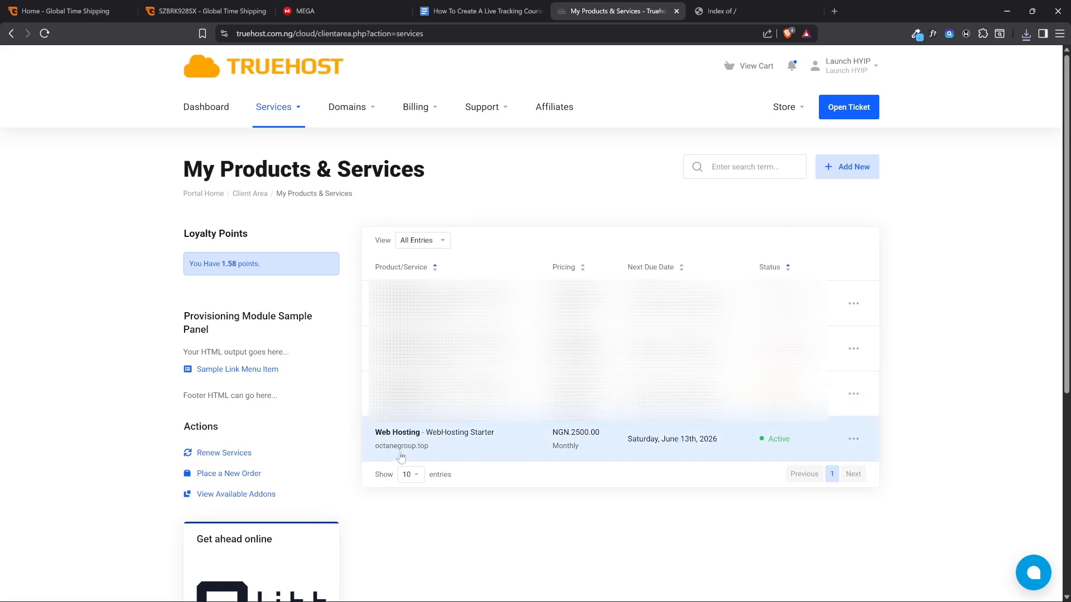
click(524, 444)
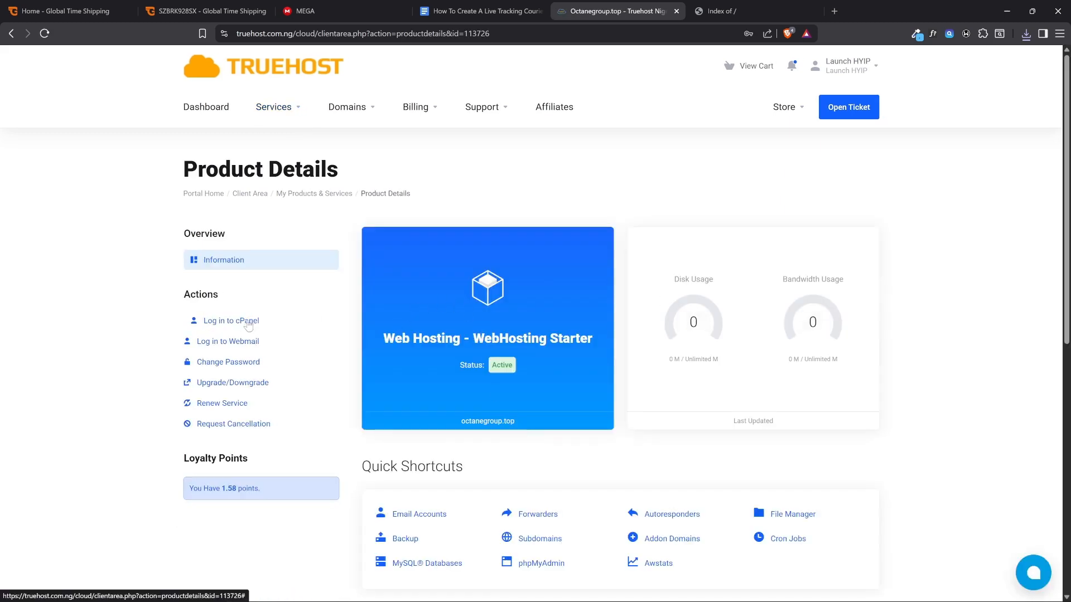
click(230, 323)
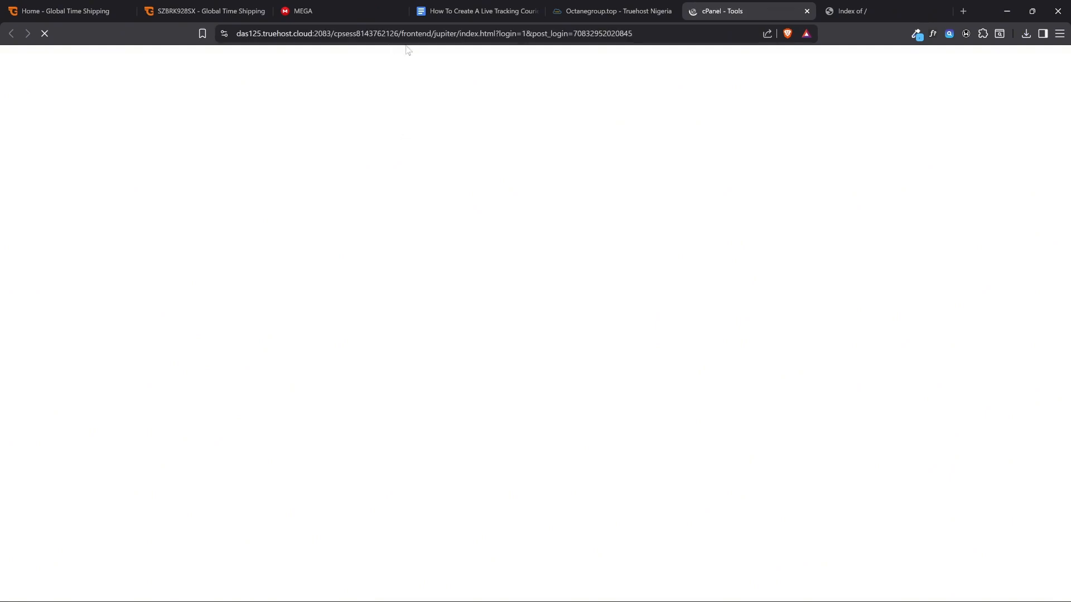
click(398, 11)
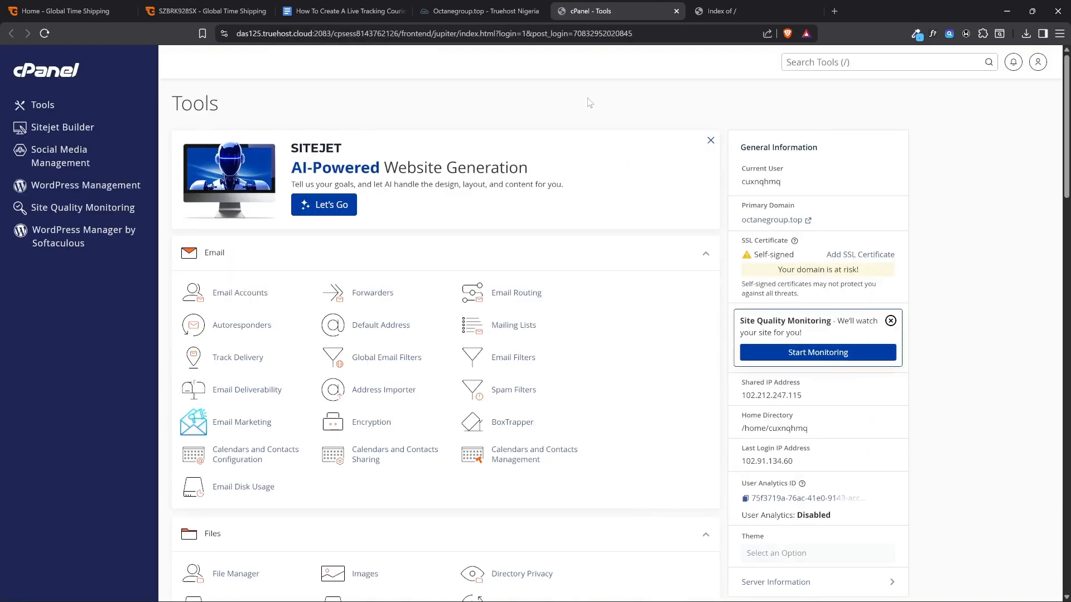
Return to the guide document and highlight "configure server PHP" in the third list item
click(371, 11)
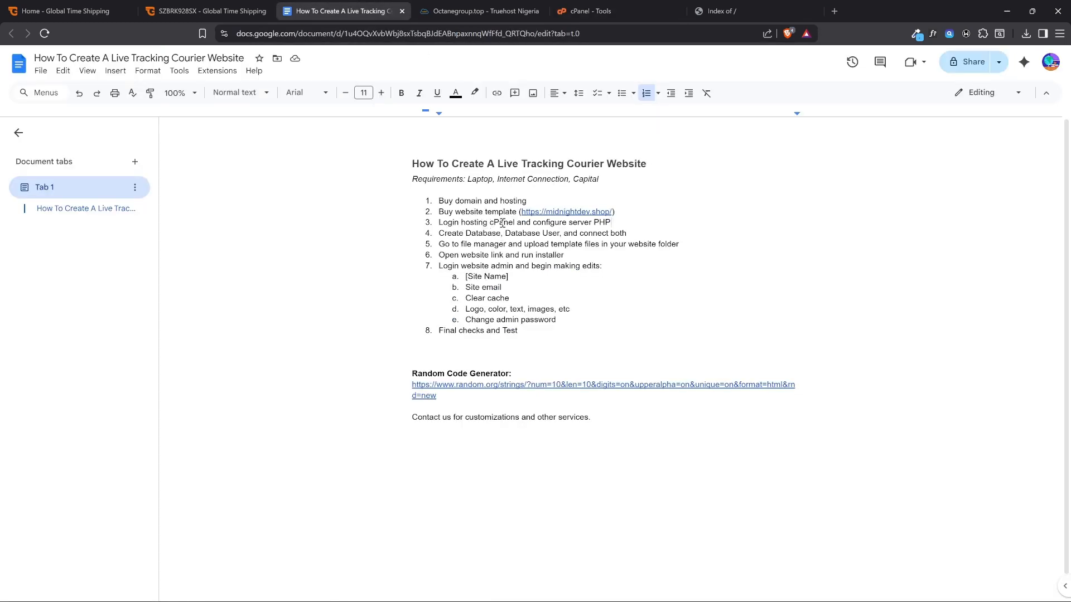
click(534, 223)
shift+click(624, 220)
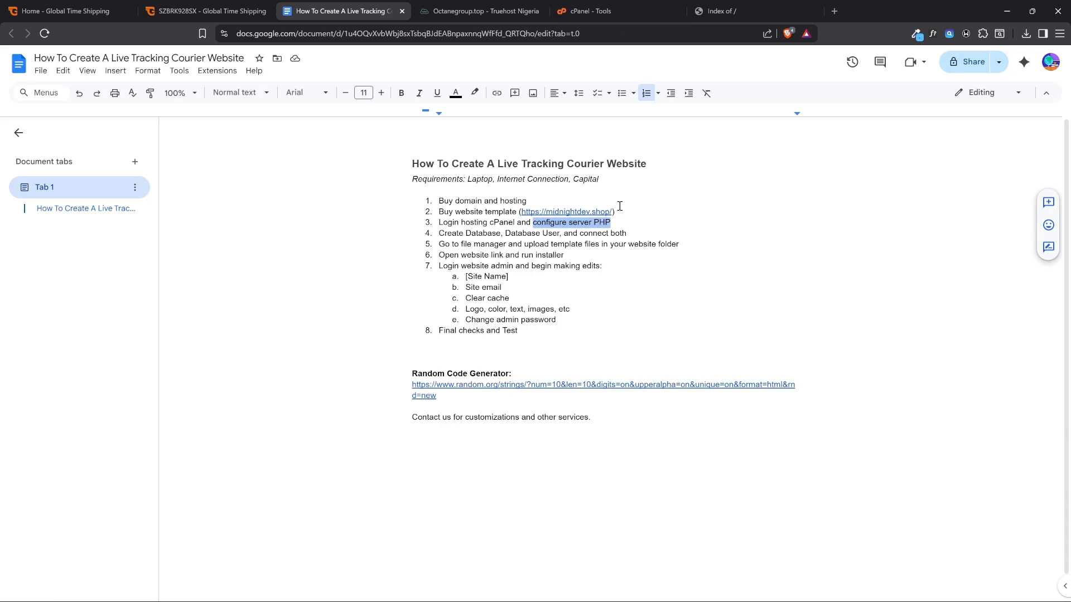
Switch back to cPanel and apply PHP 8.1 (ea-php81) to octanegroup.top in MultiPHP Manager
click(628, 10)
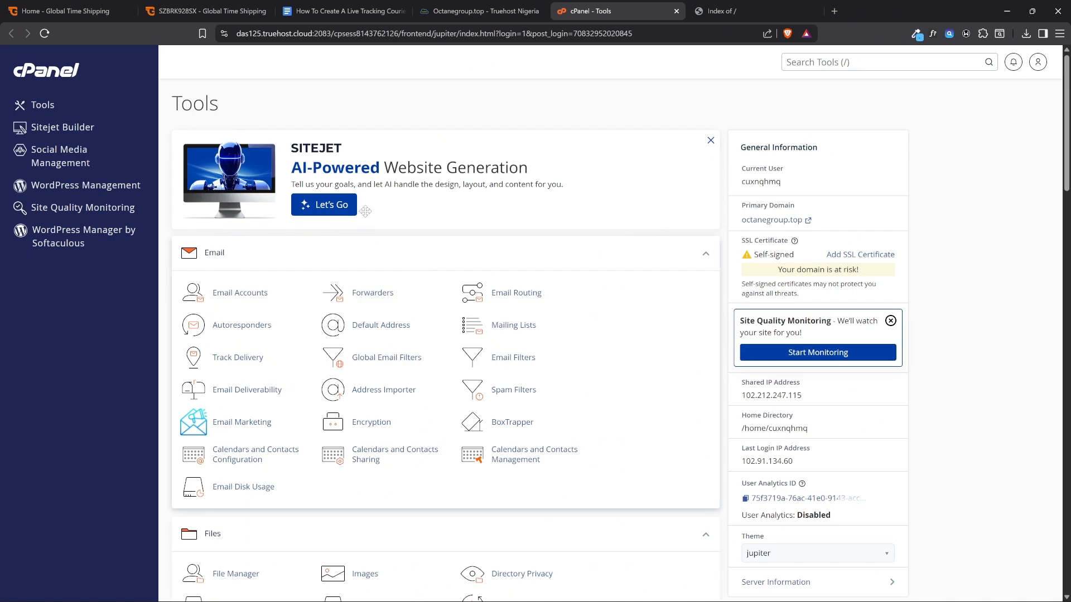
scroll(478, 251, down, 4)
middle_click(475, 245)
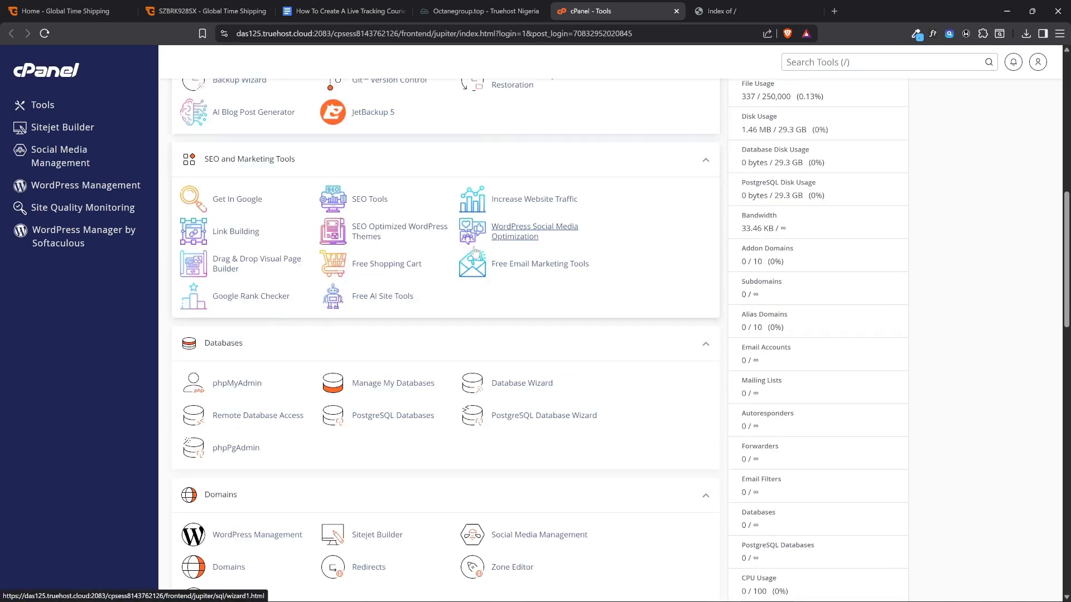
scroll(473, 246, down, 6)
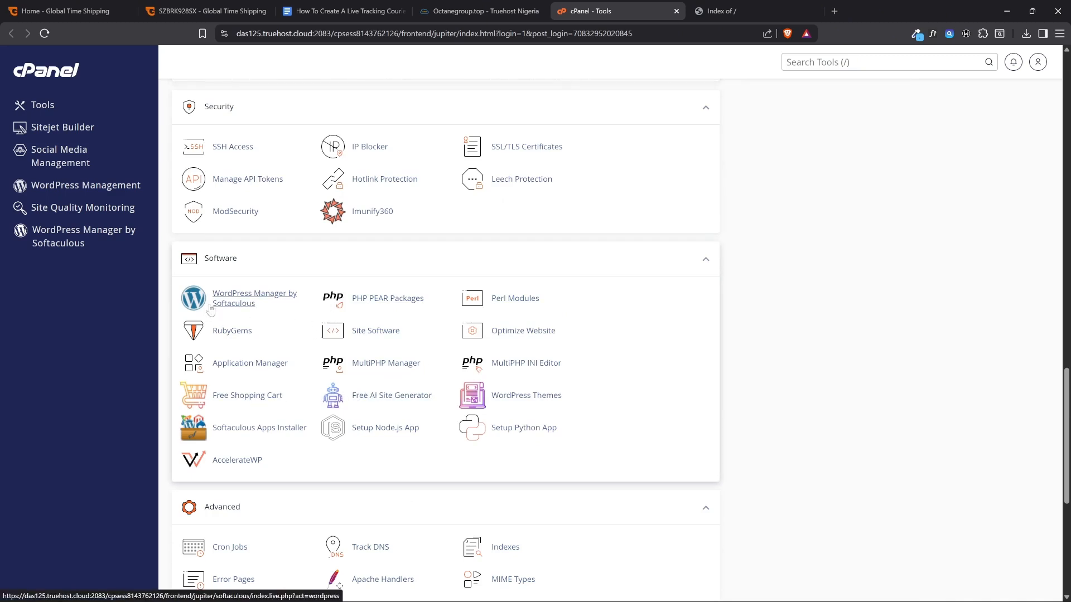
click(362, 369)
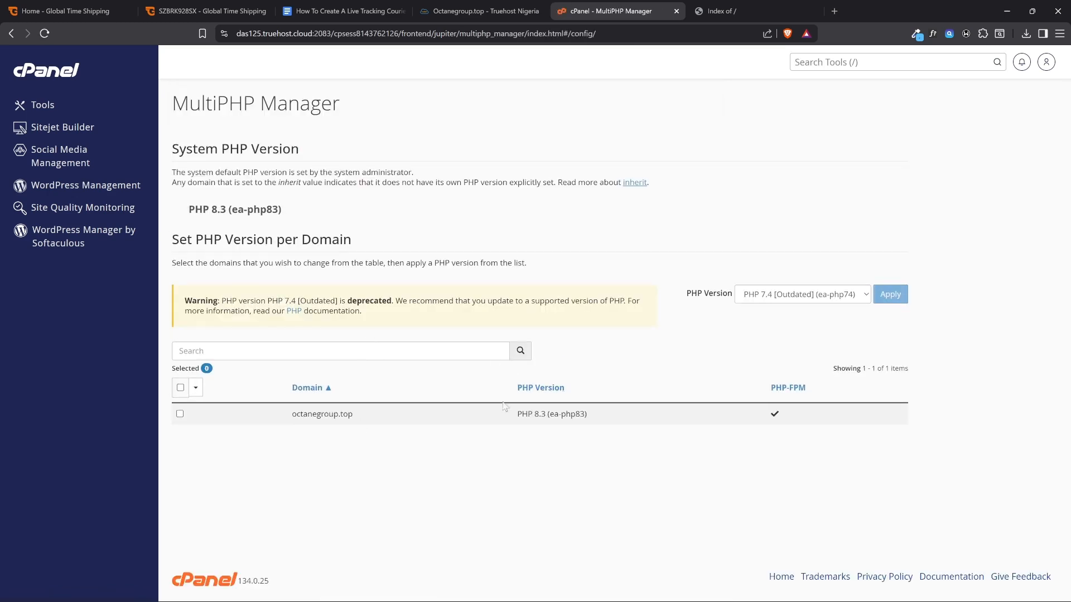
click(181, 388)
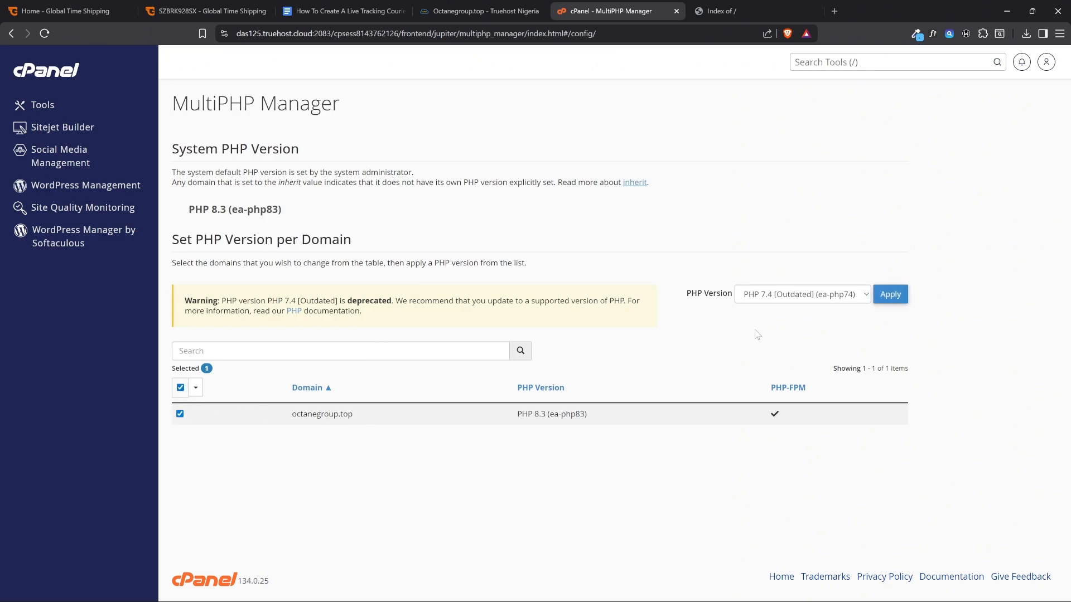
click(768, 301)
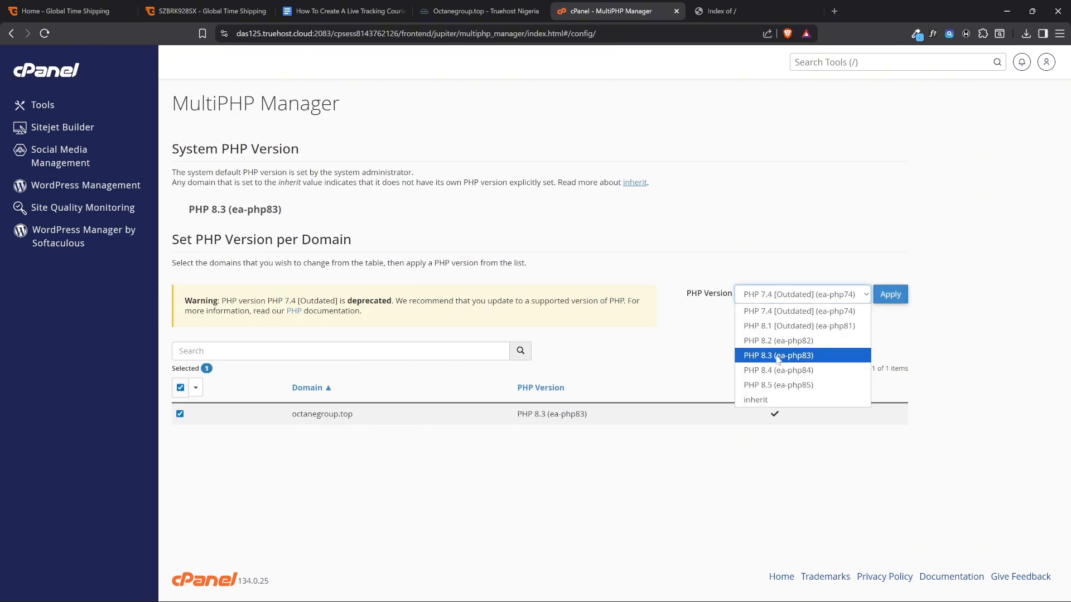
click(783, 329)
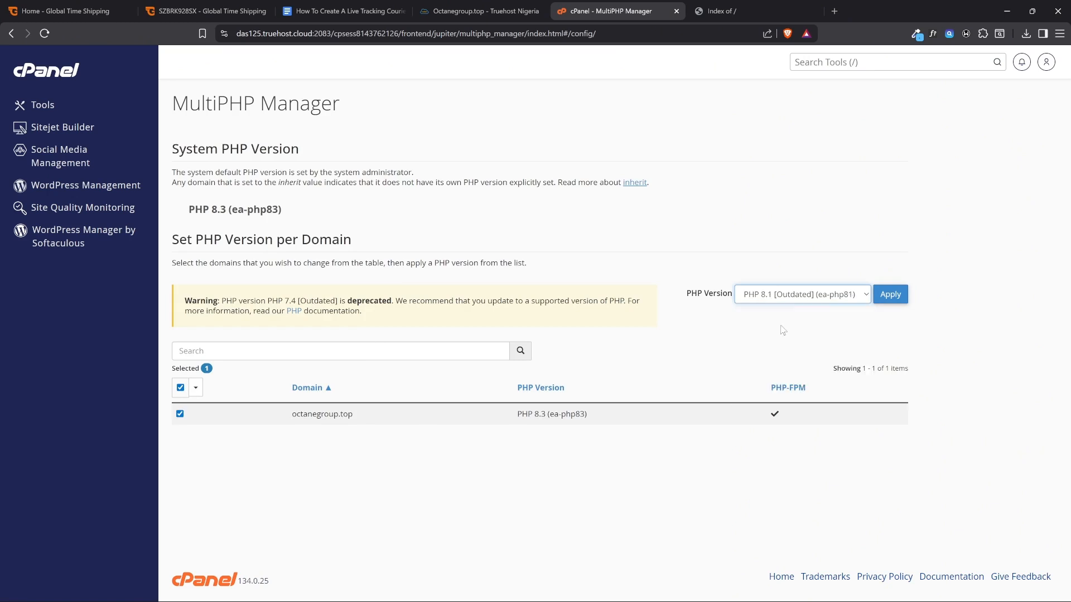
click(874, 295)
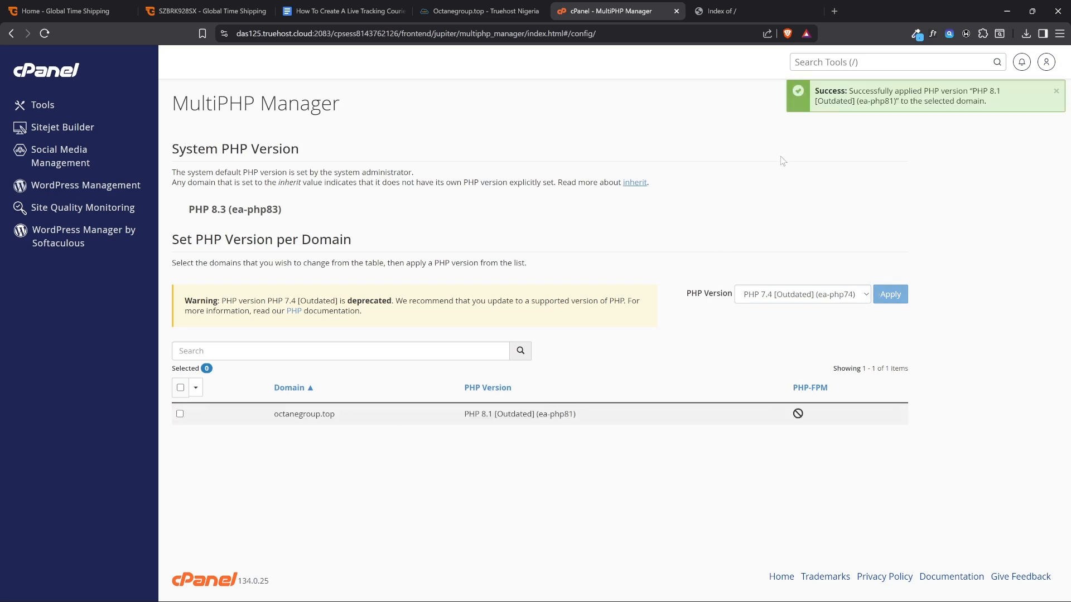
Search the cPanel tools for "php", open MultiPHP INI Editor, and load the basic settings for octanegroup.top
click(55, 73)
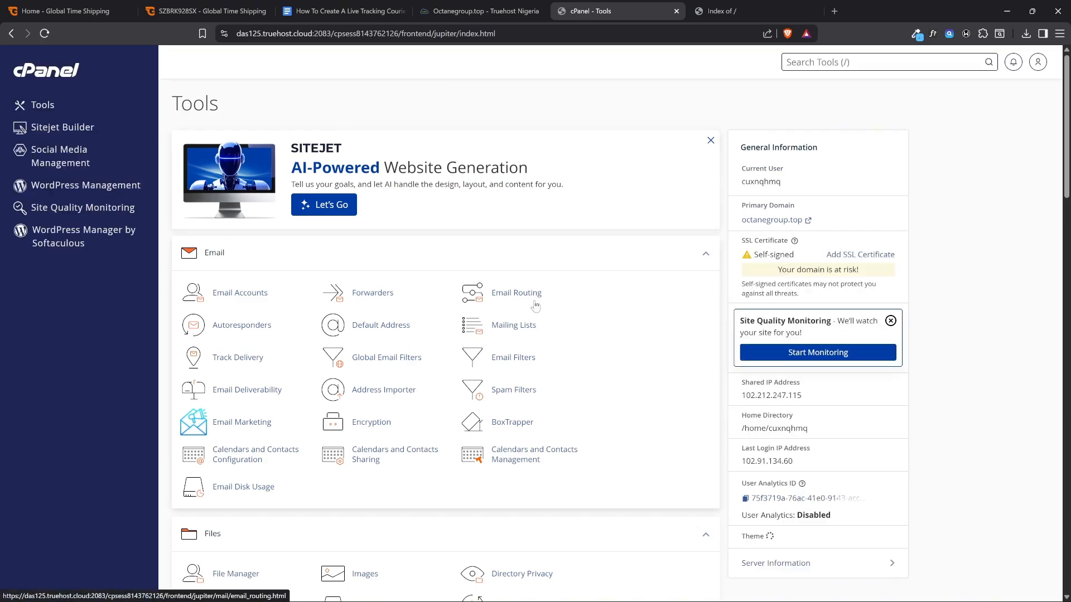
click(803, 62)
text(php)
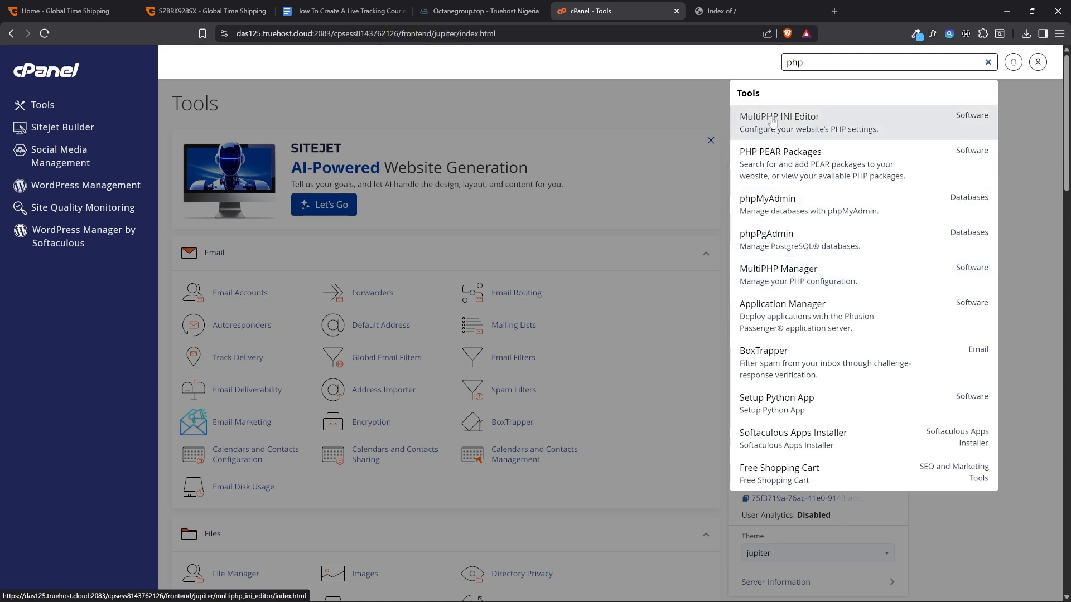
click(791, 124)
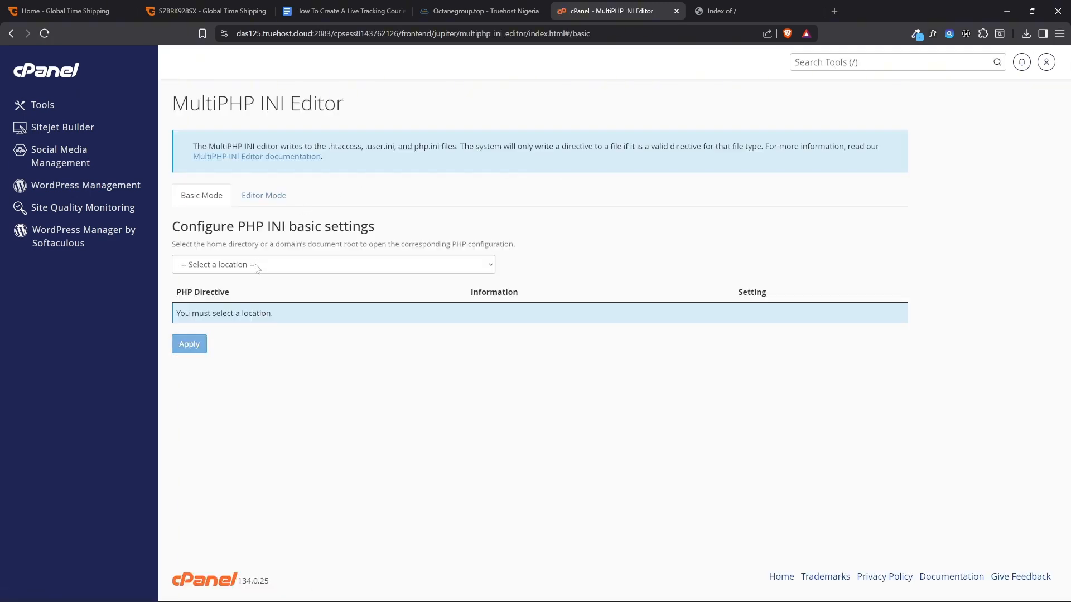
click(257, 267)
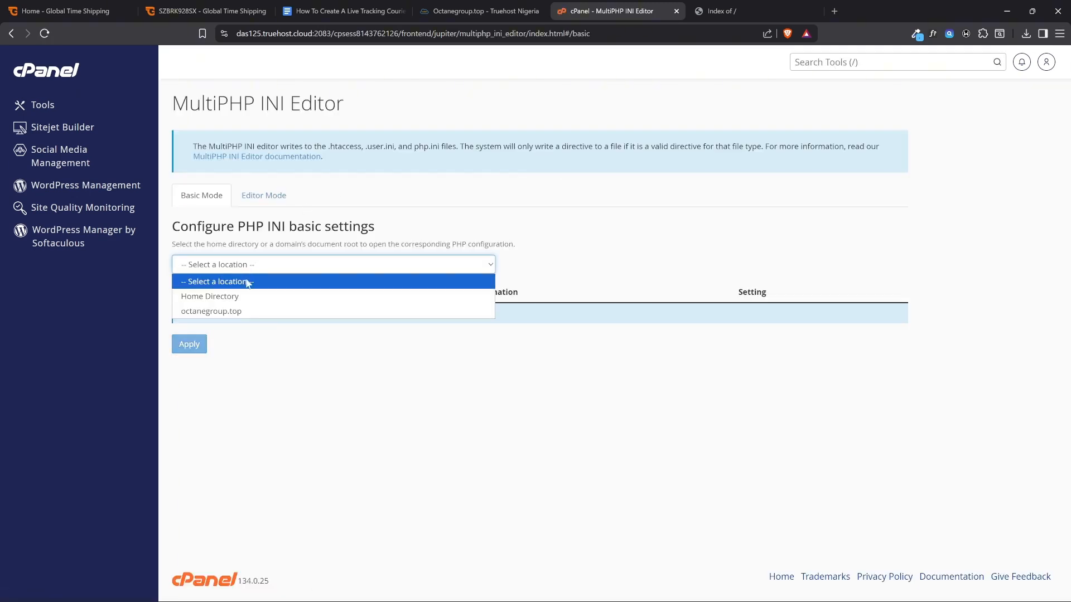
click(232, 311)
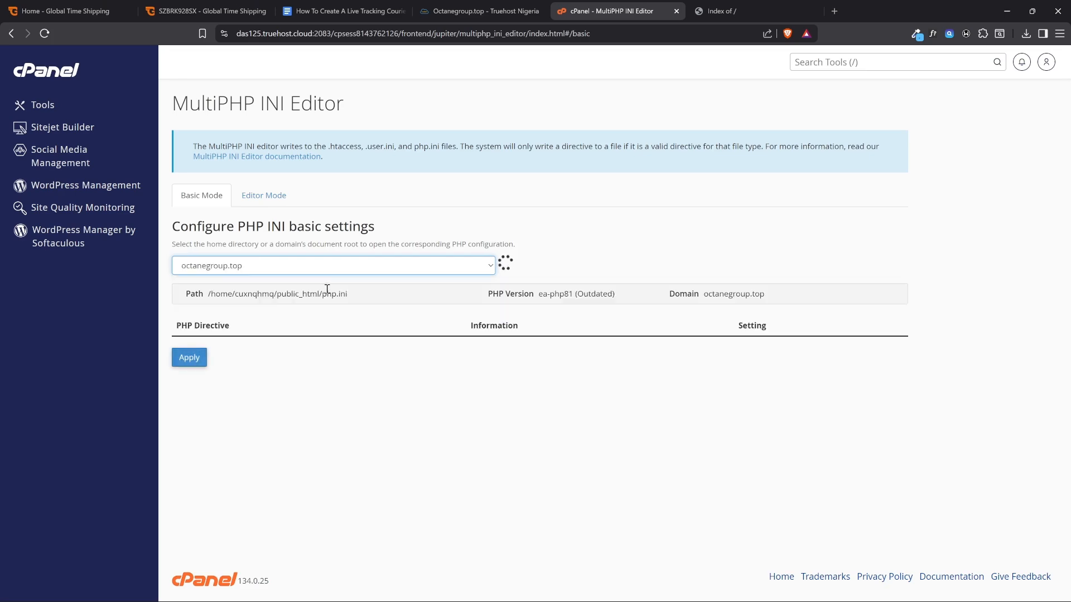
Set max_input_time and max_execution_time to -1 and max_input_vars to 5000
scroll(368, 290, down, 3)
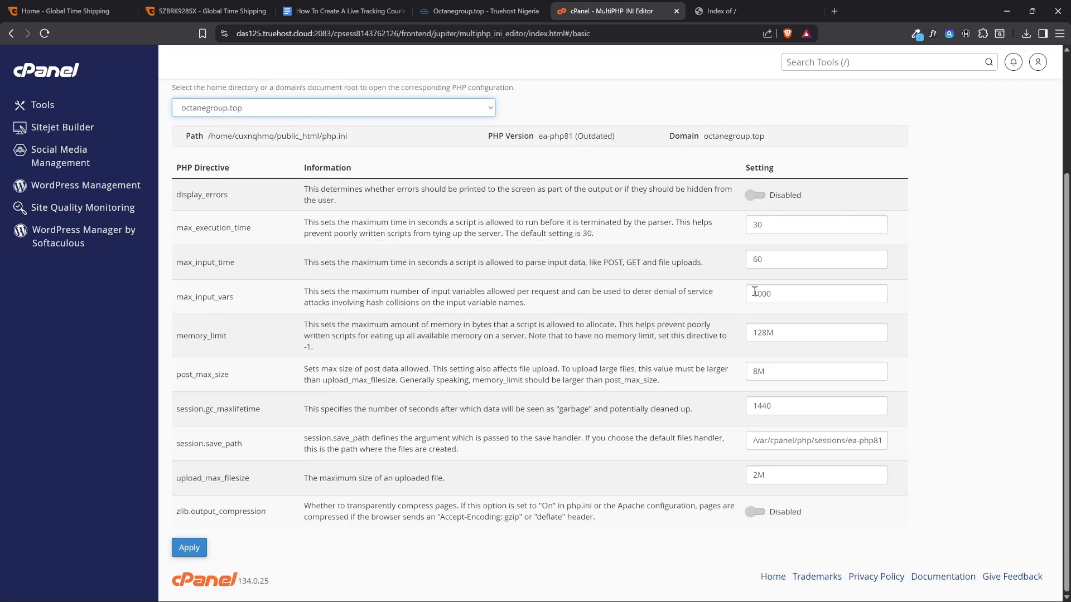
drag(765, 260, 734, 264)
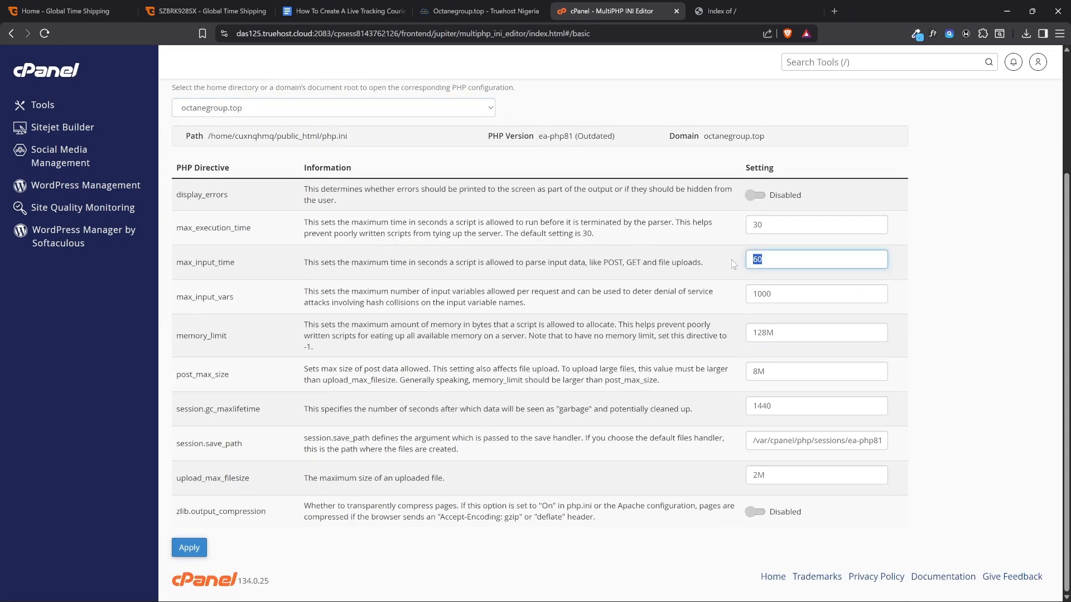
text(-1)
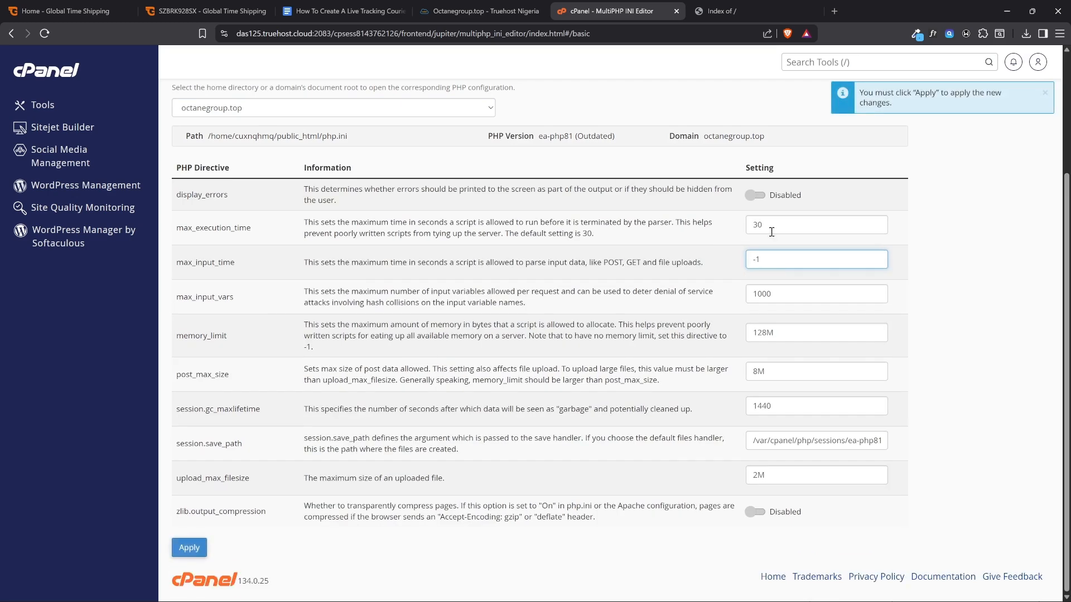
drag(771, 229, 739, 235)
text(-1)
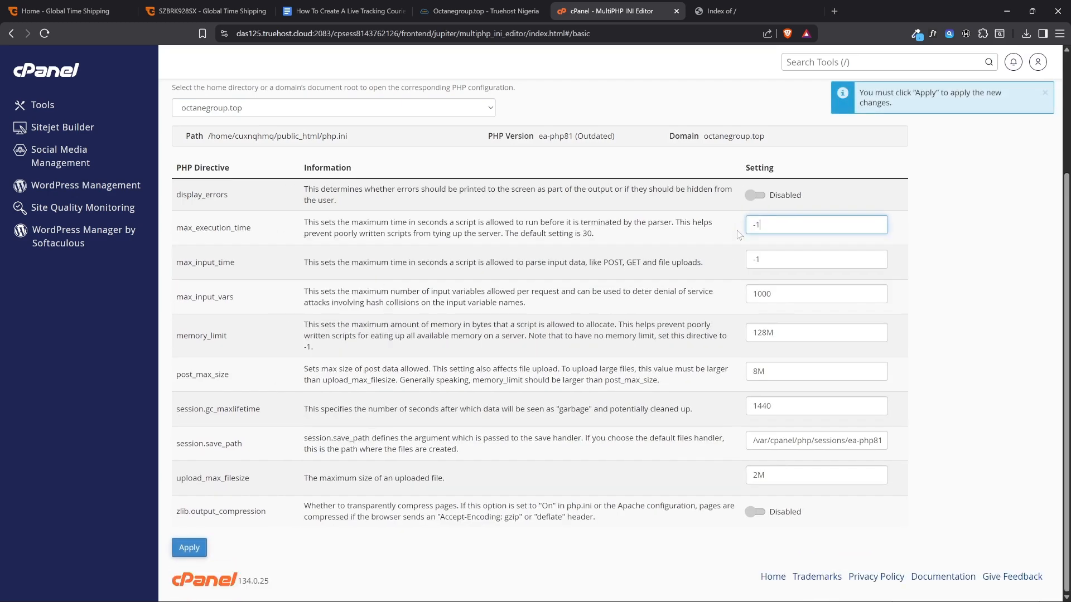
drag(761, 299, 757, 296)
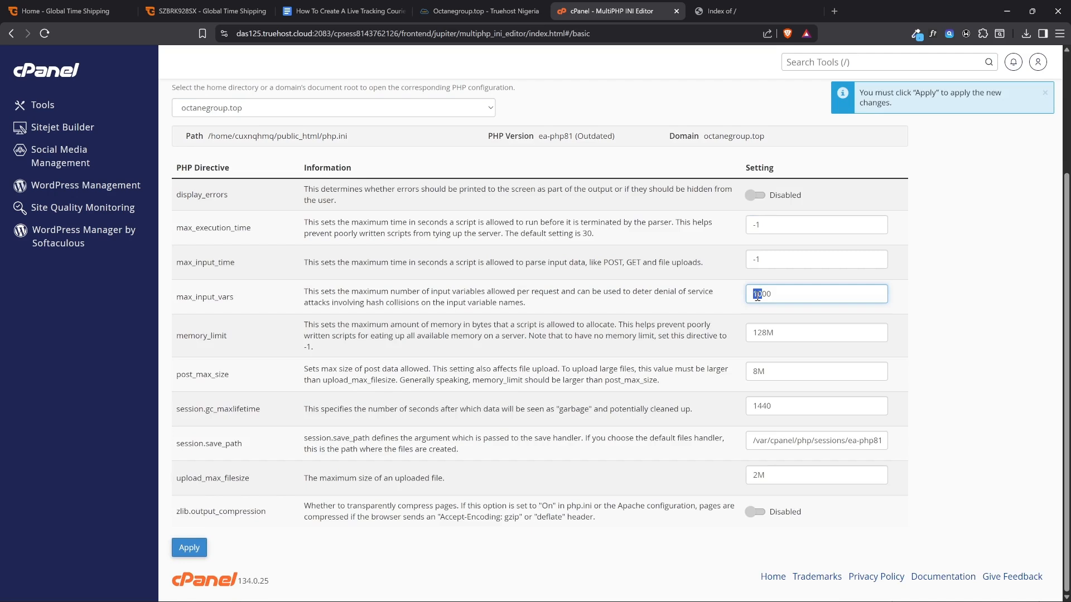
double_click(759, 293)
click(741, 294)
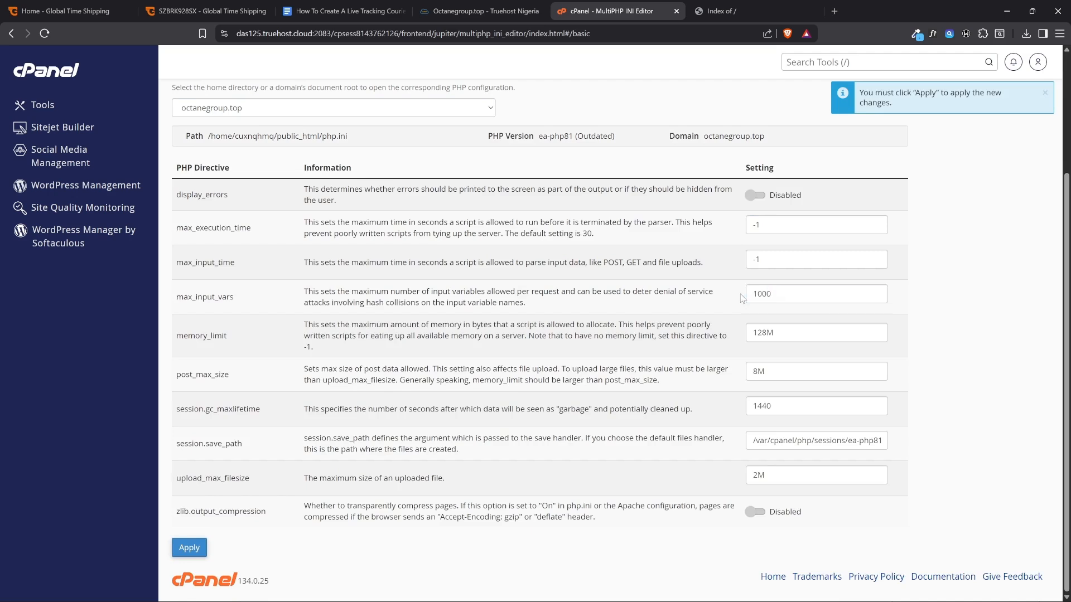
click(752, 298)
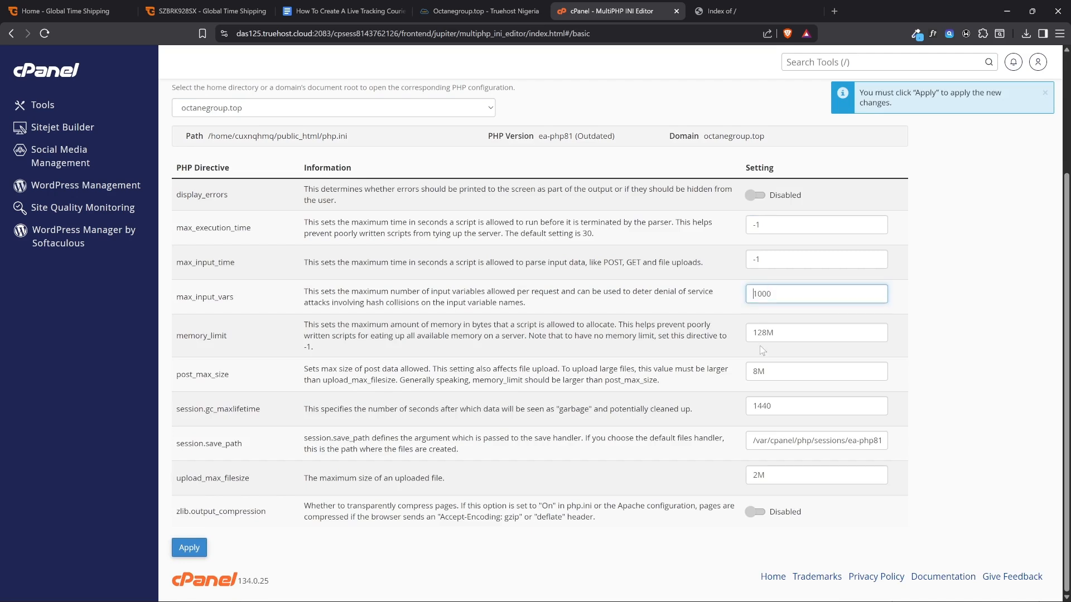
text(5)
Set post_max_size and upload_max_filesize to 32M and apply the PHP settings
drag(759, 371, 740, 374)
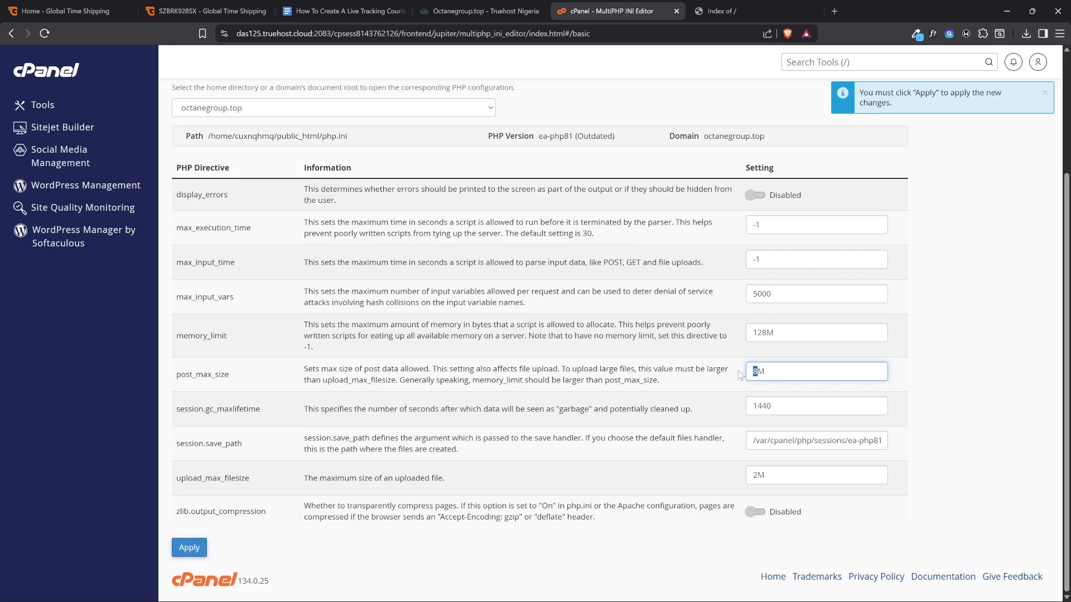
text(6)
key(BackSpace)
text(32)
drag(756, 473, 746, 472)
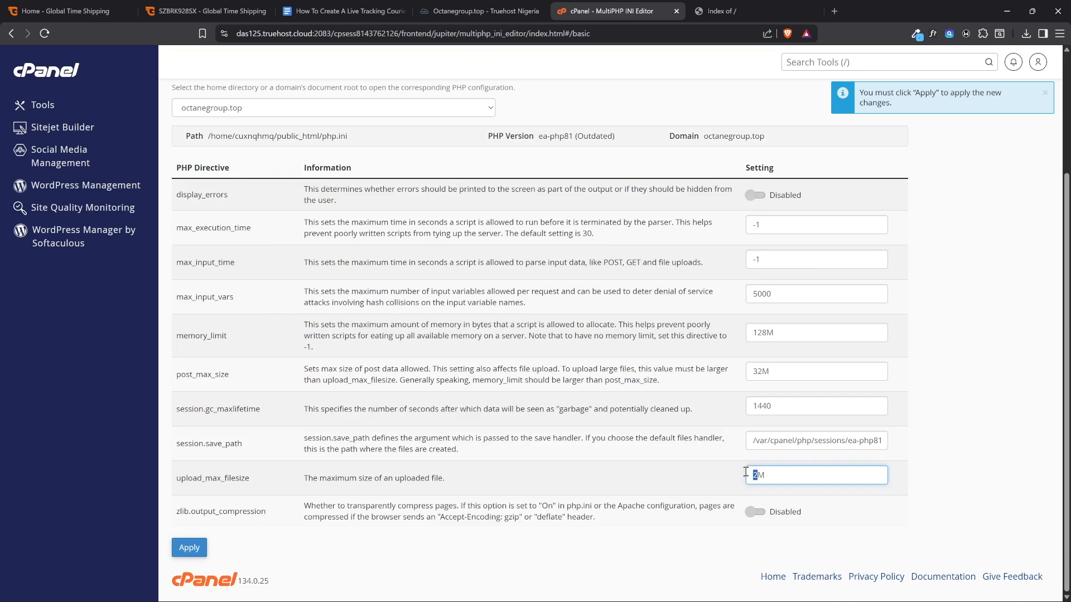
text(32)
click(919, 402)
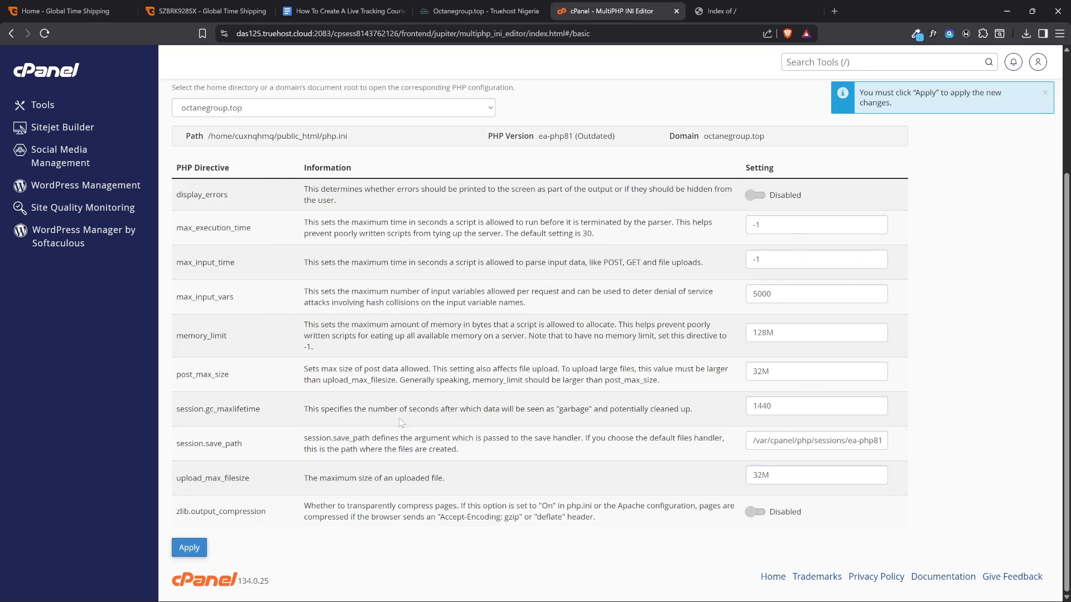
click(204, 551)
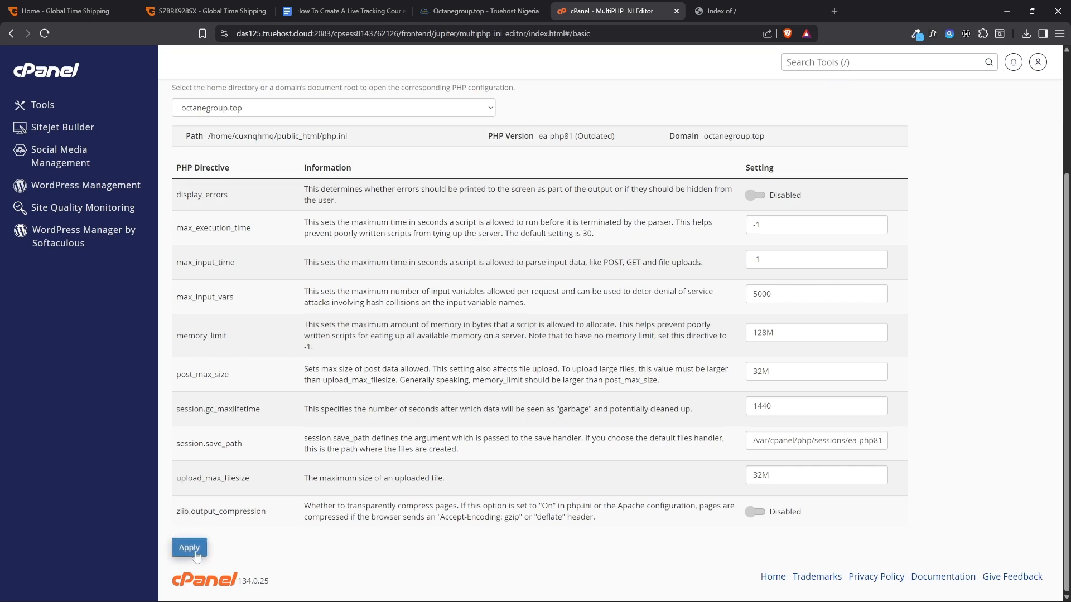
Check the guide document for the next item after the PHP configuration, and return to the cPanel Tools page
click(357, 11)
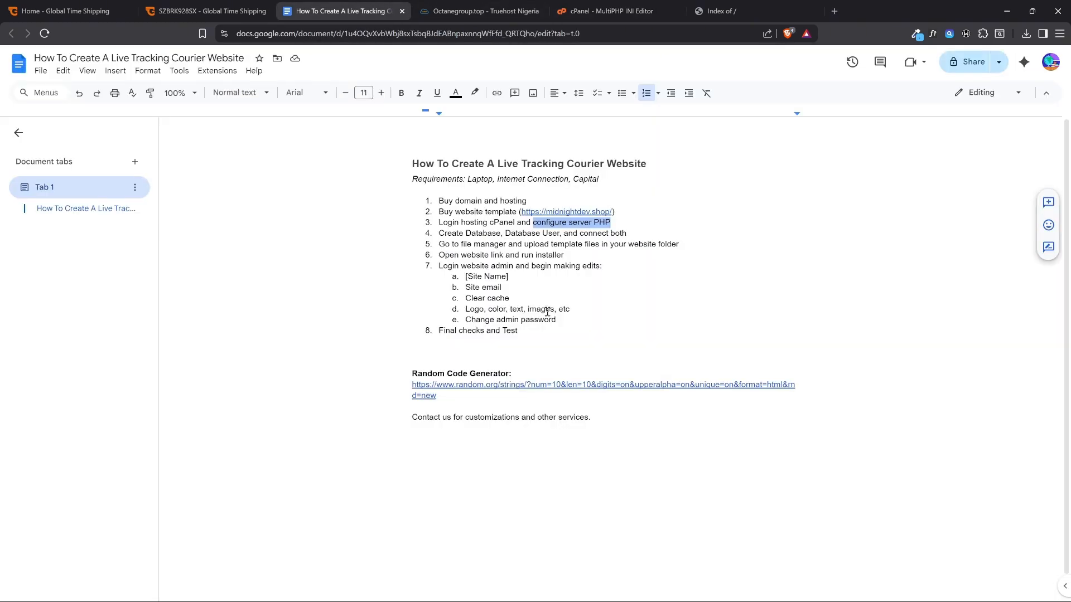
click(617, 222)
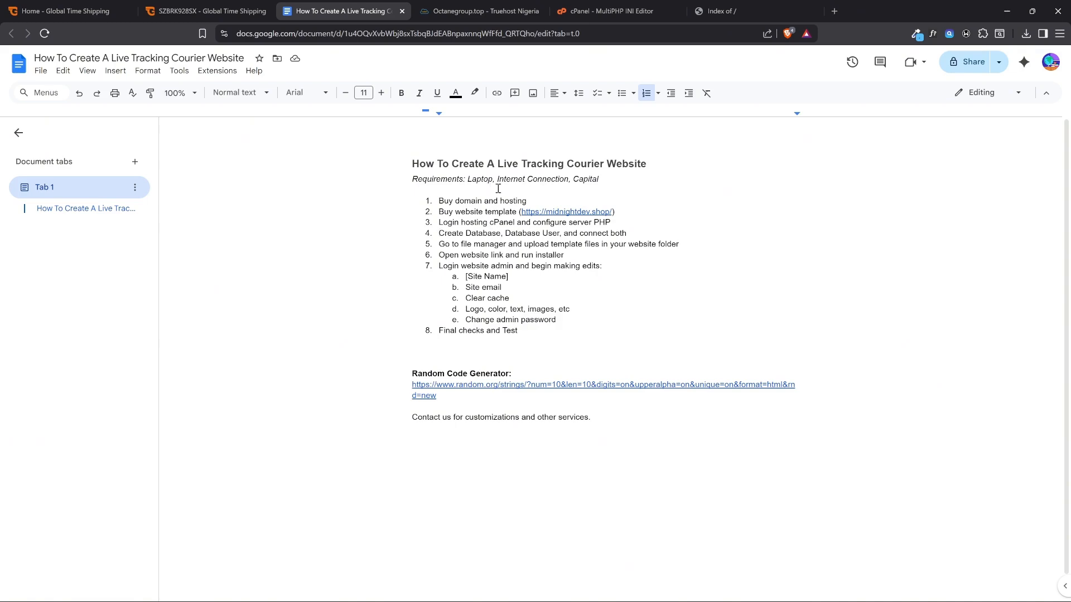
click(610, 5)
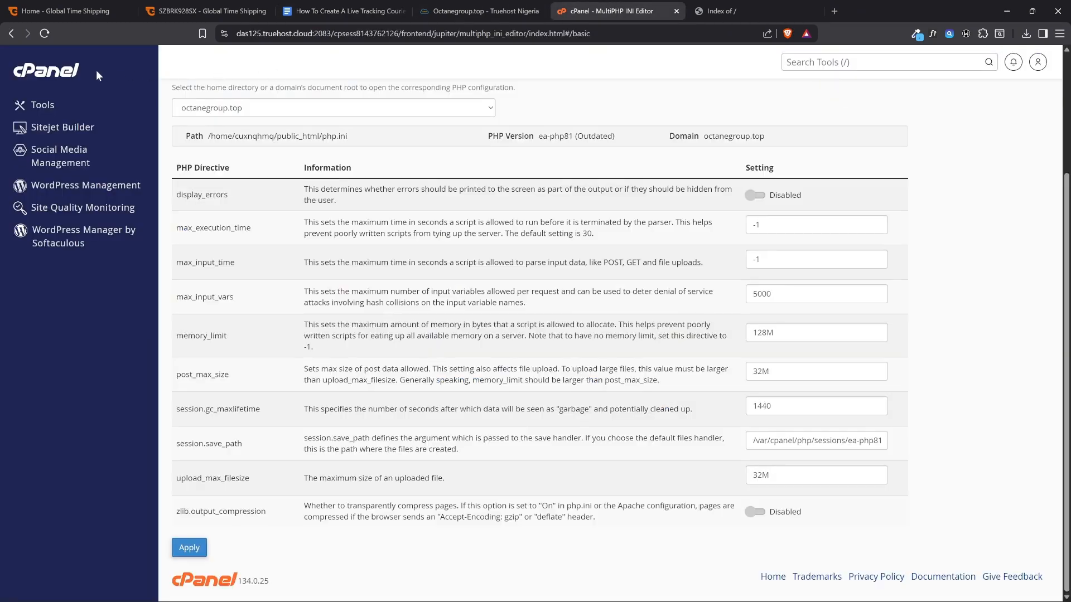
click(40, 77)
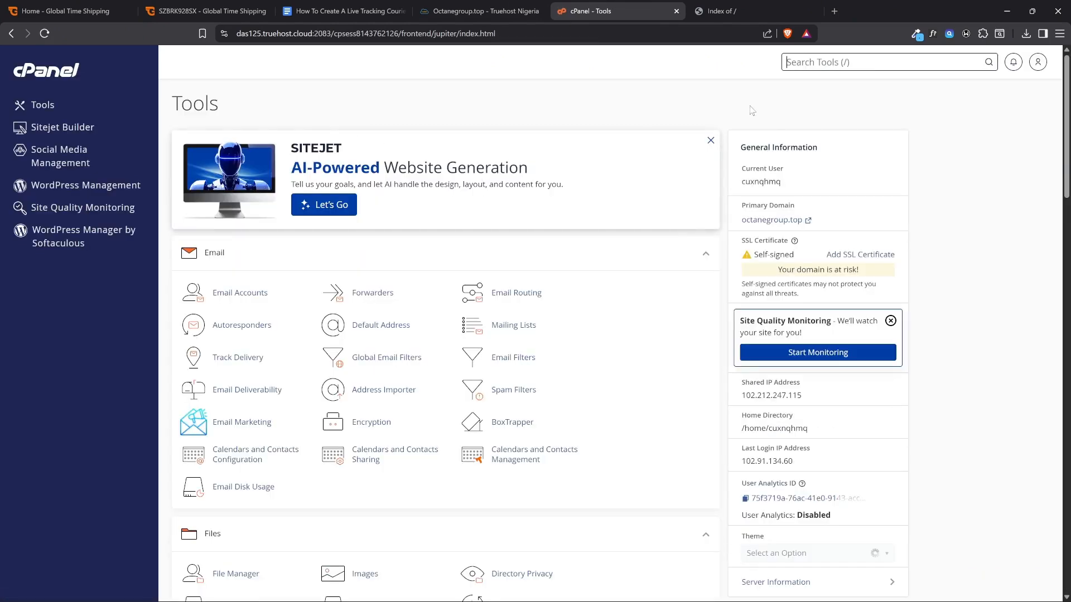
Search the cPanel tools for "databa", dismiss the results, and open Manage My Databases from the Databases group
text(databa)
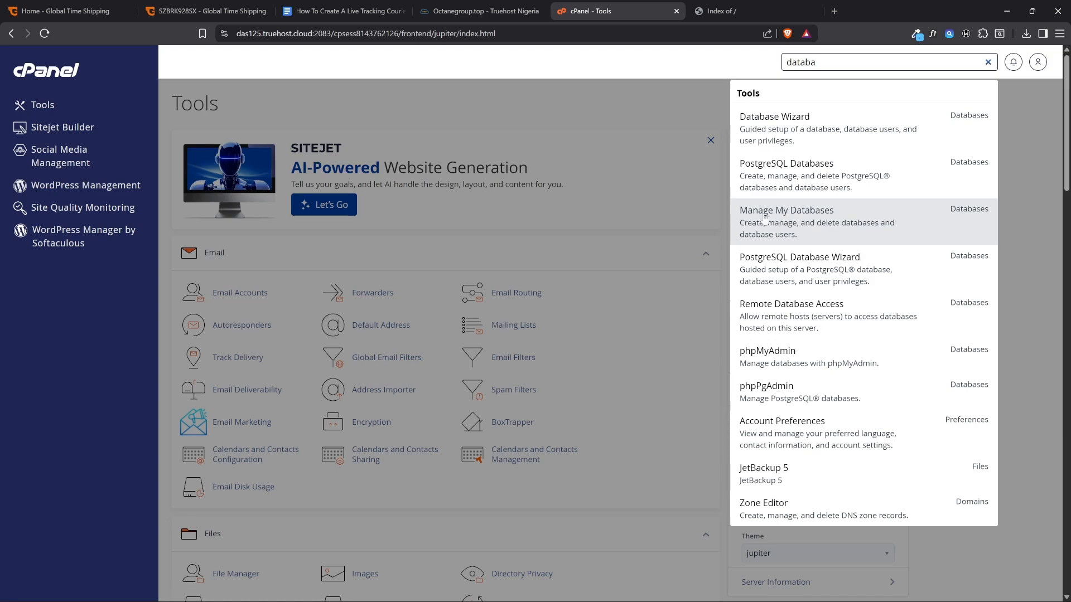
click(640, 131)
scroll(510, 232, down, 3)
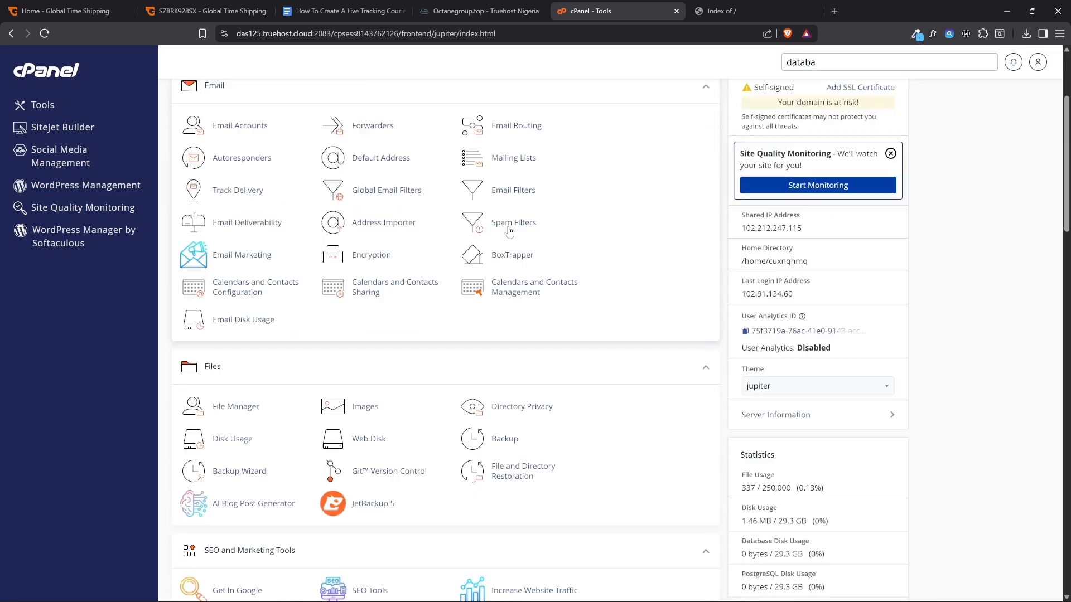
scroll(509, 232, down, 8)
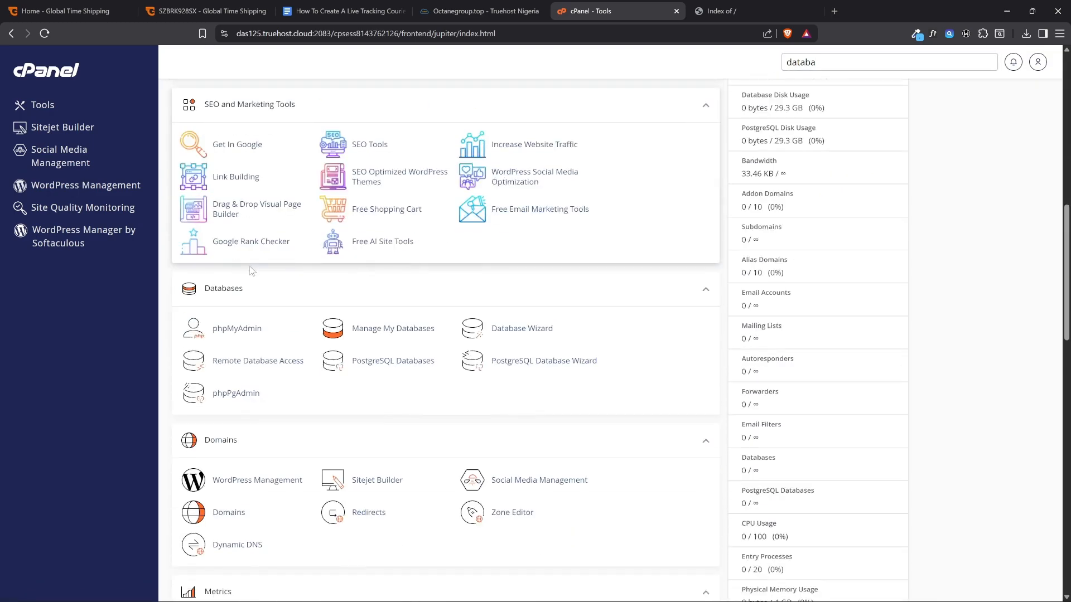
click(362, 334)
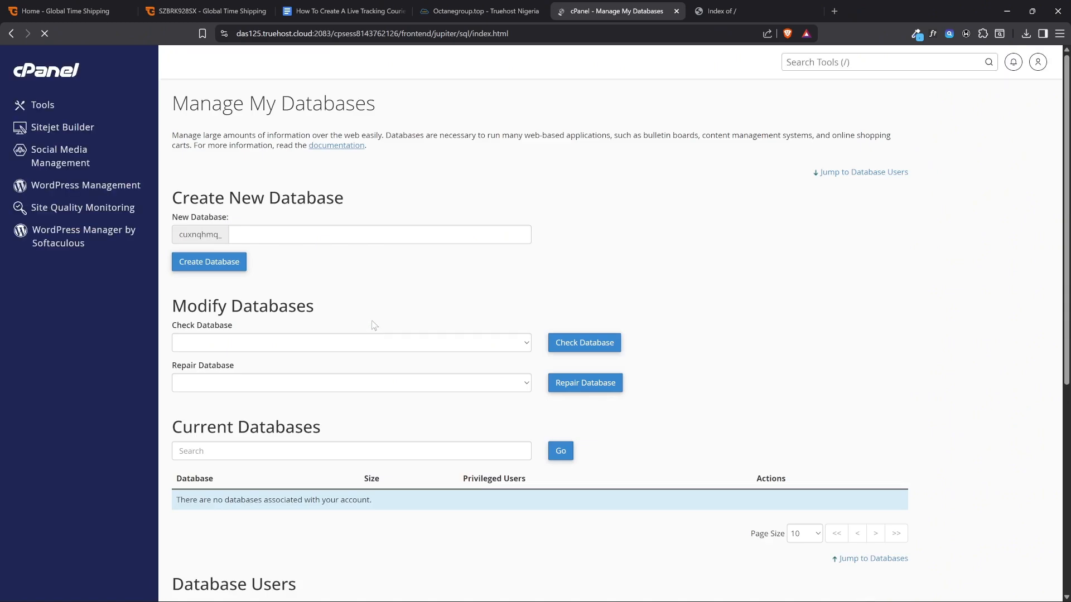
Check the guide document's item on creating a database, and return to the Manage My Databases page
drag(182, 198, 370, 198)
click(341, 11)
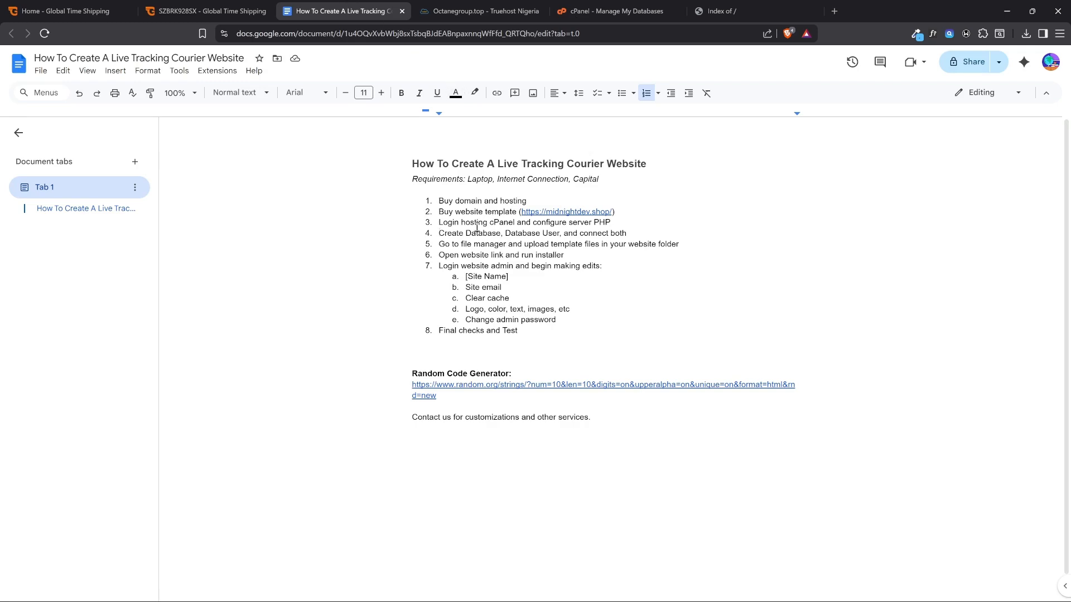
drag(500, 233, 443, 228)
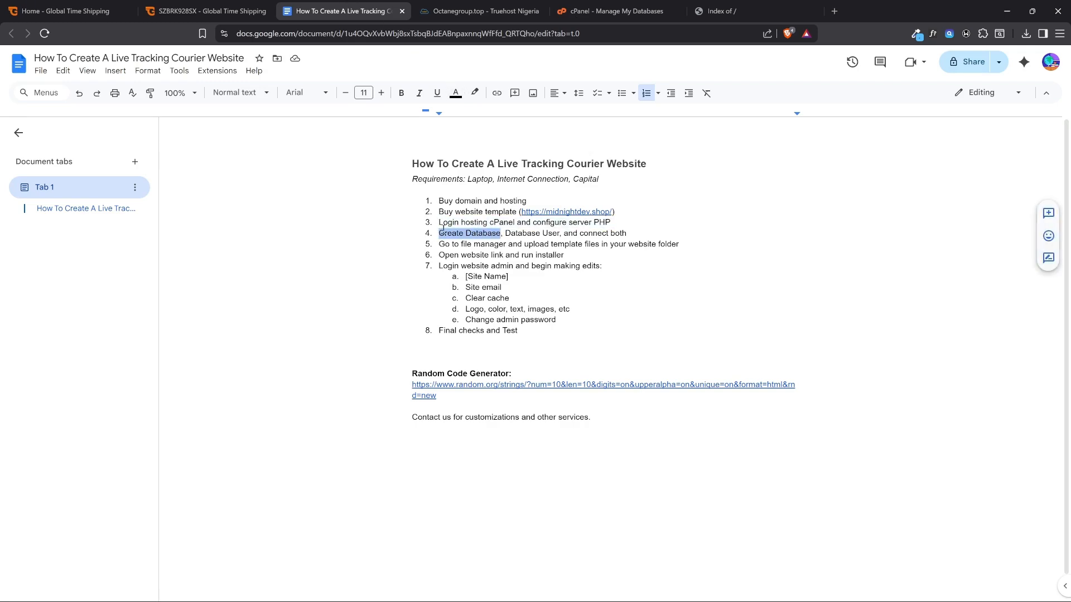
click(617, 11)
Create a new database with the suffix octanegroup, copied from the site's domain name, and go back to the database management page
click(285, 234)
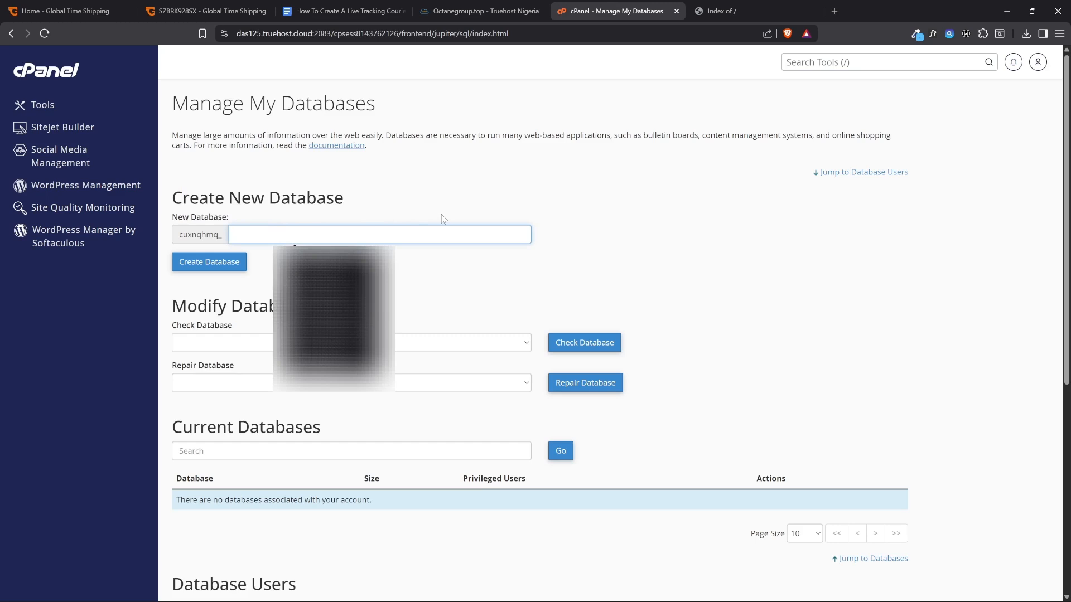
text(g)
key(BackSpace)
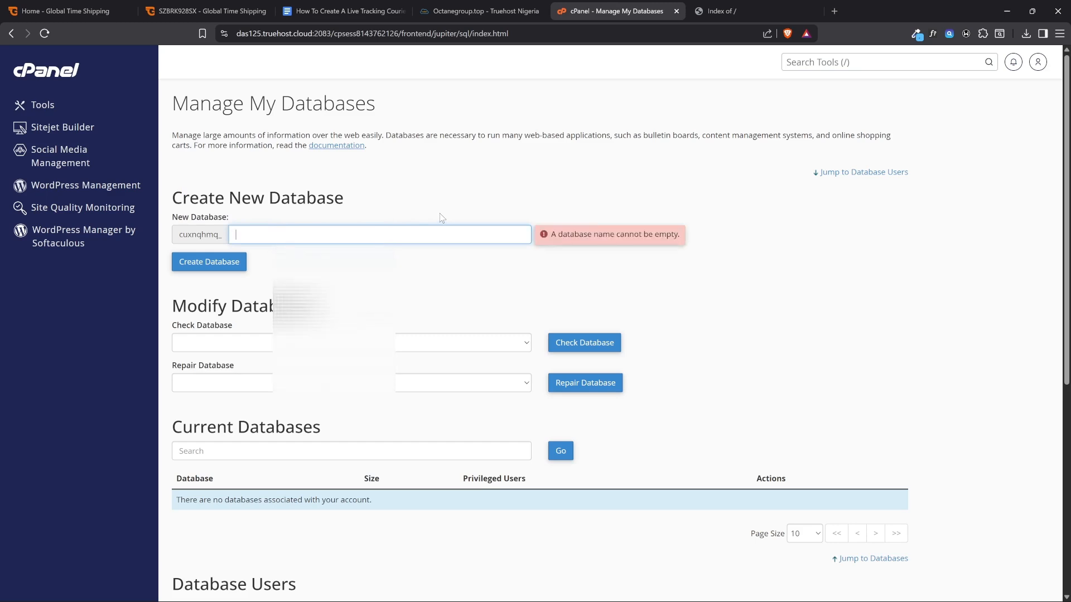
click(719, 11)
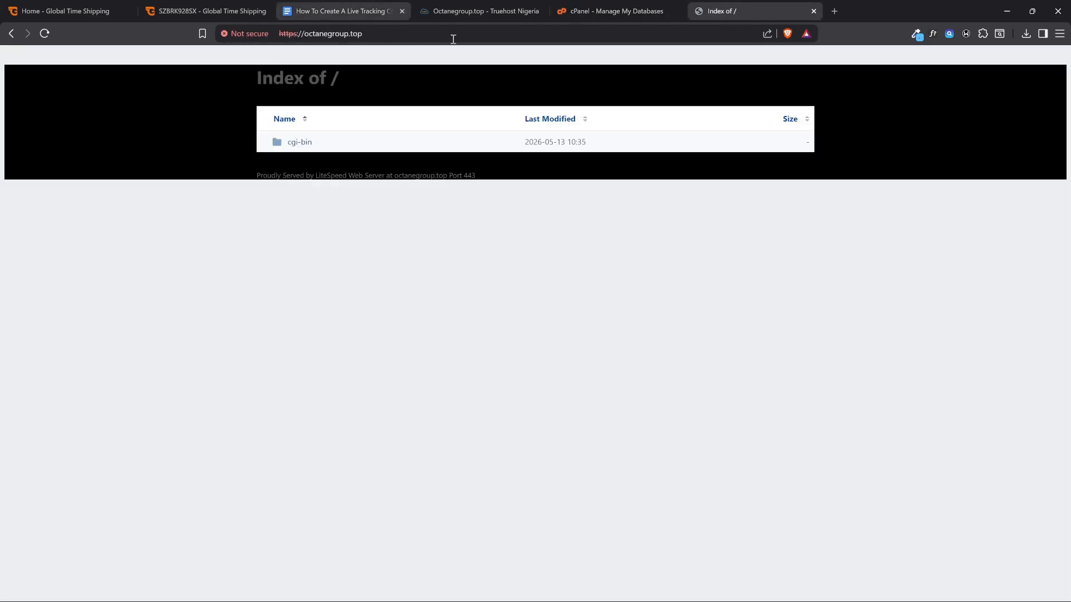
double_click(338, 32)
key(ctrl+c)
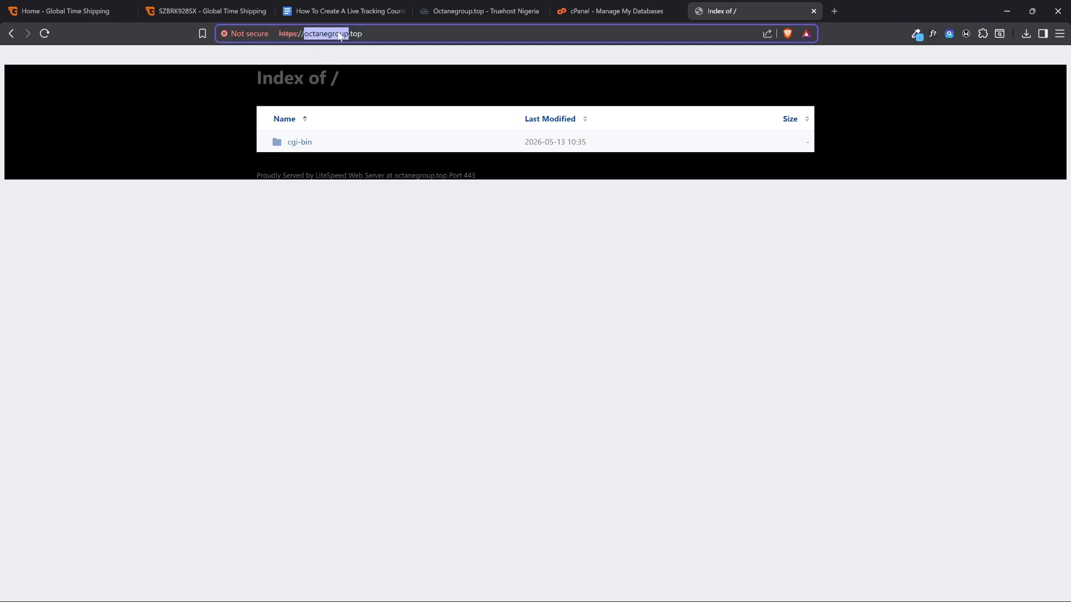
click(566, 10)
key(ctrl+v)
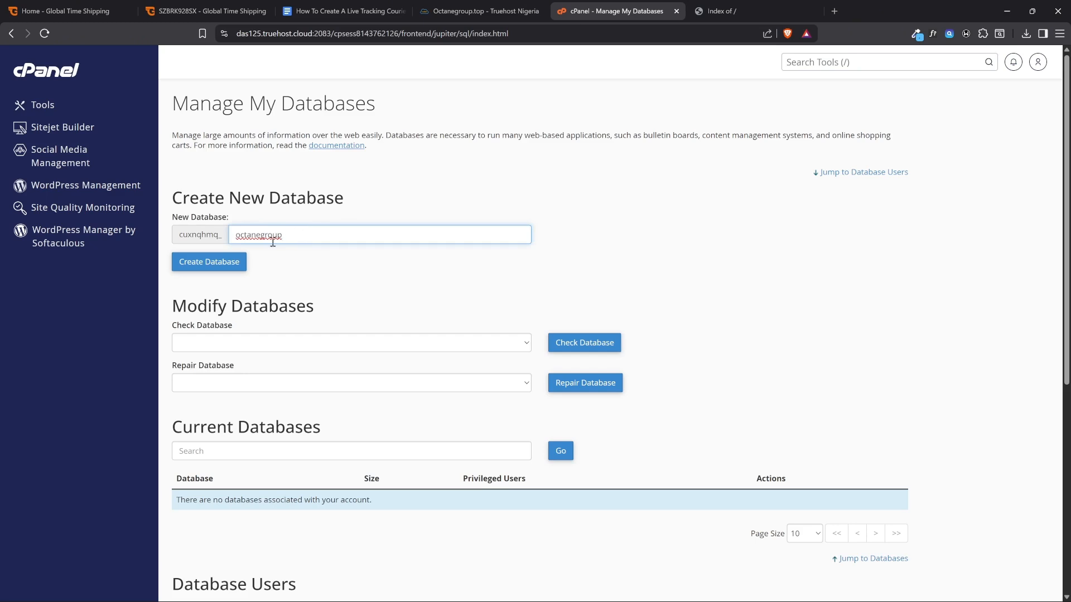
click(227, 267)
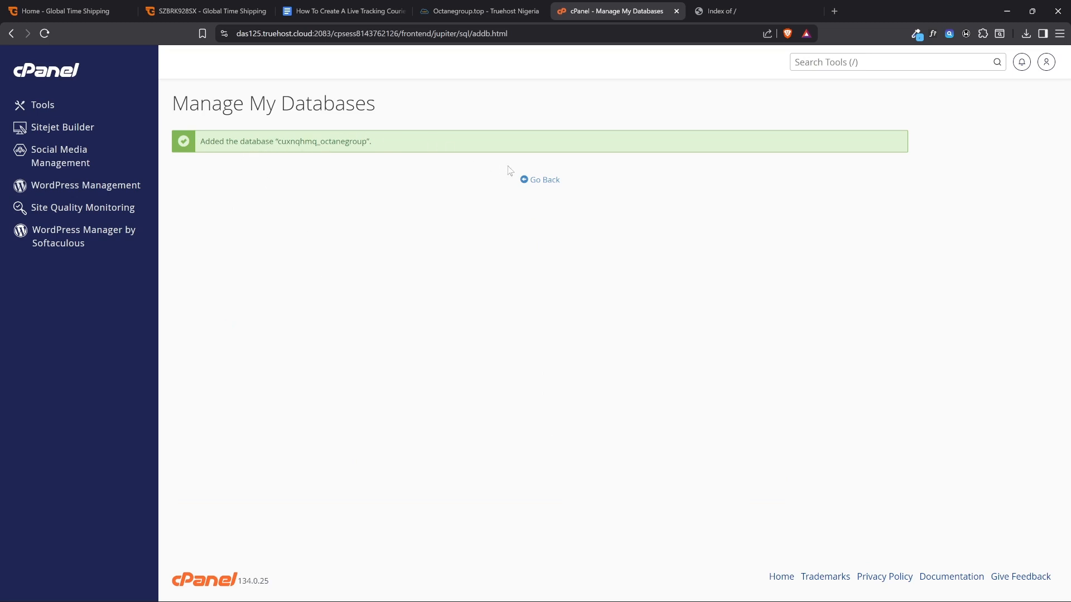
click(534, 180)
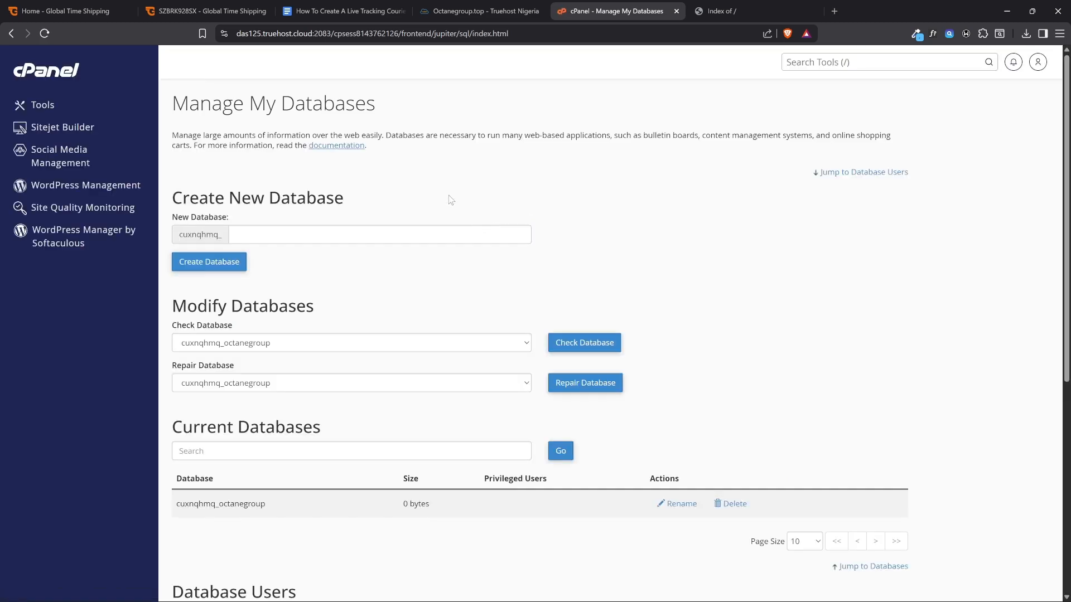
Check the guide document's item on the database user, and return to the Manage My Databases page
click(359, 12)
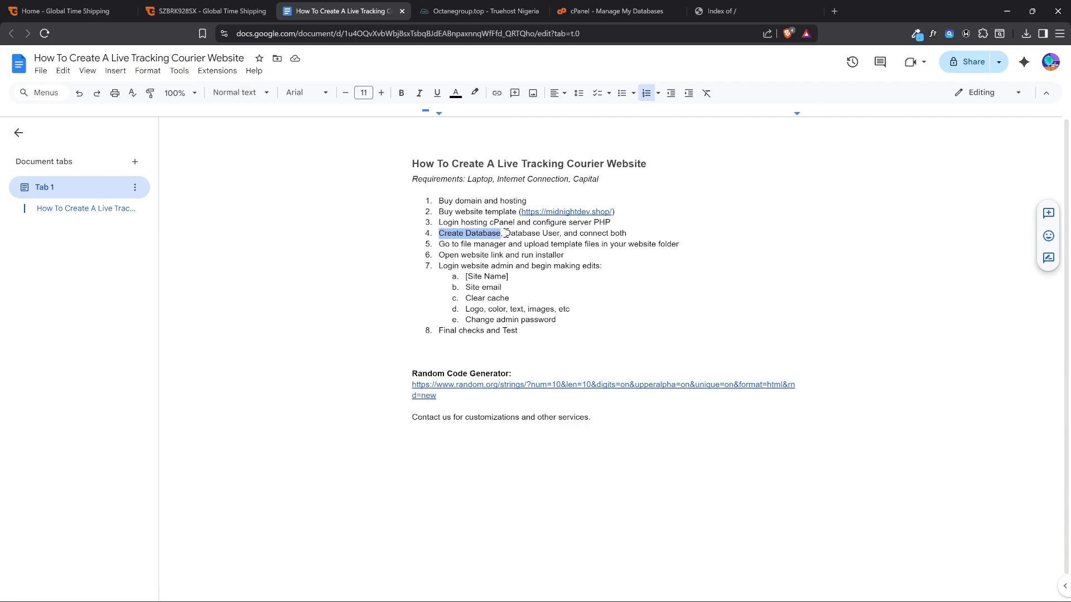
drag(505, 233, 559, 233)
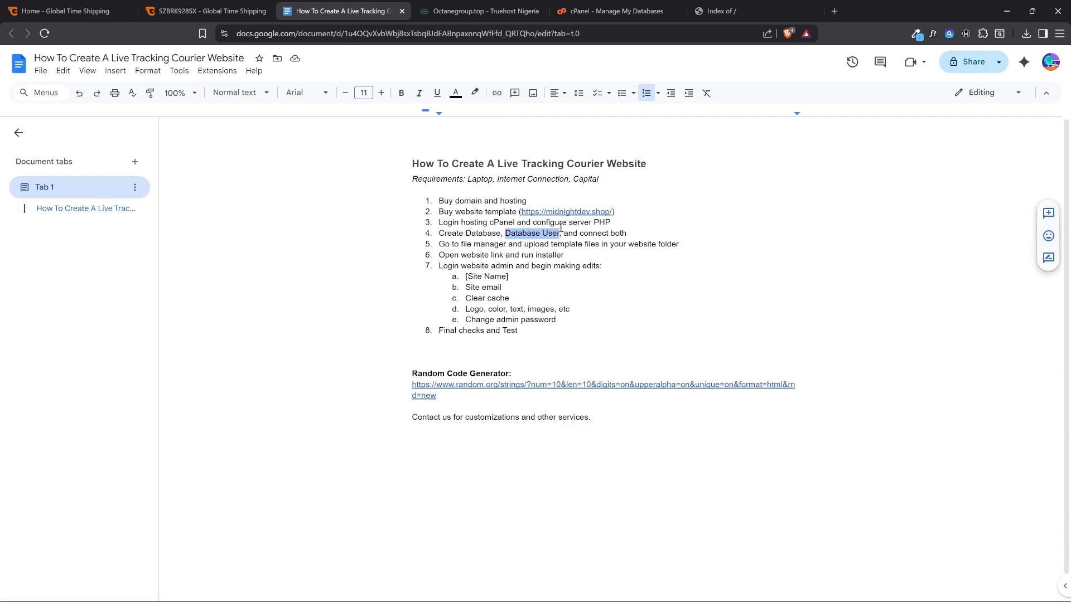
click(638, 10)
drag(176, 104, 418, 120)
click(425, 195)
Enter octanegroup as the username for the new database user
scroll(321, 210, down, 6)
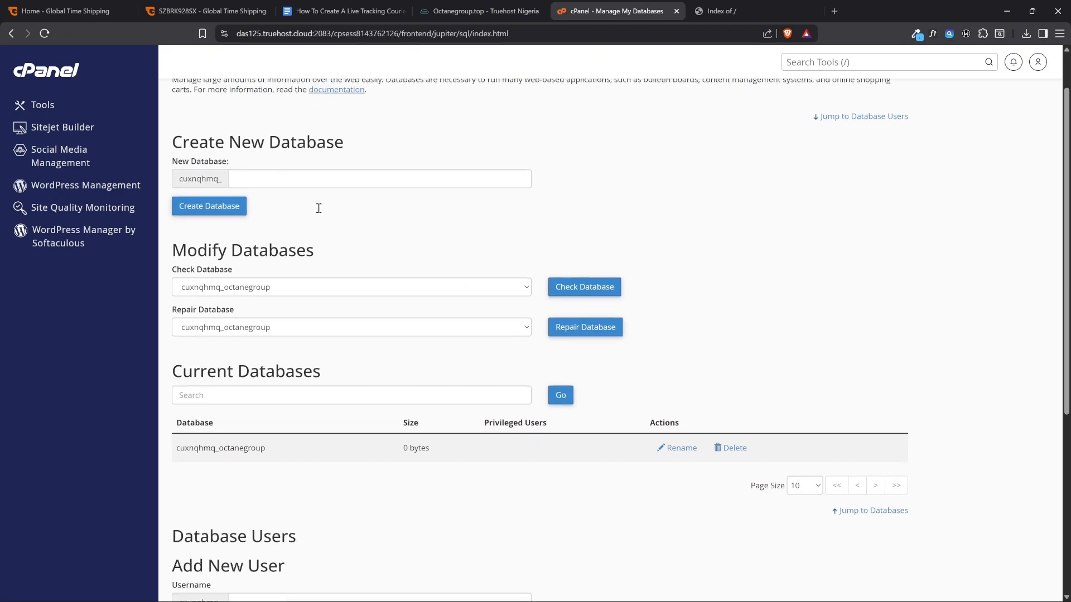
drag(292, 258, 185, 258)
click(266, 240)
click(267, 321)
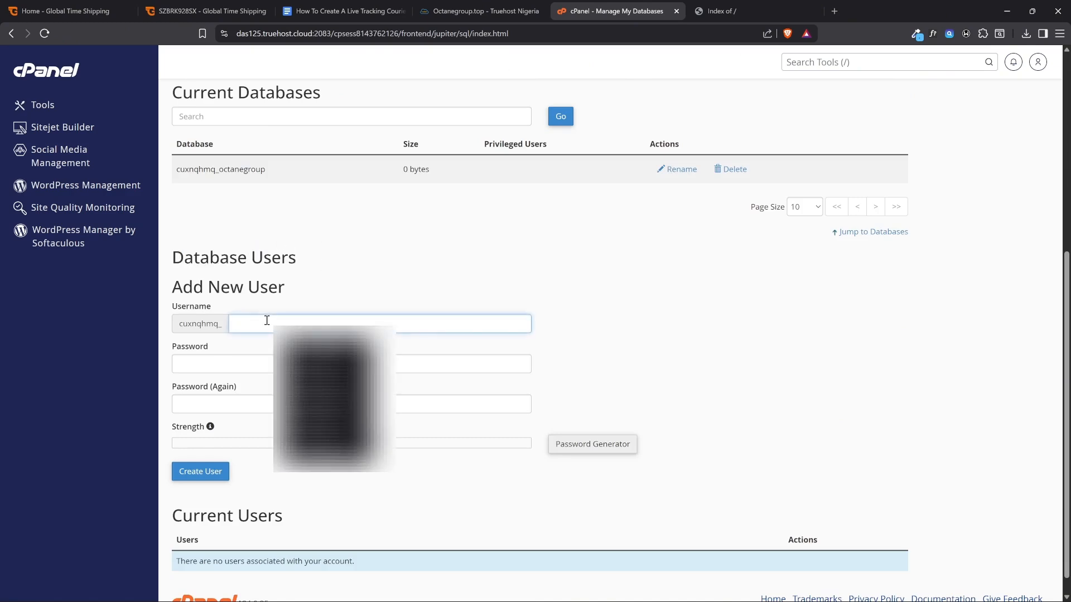
key(ctrl+v)
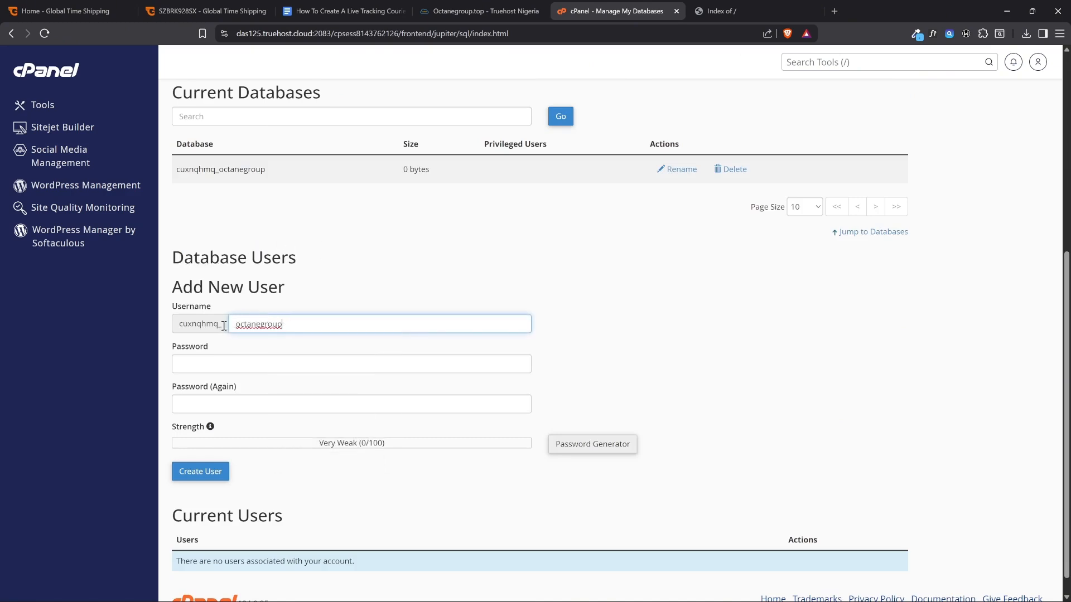
click(205, 365)
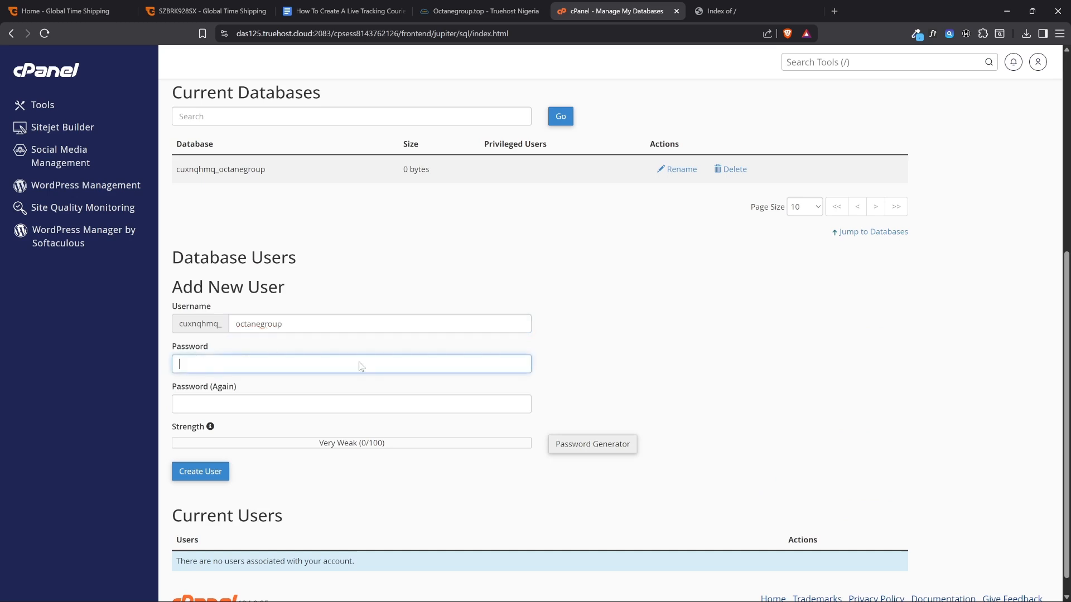
click(591, 452)
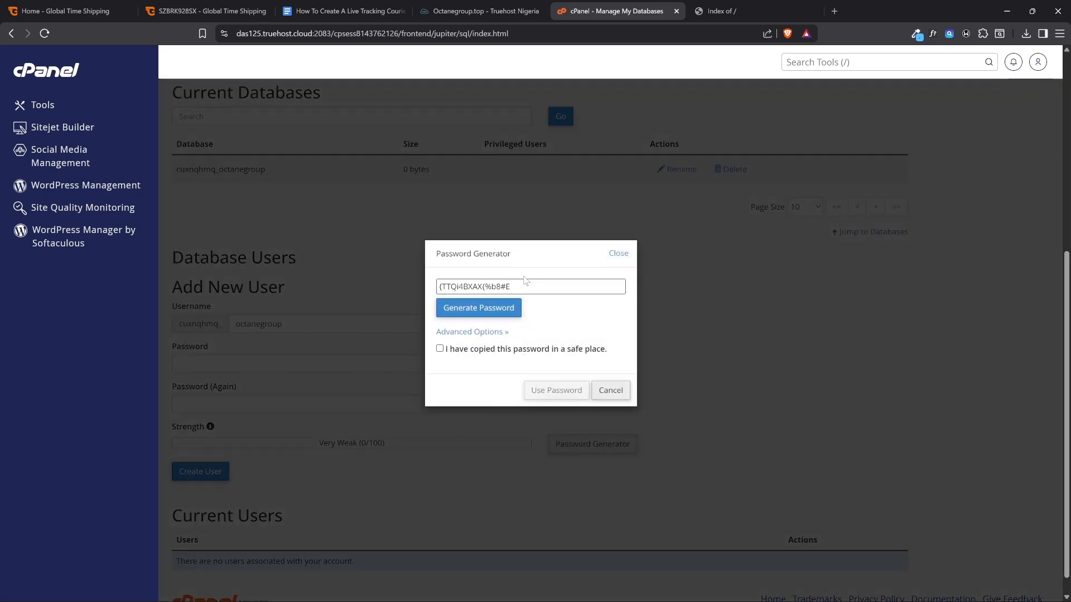
drag(533, 286, 419, 290)
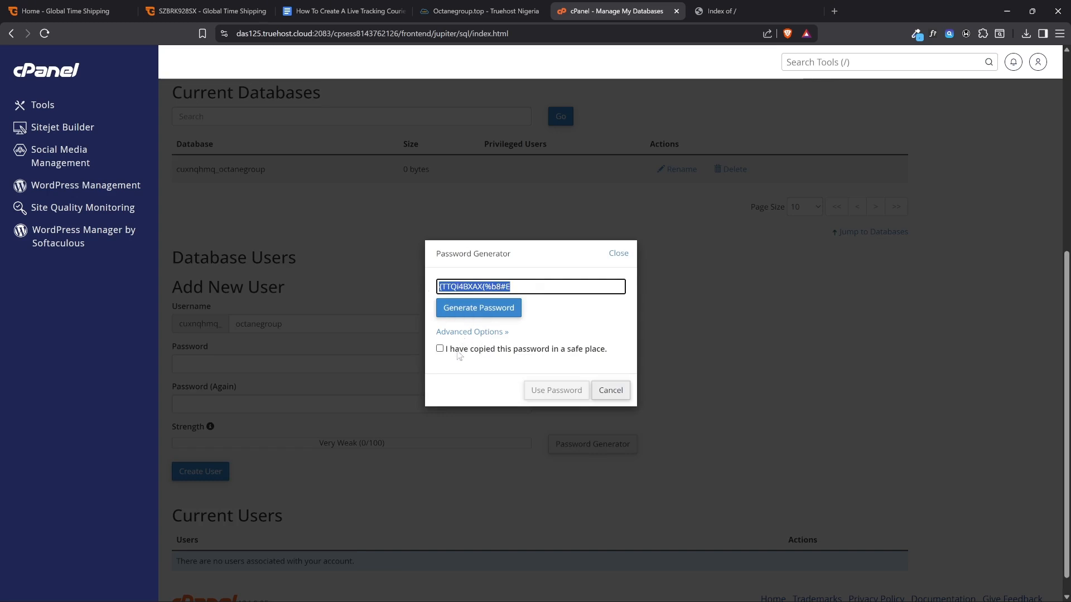
click(440, 348)
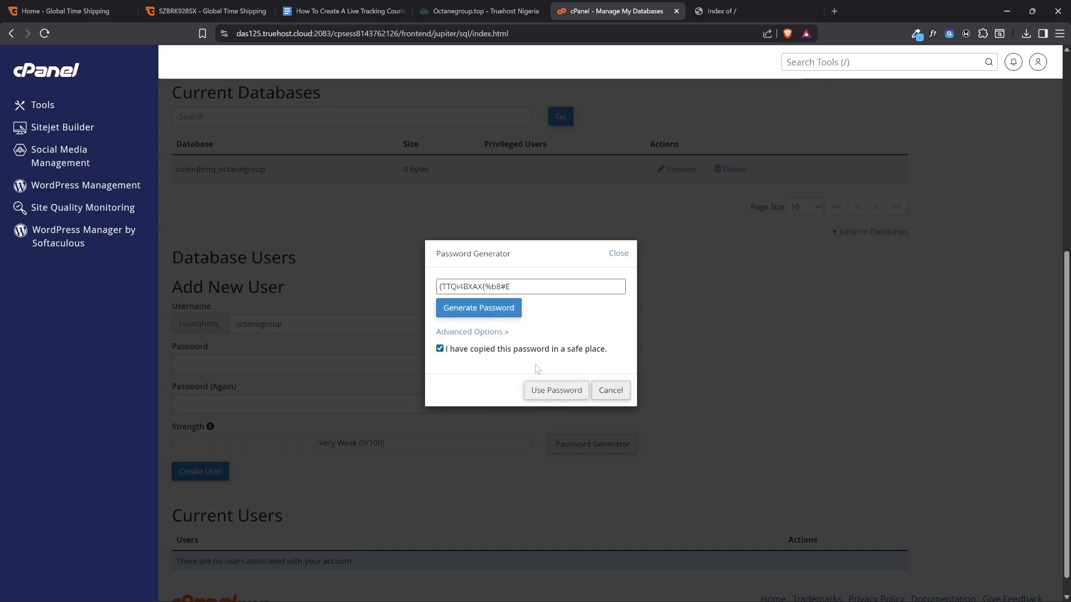
triple_click(536, 287)
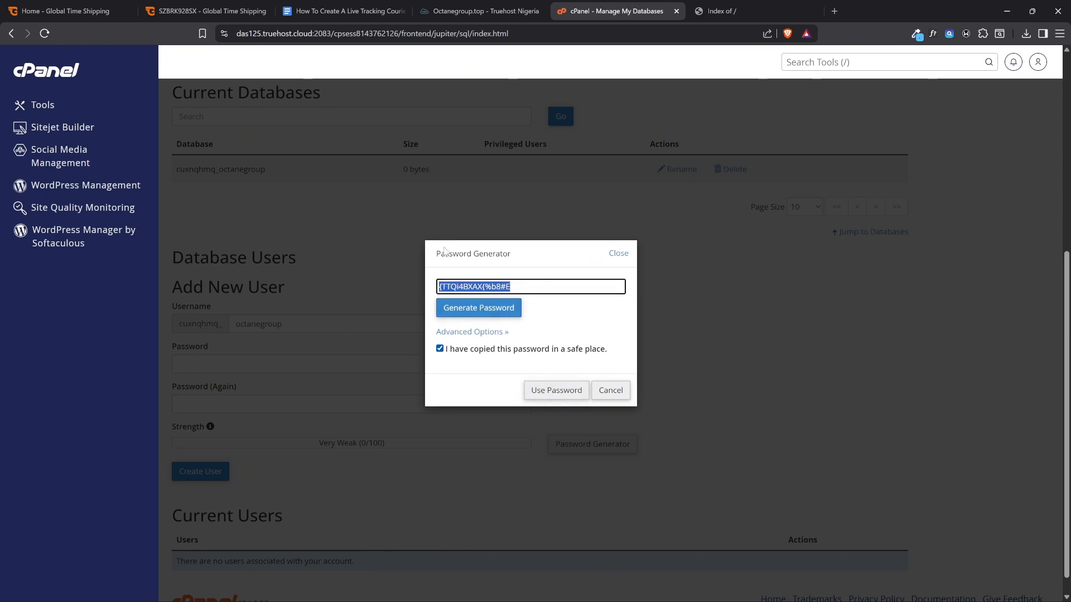
click(610, 390)
click(230, 366)
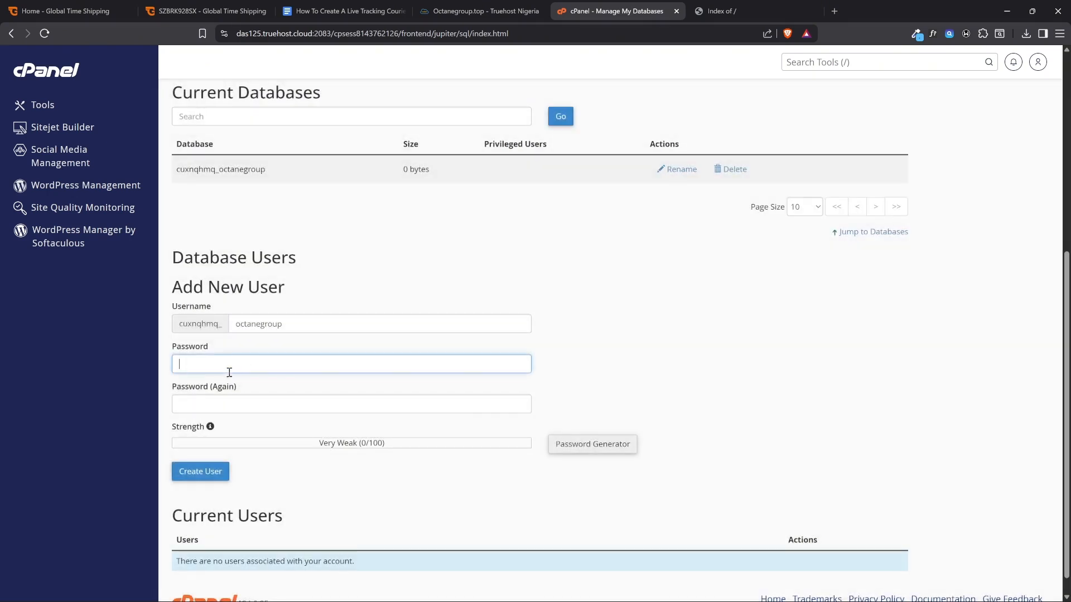
click(222, 405)
click(221, 359)
click(222, 400)
click(225, 368)
click(224, 404)
click(276, 363)
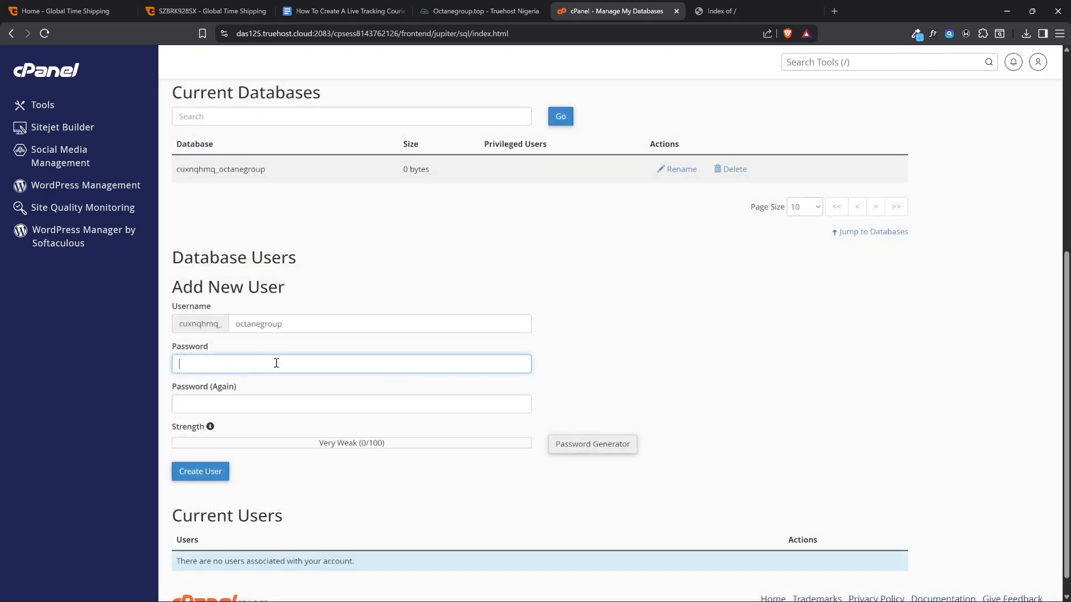
Generate a password for the new database user, confirm it has been copied safely, and apply it to both password fields
click(593, 451)
drag(527, 289, 419, 291)
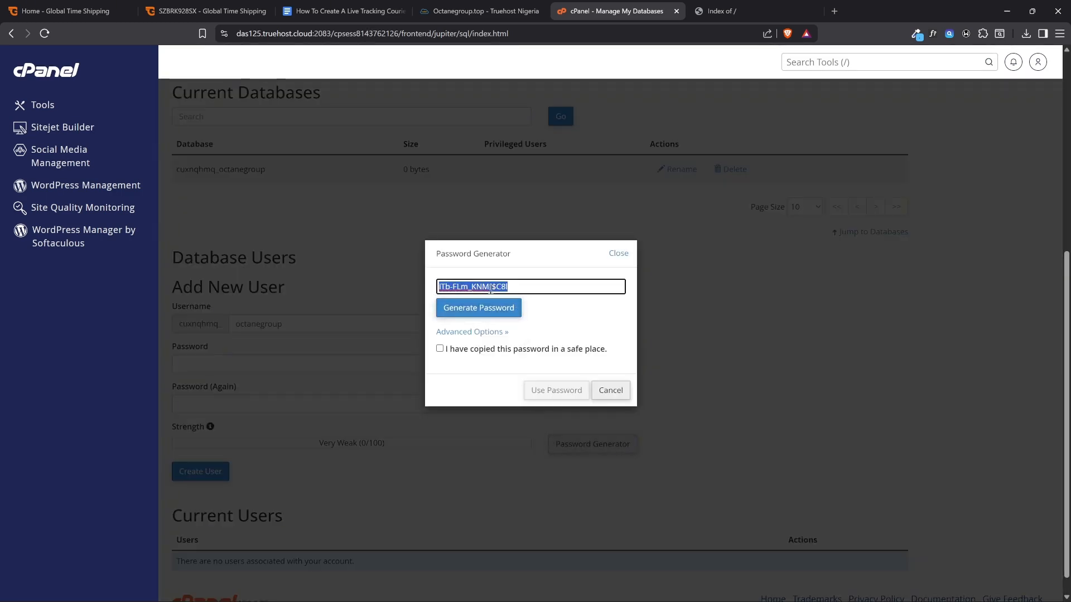
click(440, 349)
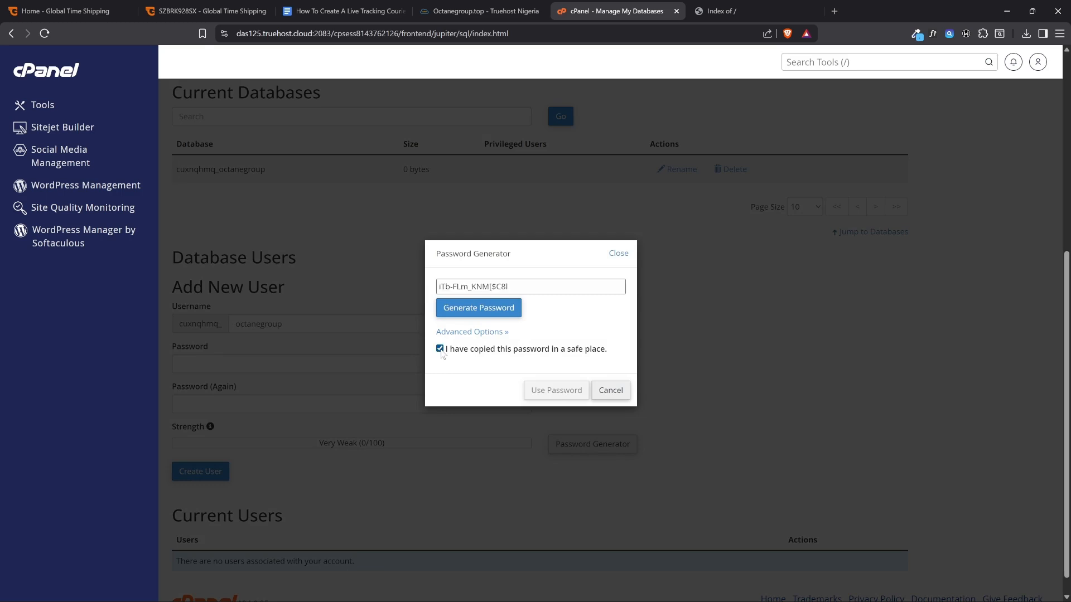
click(569, 394)
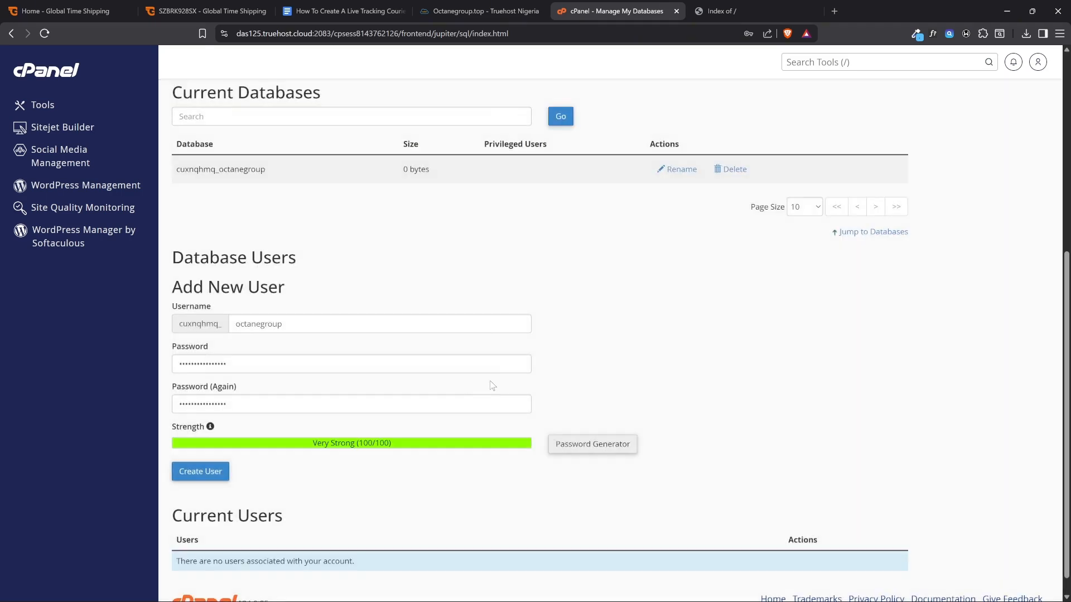
Create the database user, dismiss the browser's offer to save the password, and go back to the database management page
click(207, 478)
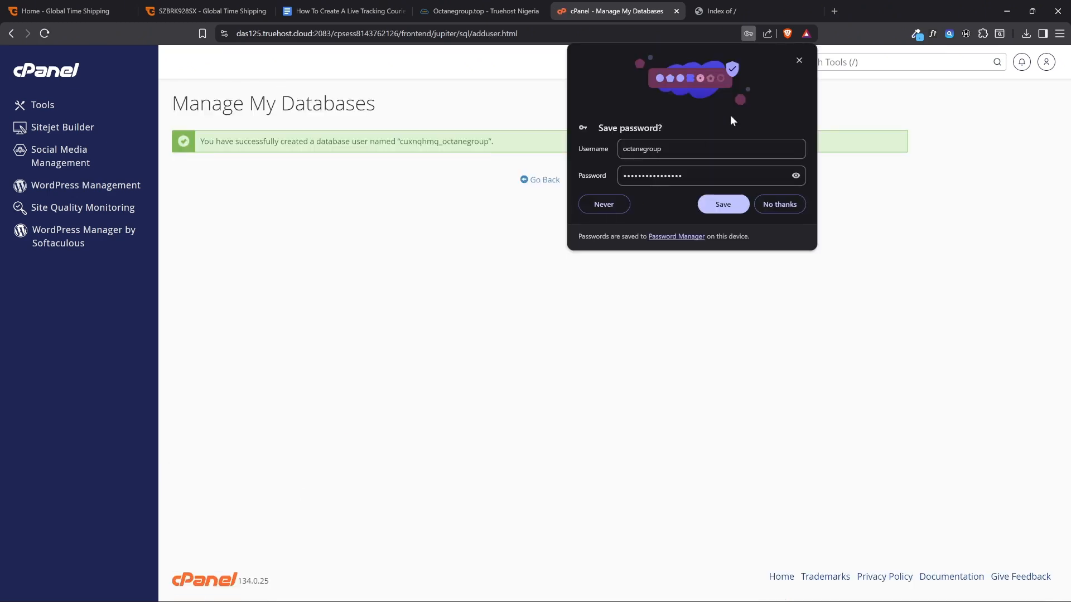
click(799, 59)
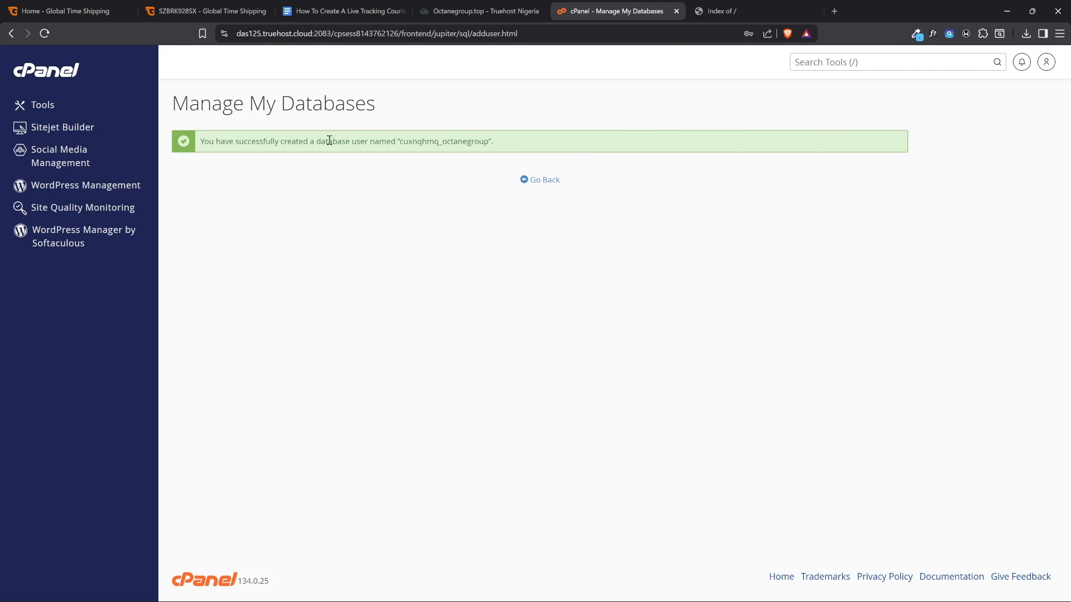
drag(322, 141, 365, 142)
click(543, 180)
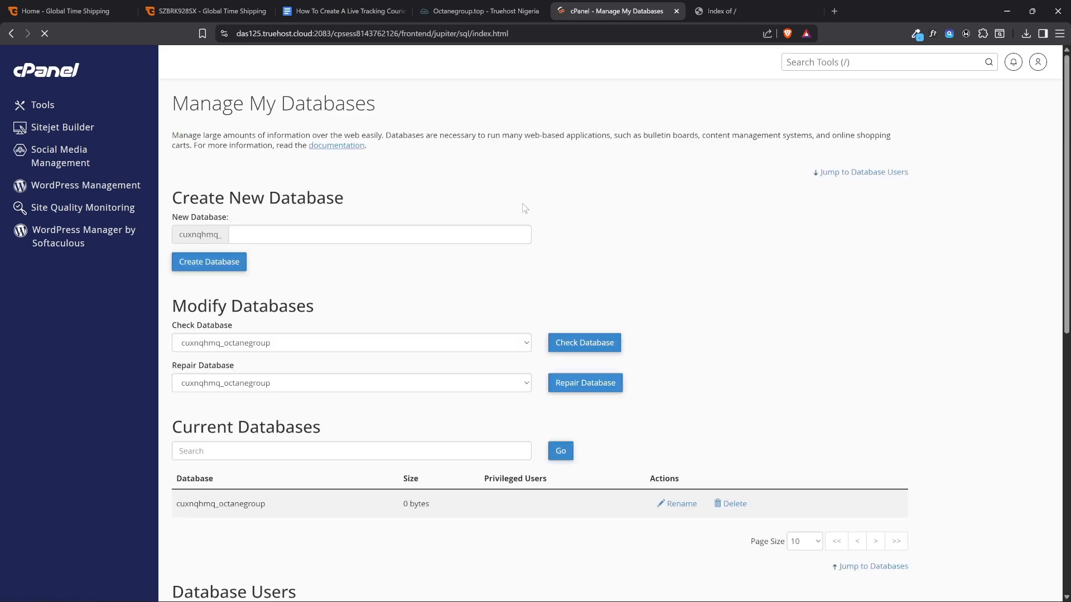
Check the guide document's item on connecting the database and database user, and return to the Manage My Databases page
click(390, 6)
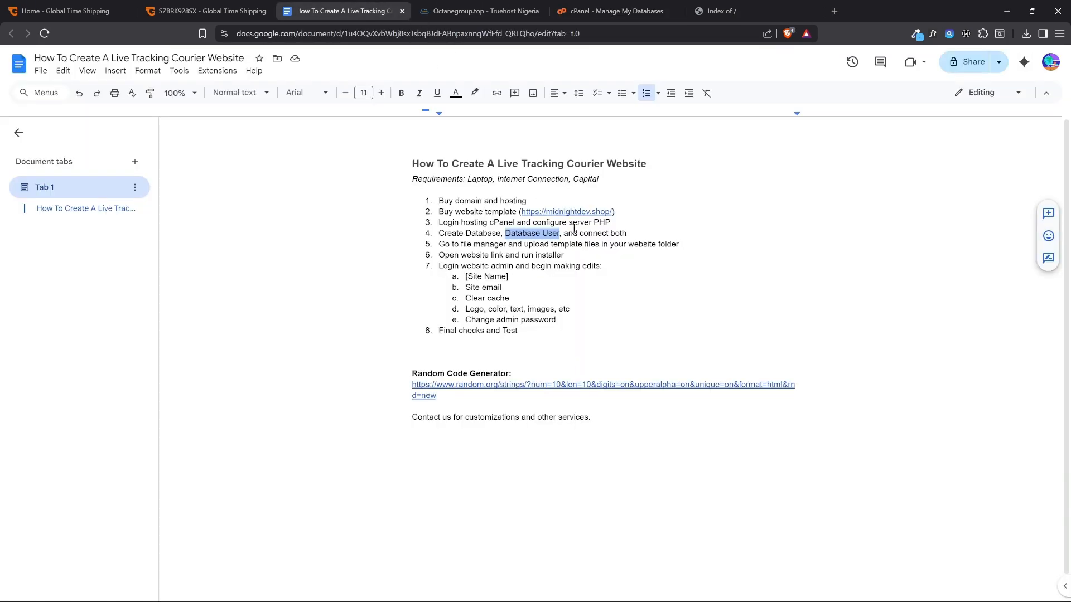
double_click(483, 233)
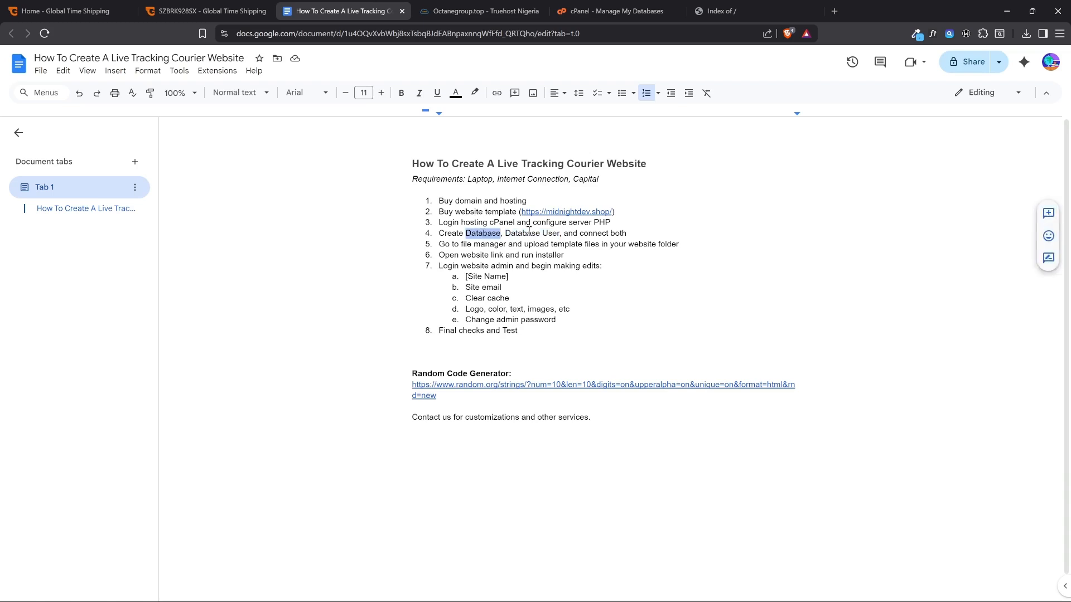
double_click(551, 234)
drag(563, 233, 623, 234)
click(610, 7)
Add the octanegroup database user to the octanegroup database
scroll(371, 223, down, 6)
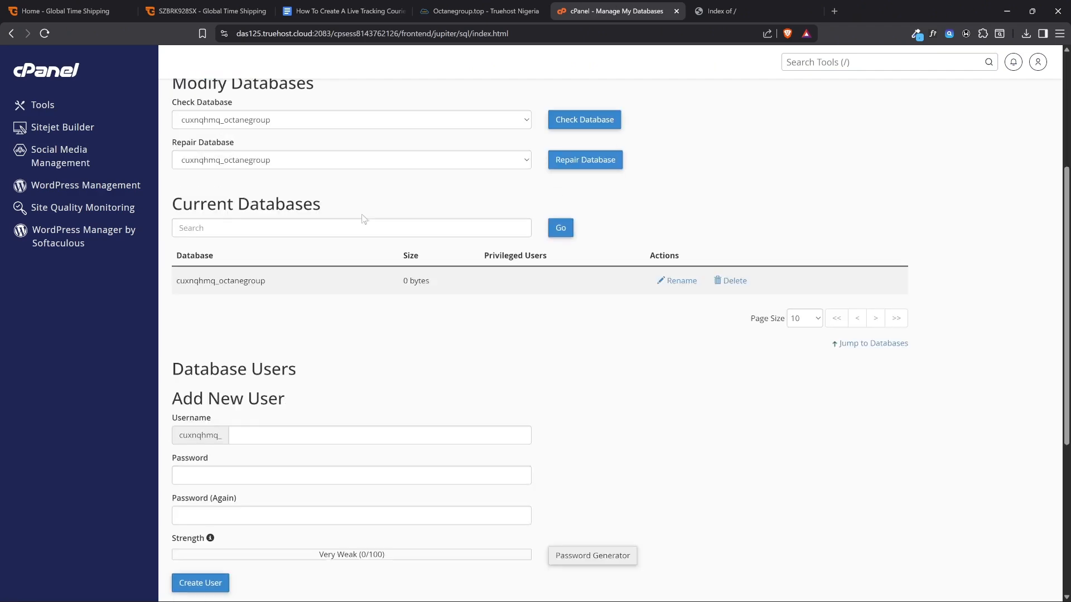
scroll(239, 158, up, 1)
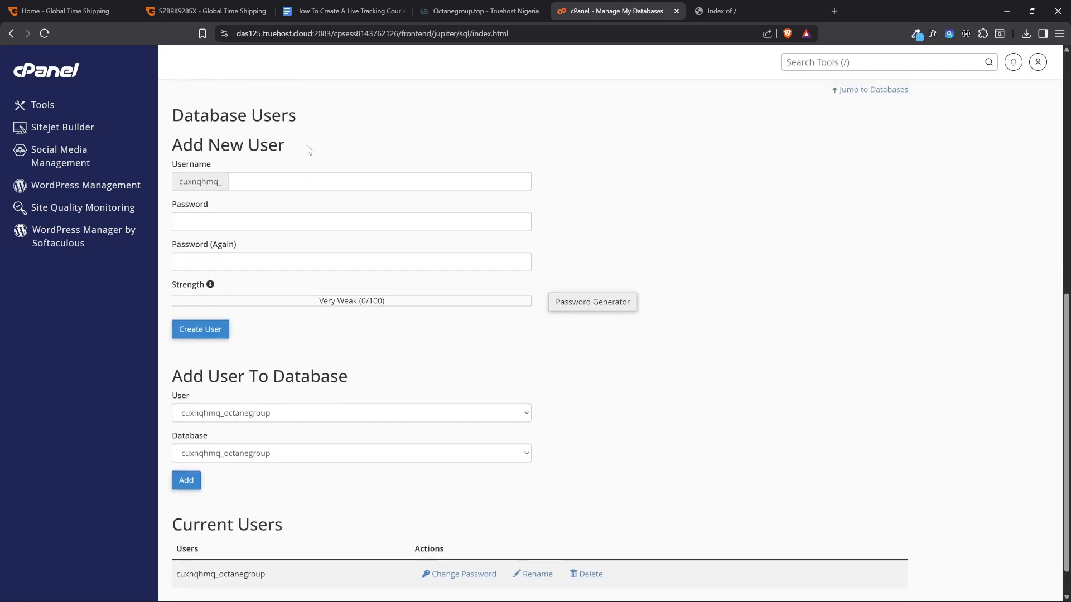
scroll(335, 234, down, 1)
drag(346, 332, 173, 338)
click(210, 319)
click(229, 381)
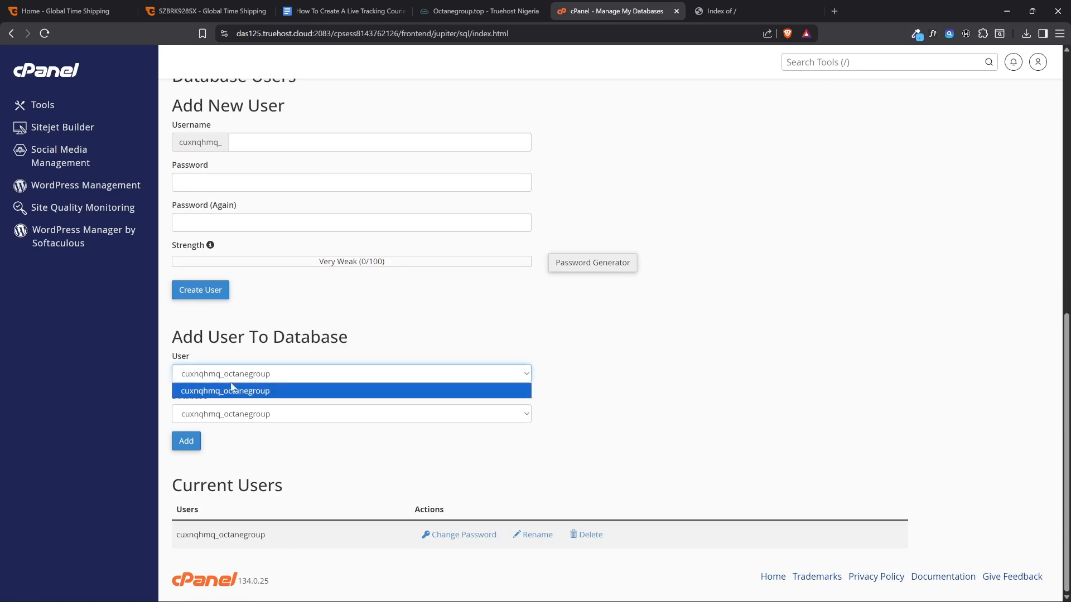
click(220, 377)
click(206, 381)
click(240, 342)
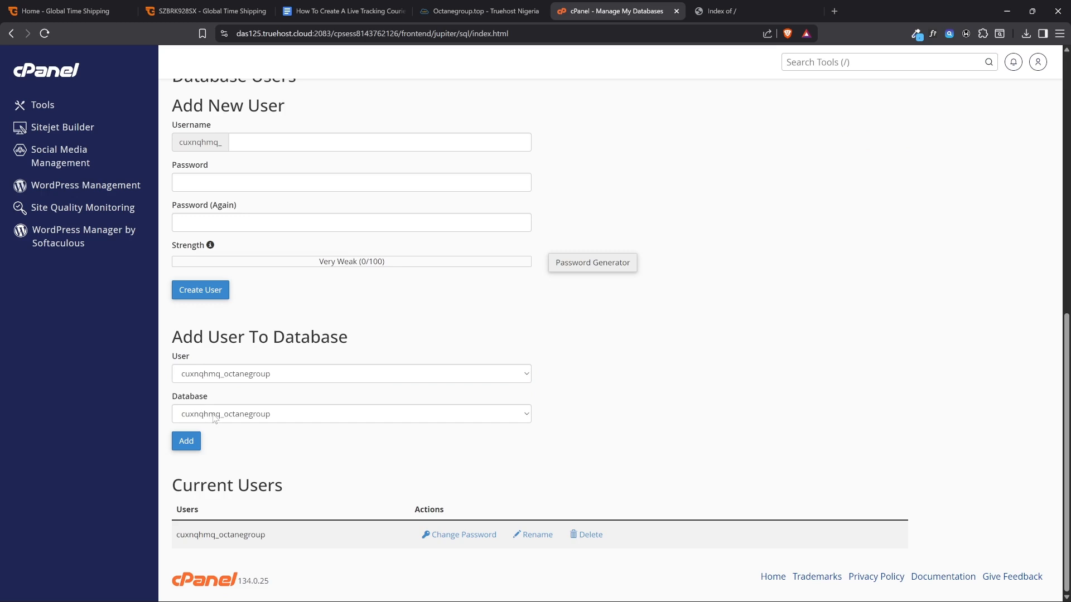
click(210, 421)
click(218, 431)
click(187, 441)
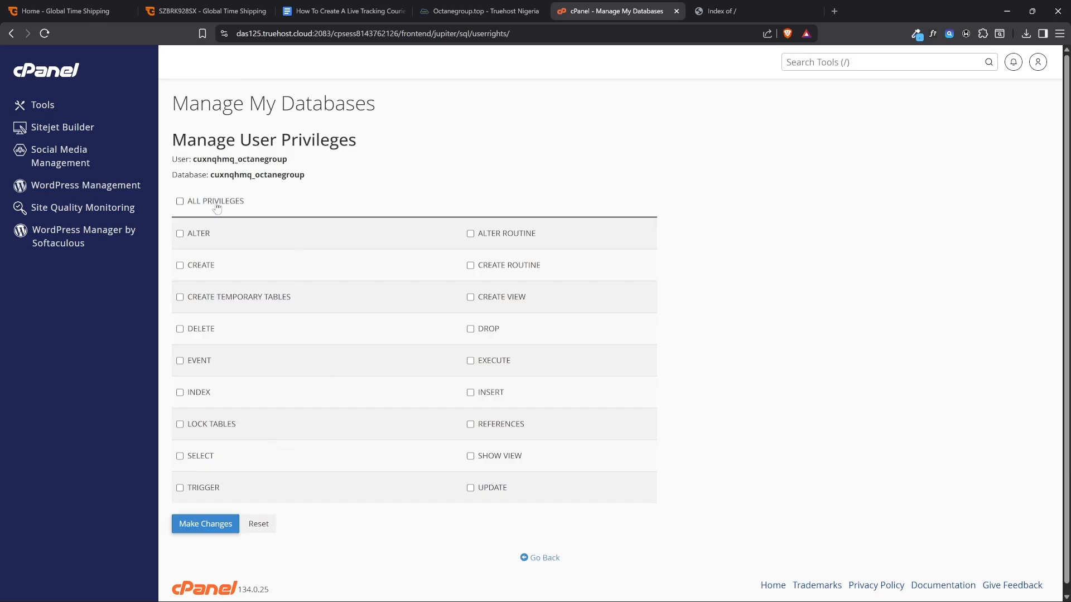
Grant the user all privileges on the database, save the changes, and go back to the database management page
click(206, 206)
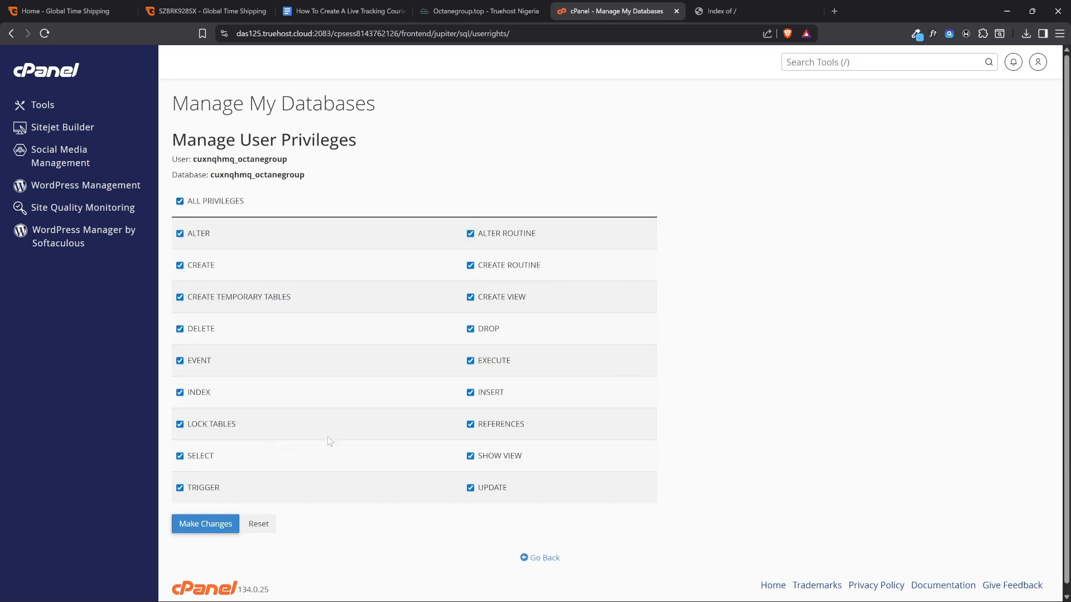
click(210, 521)
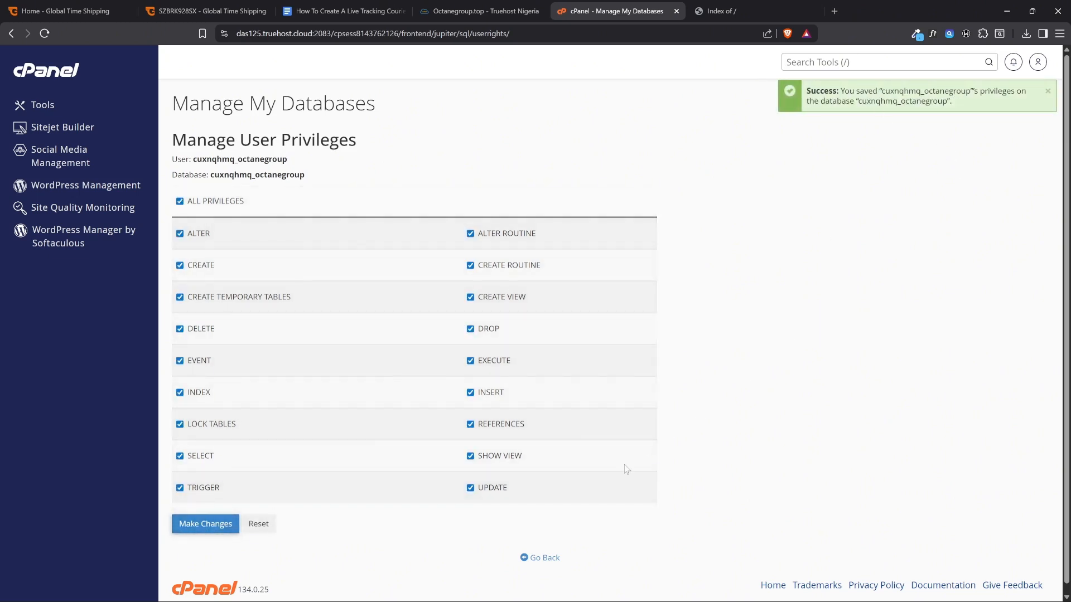
click(541, 558)
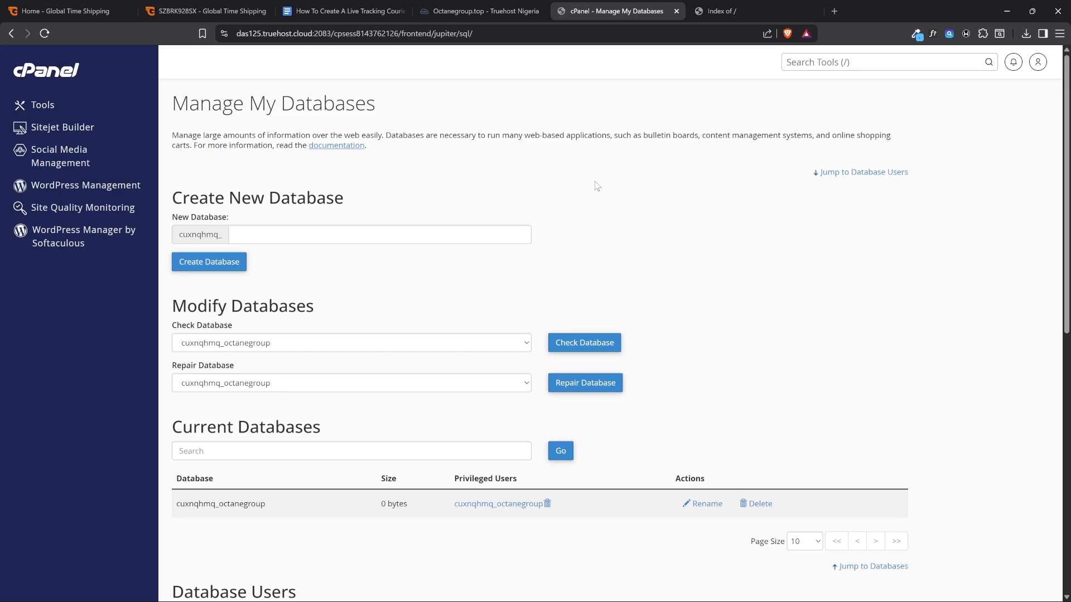
Check the guide document's item on uploading template files through the file manager, and return to cPanel
click(347, 10)
click(639, 233)
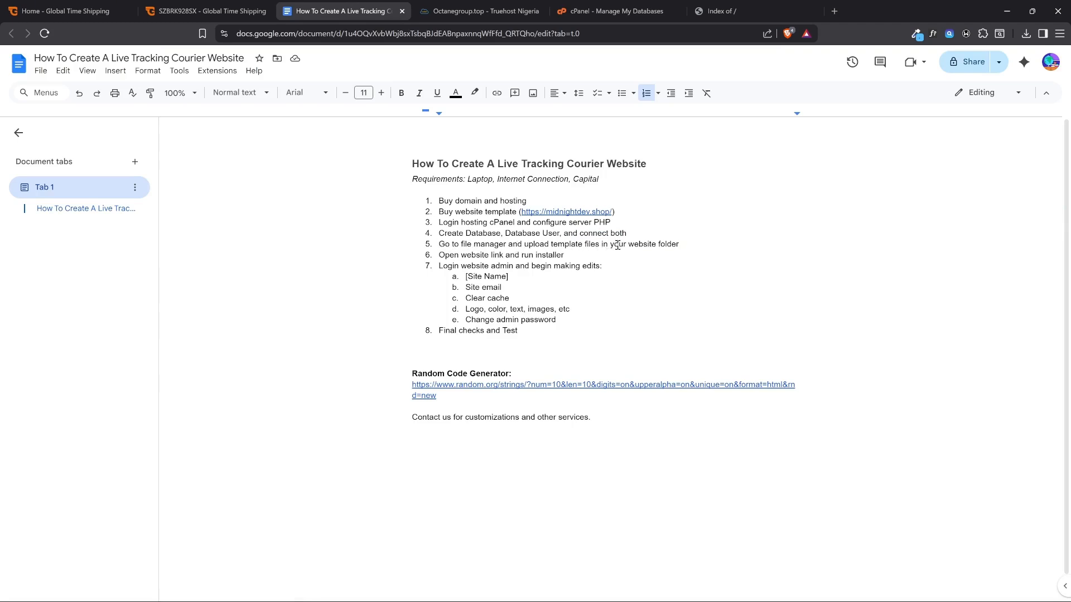
click(614, 11)
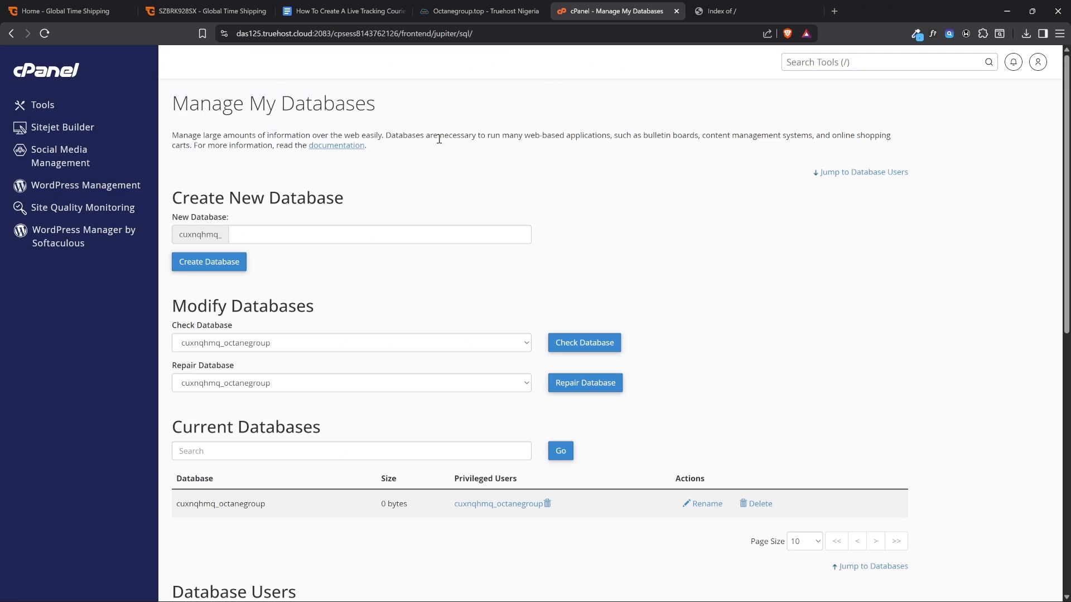
From the cPanel domain list, open the /public_html document root of octanegroup.top in File Manager
click(74, 73)
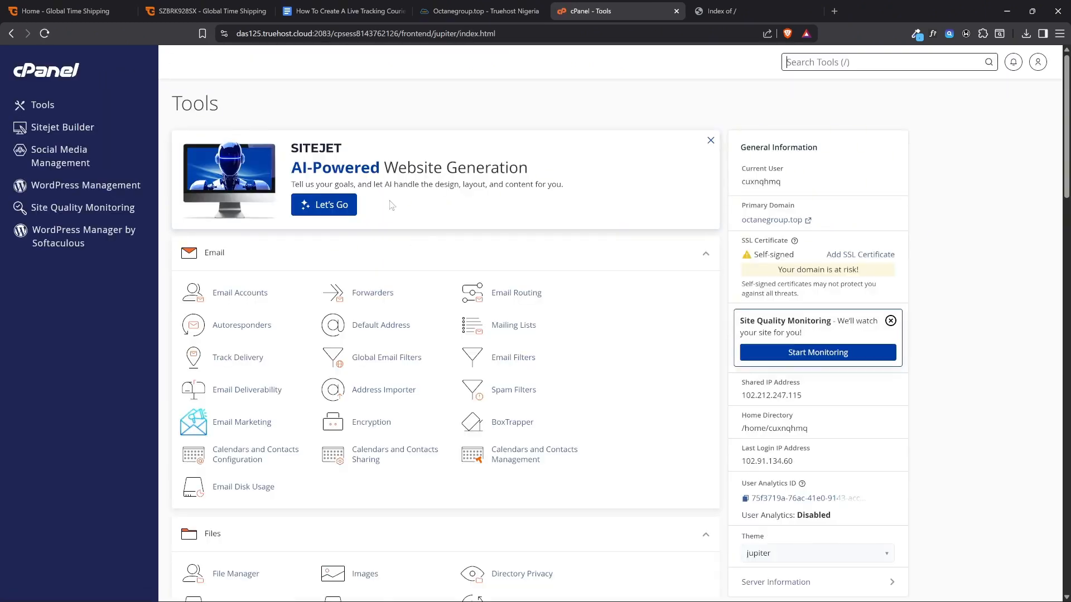
scroll(398, 186, down, 7)
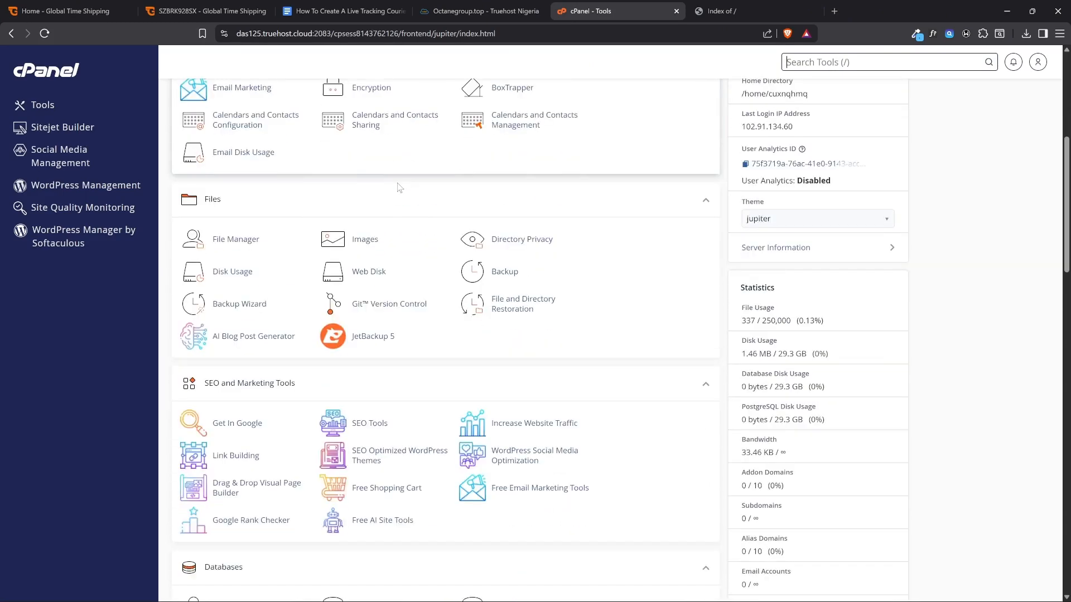
scroll(398, 184, down, 5)
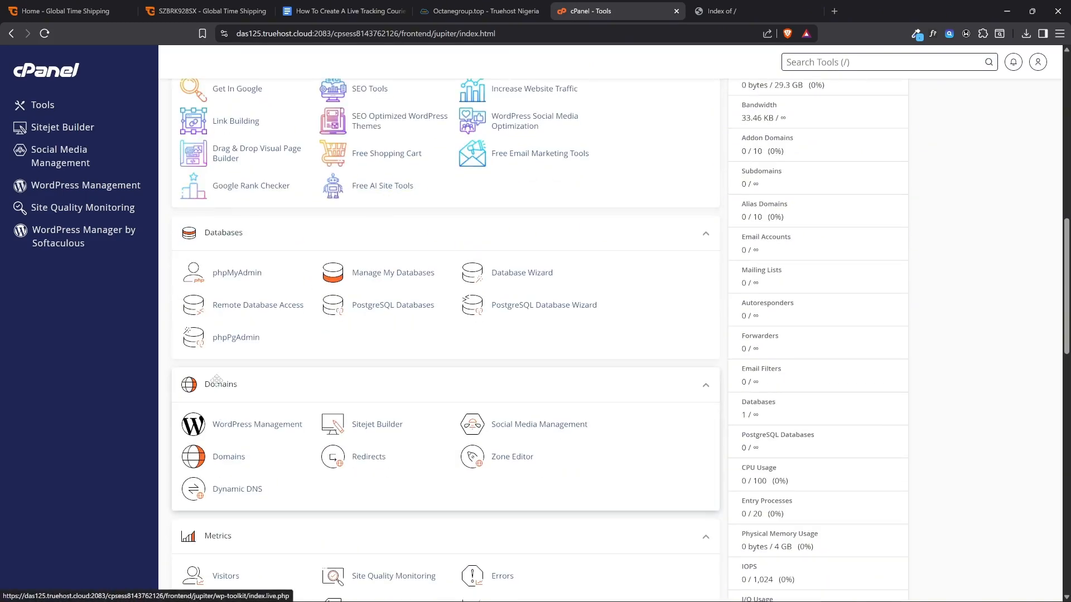
click(230, 458)
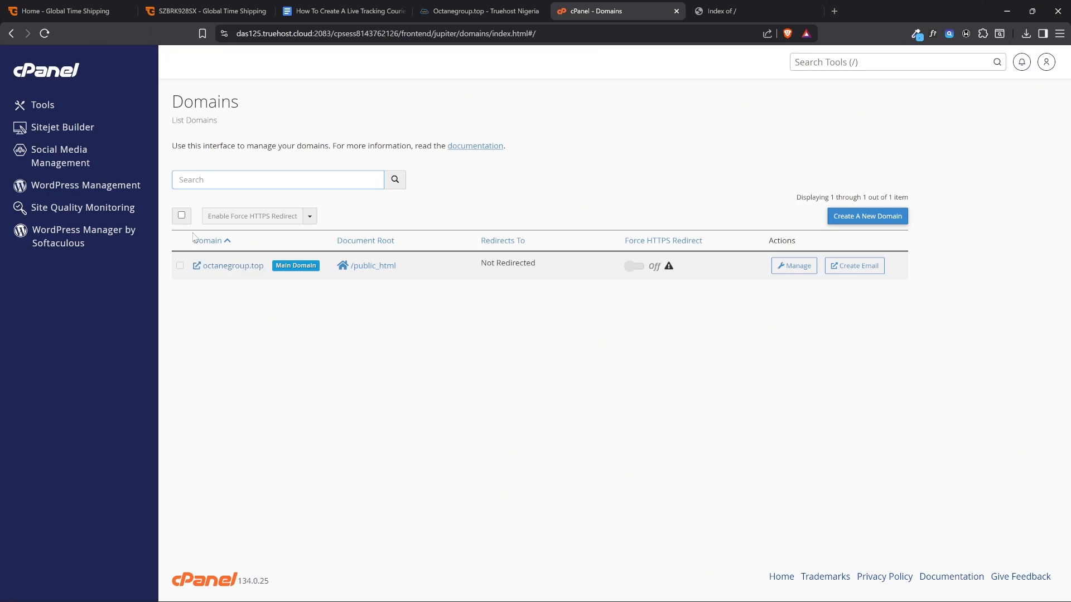
click(363, 268)
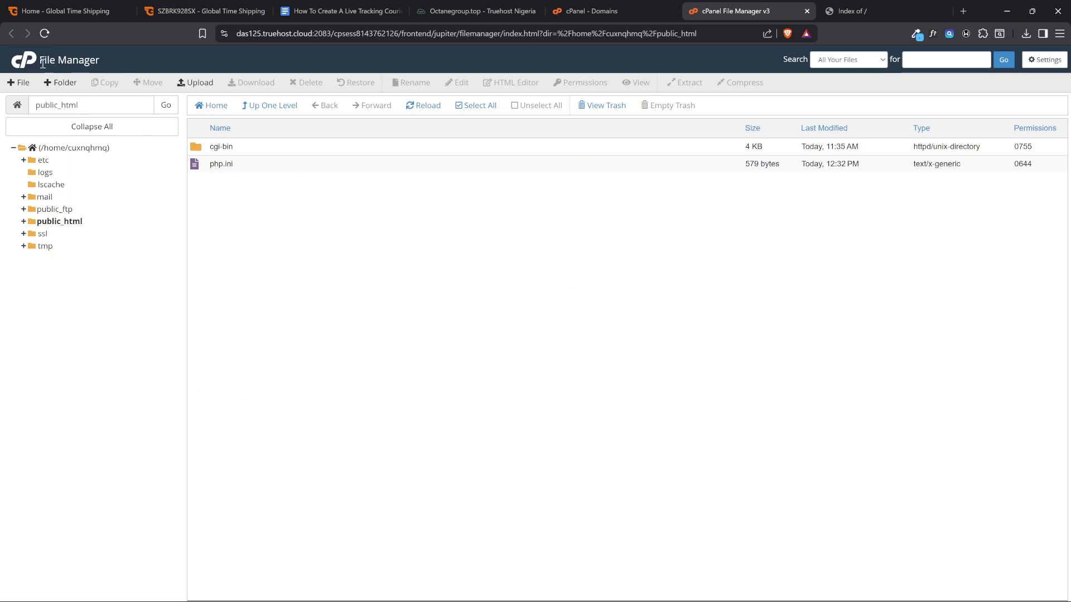
Set the File Manager preferences to show hidden files and disable character encoding verification dialogs, and save them
drag(40, 63, 116, 65)
click(1044, 59)
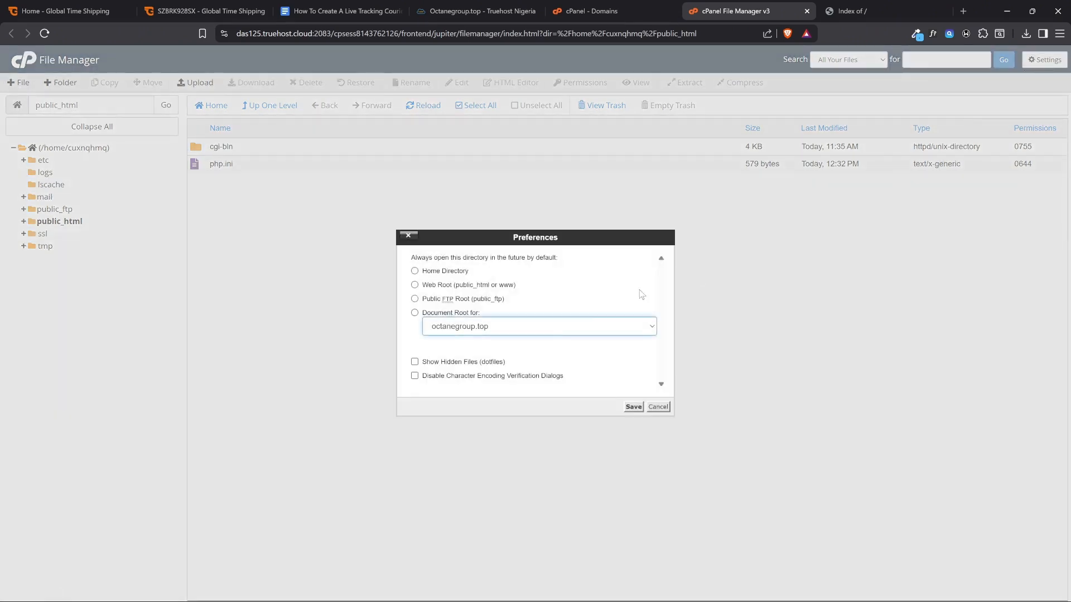
click(458, 364)
click(446, 378)
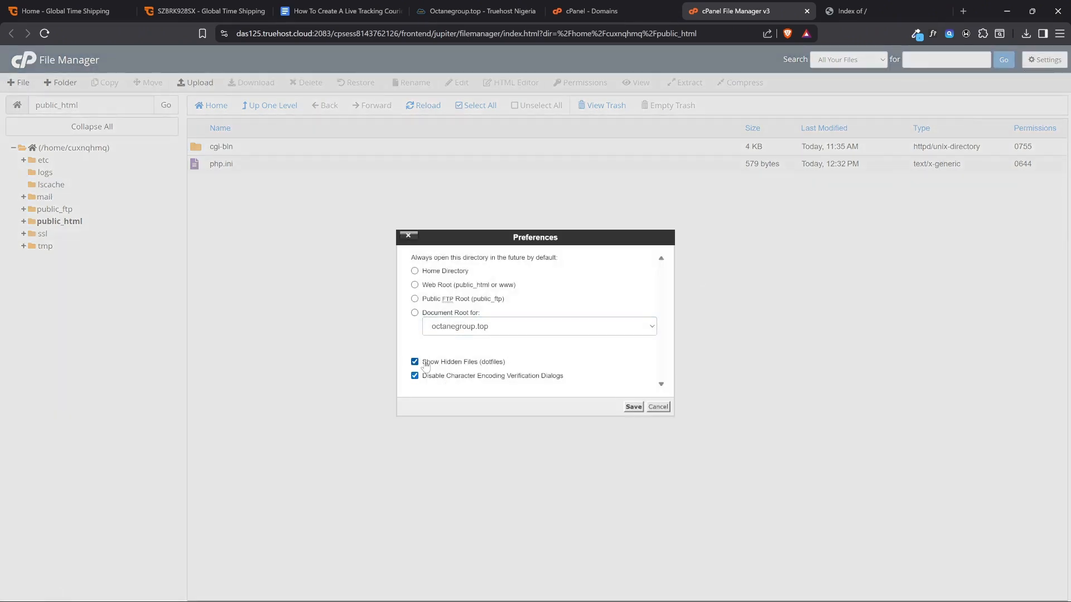
click(633, 406)
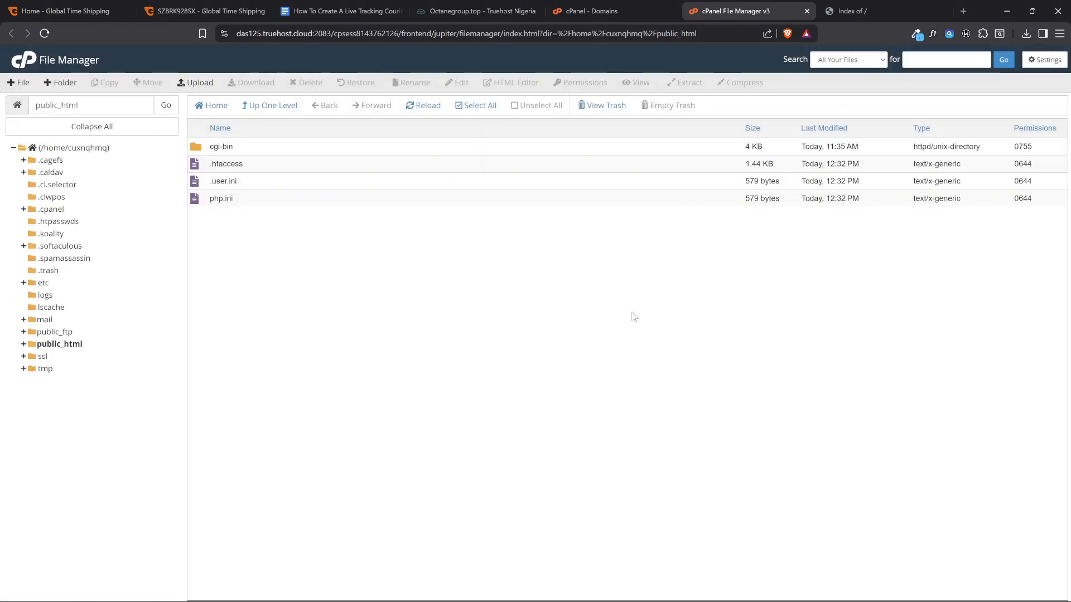
Highlight the guide's instruction to upload template files in the website folder, and open the file upload page for public_html
click(340, 11)
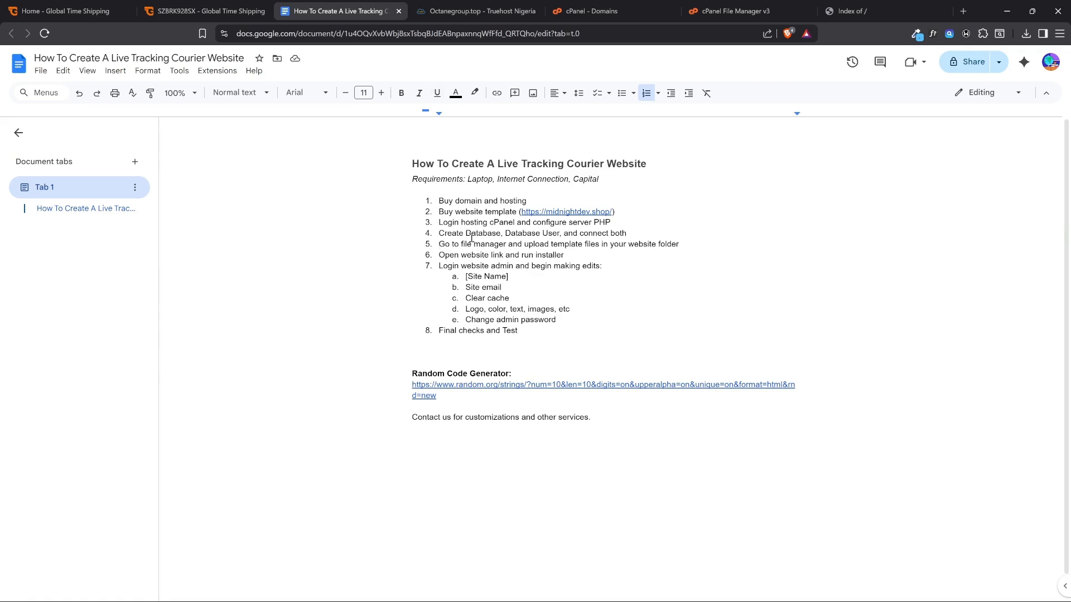
drag(523, 246, 683, 246)
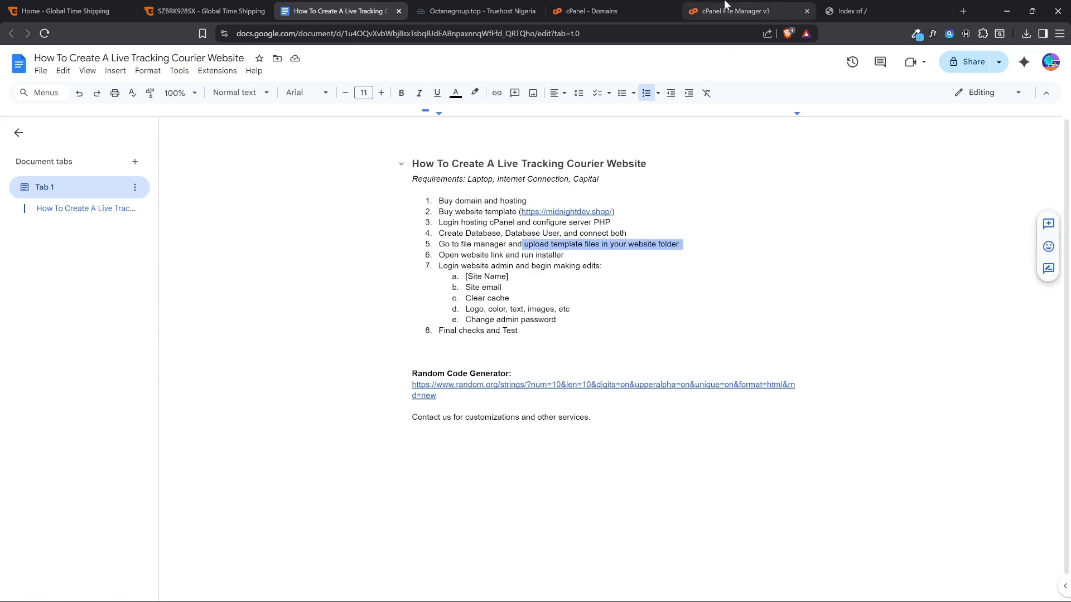
click(730, 11)
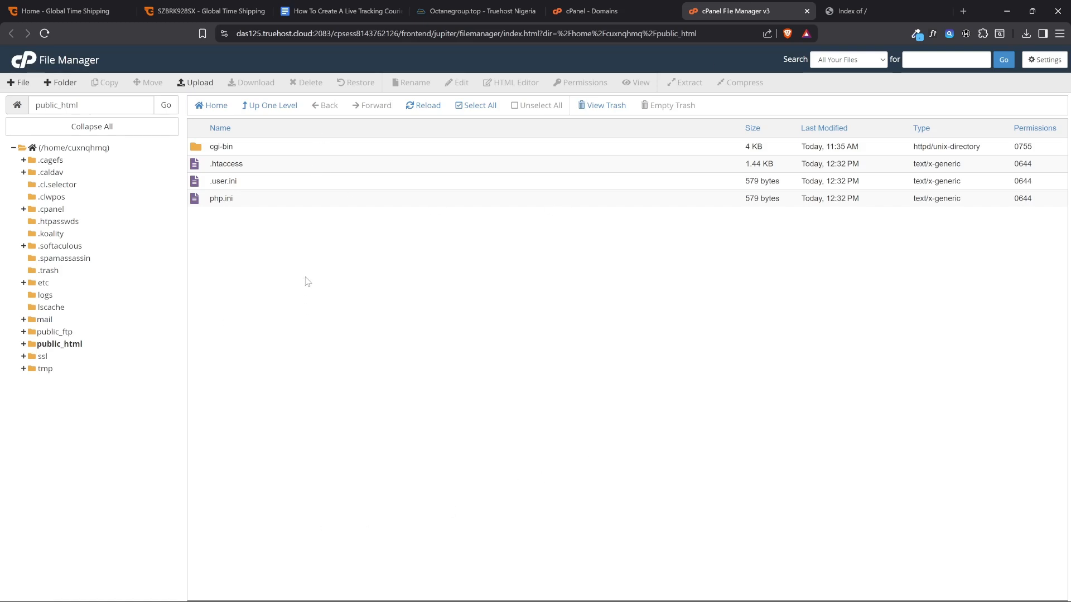
click(196, 83)
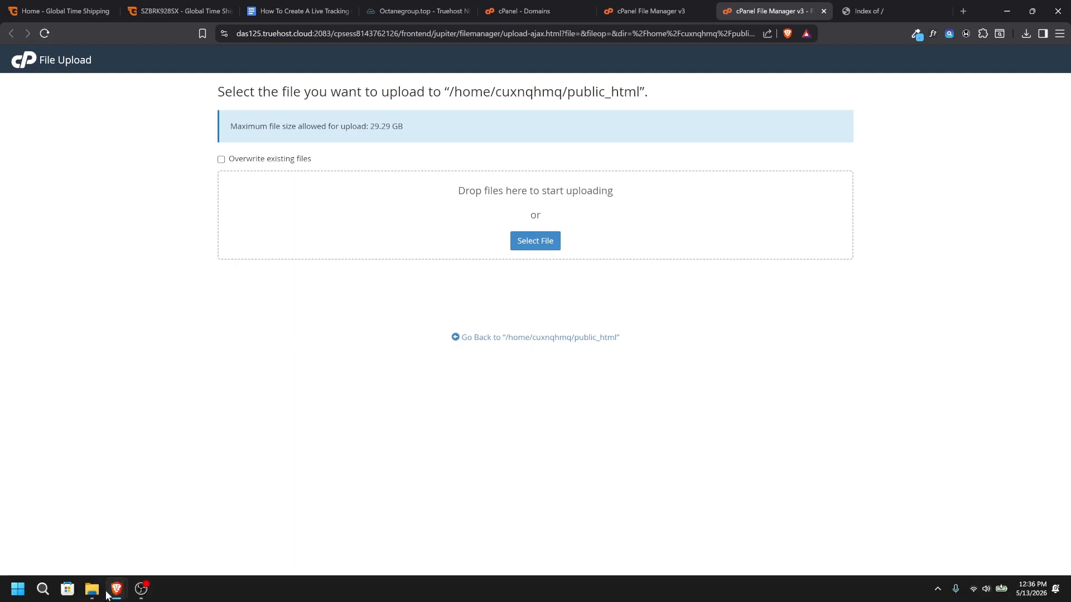
In File Explorer, extract the SwiftRoute Logistics ZIP archive in the Midnight Dev folder to its own SwiftRoute Logistics folder
click(92, 588)
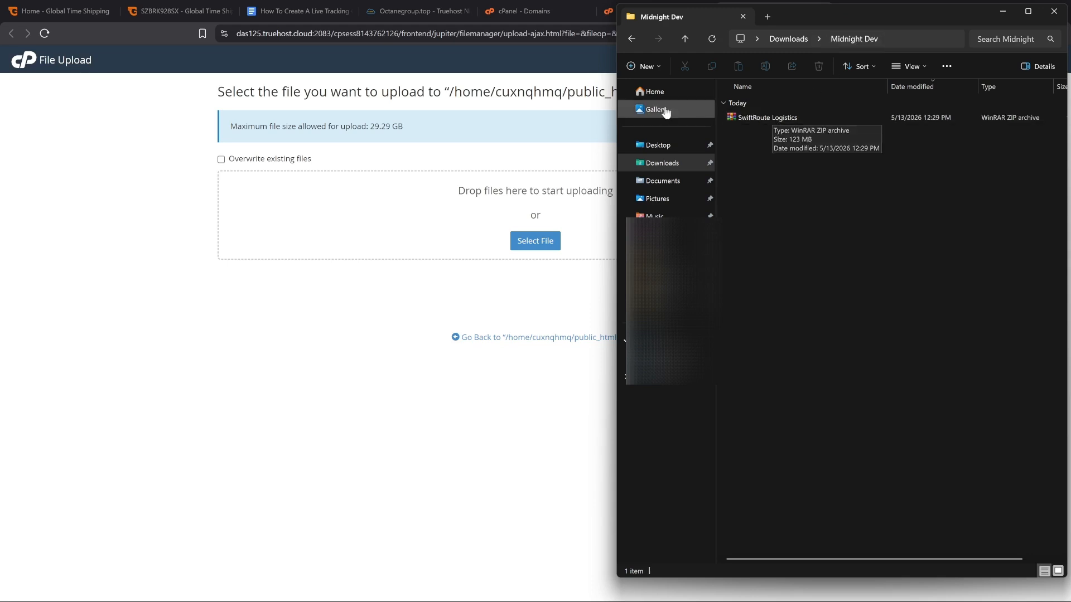
click(769, 119)
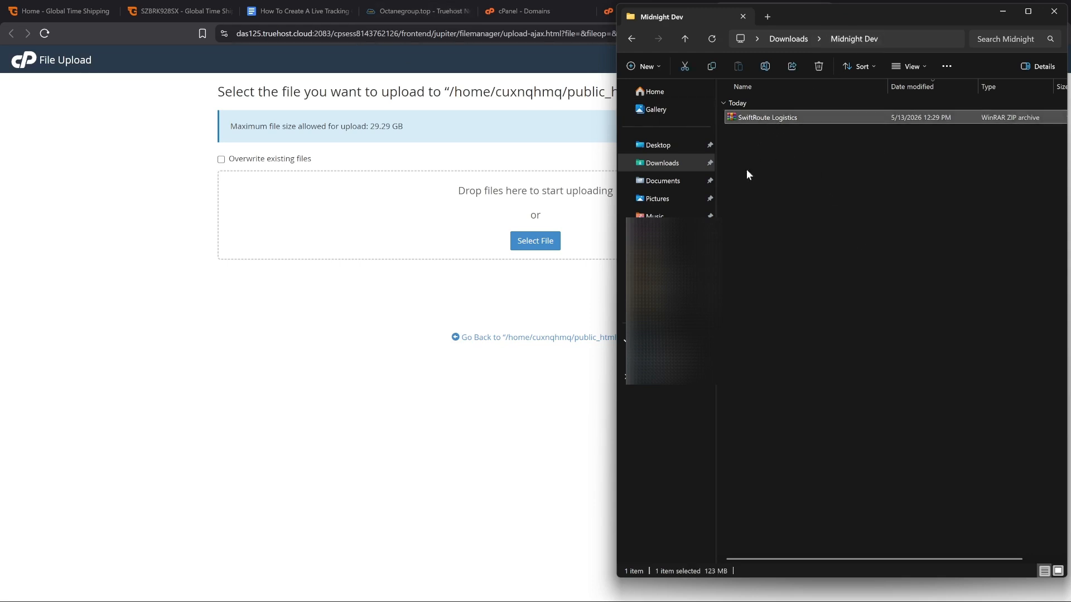
right_click(737, 118)
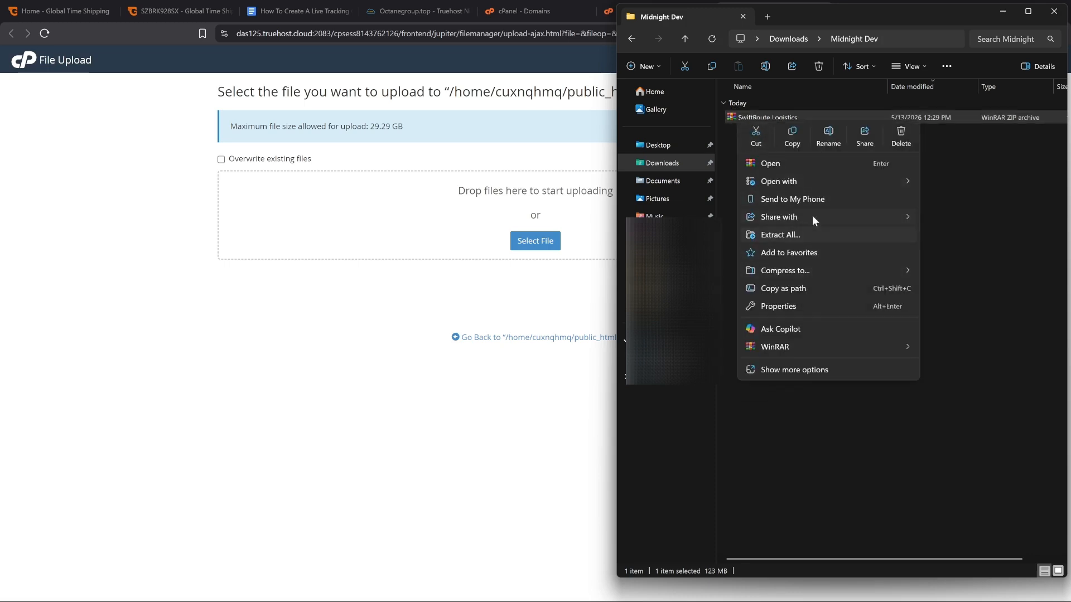
click(734, 121)
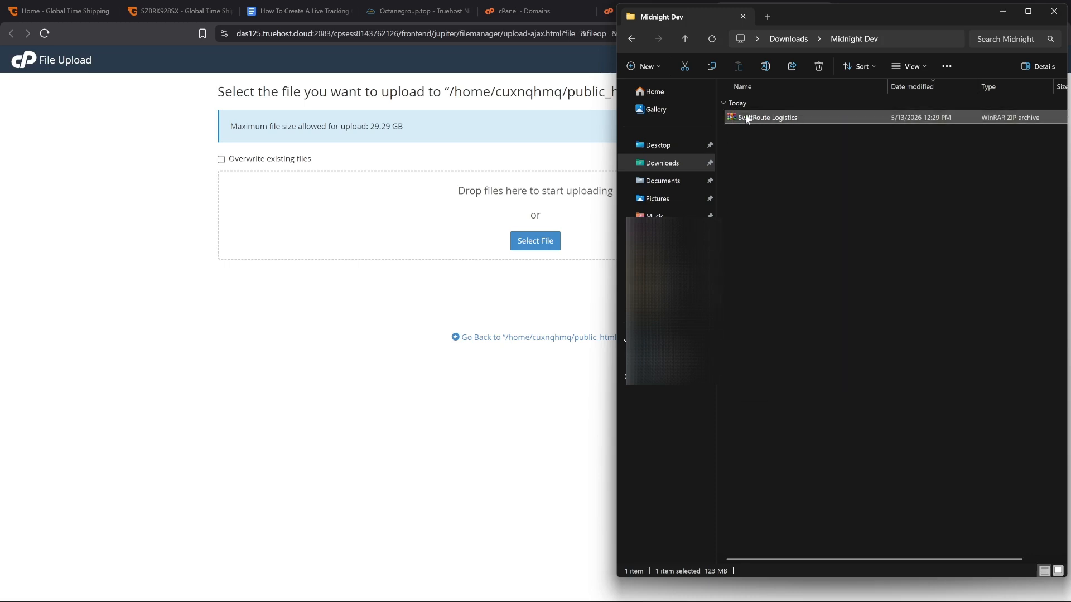
right_click(748, 118)
mouse_move(788, 346)
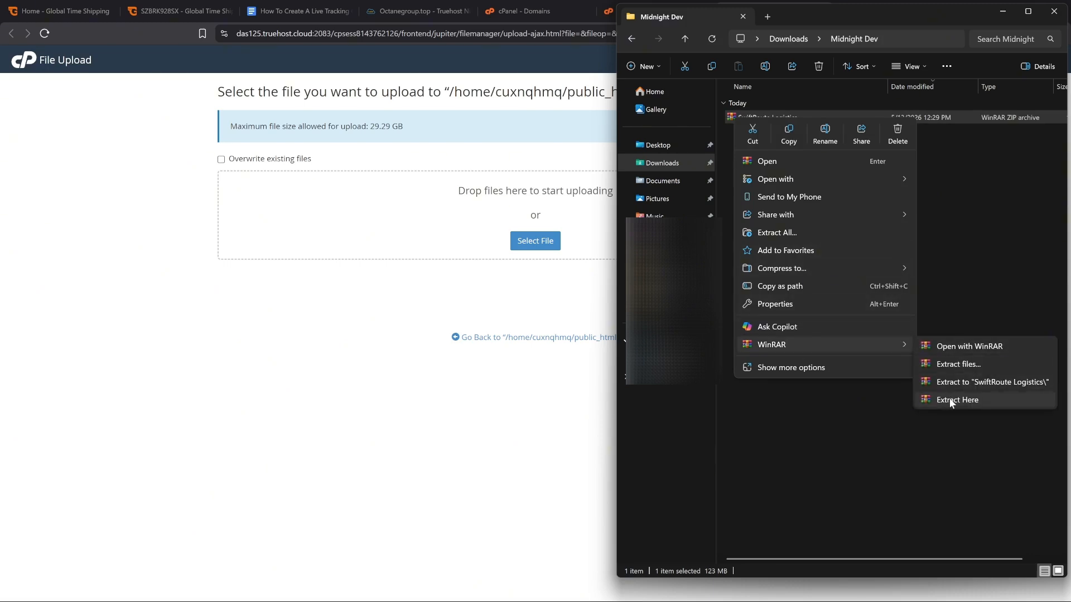
click(954, 383)
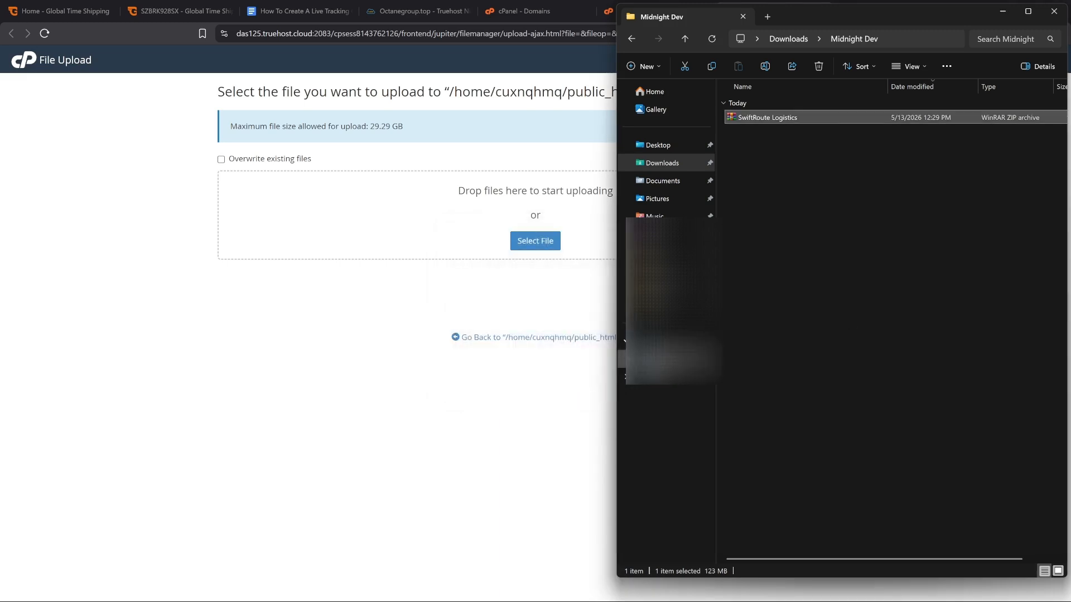
Open the Template Files folder inside the extracted SwiftRoute Logistics folders, rechecking the guide's upload instruction in the Google Doc along the way
double_click(771, 134)
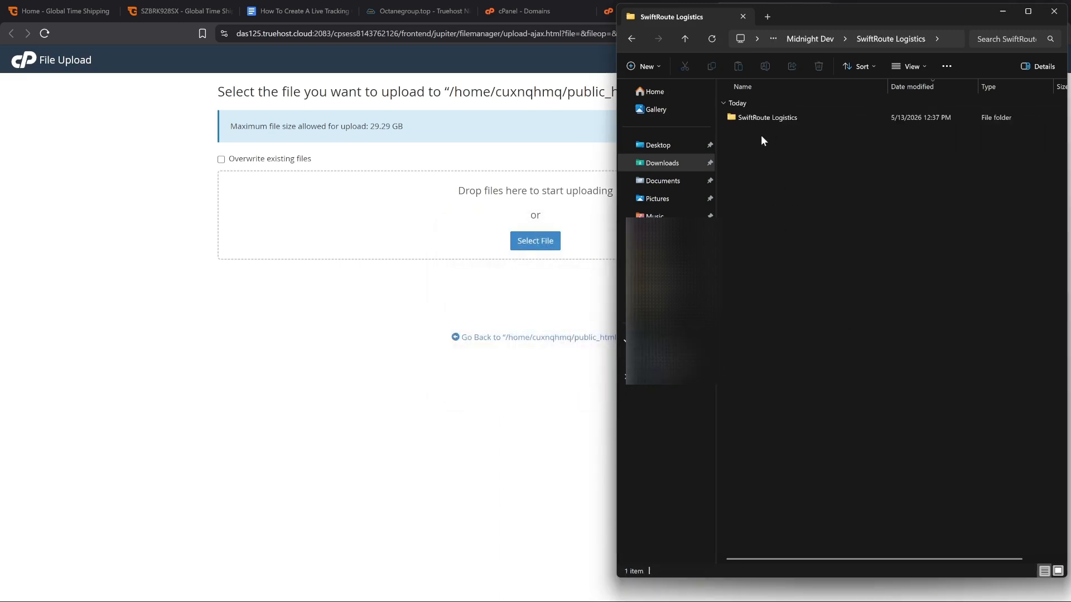
double_click(747, 118)
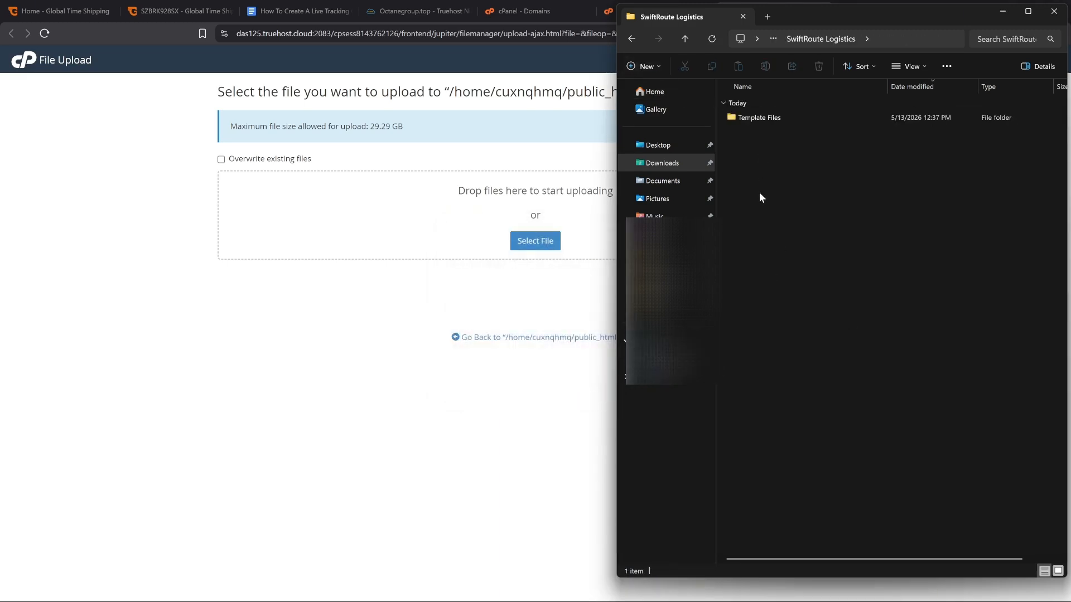
click(298, 11)
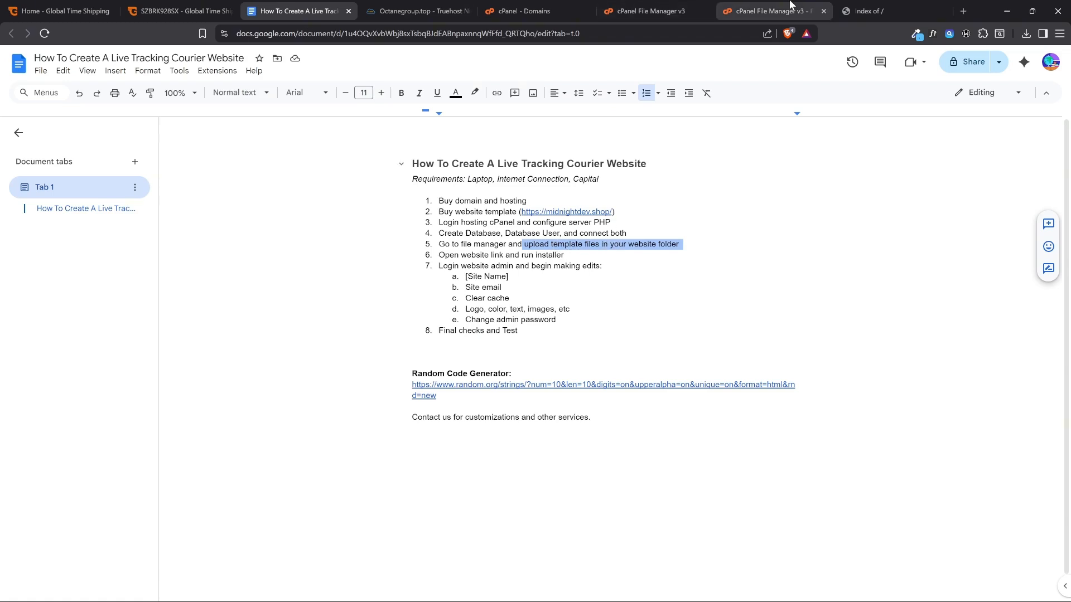
click(775, 11)
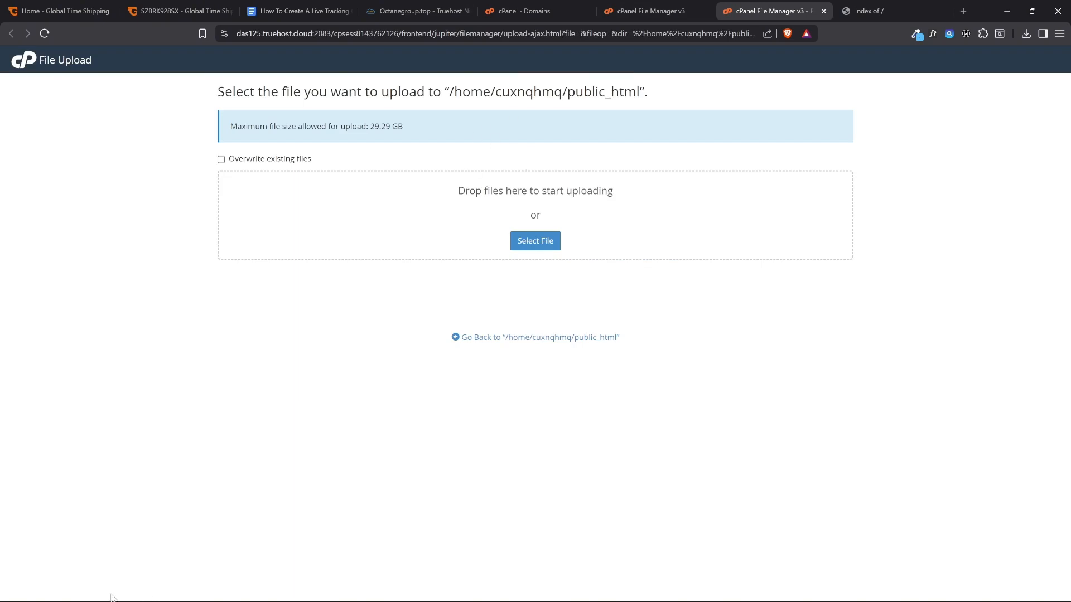
click(90, 590)
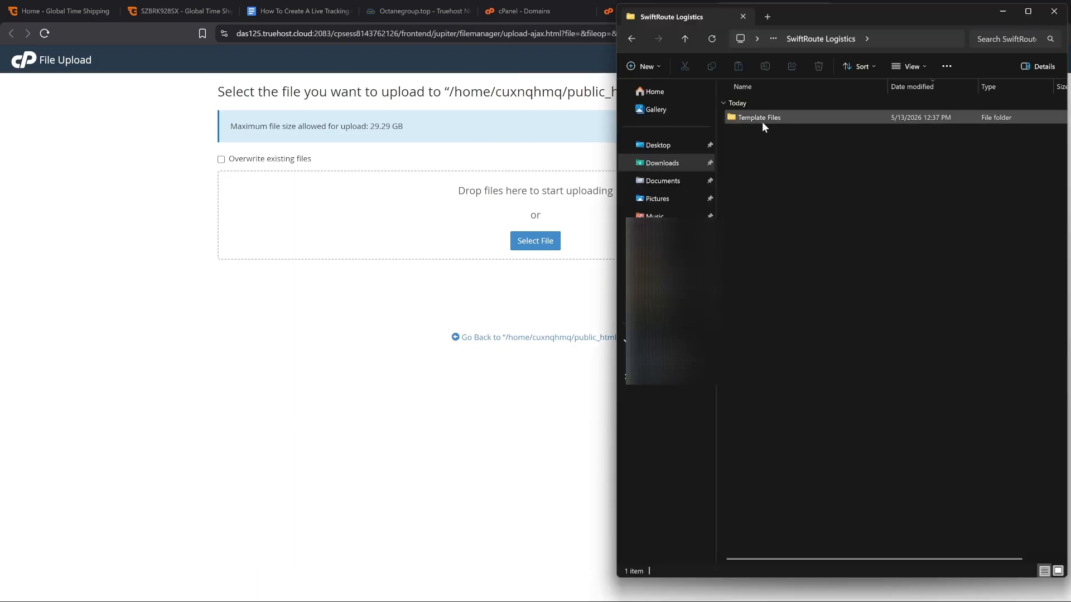
double_click(746, 118)
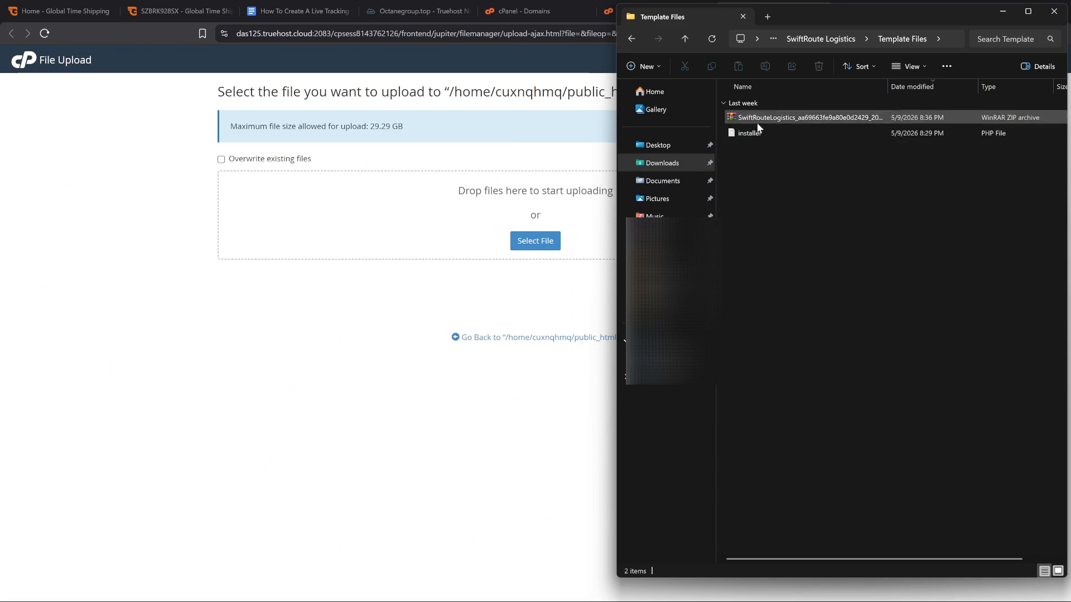
Upload the SwiftRouteLogistics ZIP archive and the installer PHP file from Template Files to public_html
click(761, 133)
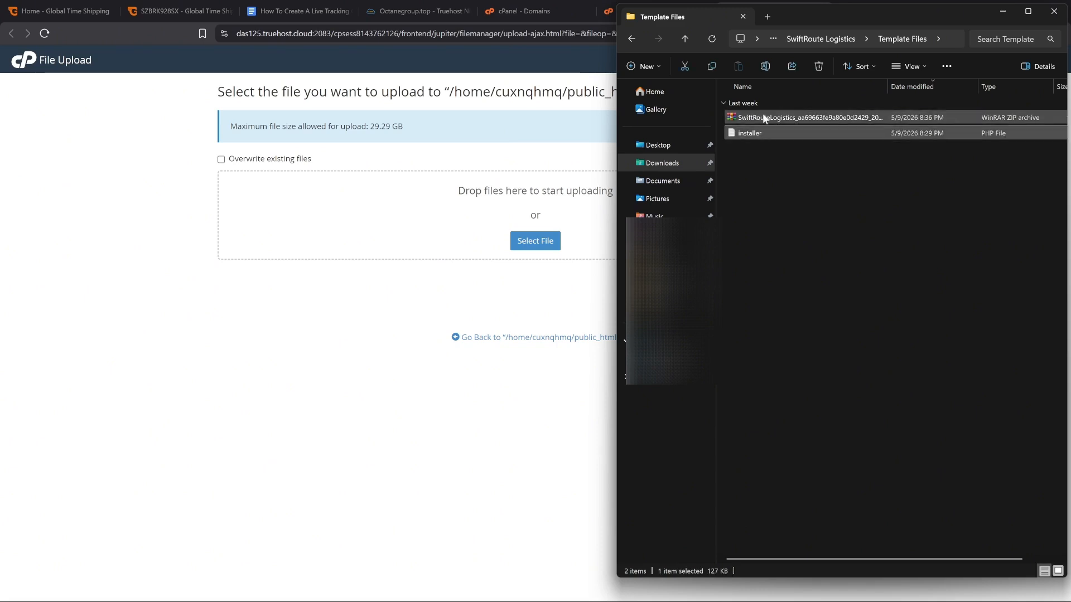
click(762, 117)
ctrl+click(759, 133)
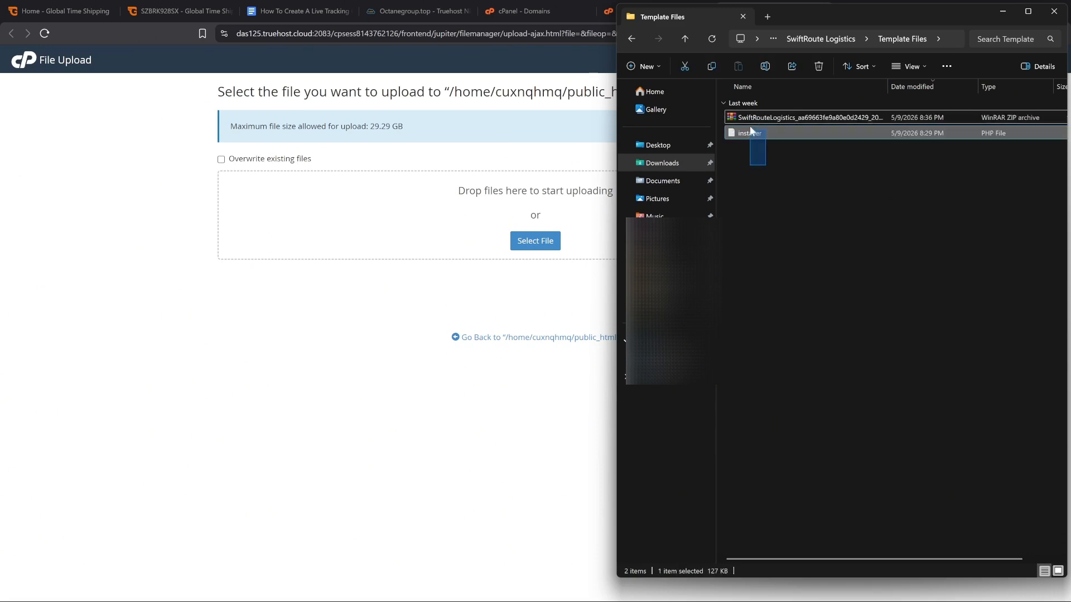
drag(773, 121, 454, 231)
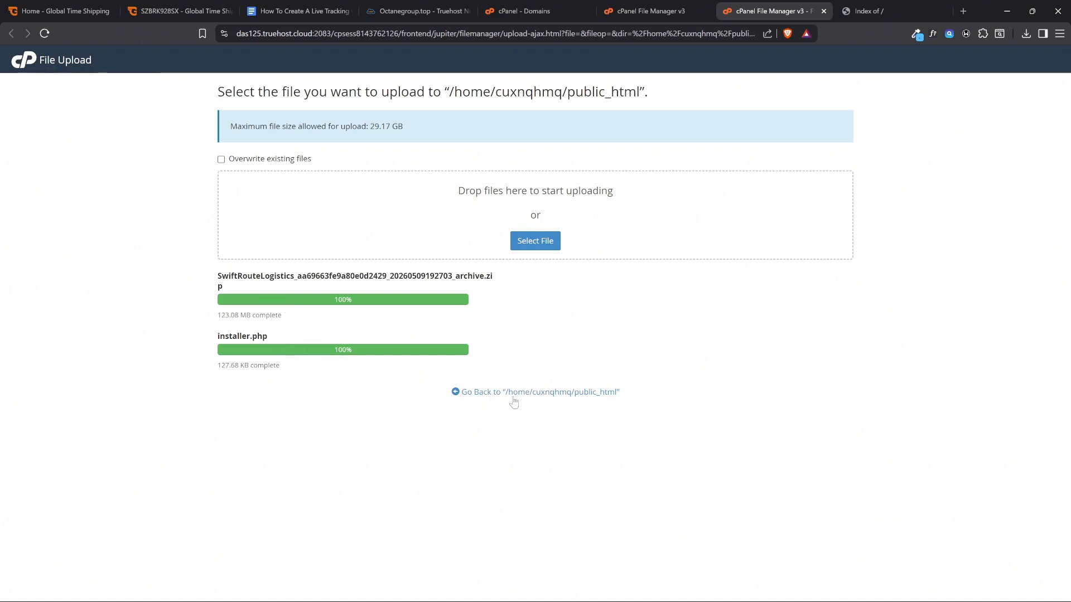
Return to the public_html listing, close the older File Manager tab, and point out the uploaded archive and installer.php
click(456, 391)
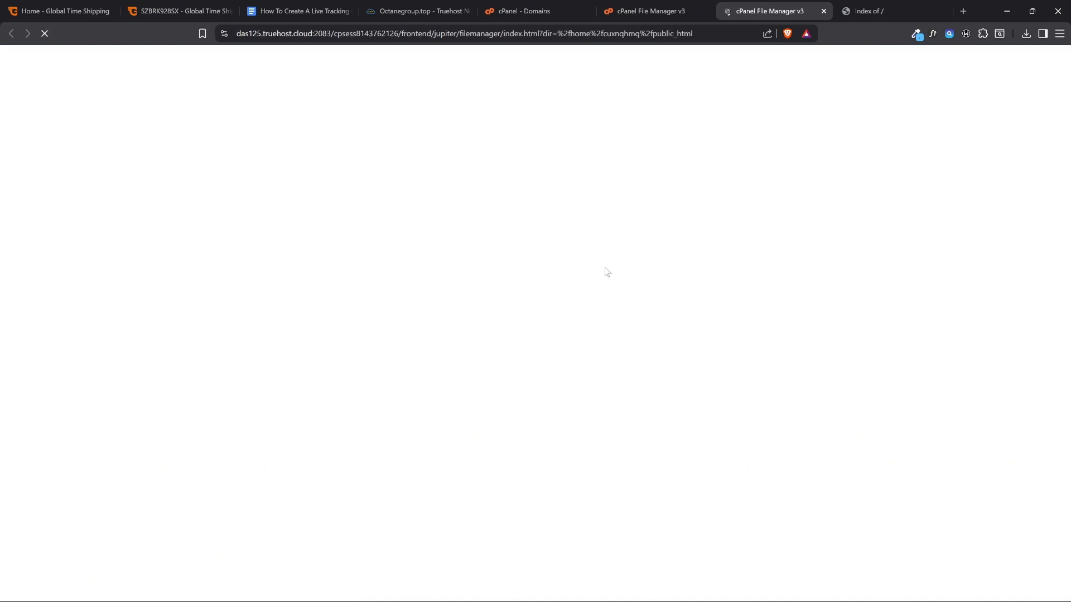
click(704, 11)
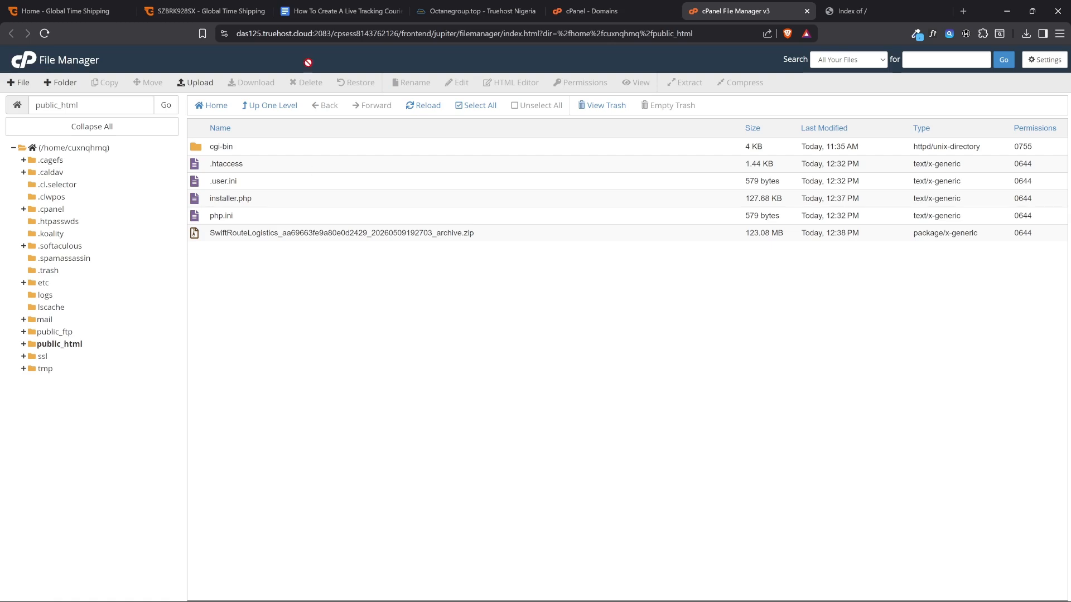
click(246, 233)
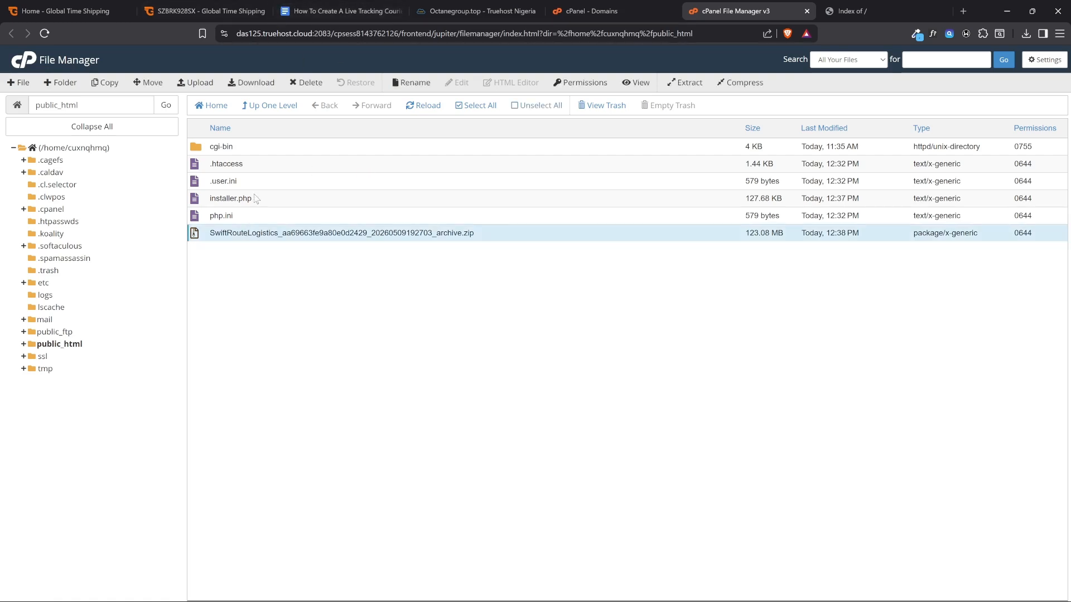
click(256, 199)
click(253, 230)
Check the guide's instruction to open the website link and run the installer, and reload octanegroup.top
click(337, 10)
click(565, 255)
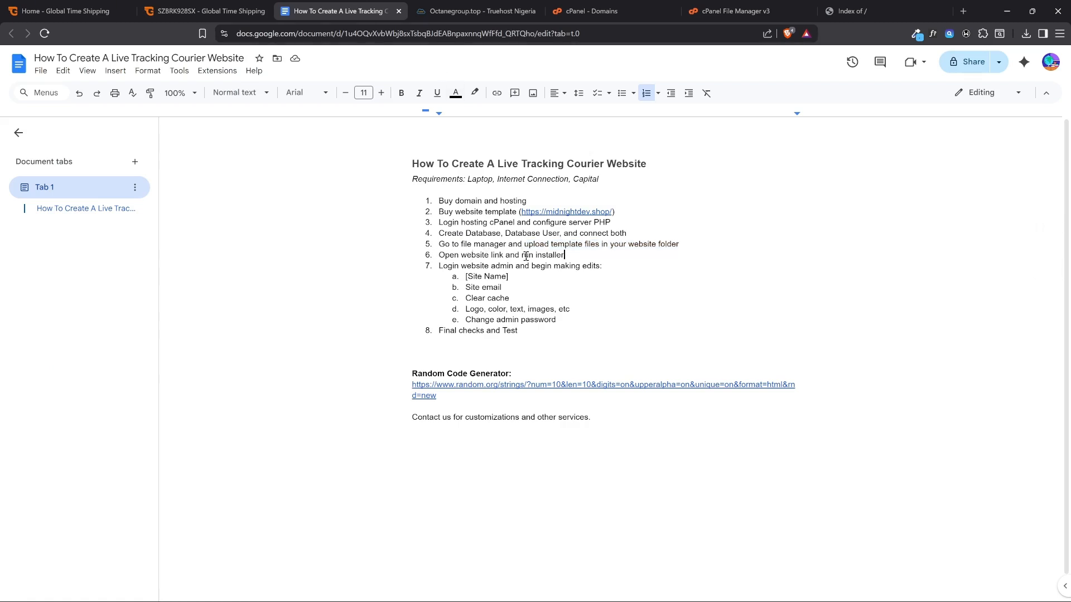
click(853, 10)
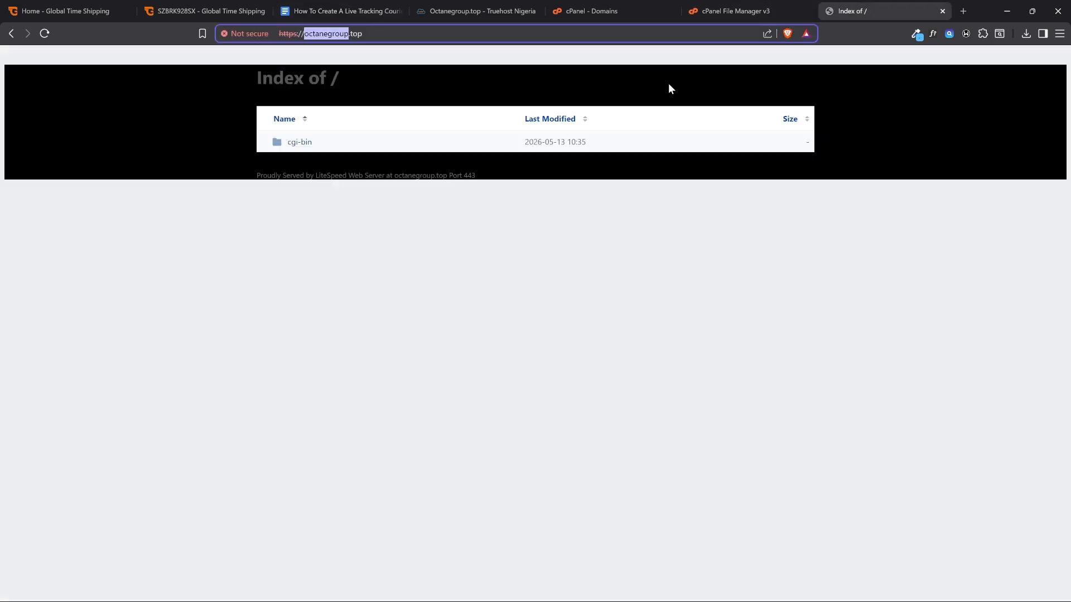
click(312, 35)
click(45, 34)
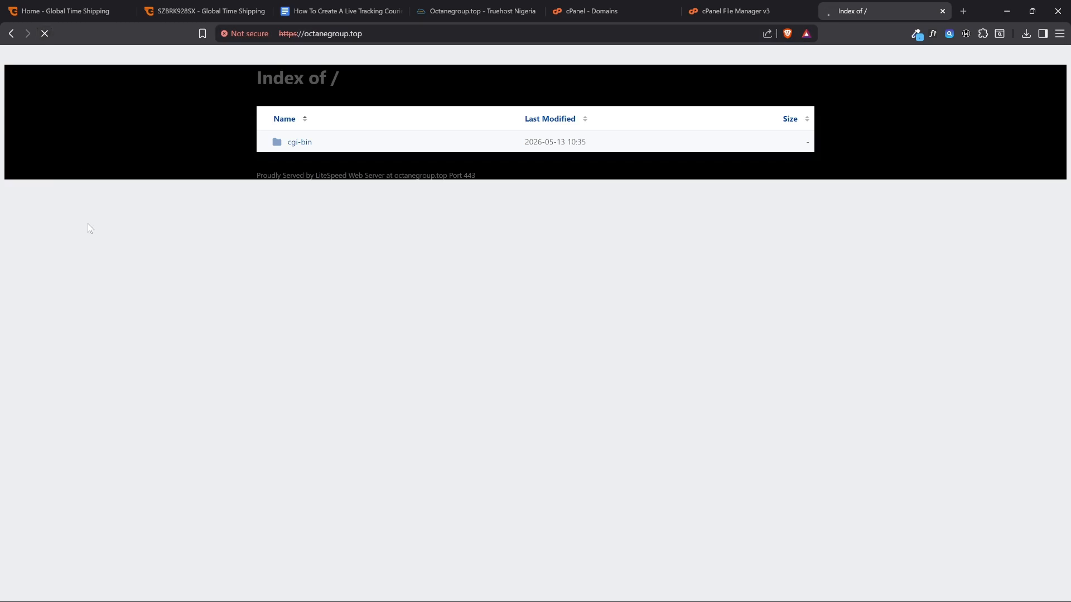
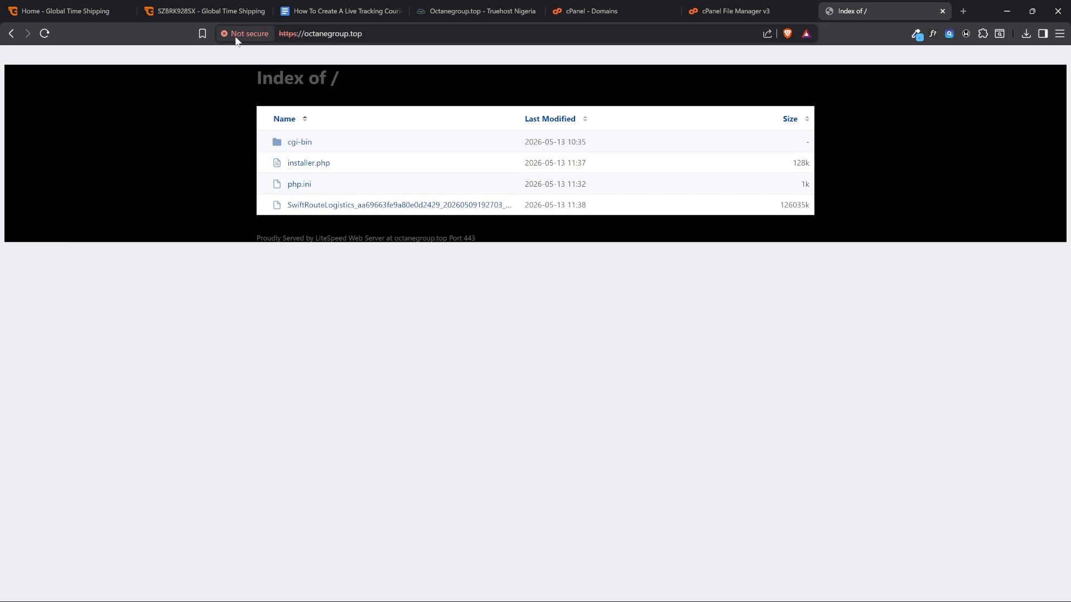
Switch back to cPanel, search its tools for "ssl", and open SSL/TLS Certificates
click(578, 6)
click(59, 73)
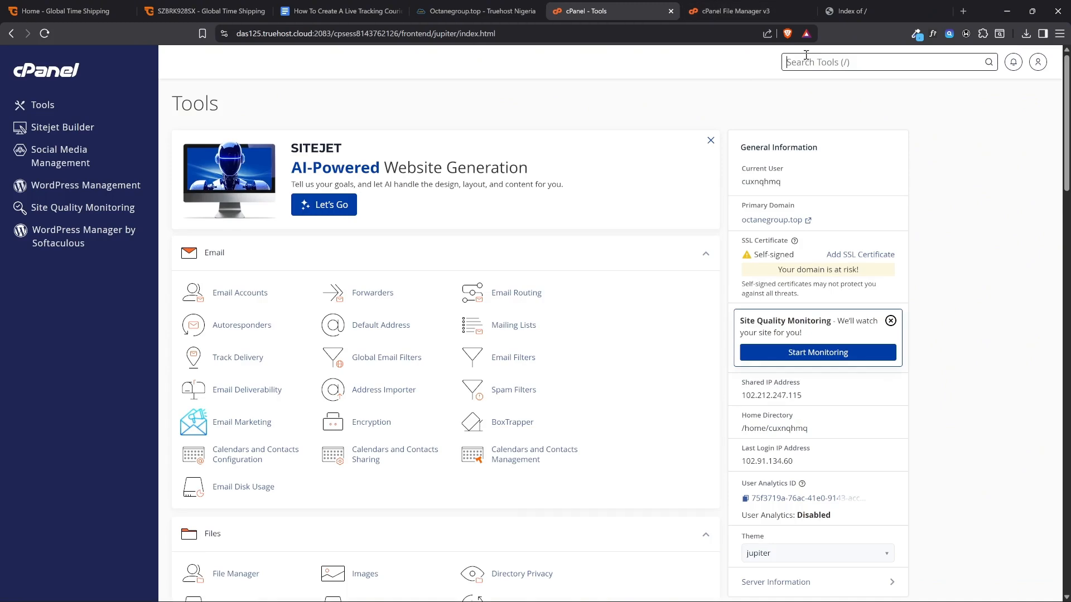
text(ssl)
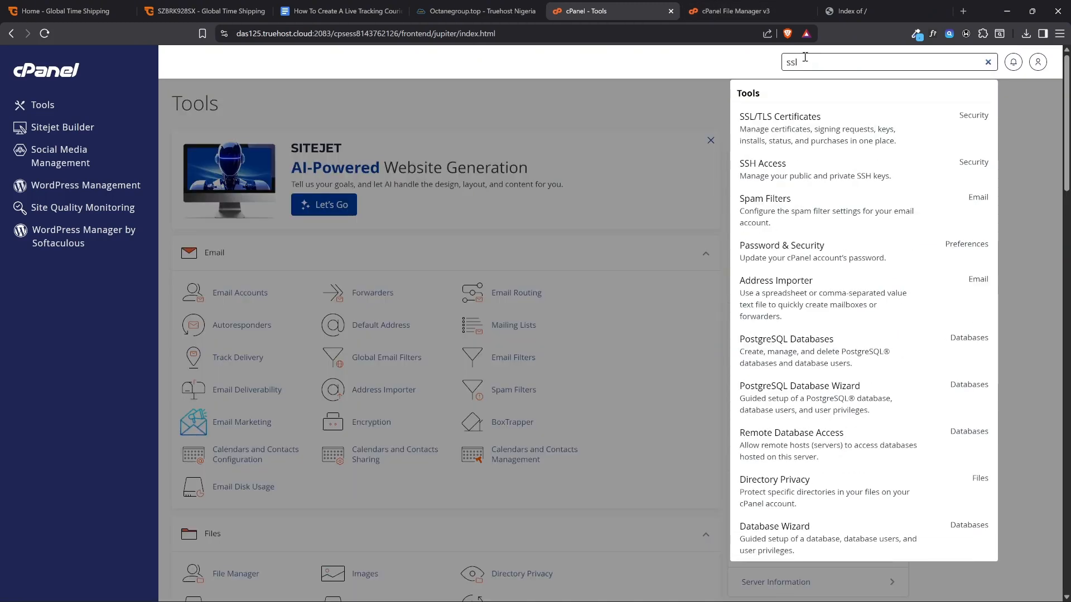
click(769, 123)
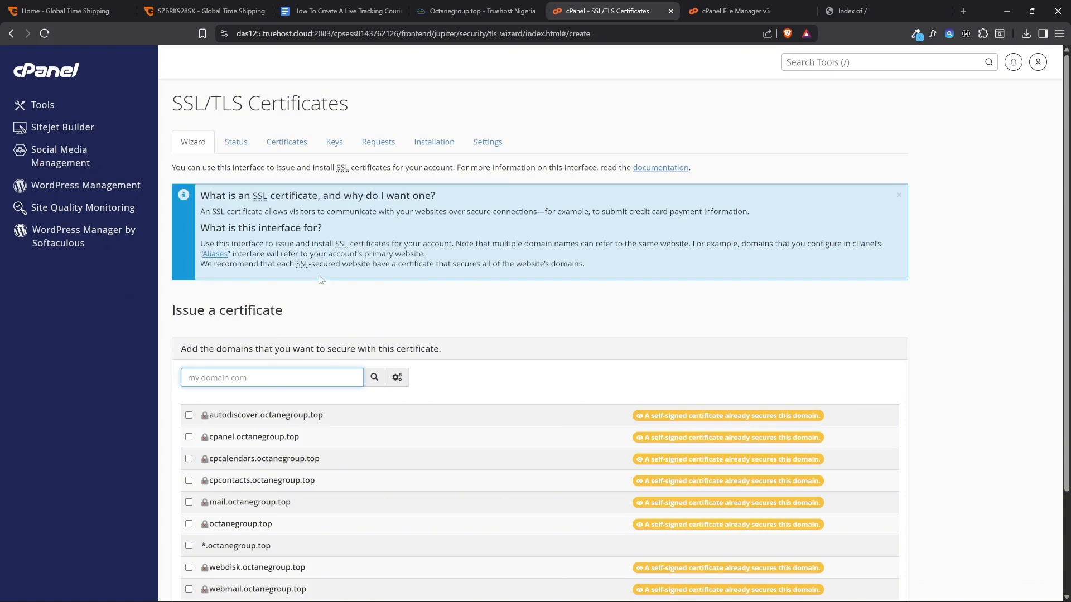
Select all the listed octanegroup.top domains for the new certificate, including the wildcard *.octanegroup.top
scroll(424, 302, down, 3)
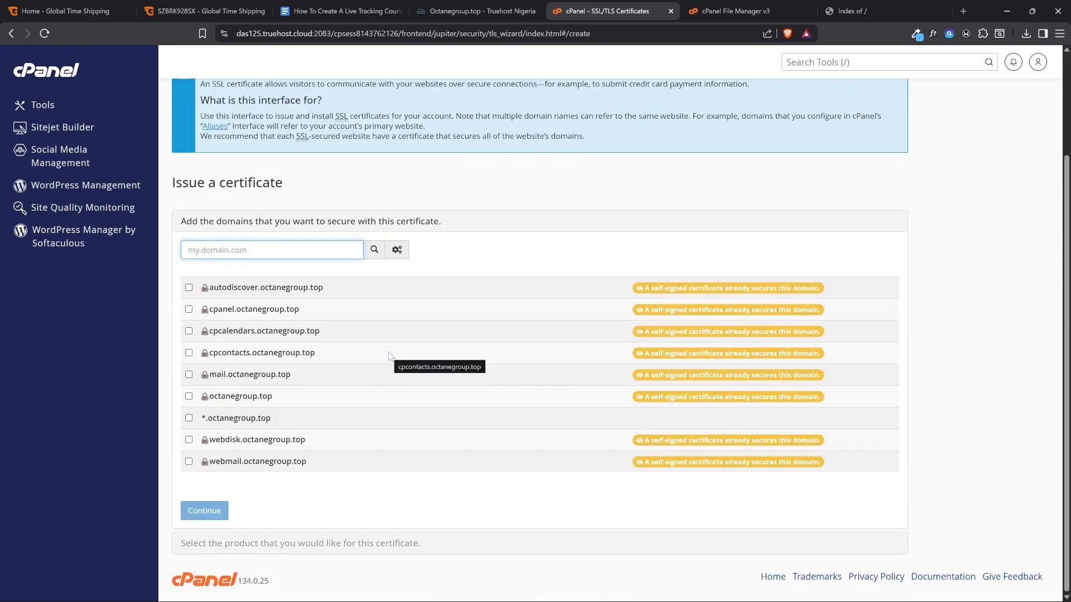
scroll(393, 348, up, 3)
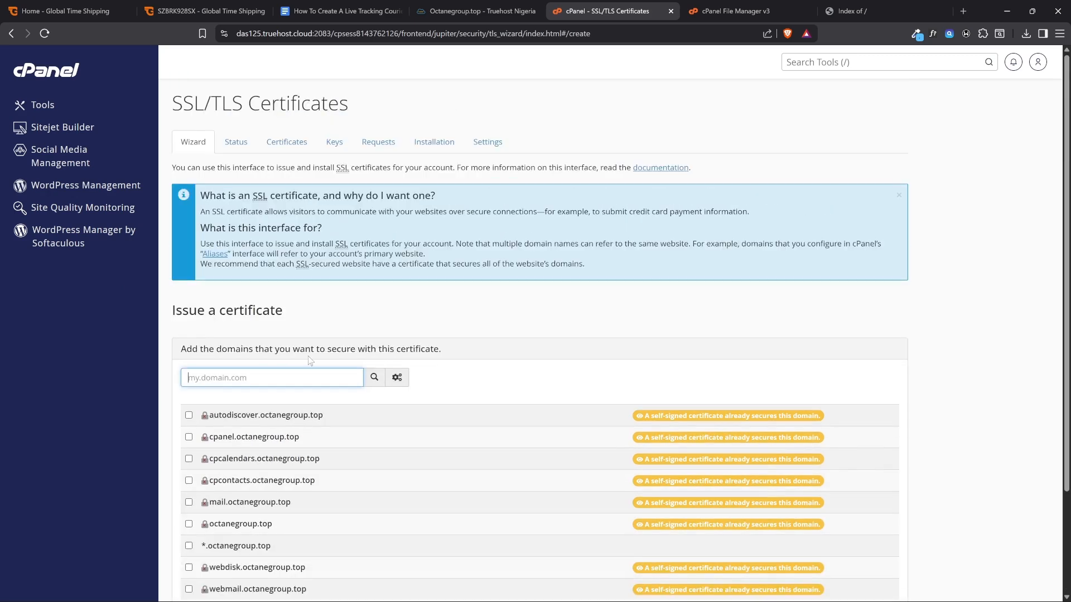
scroll(242, 307, down, 3)
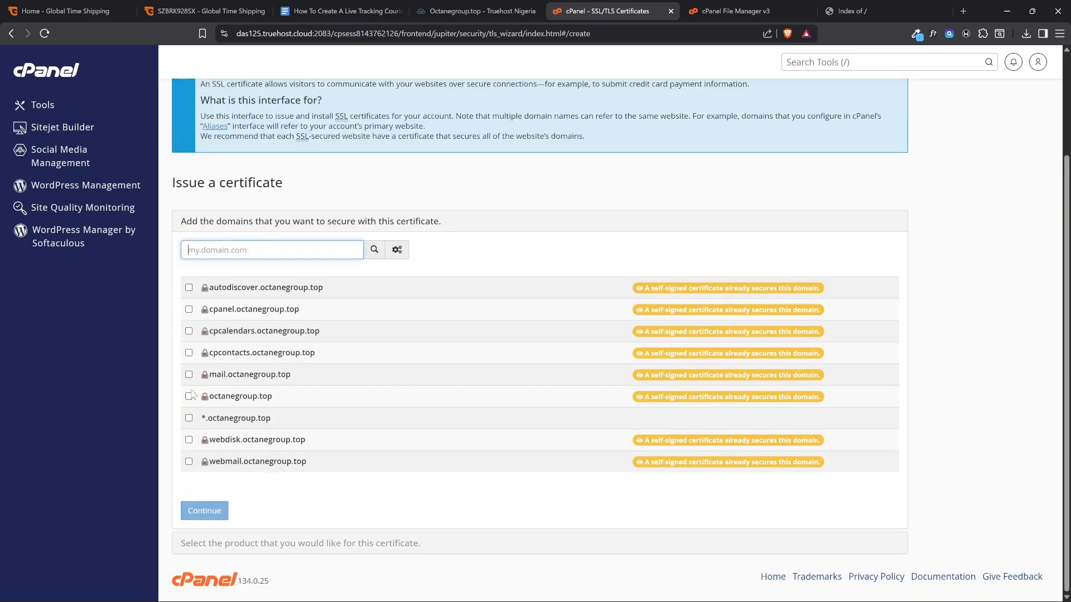
click(189, 288)
click(189, 396)
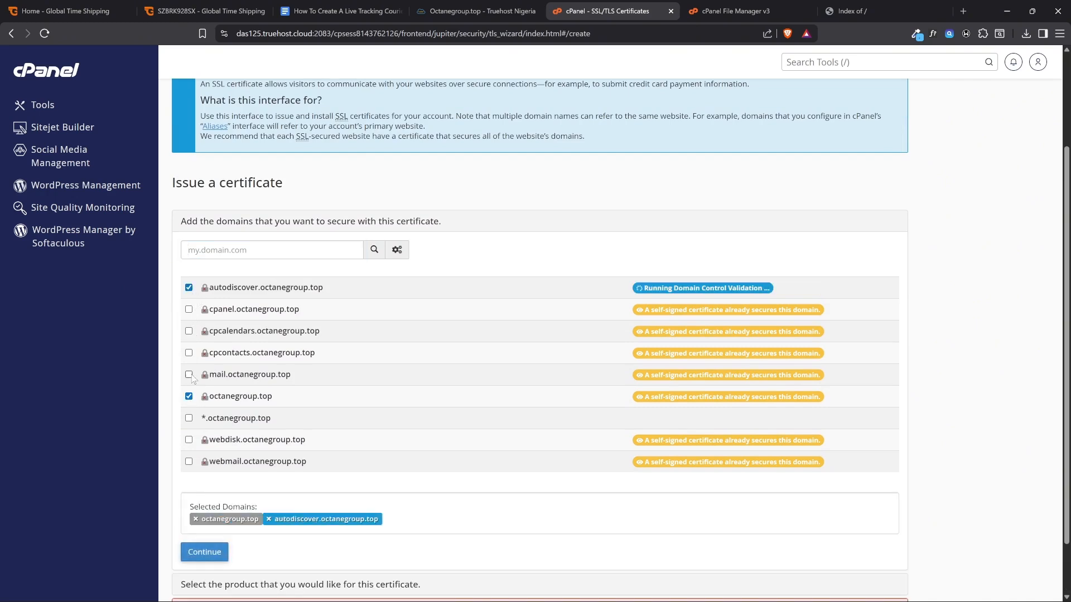
click(189, 375)
click(189, 353)
click(189, 332)
click(189, 309)
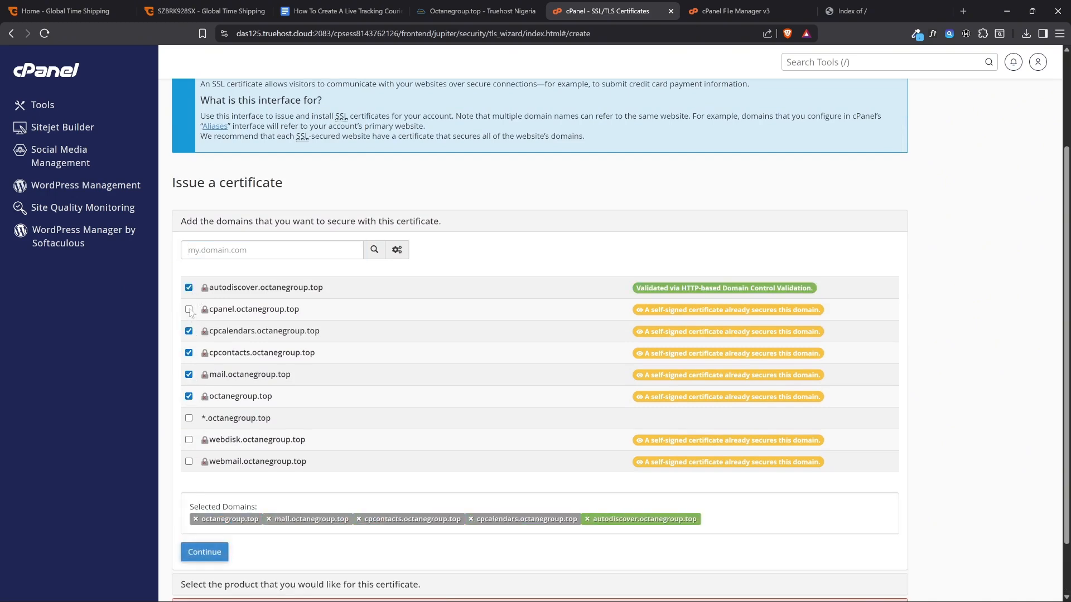
click(189, 440)
click(189, 462)
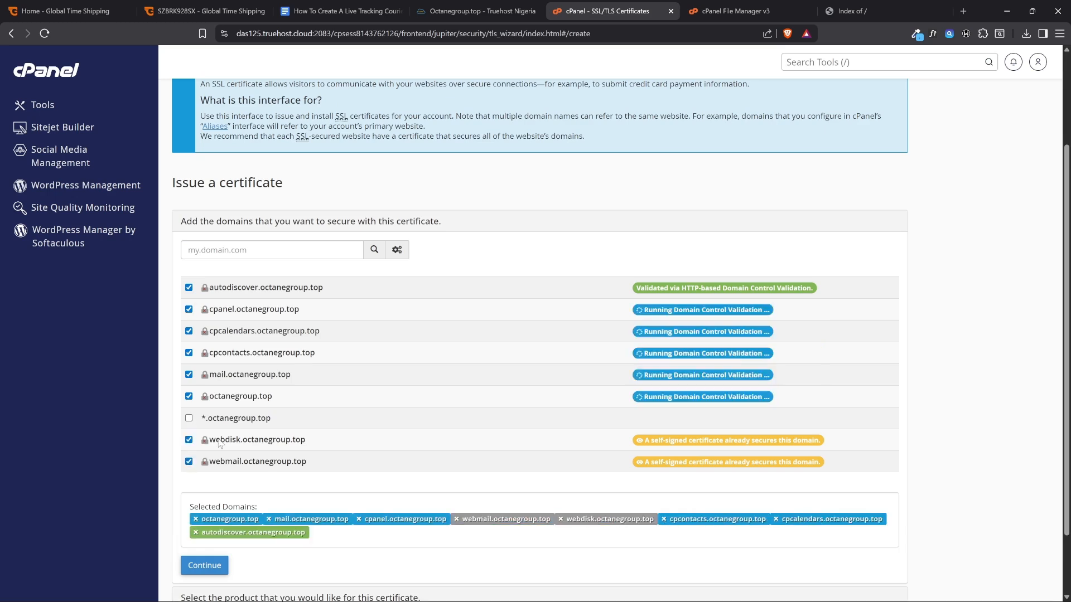
click(189, 419)
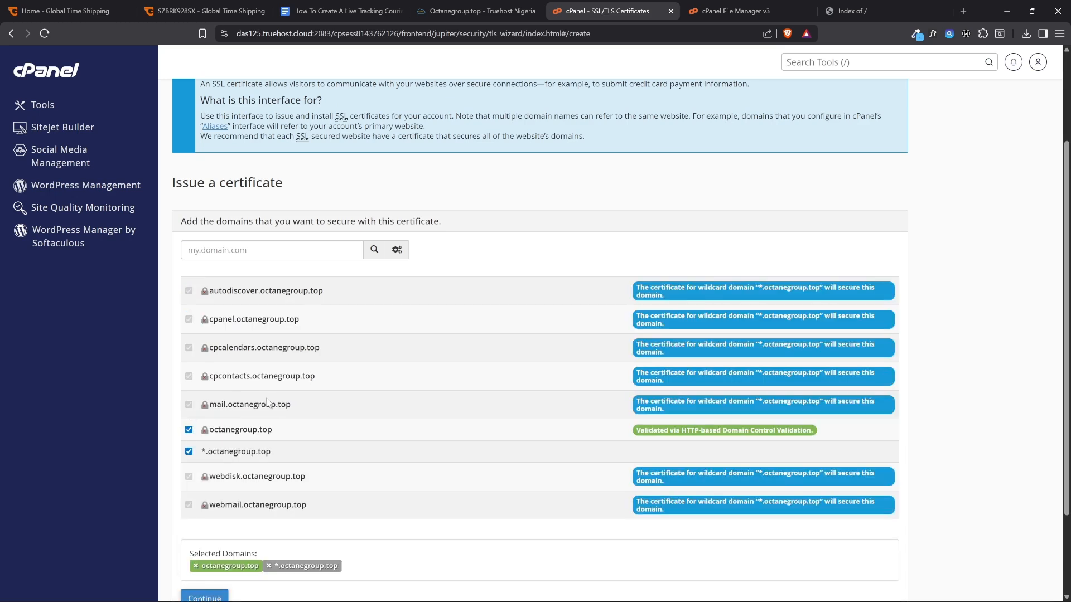
Recheck the selected octanegroup.top and wildcard domains, and continue to the certificate product selection
scroll(268, 403, down, 2)
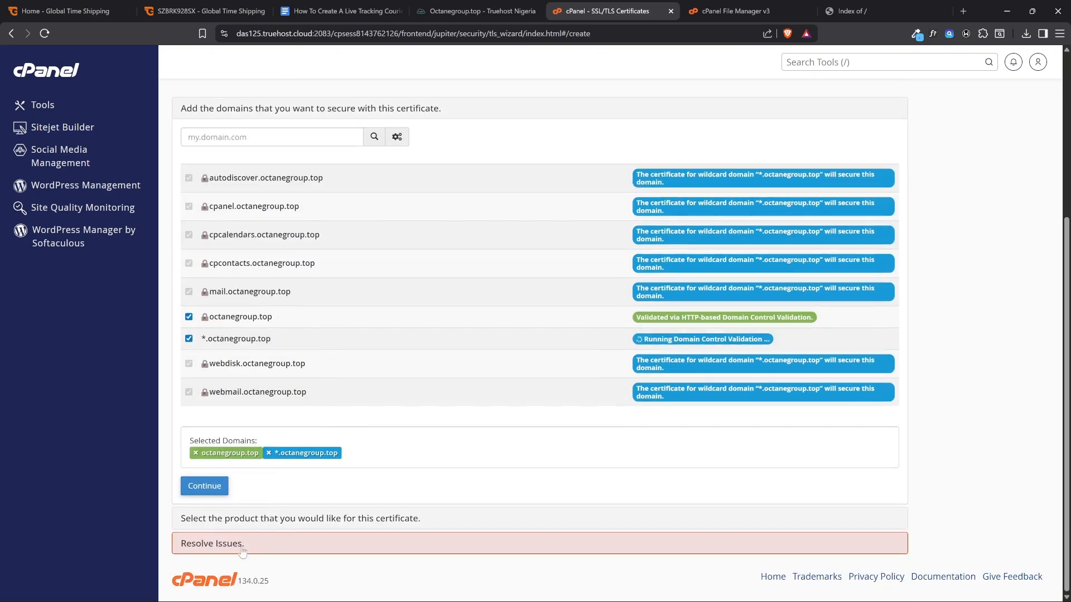
click(238, 525)
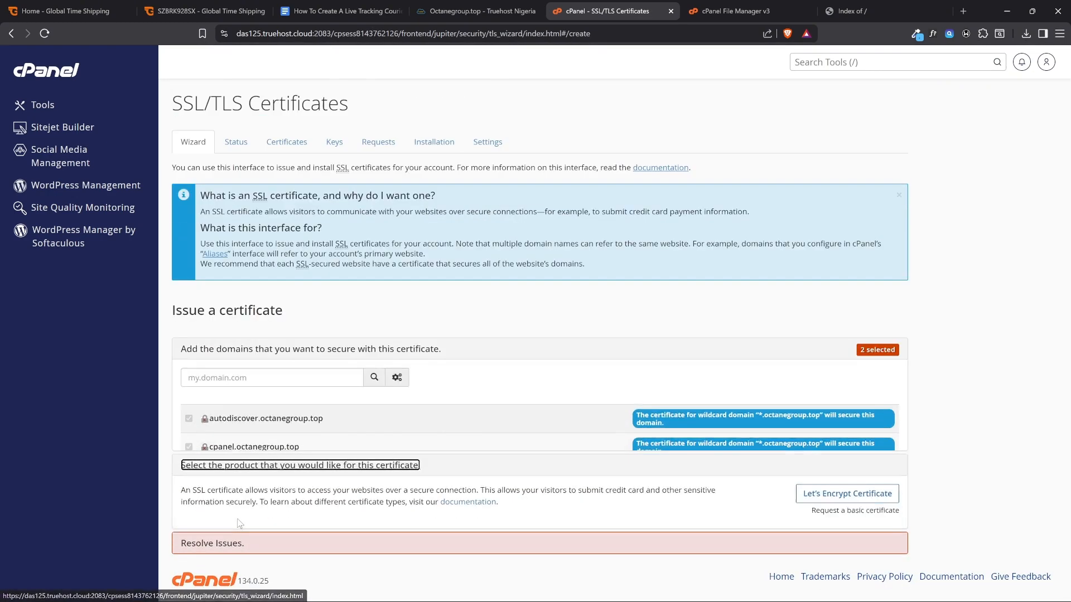
click(244, 351)
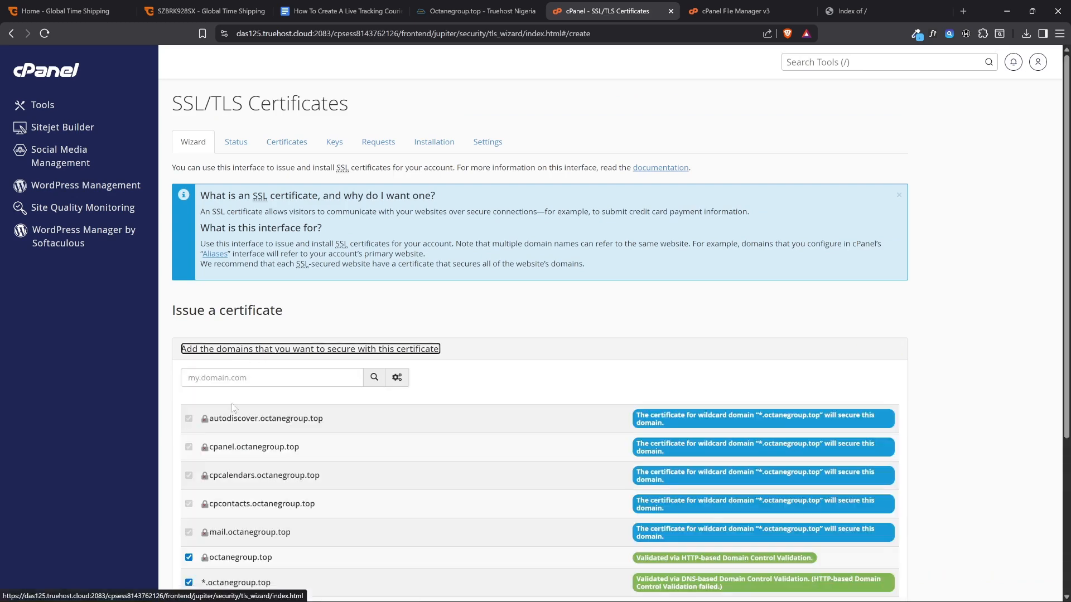
scroll(232, 403, down, 4)
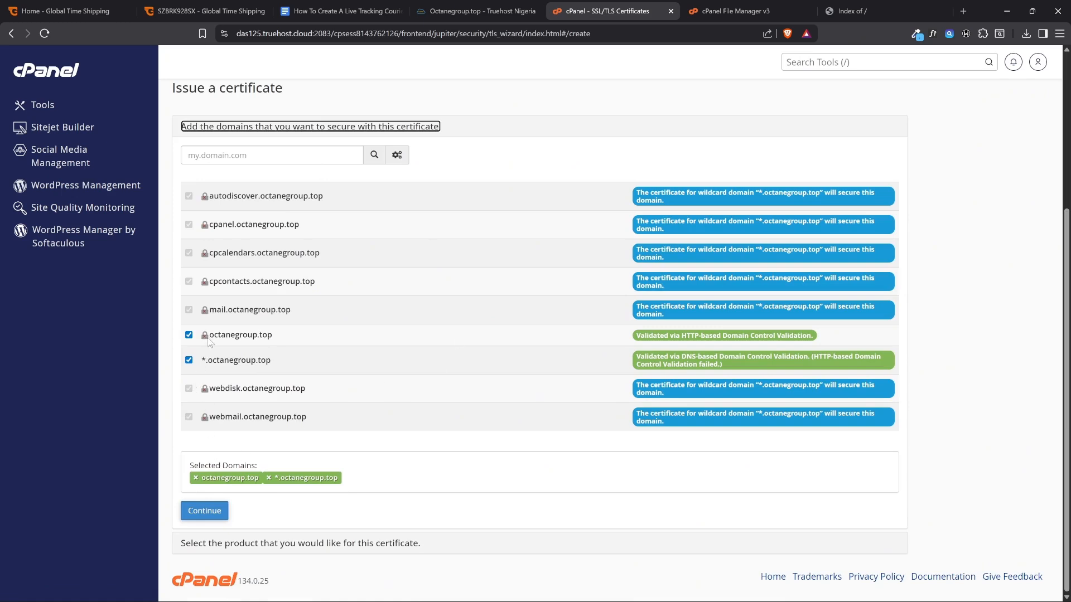
click(211, 512)
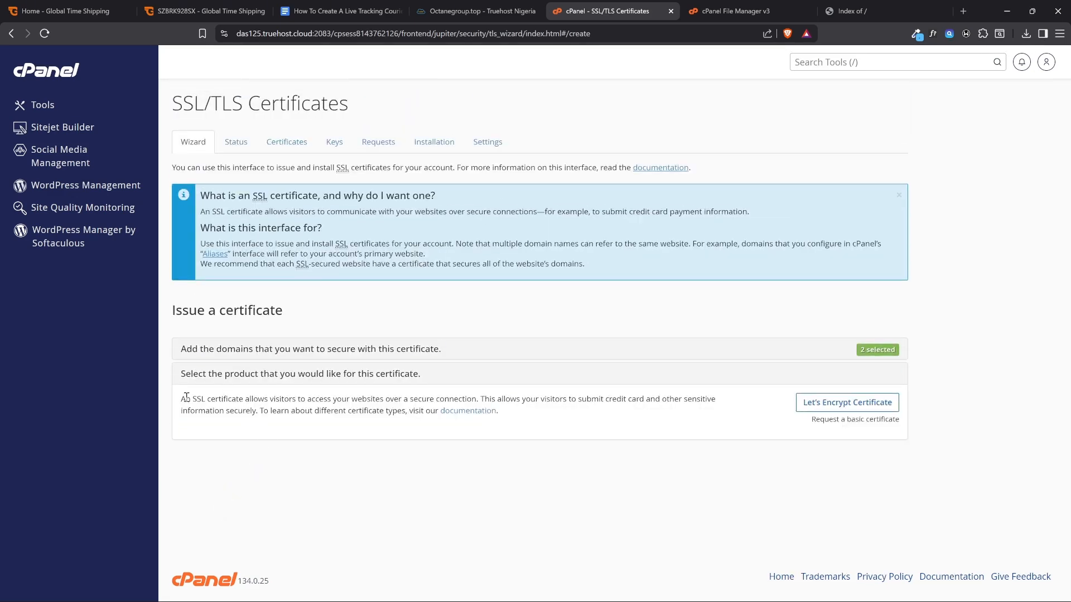
Request a Let's Encrypt certificate for the selected domains, acknowledging its Terms of Service
click(832, 410)
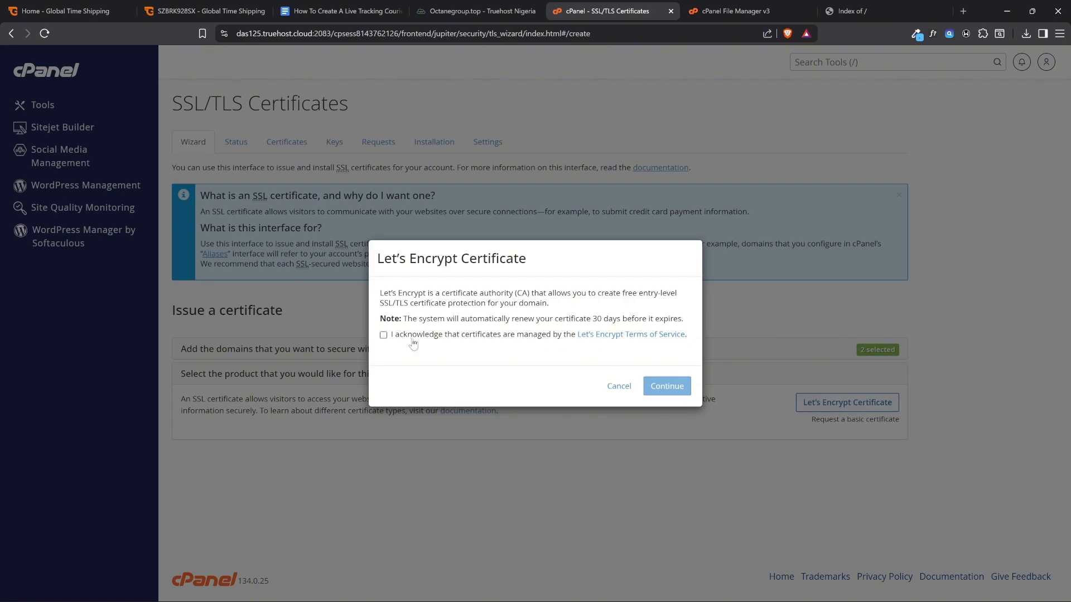
click(383, 334)
click(660, 388)
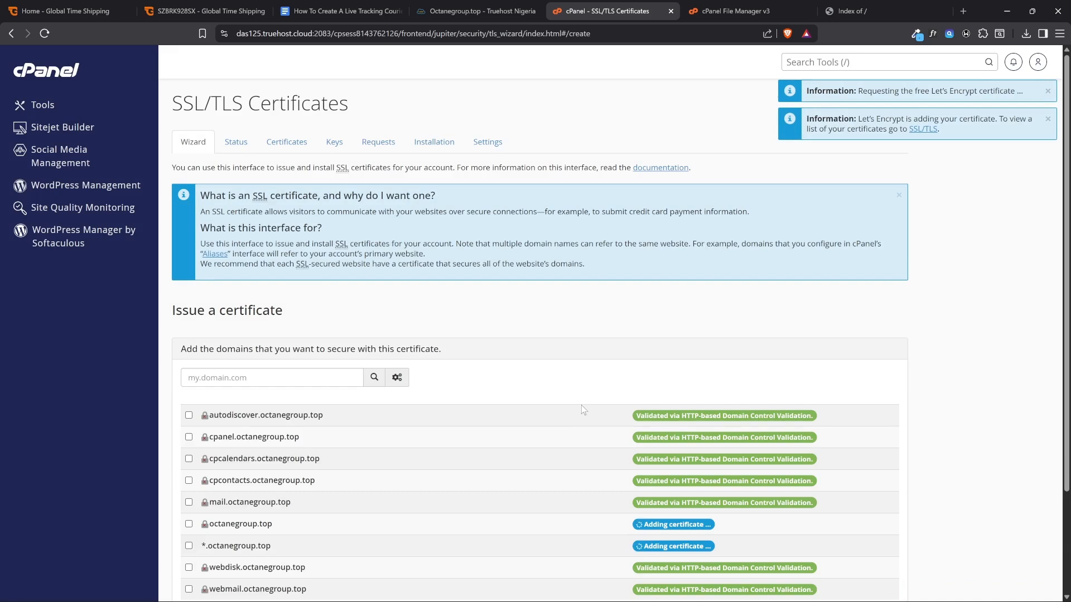
scroll(582, 410, down, 2)
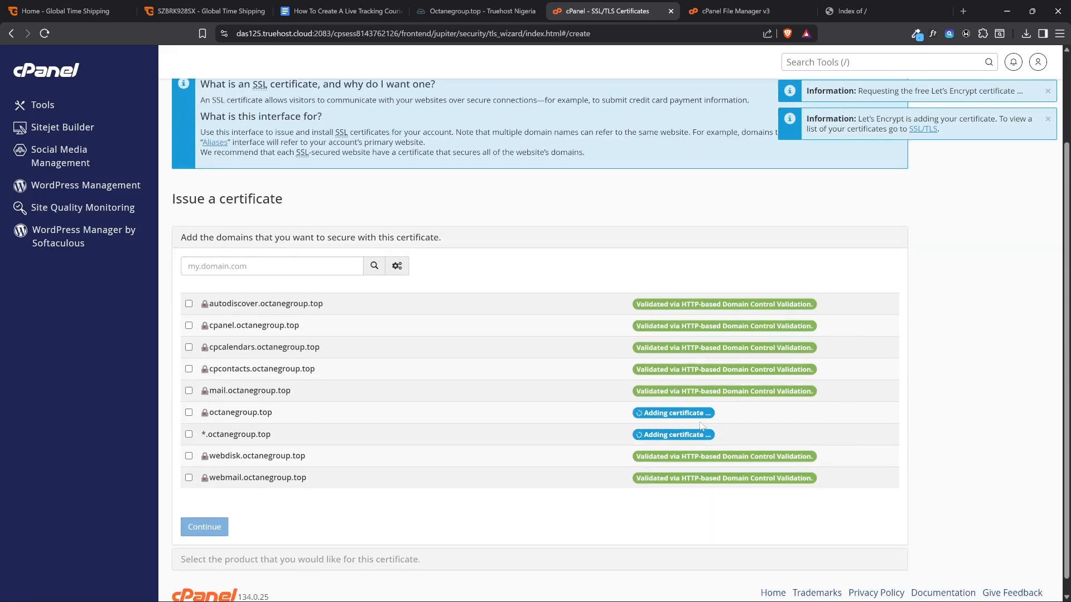
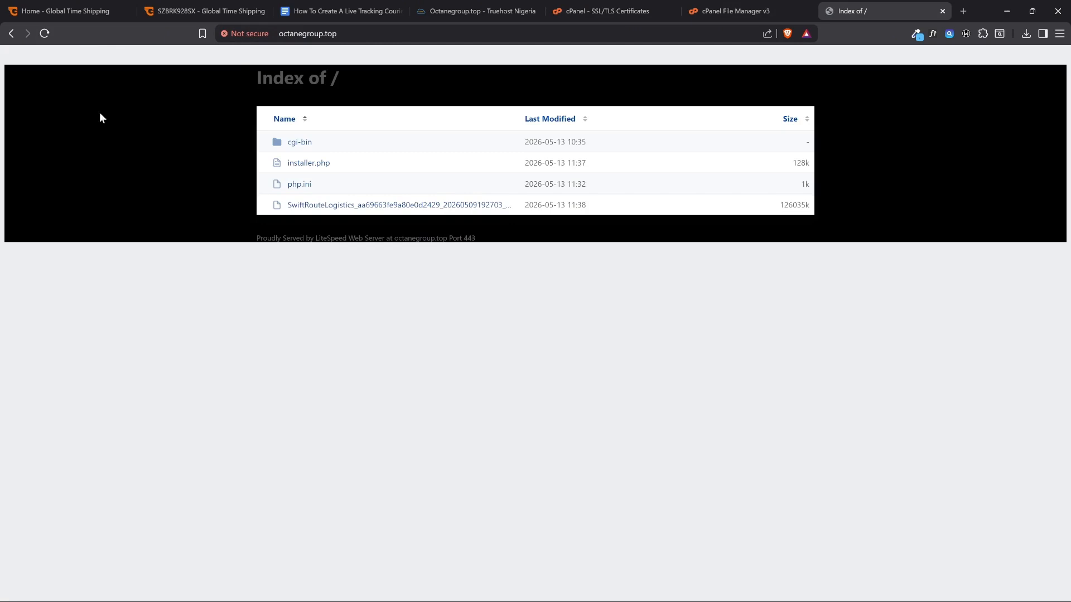
click(350, 36)
key(Home)
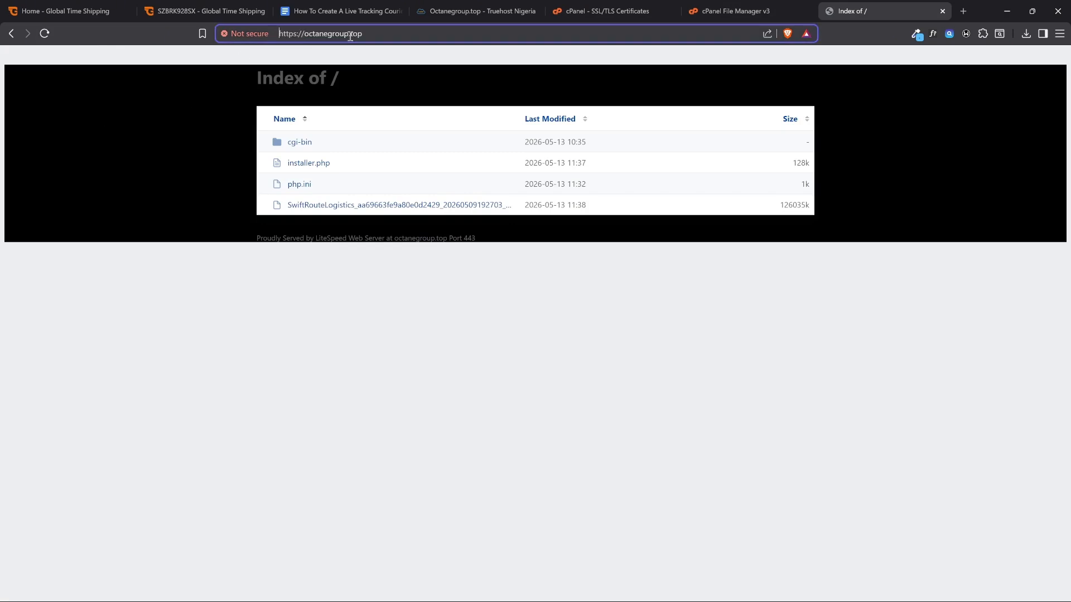
key(Return)
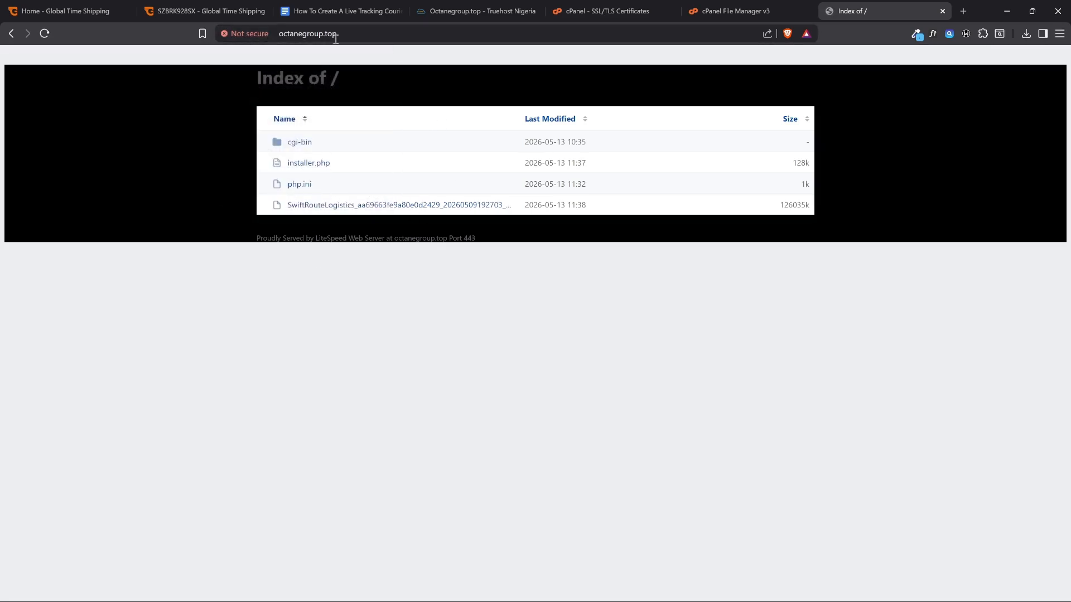
Switch to the Google Docs guide and highlight the "Open website link and run installer" step
click(608, 11)
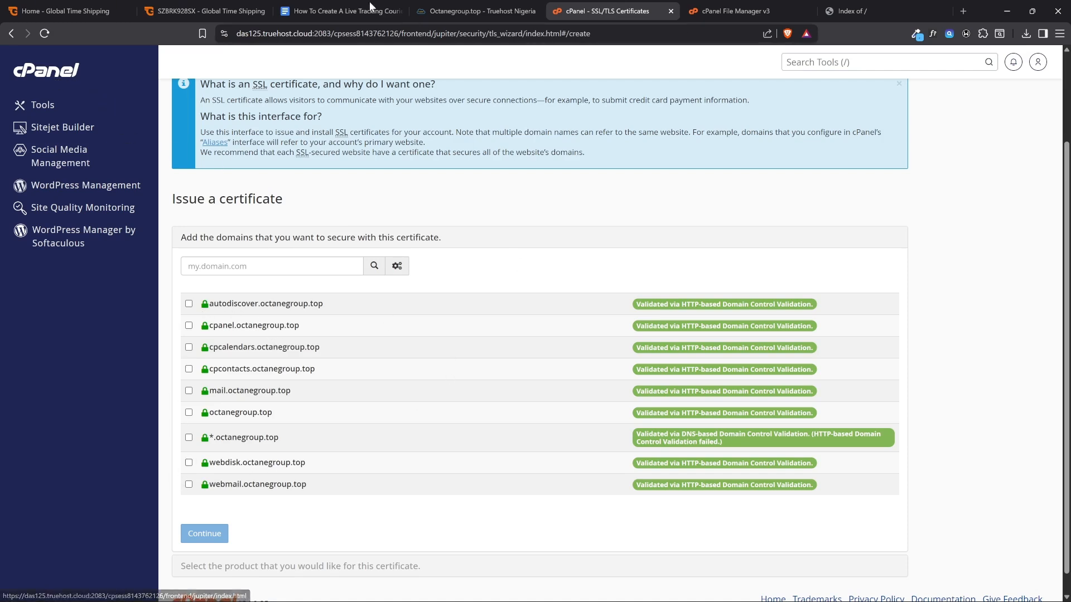
click(340, 11)
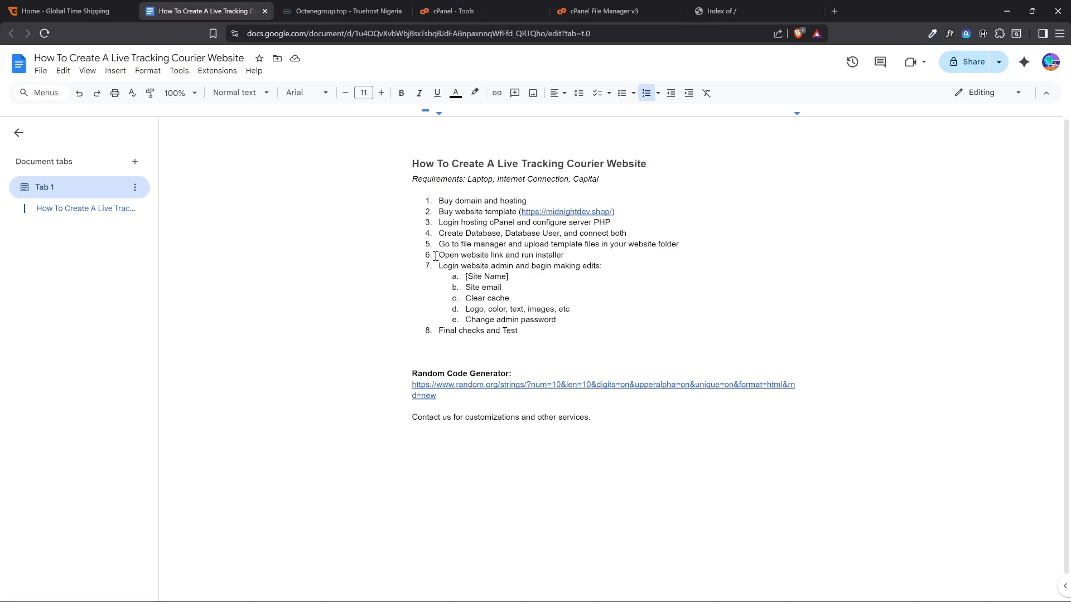
shift+click(569, 257)
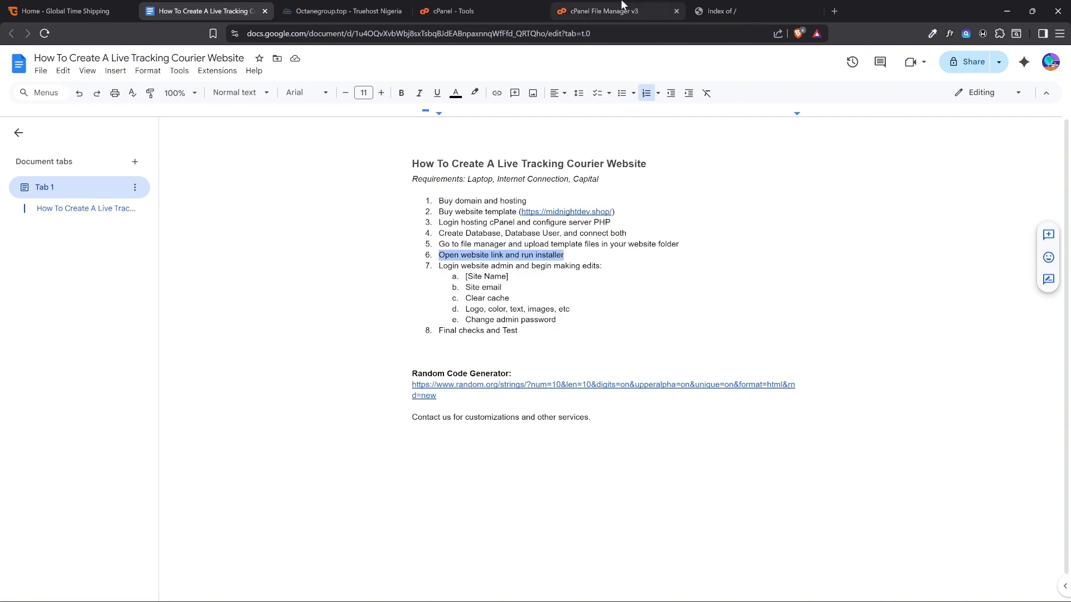
Switch to cPanel File Manager, open the public_html folder, and check installer.php and the SwiftRouteLogistics archive
click(600, 11)
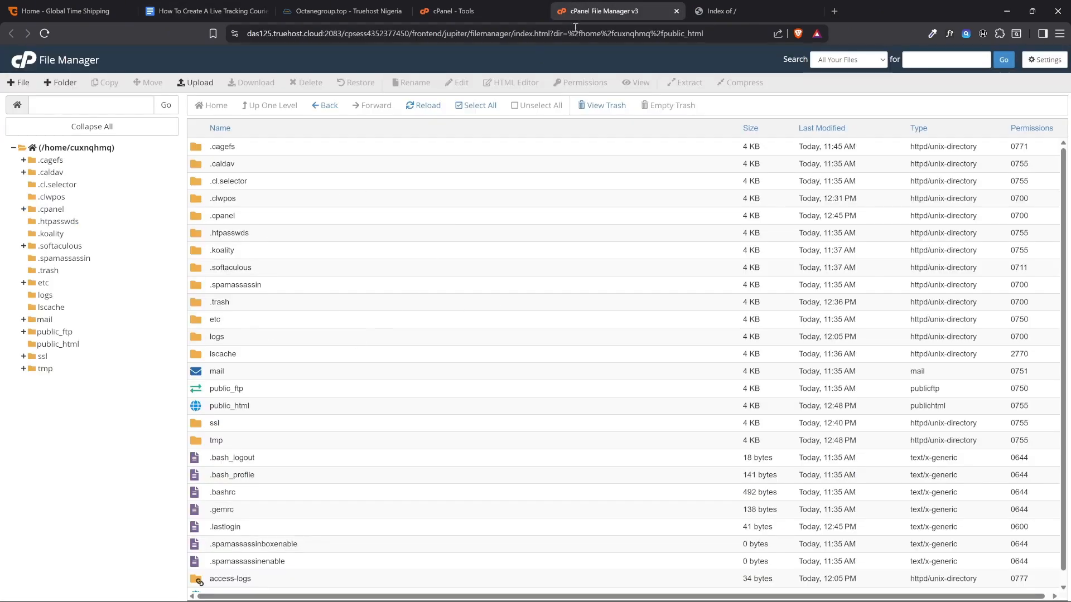
click(452, 11)
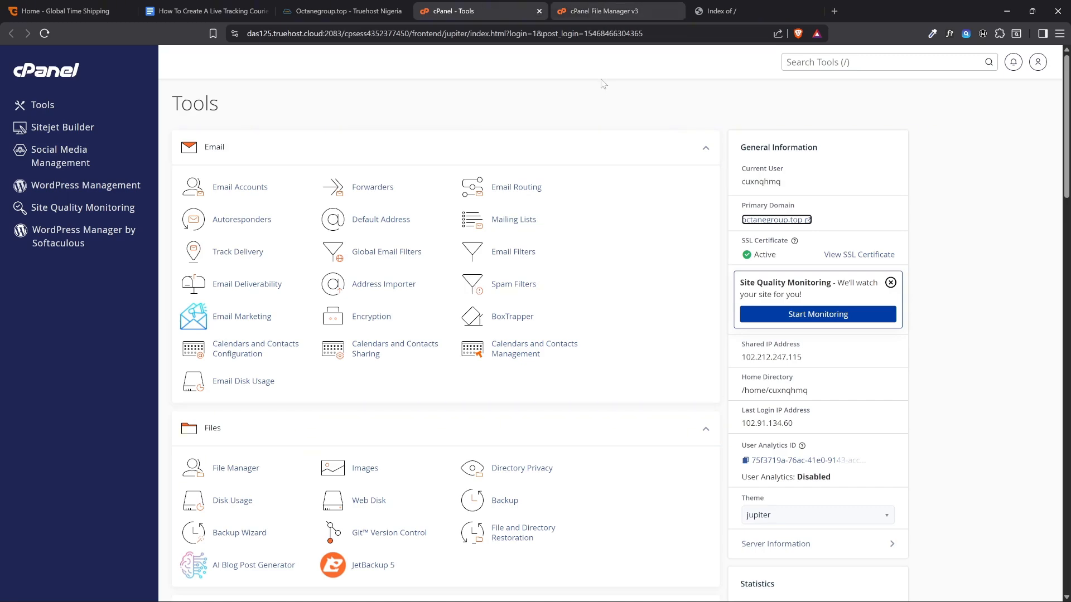
click(602, 8)
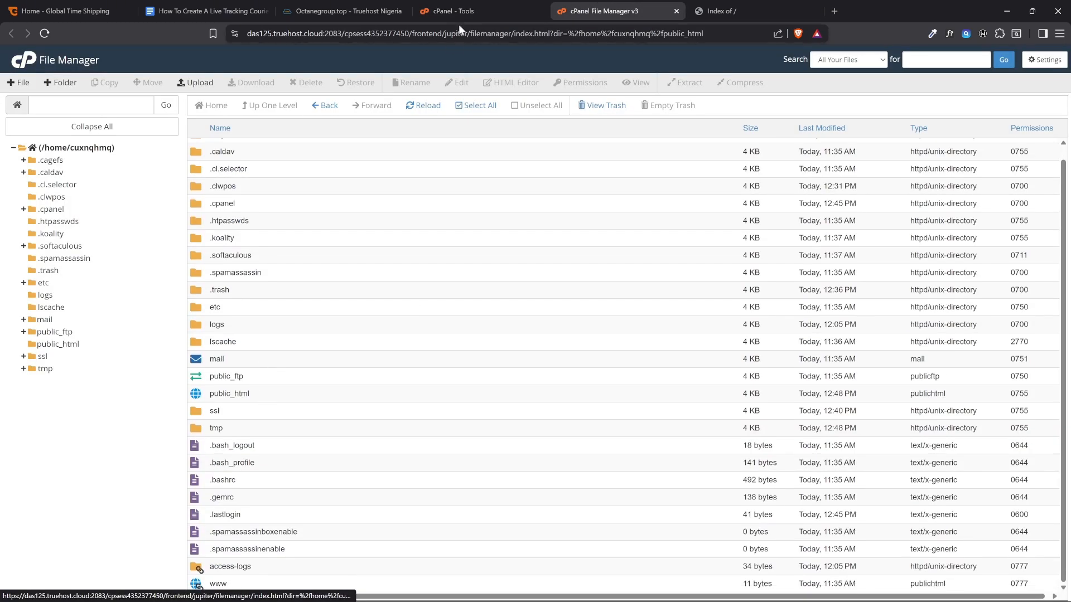
double_click(273, 399)
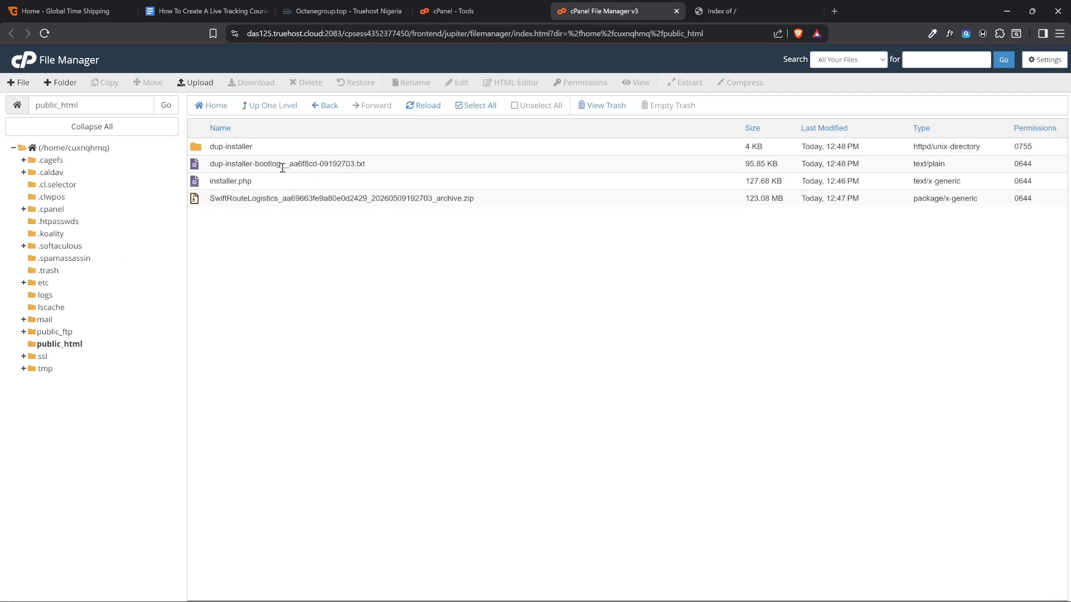
click(258, 184)
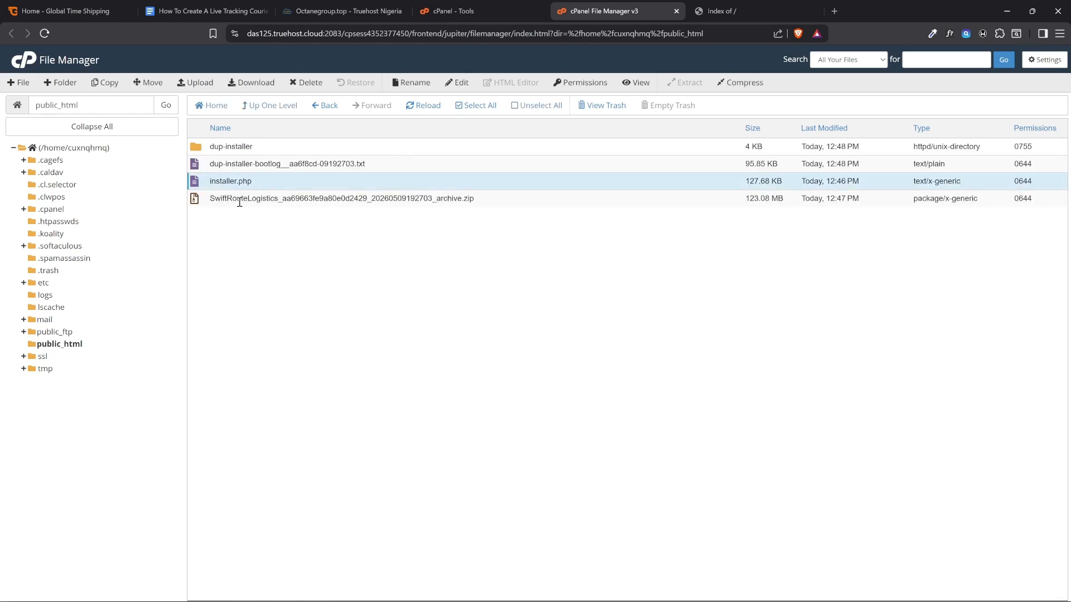
click(240, 201)
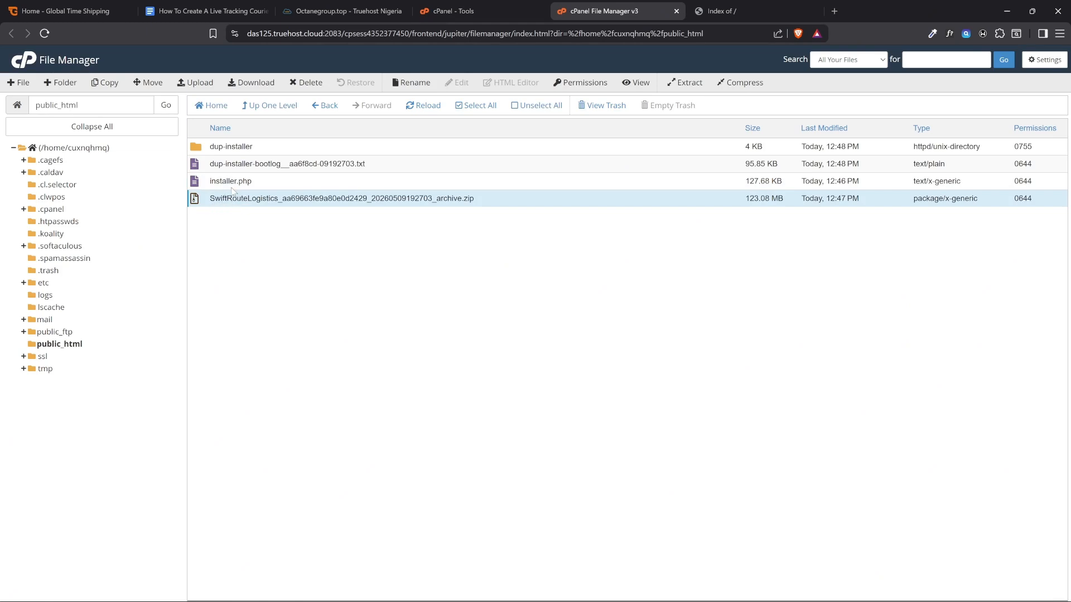
Move the dup-installer folder and the dup-installer-bootlog text file from public_html to the trash
click(289, 165)
ctrl+click(302, 145)
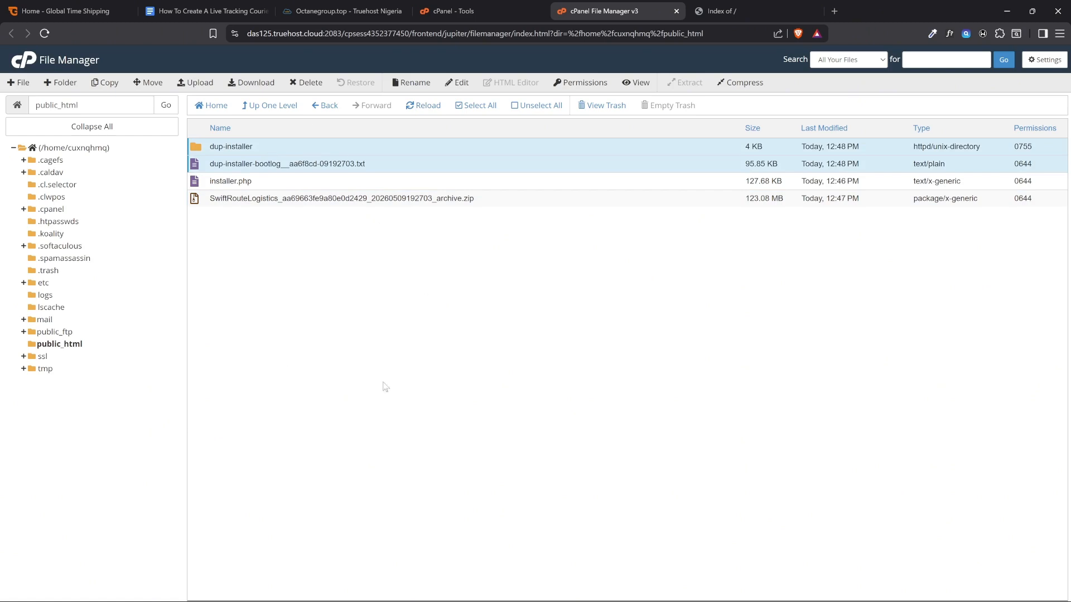
click(307, 83)
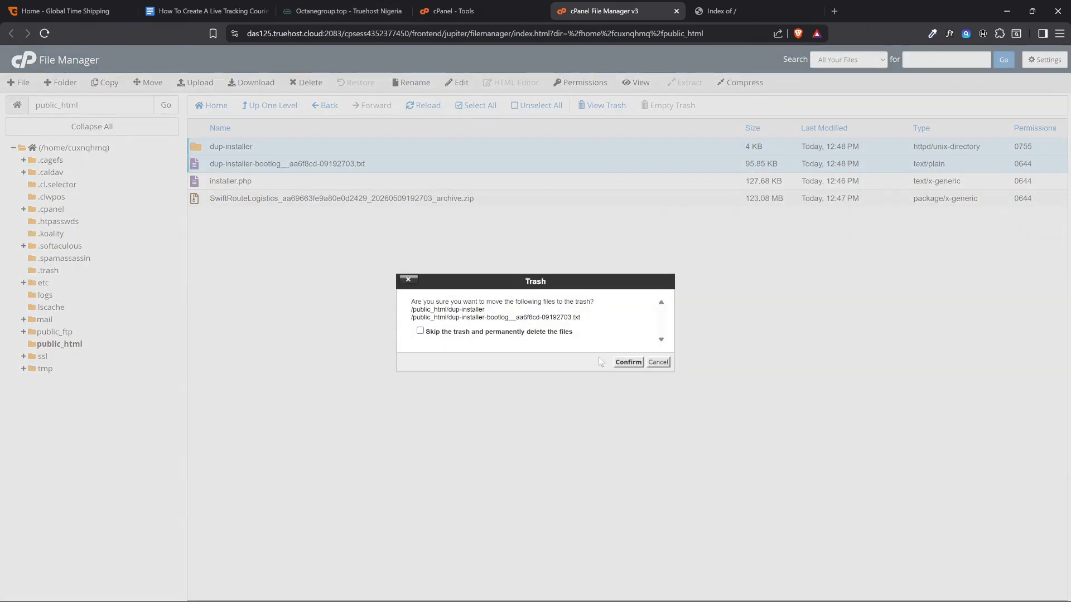
click(627, 362)
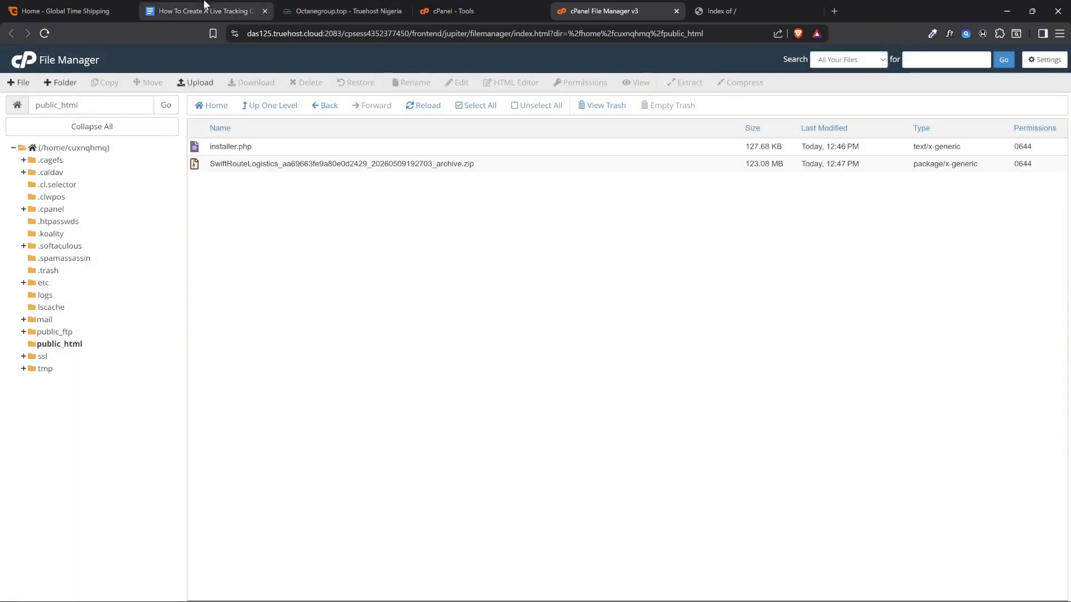
Review the guide's template upload step against the files in public_html and the local Template Files folder
click(204, 6)
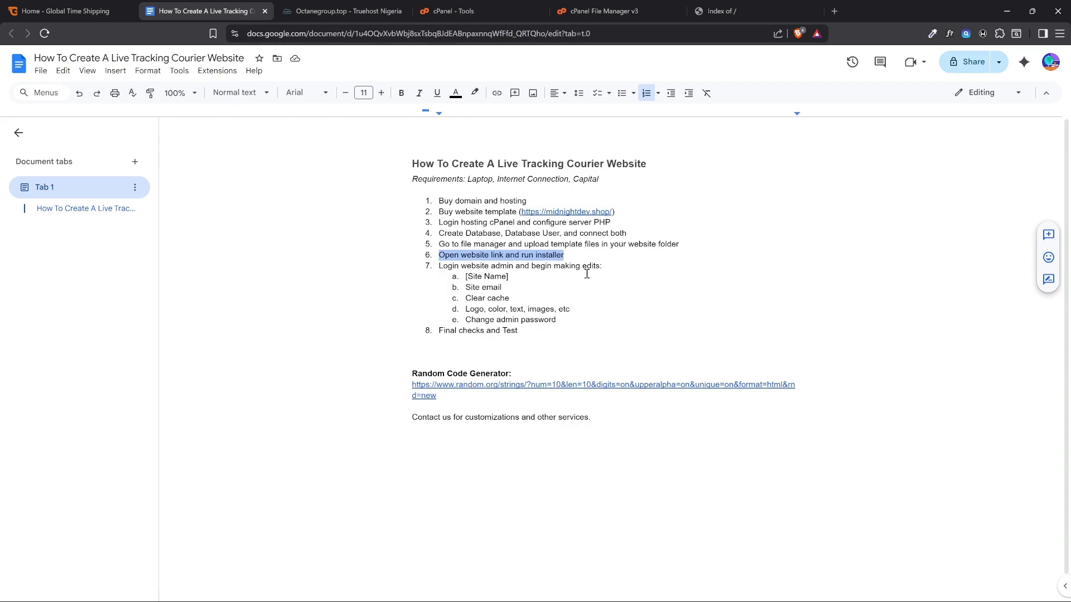
click(440, 245)
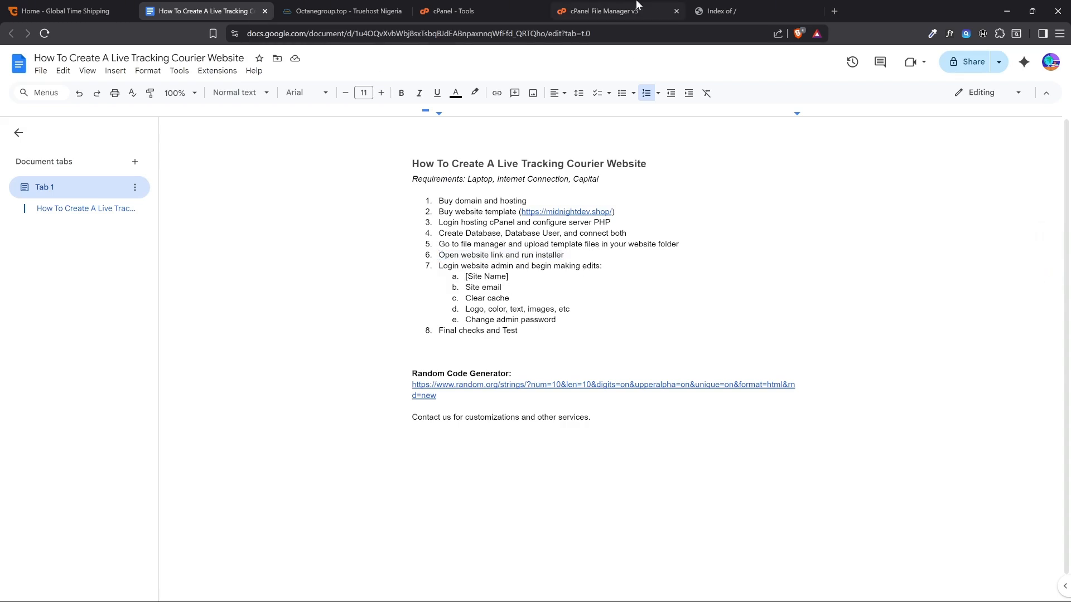
click(613, 11)
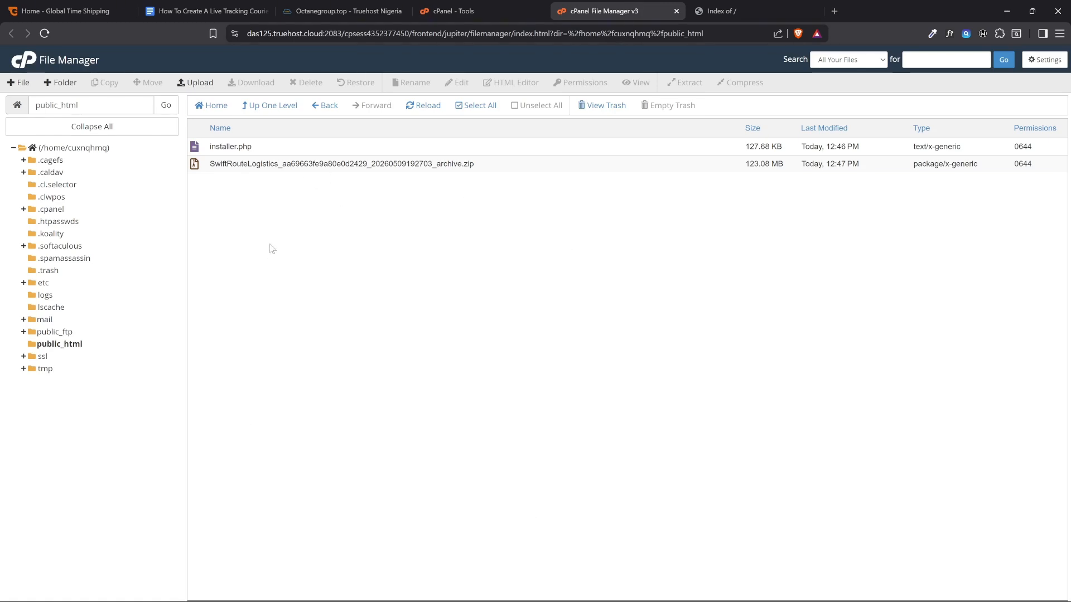
click(265, 144)
click(262, 179)
click(92, 593)
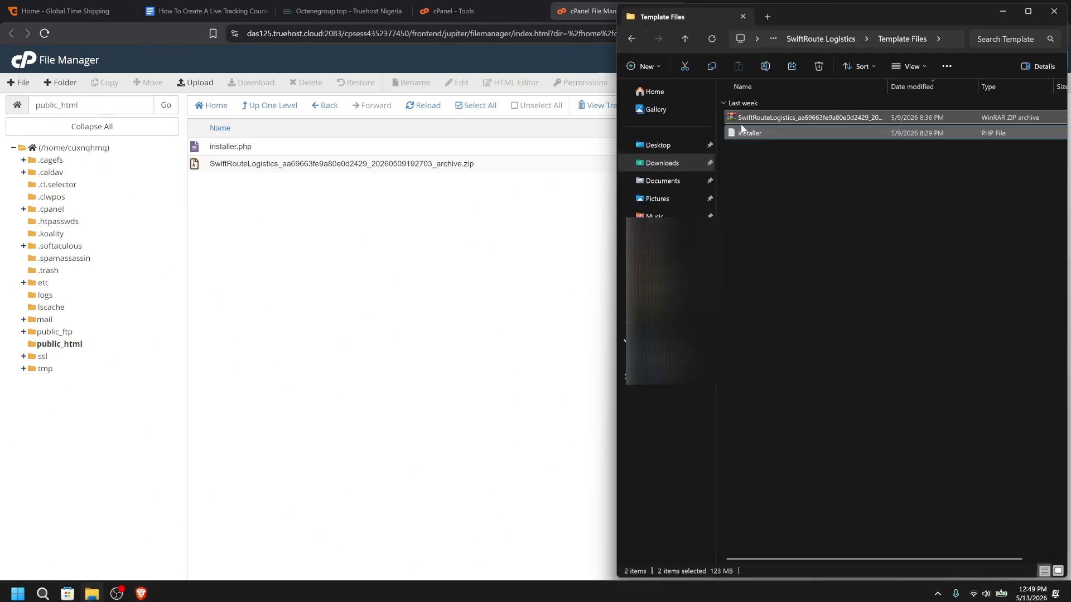
click(422, 265)
Highlight "Open website link" in the guide and switch to the octanegroup.top site's file index
click(231, 5)
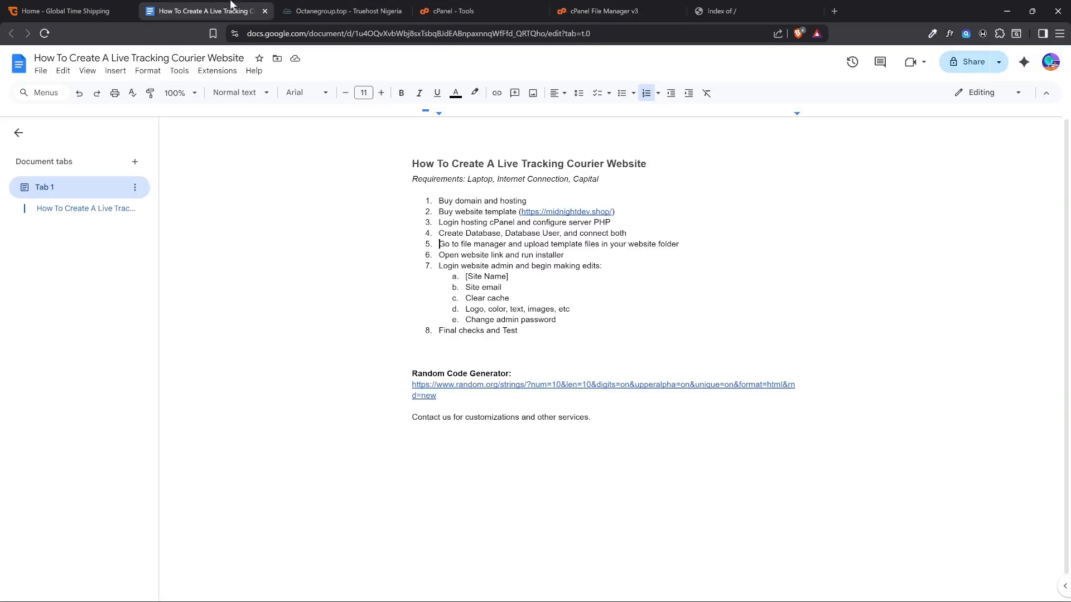
drag(438, 258, 502, 255)
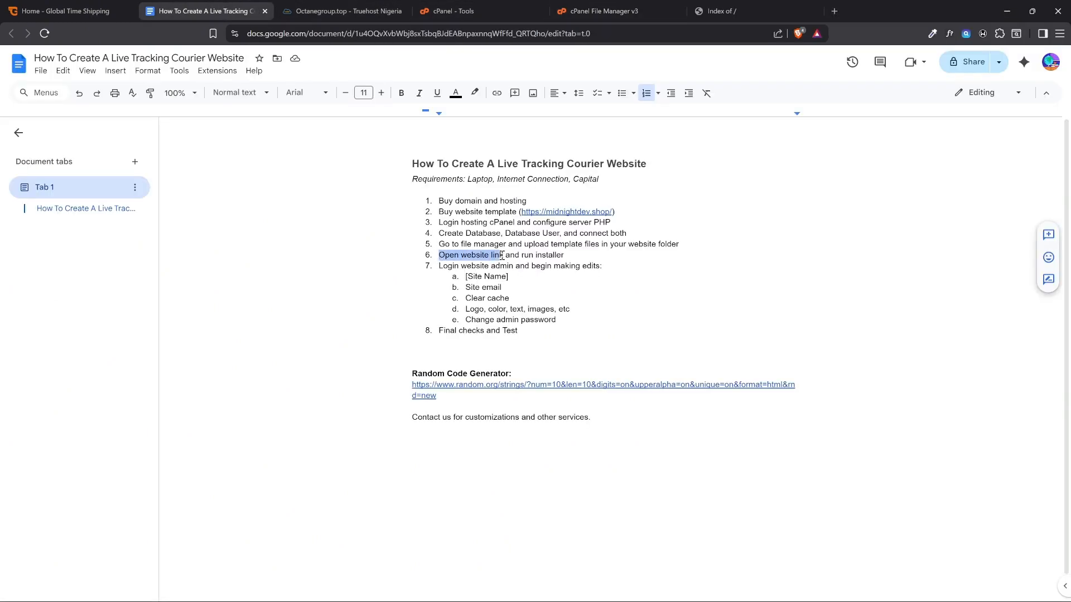
click(747, 8)
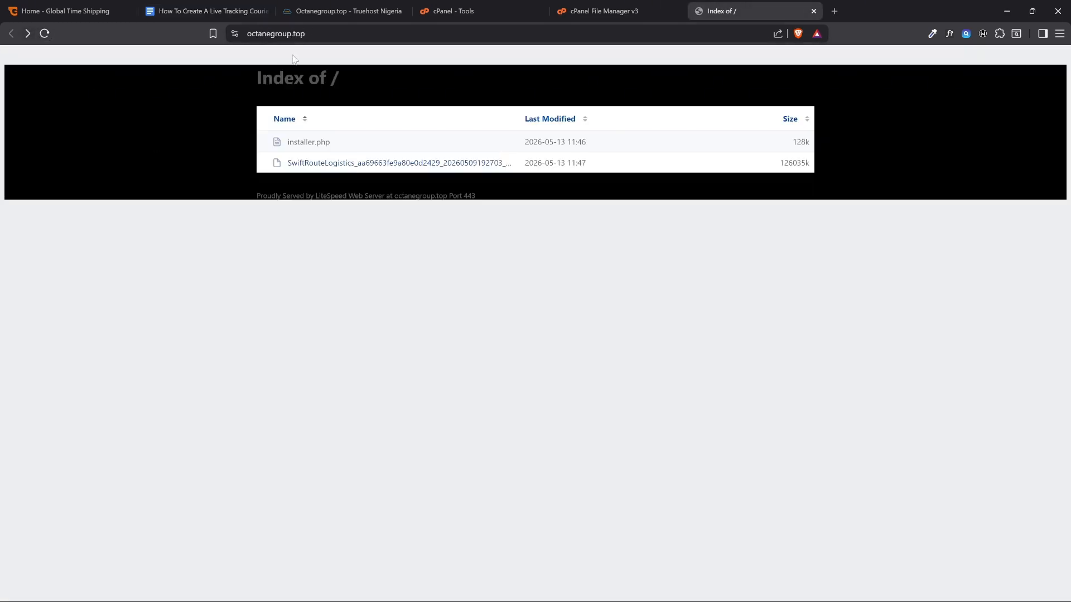
Highlight "run installer" in the Google Docs guide and return to the octanegroup.top file index
click(225, 7)
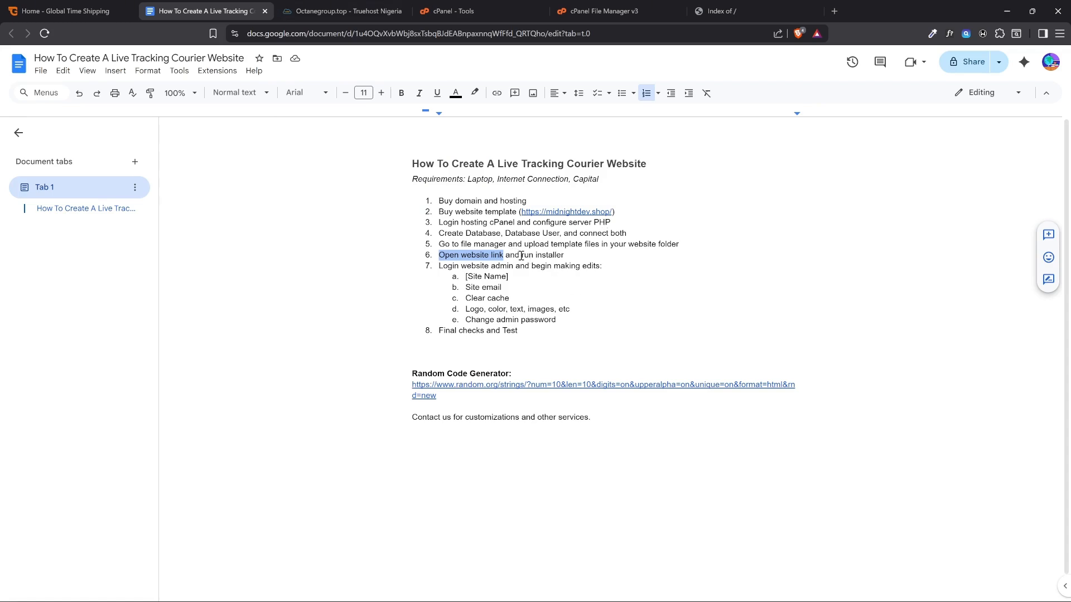
drag(521, 255, 565, 256)
click(736, 17)
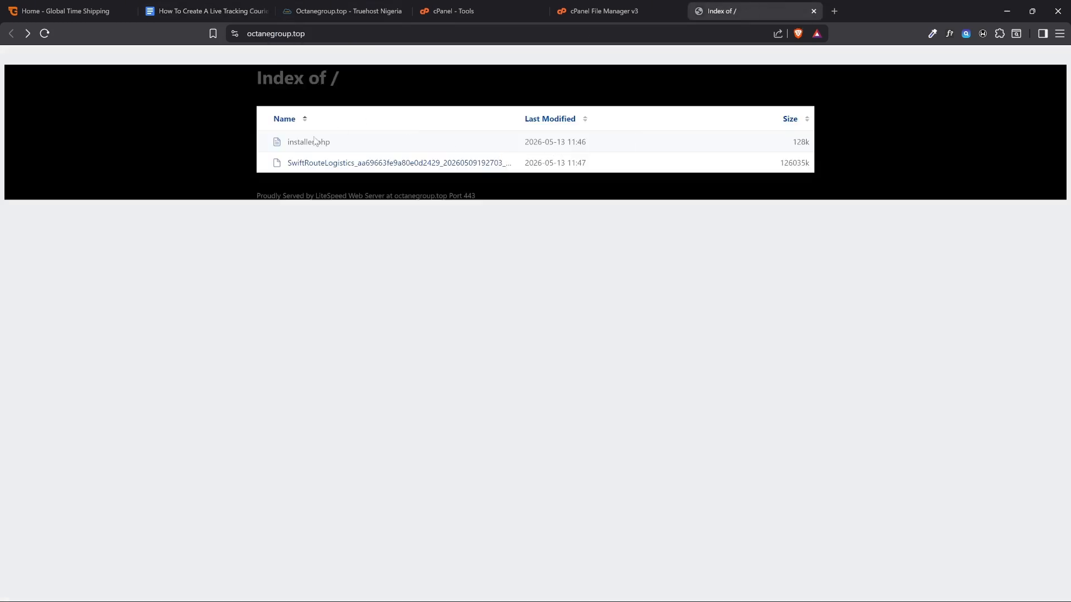
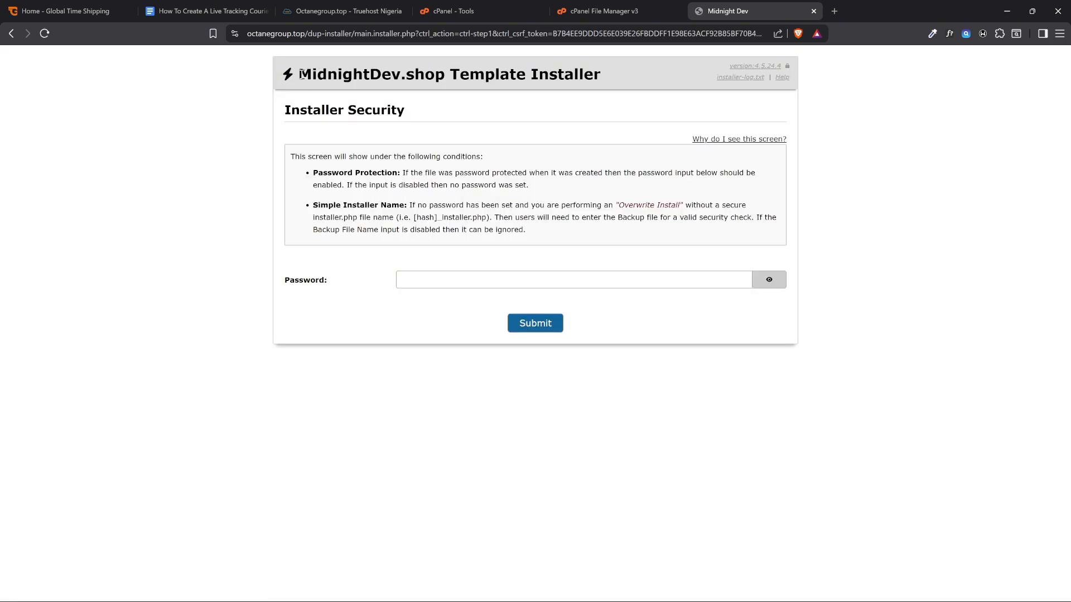
Enter the installer password on the Installer Security page, reveal it to copy the text, and submit it
drag(301, 75, 443, 73)
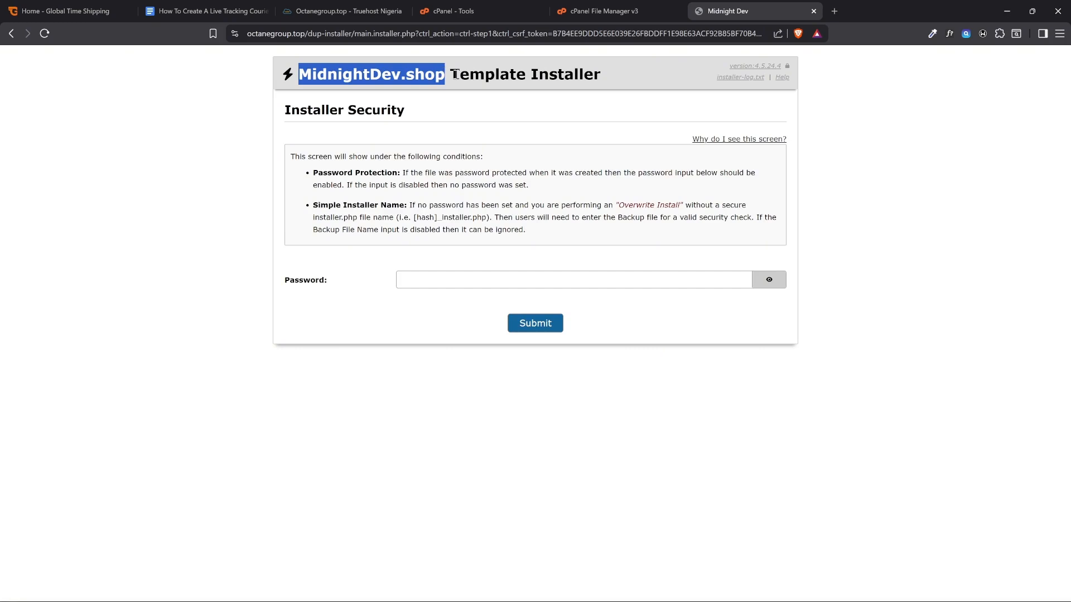
click(381, 281)
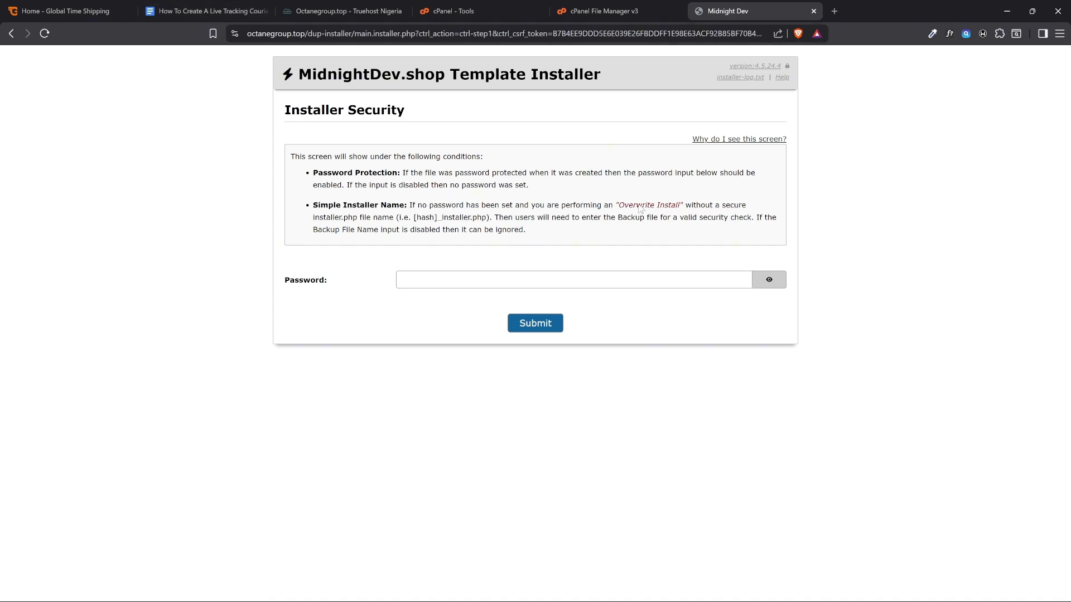
click(753, 276)
key(ctrl+a)
key(ctrl+c)
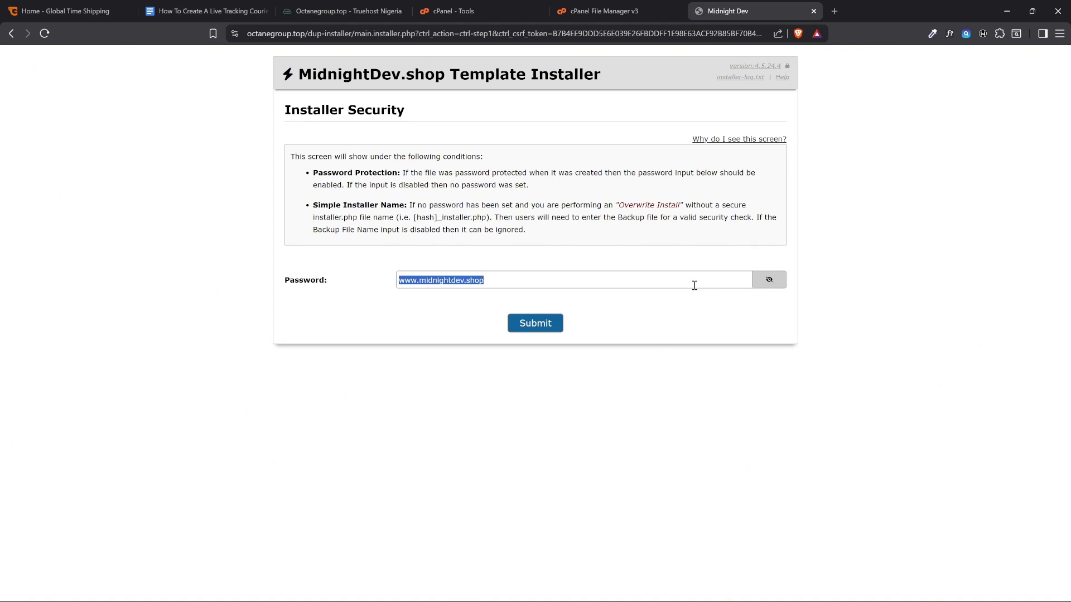
click(549, 328)
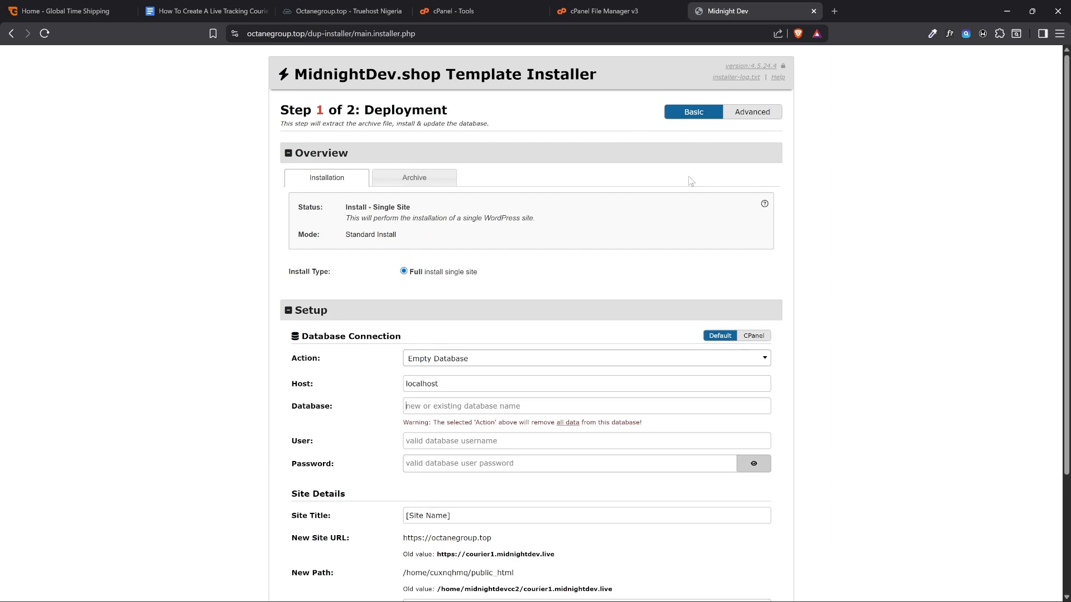
Switch to the Google Docs guide and add the installer password in parentheses after "run installer" in item 6
scroll(463, 276, down, 1)
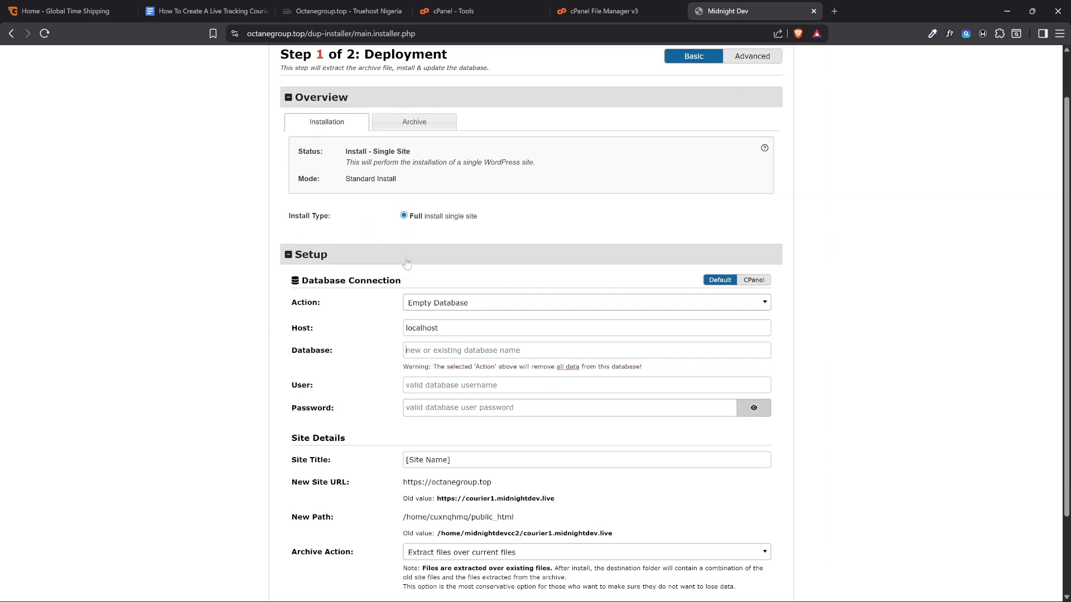
scroll(351, 265, down, 1)
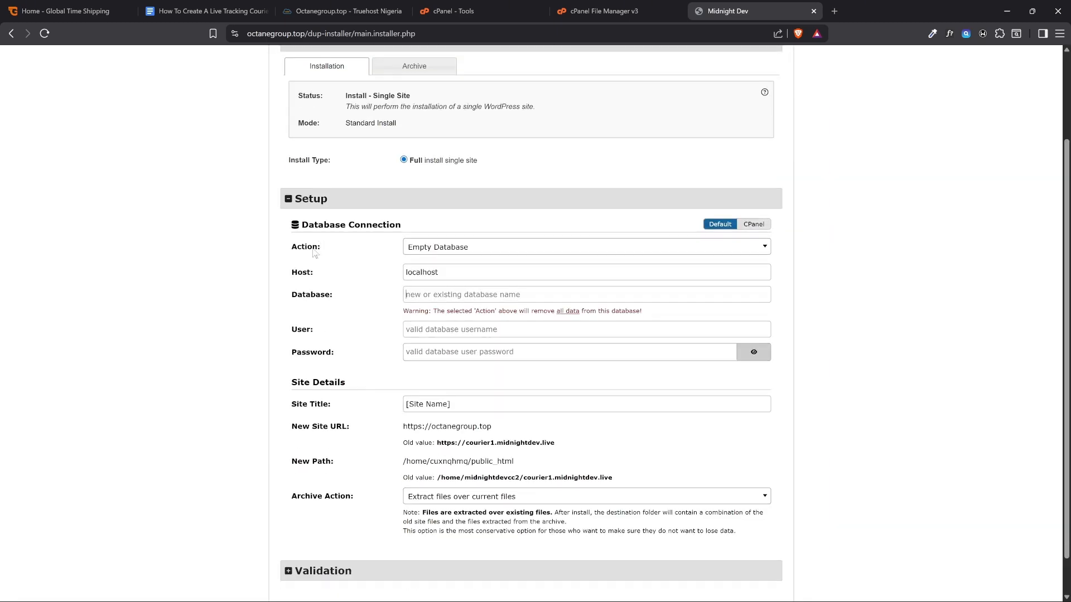
key(ctrl+2)
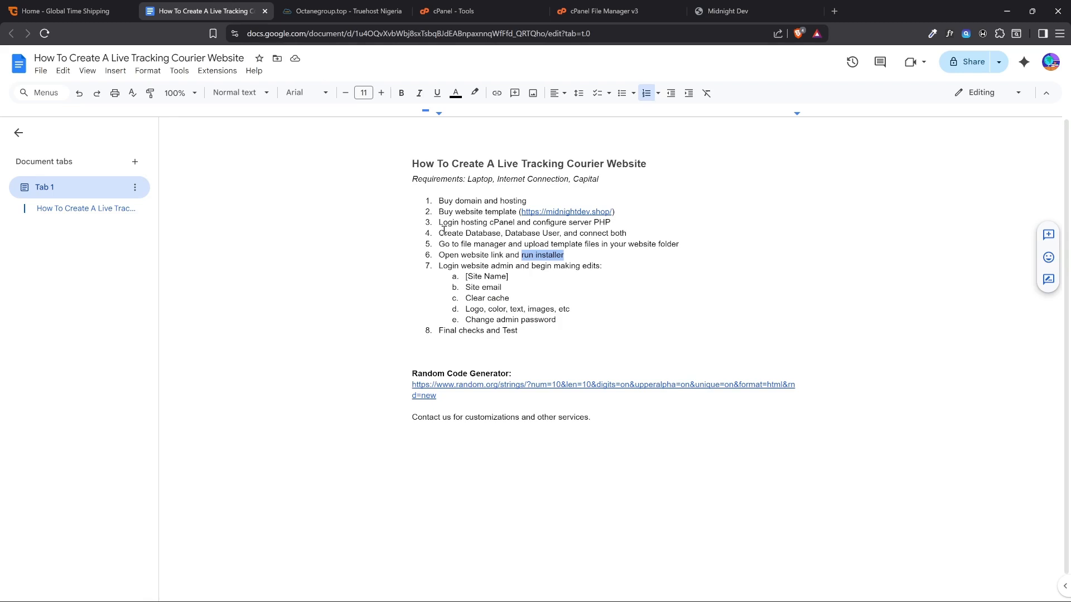
drag(441, 233, 621, 232)
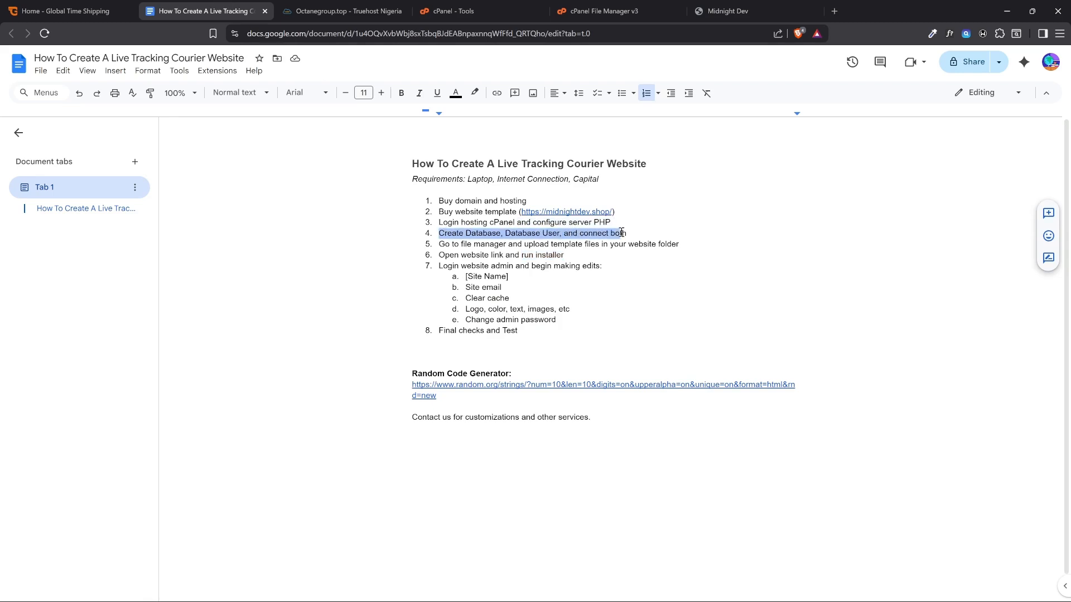
click(631, 234)
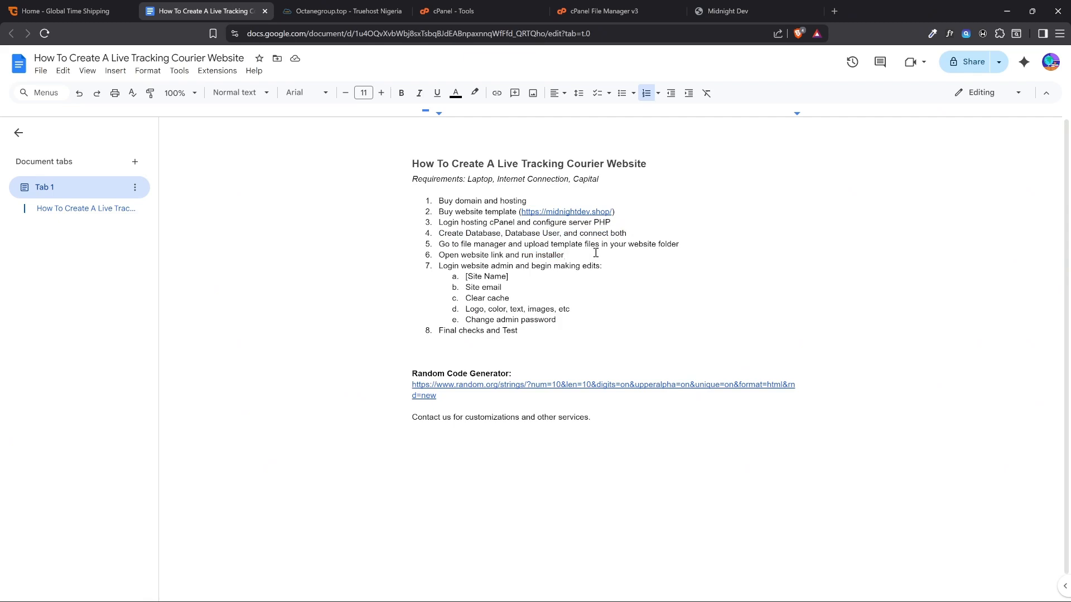
click(594, 254)
text((password:)
key(ctrl+v)
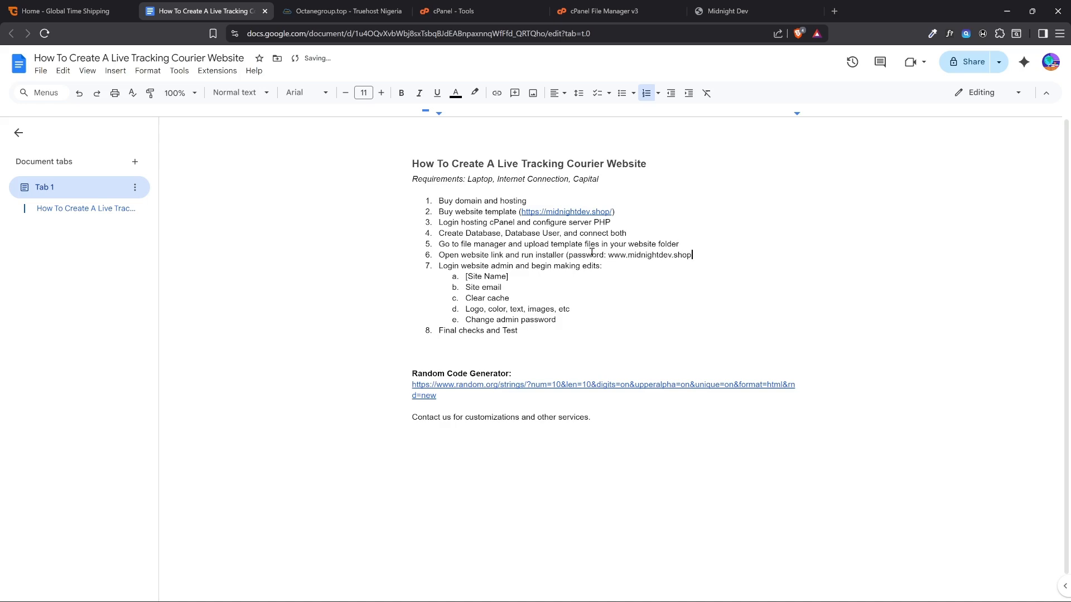
Switch to cPanel, search the tools for "databa" and open Manage My Databases
click(725, 11)
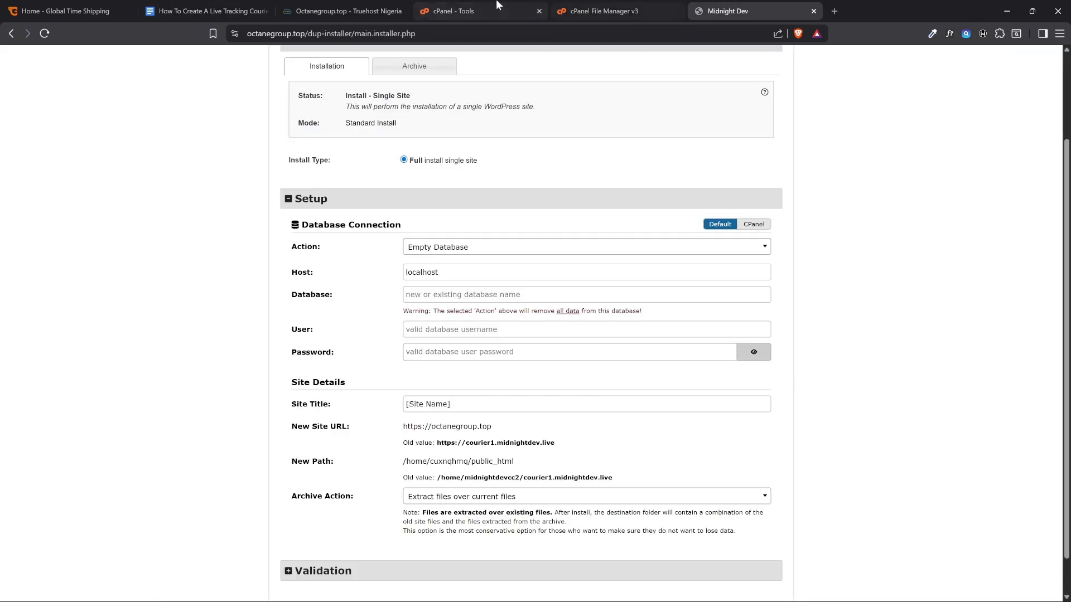
click(444, 12)
scroll(400, 263, down, 10)
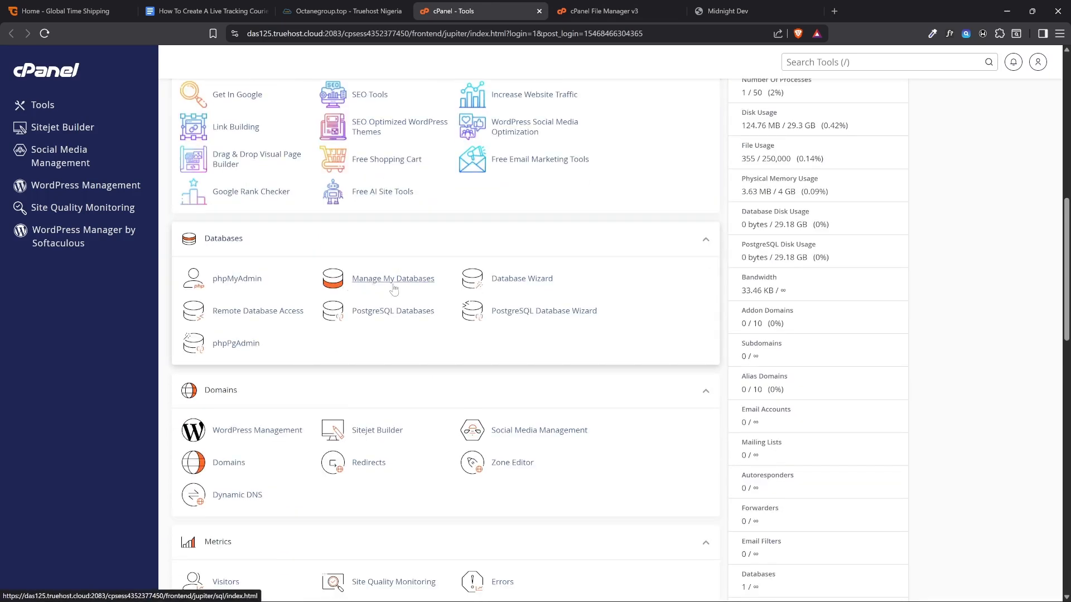
click(829, 63)
text(databa)
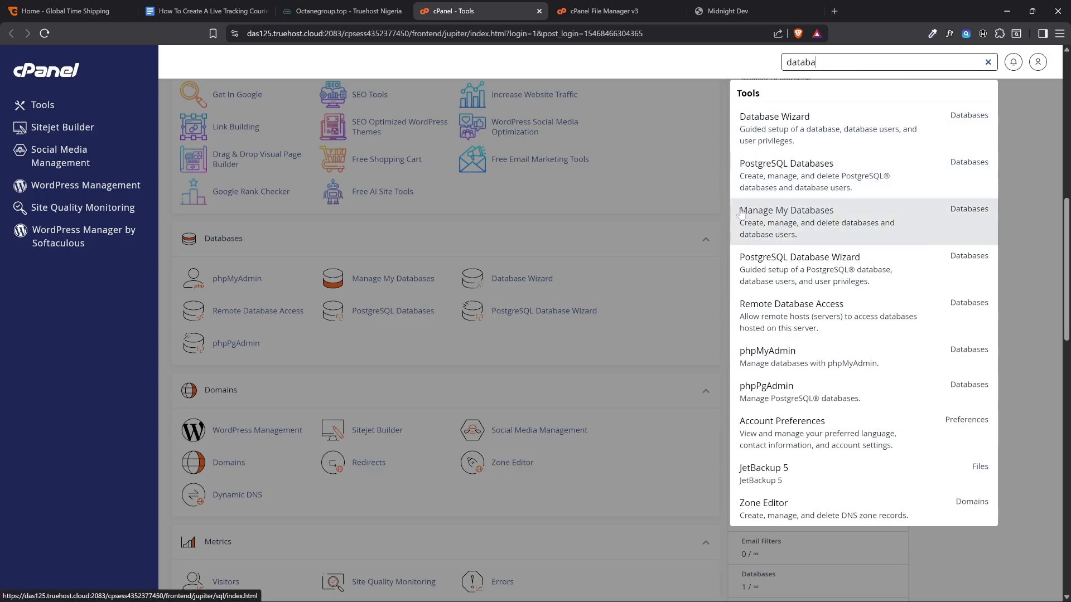
click(763, 219)
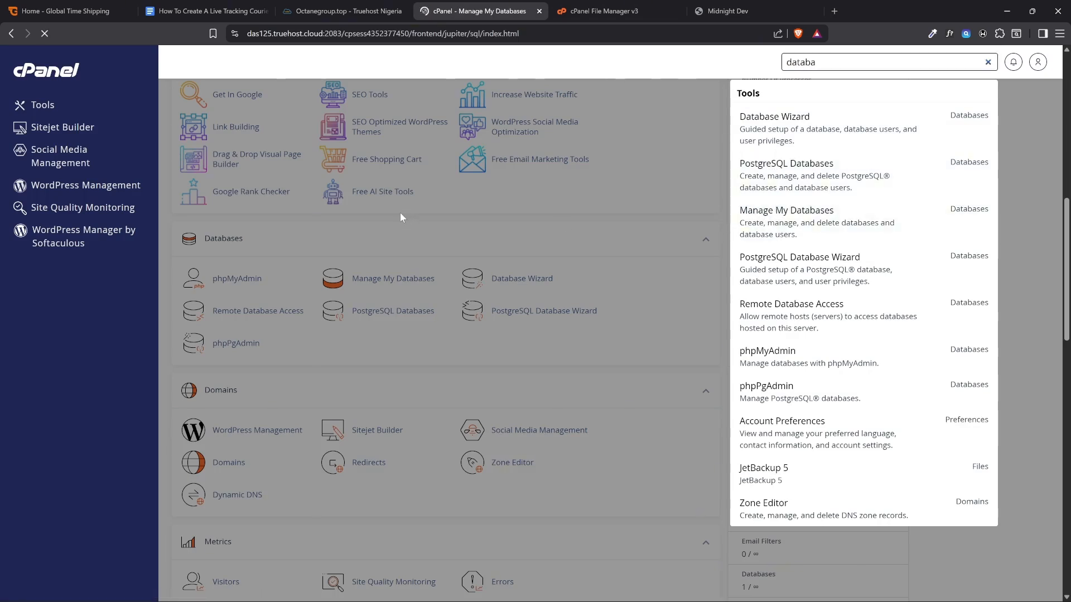
Copy the database name cuxnqhmq_octanegroup from Current Databases into the installer's Database field
scroll(396, 222, down, 3)
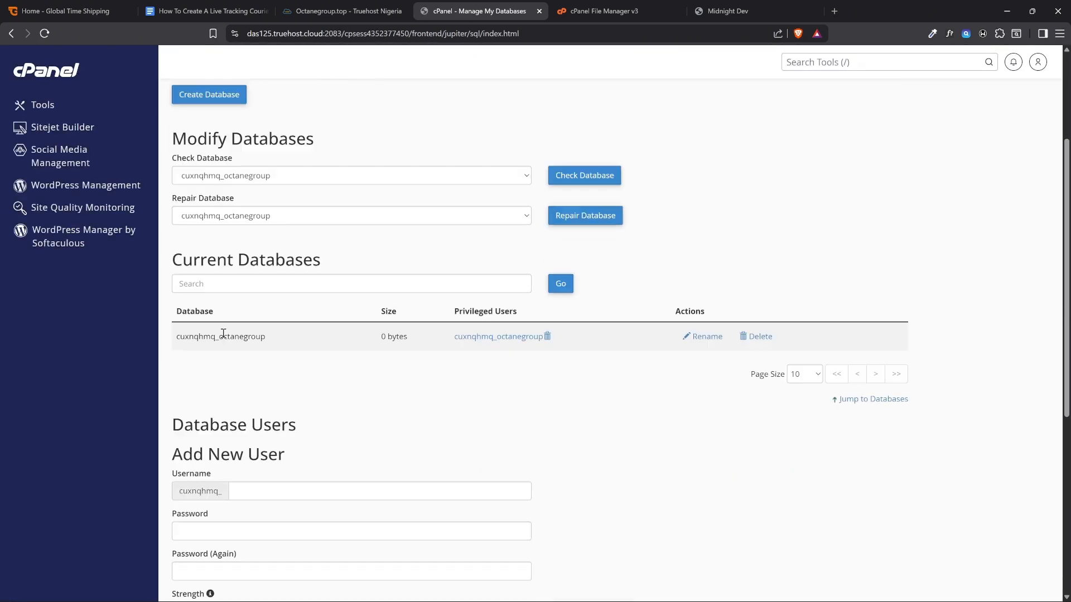
drag(265, 338, 176, 338)
key(ctrl+c)
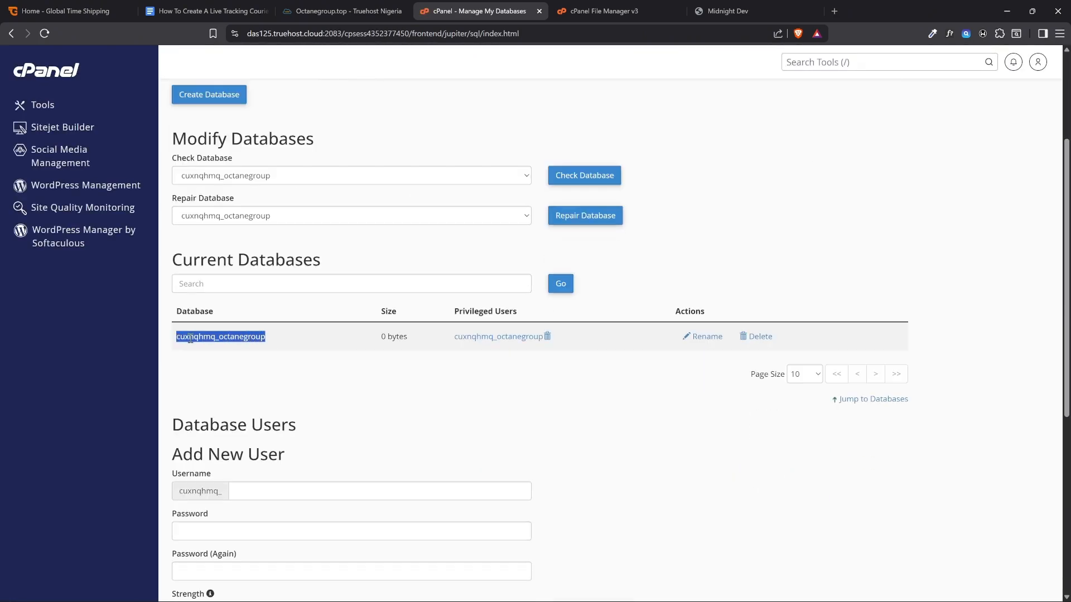
click(769, 7)
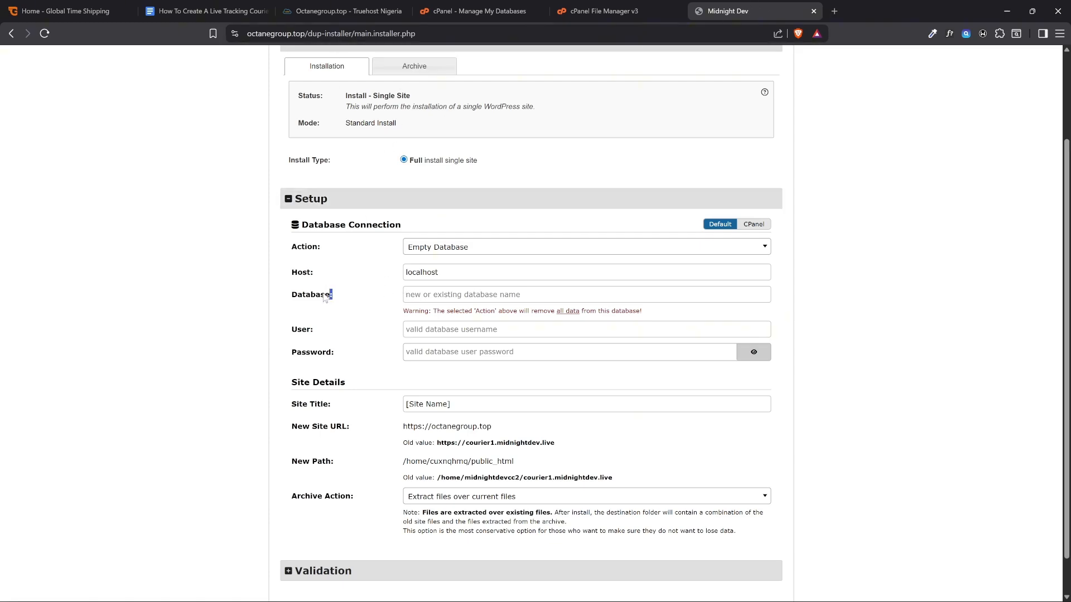
drag(330, 294, 292, 296)
click(406, 296)
key(ctrl+v)
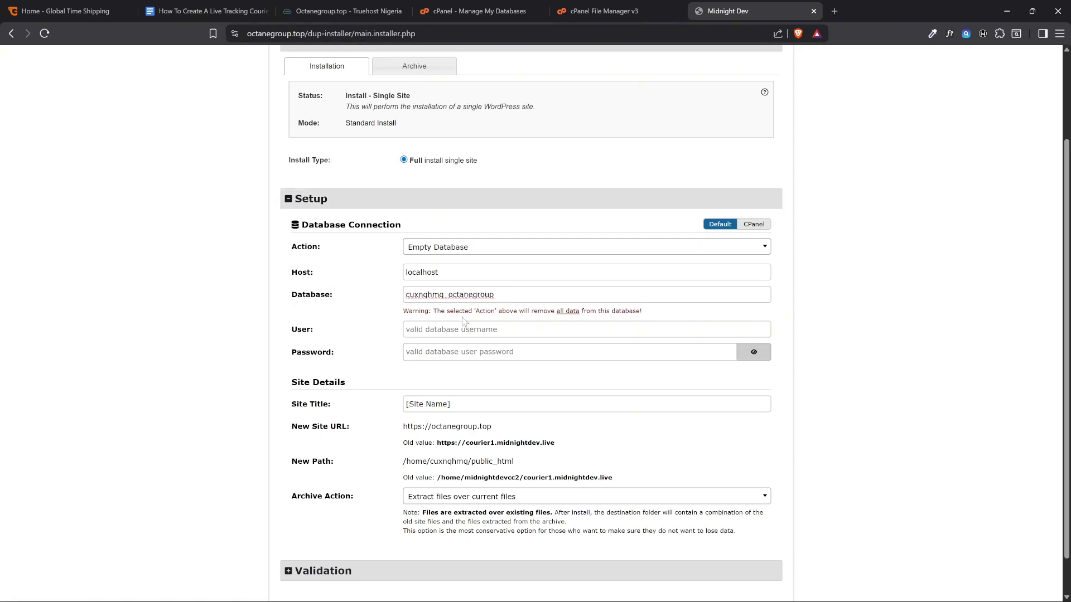
click(474, 11)
scroll(288, 233, down, 4)
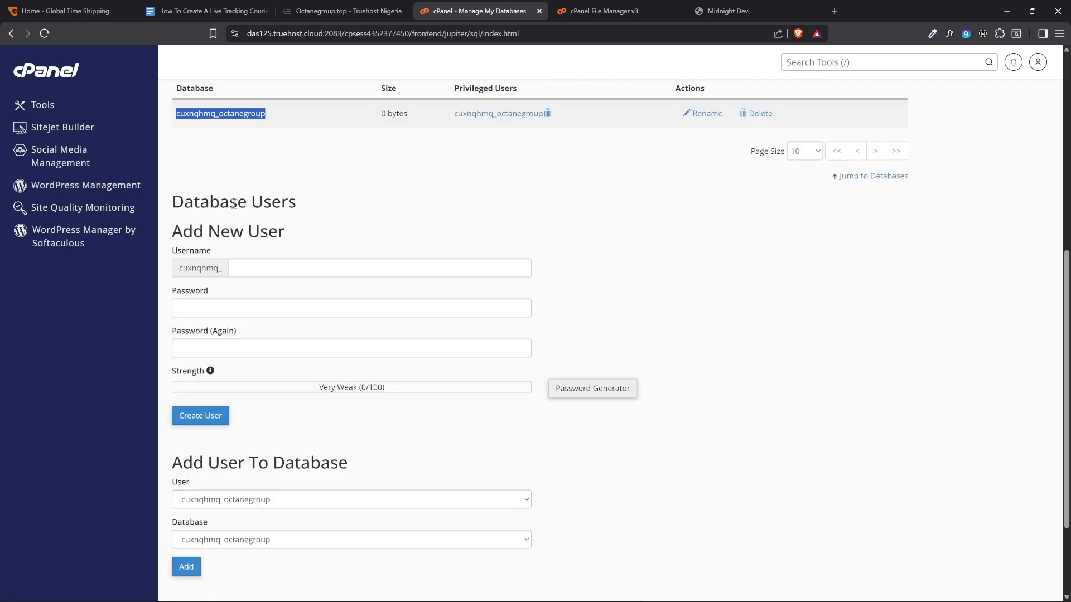
scroll(234, 204, down, 3)
drag(296, 482, 180, 483)
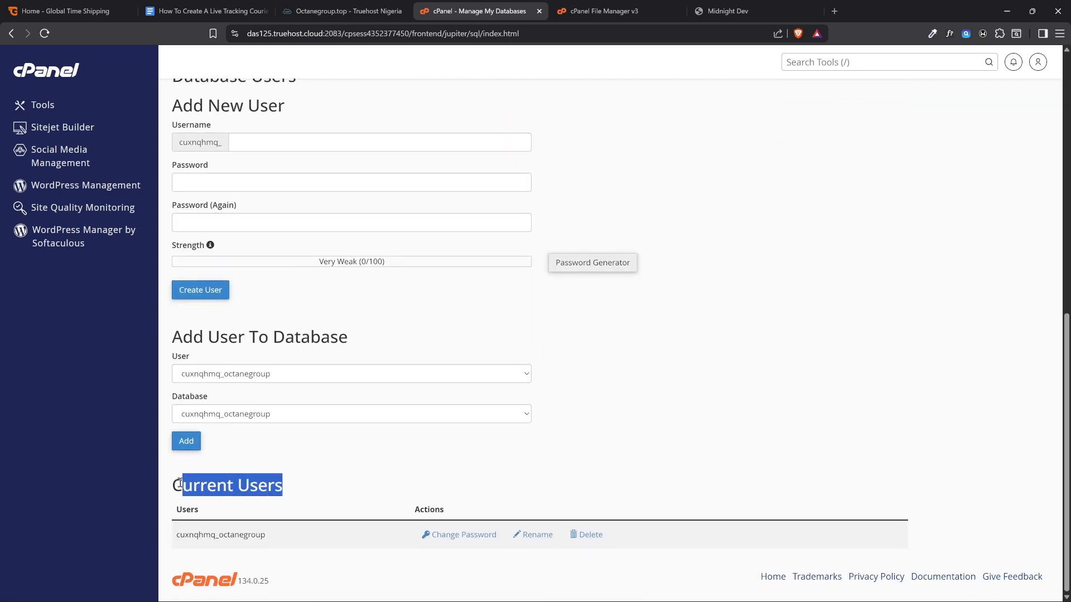
drag(266, 535, 177, 534)
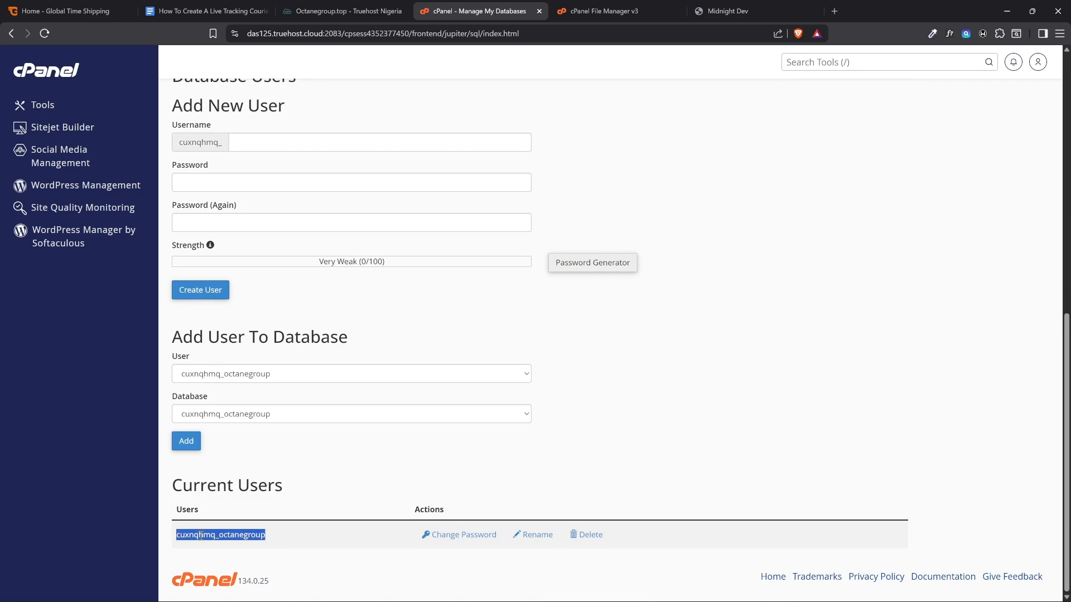
click(269, 537)
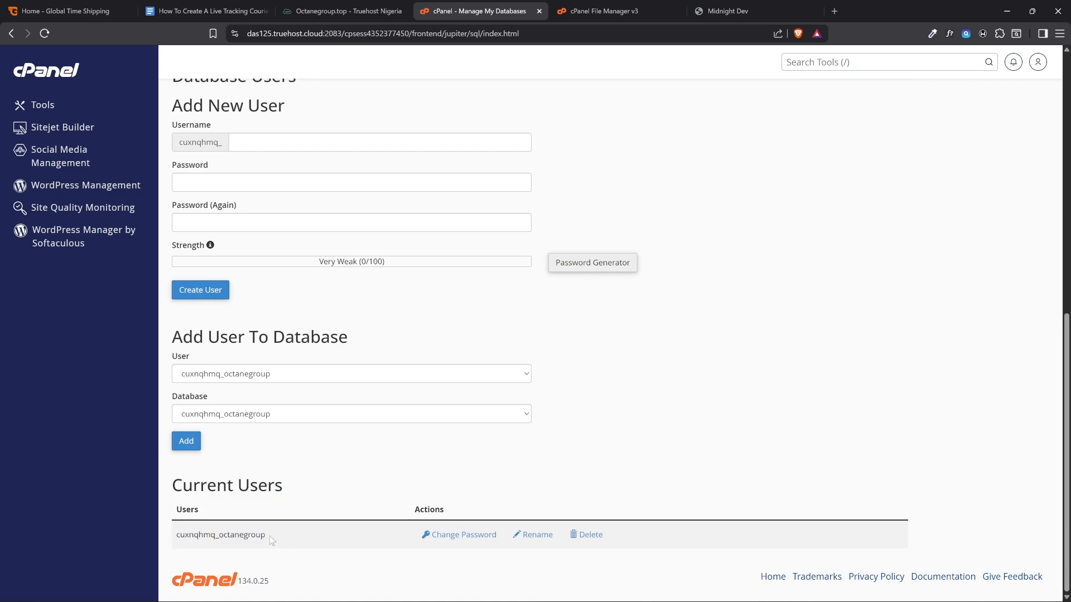
drag(269, 536, 176, 536)
key(ctrl+c)
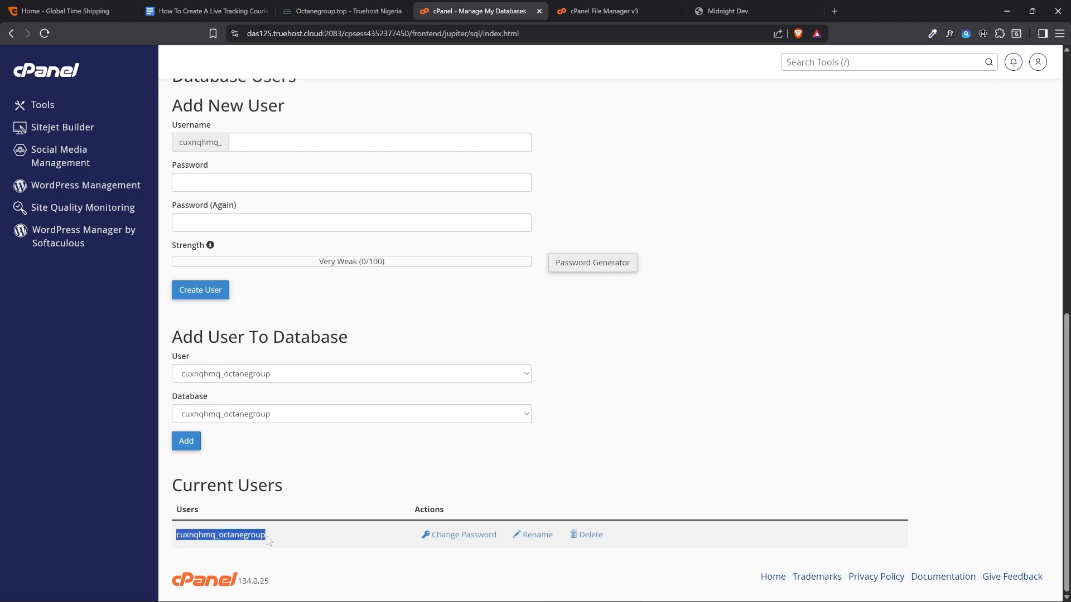
click(769, 11)
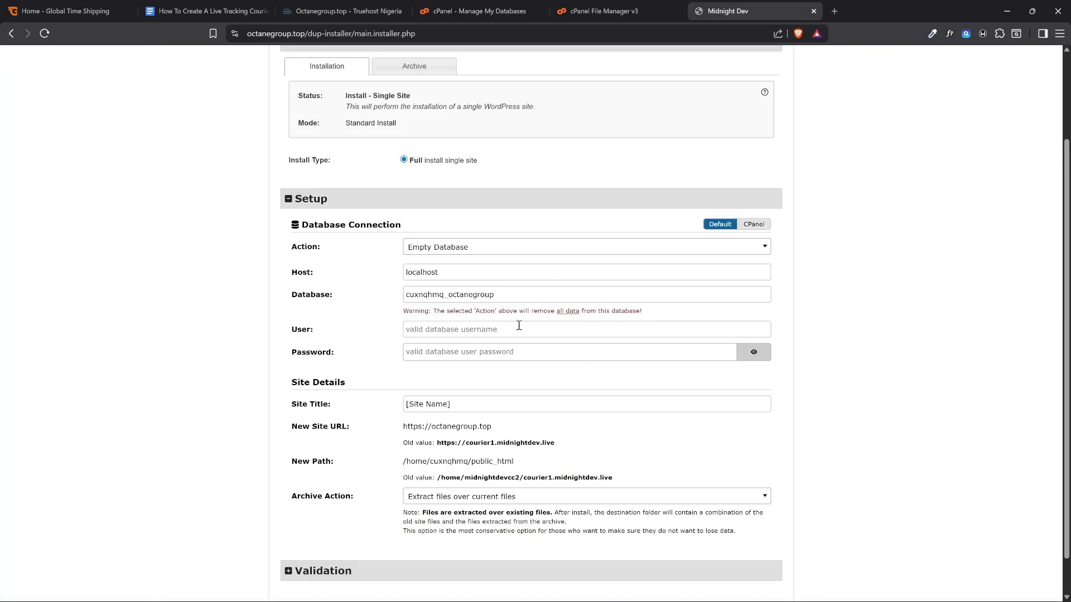
click(489, 330)
key(ctrl+v)
Fill in the installer's database user password with the saved password from the clipboard history
click(469, 352)
click(473, 11)
scroll(185, 237, up, 4)
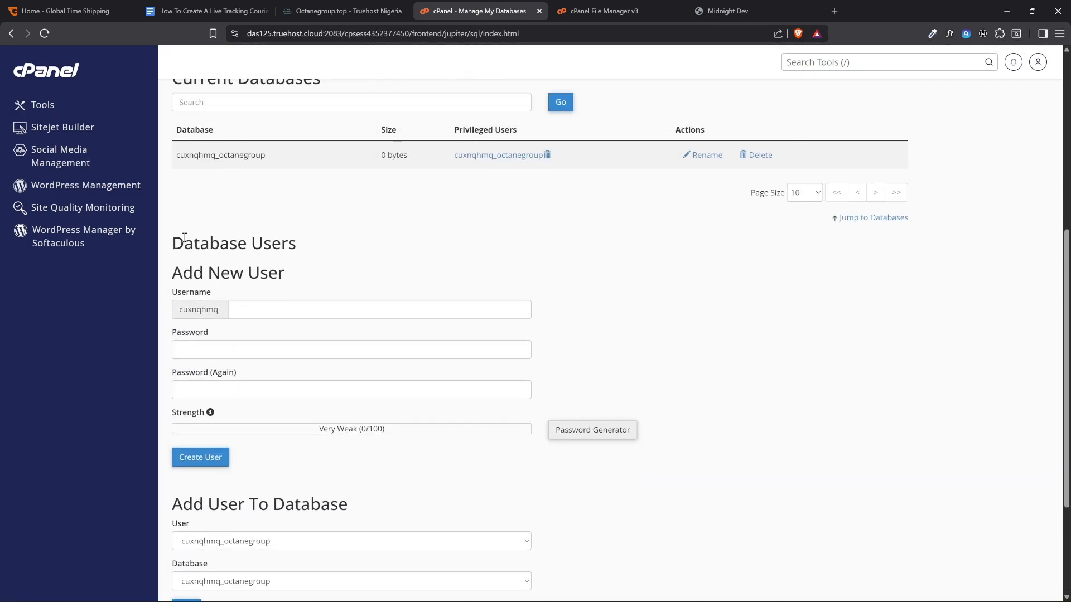
drag(174, 250, 292, 260)
click(239, 350)
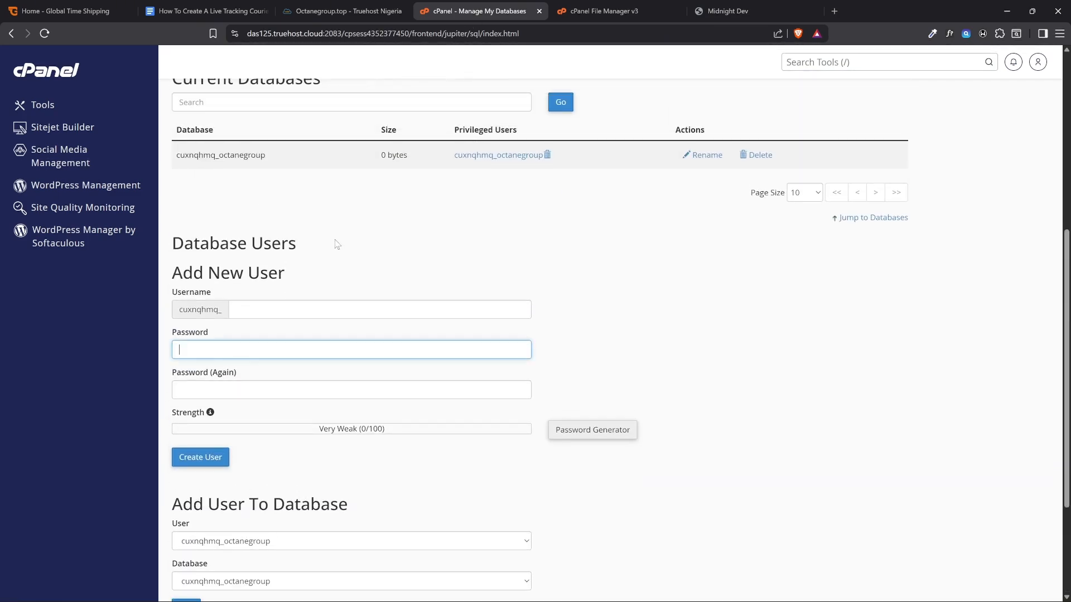
click(308, 282)
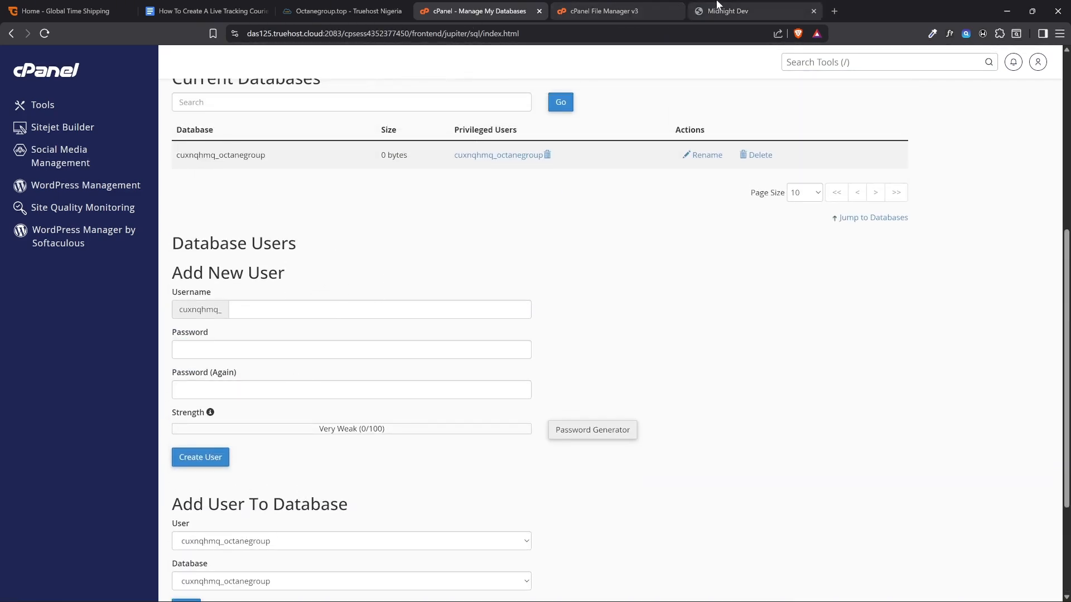
click(725, 11)
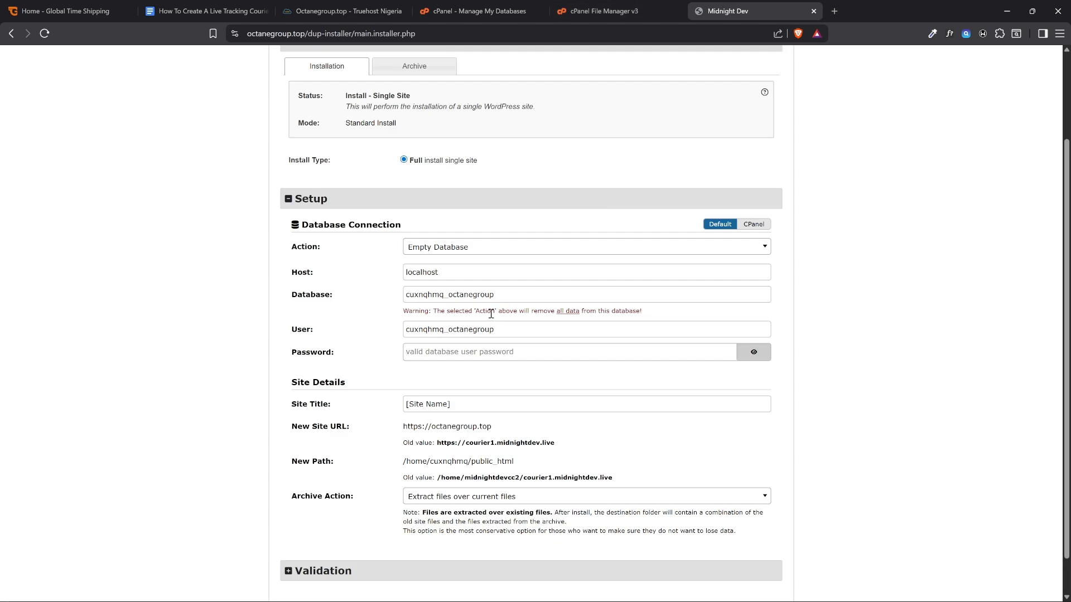
key(super+v)
scroll(521, 451, down, 2)
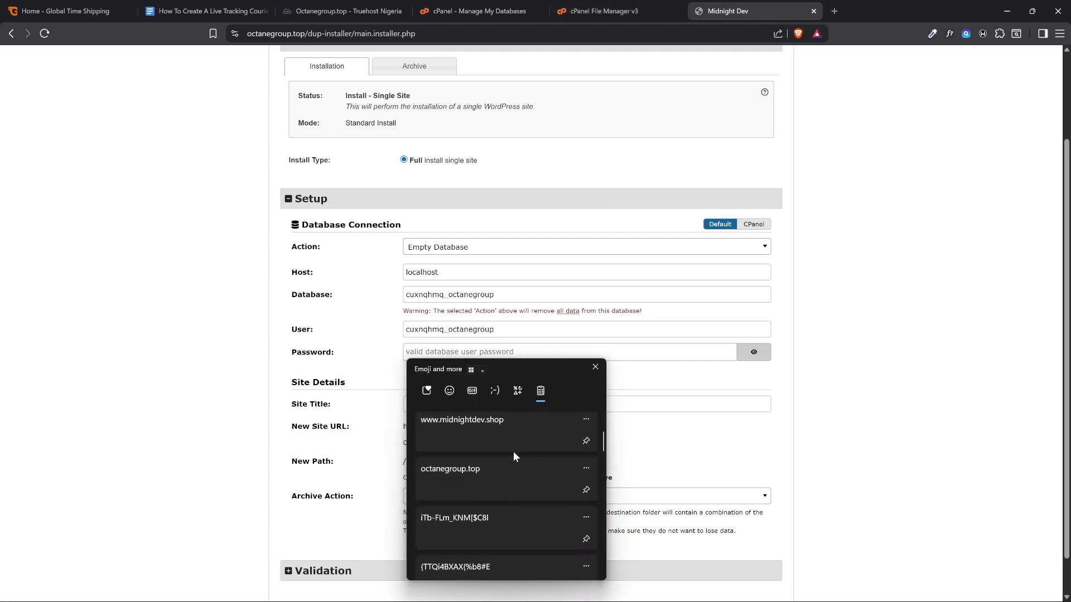
scroll(513, 456, down, 1)
click(467, 498)
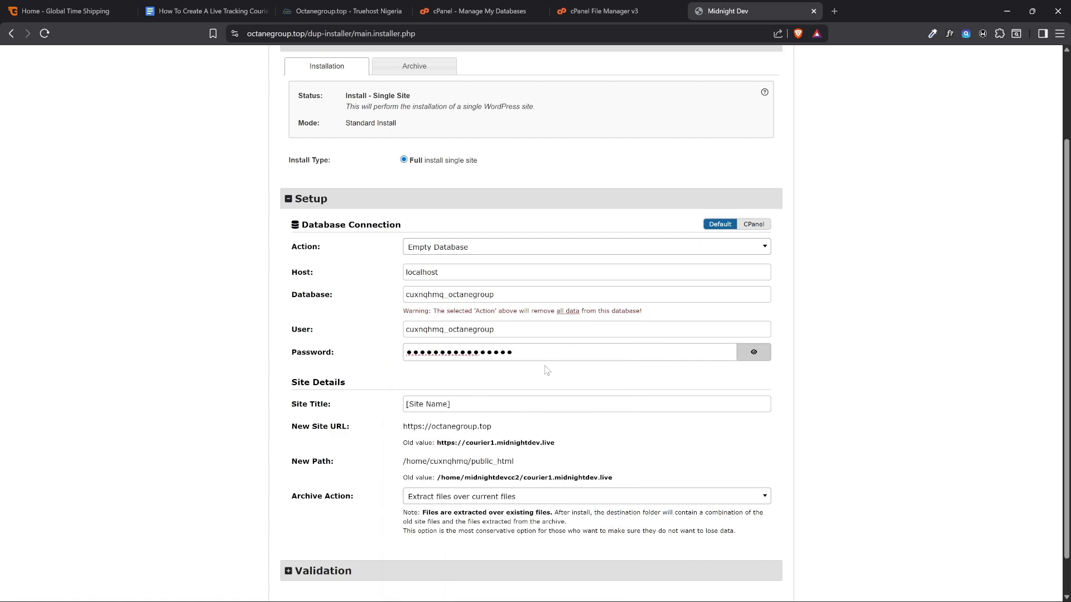
Check the hosted domain name in Truehost and replace the installer's "[Site Name]" site title with the company name
scroll(546, 371, down, 1)
drag(347, 340, 288, 340)
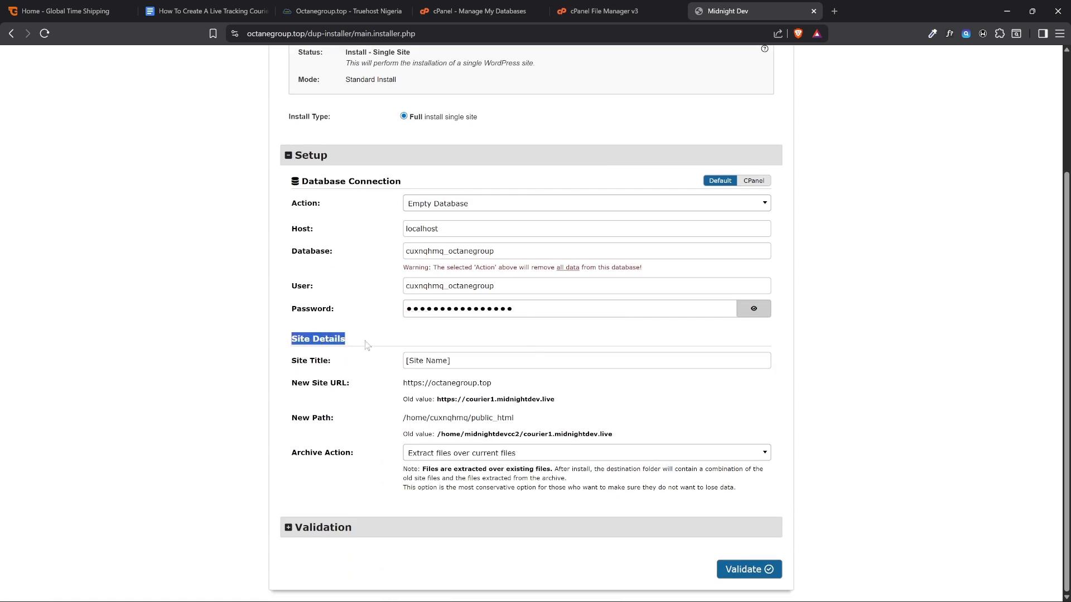
drag(471, 360, 404, 360)
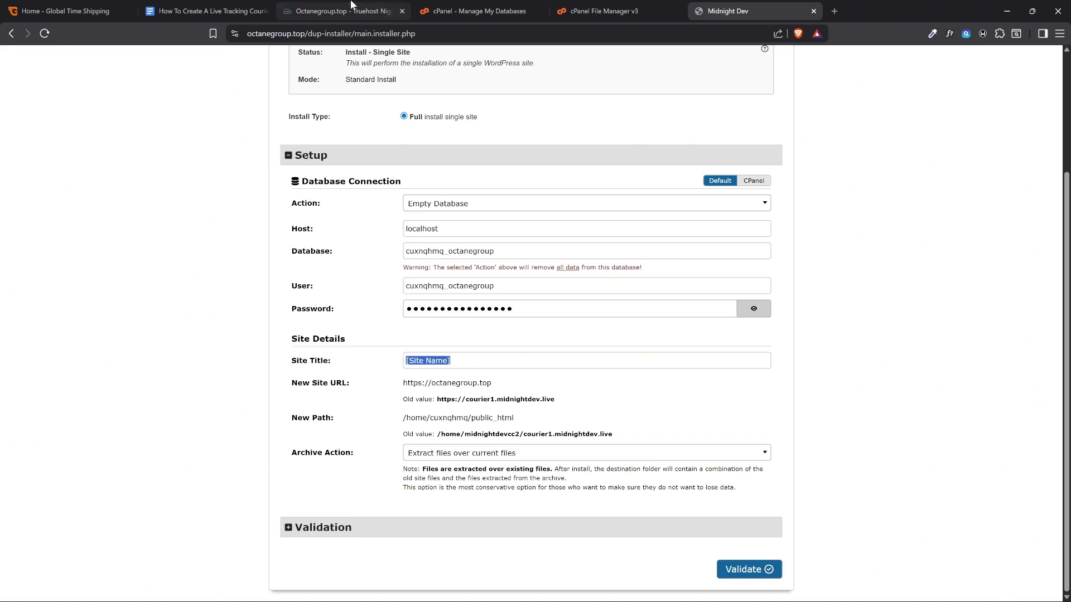
click(334, 11)
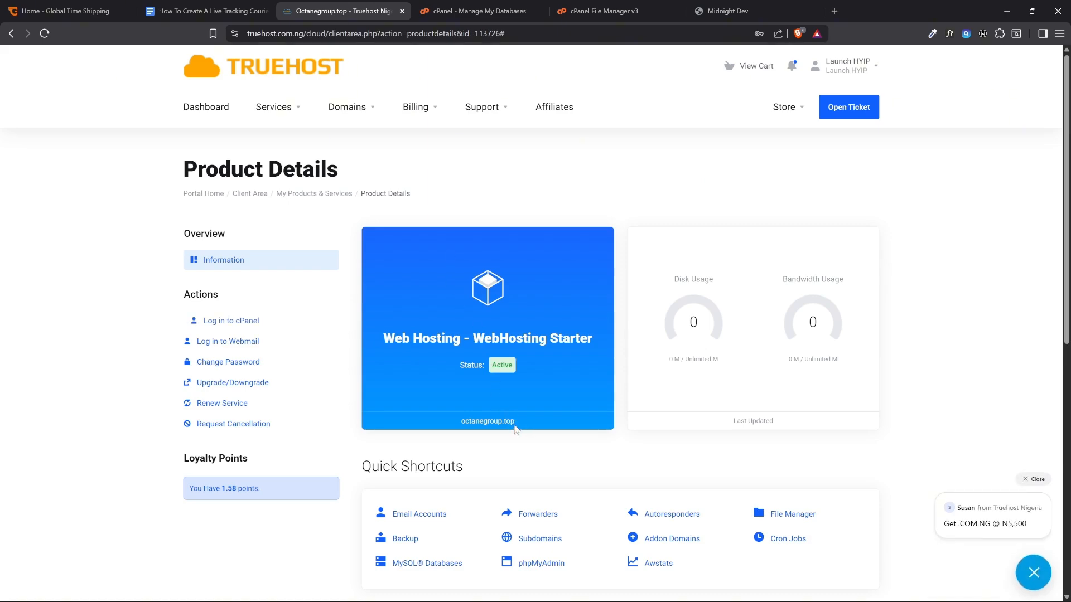
click(719, 7)
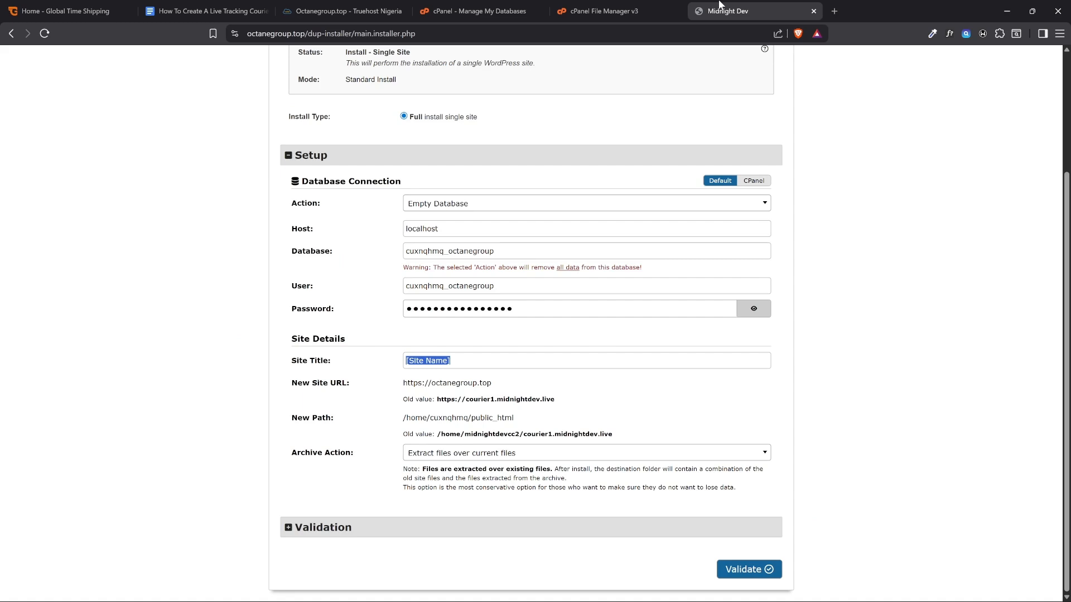
text(Octane Group)
Check the new site URL and validate the installer's deployment settings
drag(493, 388, 403, 392)
click(373, 404)
click(741, 574)
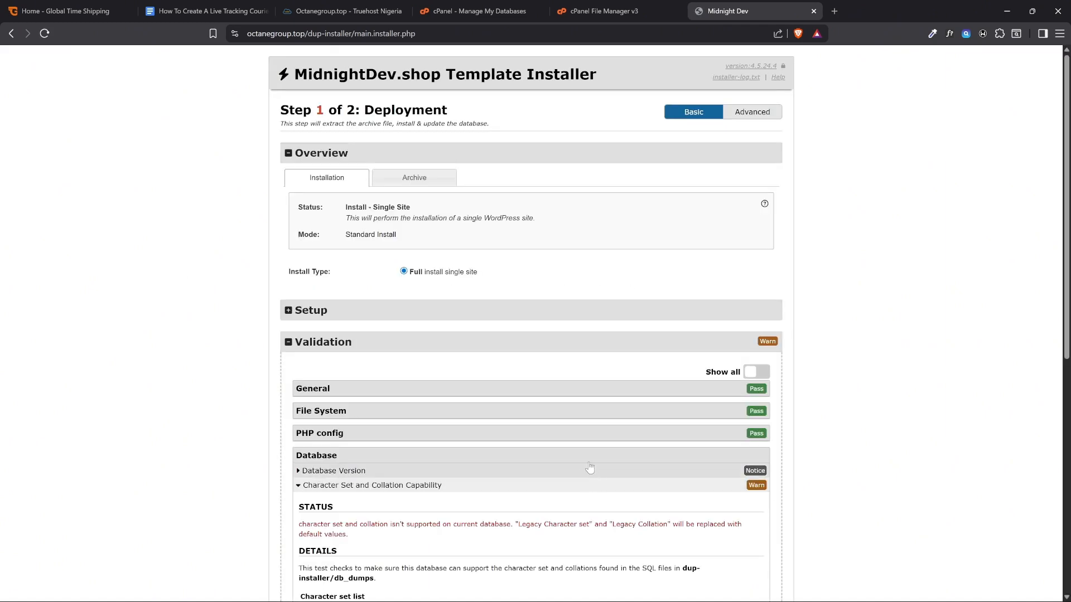
Review the validation results, accept the terms and notices, and run the installer with the configured site and database settings
scroll(267, 317, down, 1)
scroll(266, 318, down, 2)
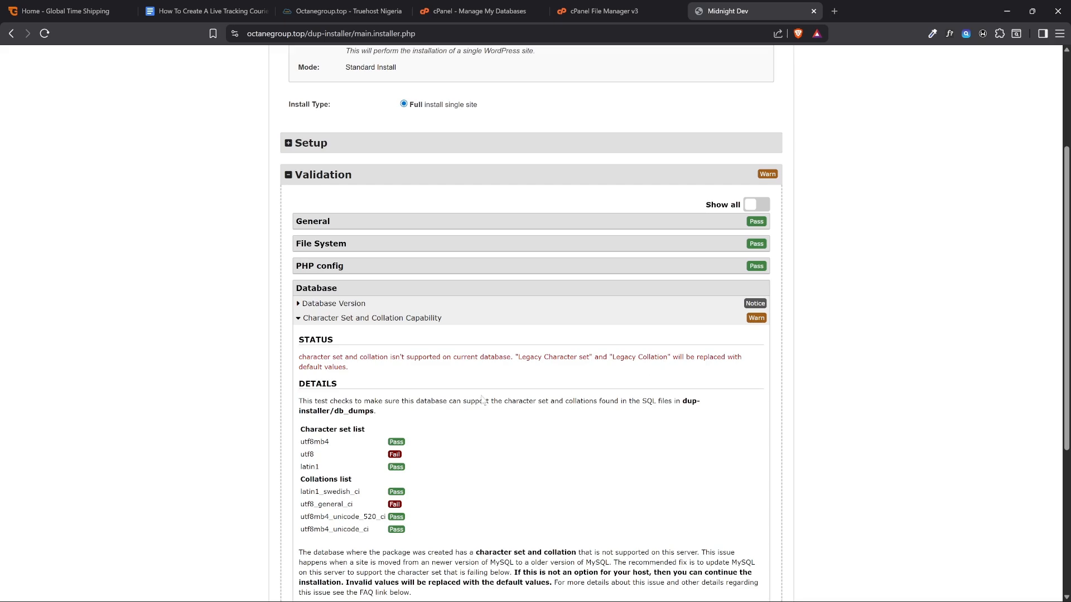
scroll(691, 372, down, 5)
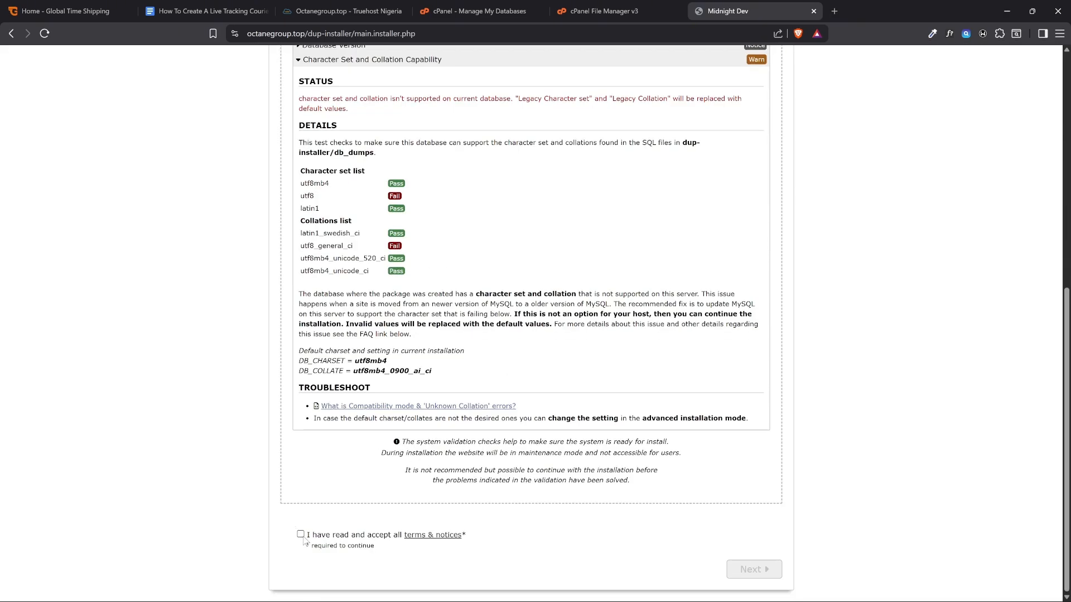
click(301, 536)
click(746, 571)
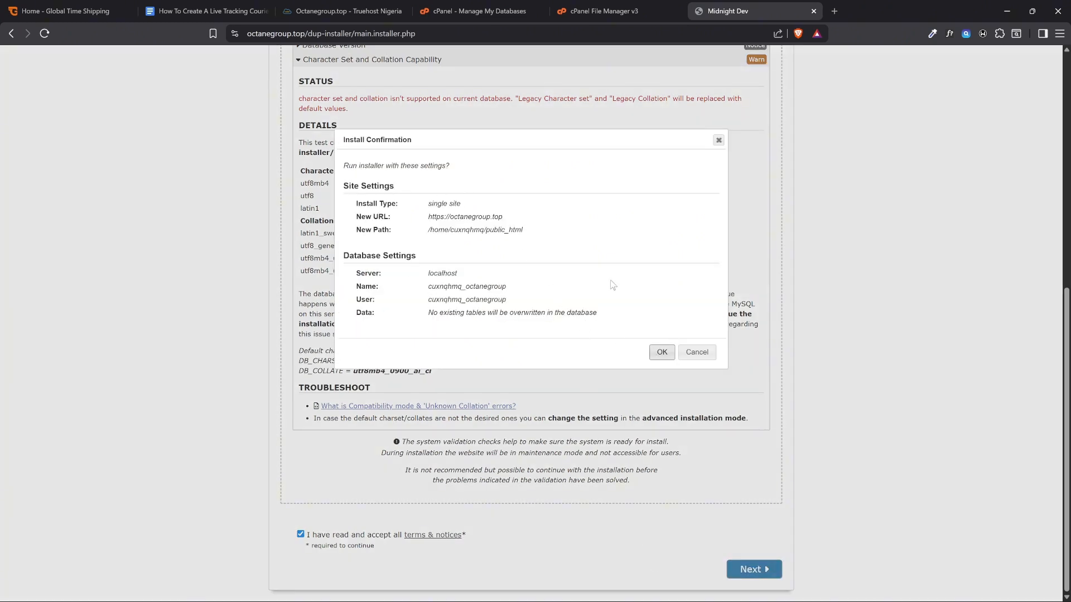
click(661, 353)
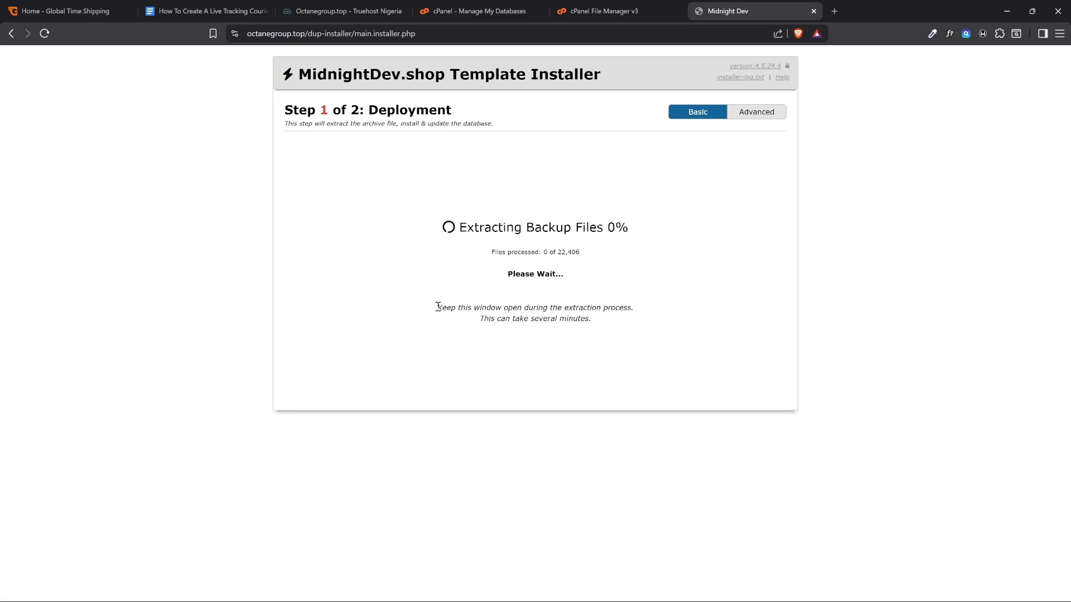
drag(438, 307, 471, 308)
drag(540, 318, 639, 325)
click(524, 242)
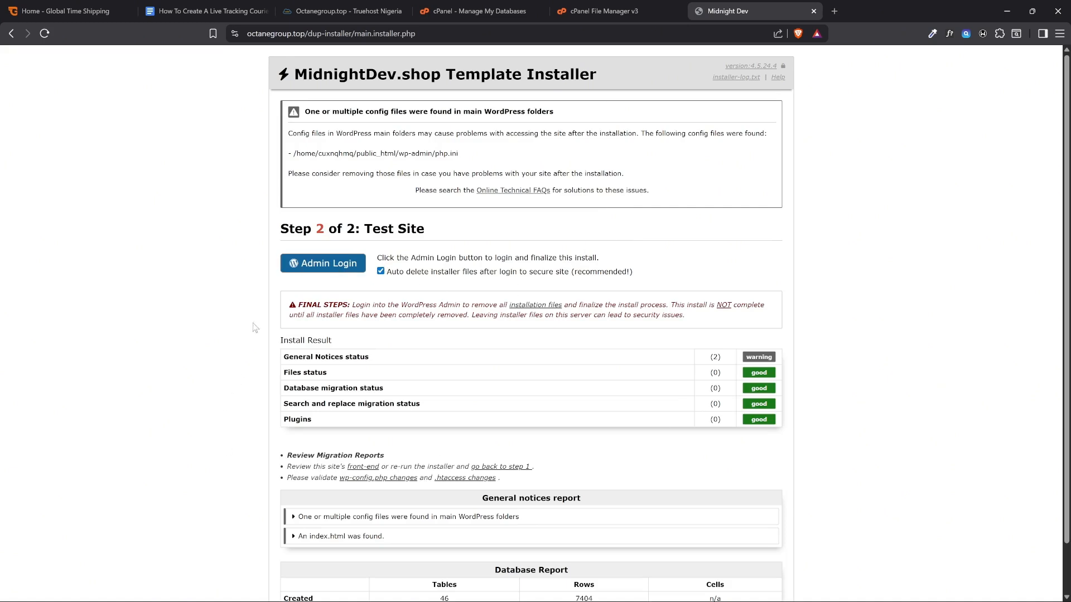
Open the new site's WordPress admin login from the installer and enter admin as the username
click(320, 274)
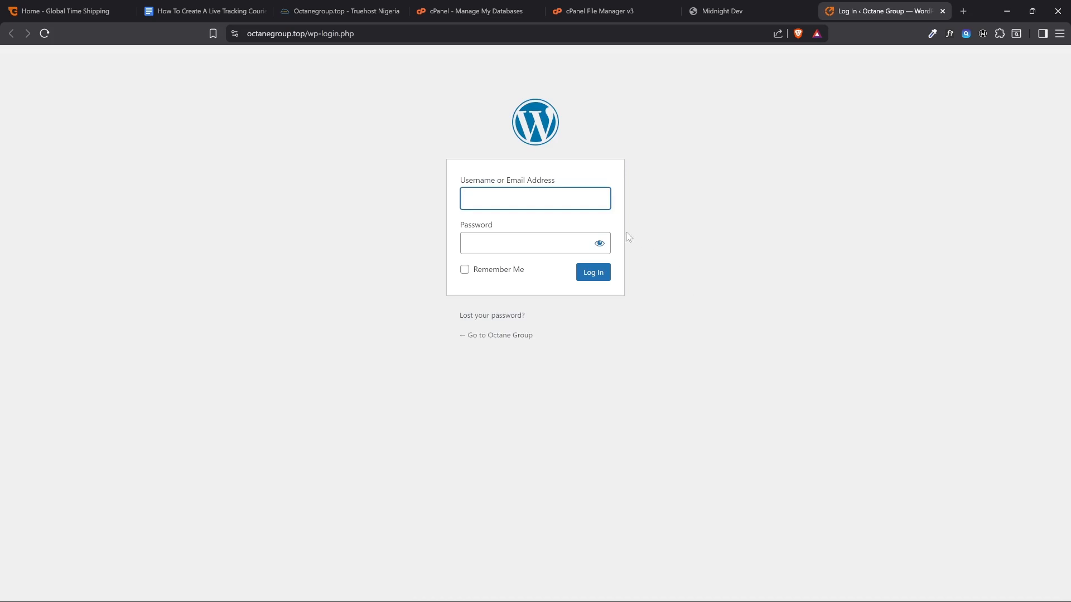
text(admin)
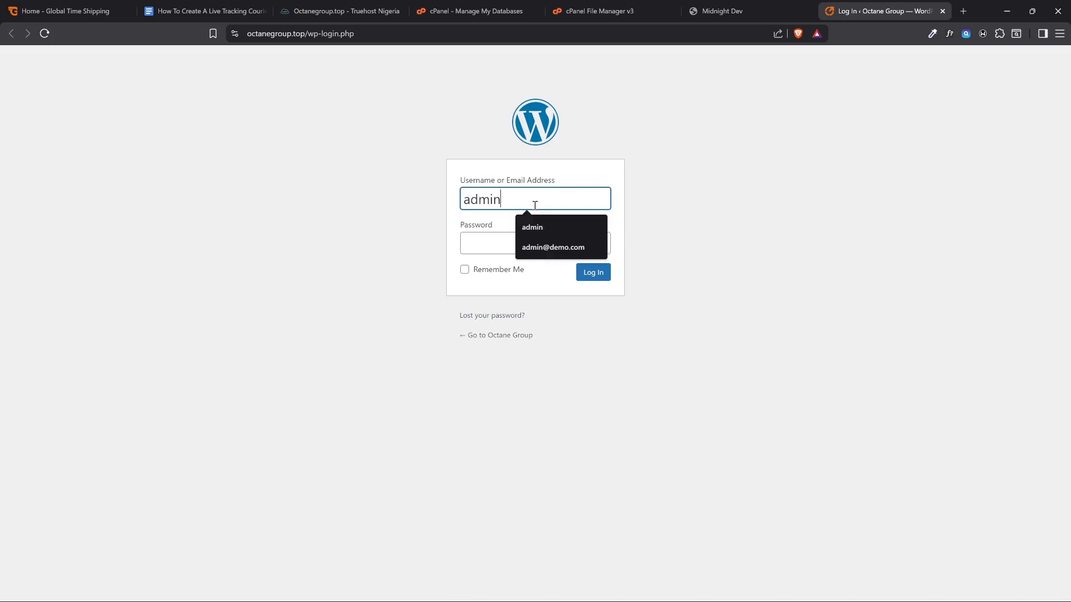
click(705, 160)
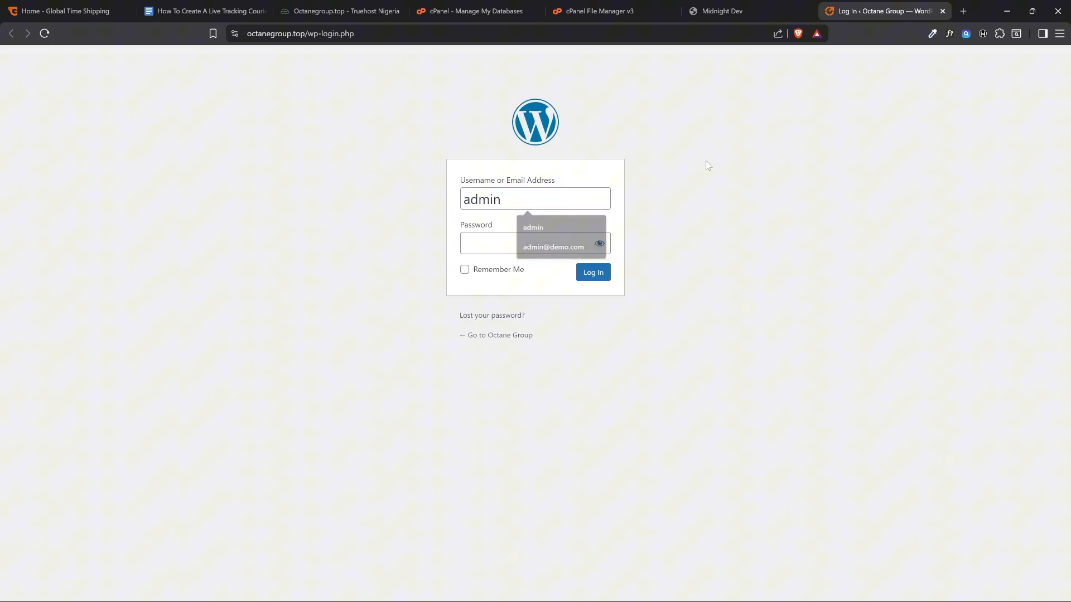
click(513, 200)
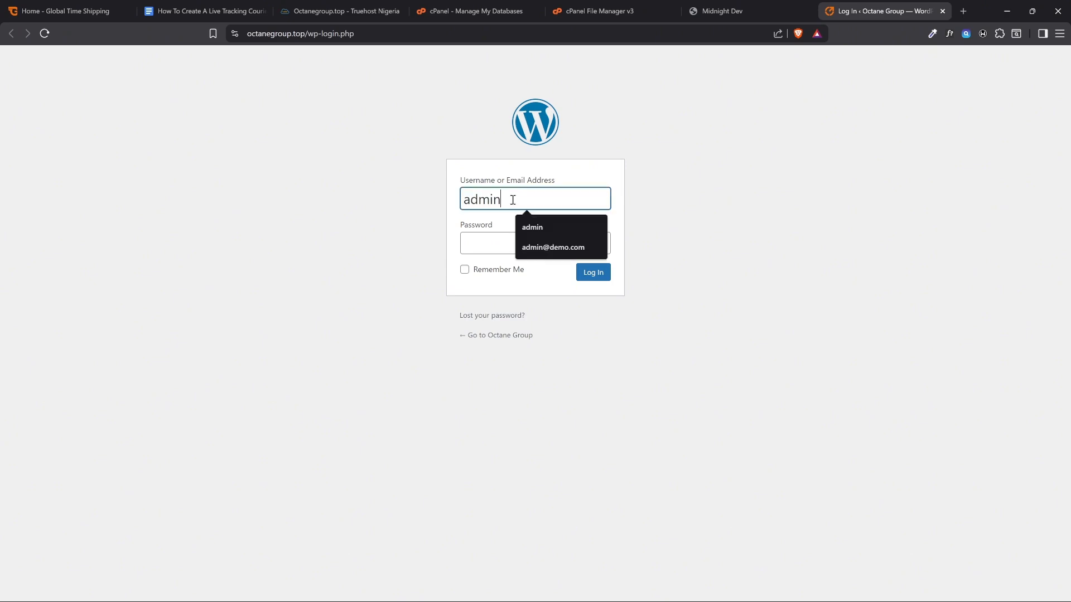
click(545, 239)
drag(498, 181, 557, 184)
click(559, 184)
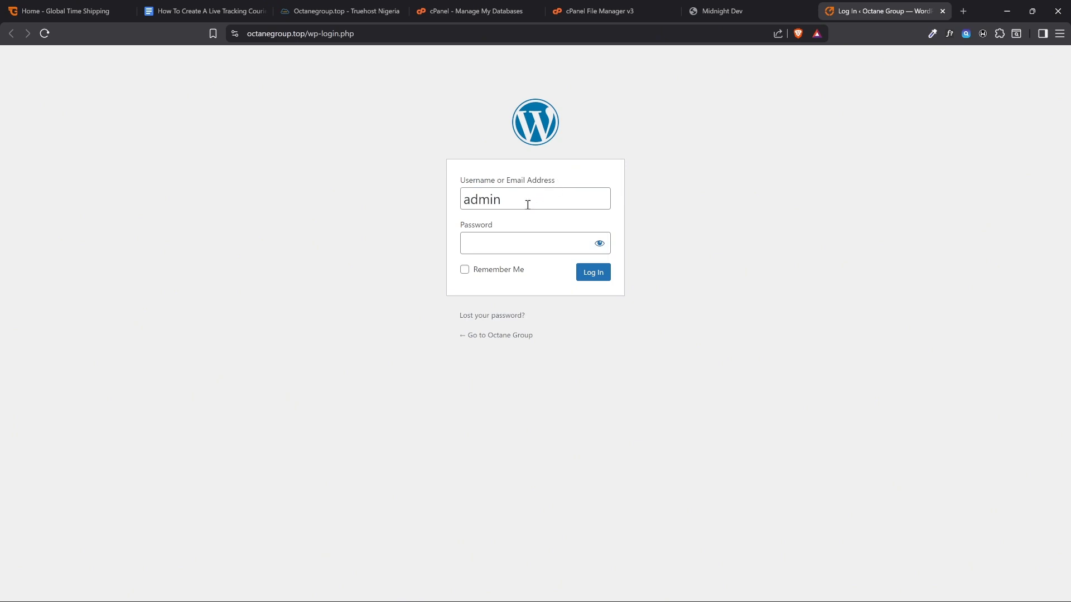
In the Google Docs guide, insert an opening bracket, the demo admin e-mail and a comma after "Login website admin" in item 7
click(206, 12)
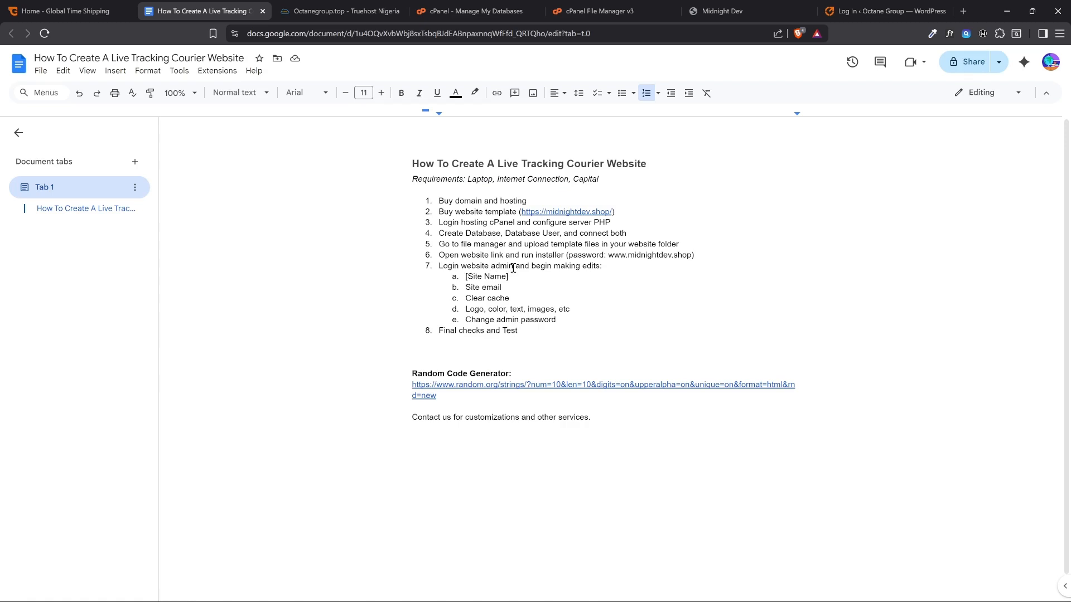
text(()
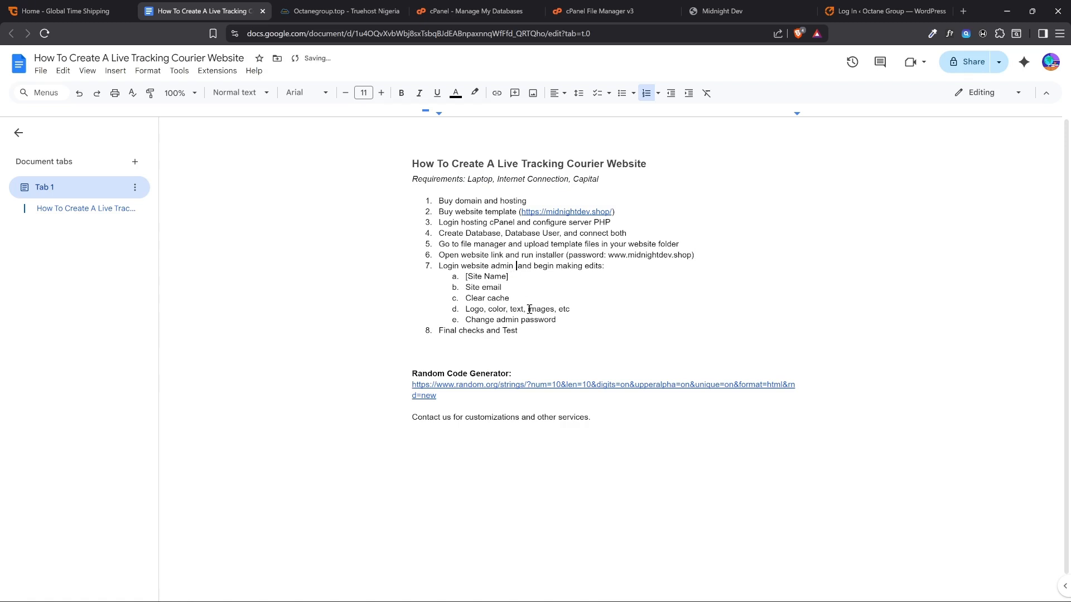
text(admin)
text(@demo.co)
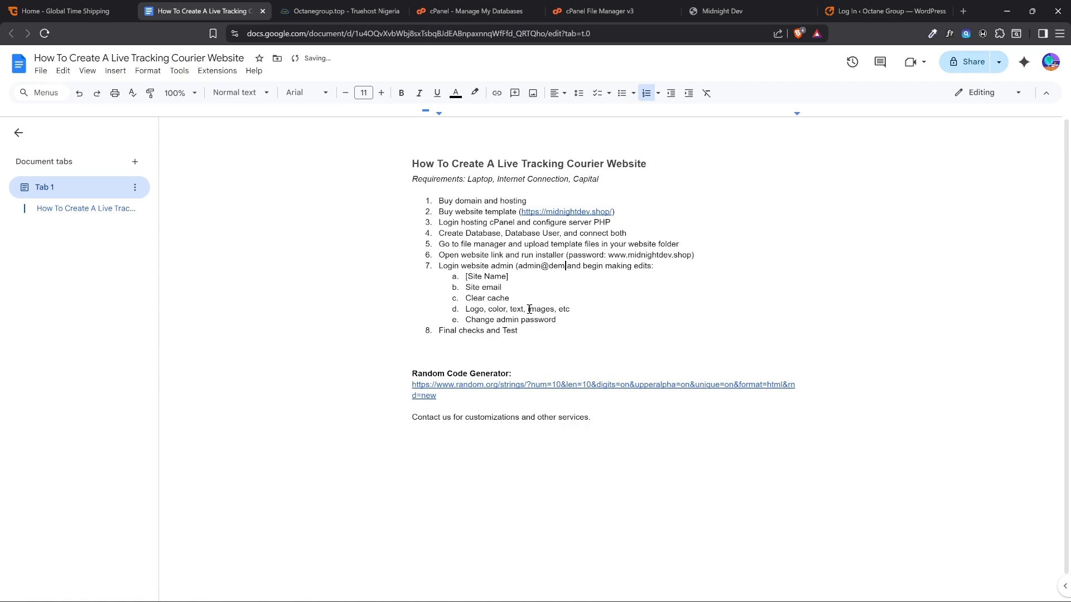
text(m,)
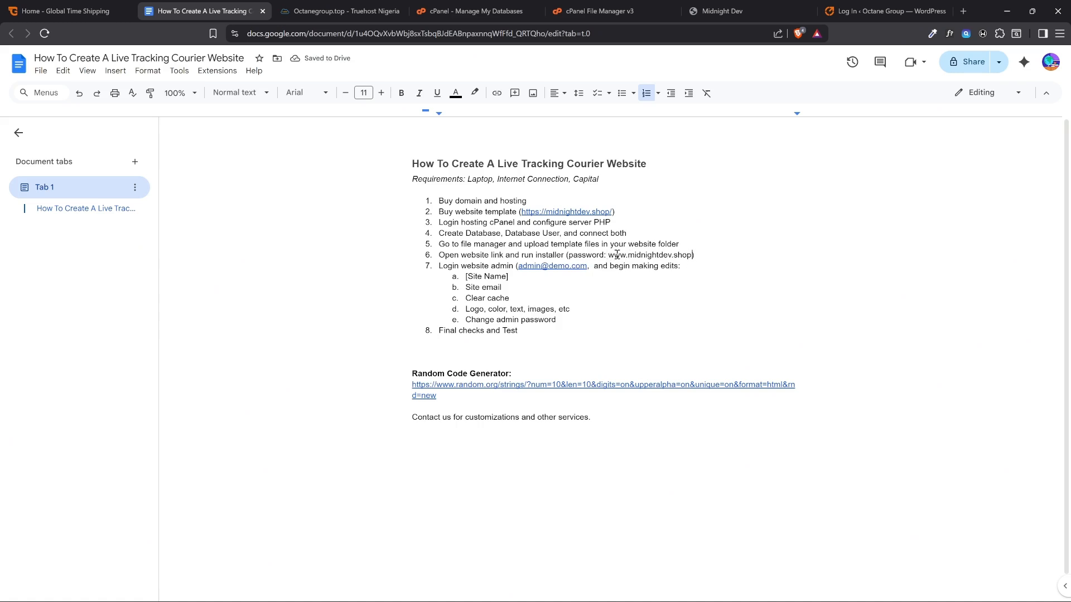
Copy the installer password from item 6 of the guide into item 7 as the admin login password, after the e-mail
drag(608, 255, 693, 255)
key(ctrl+c)
click(592, 266)
key(ctrl+v)
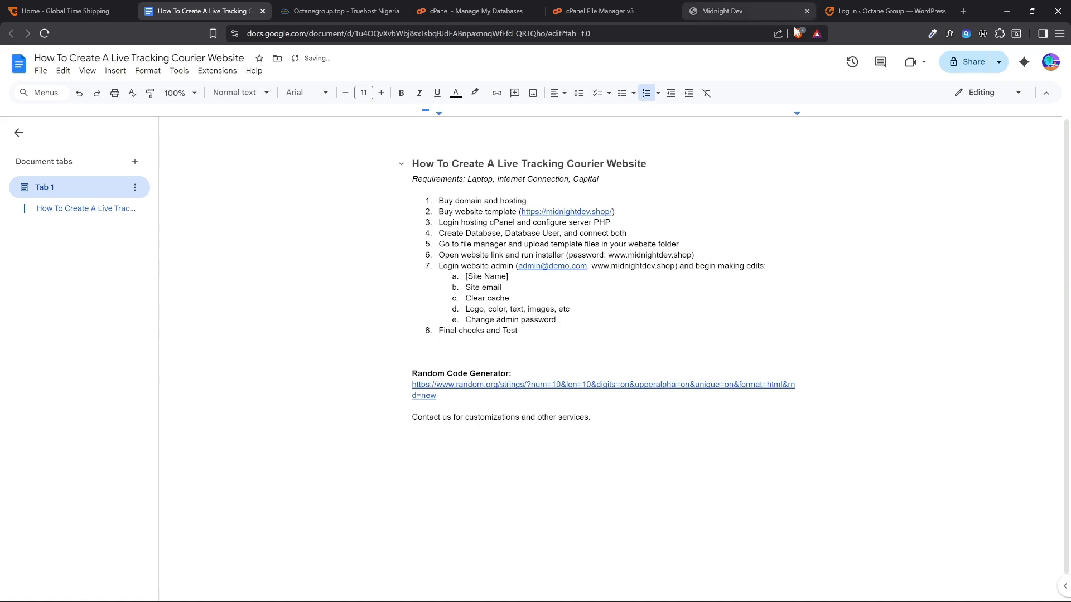
Copy the password from the guide into the WordPress login's Password field and reveal it
click(895, 5)
click(527, 239)
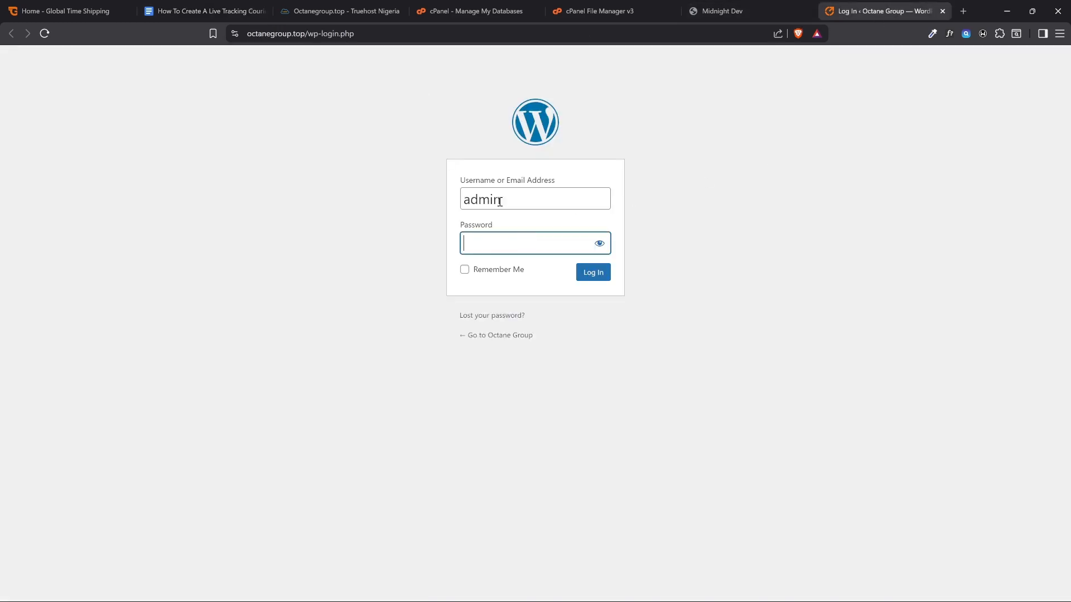
click(253, 8)
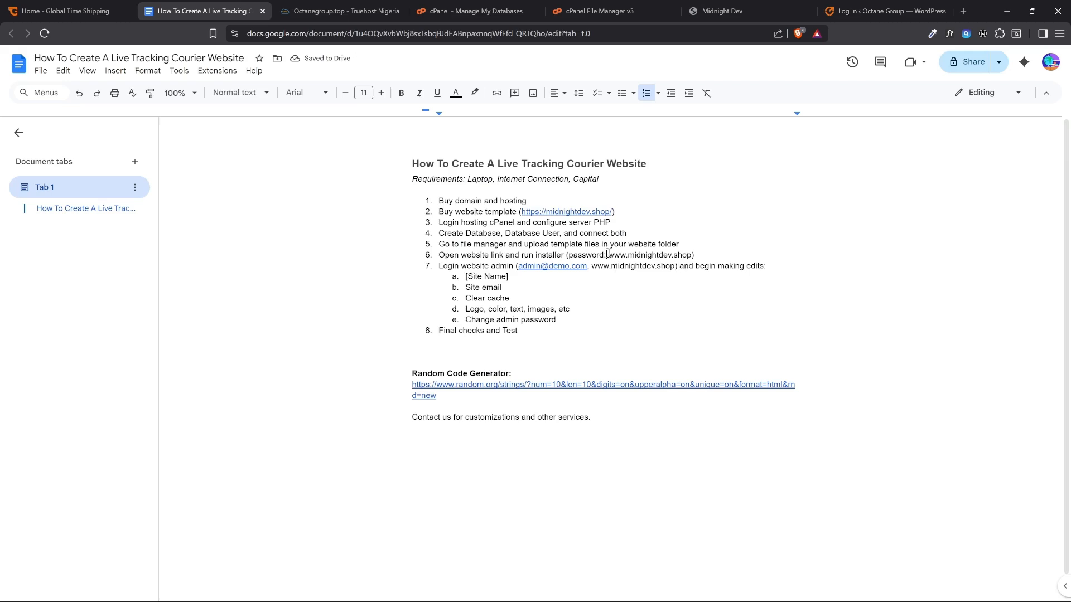
drag(608, 254, 692, 255)
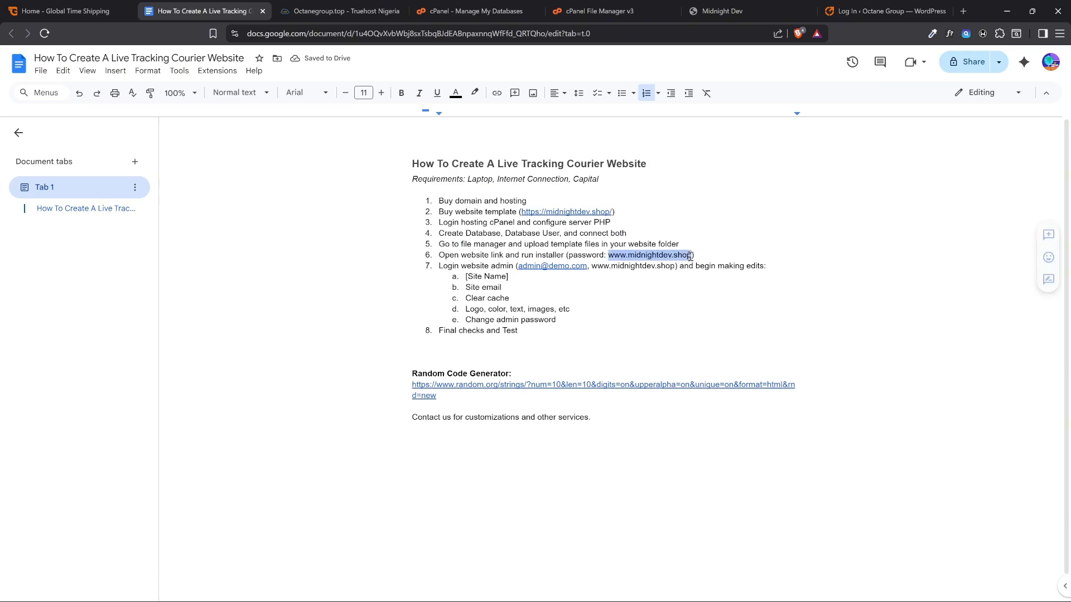
click(846, 5)
key(ctrl+v)
click(600, 243)
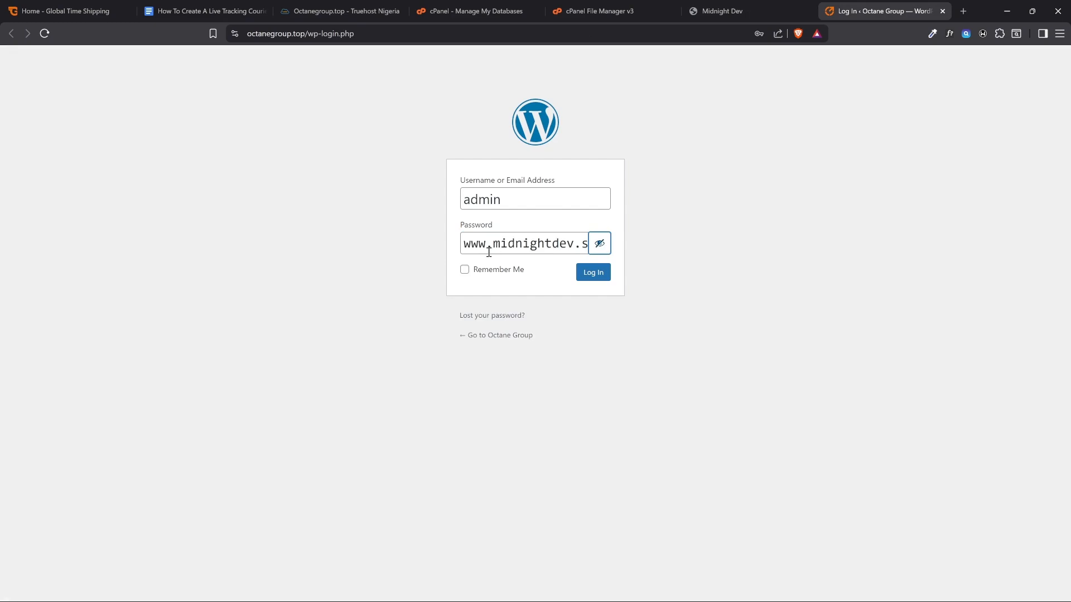
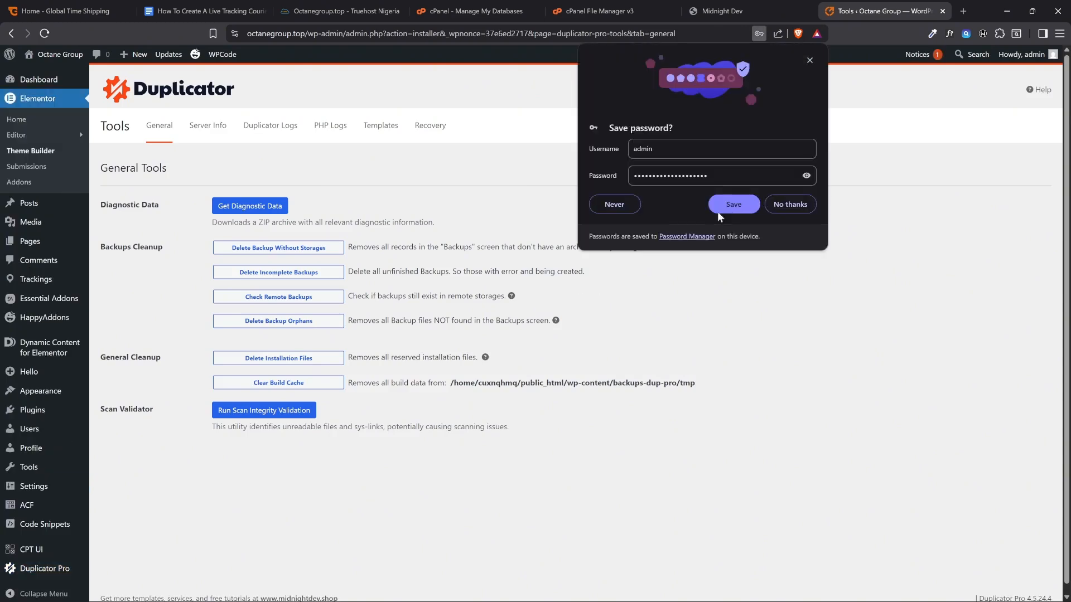
Save the admin login credentials in the browser and open the WordPress dashboard home
click(727, 208)
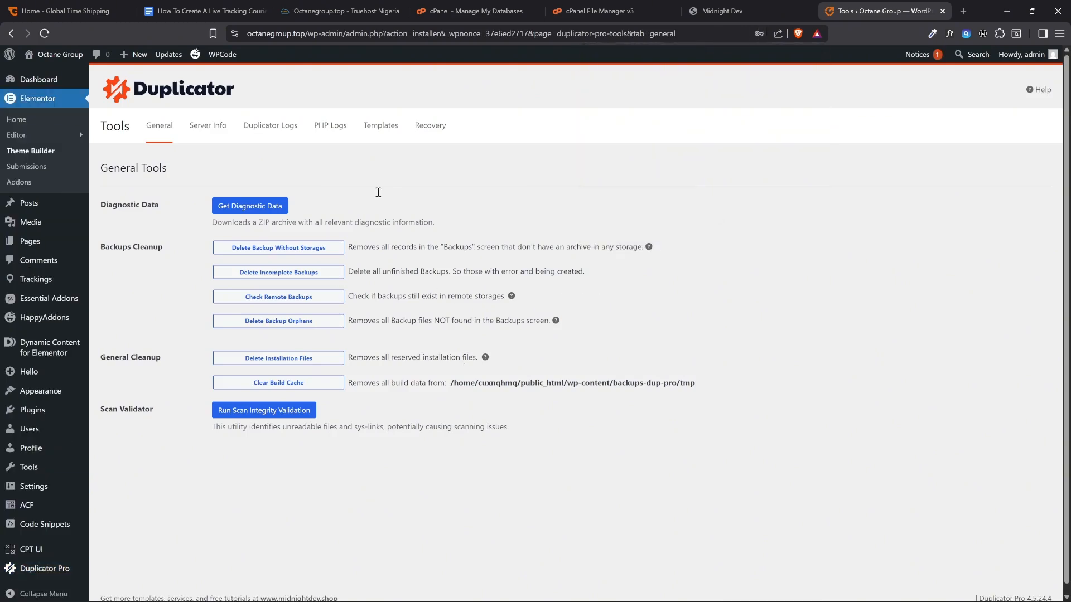
drag(248, 33, 306, 34)
click(306, 72)
scroll(92, 385, down, 1)
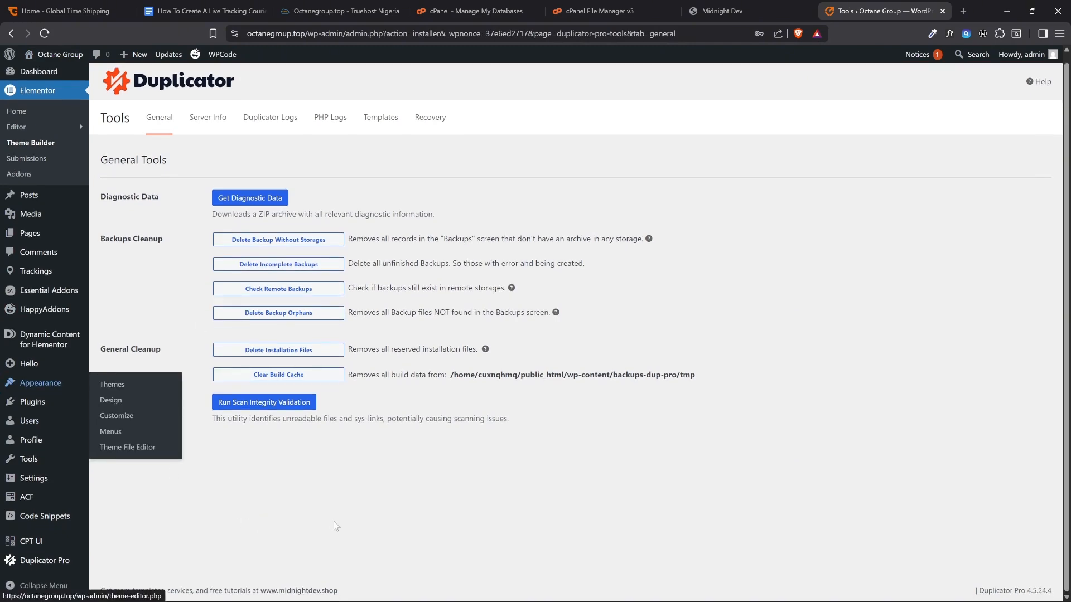
scroll(519, 577, up, 1)
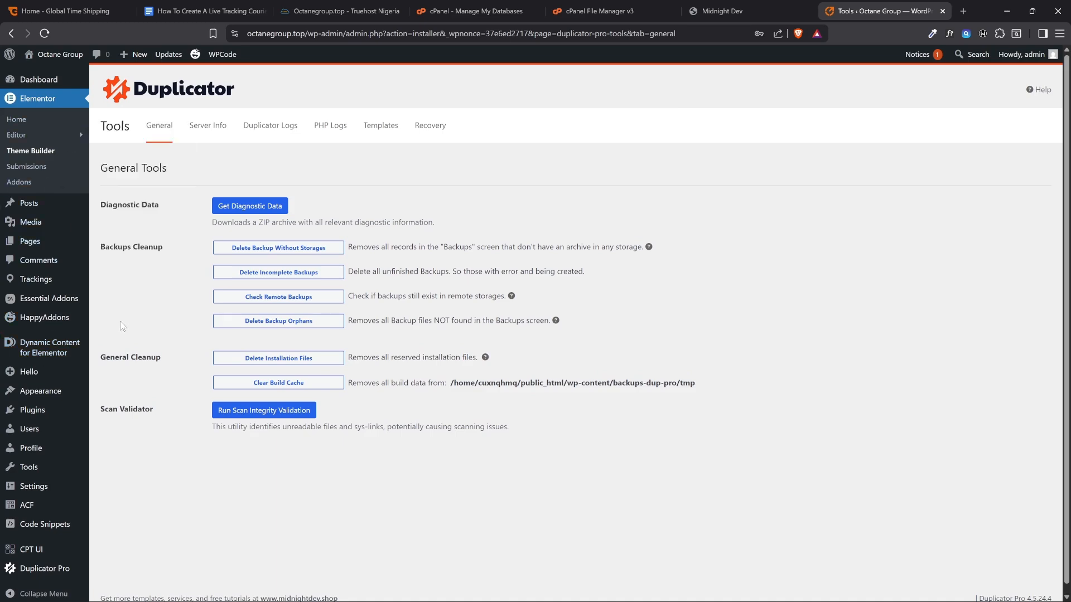
scroll(112, 329, down, 1)
scroll(179, 417, up, 1)
click(42, 81)
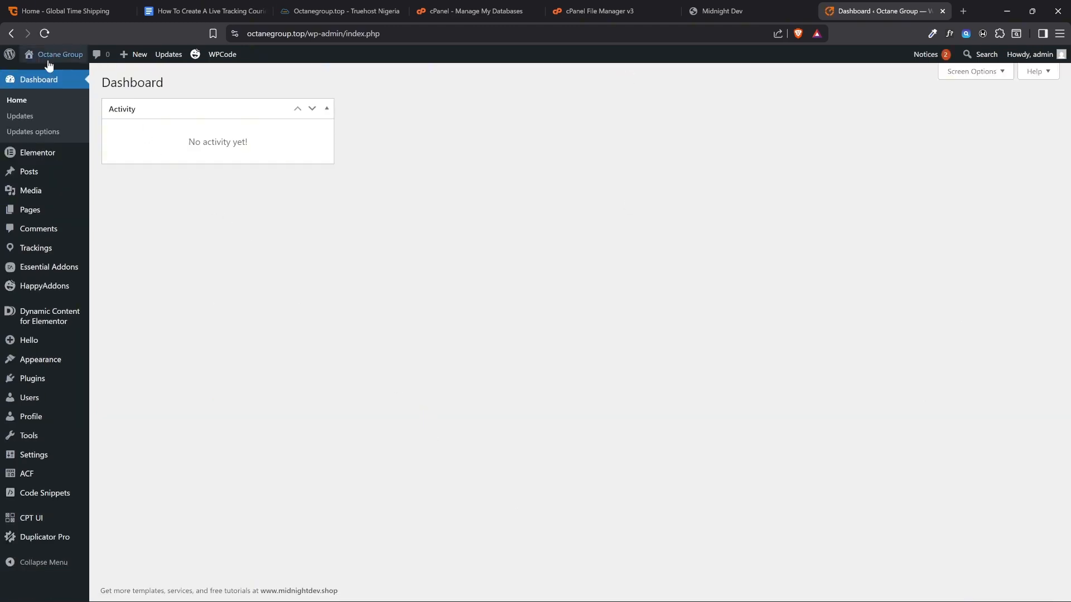
Open the Octane Group site's front end in a new browser tab, reload it and read the displayed page
mouse_move(45, 64)
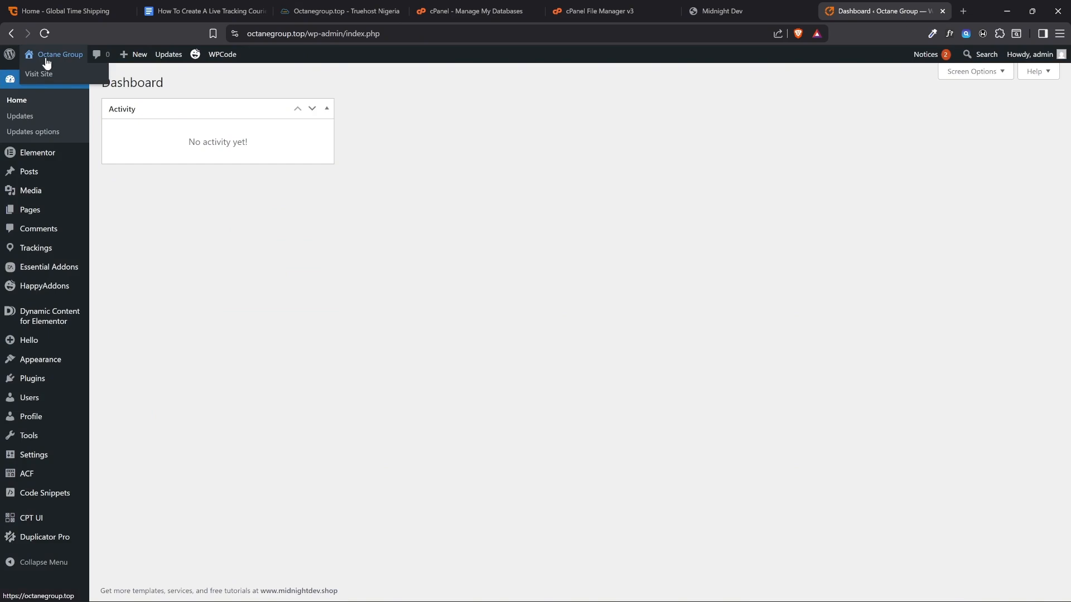
right_click(36, 75)
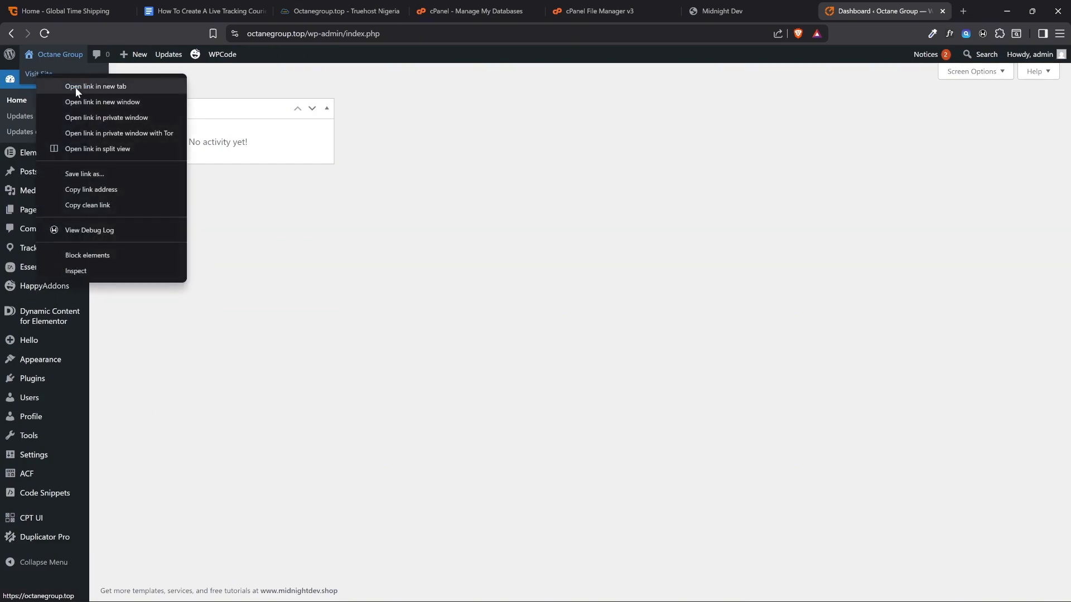
click(75, 87)
click(862, 4)
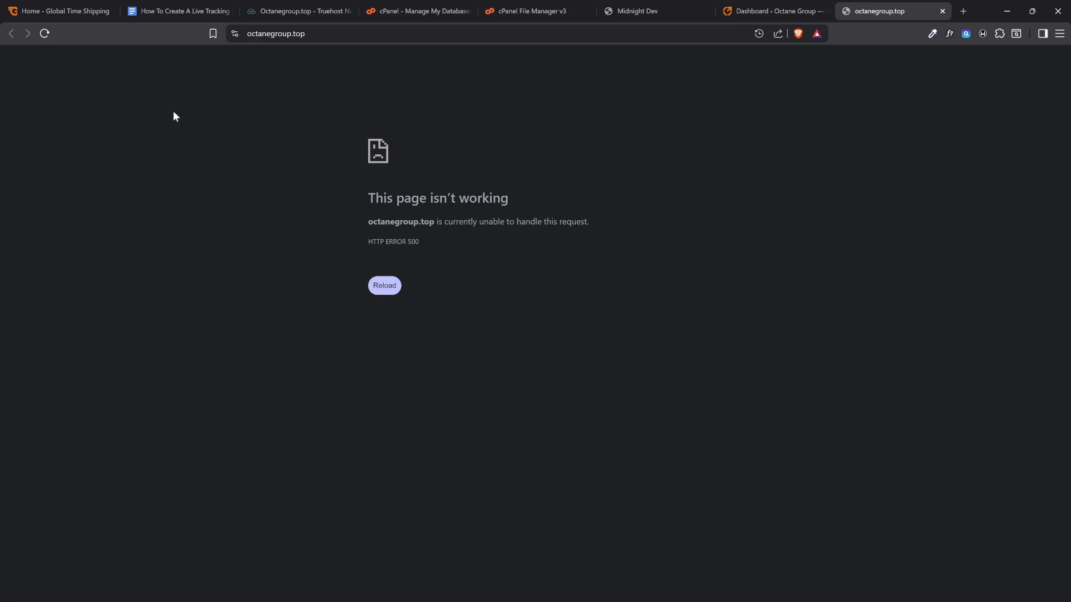
click(44, 33)
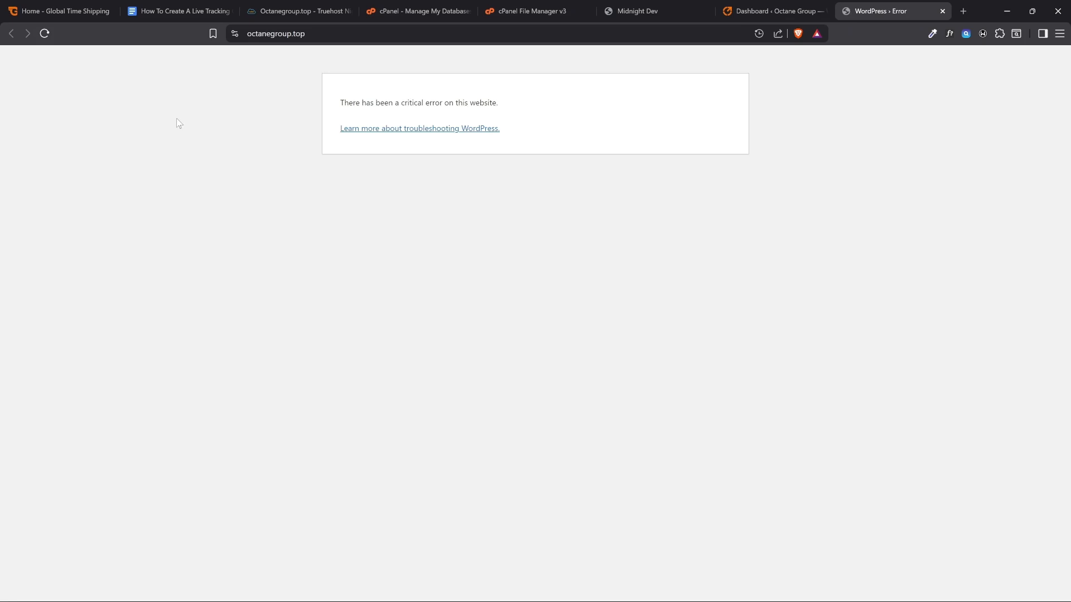
mouse_move(350, 103)
mouse_down()
mouse_move(340, 102)
mouse_move(505, 102)
mouse_move(339, 103)
mouse_up()
click(531, 115)
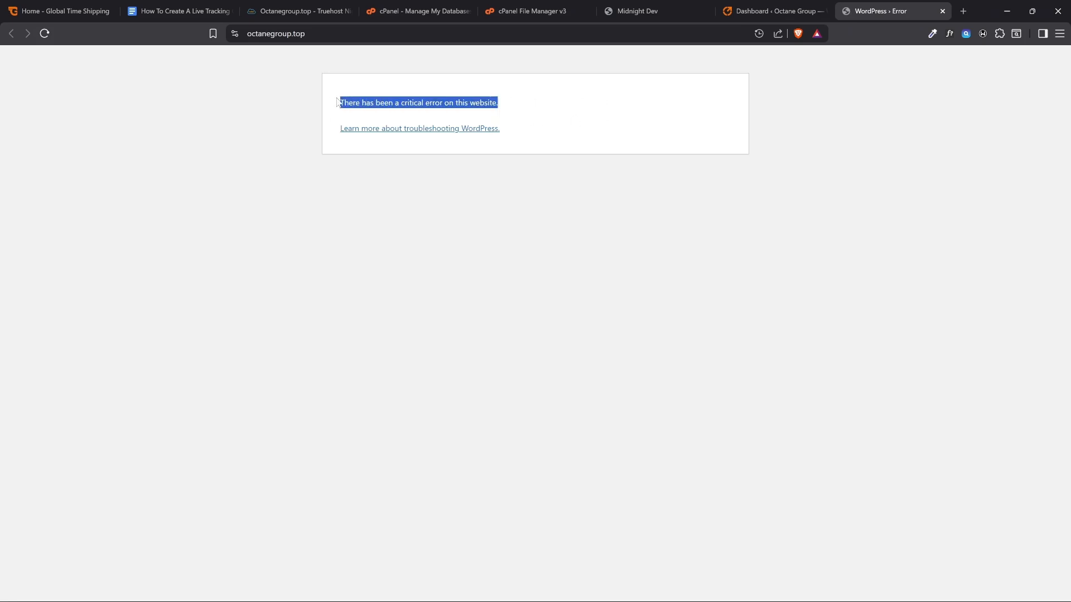
click(516, 107)
Review item 3 of the Google Docs guide, search cPanel's tools for php and open MultiPHP Manager
click(179, 11)
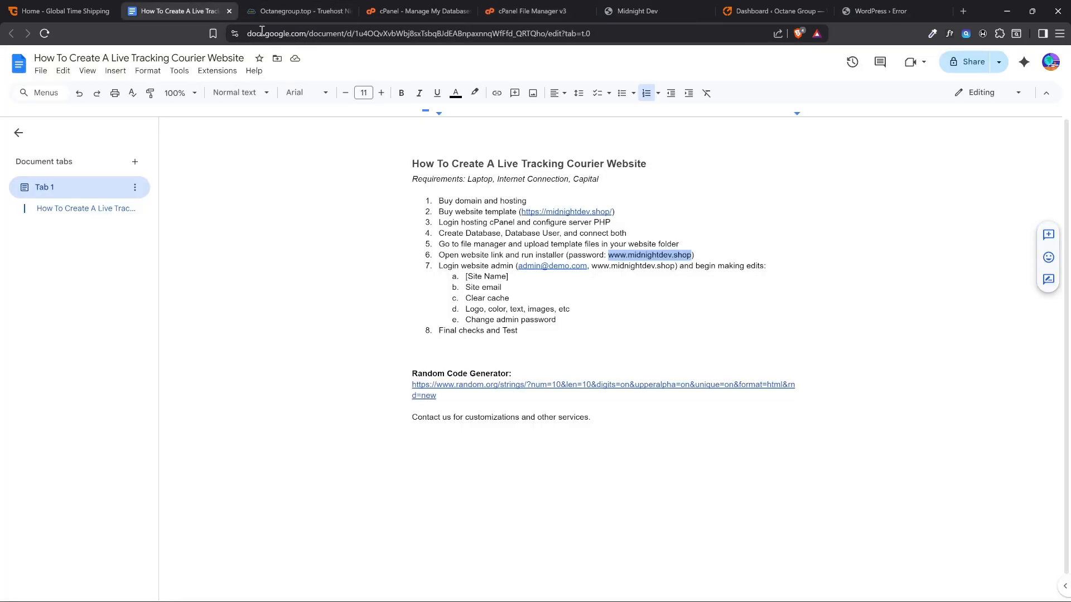
drag(572, 222, 438, 223)
click(518, 7)
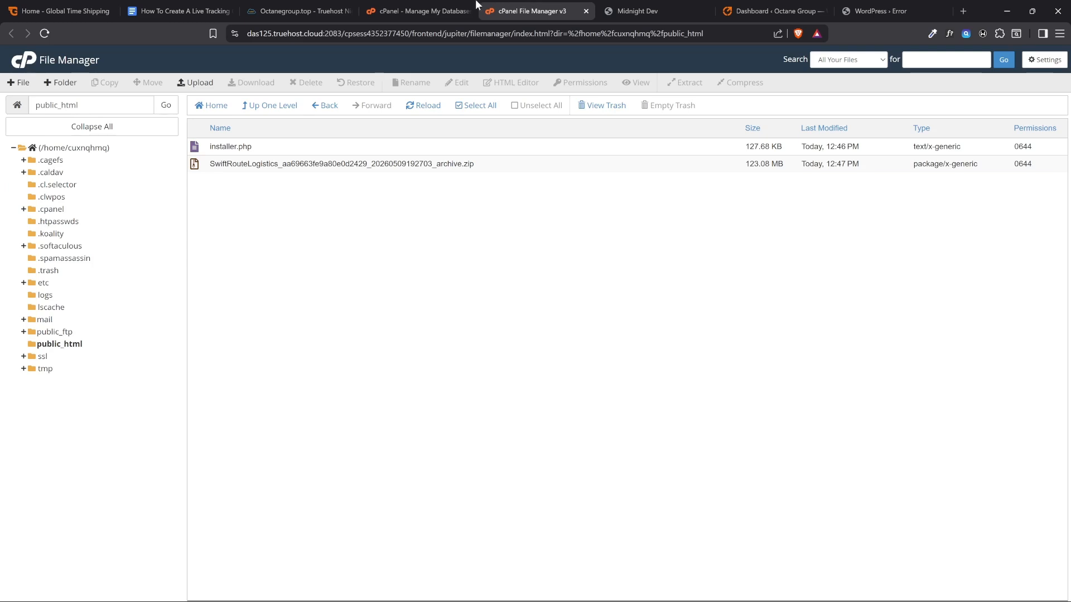
click(417, 11)
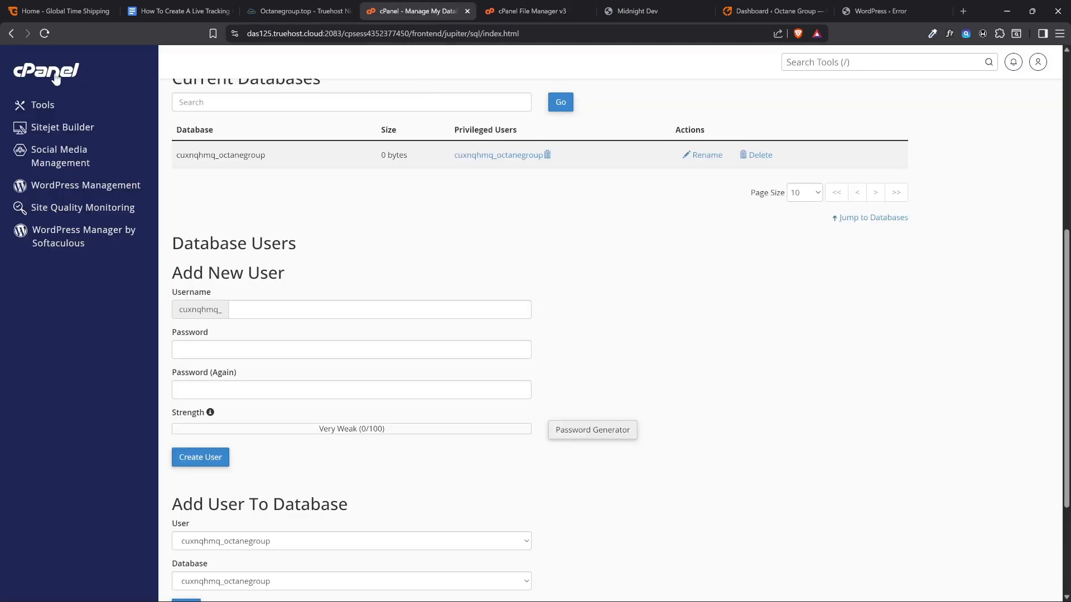
click(40, 74)
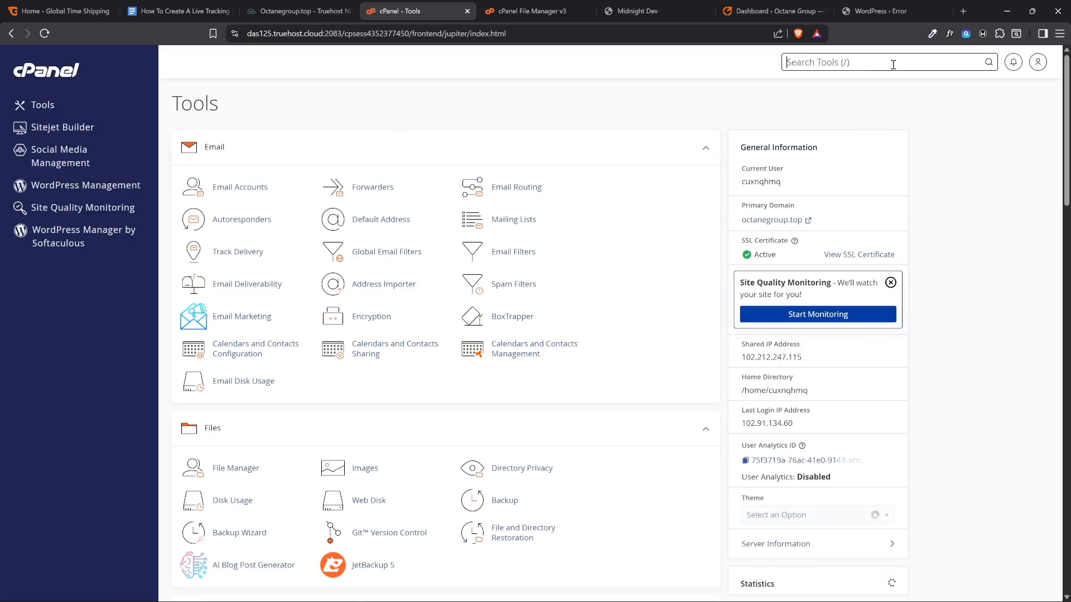
text(php)
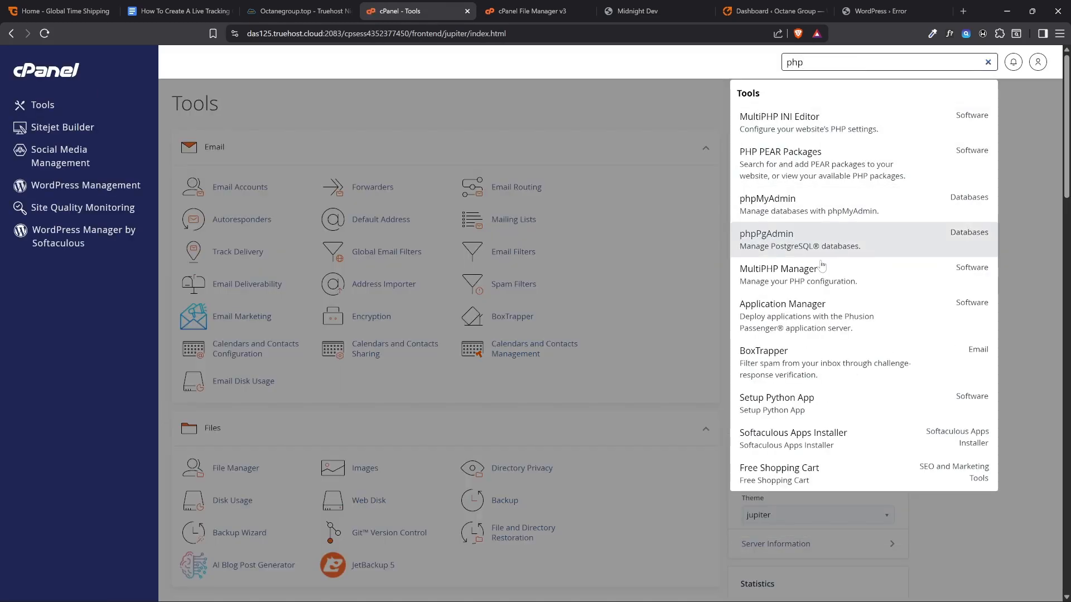
click(754, 274)
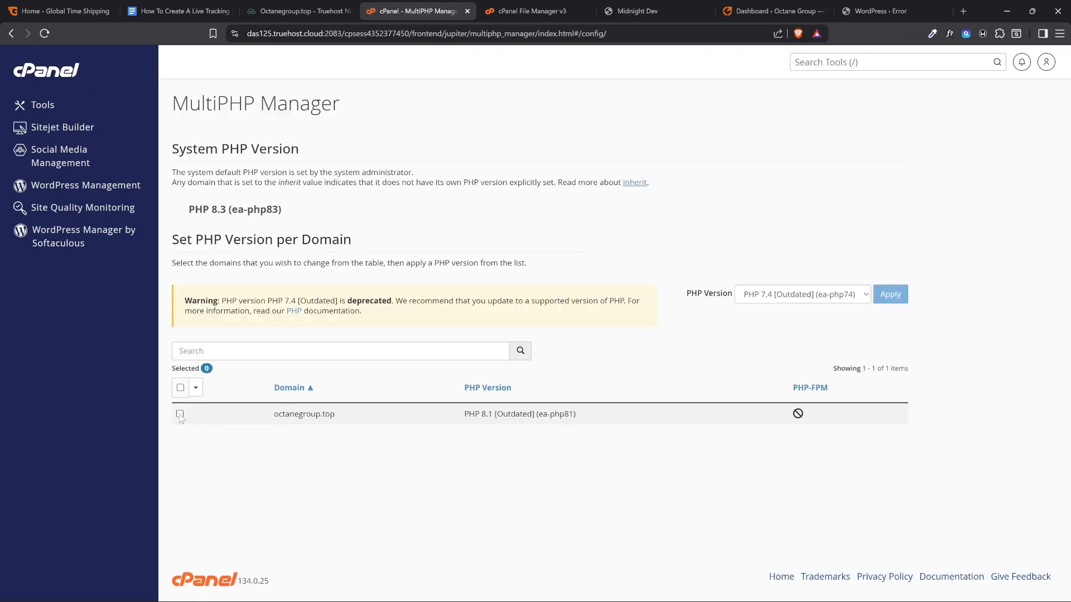
Apply PHP 8.2 (ea-php82) to the octanegroup.top domain
click(180, 413)
click(803, 294)
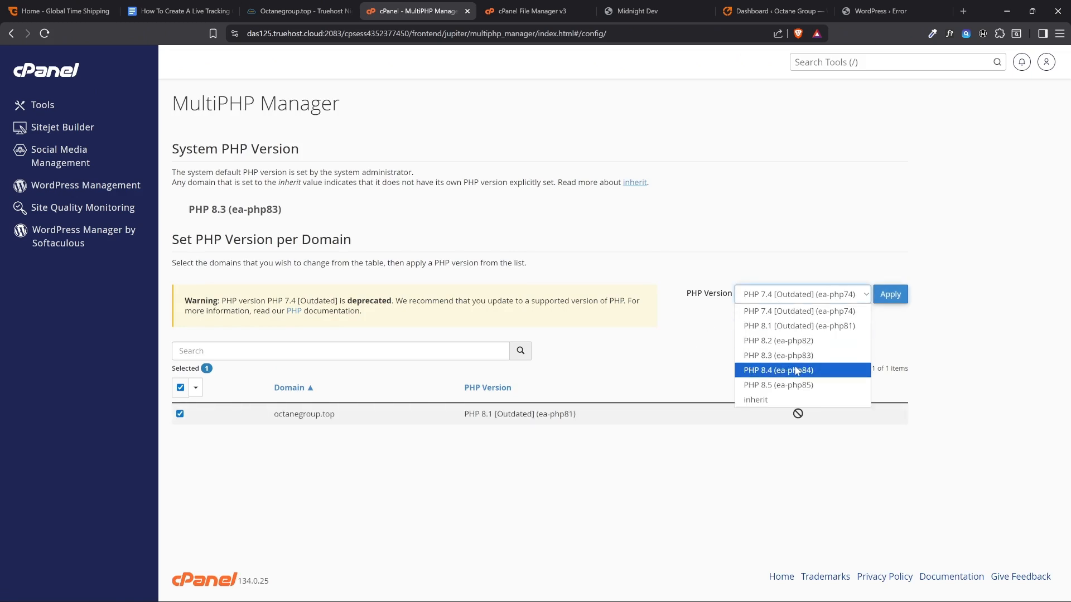
click(807, 341)
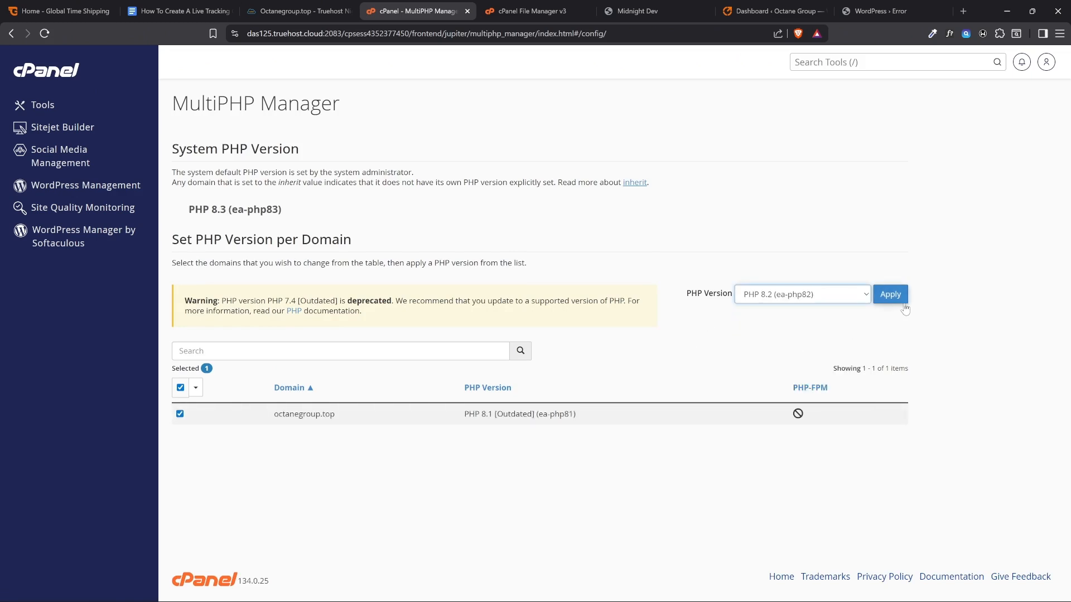
click(889, 294)
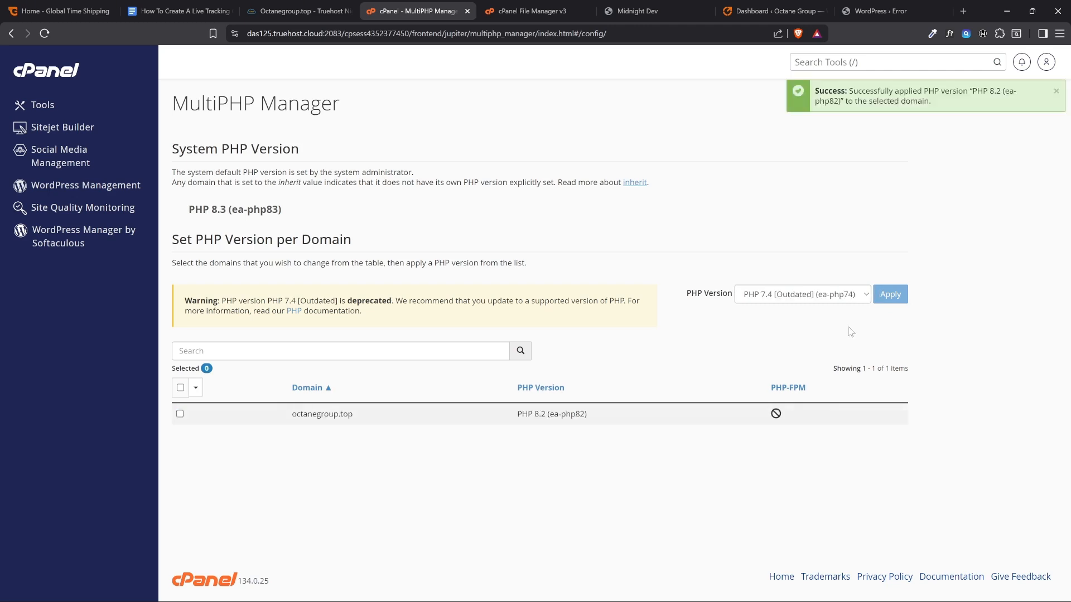
drag(593, 416, 545, 416)
Reload the octanegroup.top site and look over its homepage hero, services and customer reviews sections
click(873, 12)
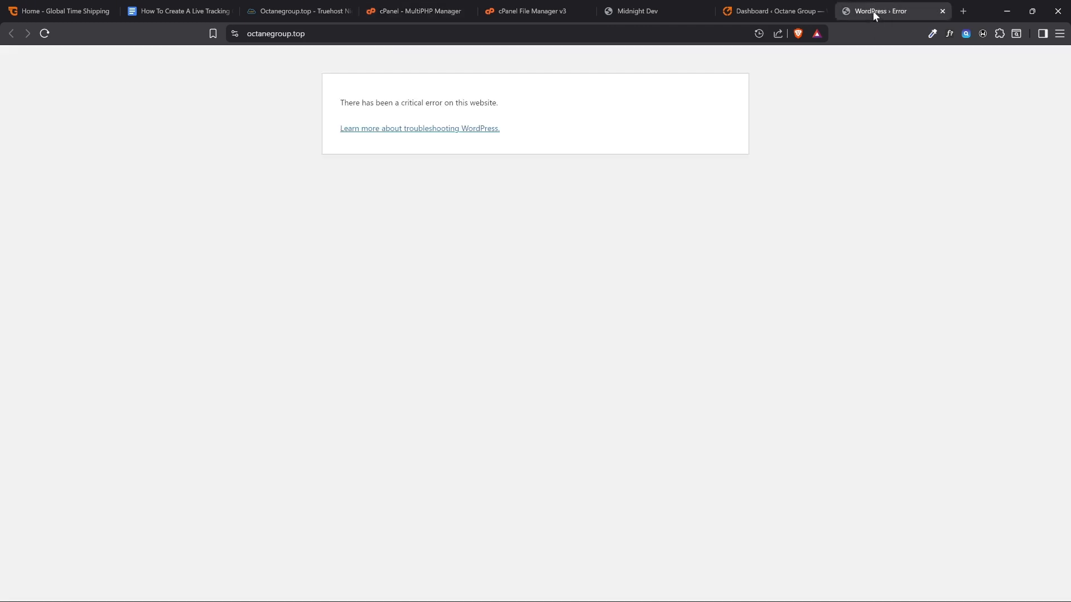
click(45, 34)
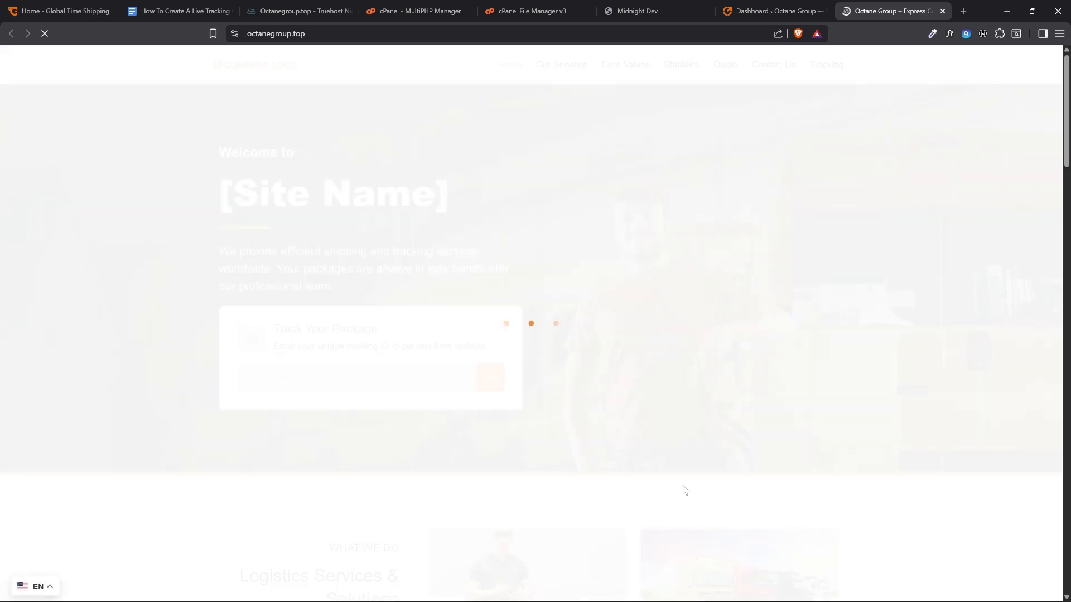
scroll(634, 440, down, 3)
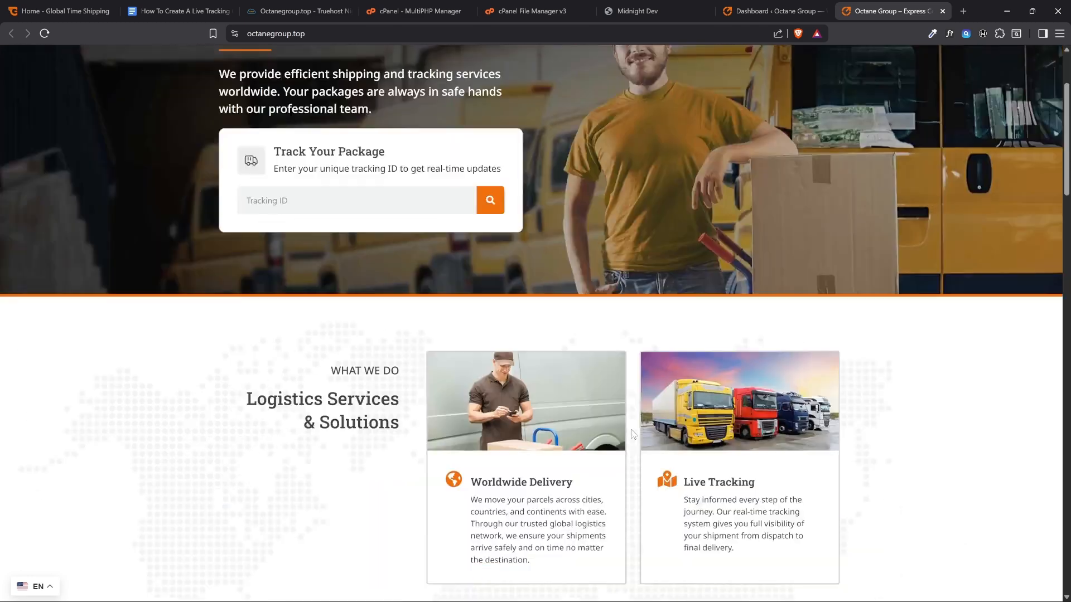
scroll(633, 434, up, 3)
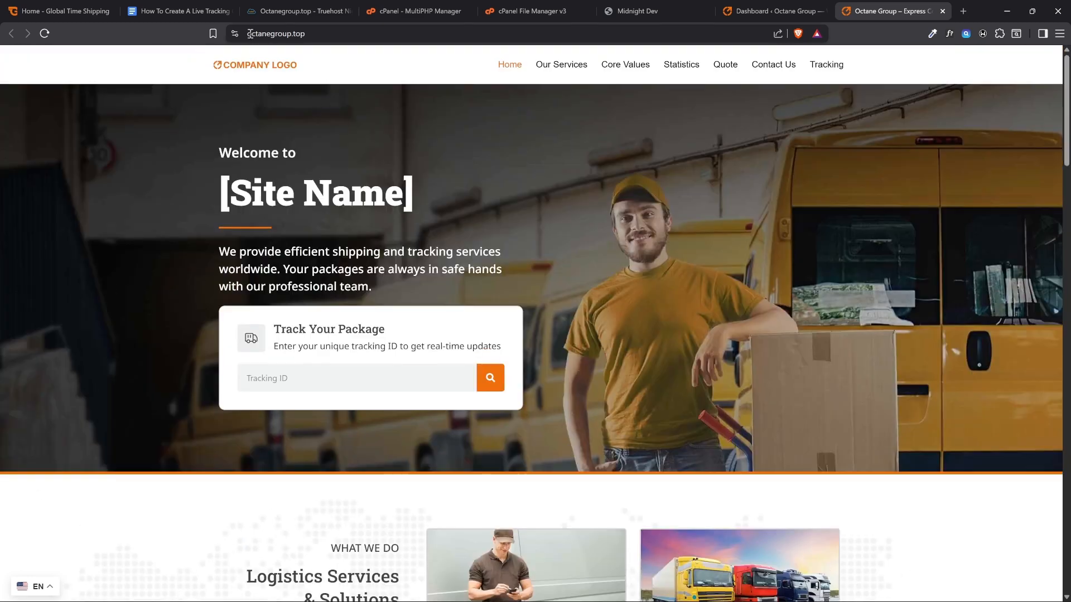
drag(248, 29, 330, 33)
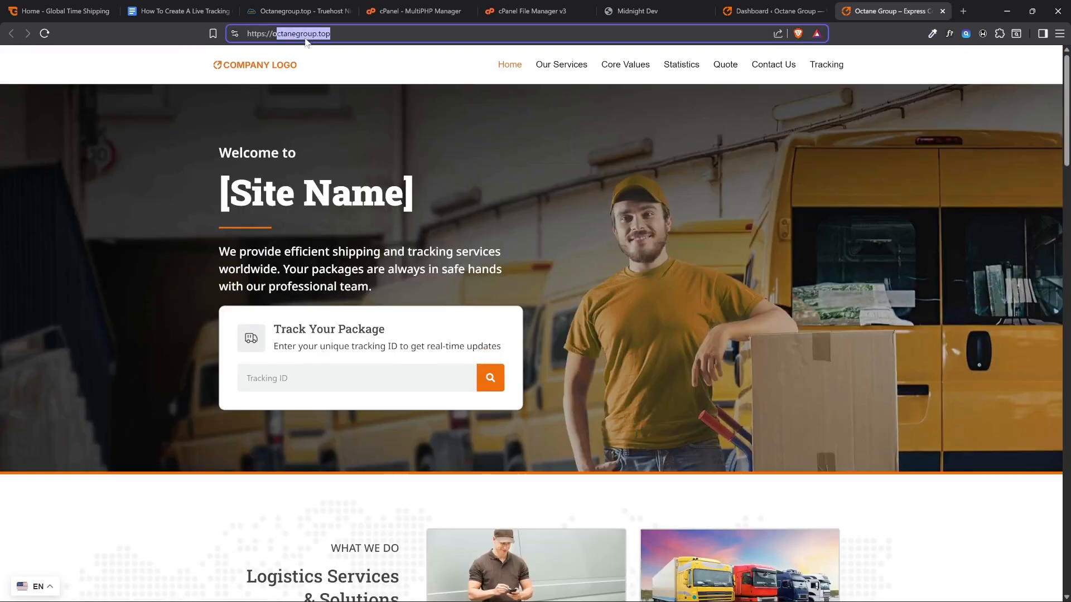
click(322, 134)
scroll(467, 188, down, 12)
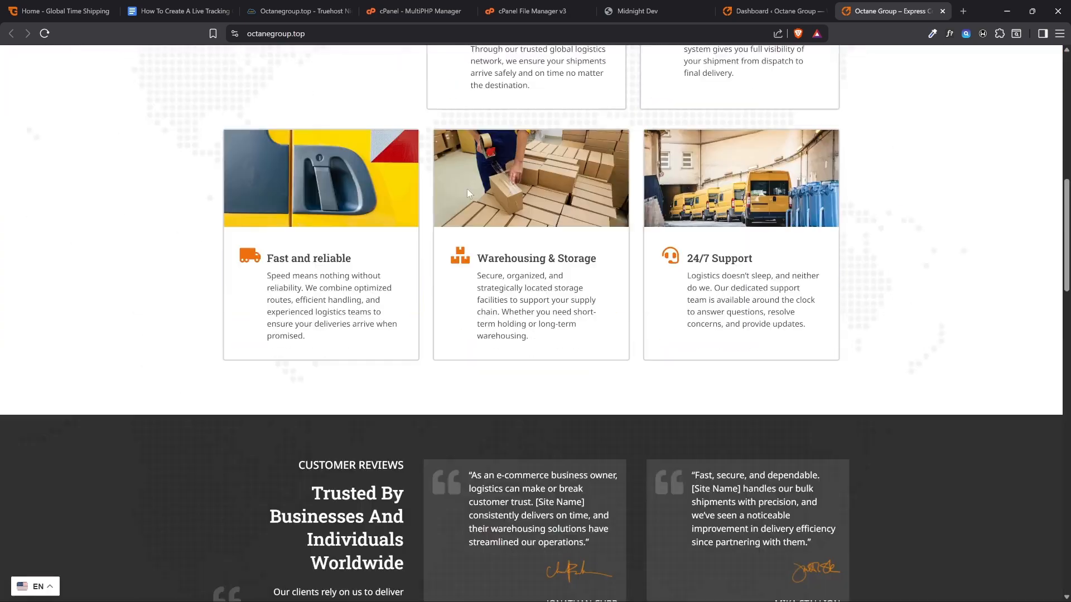
scroll(467, 189, up, 6)
scroll(467, 187, up, 6)
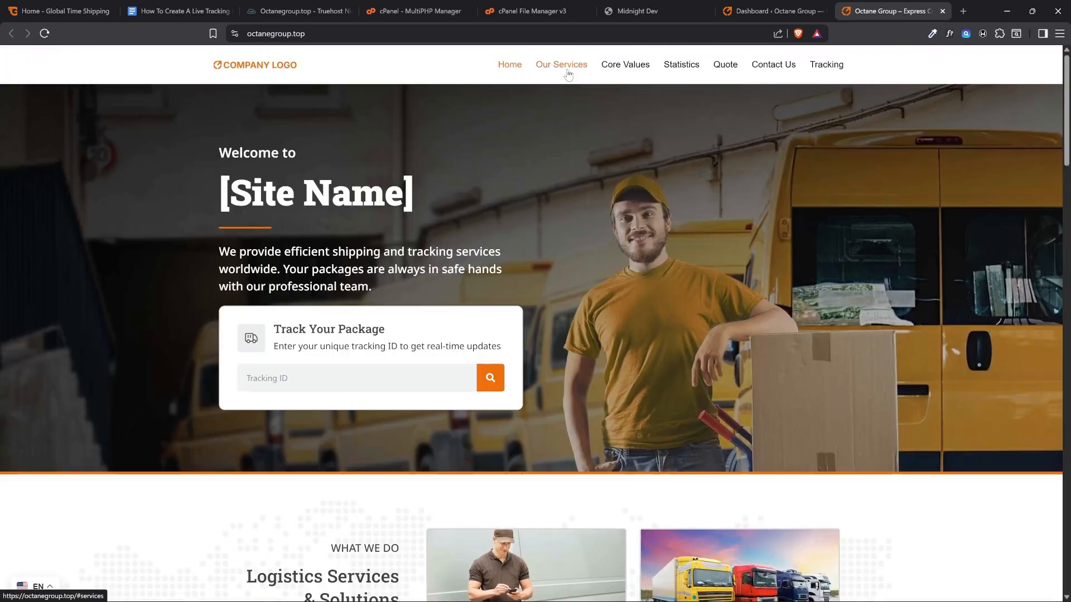
Test the site's Our Services, Core Values and Statistics navigation links
click(566, 70)
scroll(569, 75, up, 6)
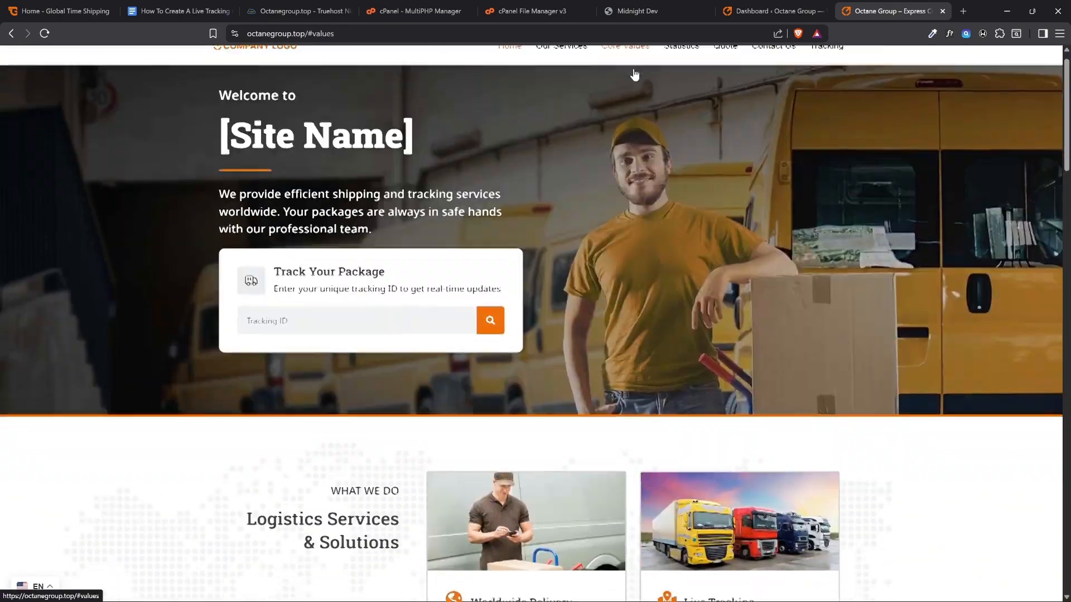
click(630, 72)
scroll(661, 134, up, 6)
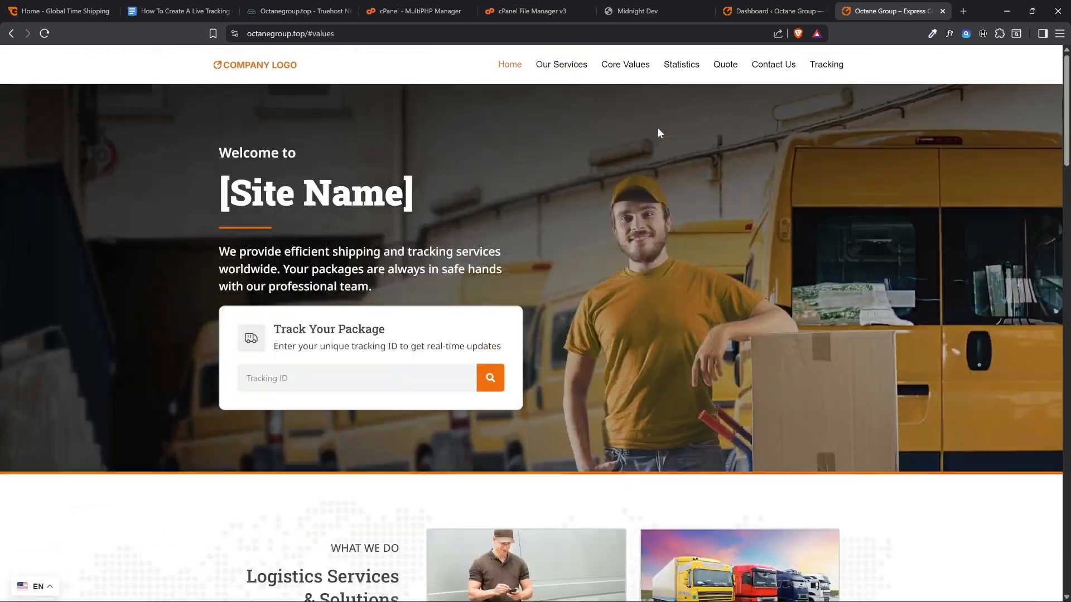
click(670, 68)
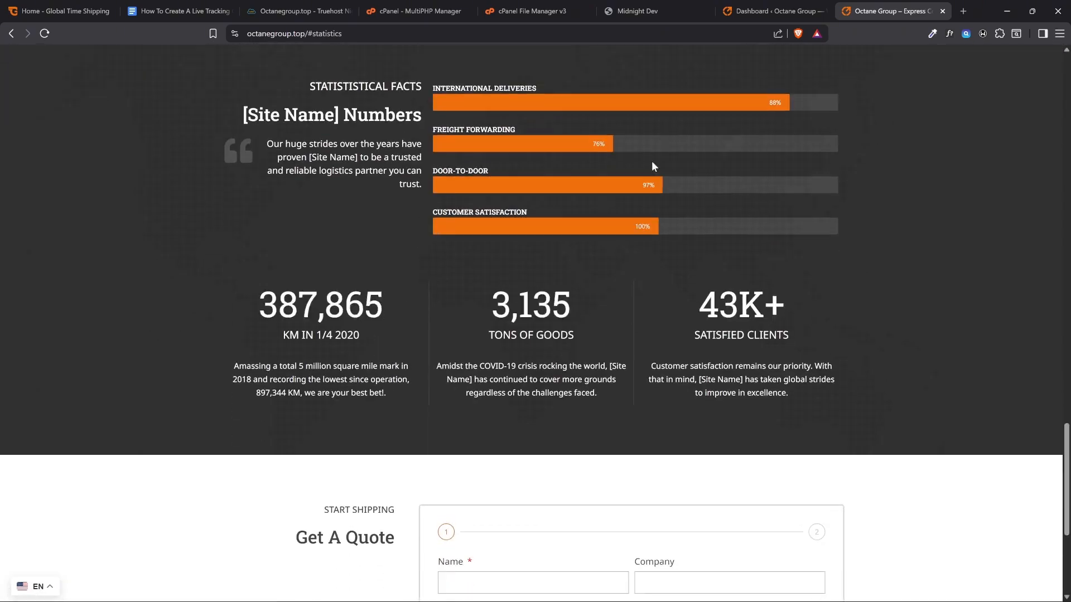
scroll(646, 158, up, 10)
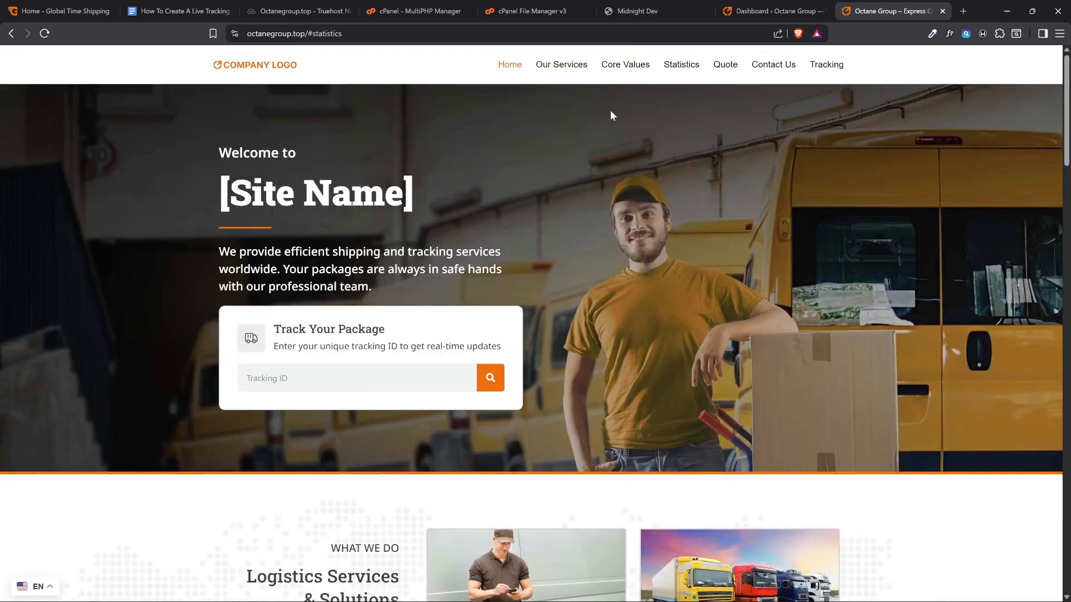
Inspect the [Site Name] placeholders and the support e-mail on the homepage, and return to the Google Docs guide
drag(414, 202, 222, 202)
scroll(236, 188, down, 10)
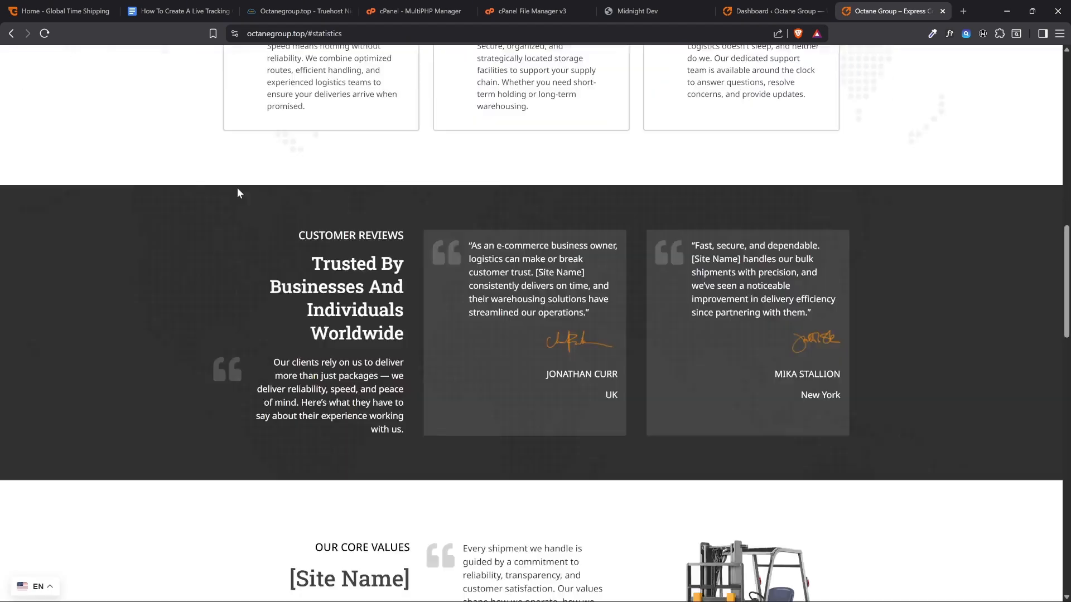
scroll(235, 173, up, 3)
scroll(242, 178, up, 6)
scroll(296, 234, down, 4)
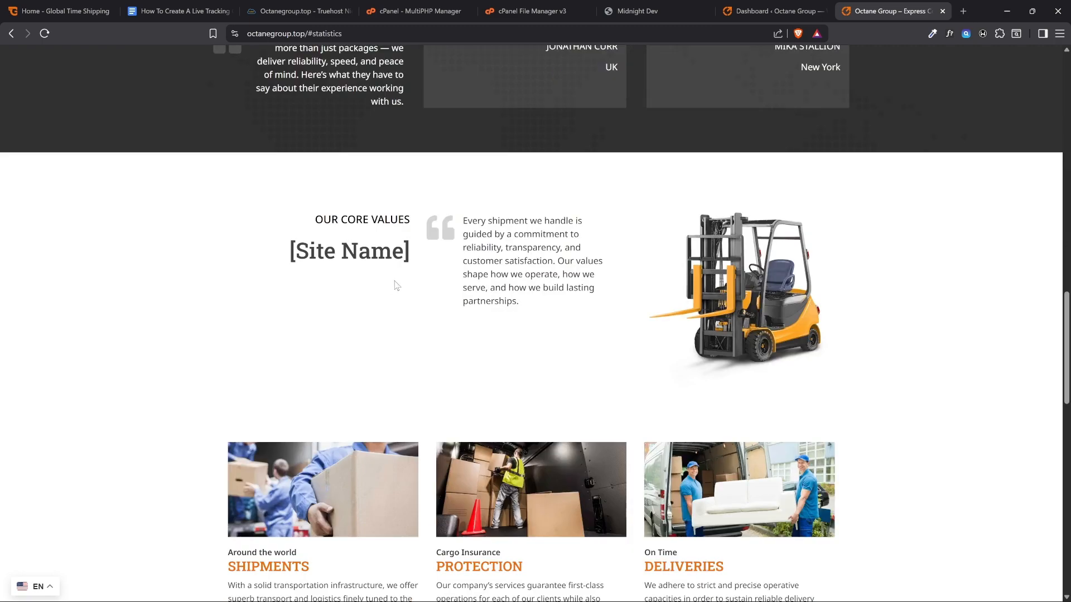
drag(416, 255, 284, 262)
scroll(284, 262, down, 15)
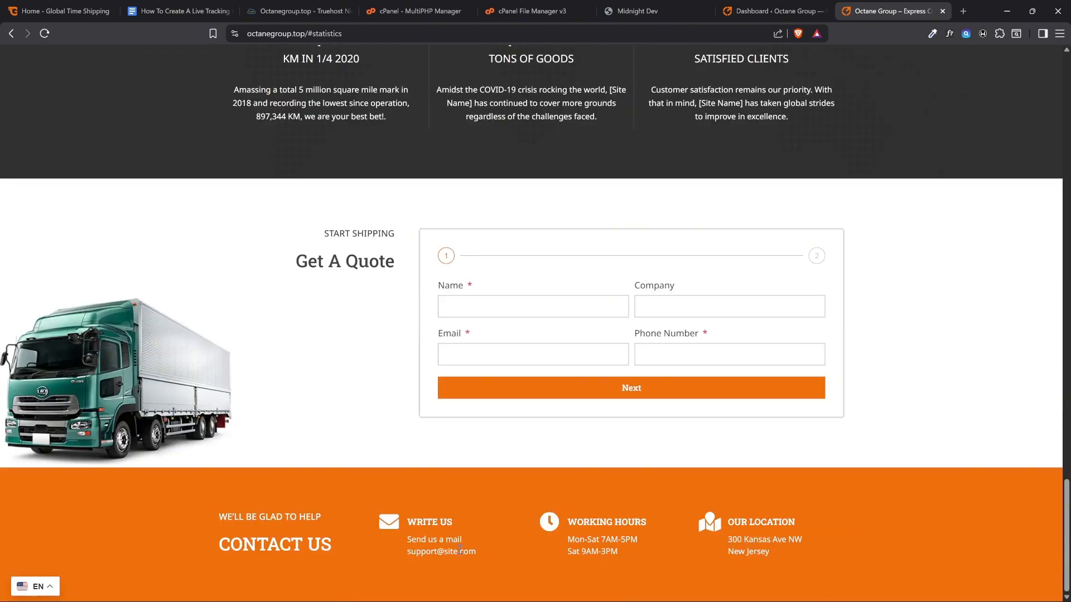
drag(486, 553, 405, 560)
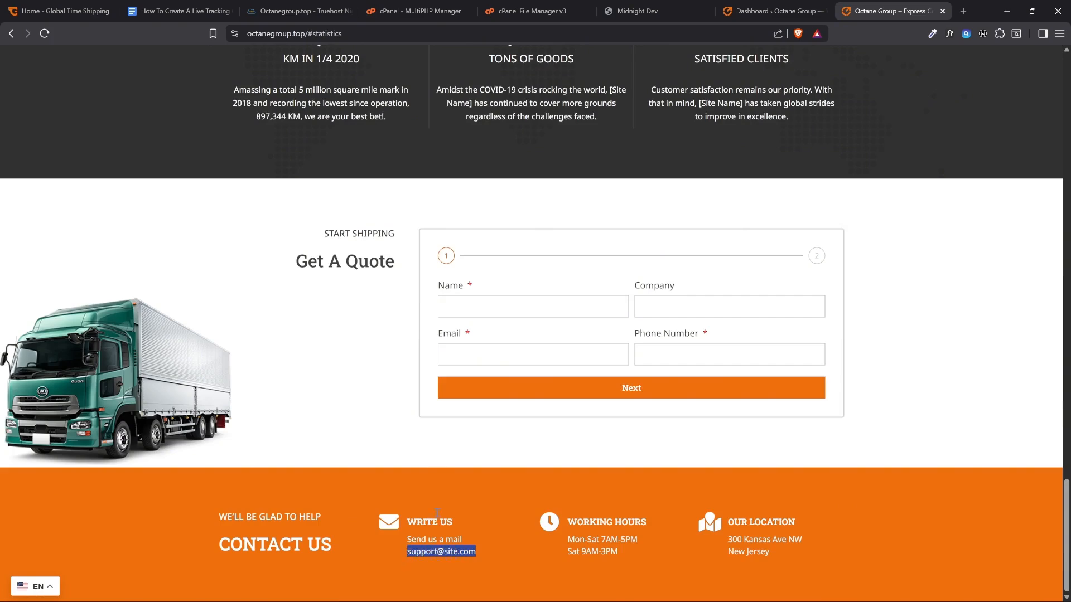
click(457, 464)
scroll(457, 463, up, 8)
click(179, 11)
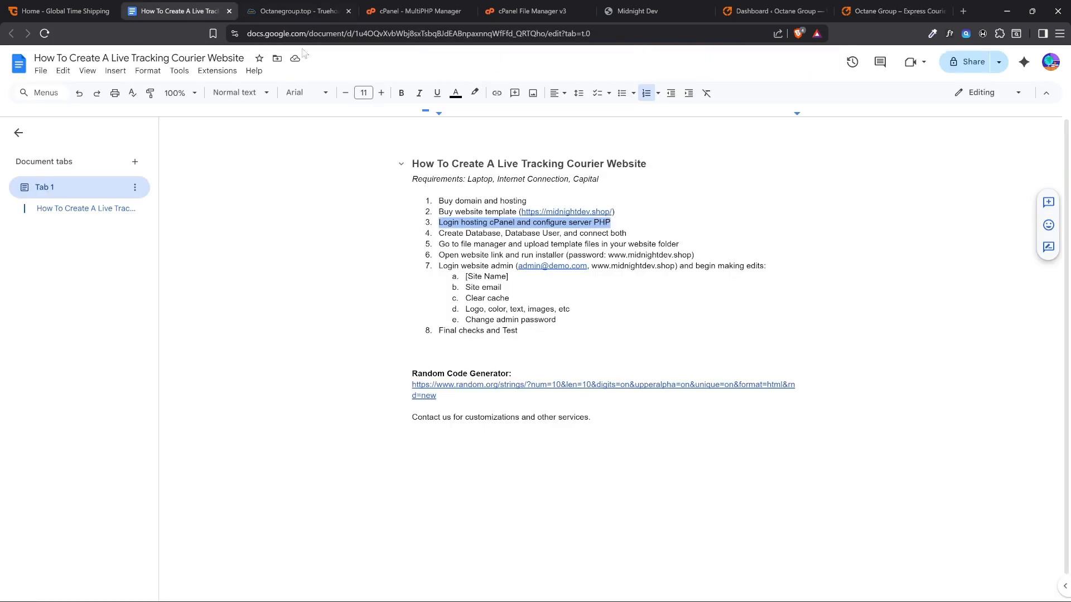
Switch from the Google Docs guide to the WordPress dashboard, log out of the admin account and close its browser tab
click(701, 254)
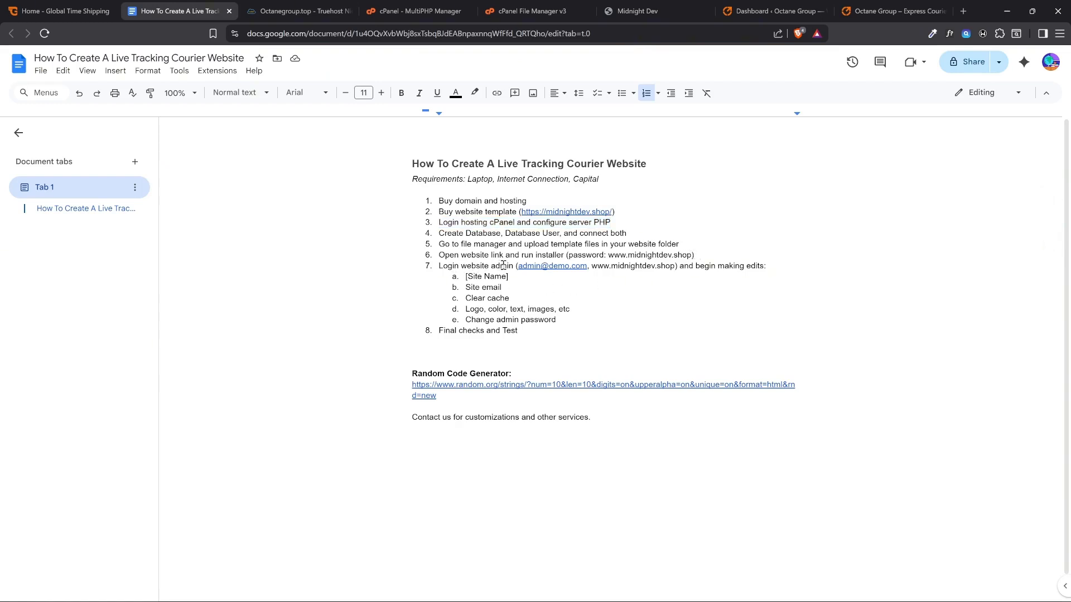
click(775, 12)
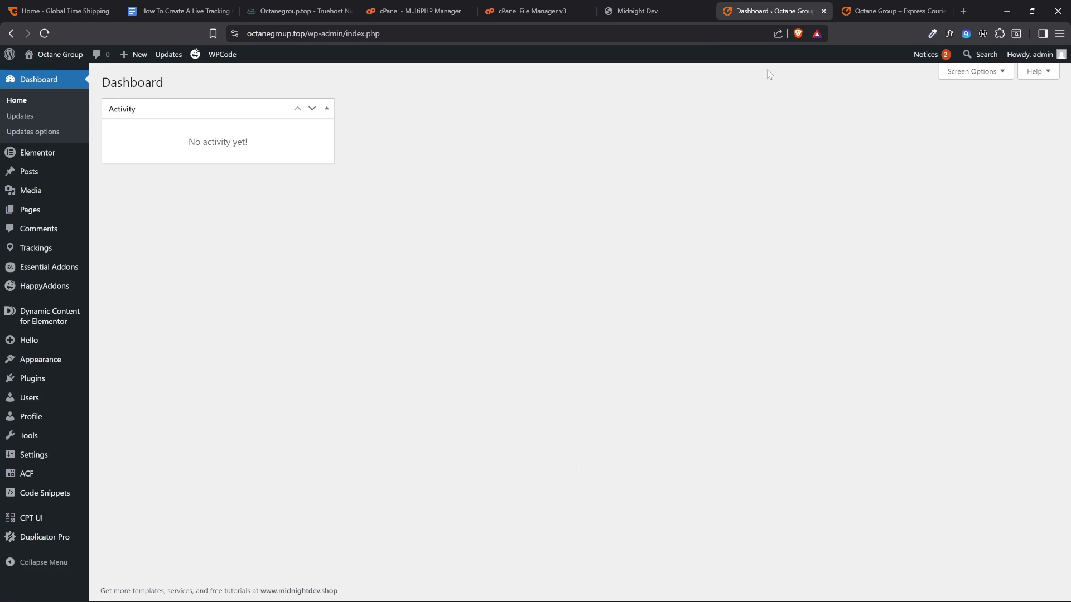
mouse_move(1029, 54)
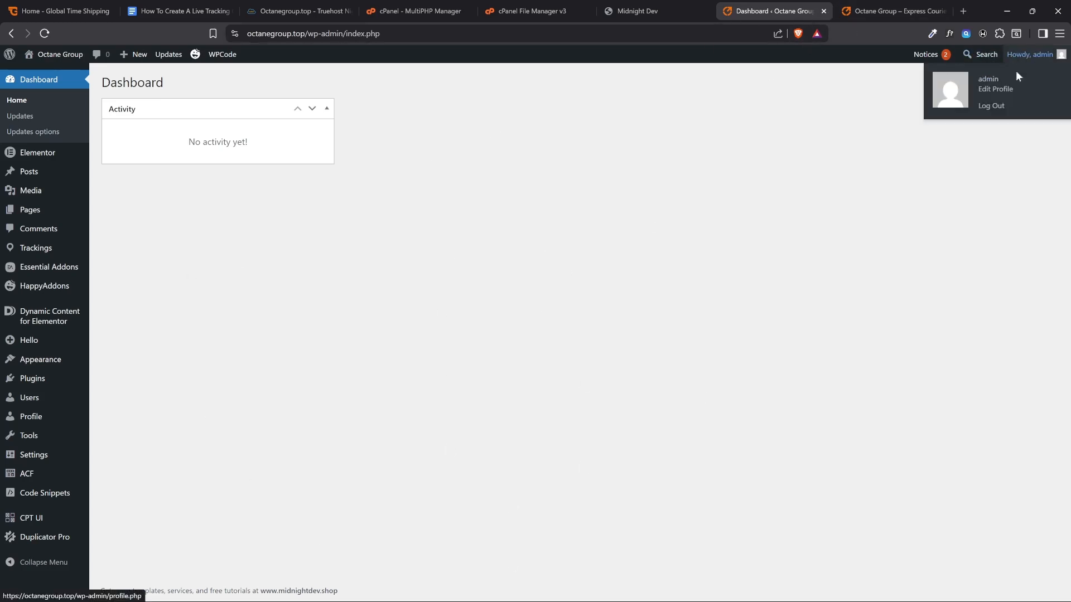
click(991, 106)
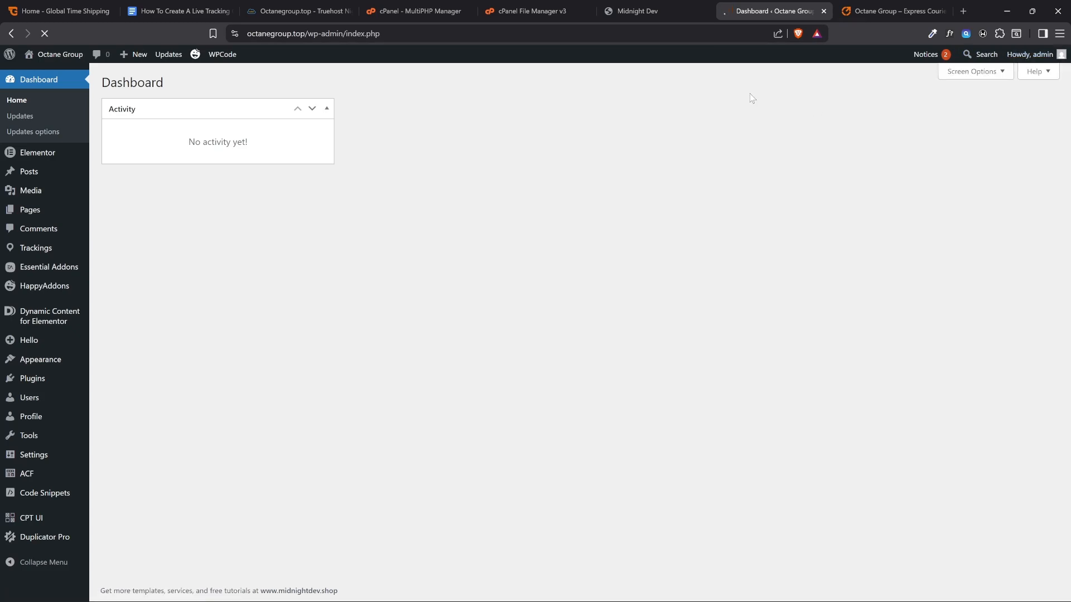
click(823, 11)
Open the WordPress login page at octanegroup.top/wp-admin from the site's browser tab
scroll(608, 130, up, 10)
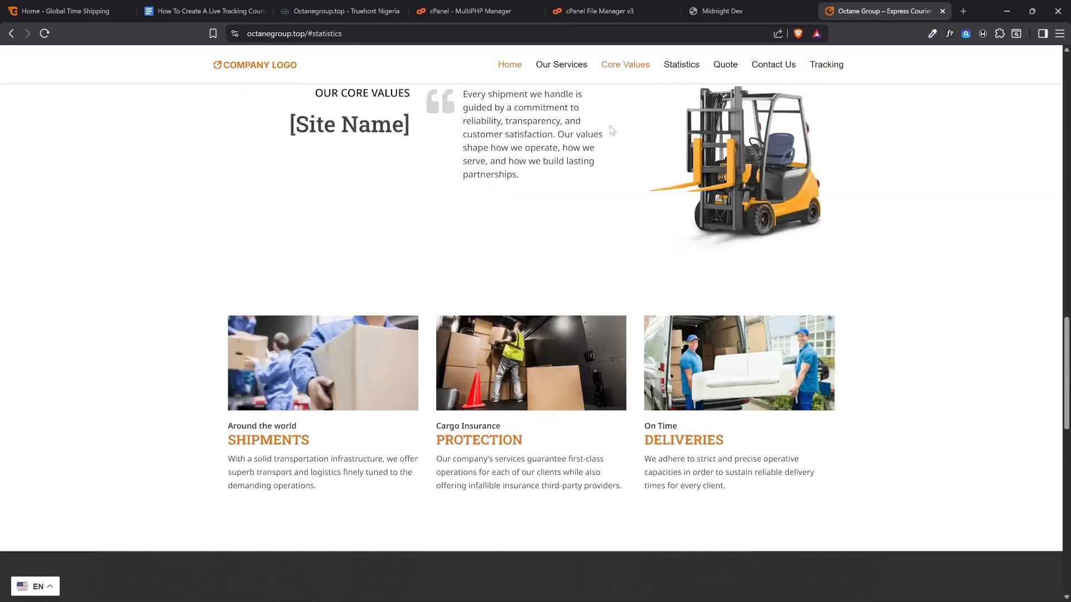
scroll(609, 128, up, 10)
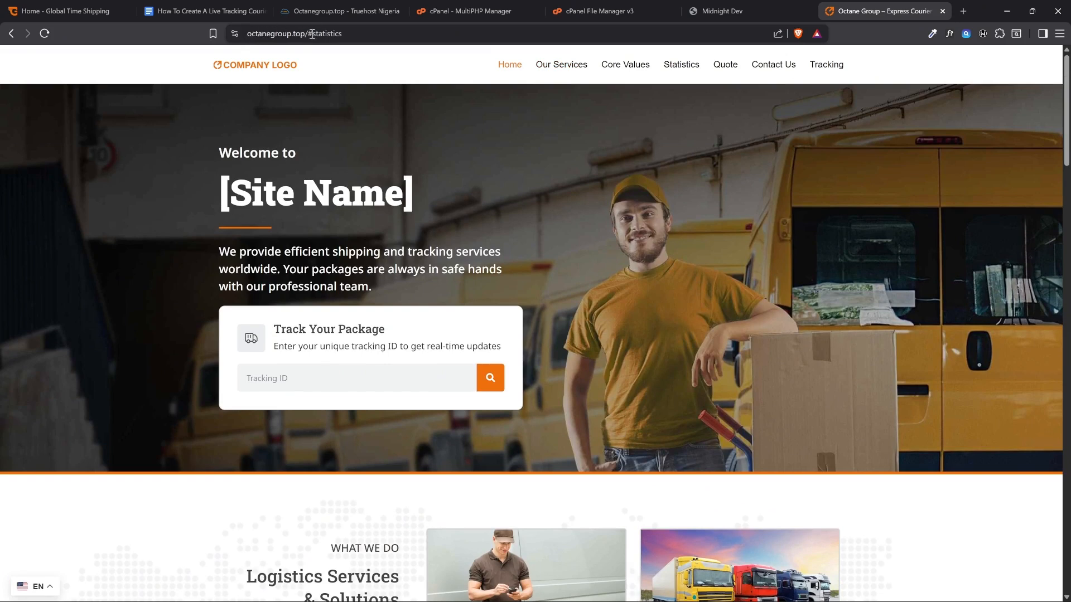
drag(311, 36, 417, 39)
key(BackSpace)
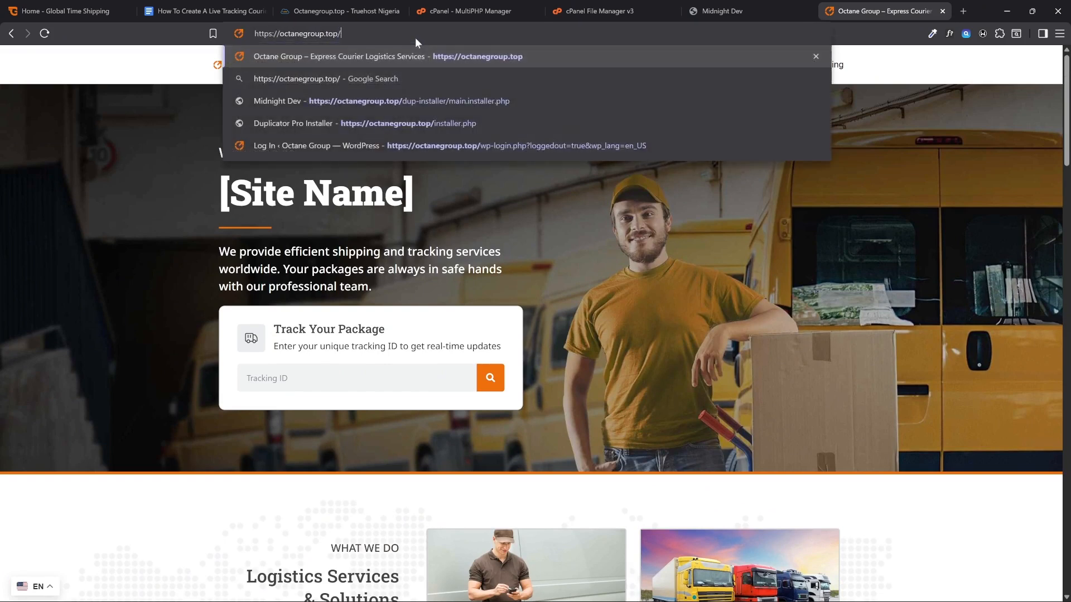
text(wp-admin)
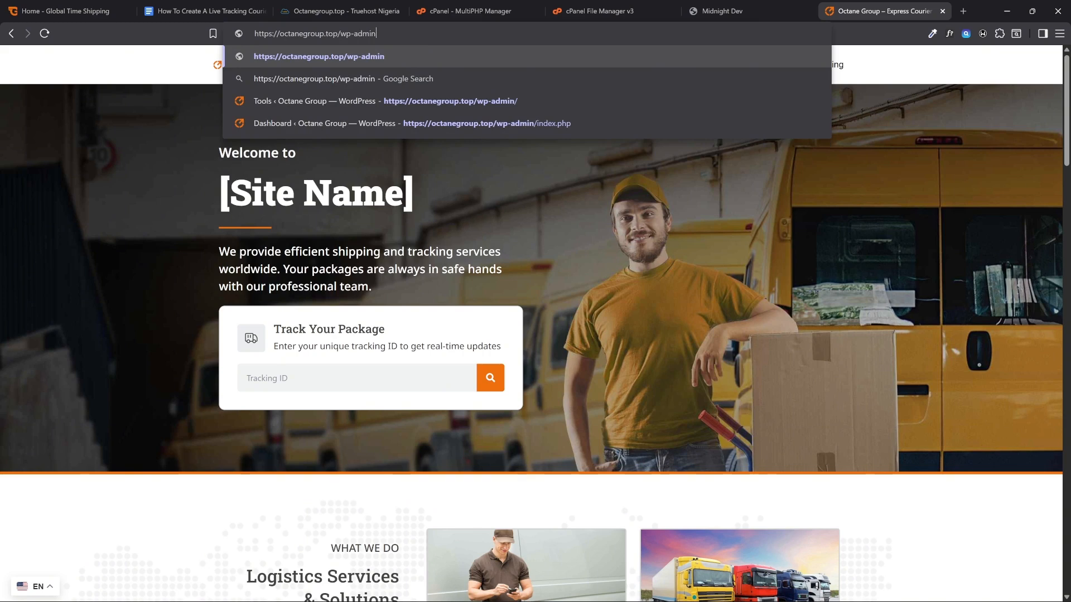
click(371, 57)
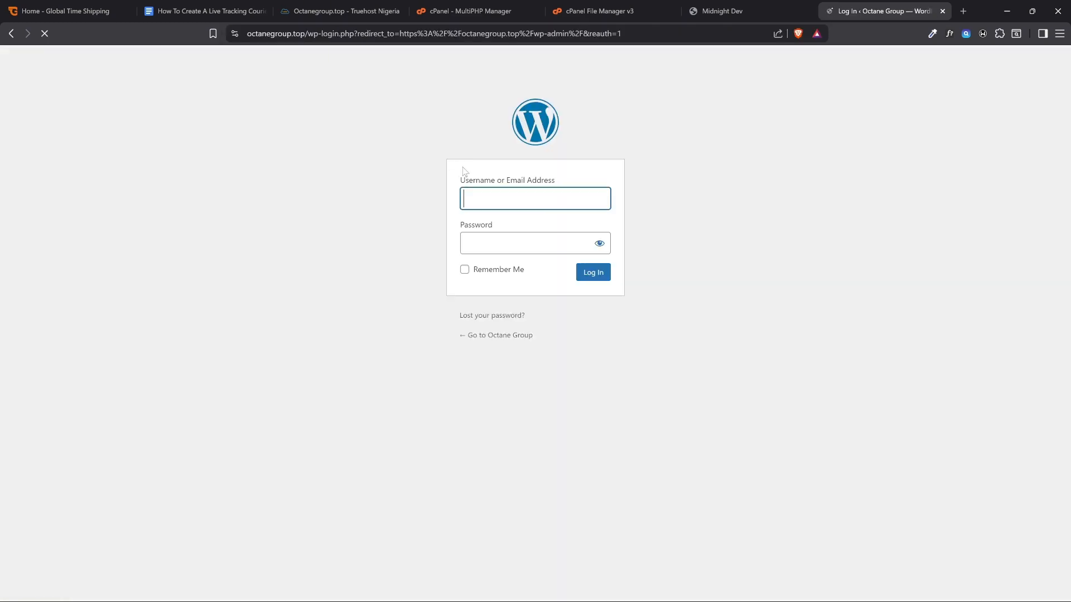
Fill in the WordPress login with the admin e-mail and the account password copied from item 7 of the Google Docs guide
text(admin@demo)
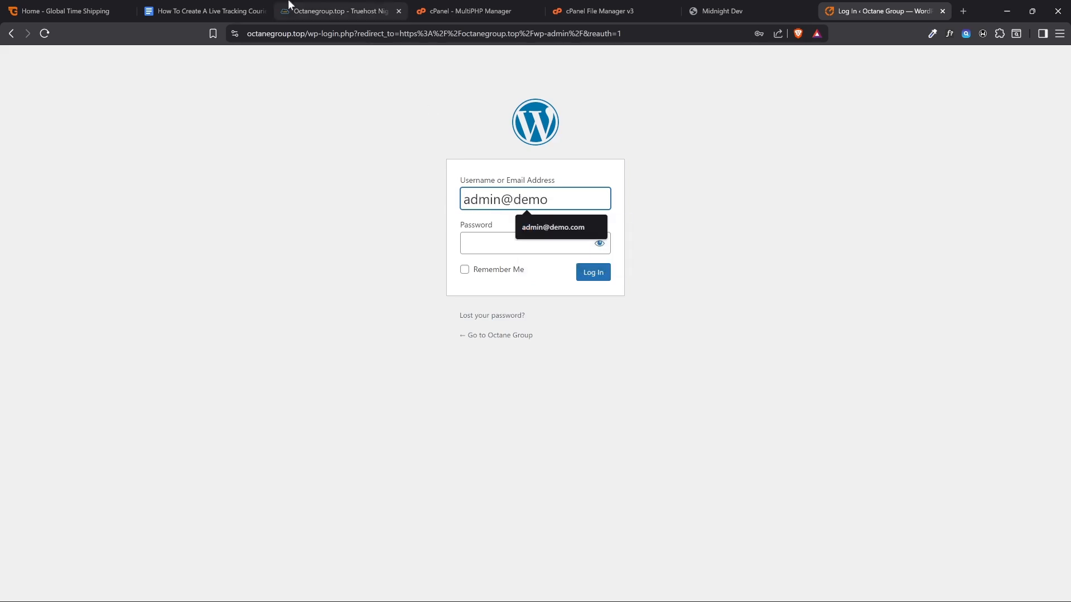
click(204, 10)
drag(519, 267, 587, 267)
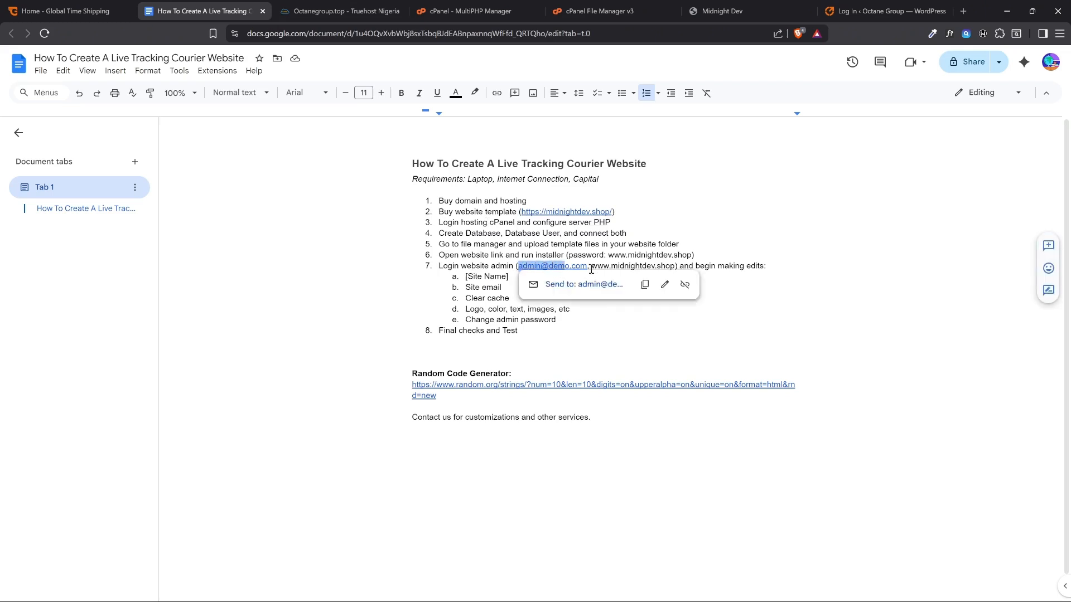
click(659, 265)
drag(675, 267, 591, 266)
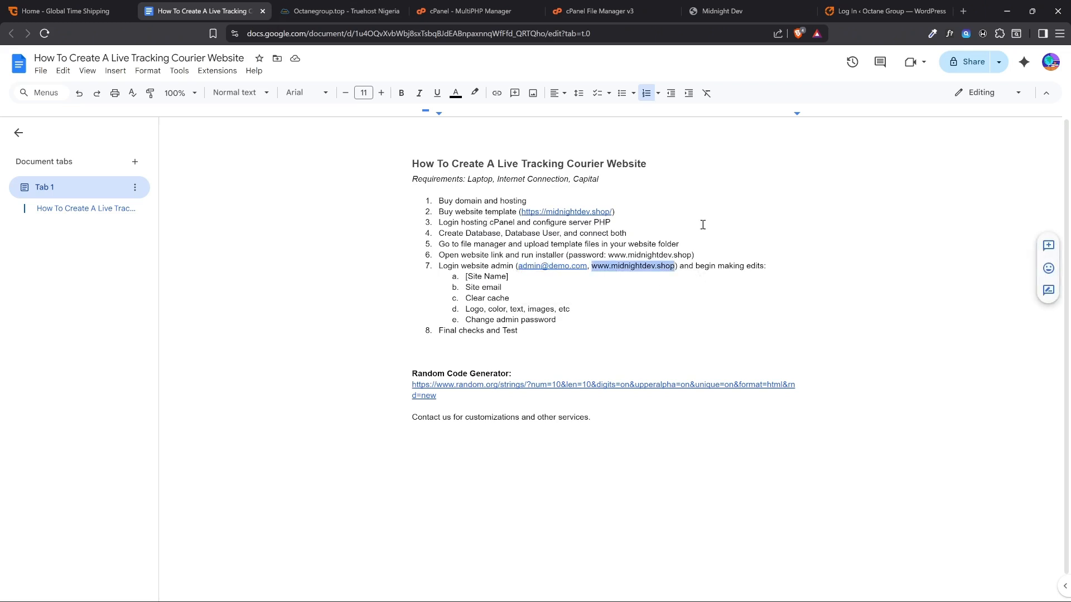
click(887, 11)
click(550, 246)
key(ctrl+v)
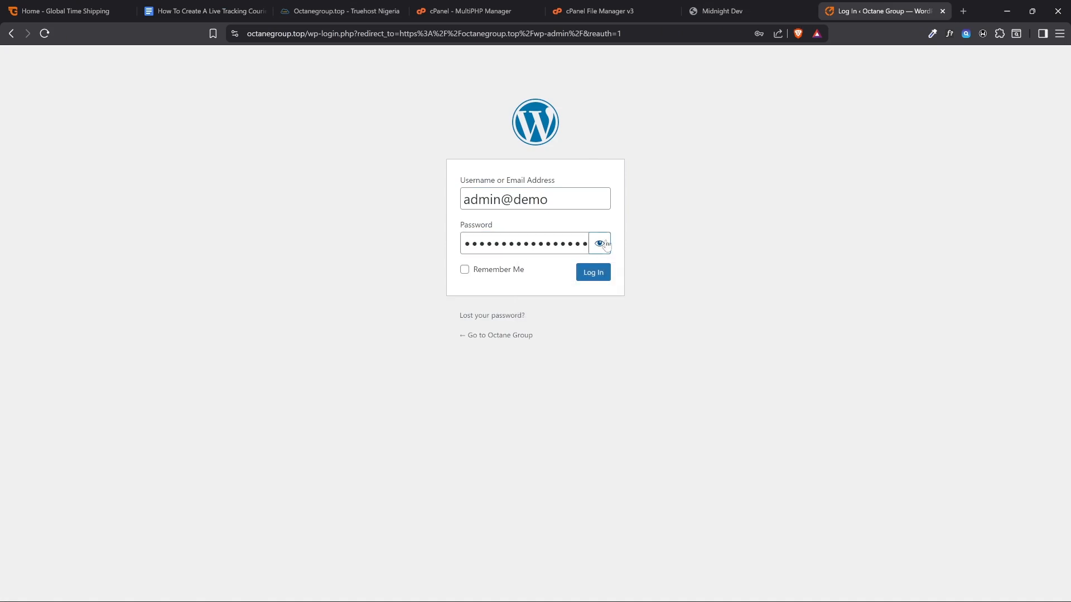
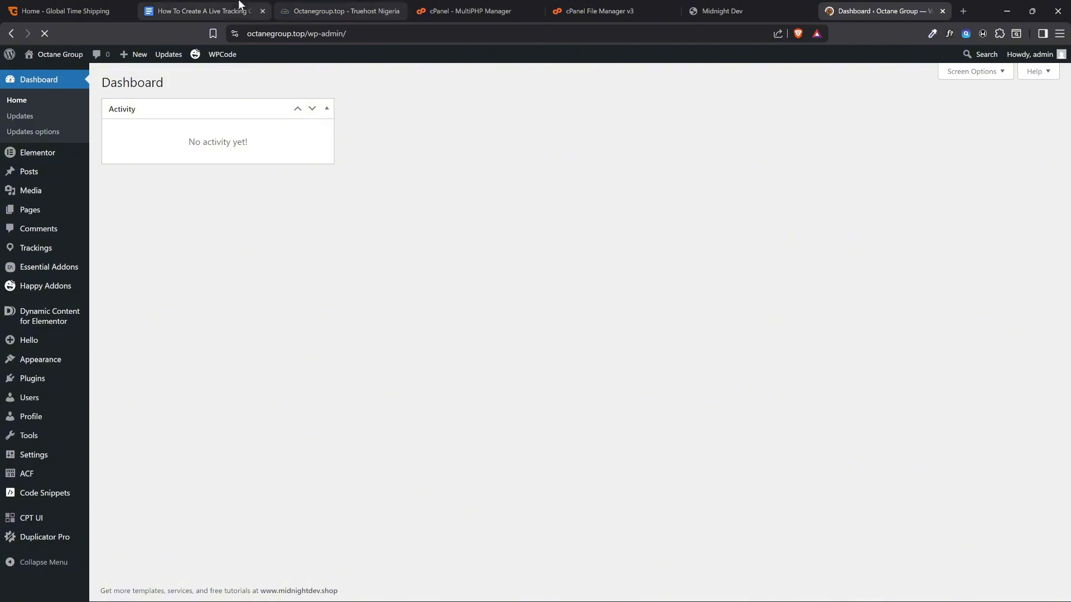
Consult the Google Docs guide and return to the WordPress dashboard
click(204, 12)
click(854, 11)
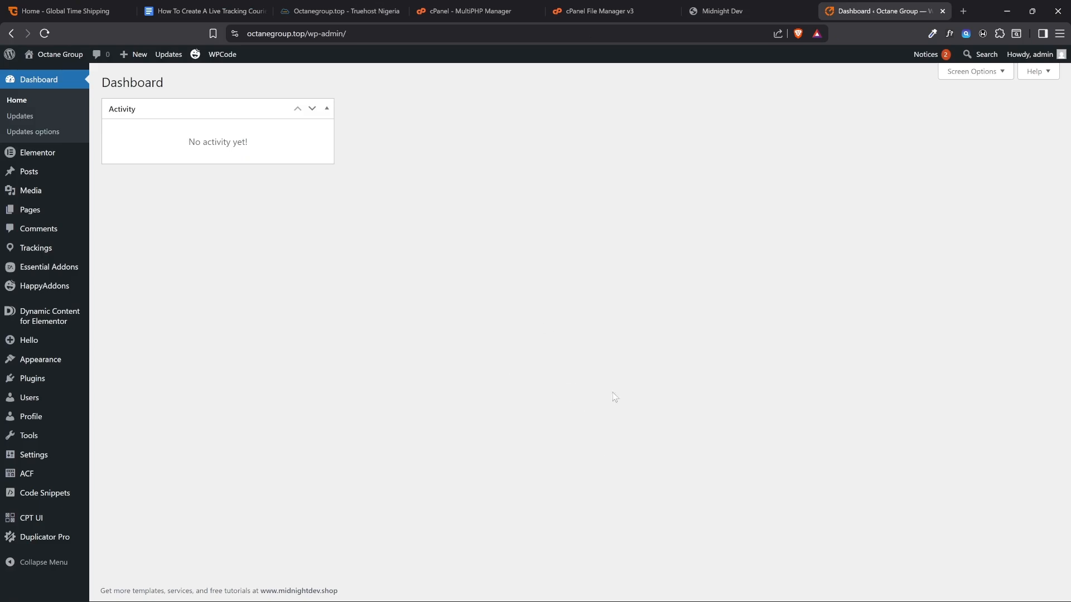
click(205, 11)
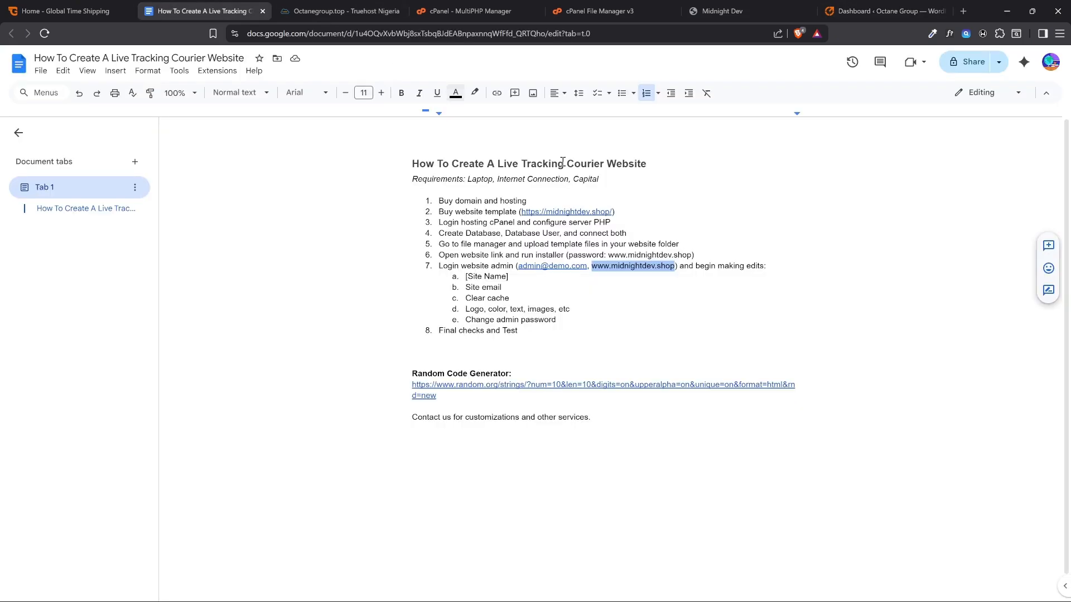
click(870, 11)
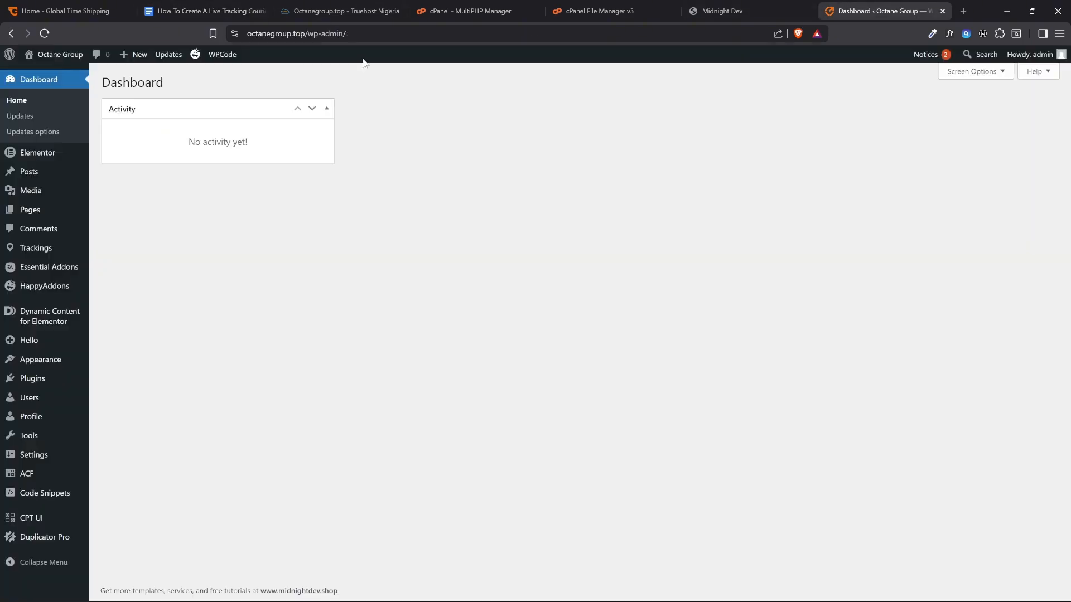
Open the Octane Group website in a new browser tab and examine the [Site Name] heading in the hero section
mouse_move(68, 61)
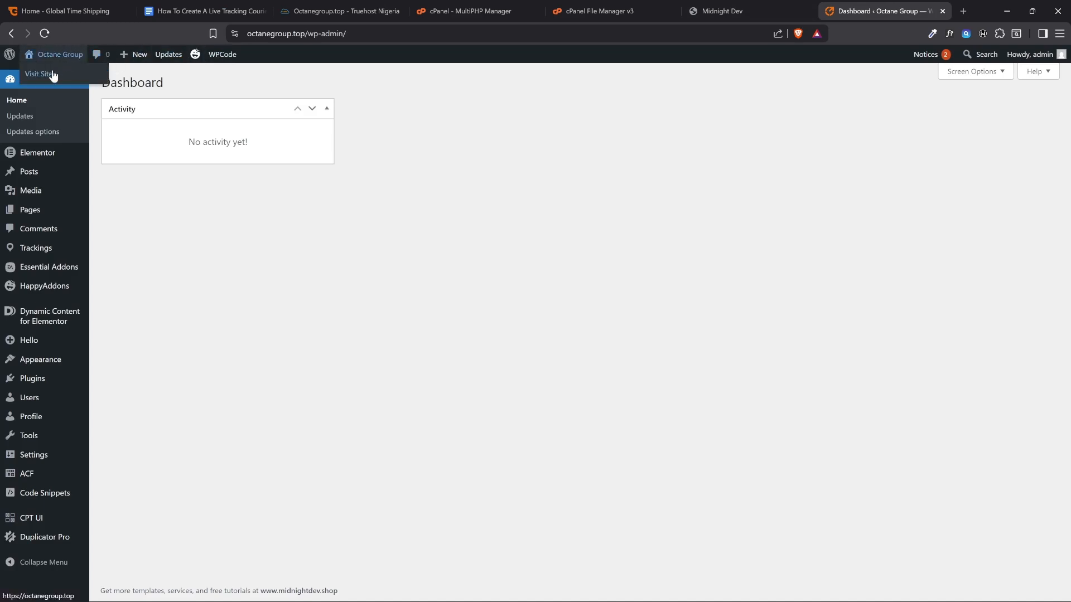
right_click(49, 77)
click(70, 87)
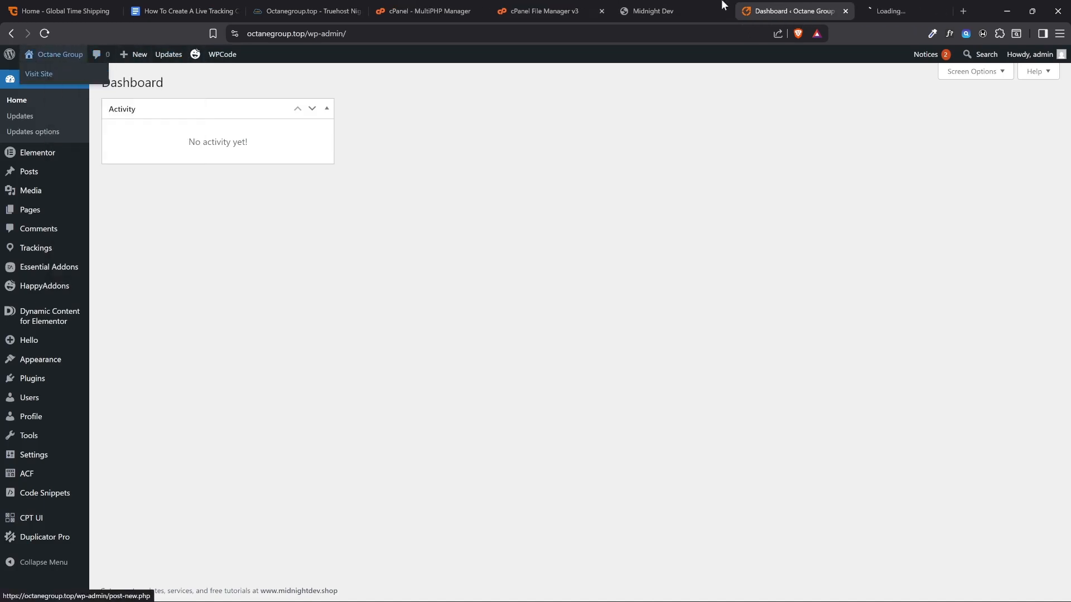
click(905, 5)
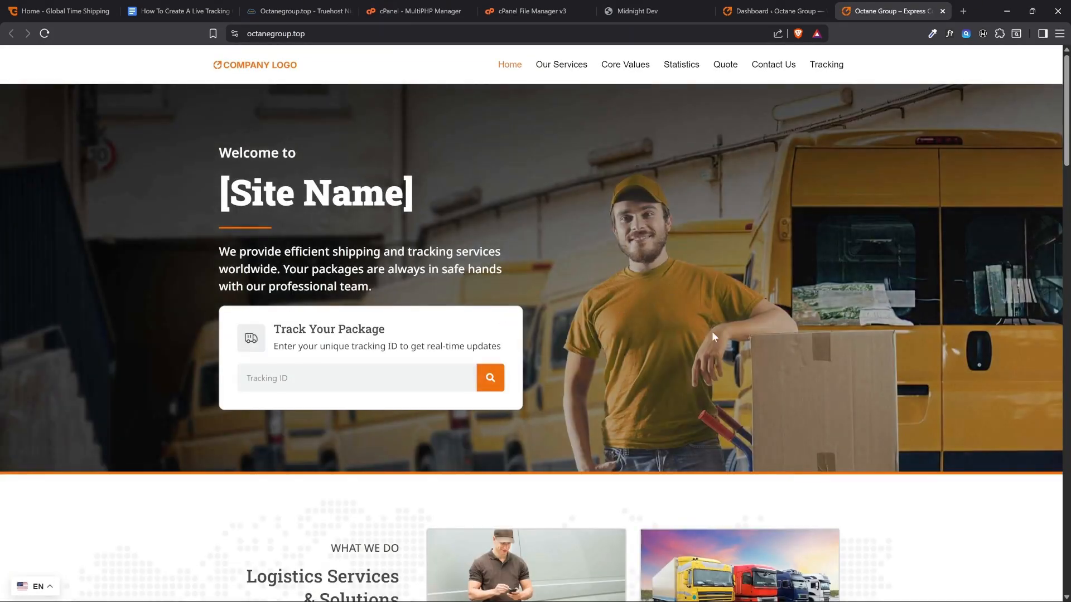
triple_click(409, 205)
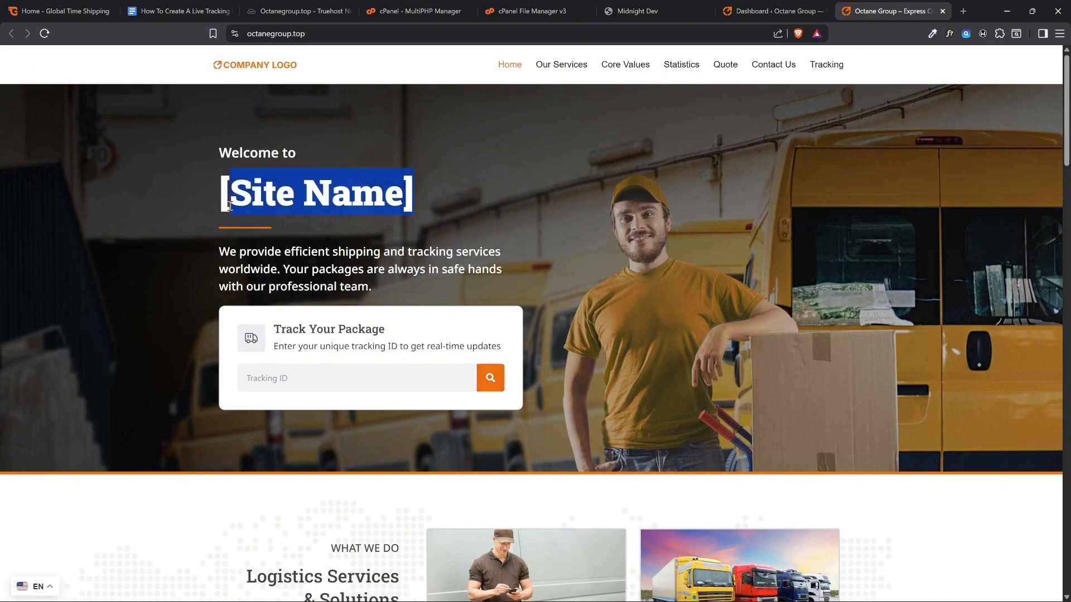
click(495, 229)
Switch to the Google Docs guide and review item 7 on making edits, down to the [Site Name] sub-item
click(184, 11)
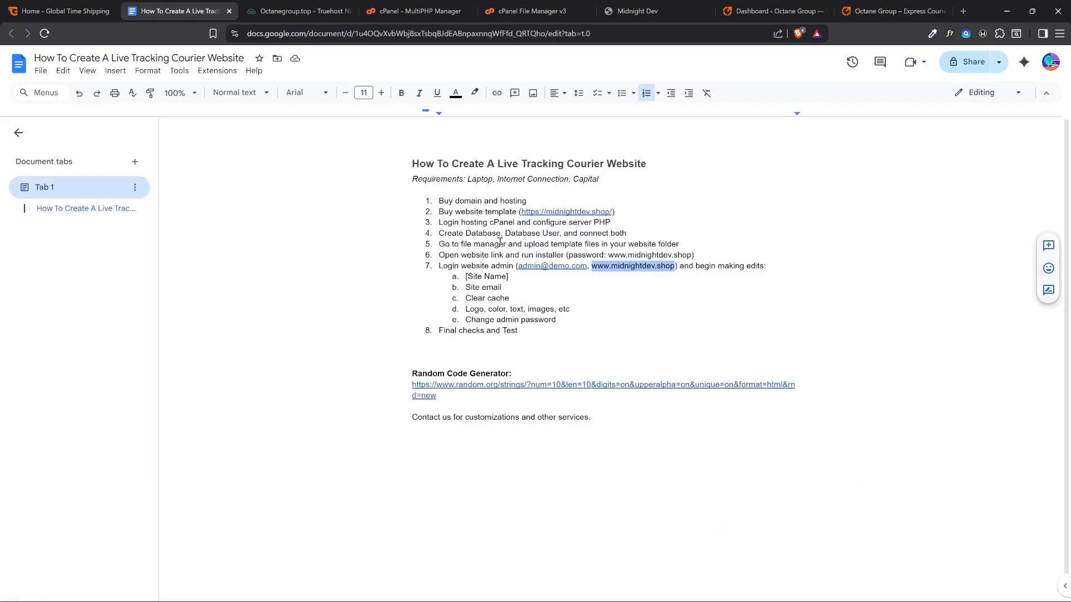
click(433, 270)
click(444, 269)
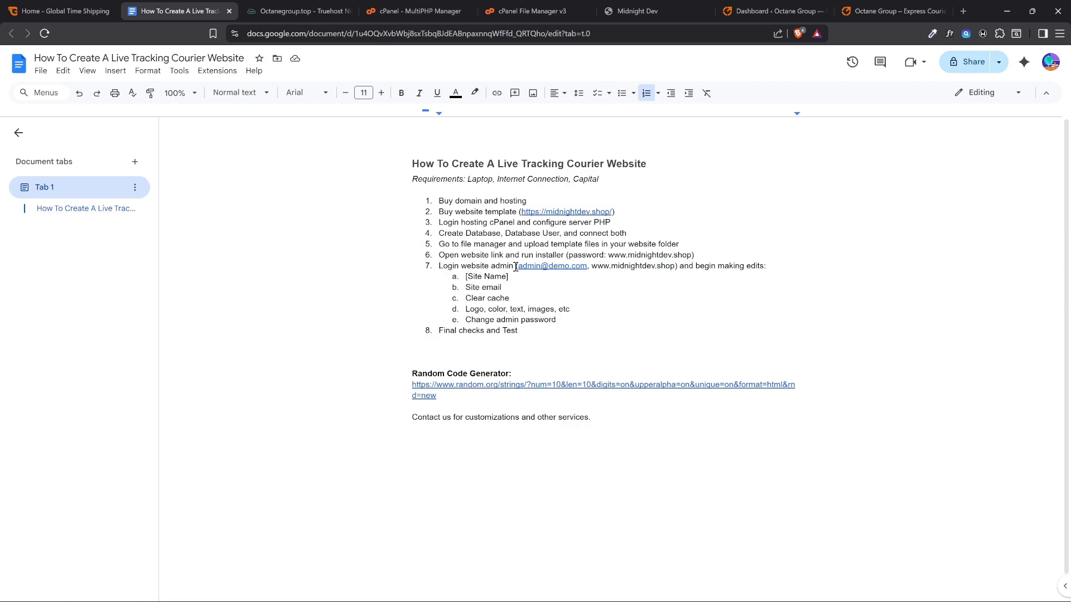
drag(706, 267, 767, 266)
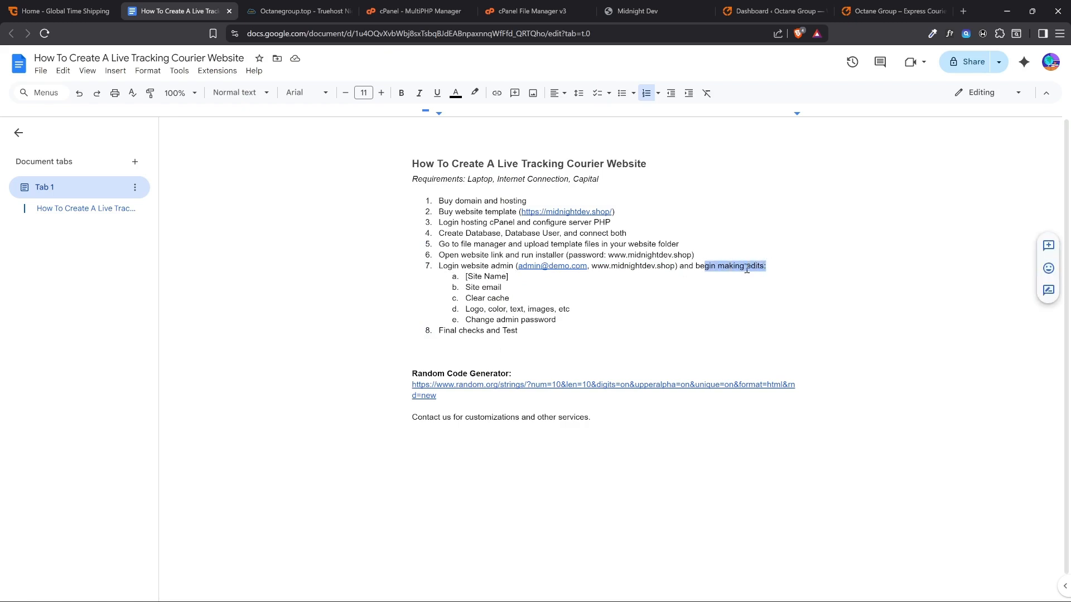
drag(606, 283, 524, 274)
click(512, 276)
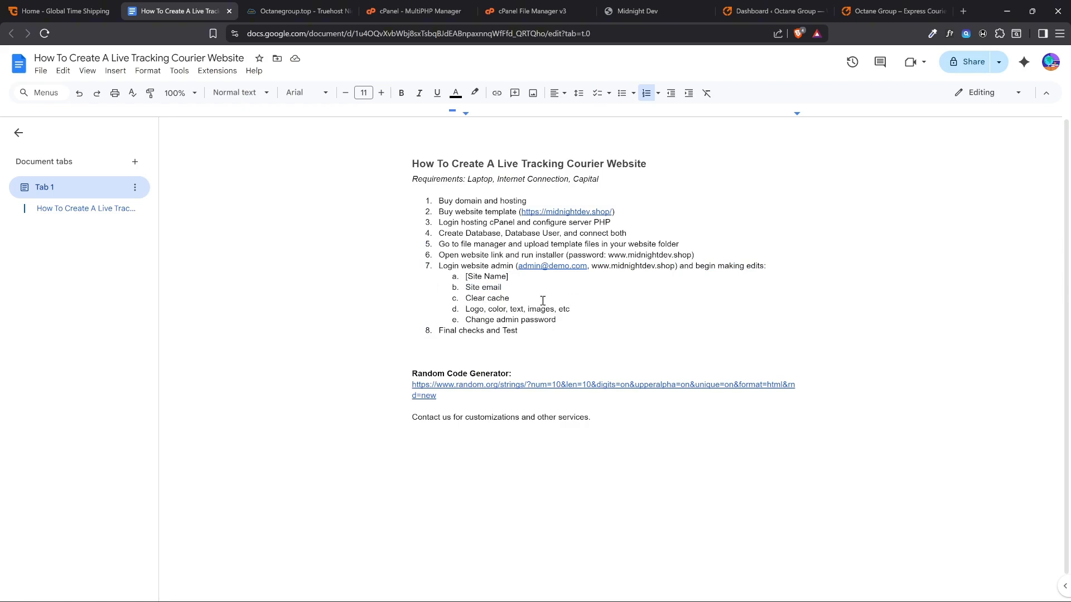
Compare the WordPress dashboard with the live homepage, focusing on the [Site Name] placeholder in the hero heading
click(778, 7)
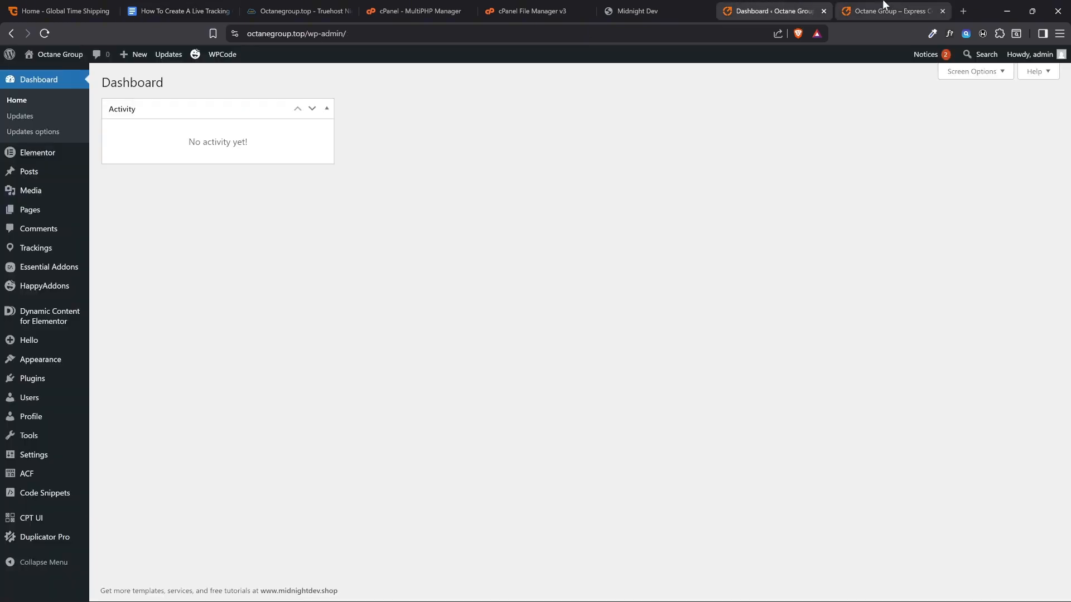
click(885, 9)
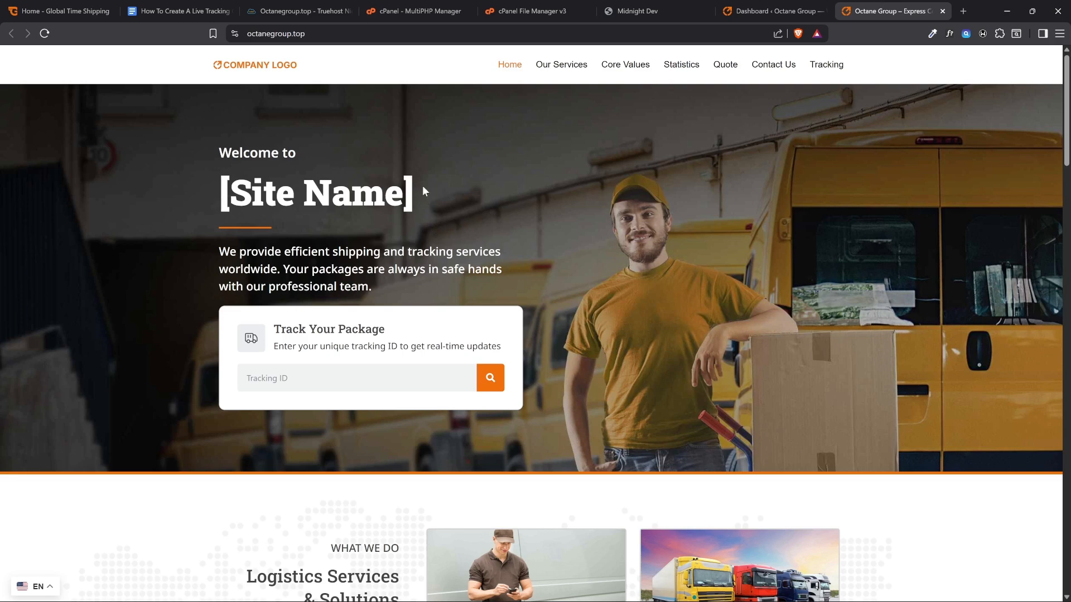
drag(421, 190, 216, 196)
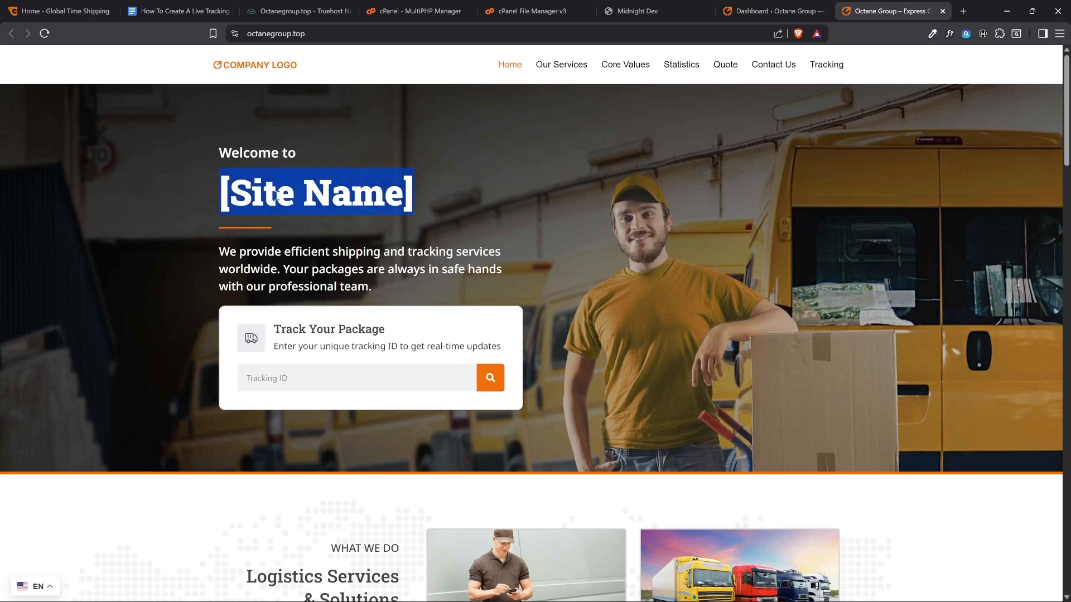
click(365, 198)
click(769, 9)
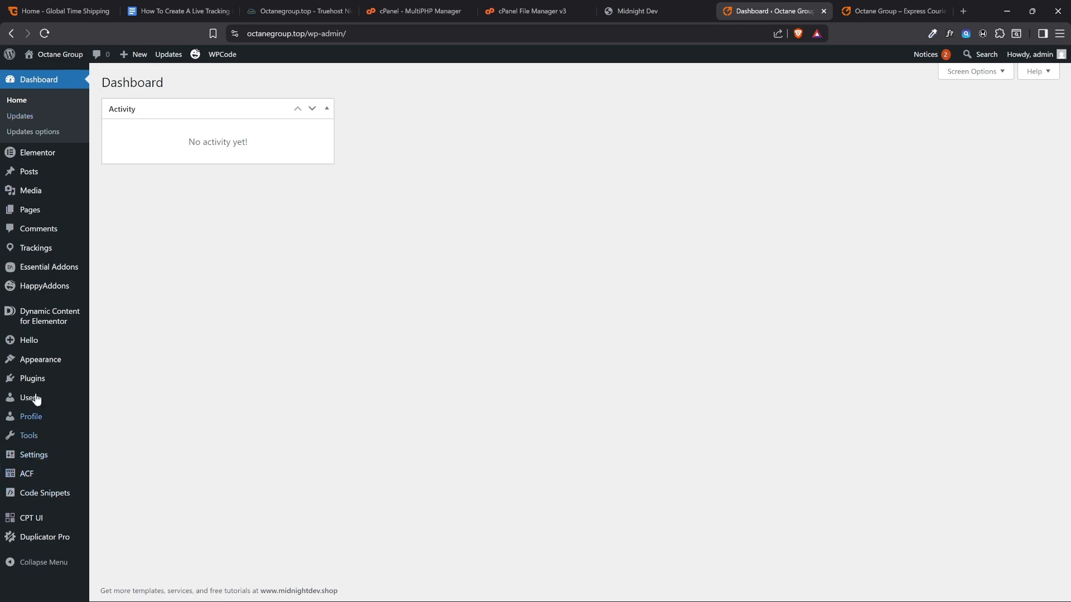
click(946, 6)
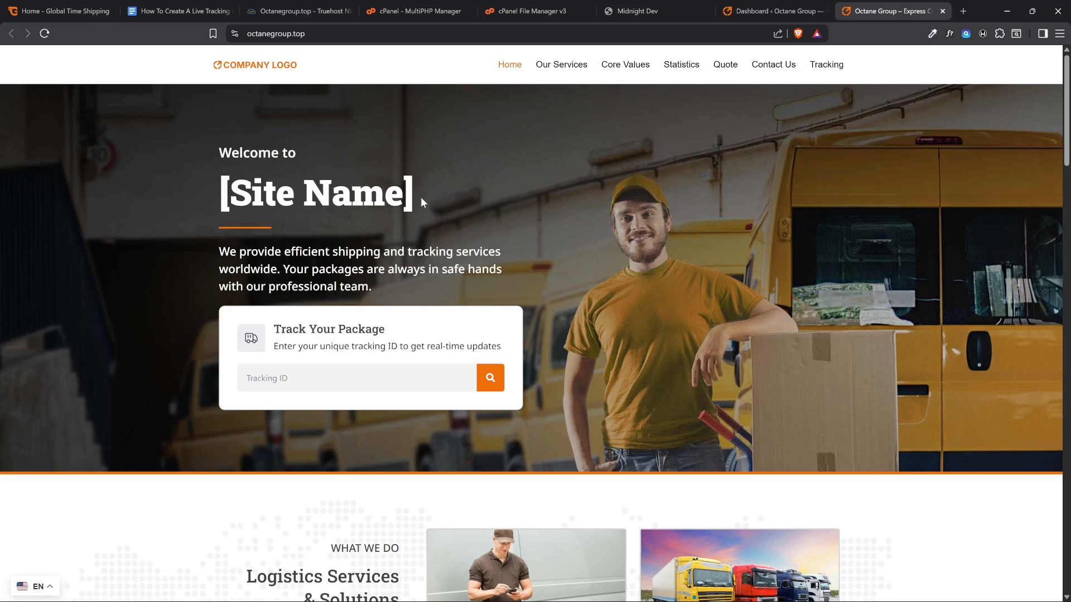
drag(423, 201, 220, 187)
Return to the WordPress dashboard and open the Better Search Replace tool
click(792, 11)
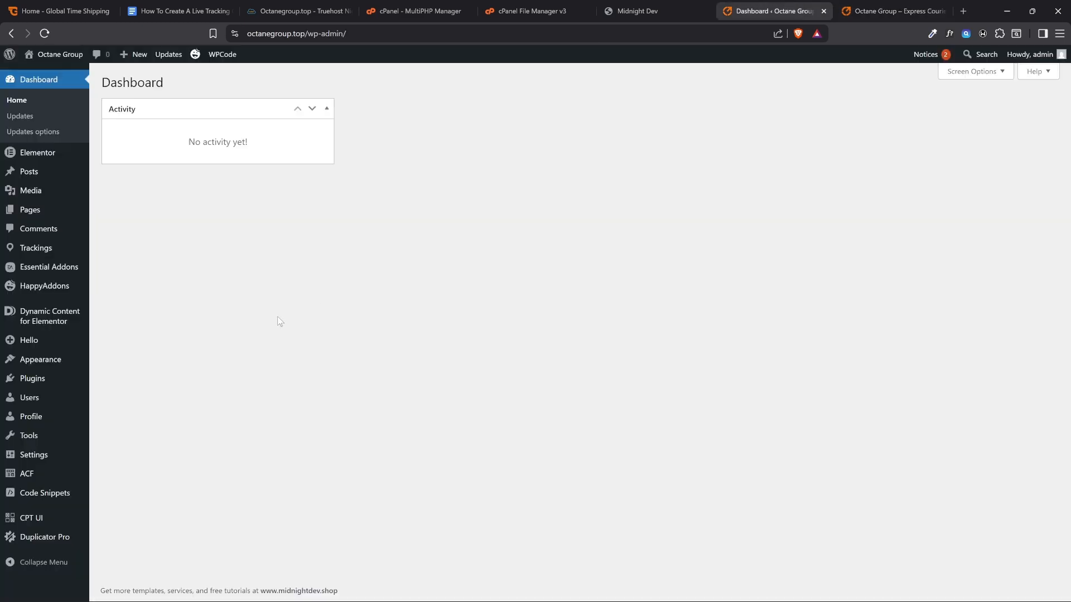
mouse_move(37, 442)
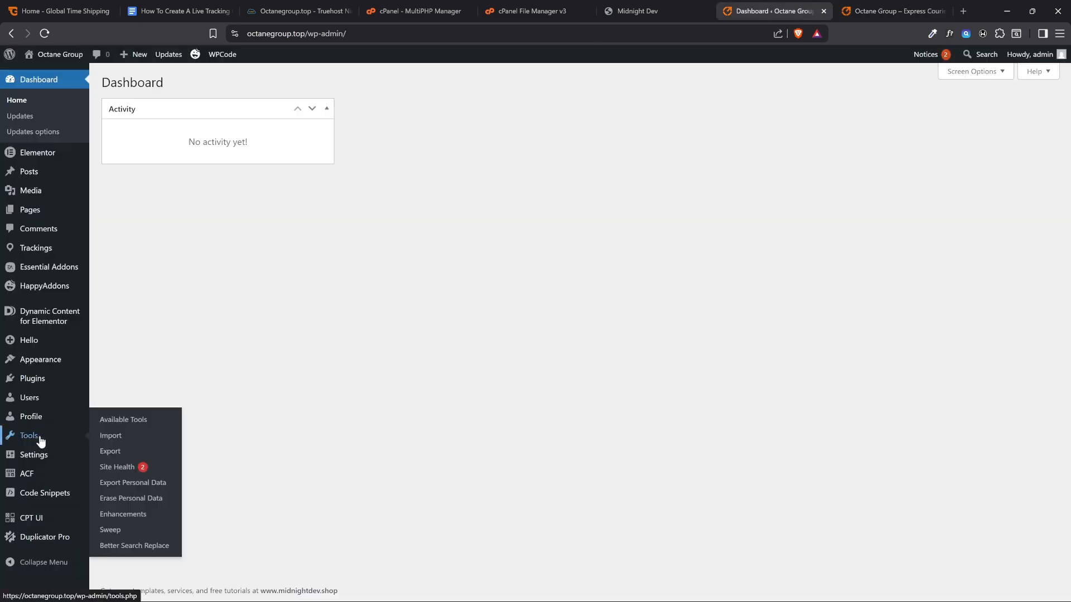
click(124, 550)
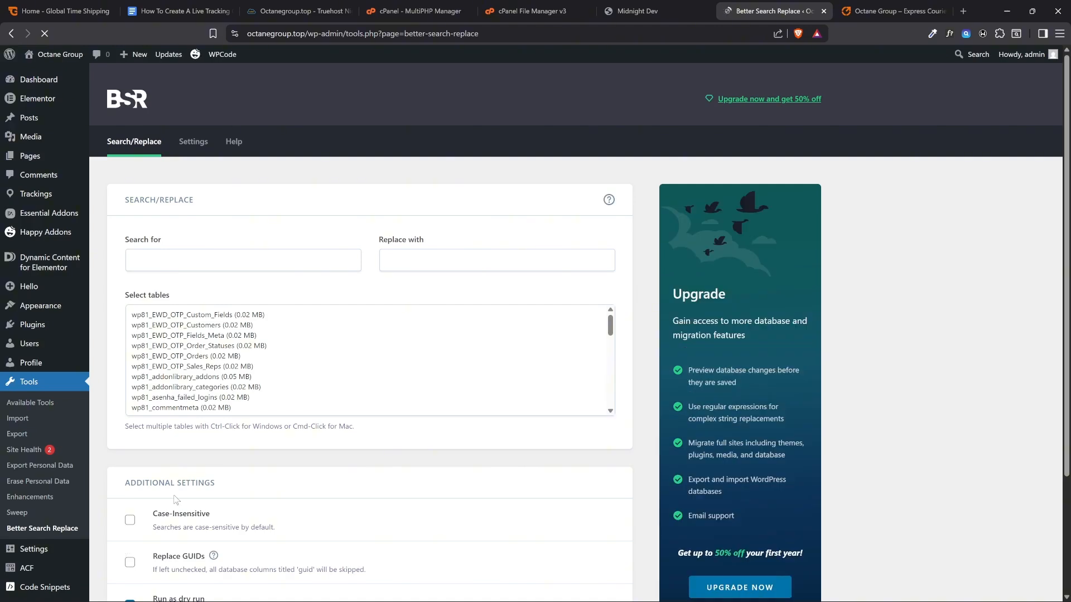
Examine the live homepage for [Site Name] placeholders, from the hero heading to the statistics and contact sections
click(853, 10)
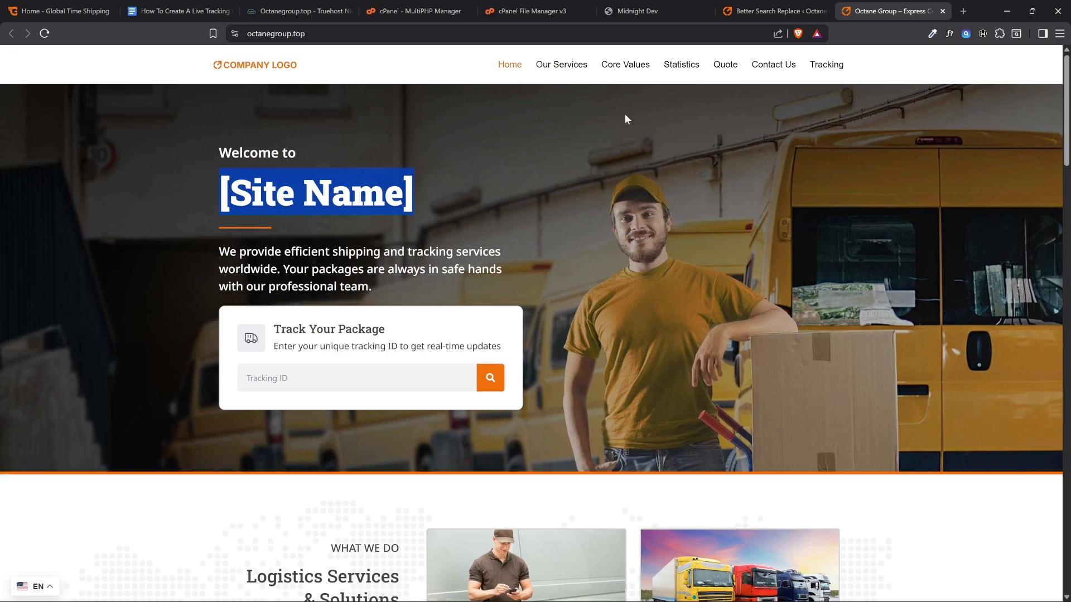
drag(408, 199, 238, 194)
scroll(180, 246, down, 20)
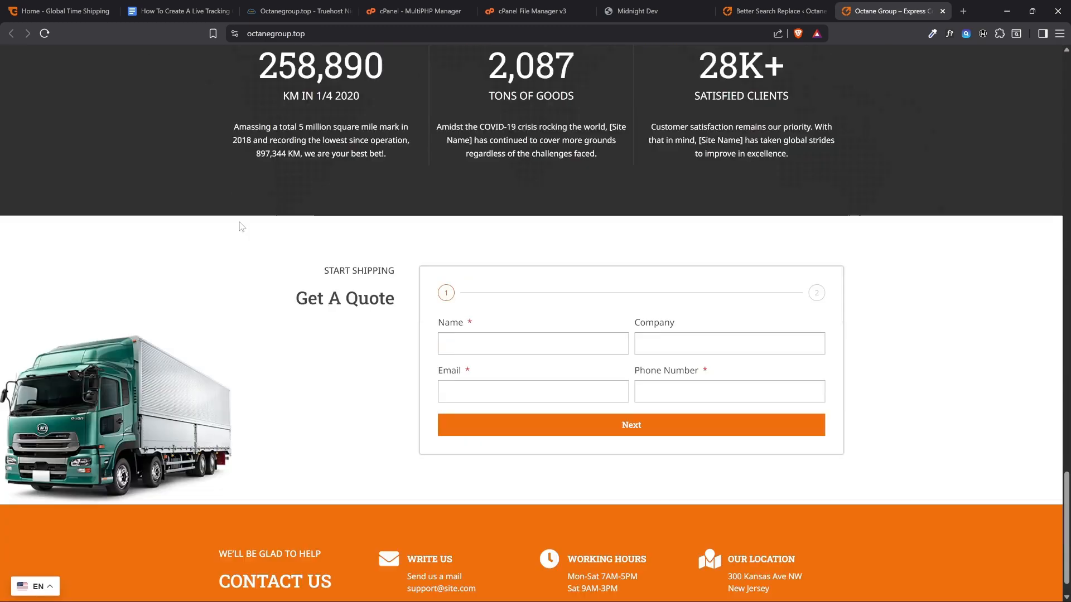
scroll(241, 226, down, 1)
scroll(363, 510, up, 13)
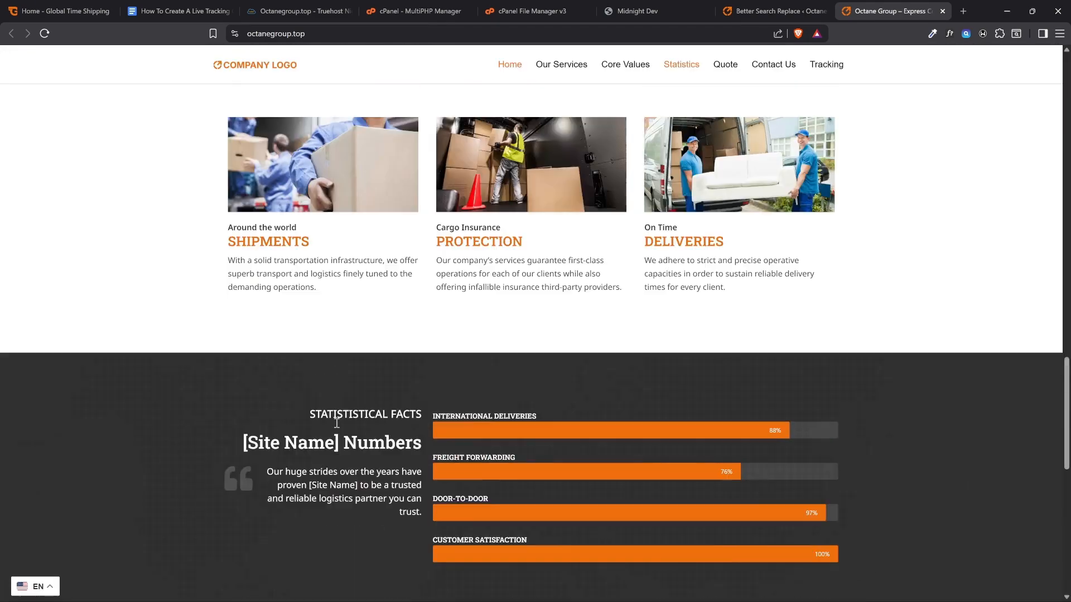
scroll(335, 427, up, 3)
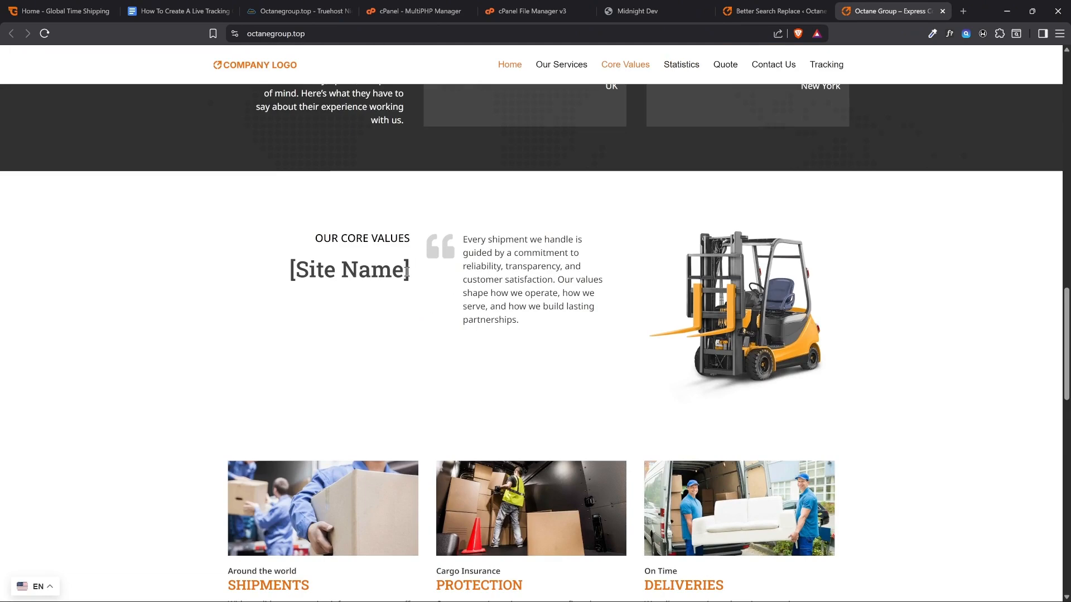
Copy [Site Name] from the homepage's Our Core Values section and enter it as the Better Search Replace search term
drag(408, 272, 290, 272)
key(ctrl+c)
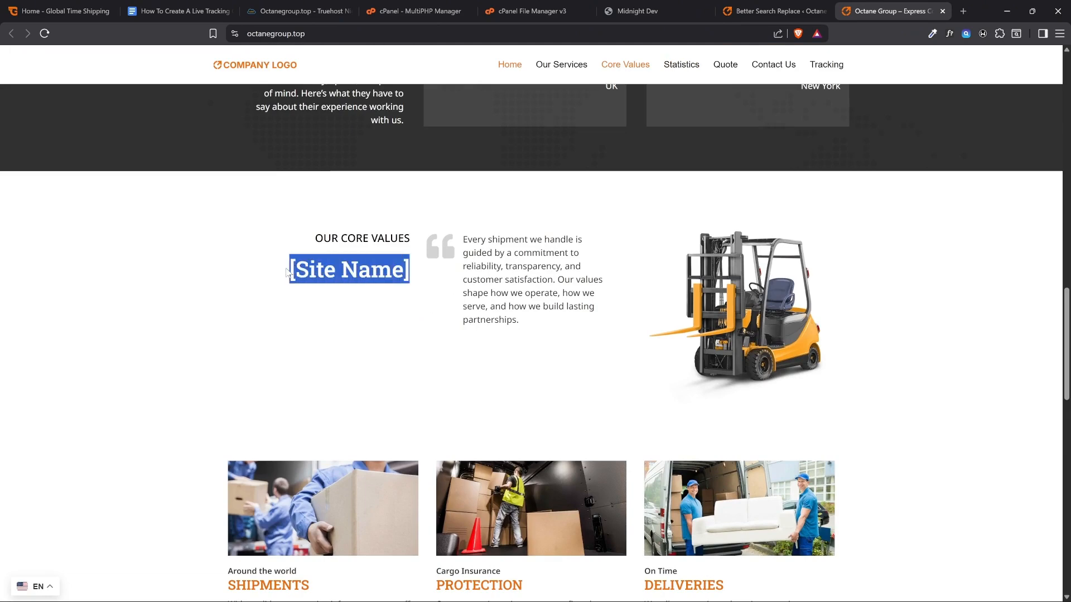
click(730, 7)
click(297, 258)
key(ctrl+v)
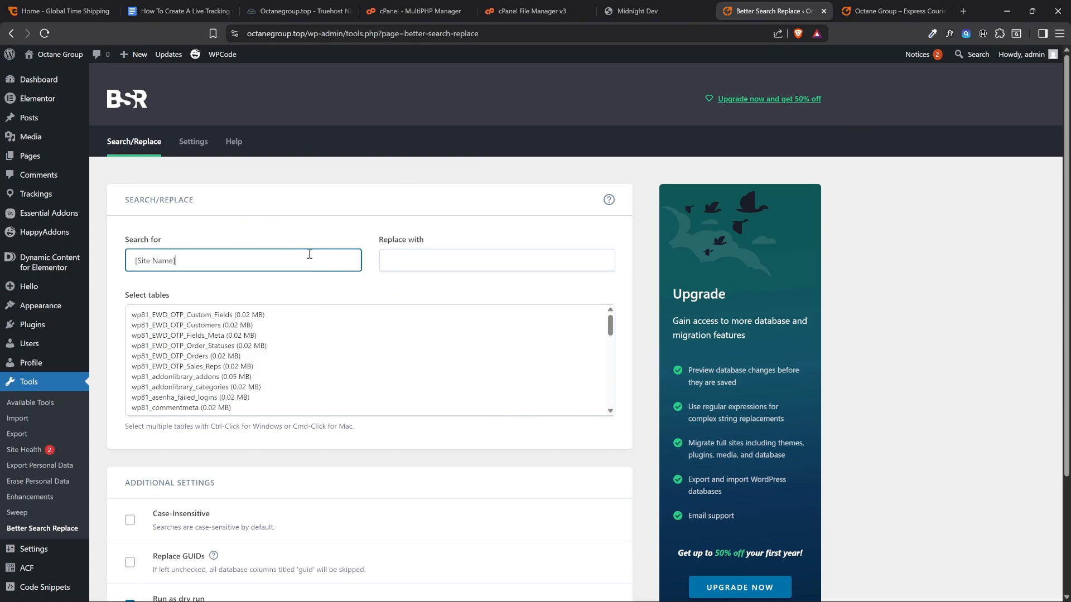
Set the replacement text to Octane Group
click(399, 242)
drag(379, 240, 424, 240)
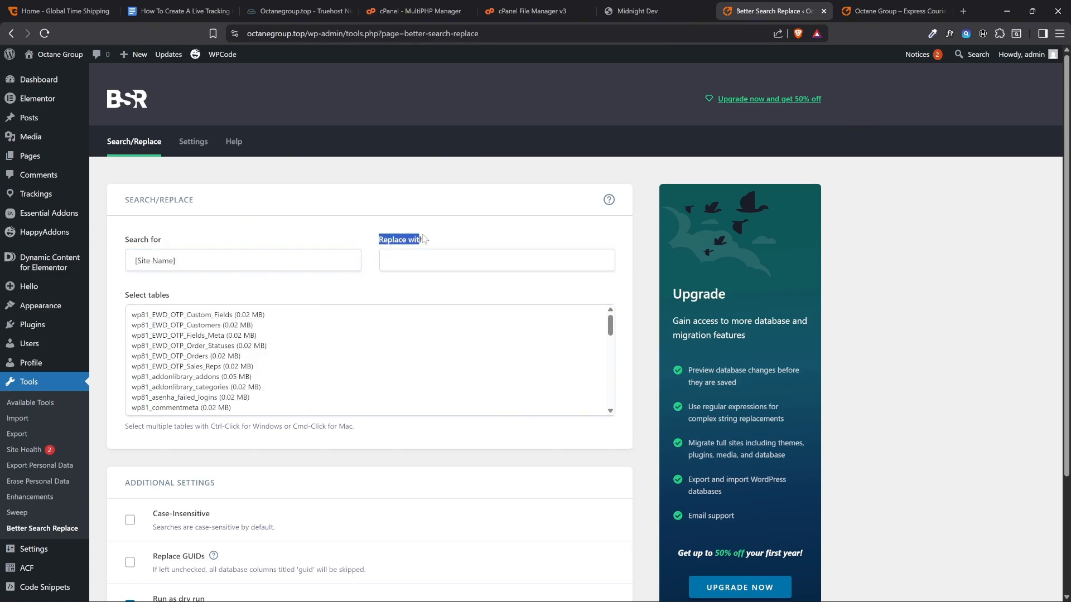
click(434, 257)
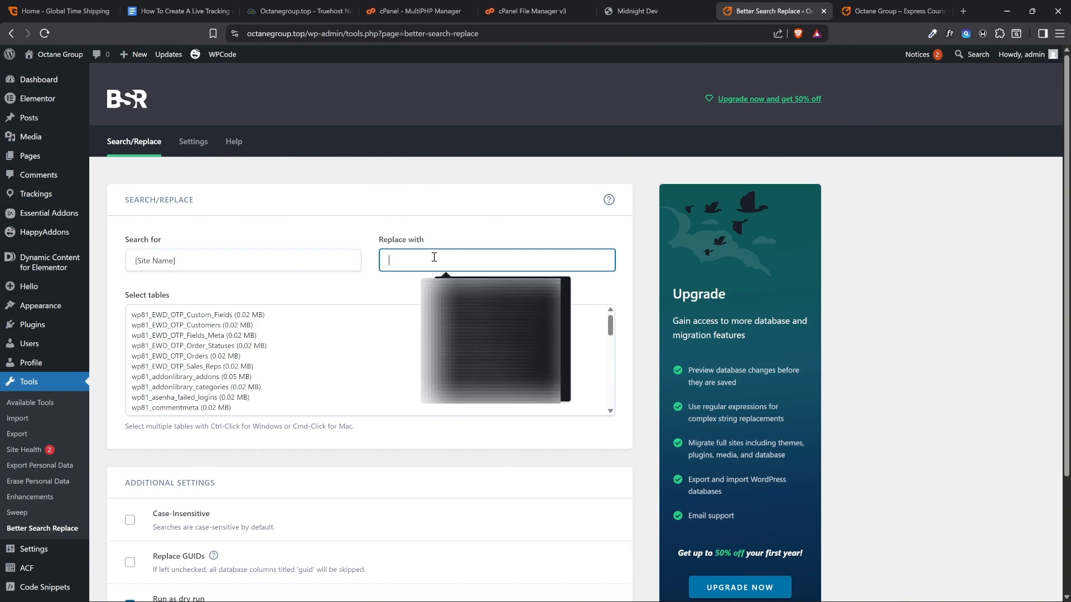
text(Octane Group)
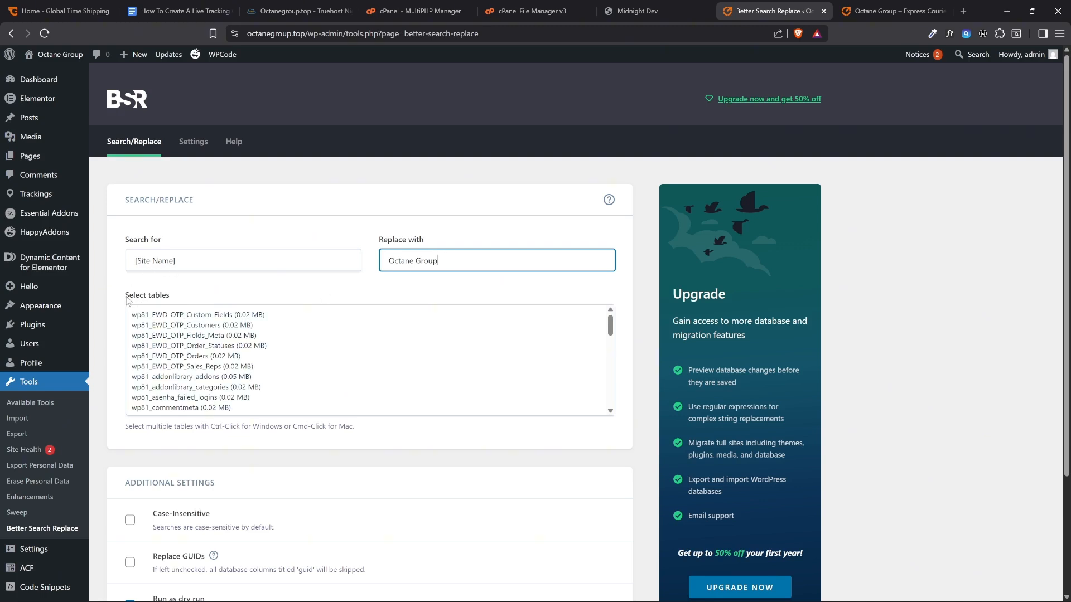
Select all database tables for the search and replace, and look through the selected list
click(274, 316)
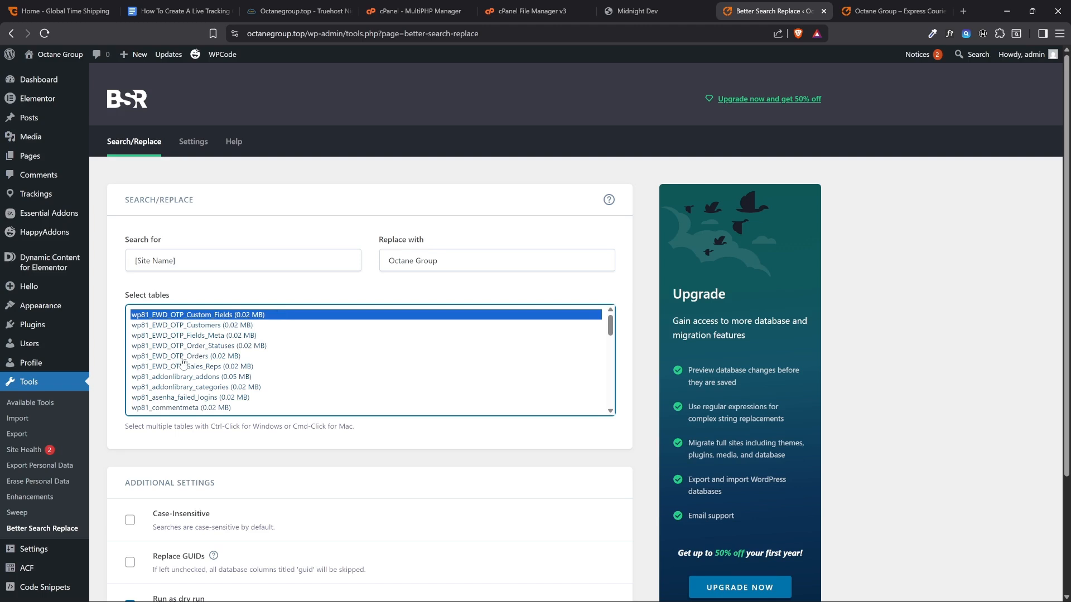
key(ctrl+a)
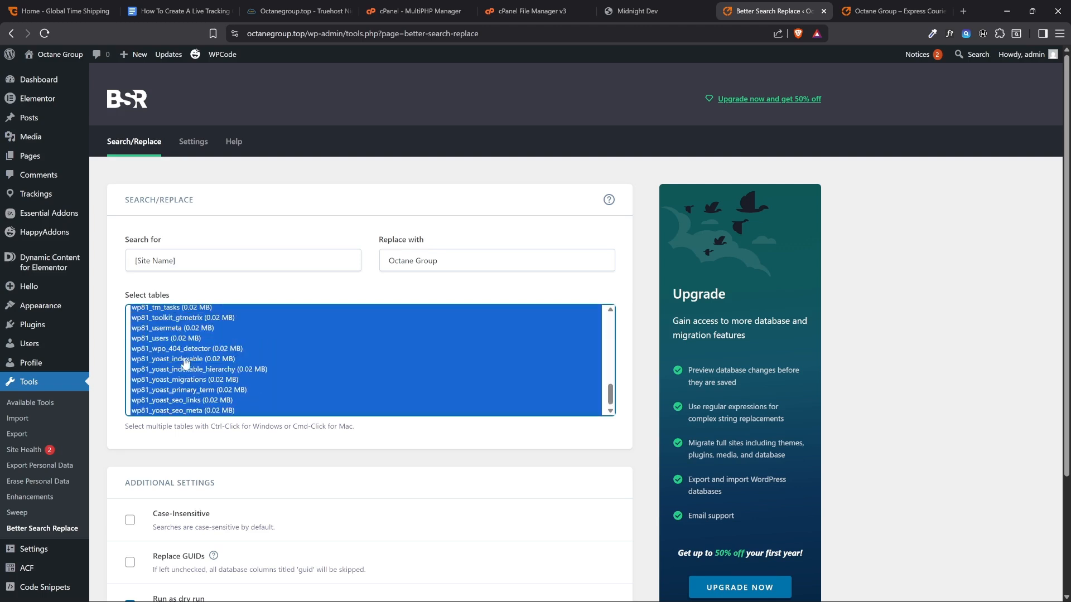
scroll(251, 361, down, 1)
scroll(252, 364, up, 1)
scroll(253, 366, down, 7)
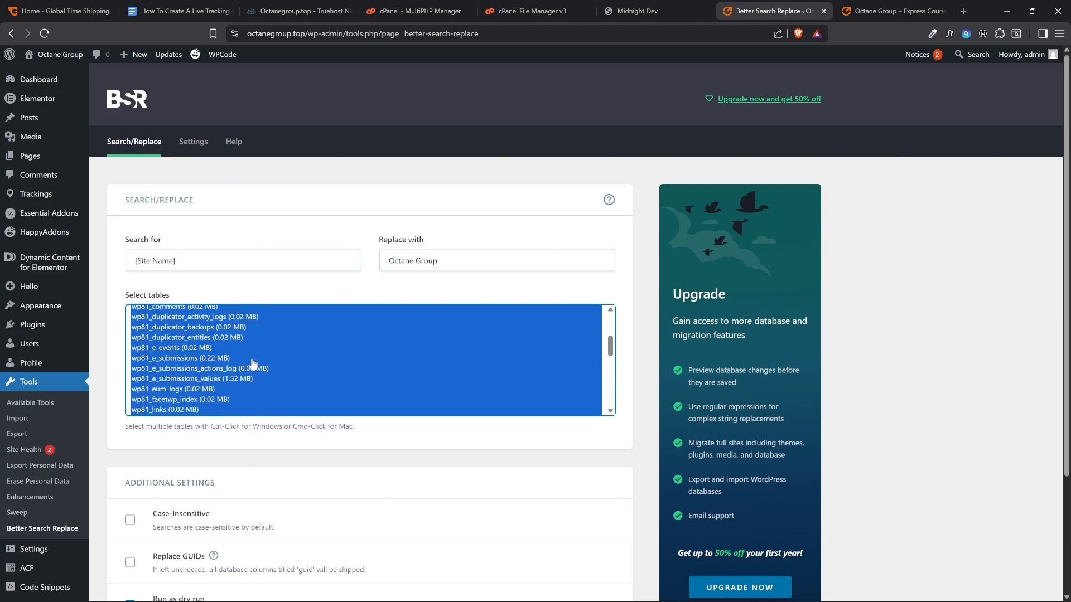
scroll(254, 368, up, 7)
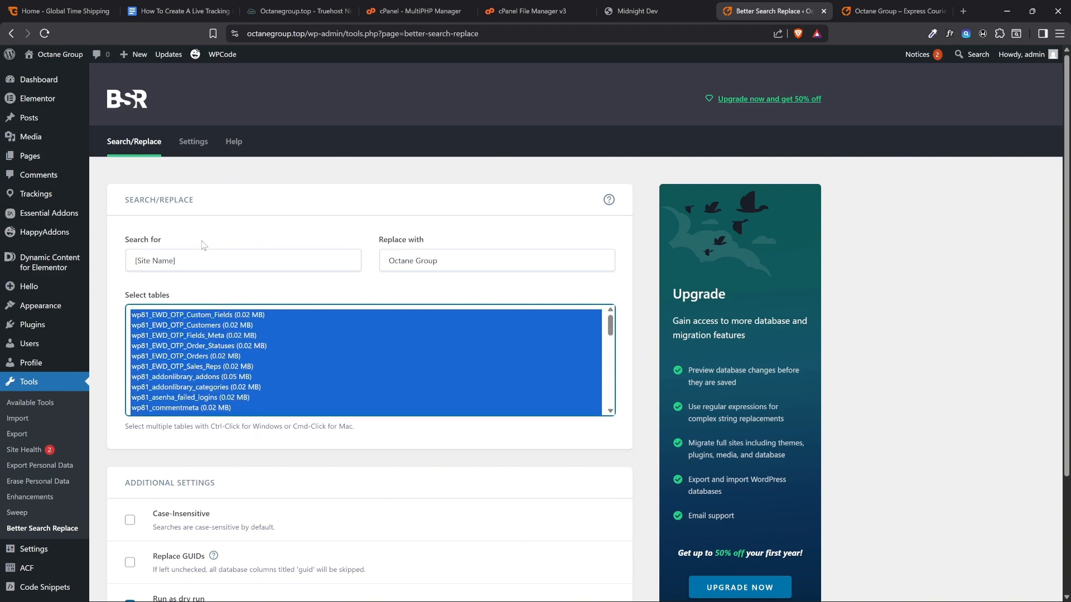
Review the search and replacement terms, narrow the selection to single tables, and reselect all database tables
click(202, 263)
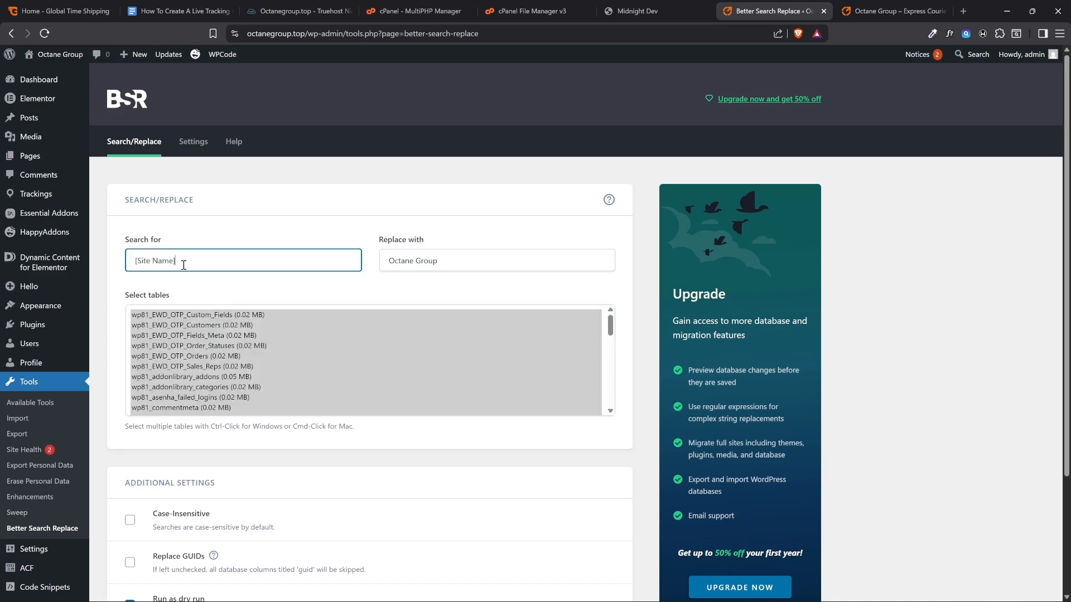
click(468, 253)
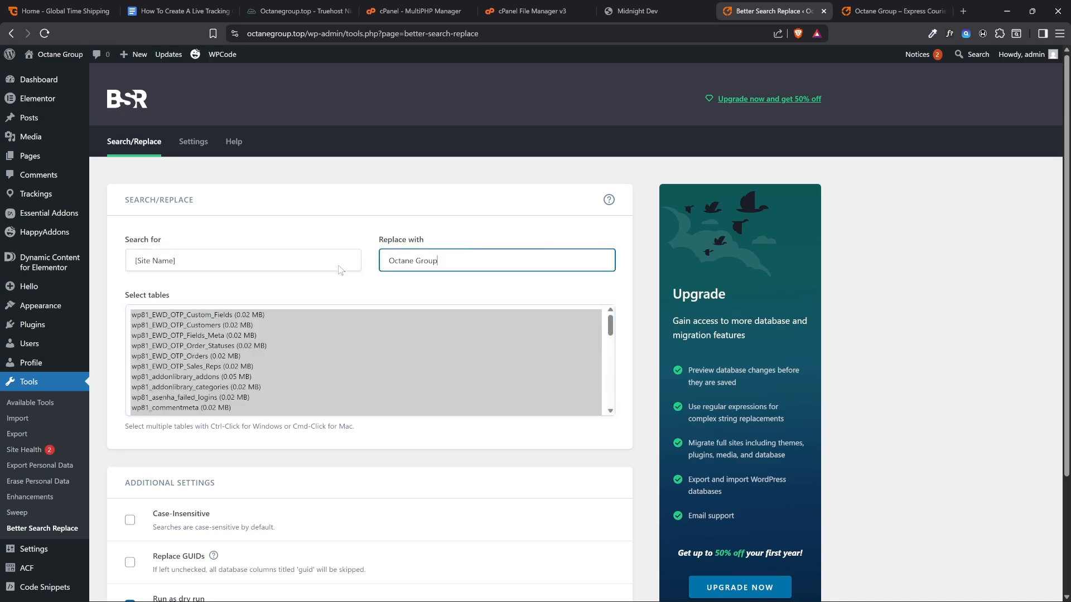
click(283, 262)
click(261, 288)
scroll(247, 249, down, 2)
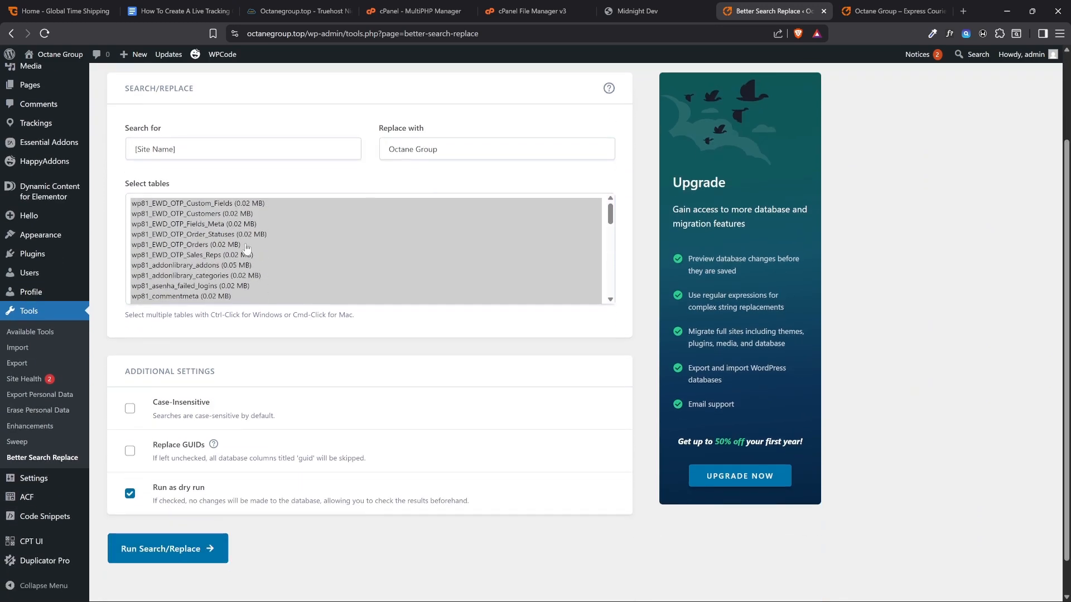
click(247, 245)
click(229, 275)
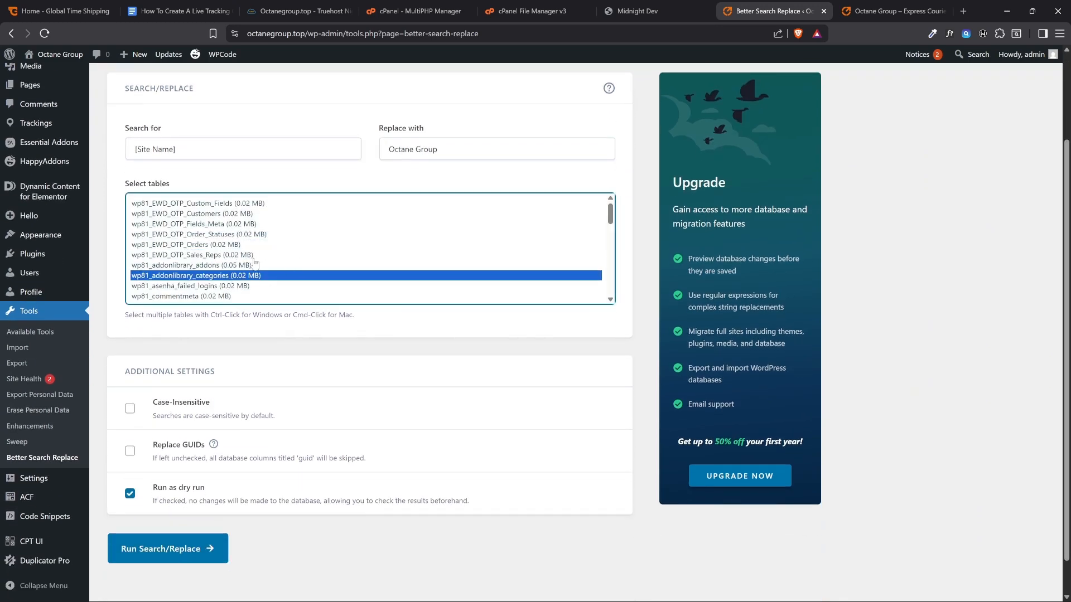
key(ctrl+a)
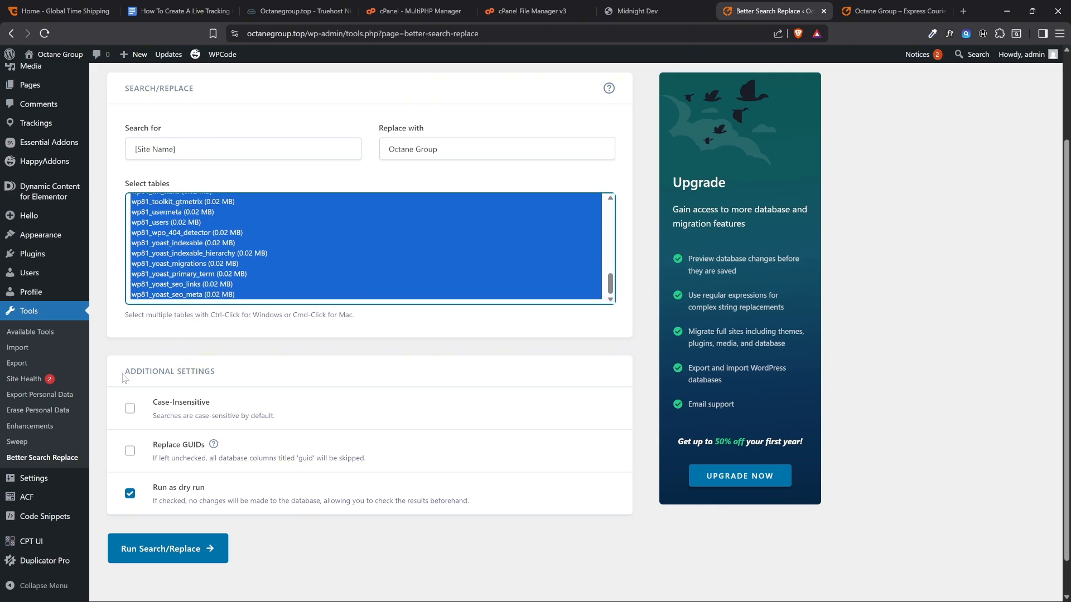
Make the search case-insensitive, turn off the dry run, and run the search and replace on the selected tables
click(130, 408)
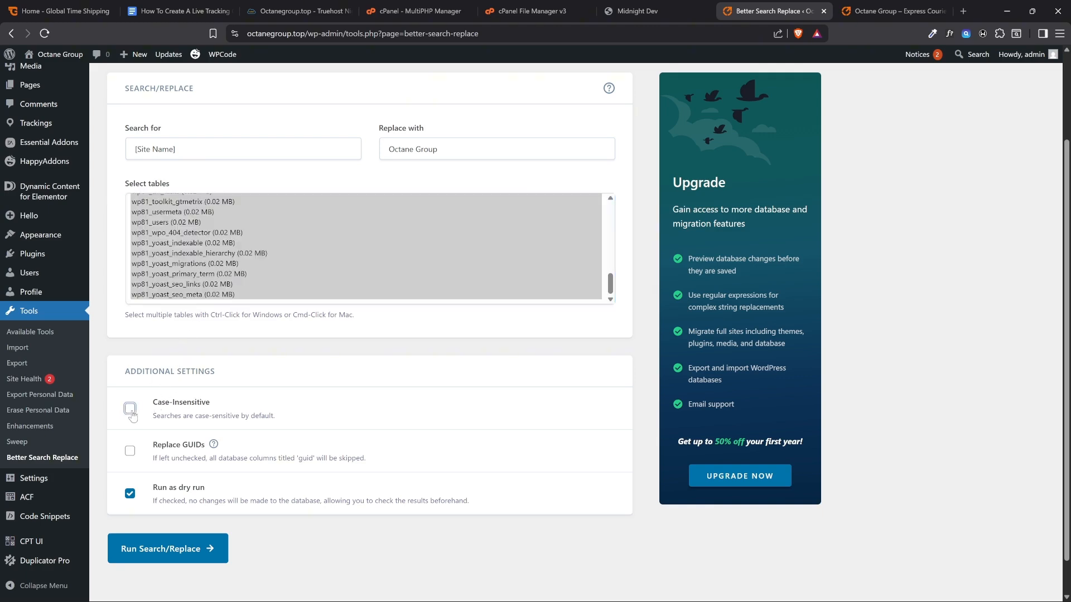
click(130, 494)
scroll(300, 537, up, 2)
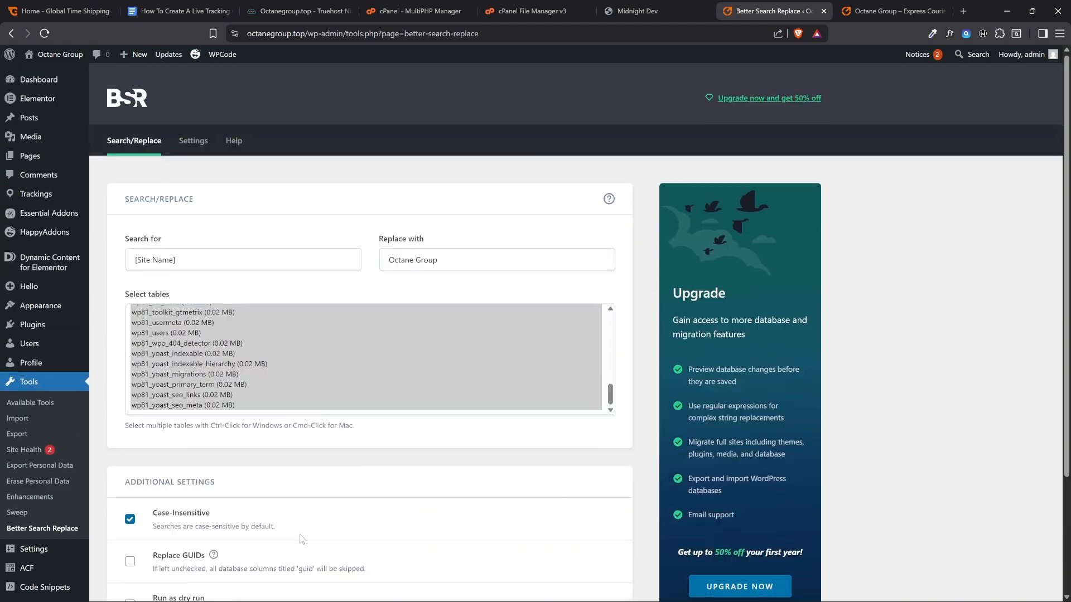
scroll(301, 538, down, 1)
scroll(297, 534, down, 1)
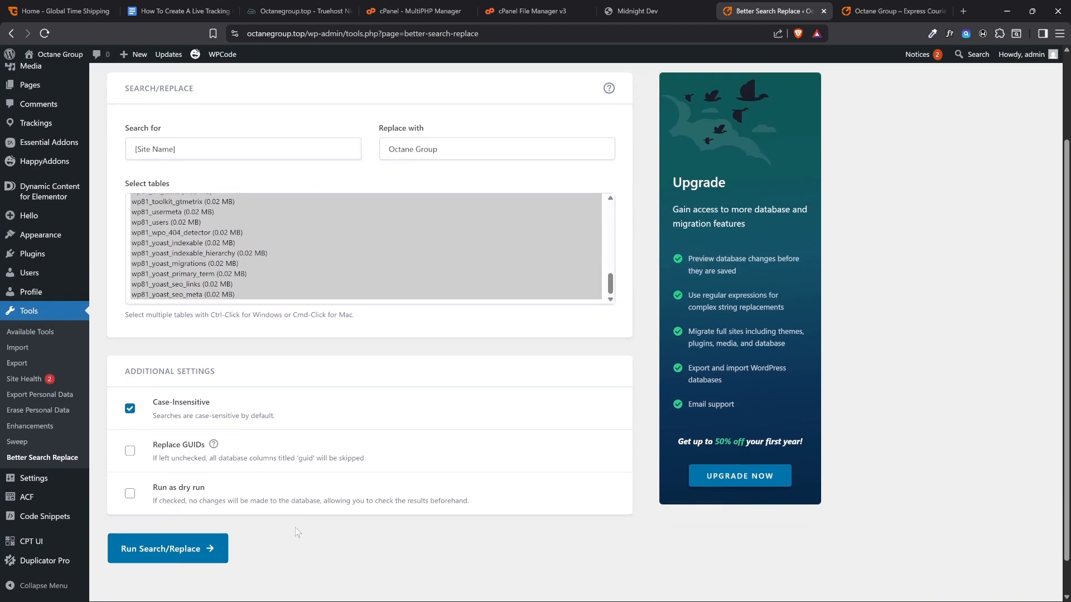
click(155, 549)
scroll(301, 532, down, 2)
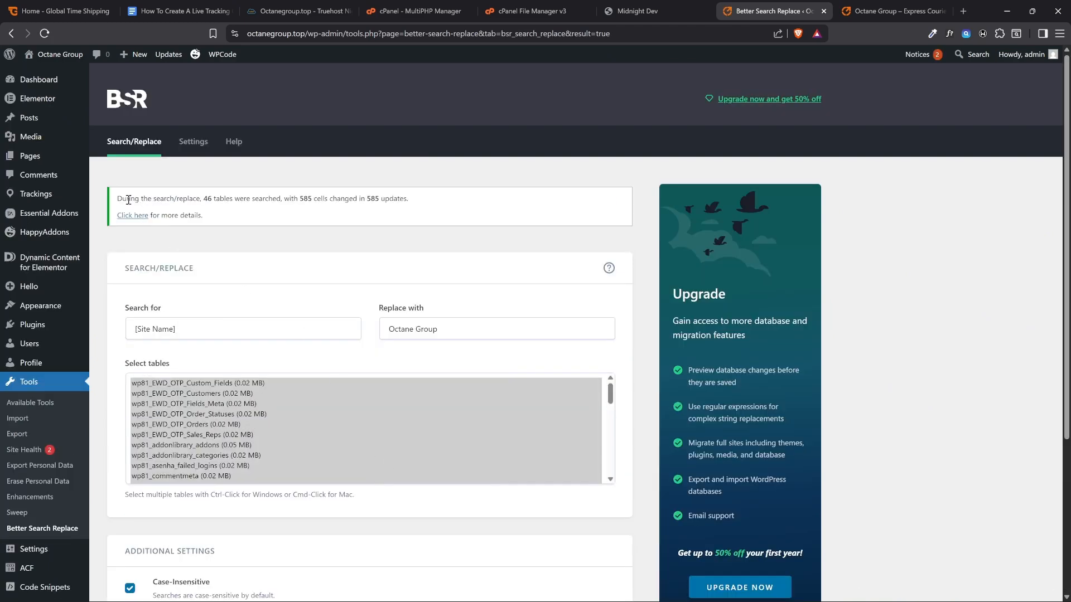
Review the summary of searched tables and changed cells from the completed search and replace
drag(122, 200, 397, 195)
click(397, 195)
drag(304, 198, 416, 197)
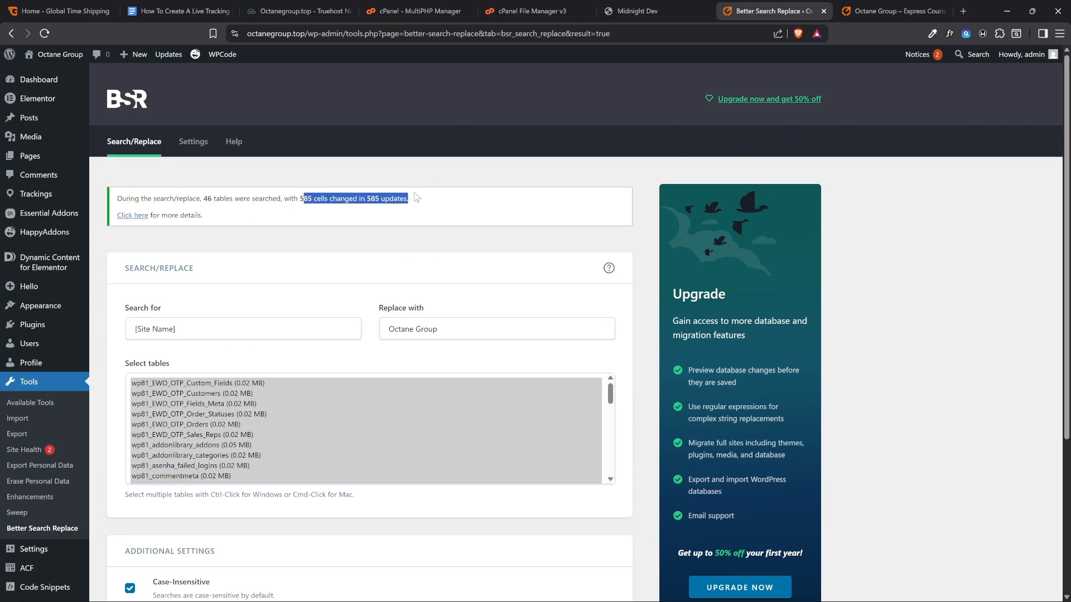
click(432, 201)
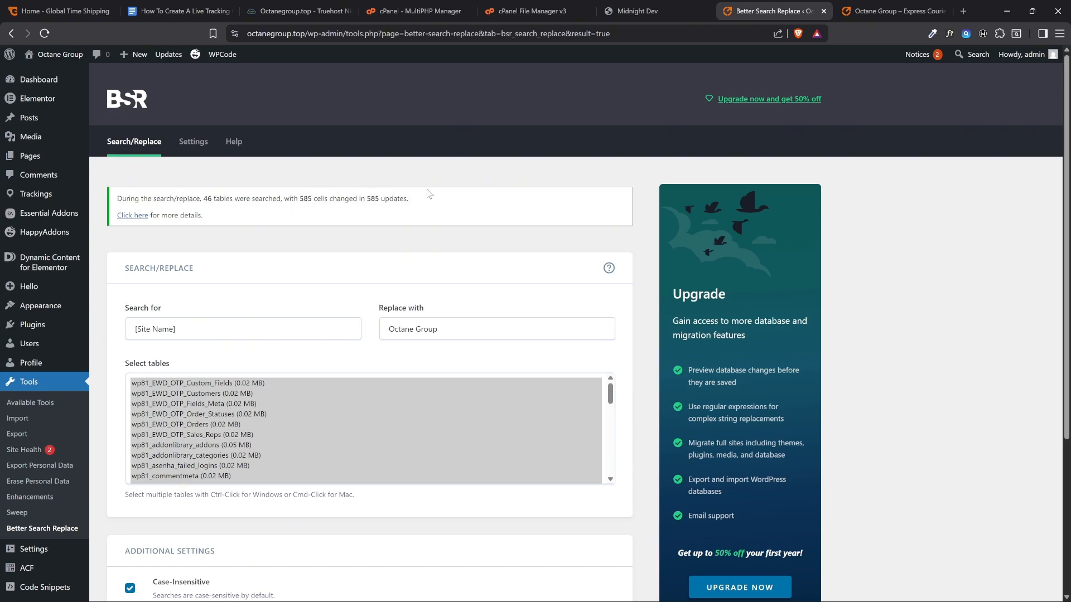
Reload the live homepage from its top and check the company name in the welcome heading
click(870, 9)
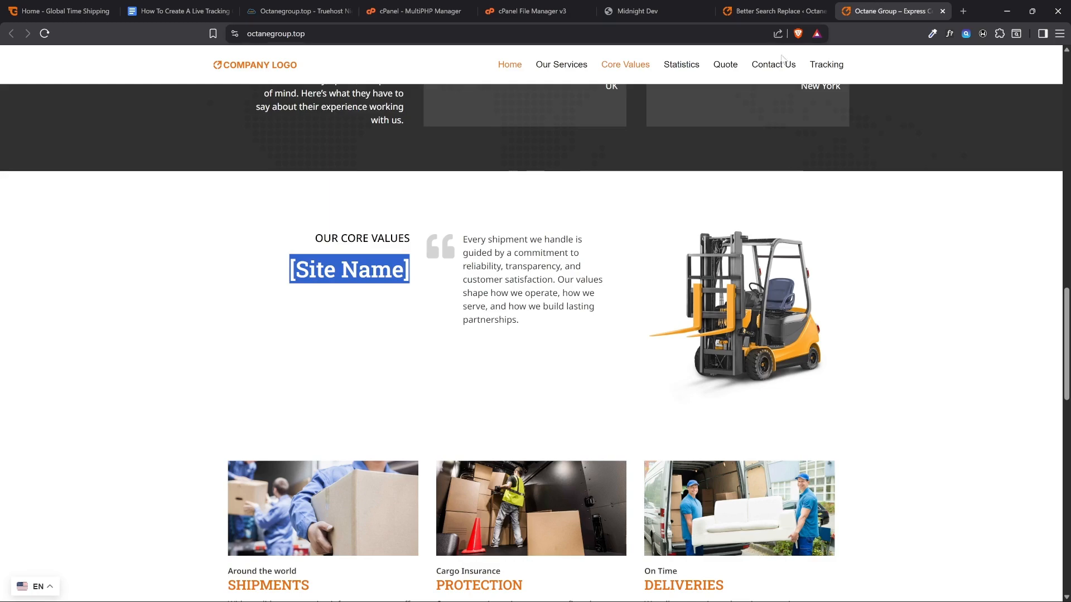
scroll(290, 223, up, 10)
scroll(294, 211, up, 3)
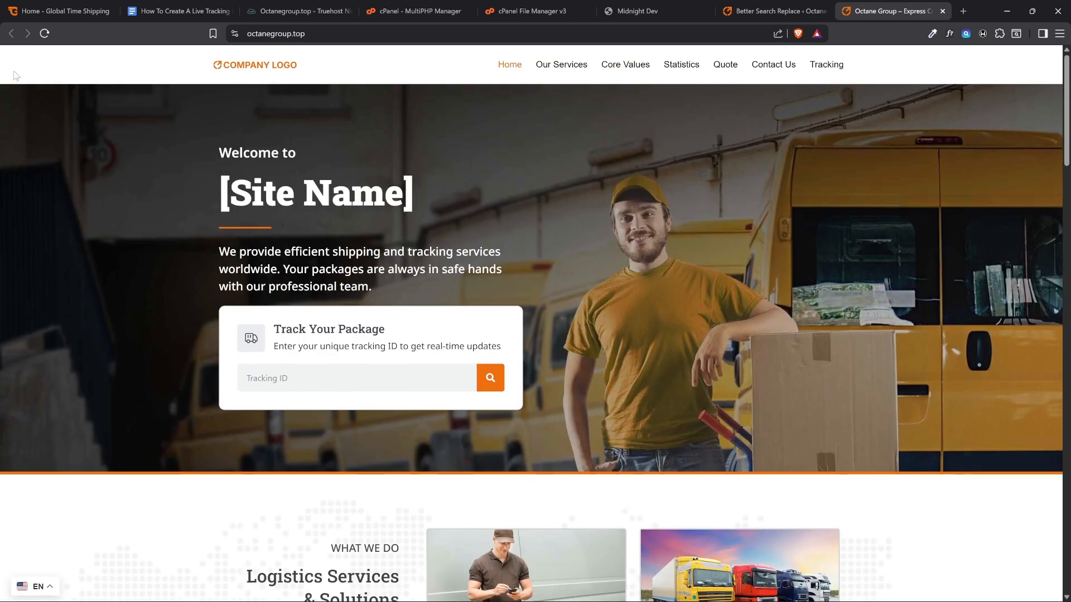
click(45, 34)
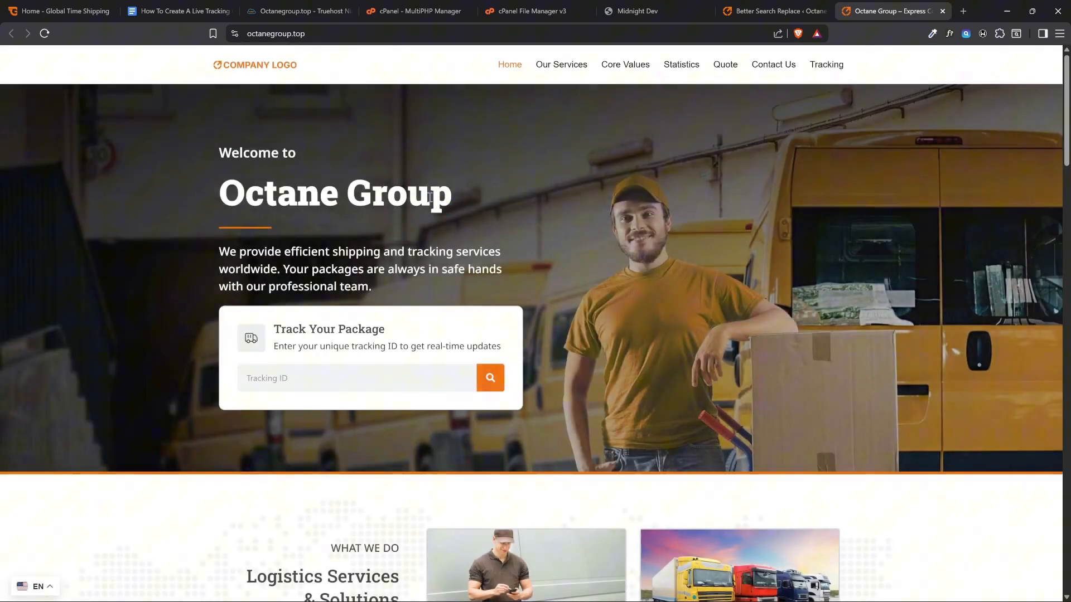
drag(451, 196, 293, 198)
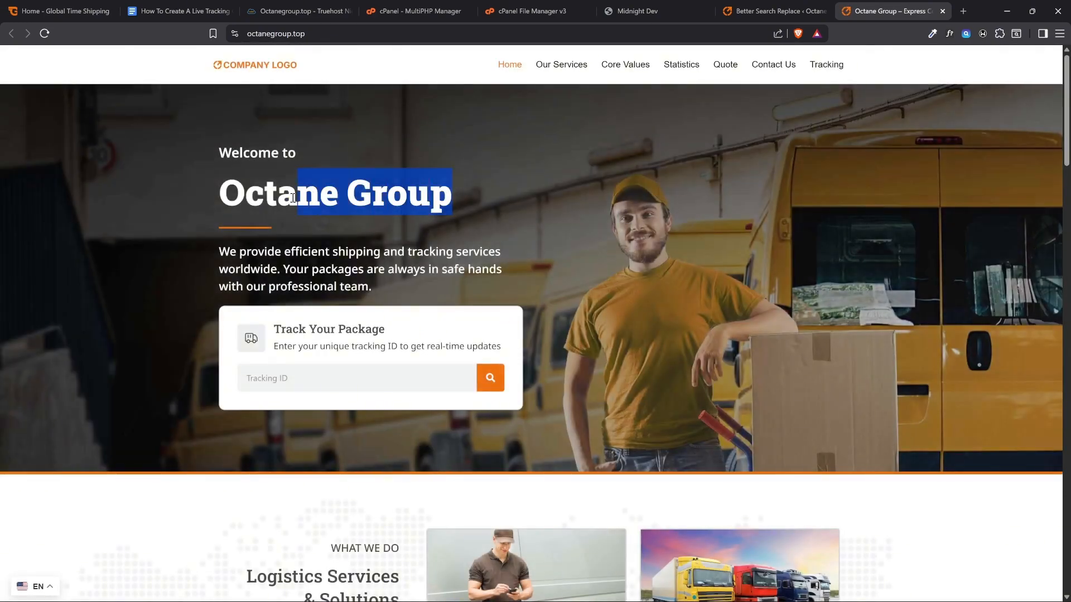
click(209, 192)
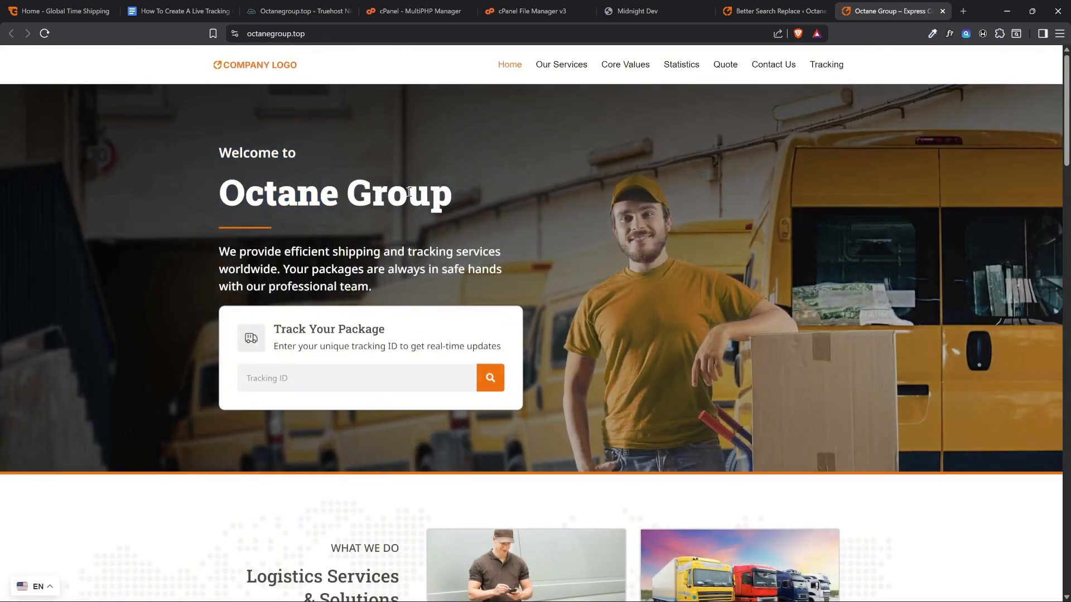
Check the company name in the homepage's Our Core Values, statistics and welcome sections
scroll(409, 191, down, 20)
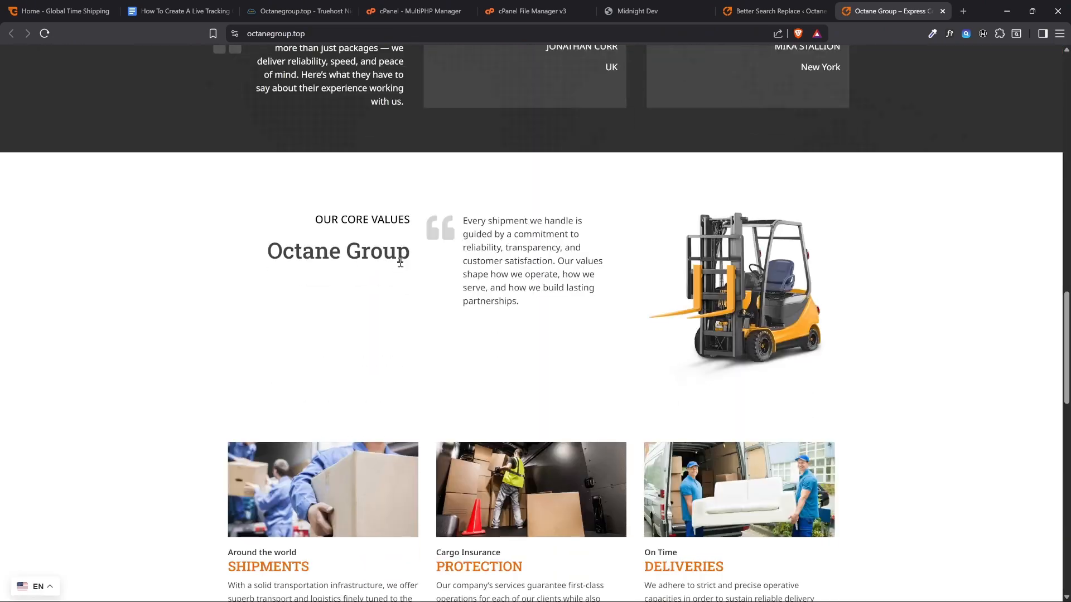
drag(409, 255, 264, 257)
scroll(316, 283, down, 12)
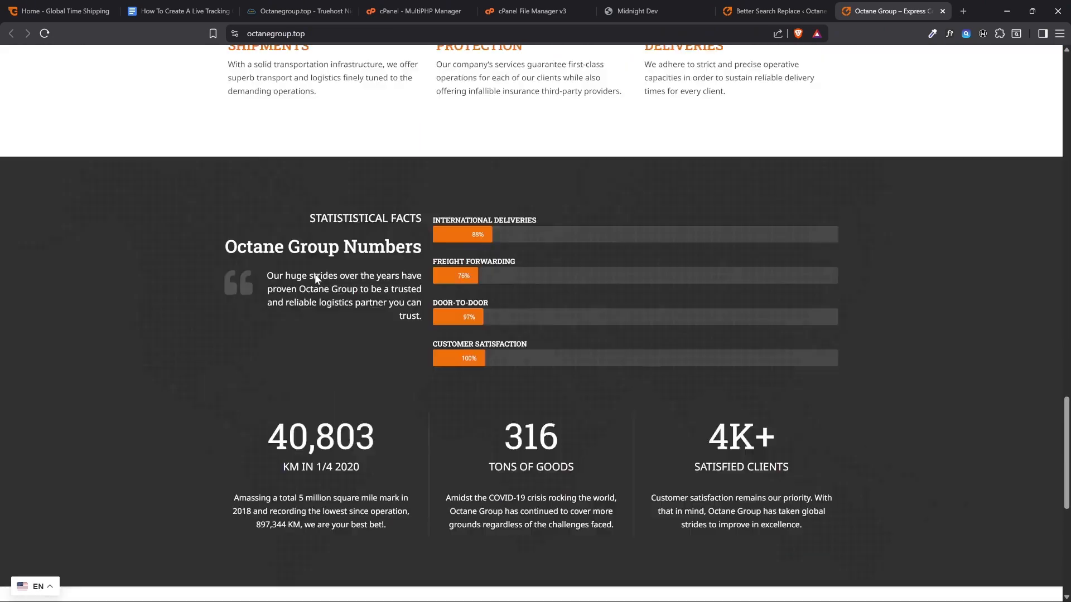
scroll(316, 283, down, 3)
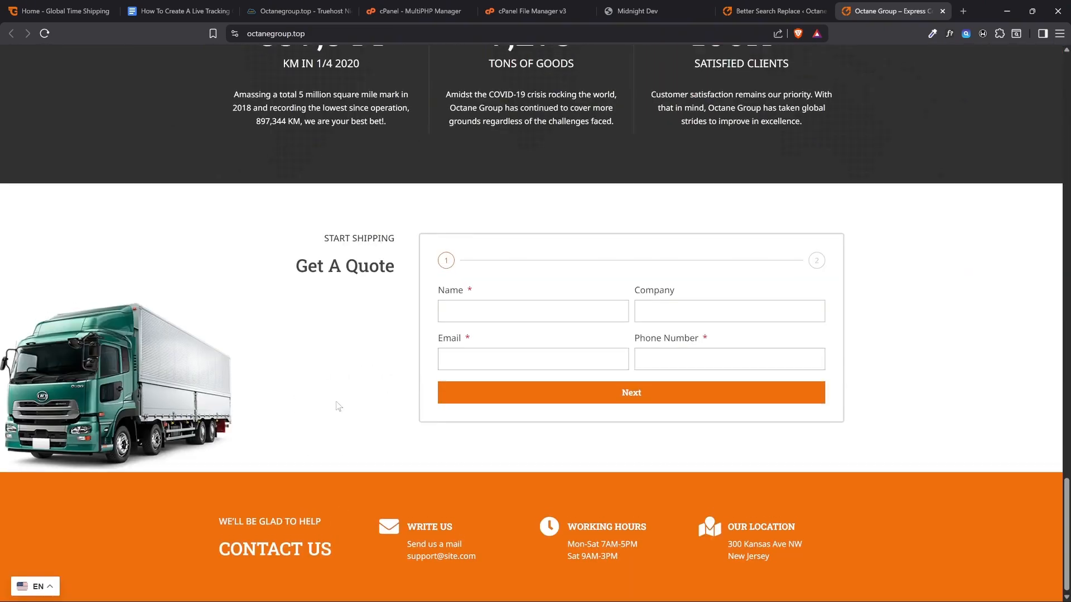
scroll(345, 378, up, 15)
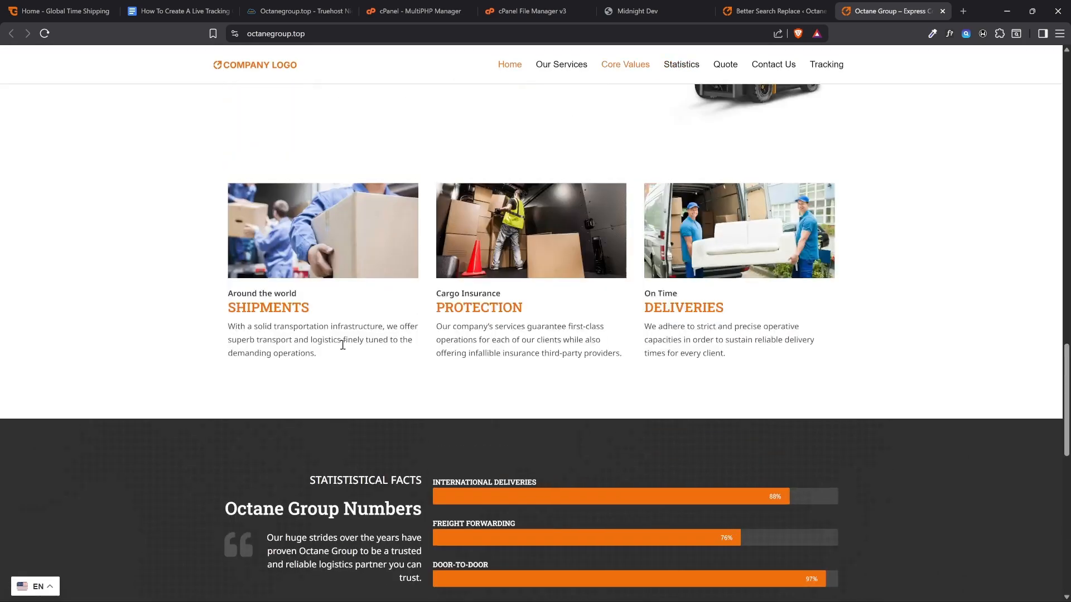
scroll(333, 335, up, 5)
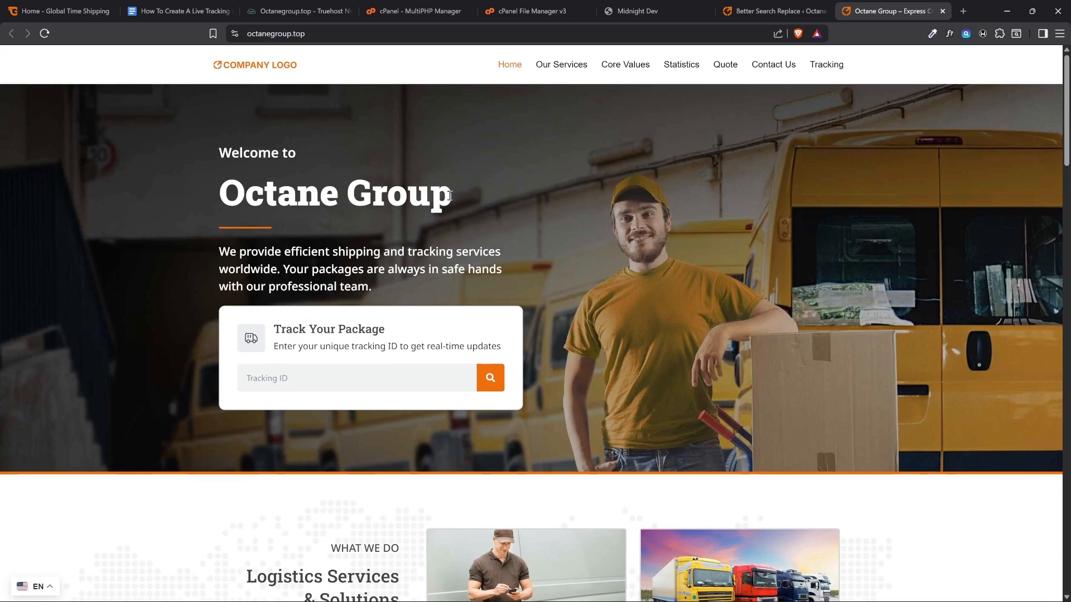
drag(450, 196, 218, 198)
click(263, 192)
Recheck the number of updates in the Better Search Replace summary and return to the live homepage
click(799, 8)
drag(398, 198, 365, 199)
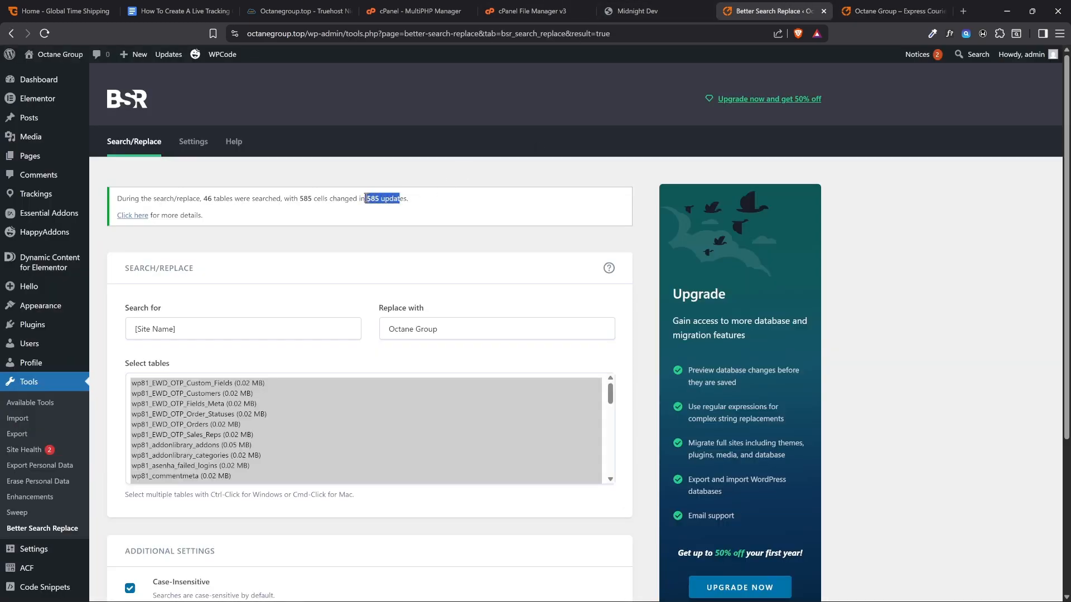
click(892, 11)
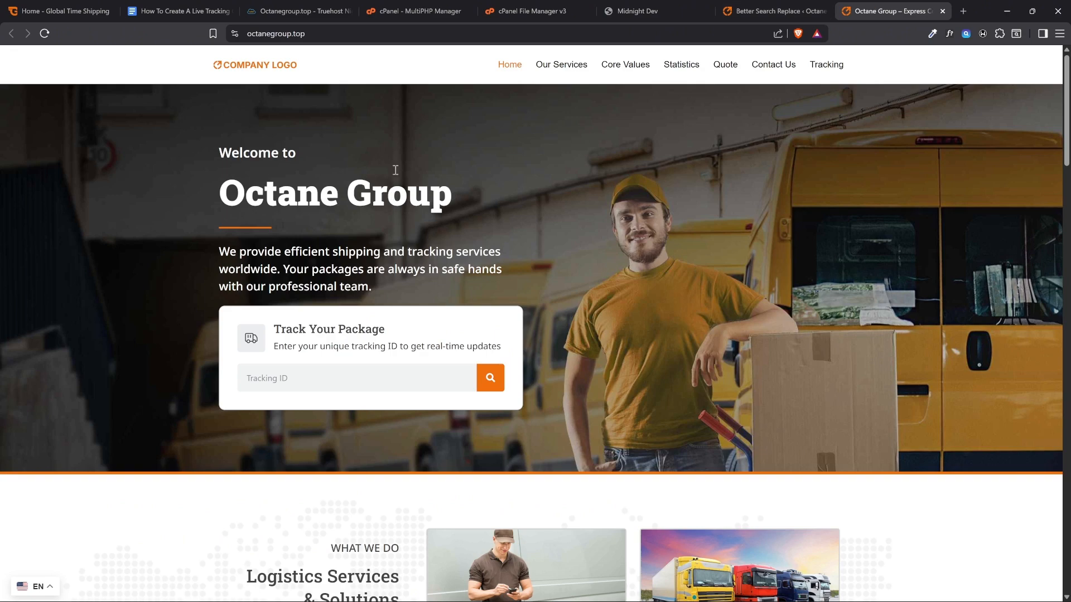
Consult the Google Docs checklist for the Clear cache, [Site Name] and Site email items
click(161, 11)
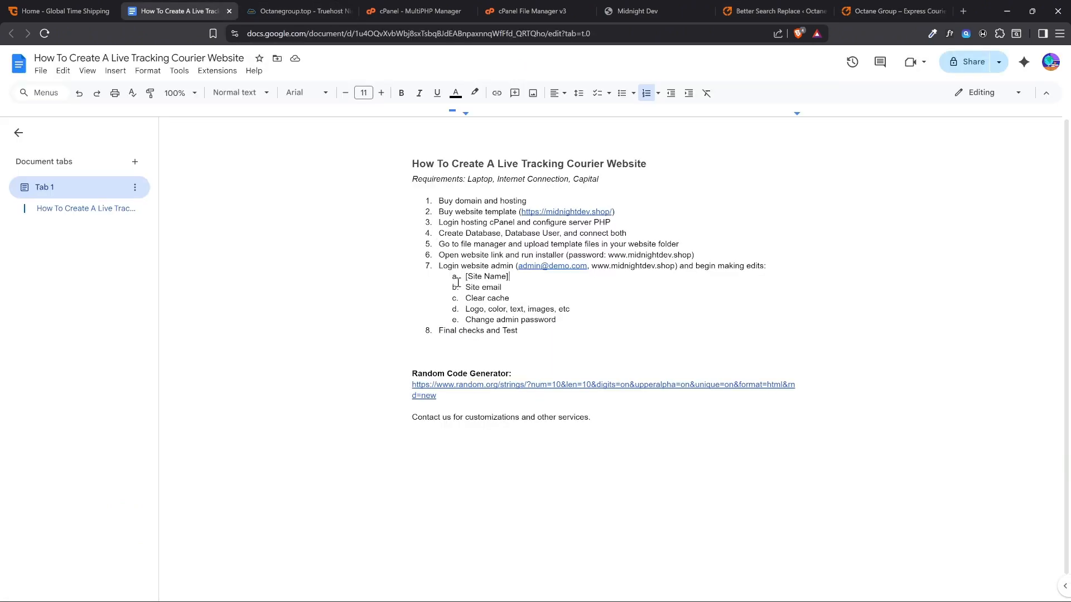
triple_click(513, 298)
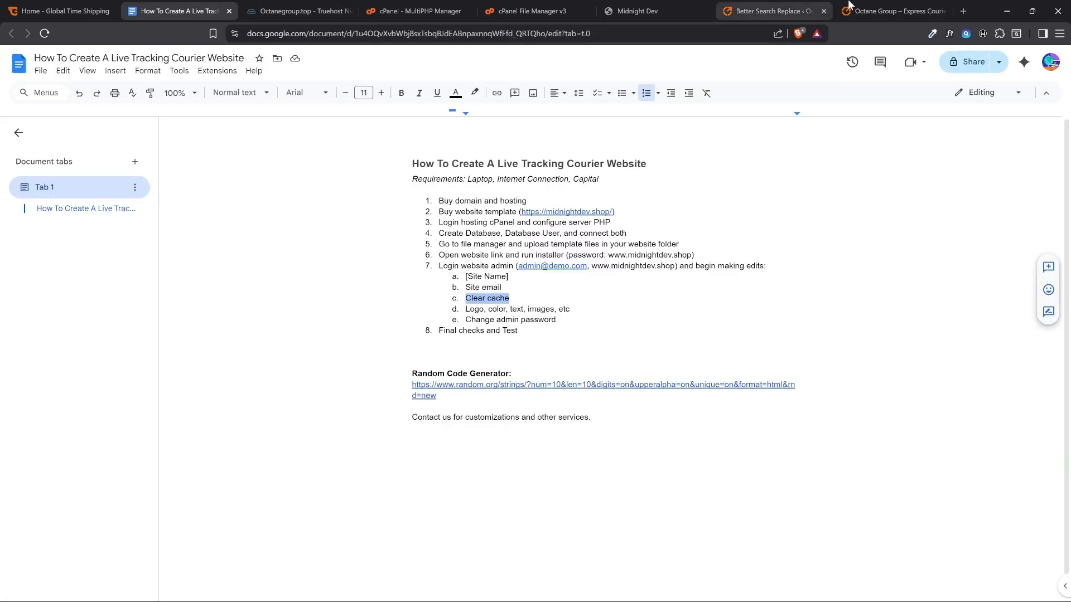
click(892, 10)
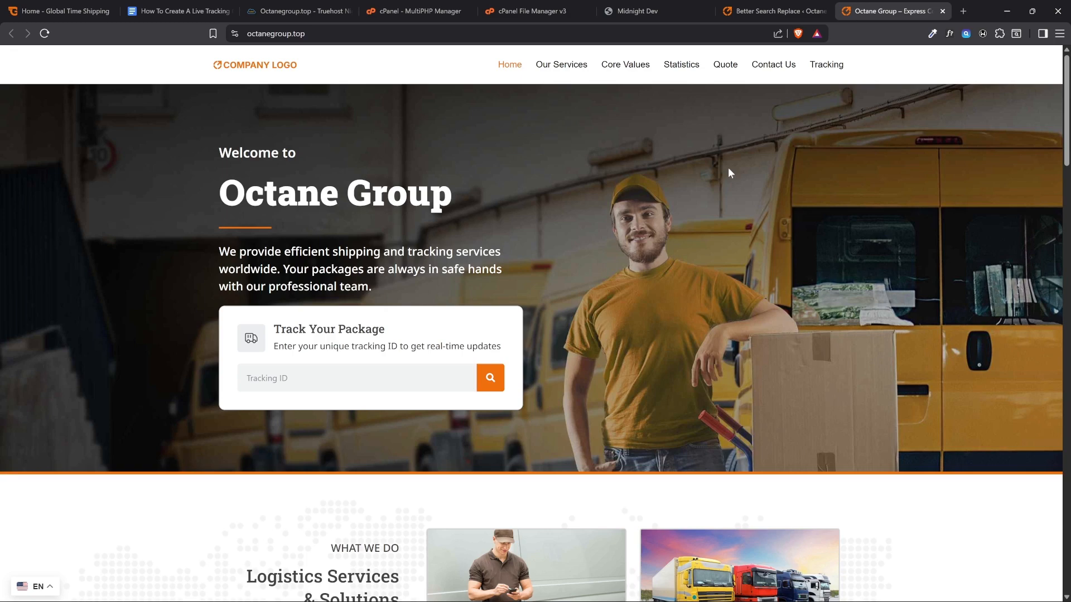
click(772, 11)
click(179, 11)
click(510, 285)
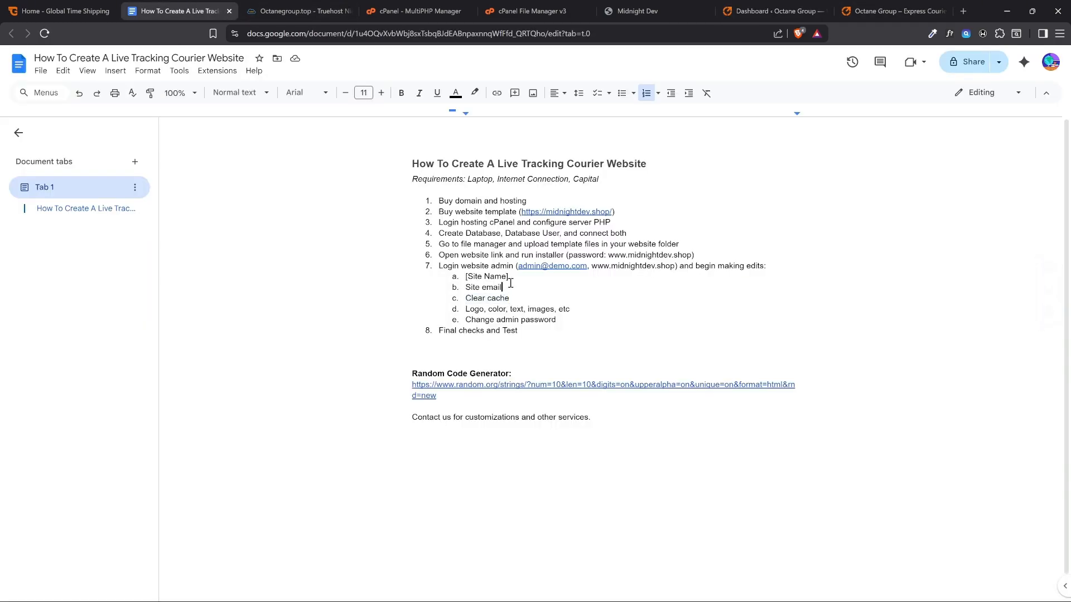
drag(509, 276, 465, 287)
Copy the placeholder support email from the live homepage's Contact Us section
click(879, 5)
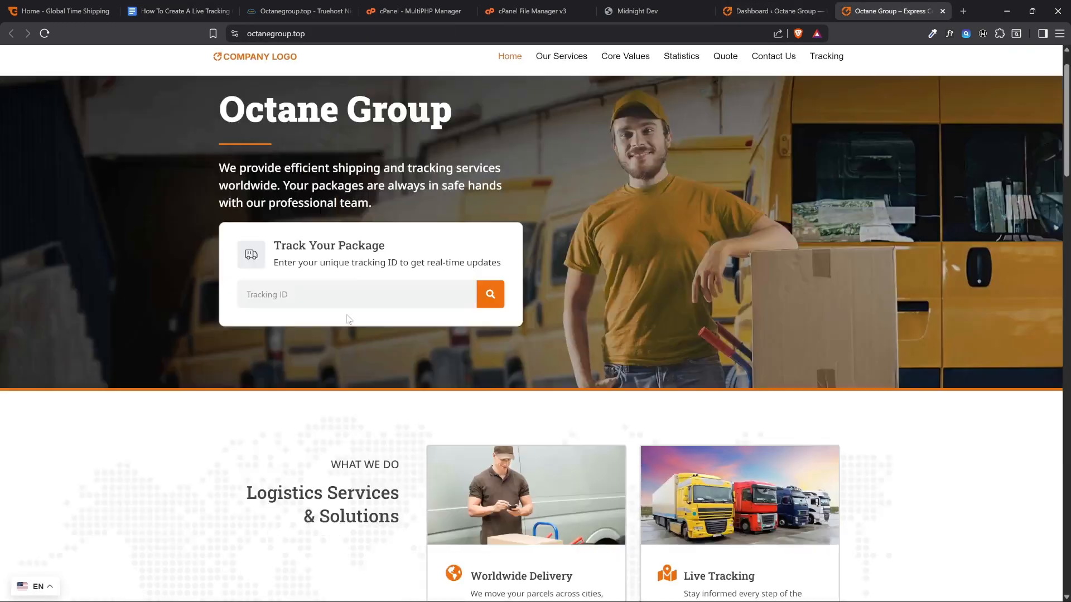
scroll(339, 322, down, 20)
scroll(339, 322, down, 5)
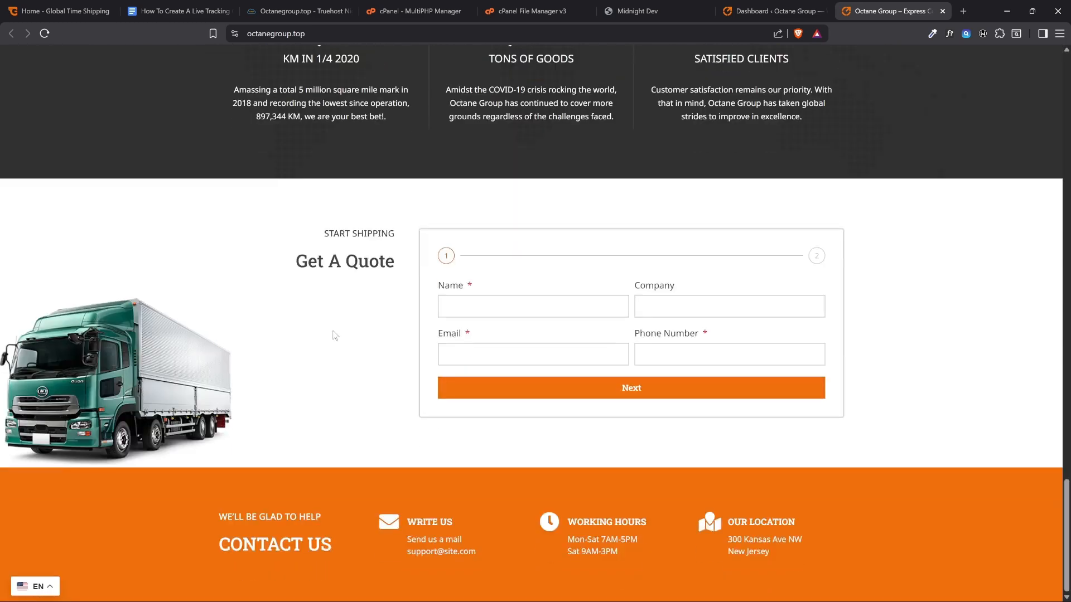
mouse_move(409, 542)
mouse_down()
mouse_move(462, 541)
mouse_move(478, 555)
mouse_move(401, 554)
mouse_up()
key(ctrl+c)
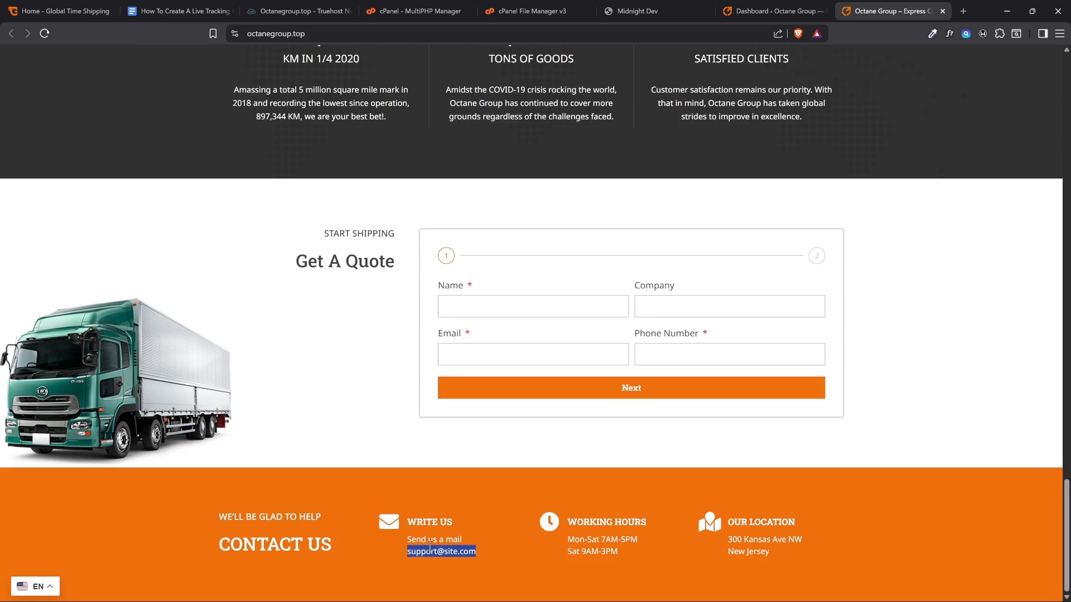
Open Better Search Replace in the WordPress admin and enter the copied placeholder support email as the search term
click(753, 6)
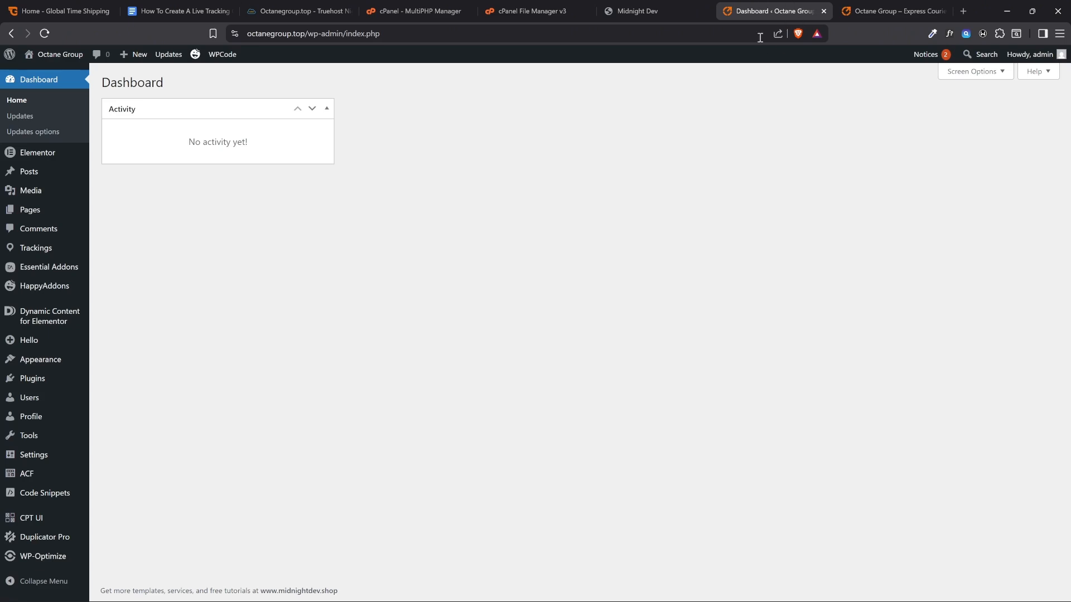
mouse_move(32, 441)
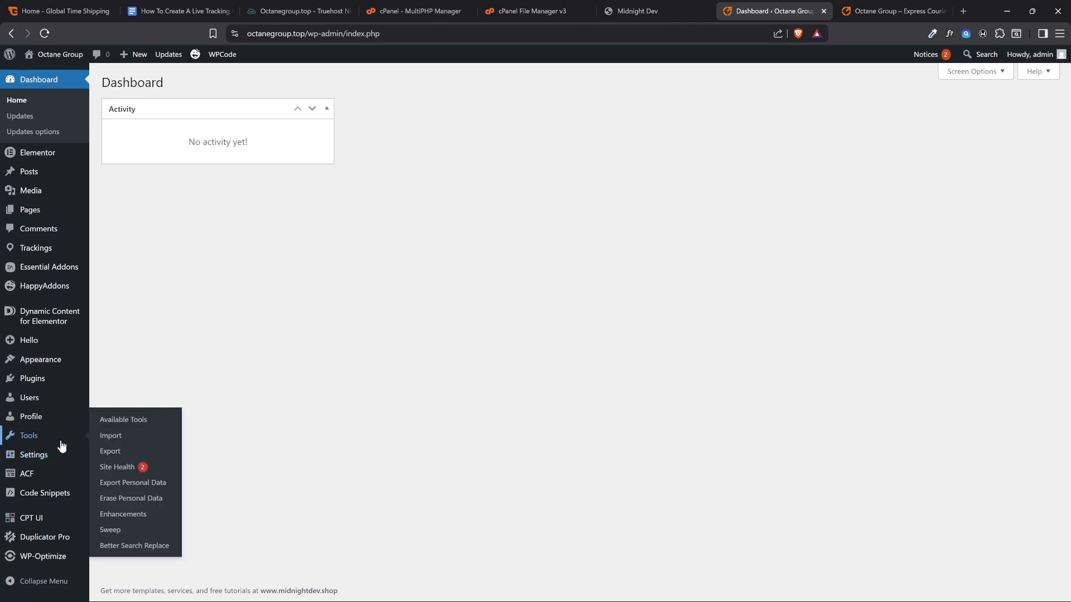
click(133, 551)
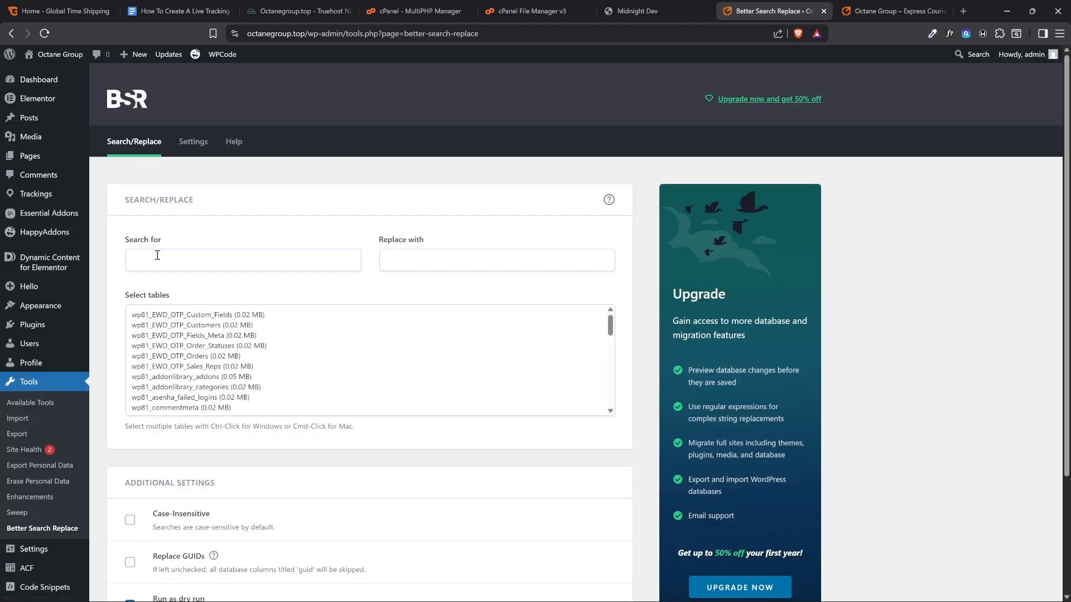
drag(160, 239, 136, 251)
click(145, 260)
key(ctrl+v)
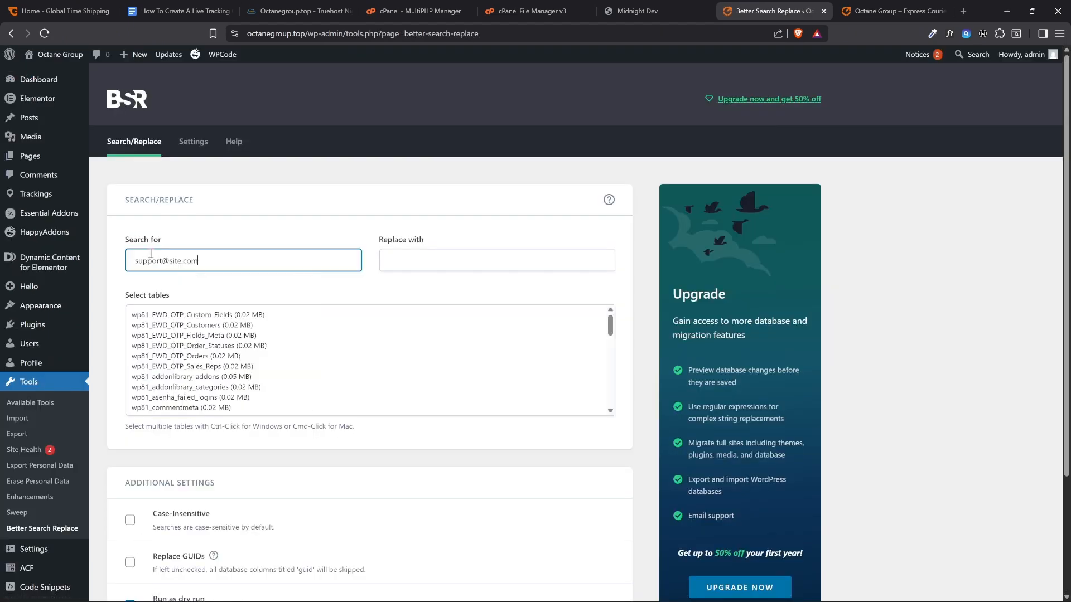
Set the replacement text to the support email with its domain changed to octanegroup.top, and review both terms
click(424, 260)
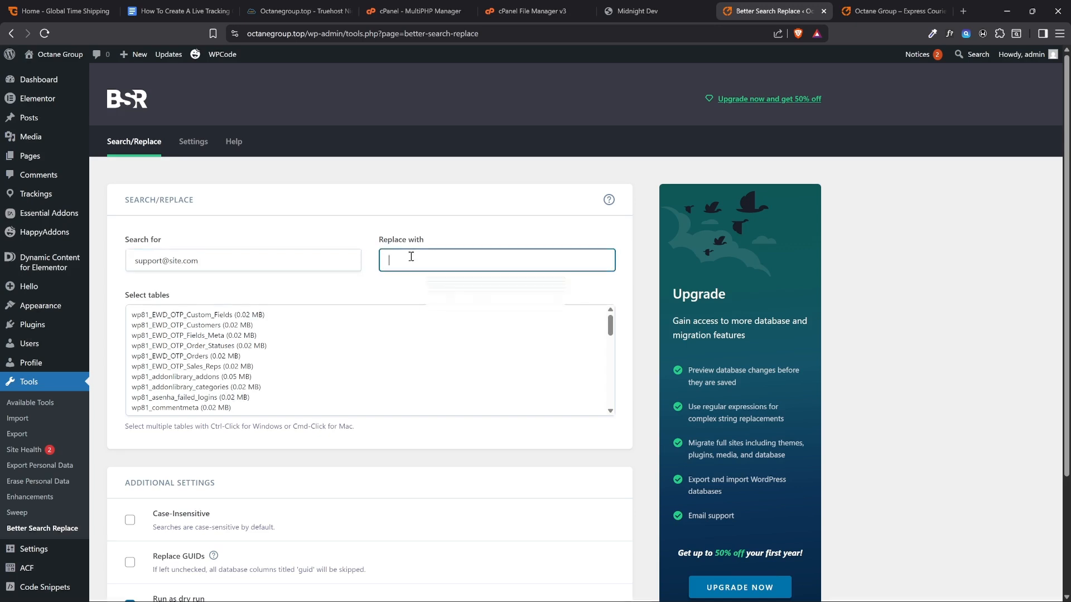
key(ctrl+v)
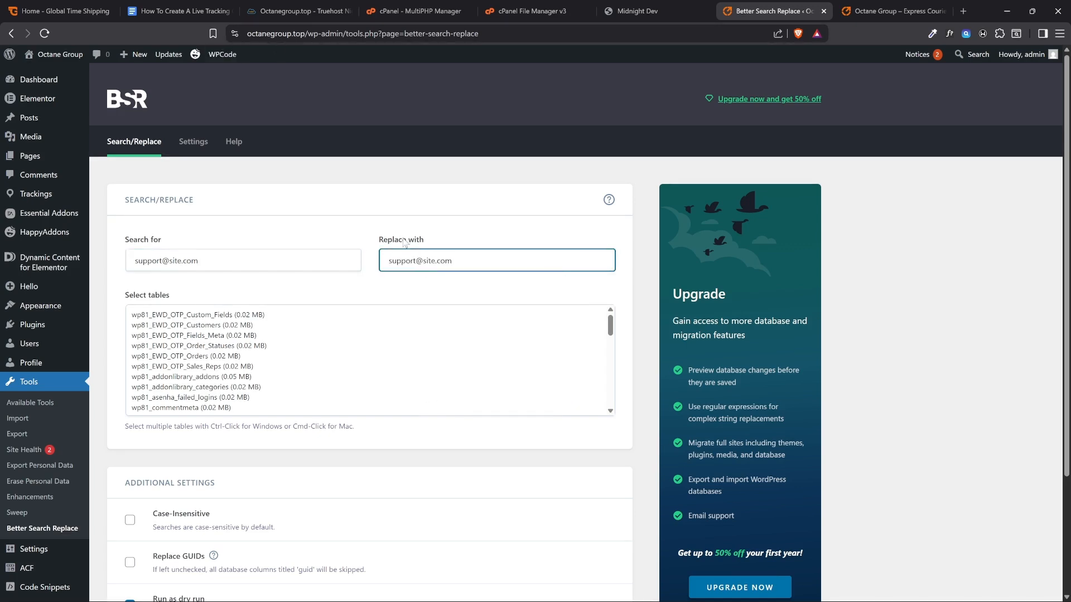
drag(463, 258, 368, 263)
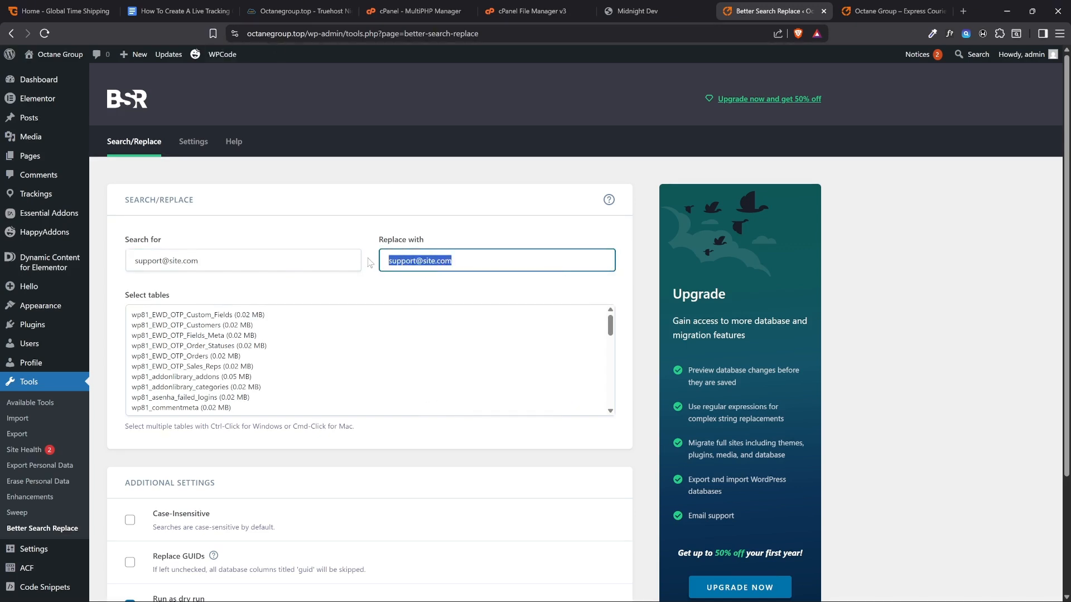
click(270, 35)
double_click(312, 34)
drag(331, 36, 333, 35)
key(ctrl+c)
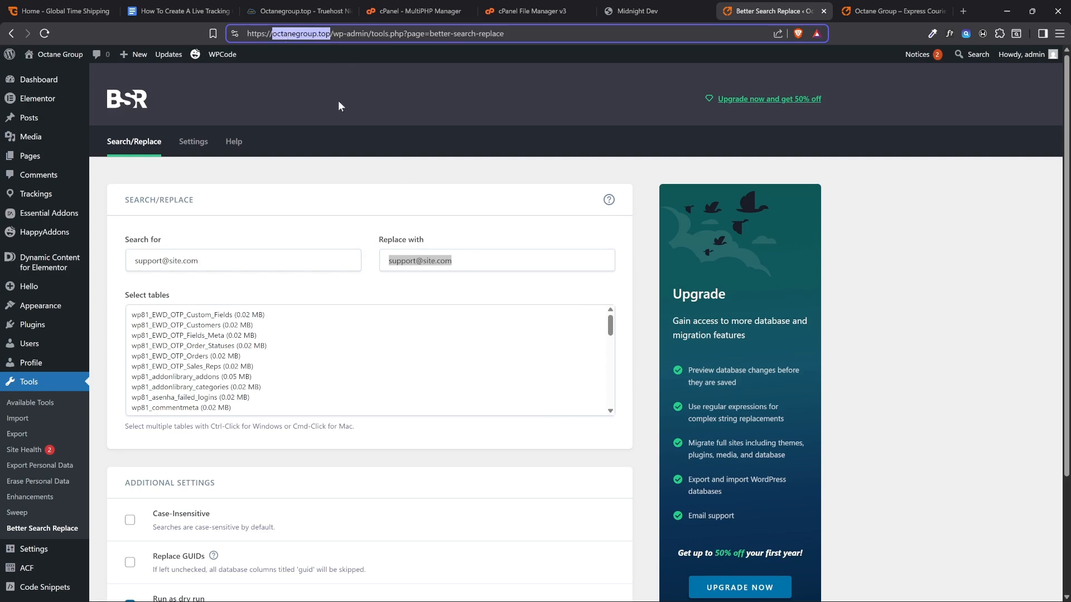
click(430, 259)
drag(428, 259, 472, 261)
key(ctrl+v)
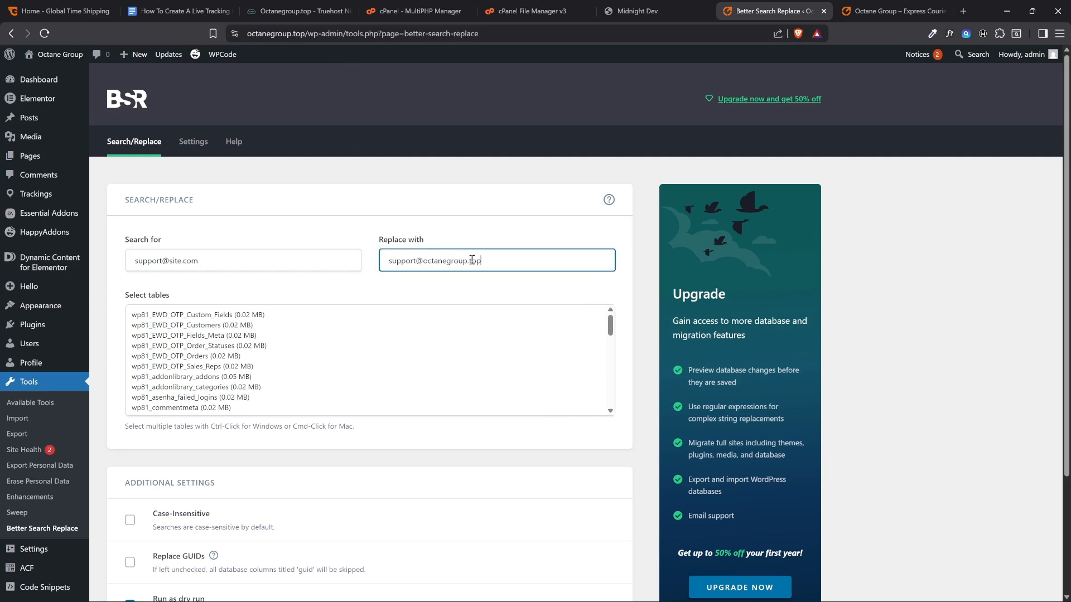
click(468, 229)
click(281, 261)
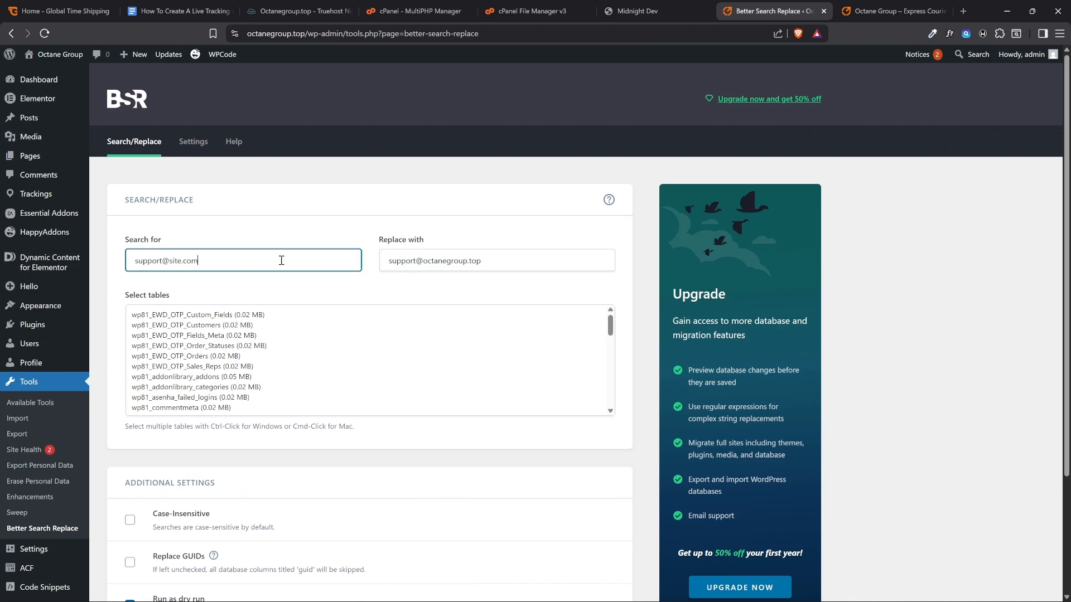
click(425, 261)
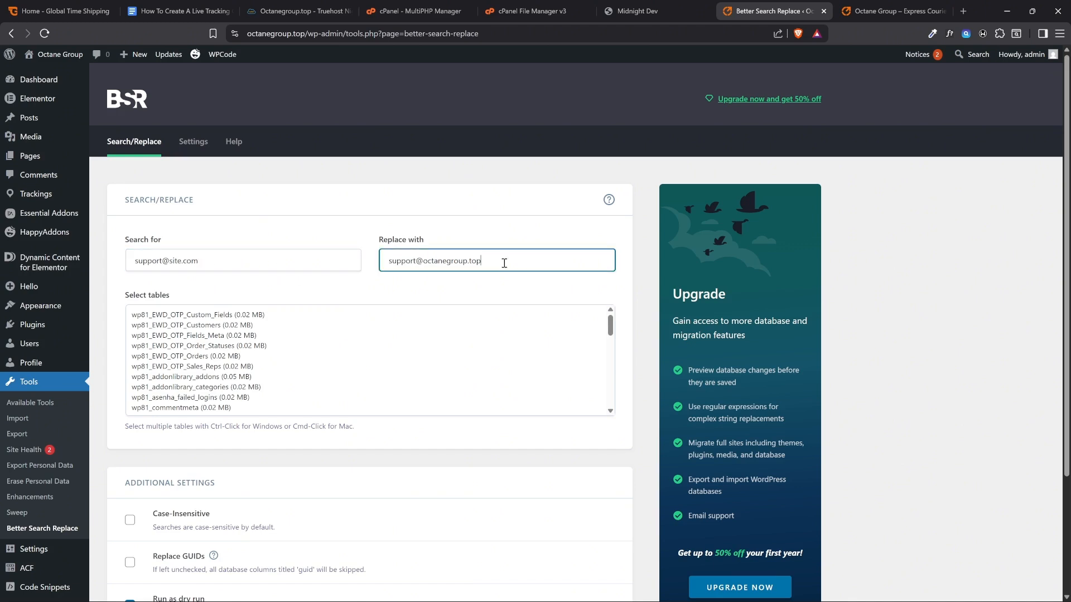
Select all database tables, enable Case-Insensitive, turn off the dry run, run the support email search/replace and review the result
click(279, 341)
key(ctrl+a)
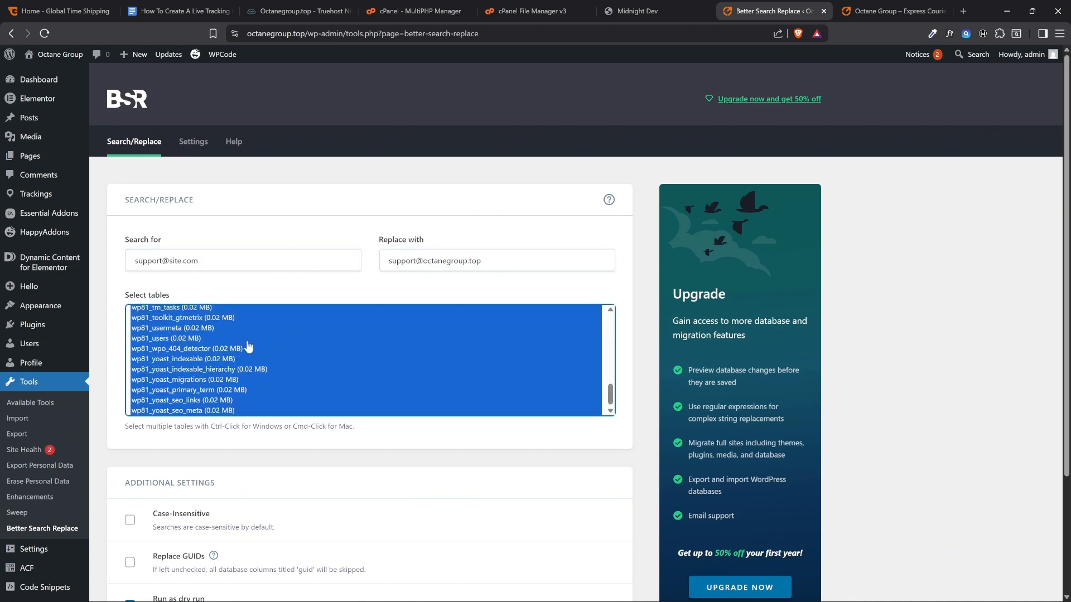
scroll(233, 286, down, 3)
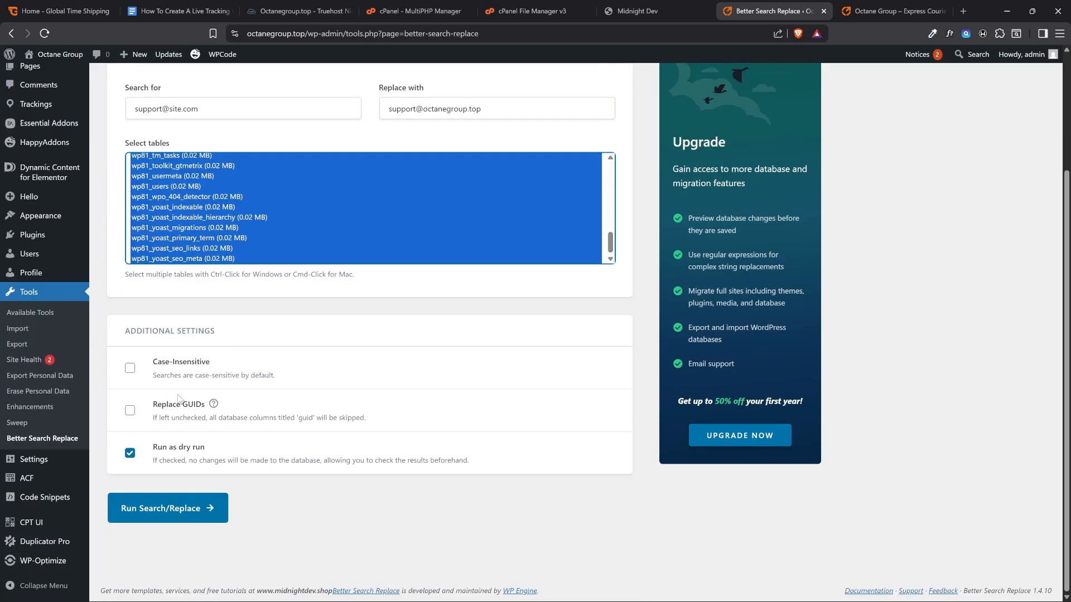
click(188, 365)
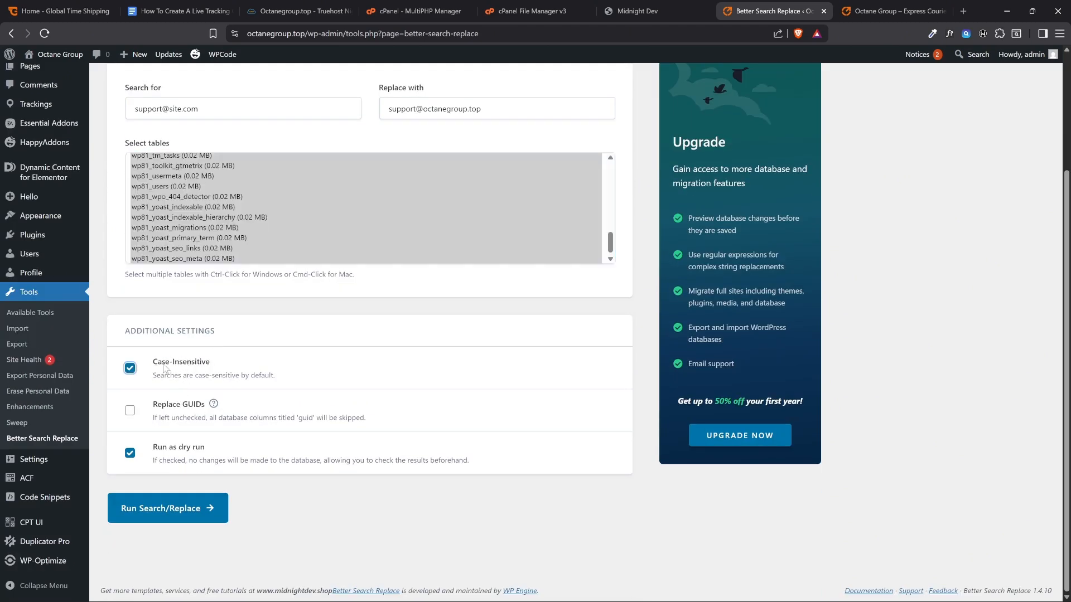
click(162, 447)
click(170, 507)
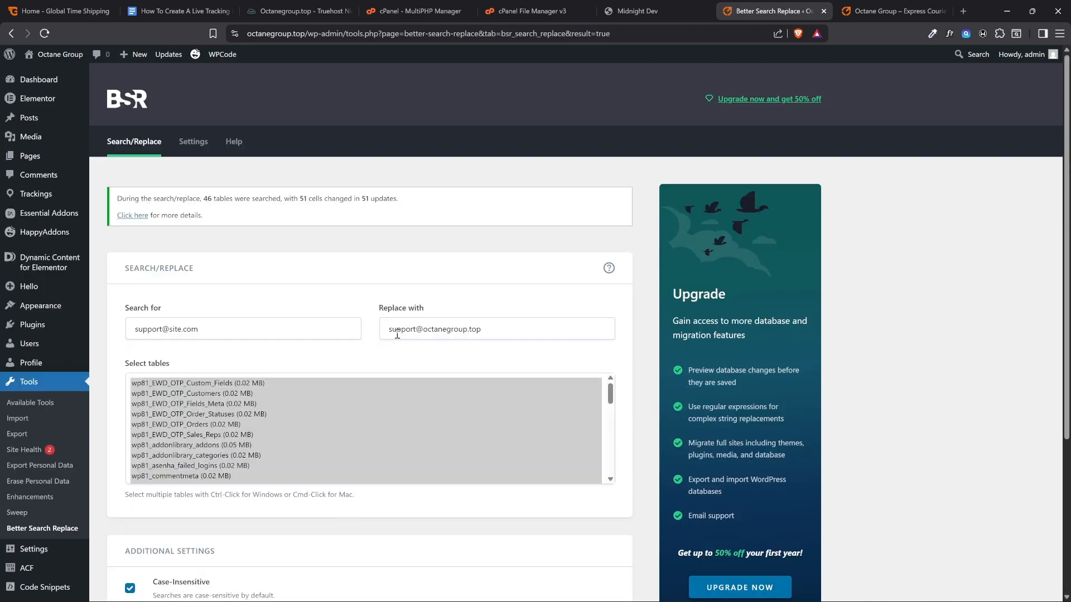
drag(360, 203, 420, 204)
click(356, 199)
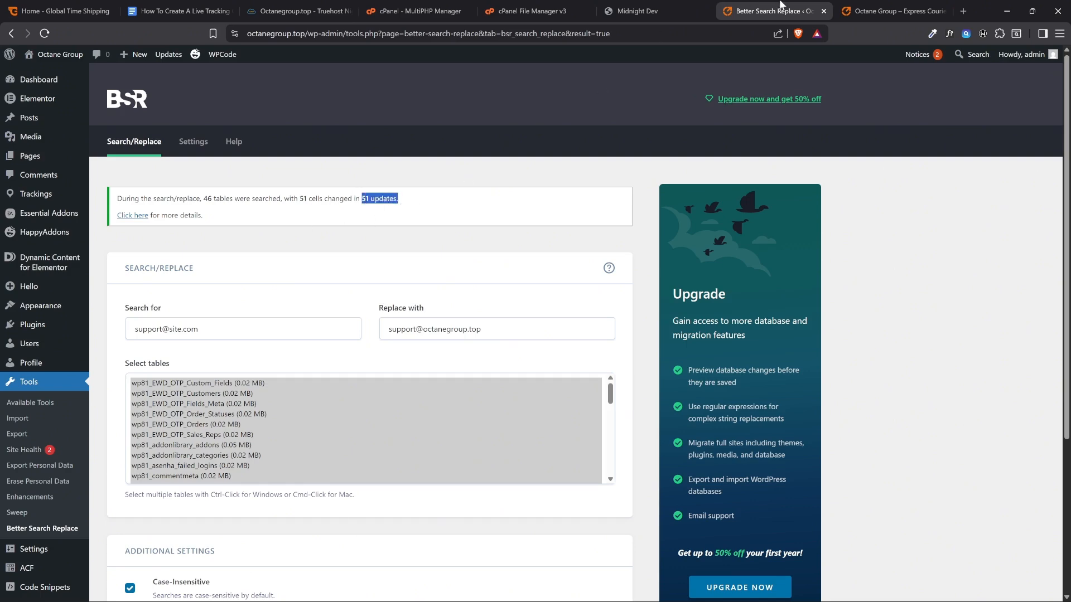
Reload the live homepage and check the support email in the Contact Us section
click(931, 4)
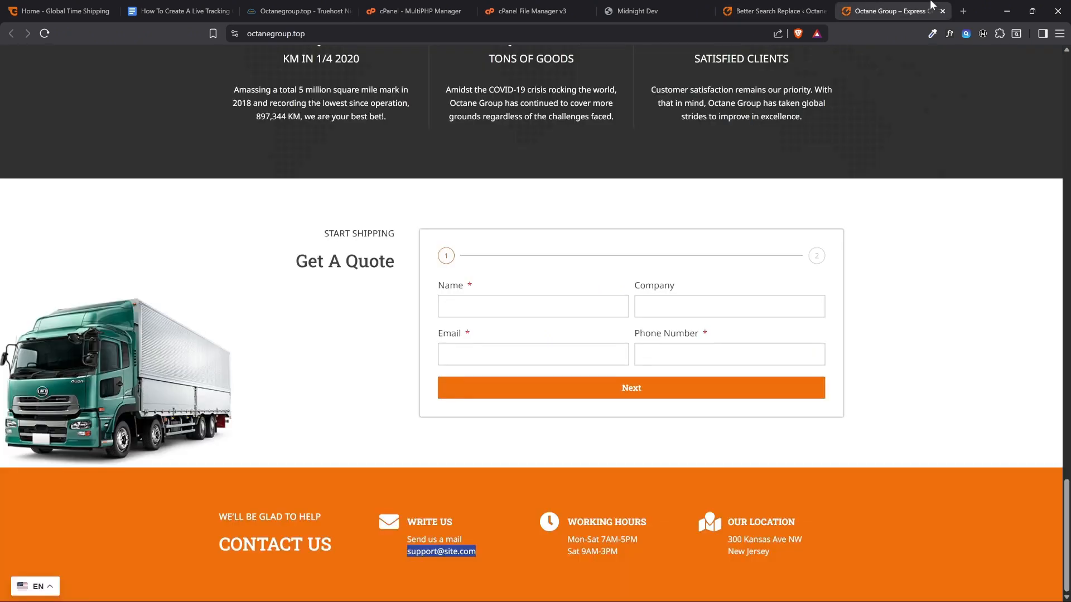
click(46, 35)
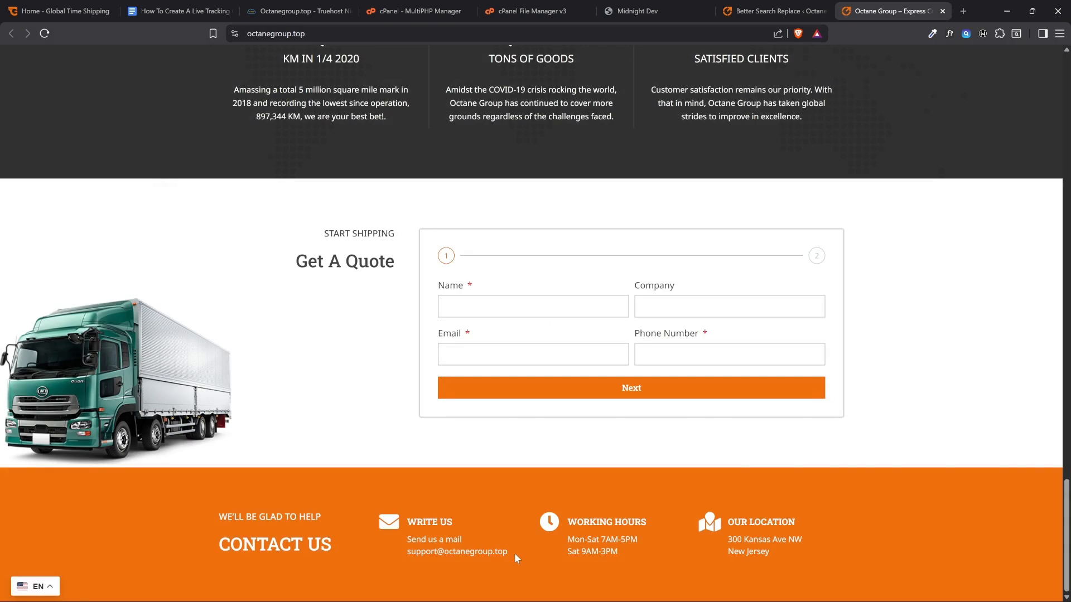
drag(515, 557, 418, 559)
scroll(381, 524, up, 20)
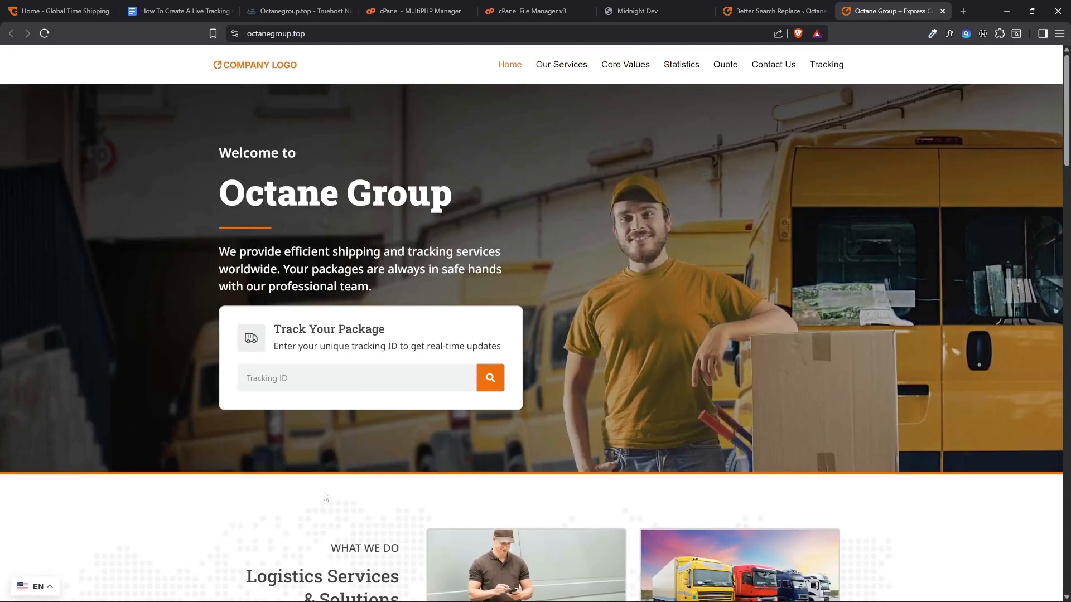
Copy the site name Octane Group from the live homepage's heading and enter it as the search term in Better Search Replace
click(758, 12)
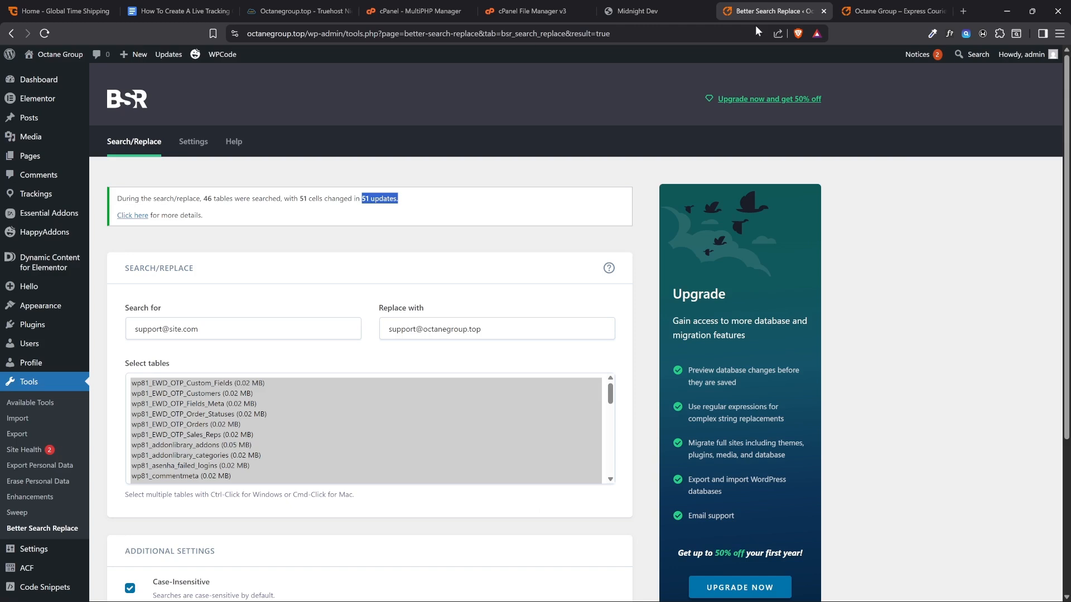
click(468, 251)
click(892, 11)
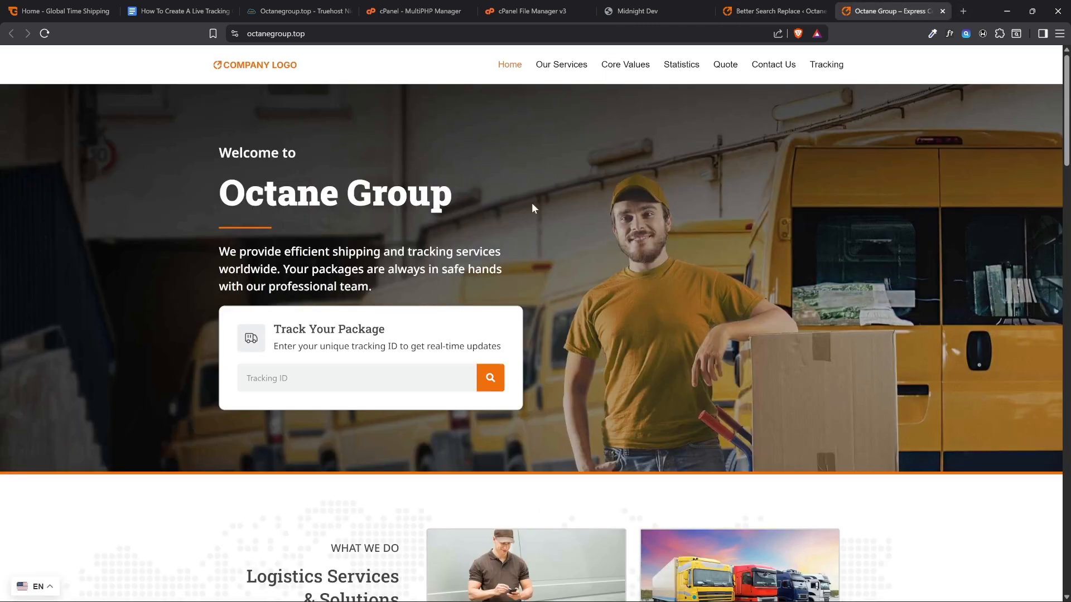
drag(451, 202, 331, 202)
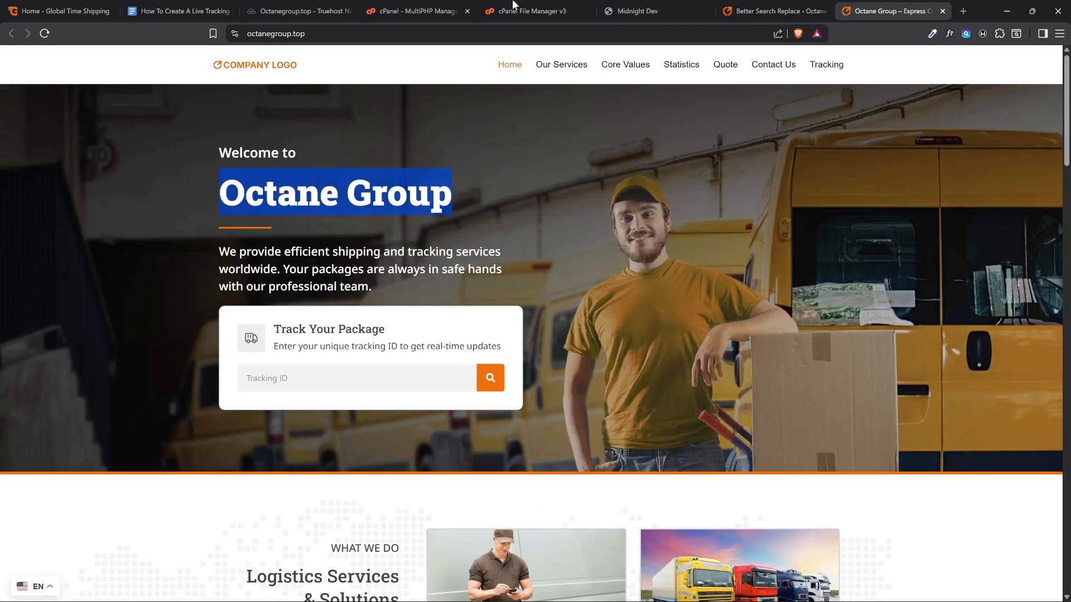
click(775, 11)
click(291, 337)
key(ctrl+a)
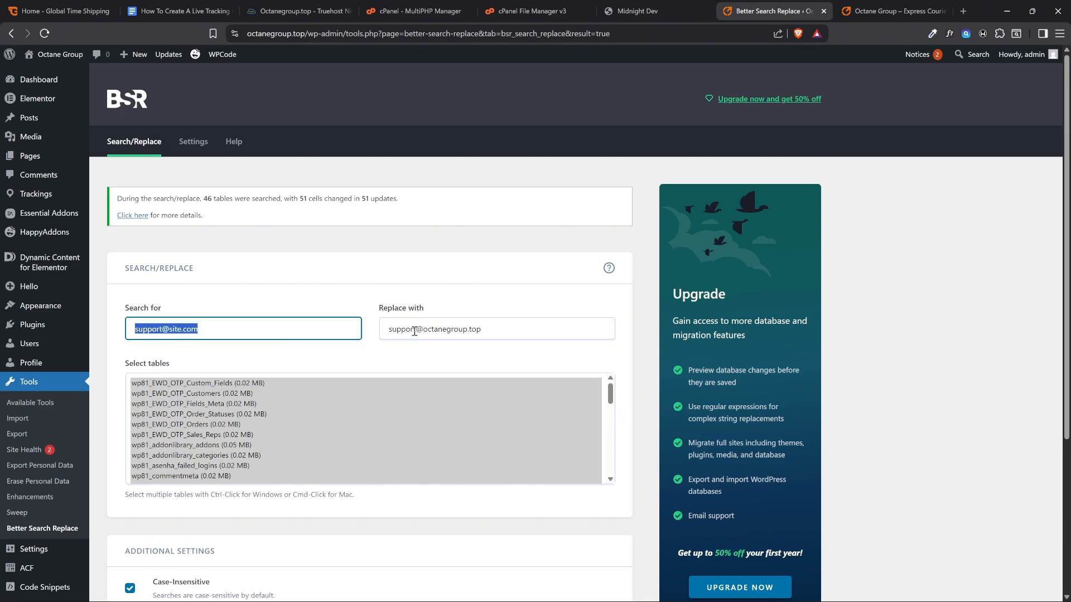
text(Octane Group)
Set the replacement text to Octane Group Logistics and review both the search and replacement terms
click(438, 331)
key(ctrl+a)
text(Octane Group)
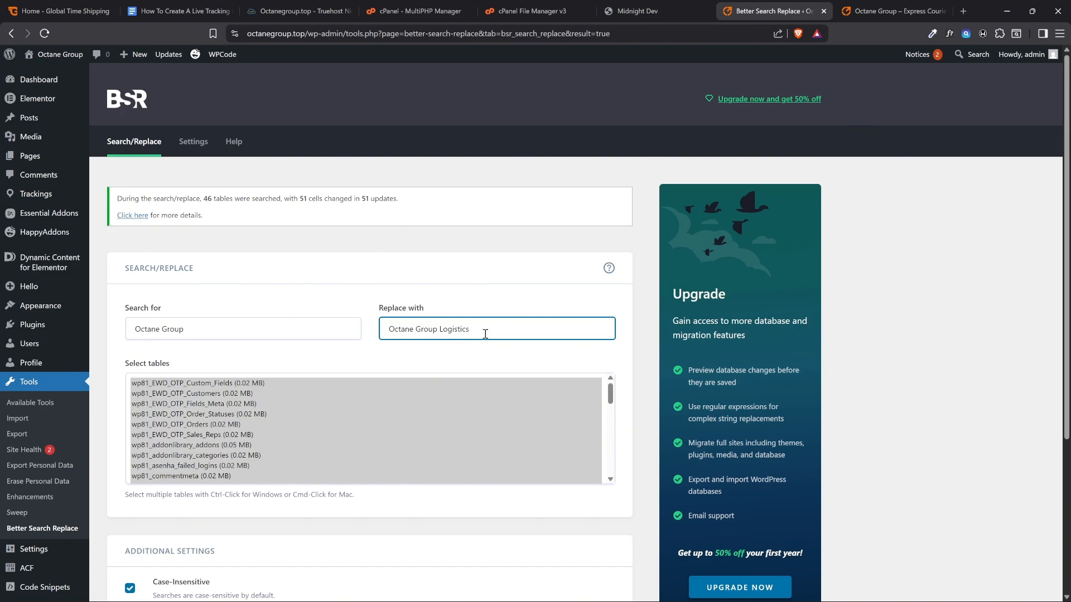
click(262, 404)
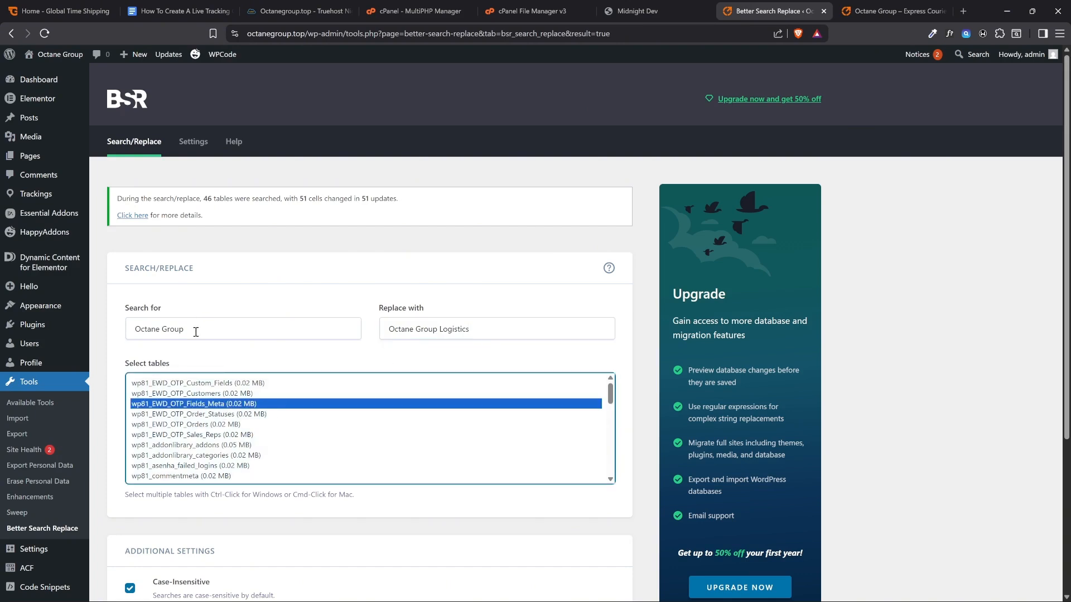
drag(196, 332, 128, 330)
click(218, 335)
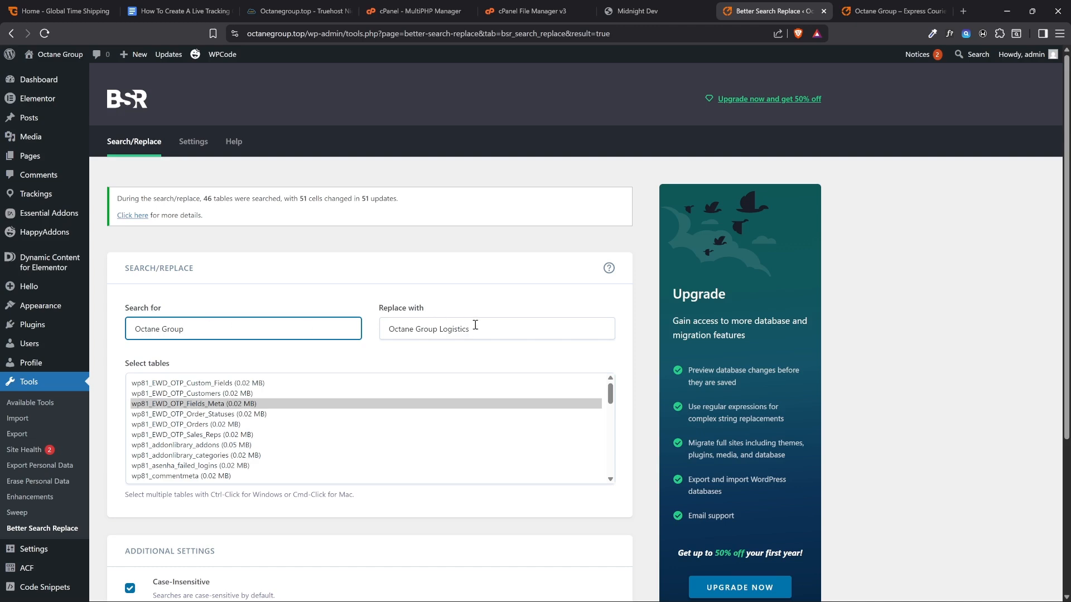
drag(484, 329, 385, 332)
Select all database tables, turn off the dry run, run the site name search/replace and review the result
click(252, 404)
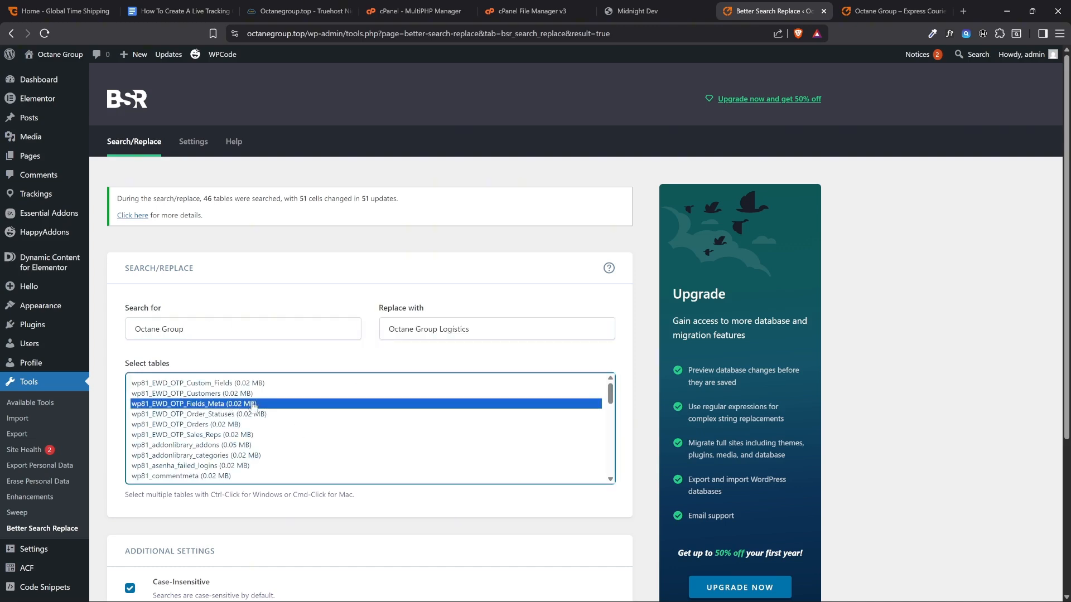
click(275, 426)
click(258, 396)
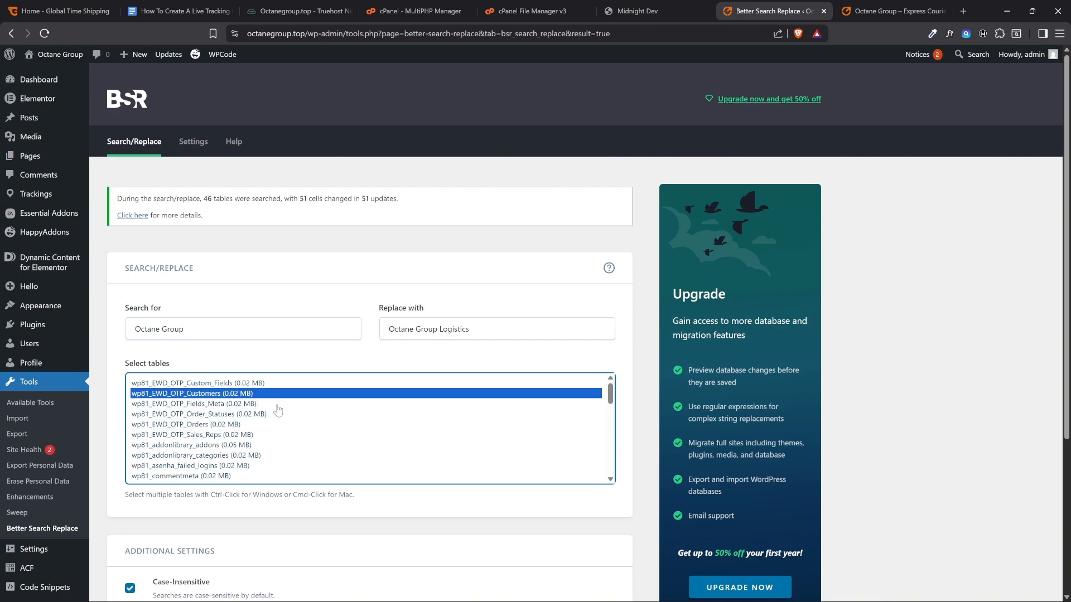
key(ctrl+a)
scroll(204, 453, down, 3)
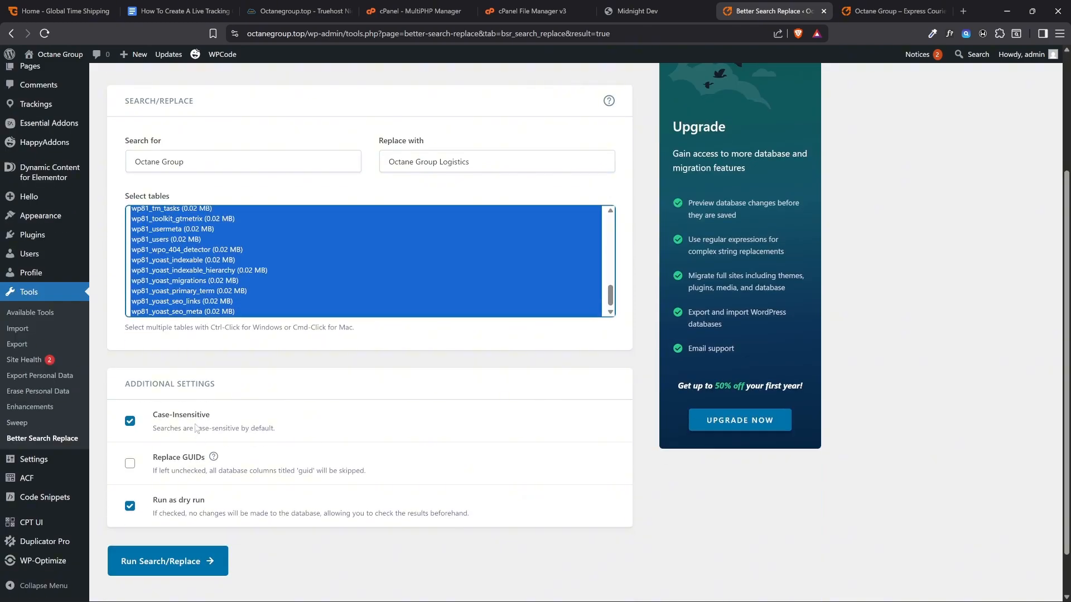
click(130, 506)
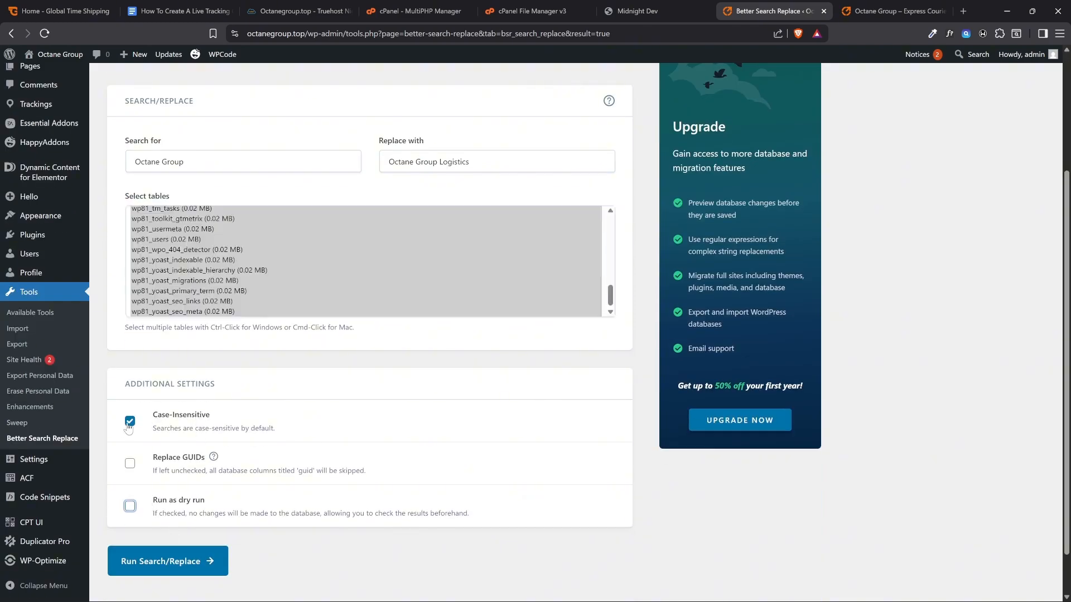
click(192, 562)
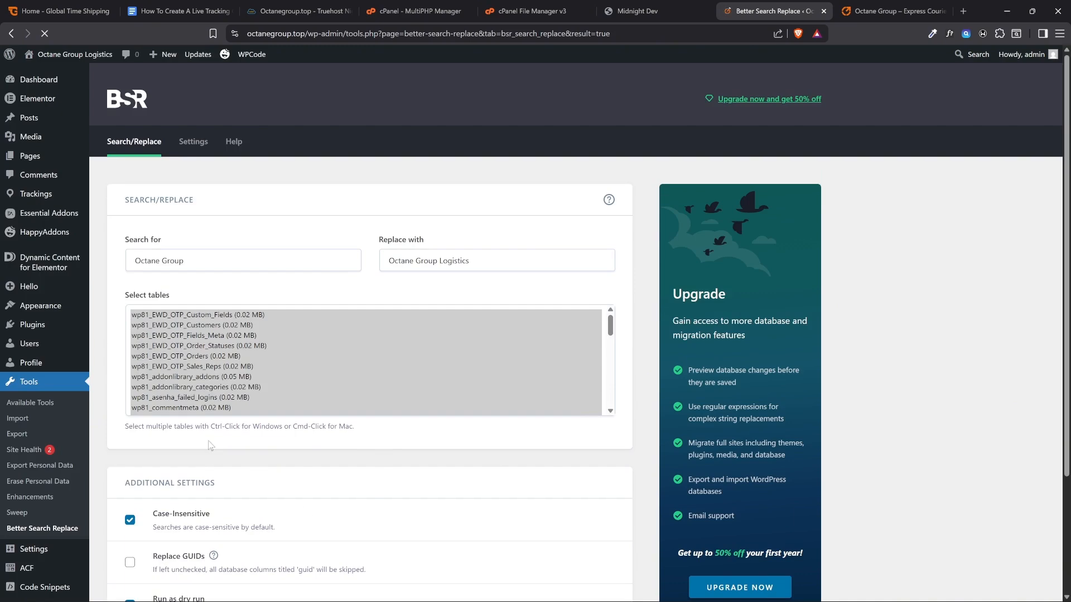
drag(366, 198, 413, 208)
click(413, 209)
Reload the live homepage and check the site name in the welcome heading
click(864, 16)
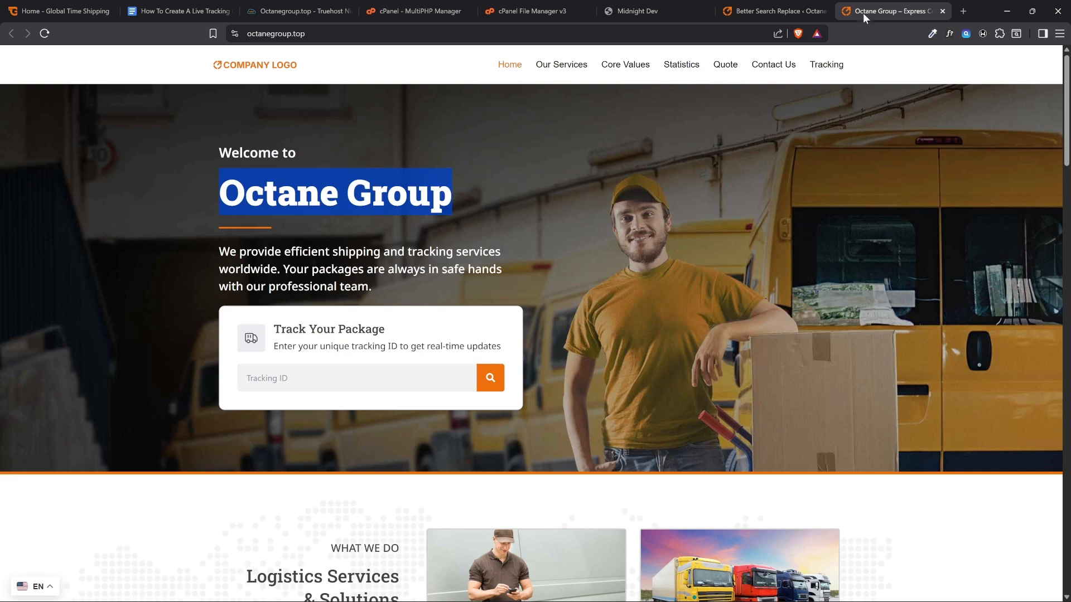
click(217, 139)
click(45, 33)
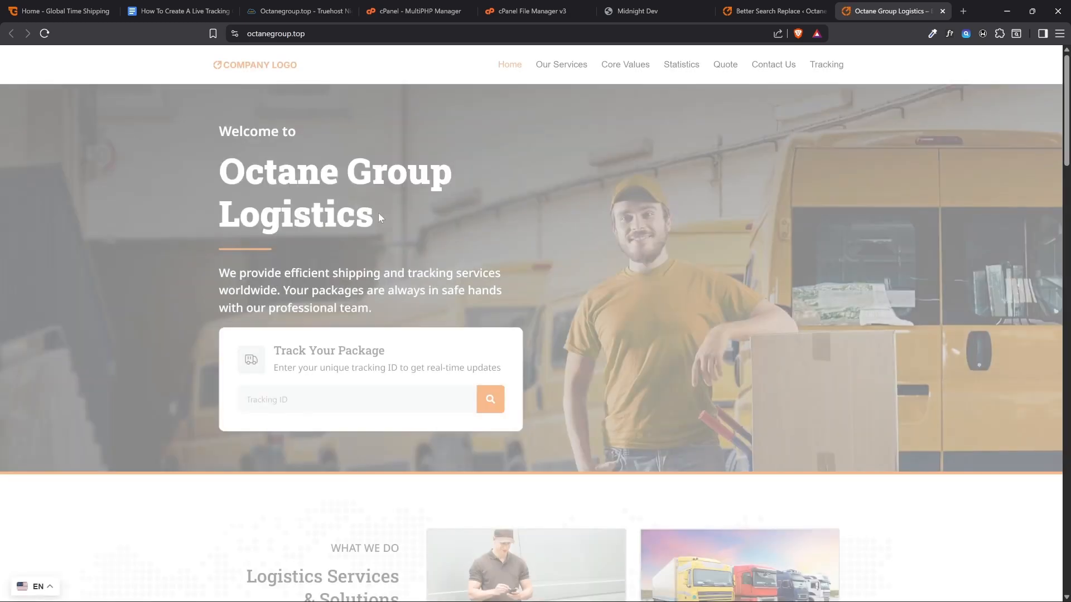
drag(378, 210, 224, 185)
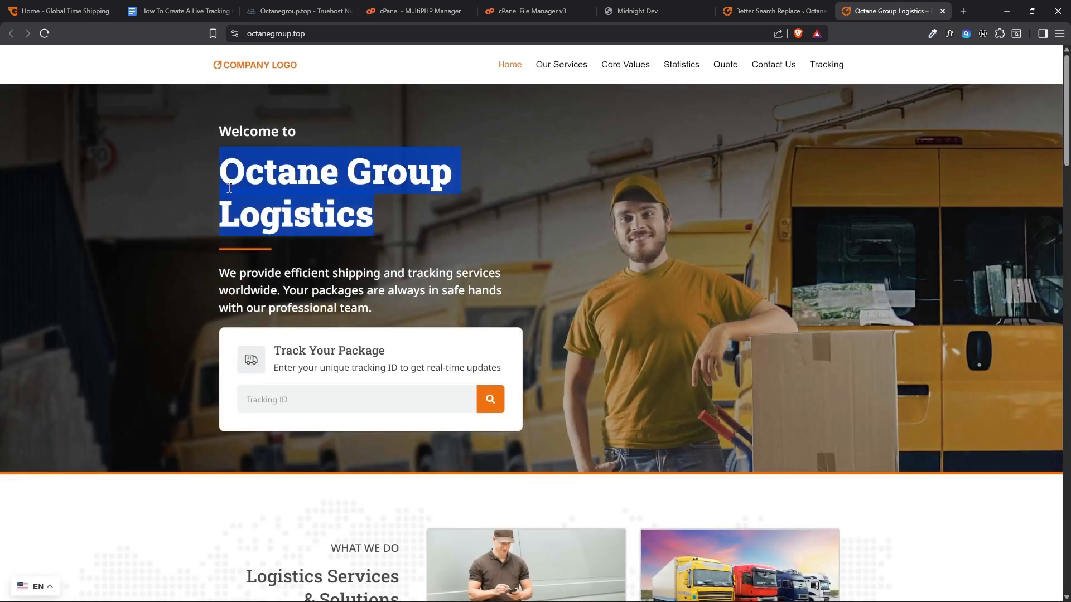
click(212, 205)
Consult the Google Docs checklist for the [Site Name], Site email and Clear cache items, and revisit the live homepage
click(192, 10)
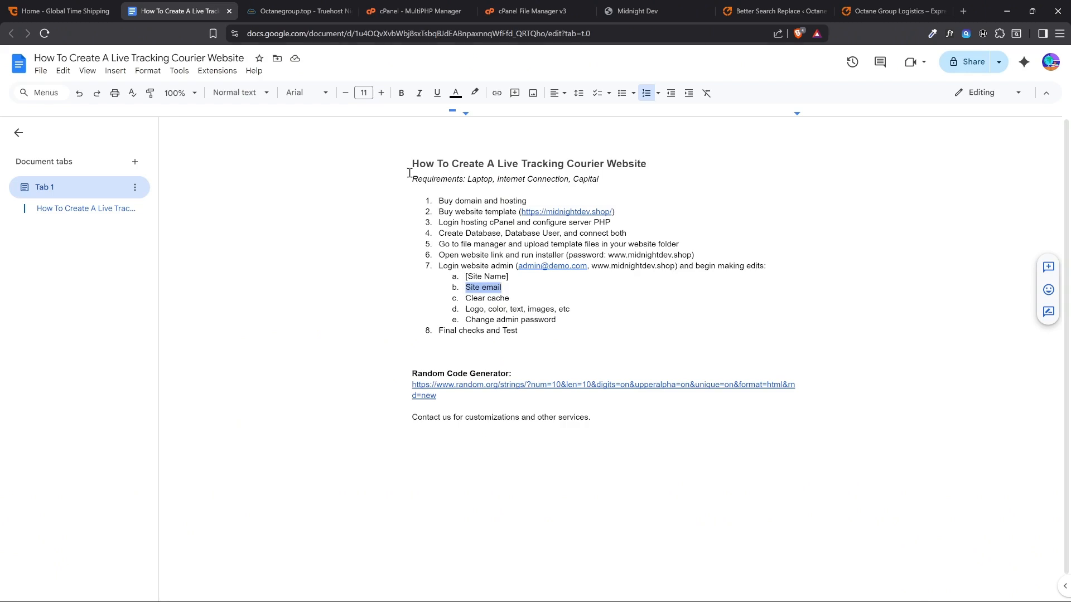
mouse_move(464, 278)
mouse_down()
mouse_move(508, 279)
mouse_move(465, 291)
mouse_up()
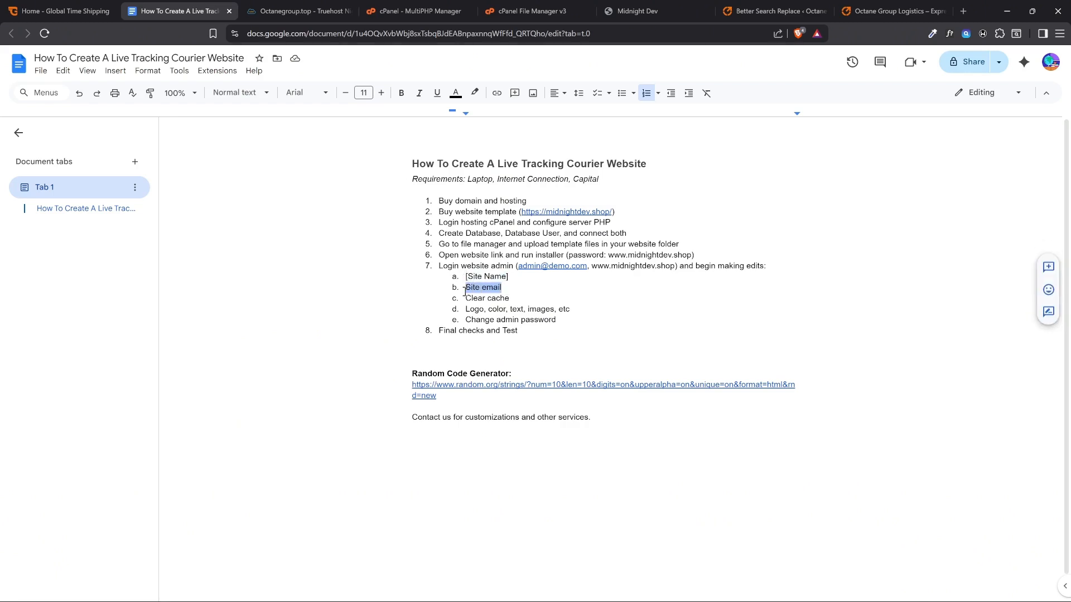
click(519, 300)
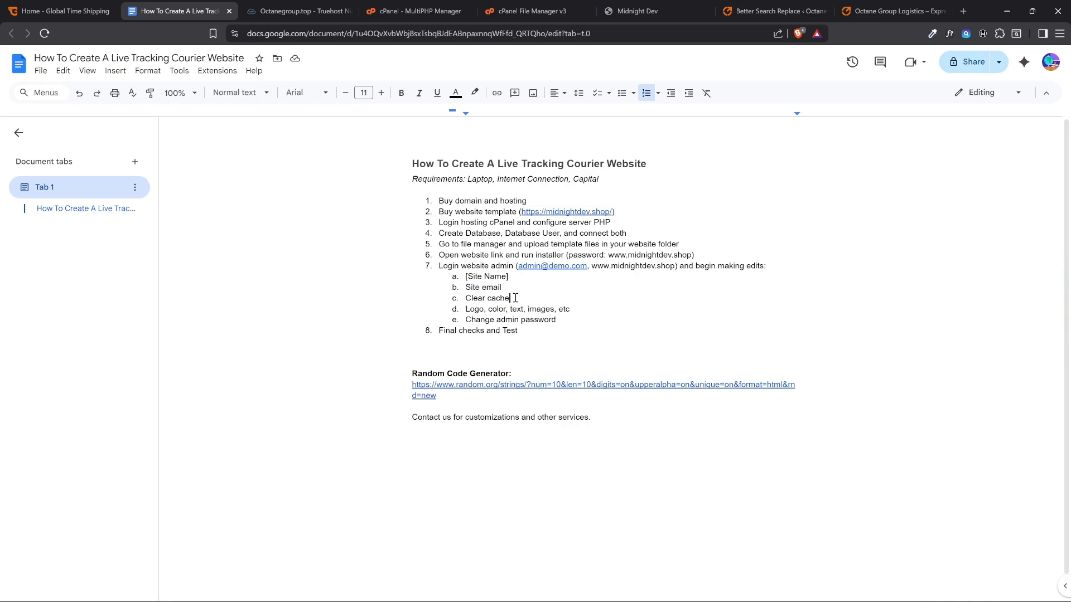
drag(516, 298, 464, 300)
click(889, 11)
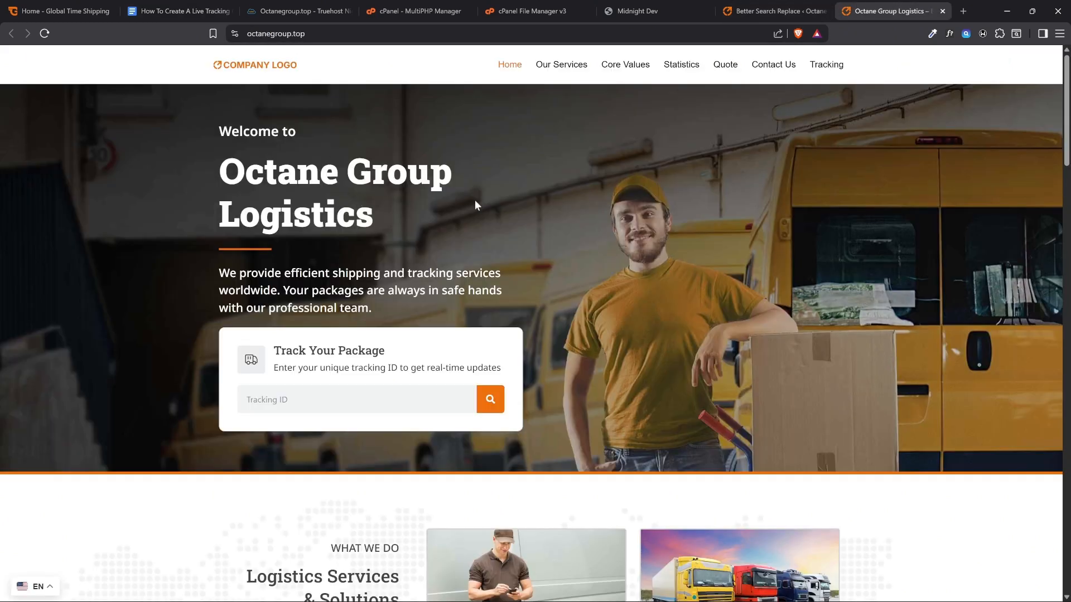
click(791, 12)
click(885, 11)
Consult the checklist's Logo, color, text, images item and look over the live homepage's hero and services sections
click(209, 11)
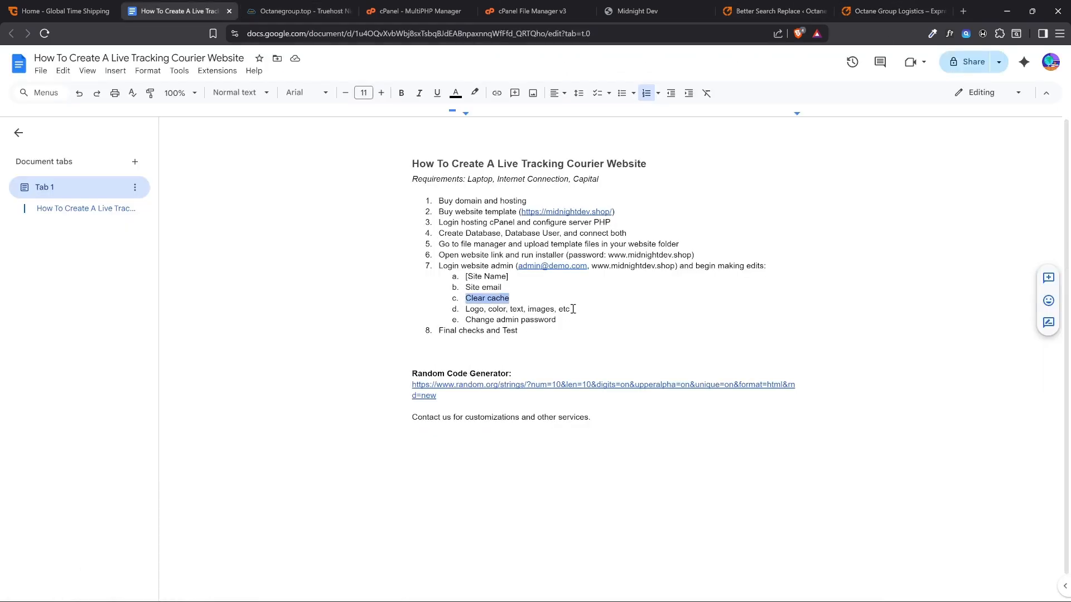
drag(572, 309, 468, 313)
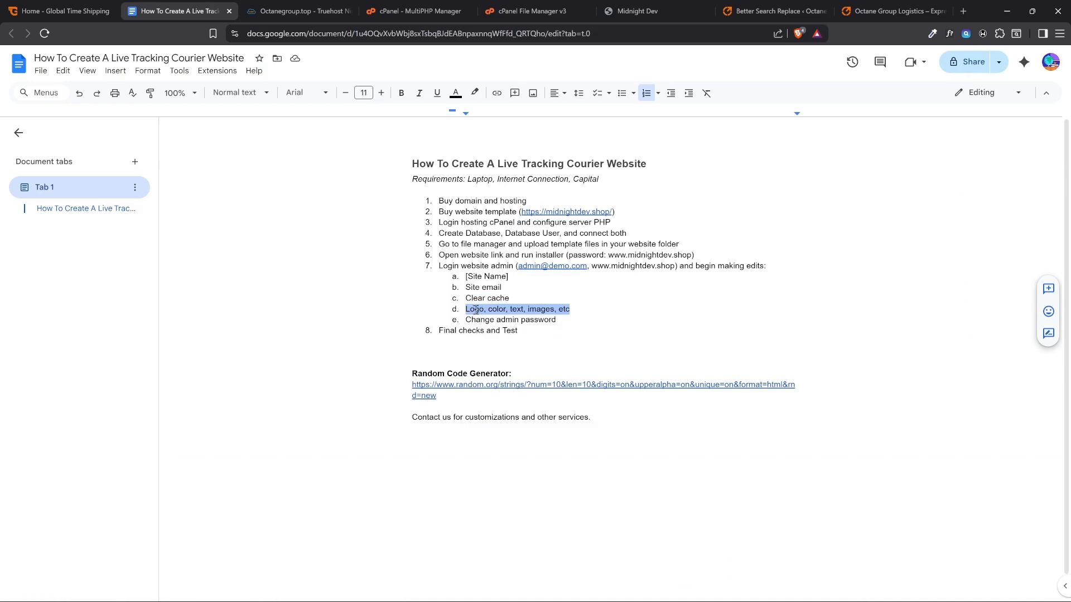
click(892, 11)
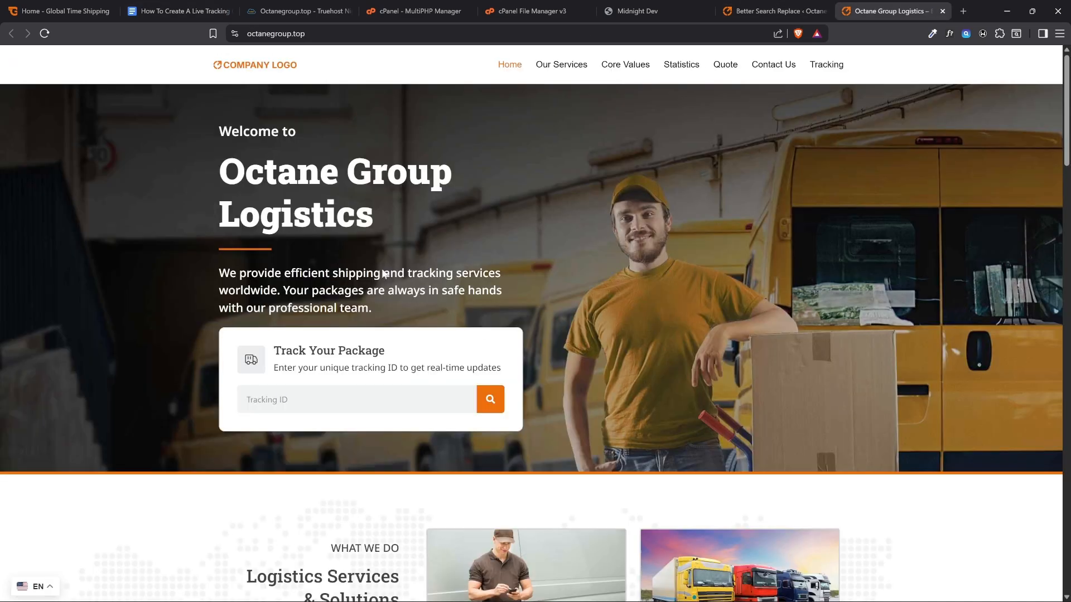
scroll(624, 208, down, 6)
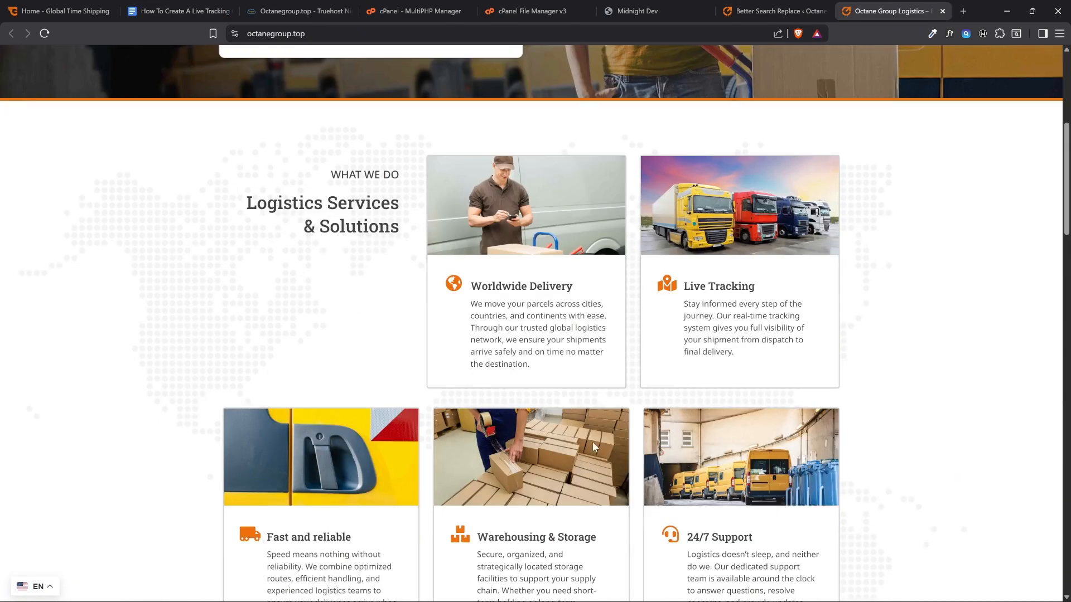
scroll(593, 443, up, 6)
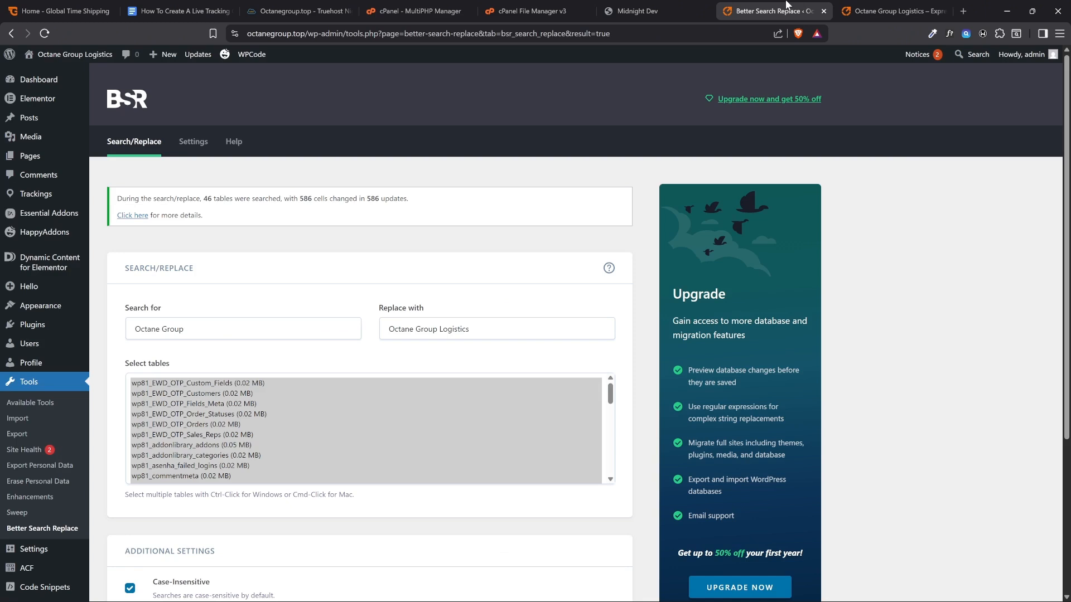
Return to the WordPress admin and open its Dashboard home page
click(780, 11)
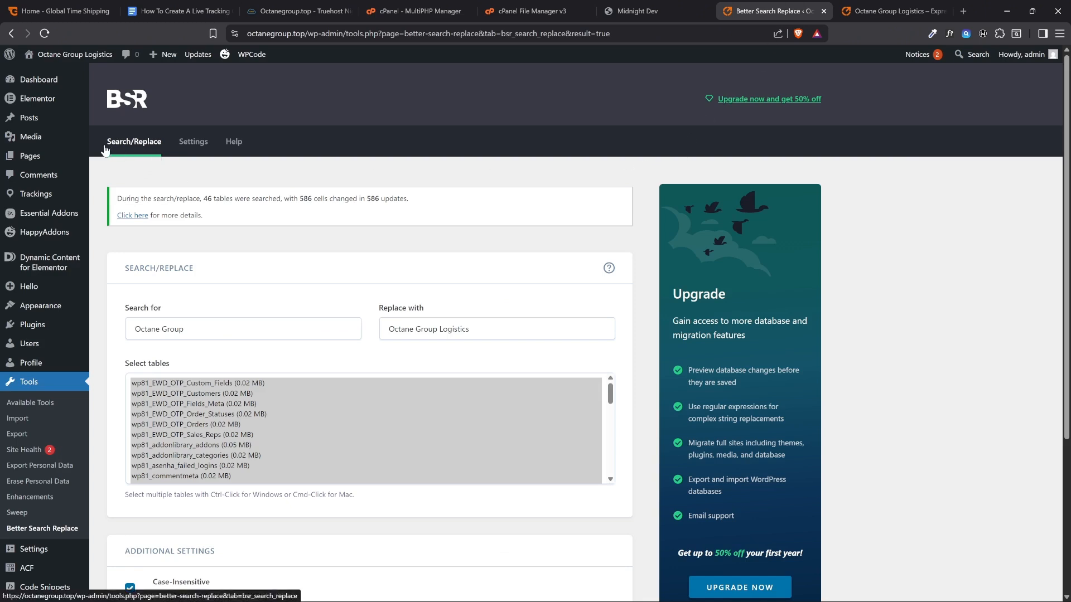
mouse_move(35, 81)
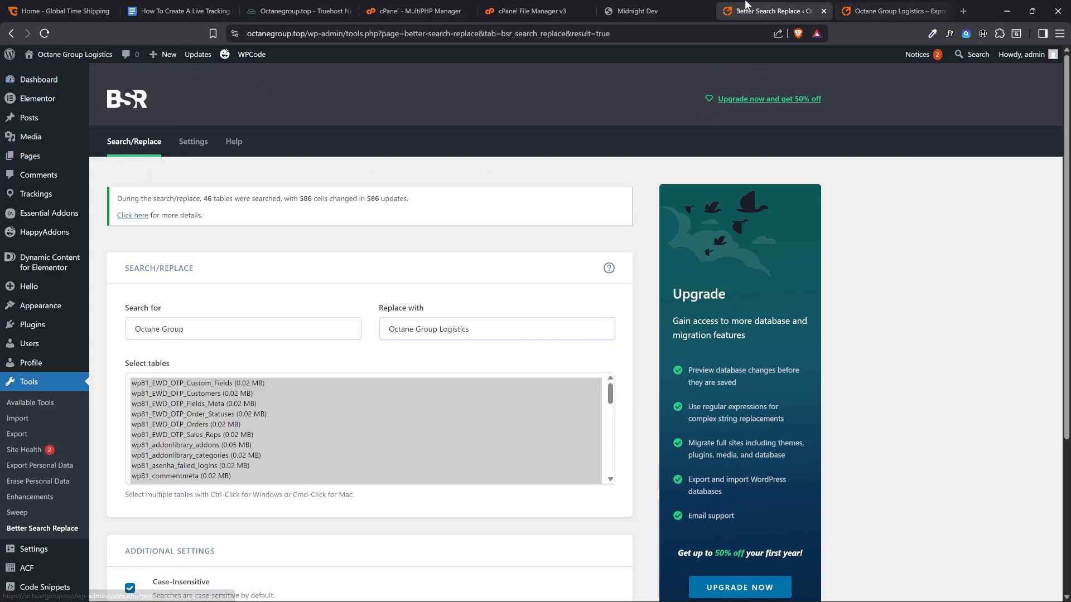
click(71, 60)
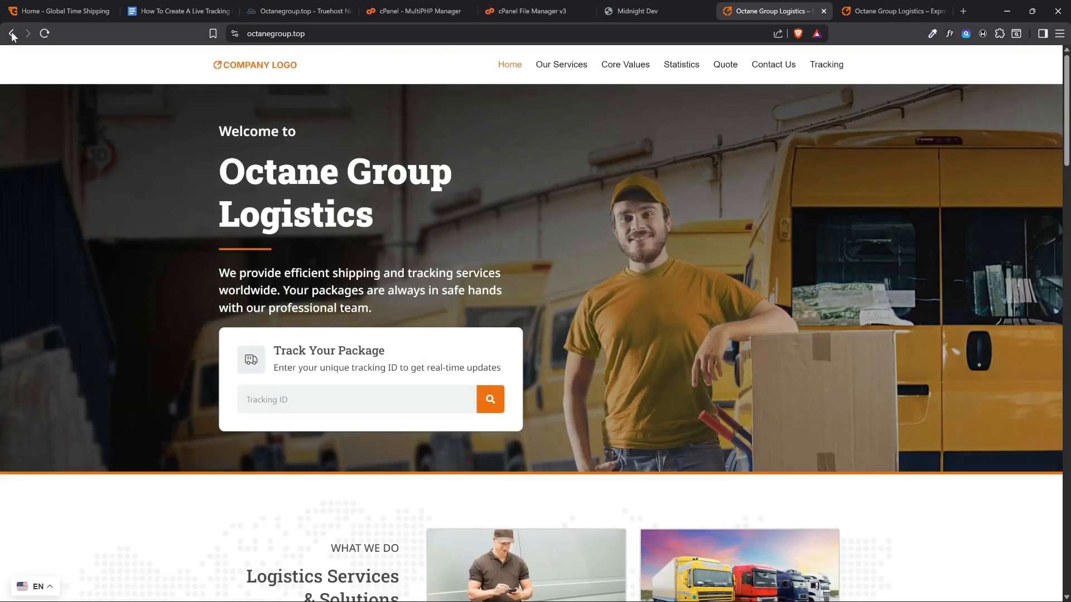
click(10, 34)
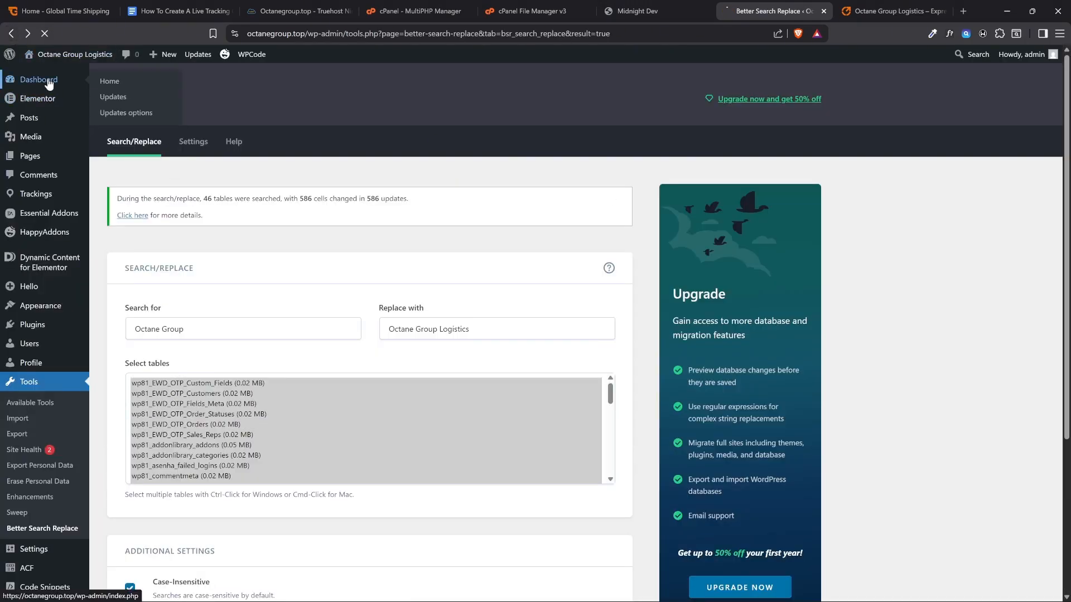
click(48, 79)
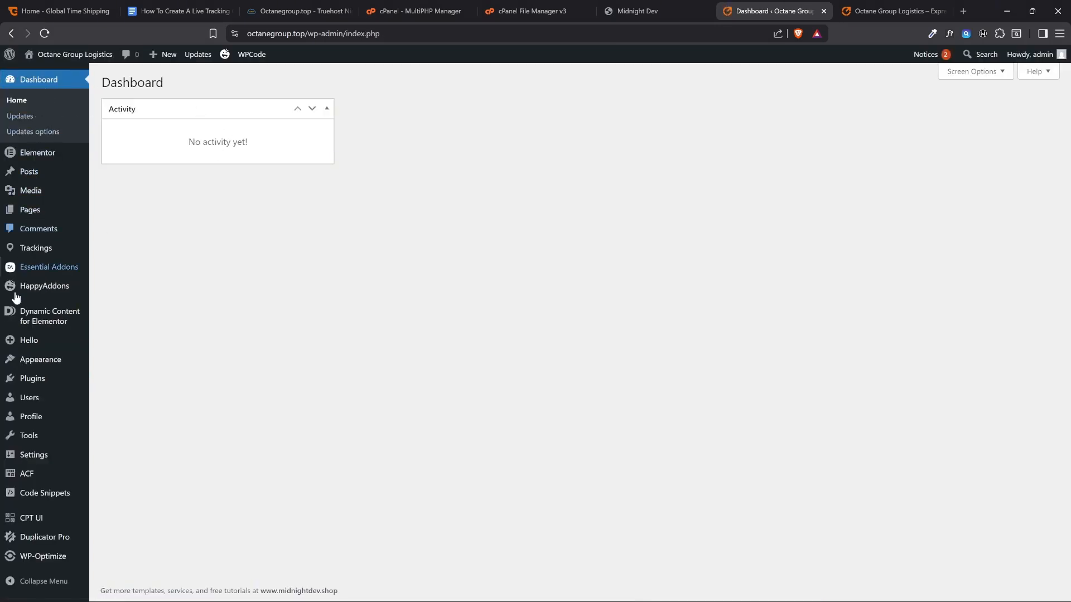
Open the Home page from the WordPress Pages list in the Elementor editor in a new browser tab
click(37, 214)
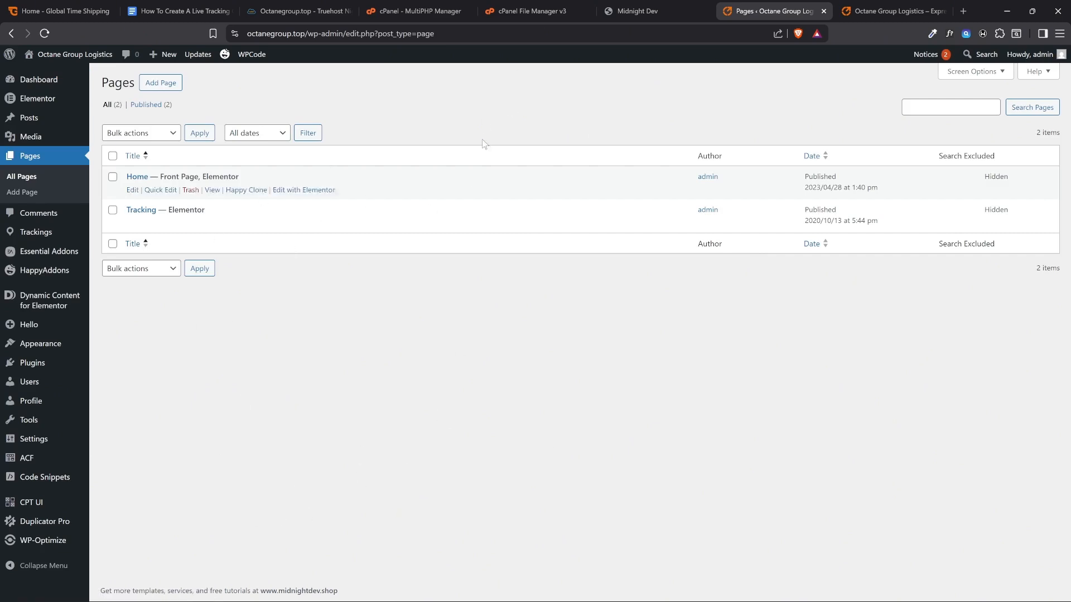
click(892, 10)
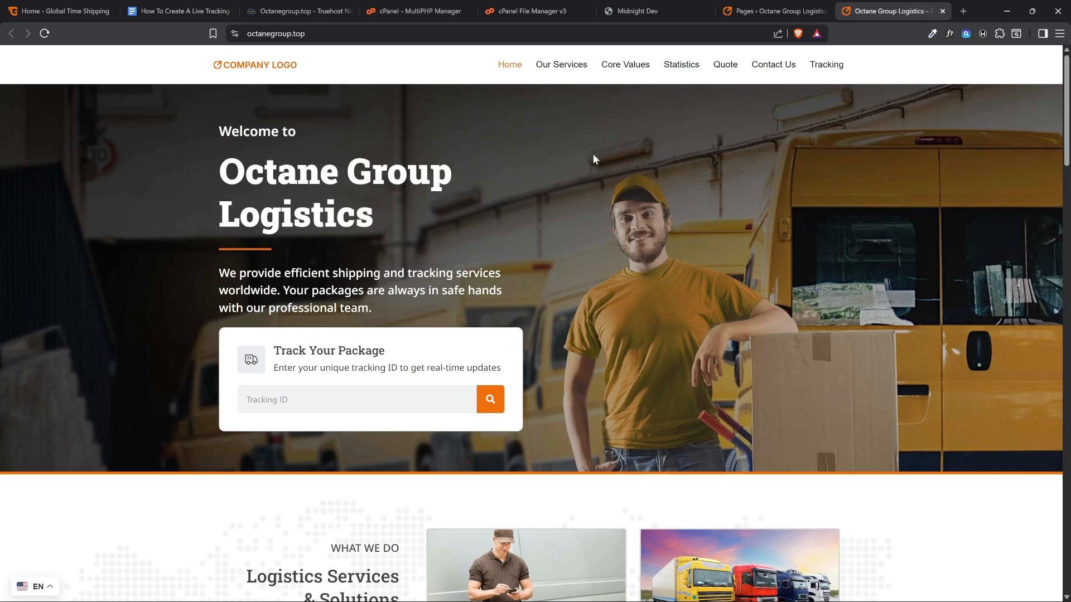
scroll(611, 162, down, 3)
click(748, 8)
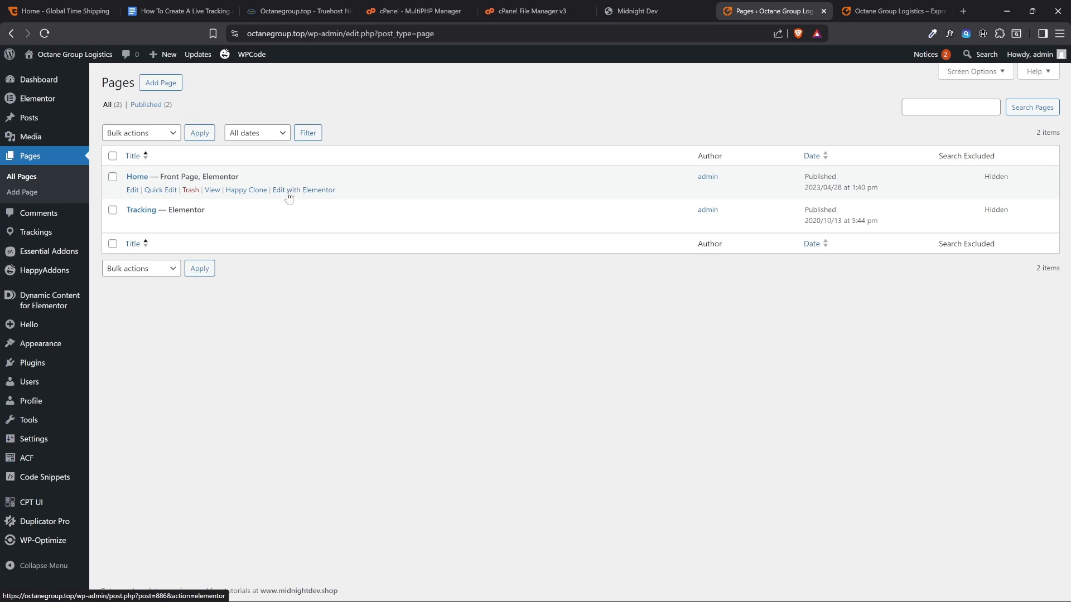
right_click(289, 195)
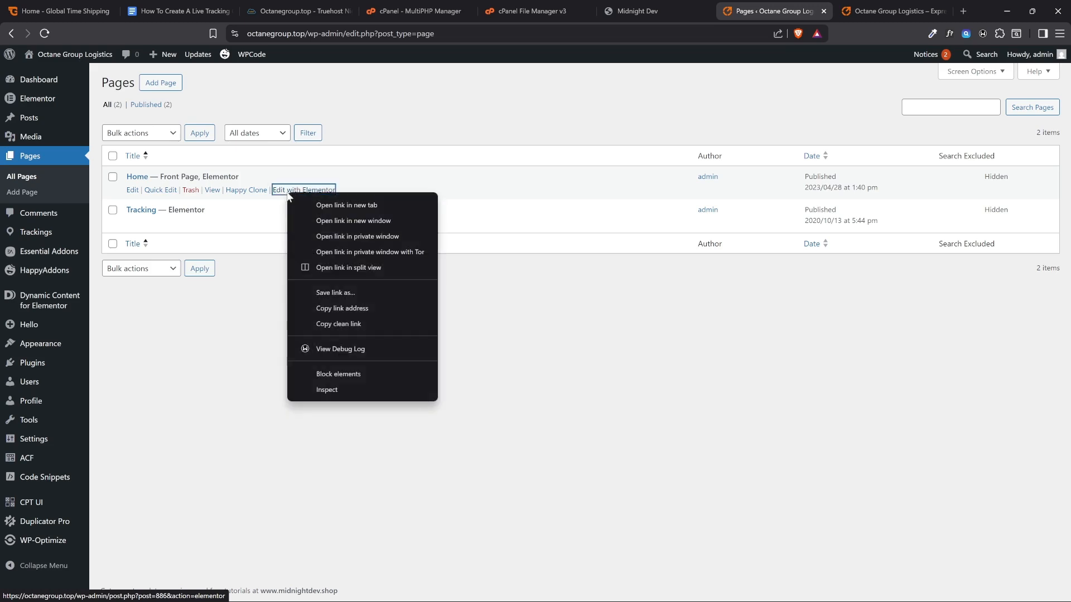
click(324, 205)
click(793, 5)
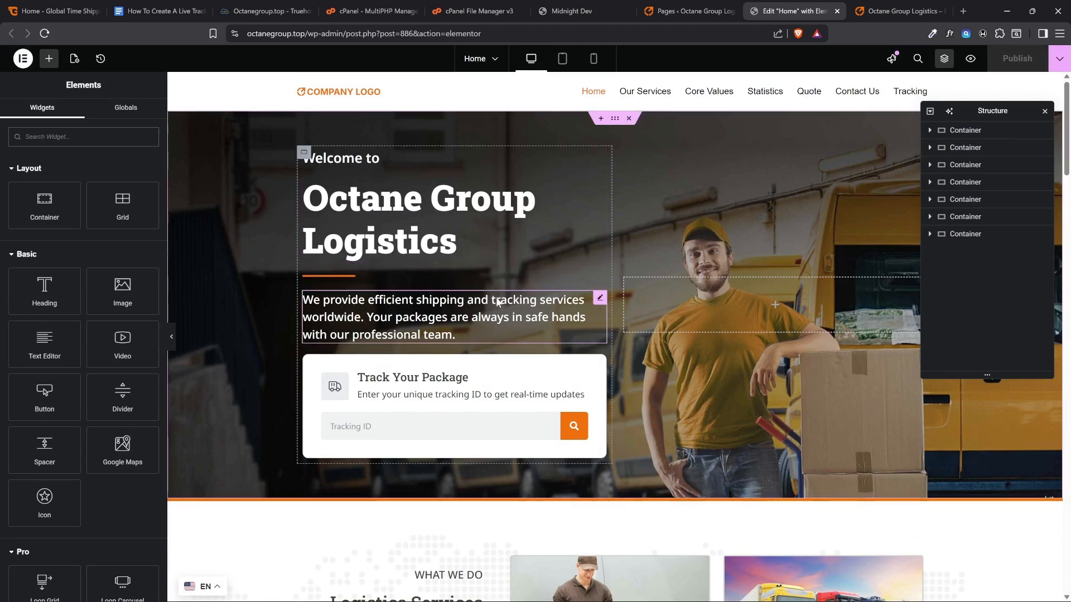
Try replacing "Logistics" with "Shipping" in the hero's company name heading, and undo the text edits
click(459, 215)
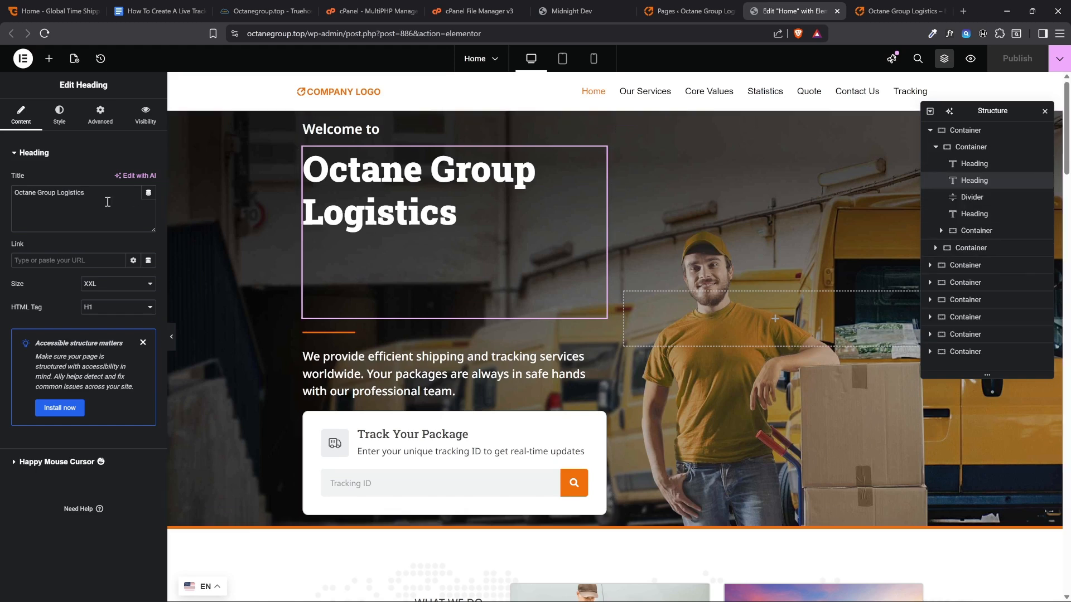
drag(107, 202, 59, 193)
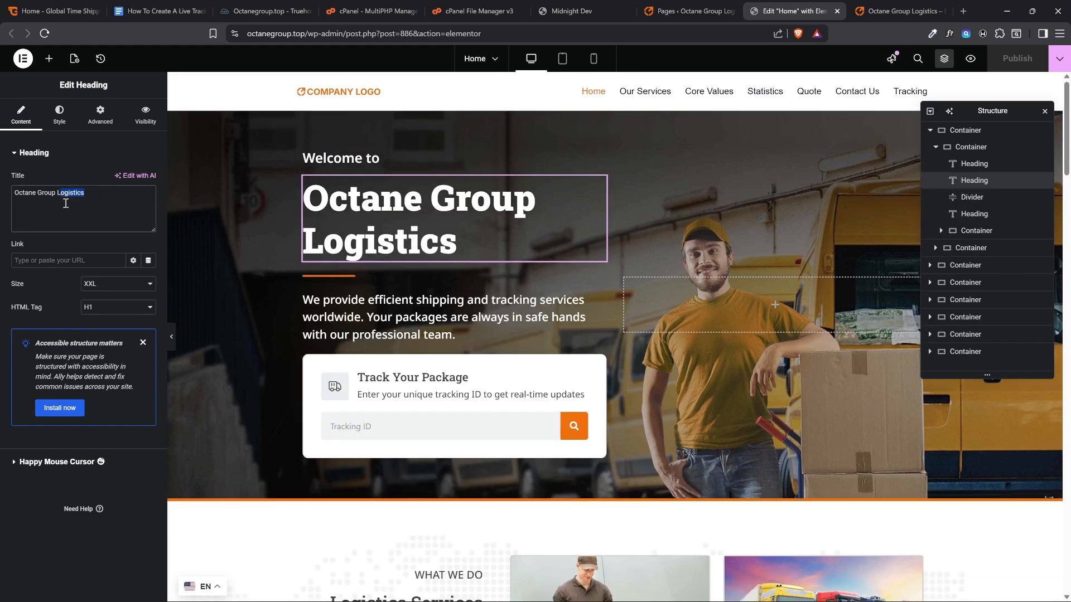
text(Shipping)
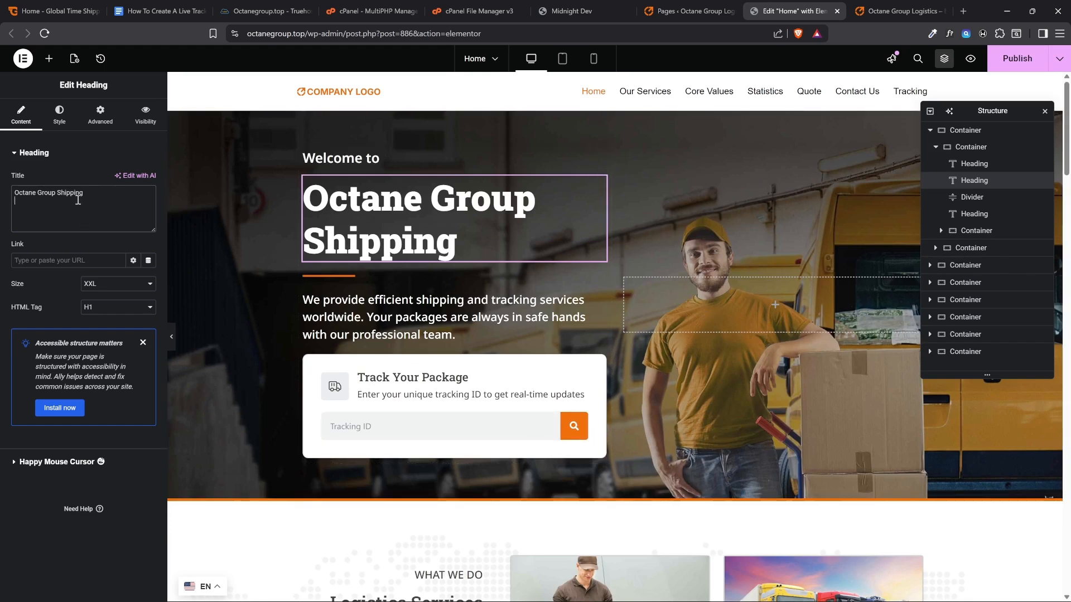
key(BackSpace)
key(BackSpace)
key(BackSpace)
key(BackSpace)
key(BackSpace)
key(BackSpace)
key(BackSpace)
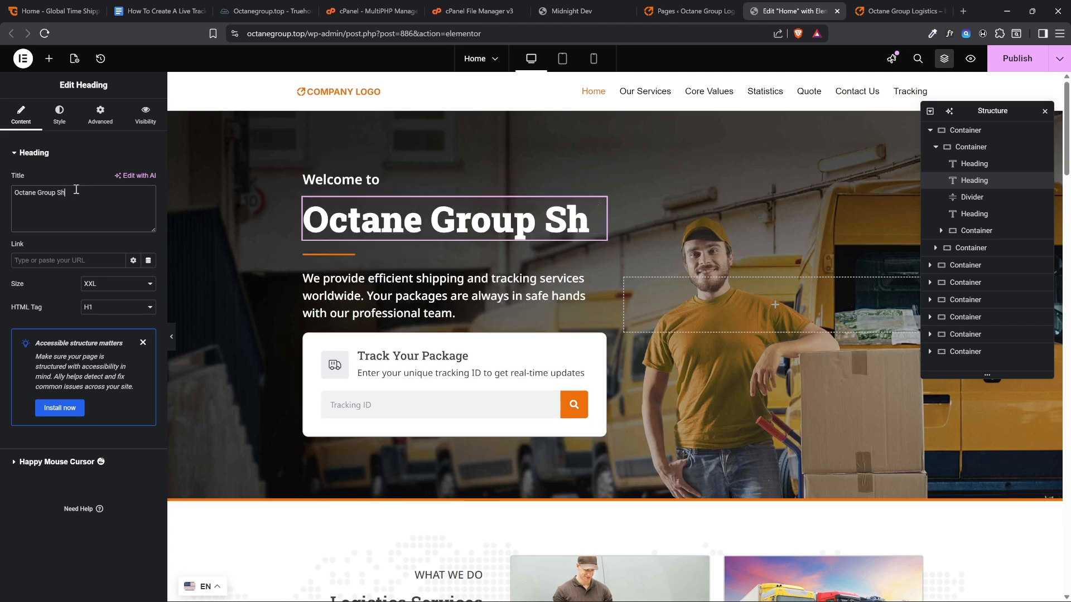
key(ctrl+z)
key(ctrl+z)
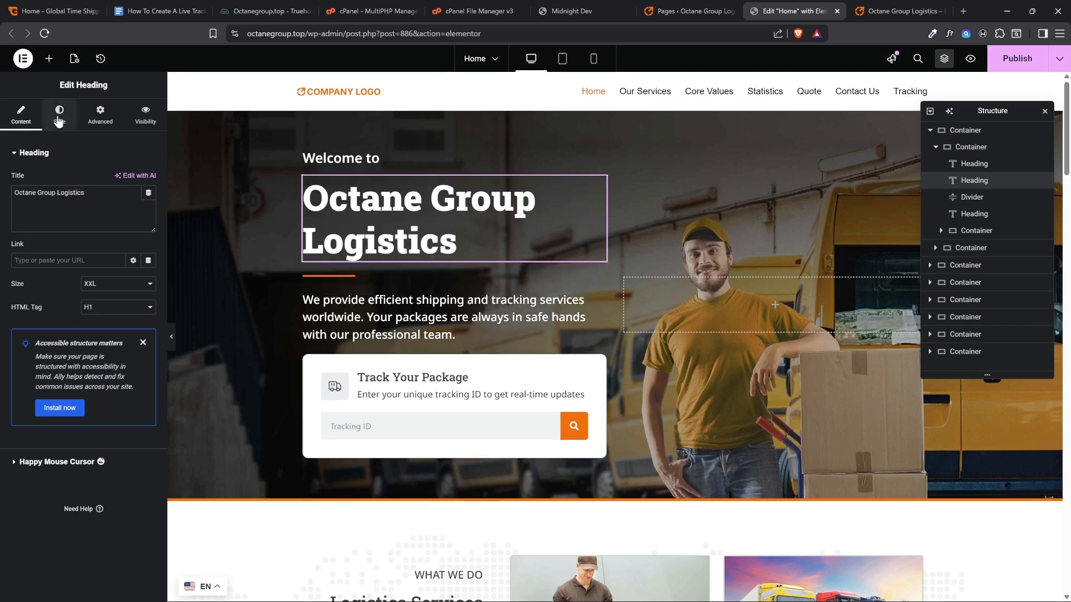
Set the hero company name heading's text color to red and publish the page
click(59, 114)
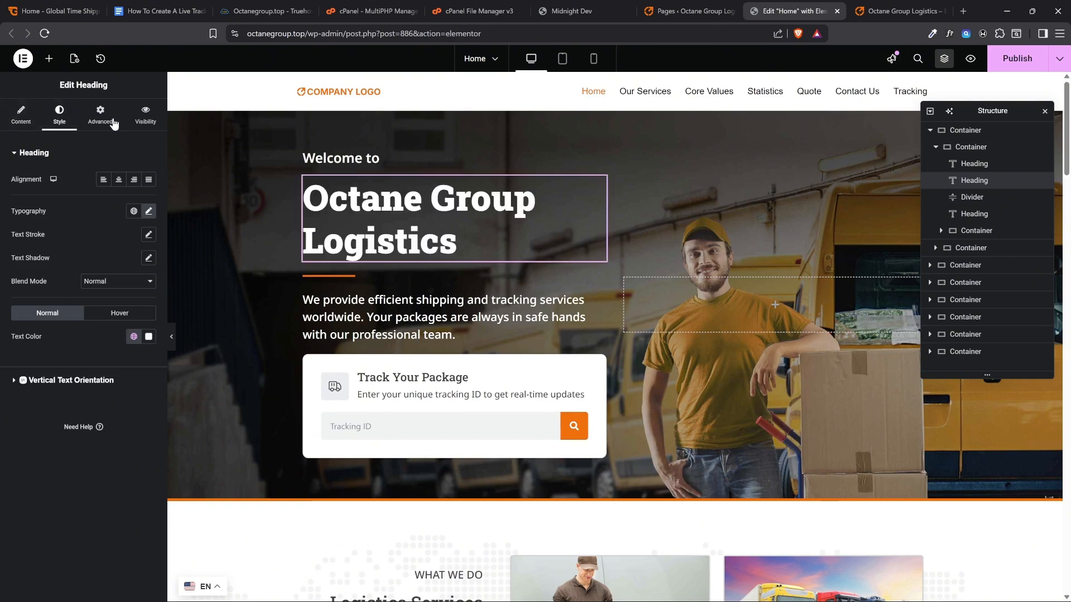
click(149, 337)
drag(146, 414, 175, 395)
click(3, 452)
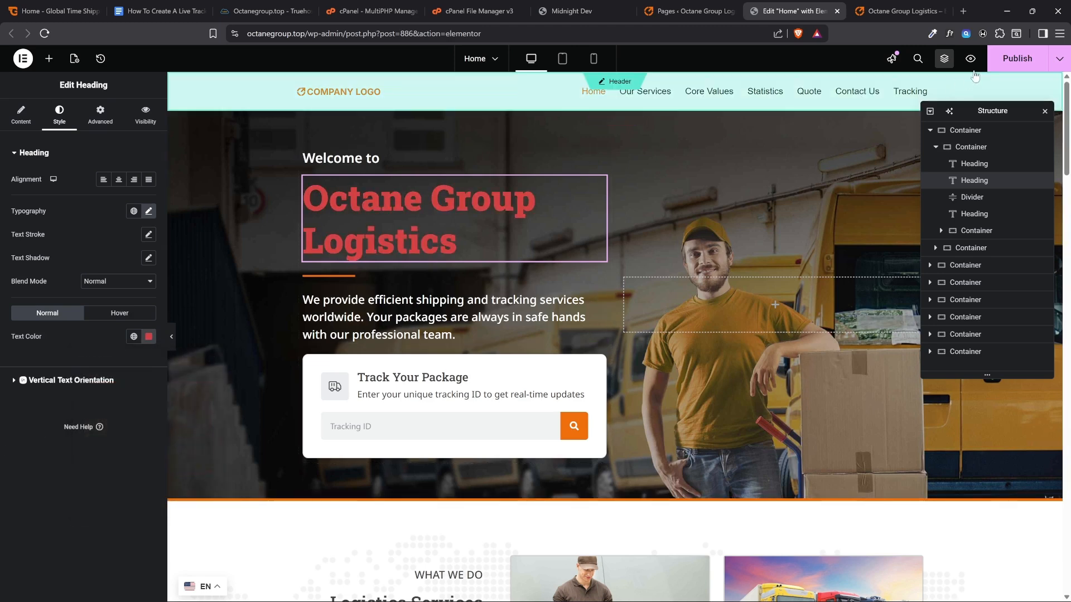
click(1010, 67)
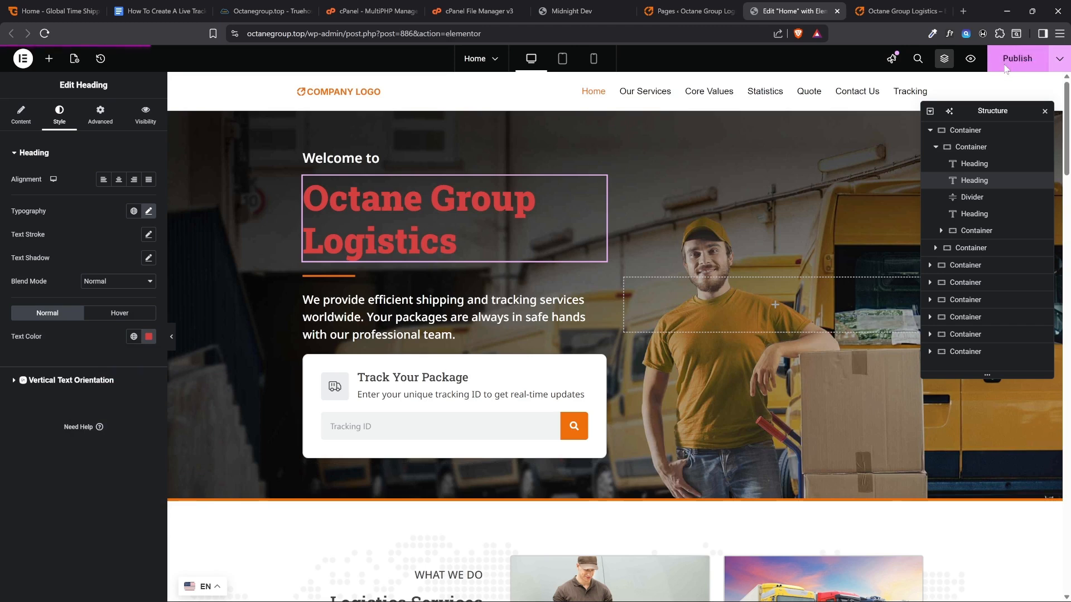
Reload the live homepage and check the color of the company name heading
click(883, 3)
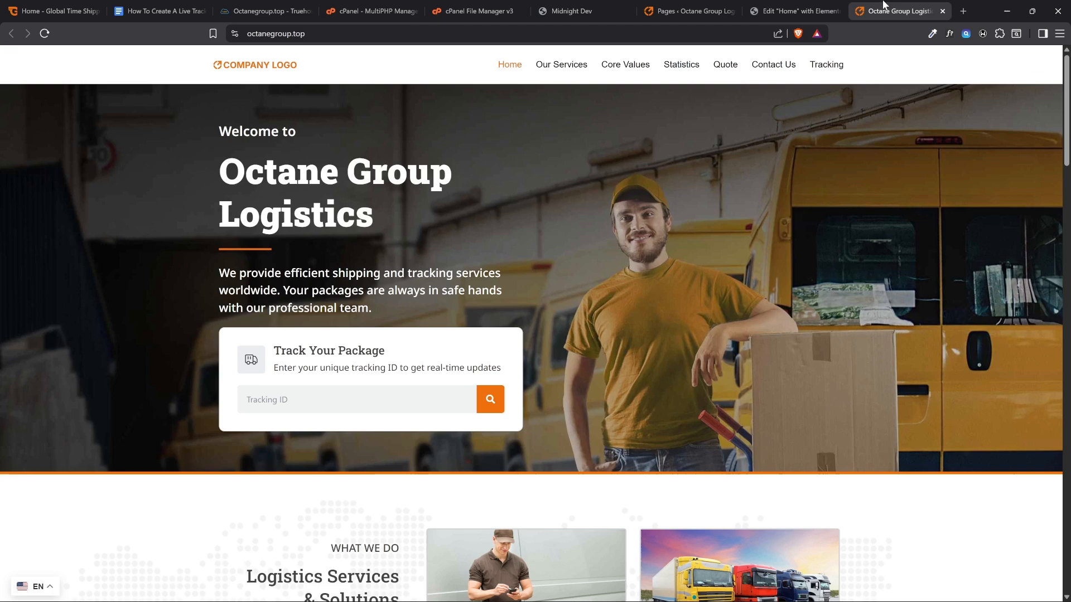
click(44, 34)
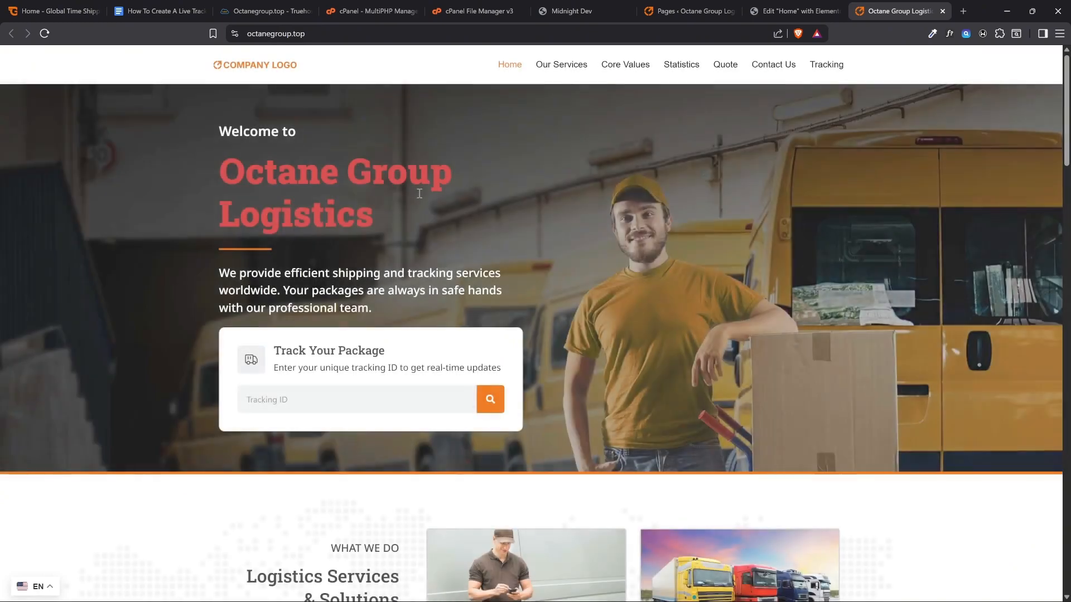
drag(356, 216, 221, 133)
click(234, 137)
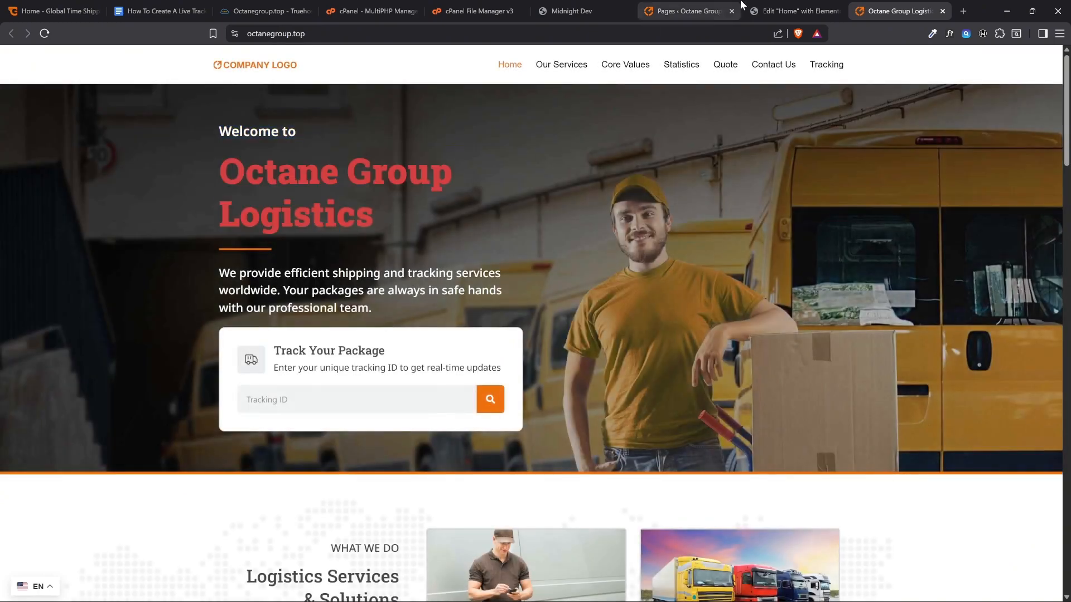
Return to the Elementor editor, set the hero company name heading's text color to white and publish the page
click(784, 12)
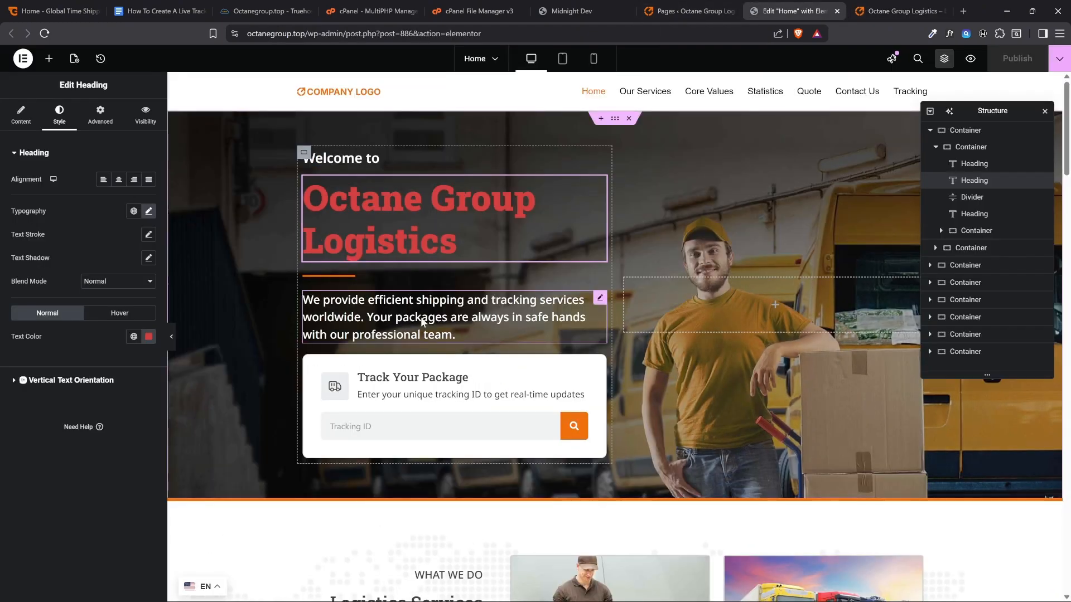
click(483, 328)
drag(144, 210, 13, 192)
click(375, 232)
click(59, 114)
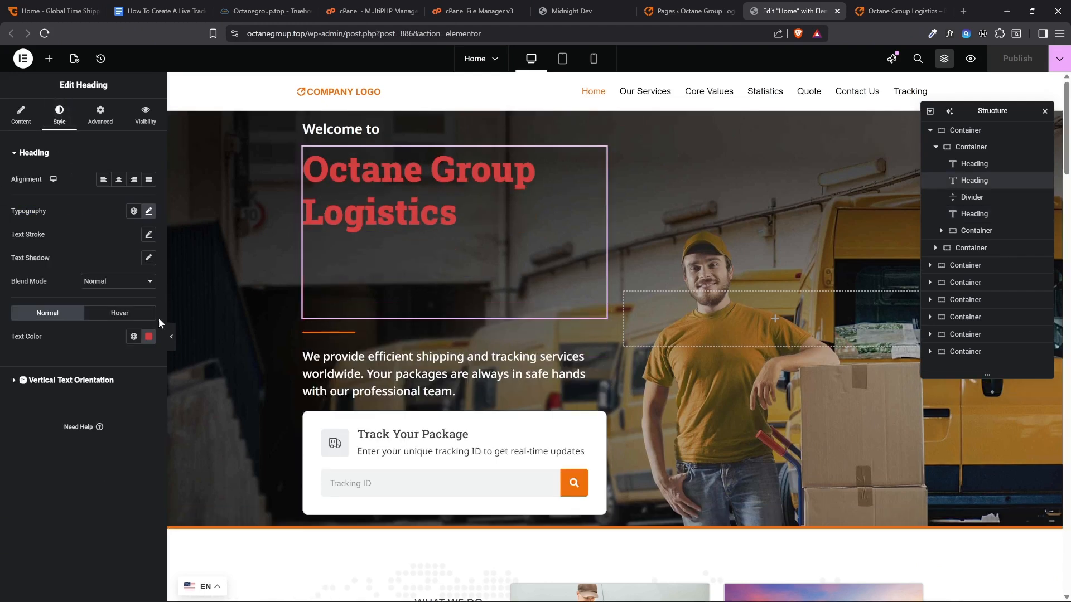
click(149, 336)
click(86, 385)
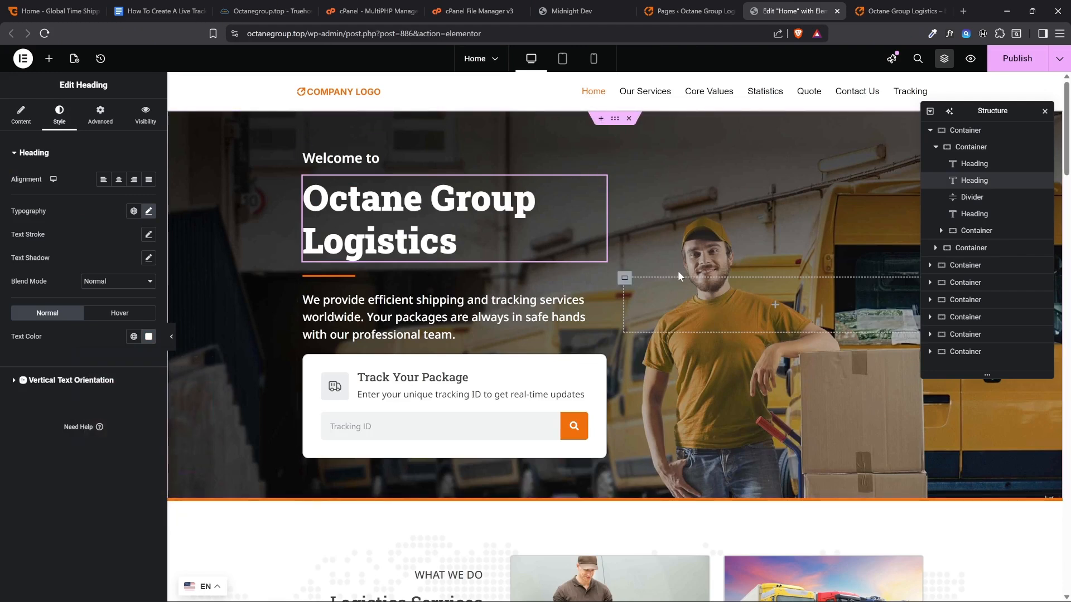
scroll(666, 246, down, 2)
scroll(644, 345, up, 2)
scroll(705, 231, down, 9)
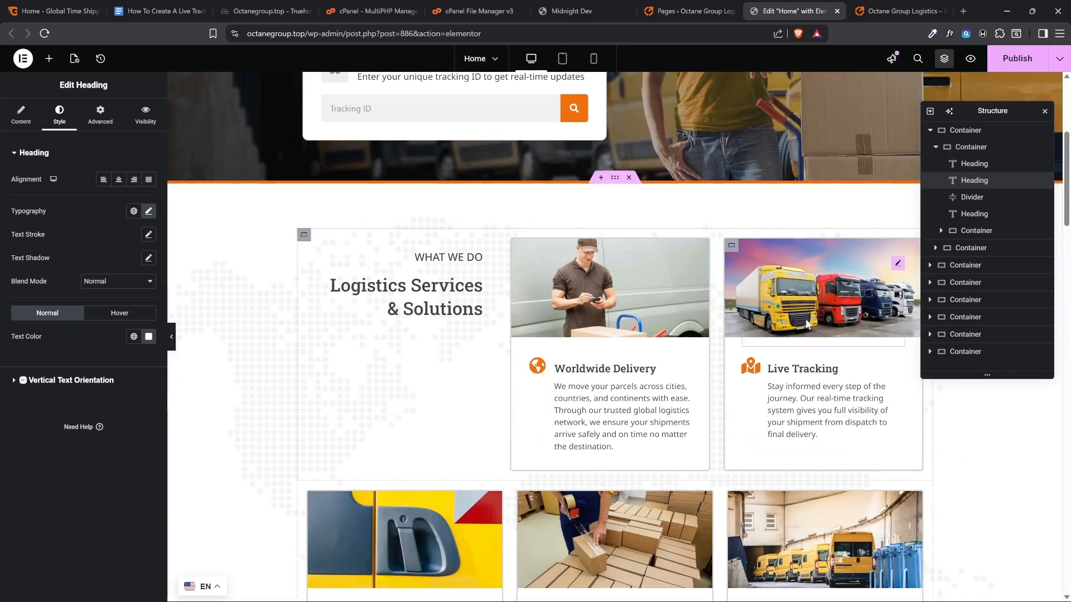
scroll(623, 376, up, 9)
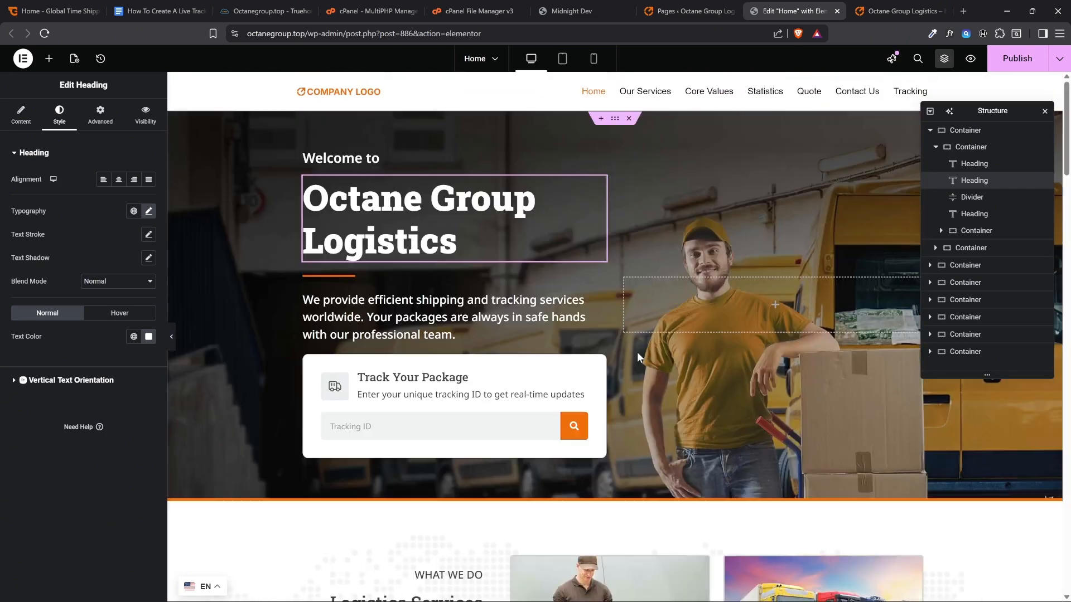
click(1016, 59)
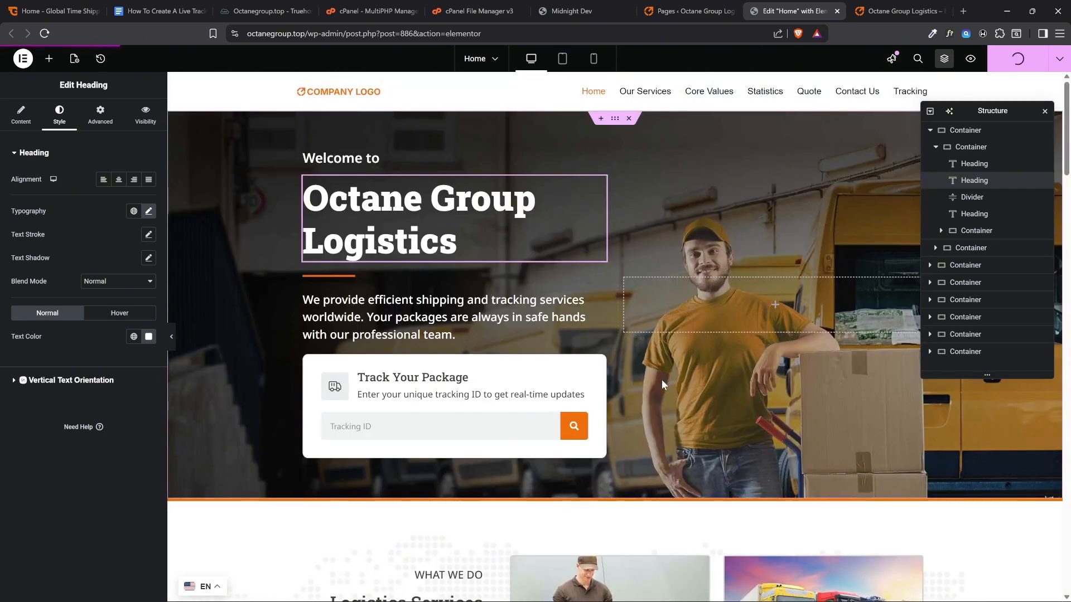
Open the site header for editing and bring up the media library for changing its Site Logo in Site Identity
scroll(661, 379, down, 8)
scroll(613, 243, up, 7)
scroll(612, 243, up, 2)
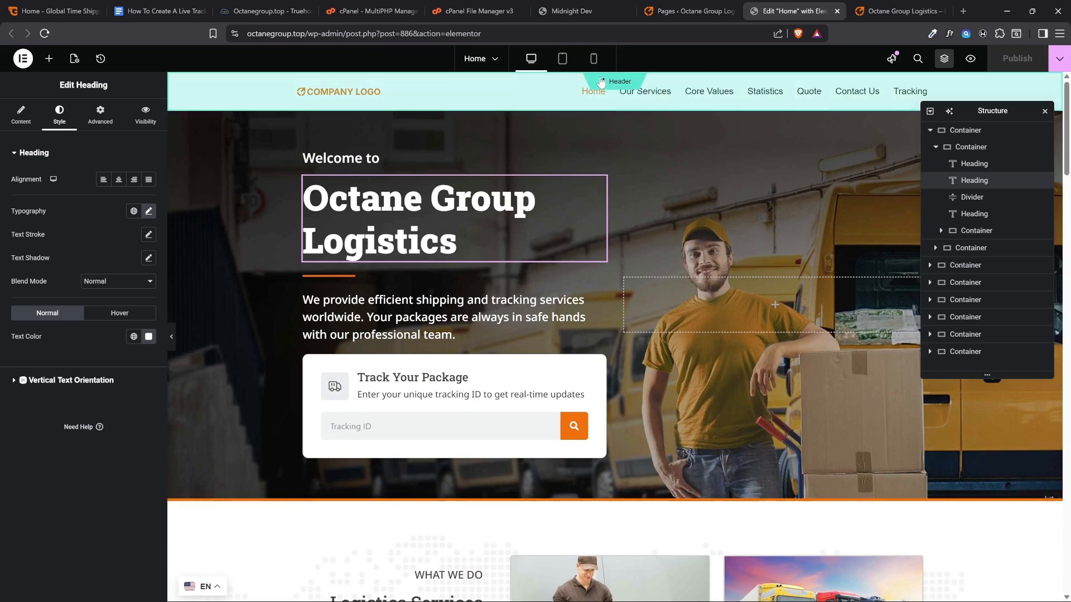
click(608, 99)
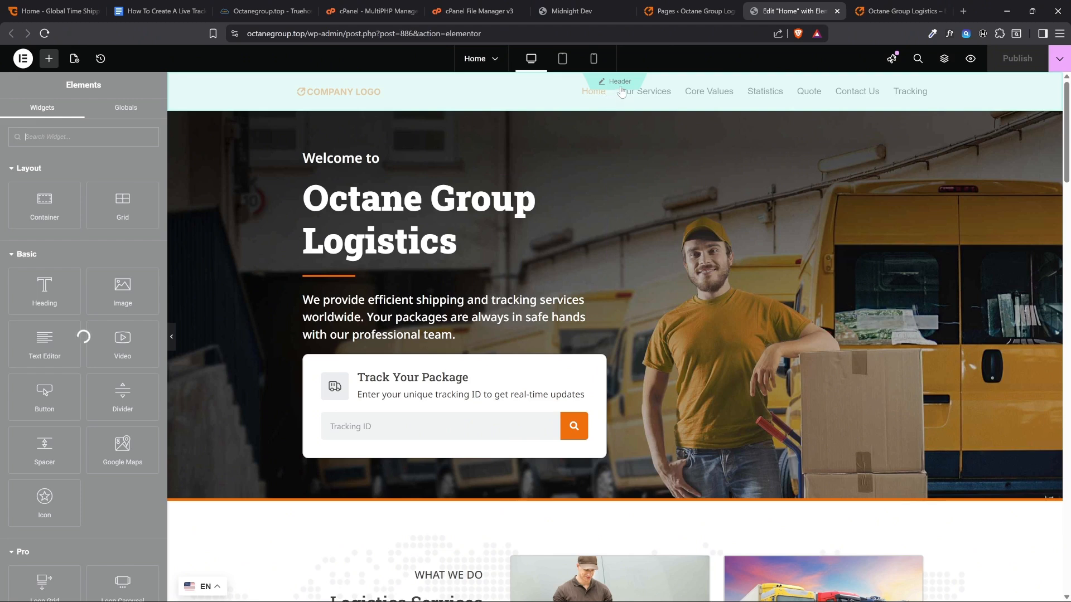
click(611, 79)
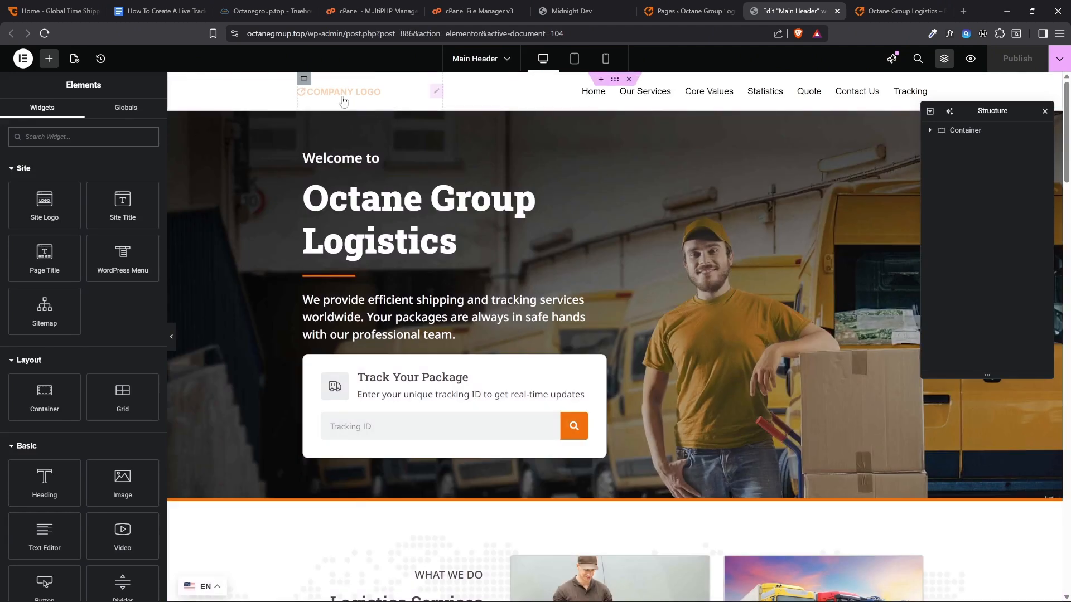
click(339, 98)
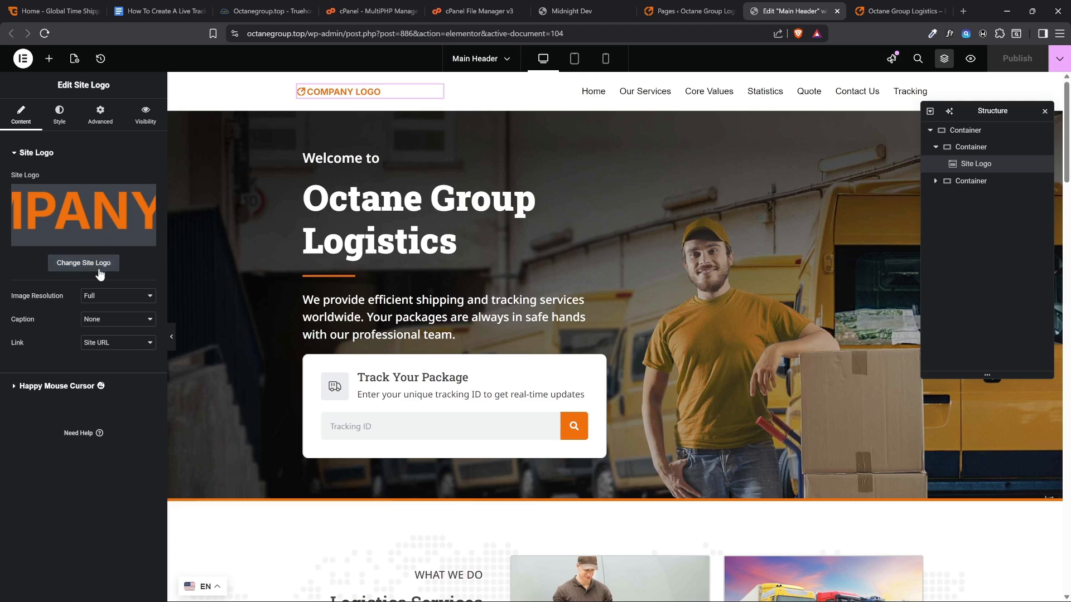
click(79, 266)
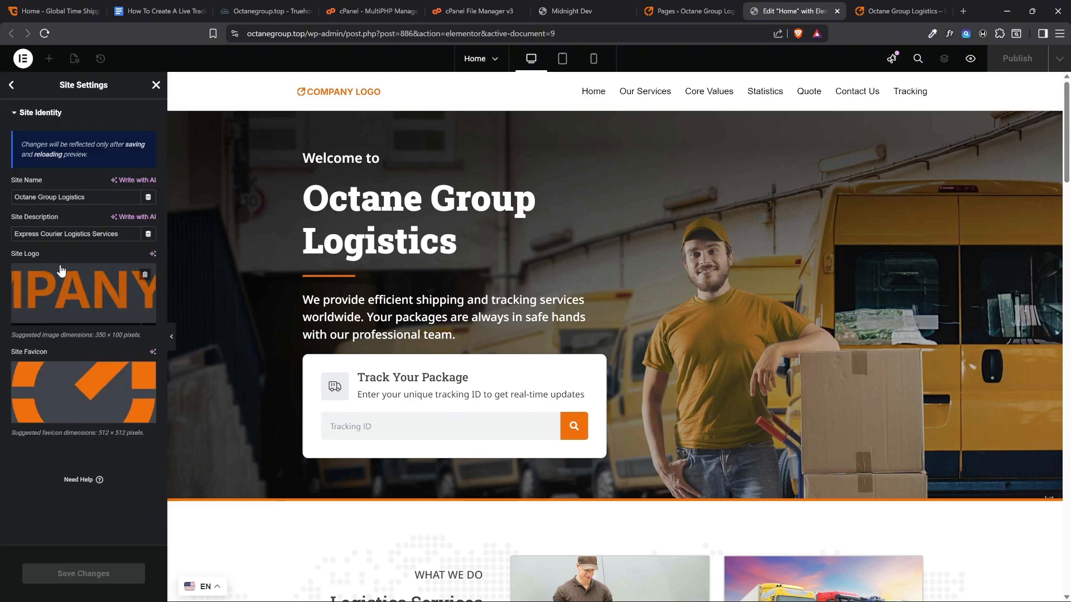
click(63, 295)
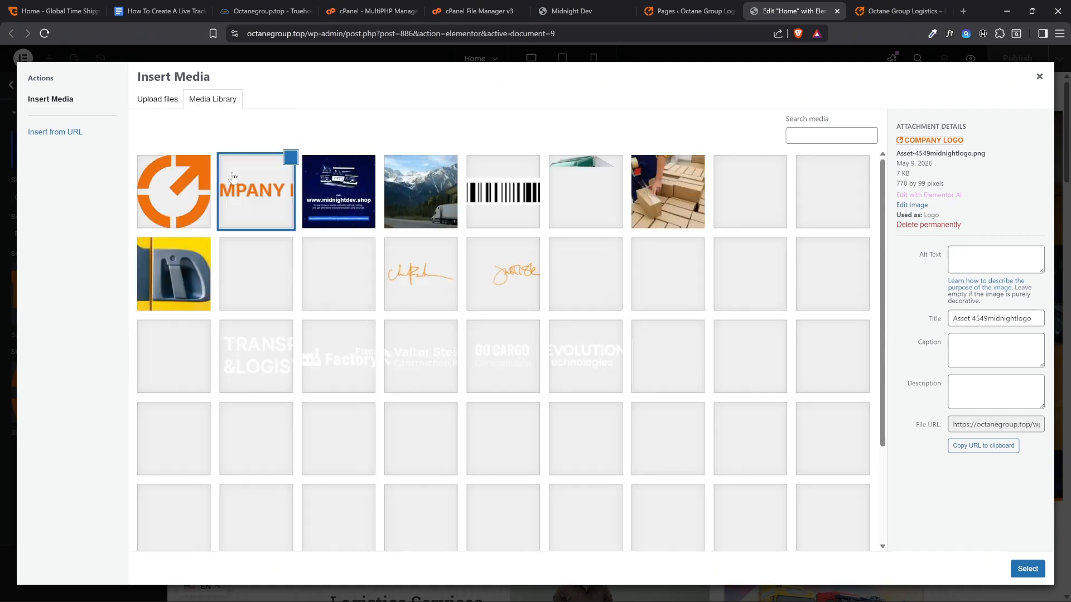
Consult the Google Docs checklist and the live homepage, and open ChatGPT in a new browser tab
click(156, 11)
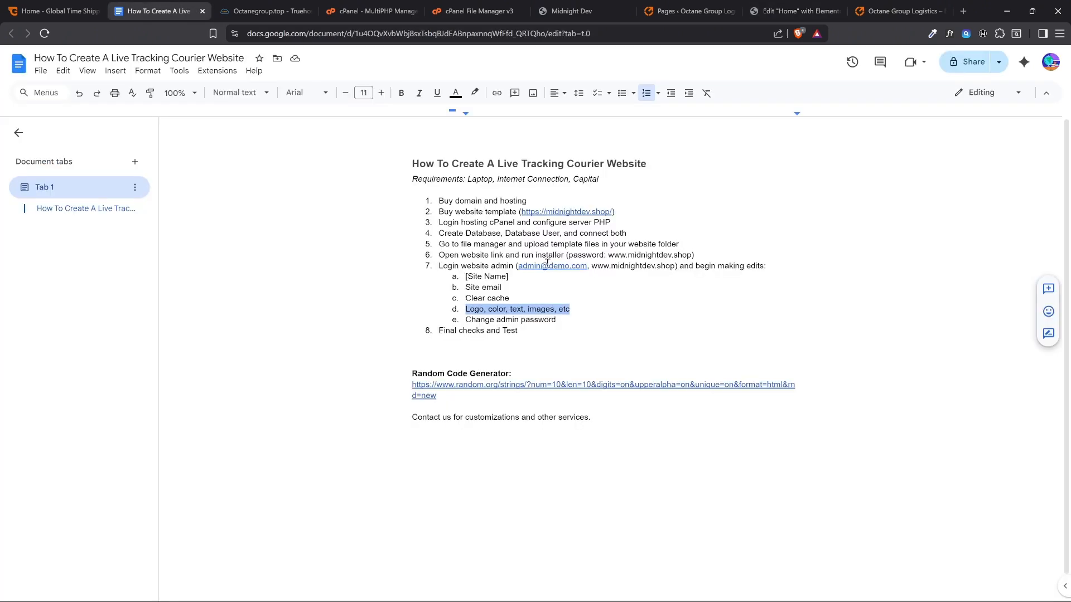
click(899, 11)
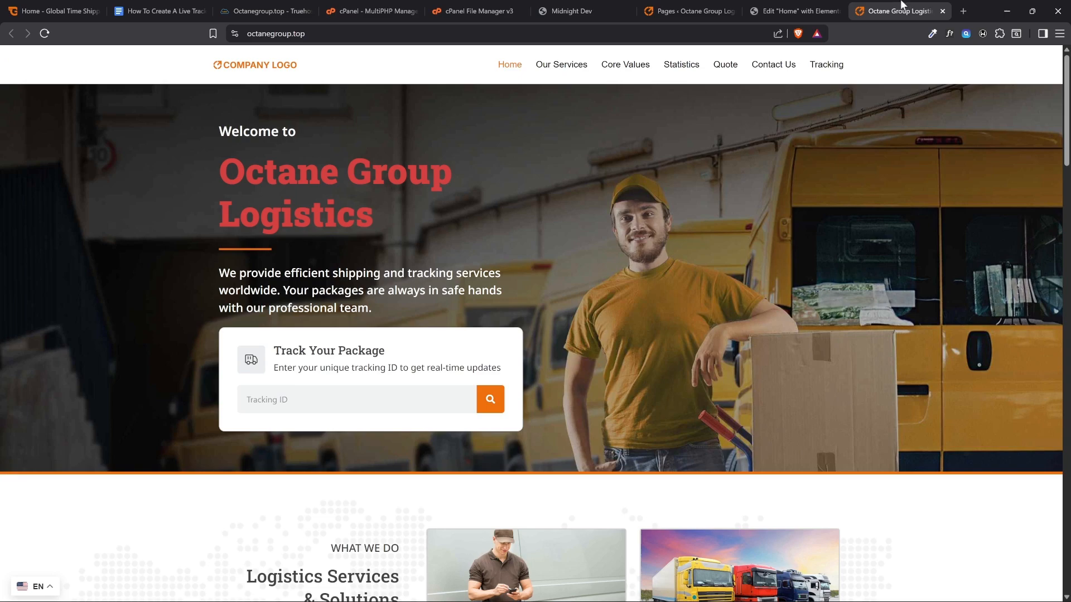
click(963, 11)
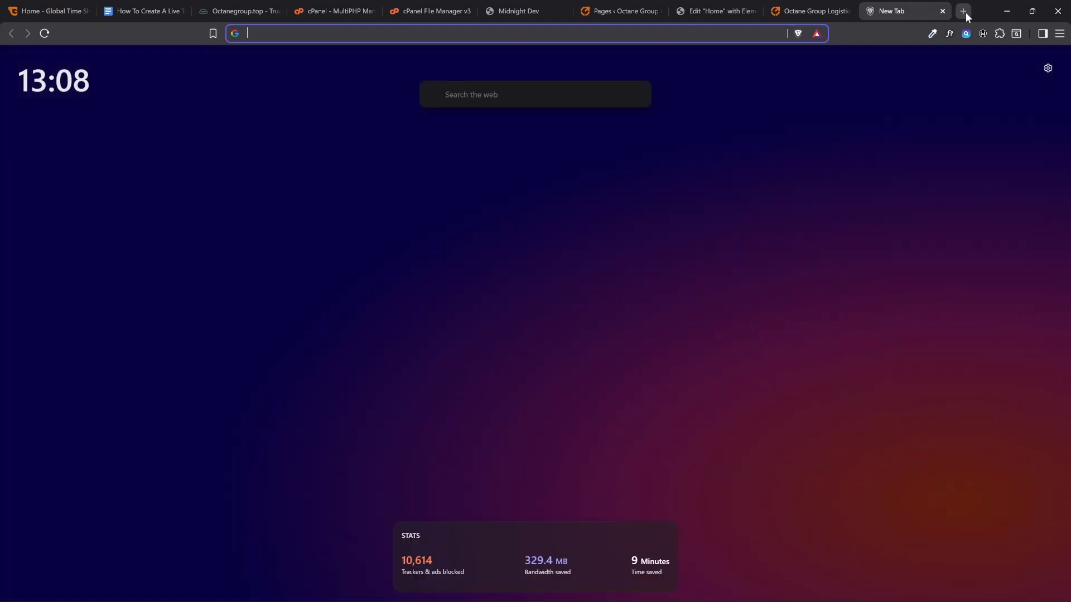
text(chatgpt.com)
click(520, 51)
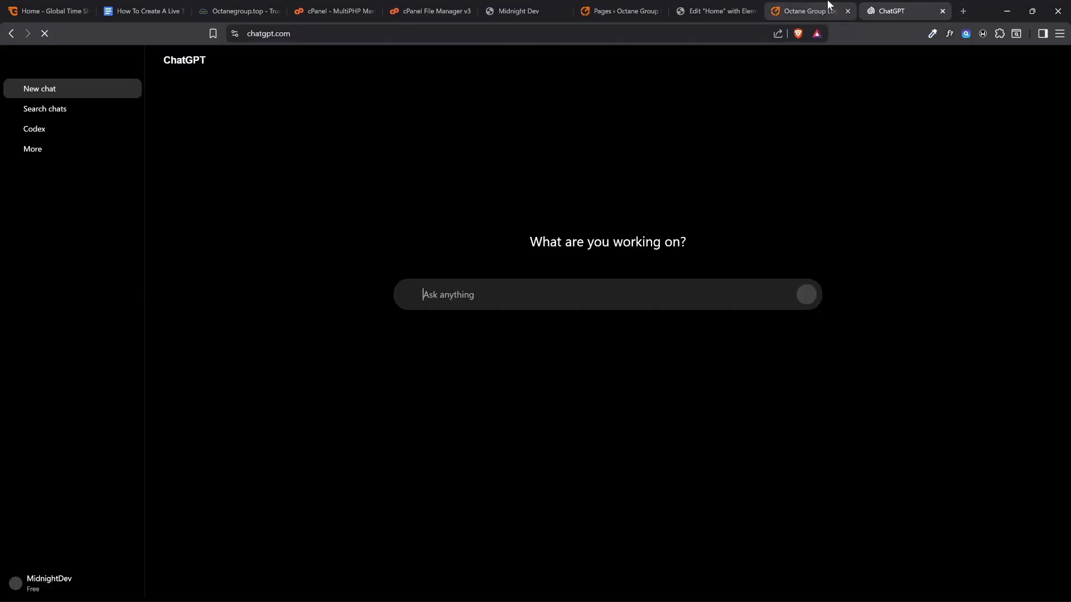
Save the header's company logo image from the live homepage to the Downloads folder
click(829, 7)
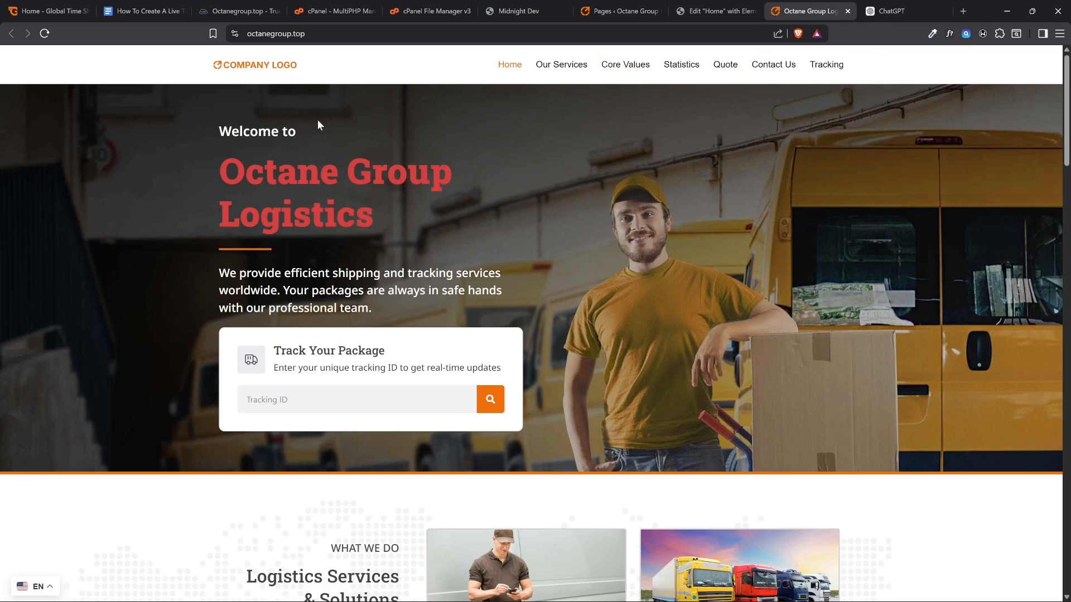
right_click(281, 65)
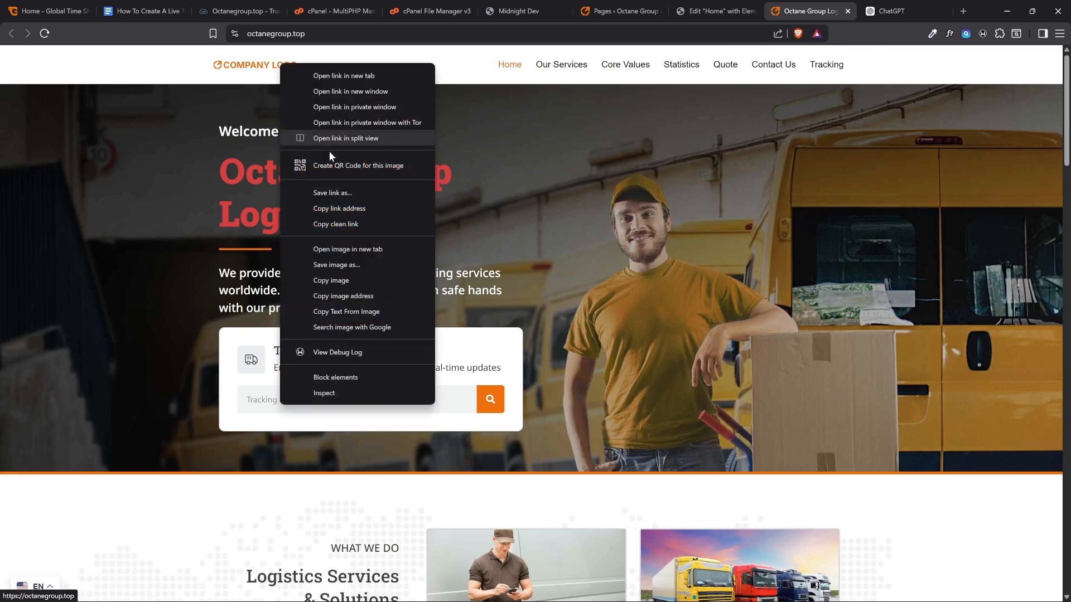
click(336, 265)
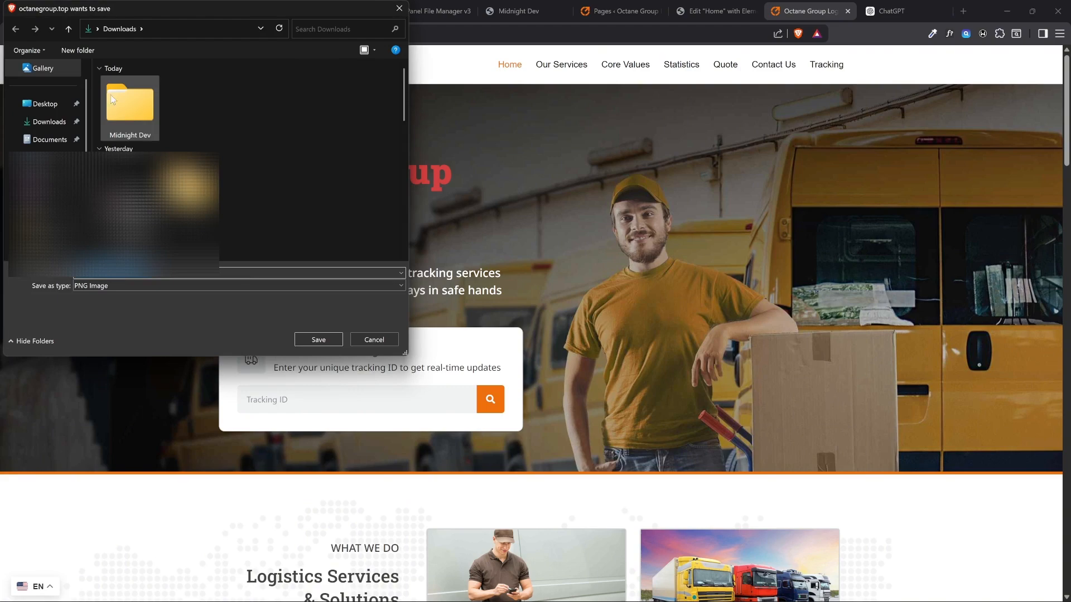
click(322, 339)
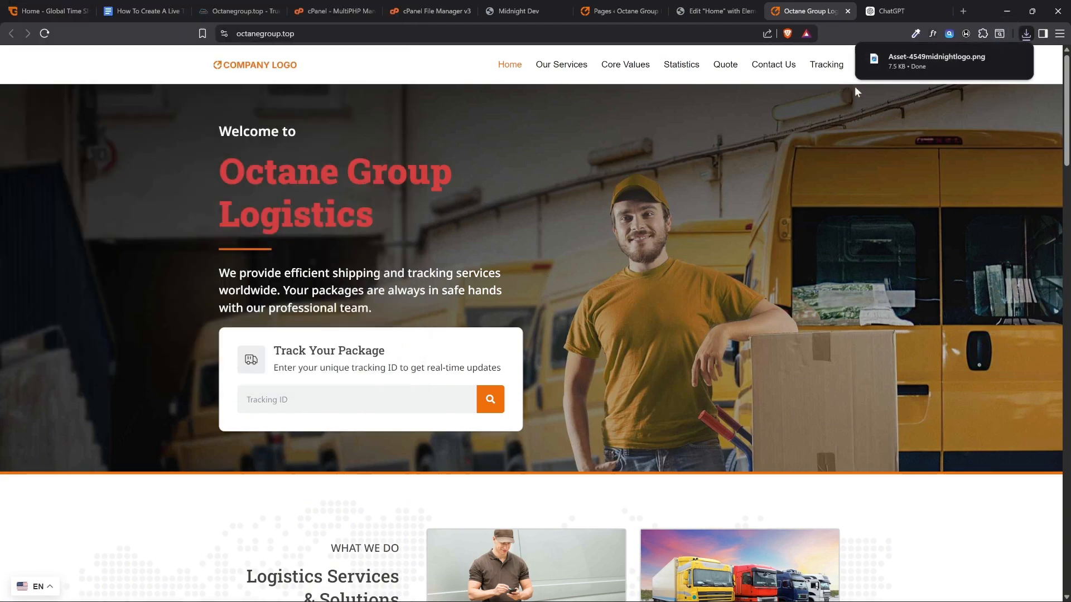
Switch to ChatGPT and attach the Asset-4549midnightlogo image from Downloads to the new chat
click(891, 11)
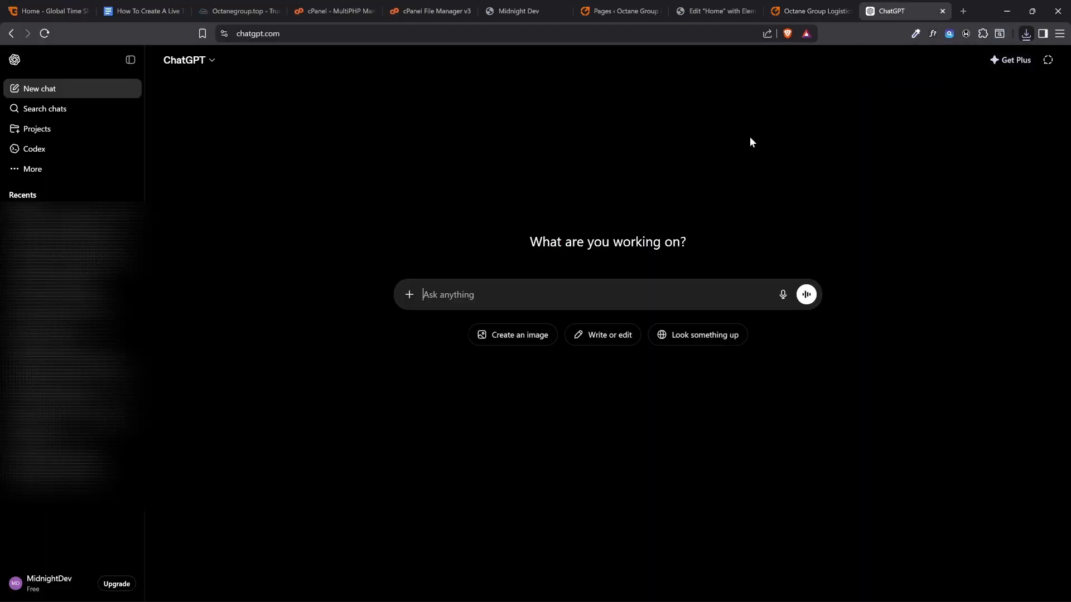
click(410, 296)
click(430, 319)
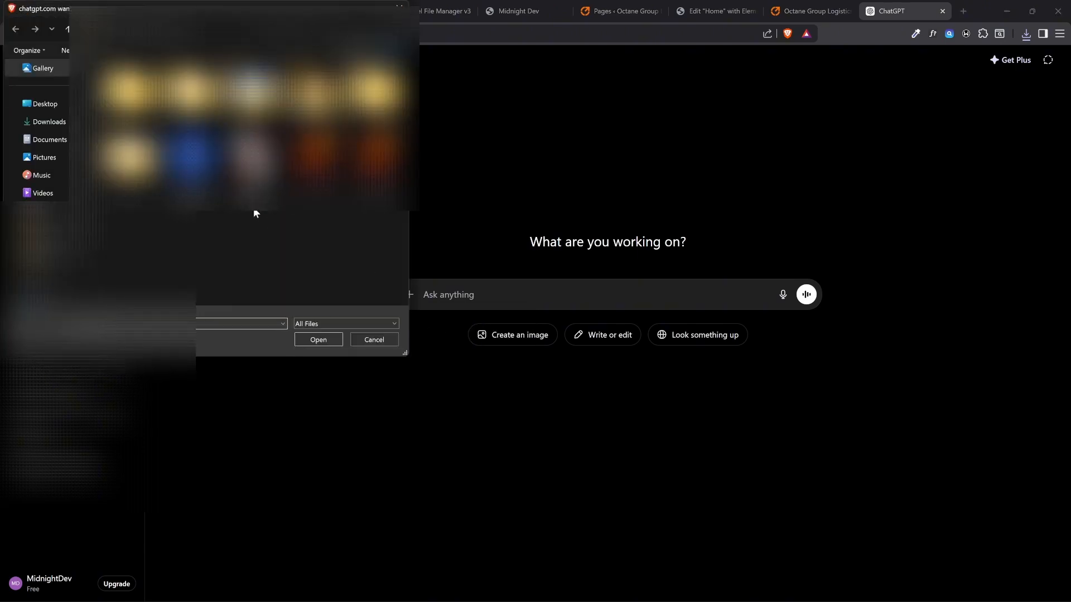
click(49, 122)
click(135, 126)
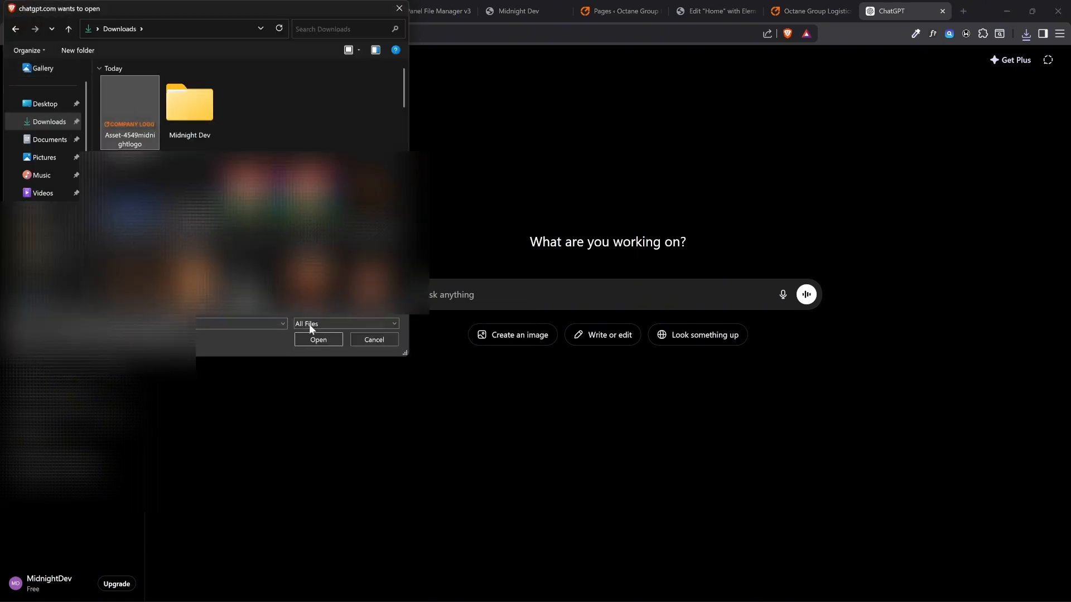
click(313, 341)
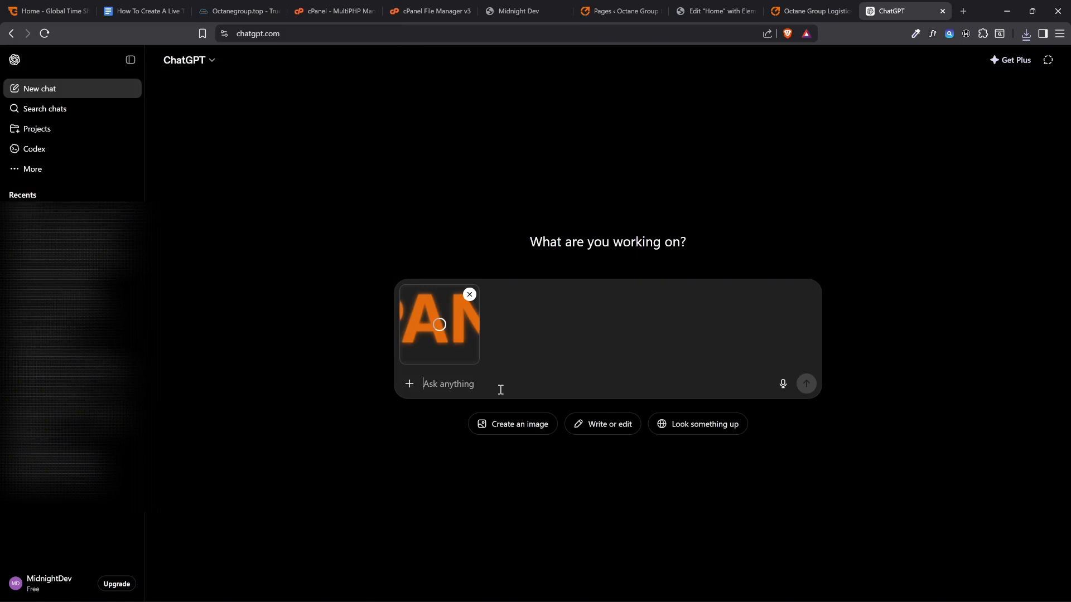
Begin the prompt with "recreate a similar PNG logo or with white background, for a logistics company, Let the name of the company be"
text(re)
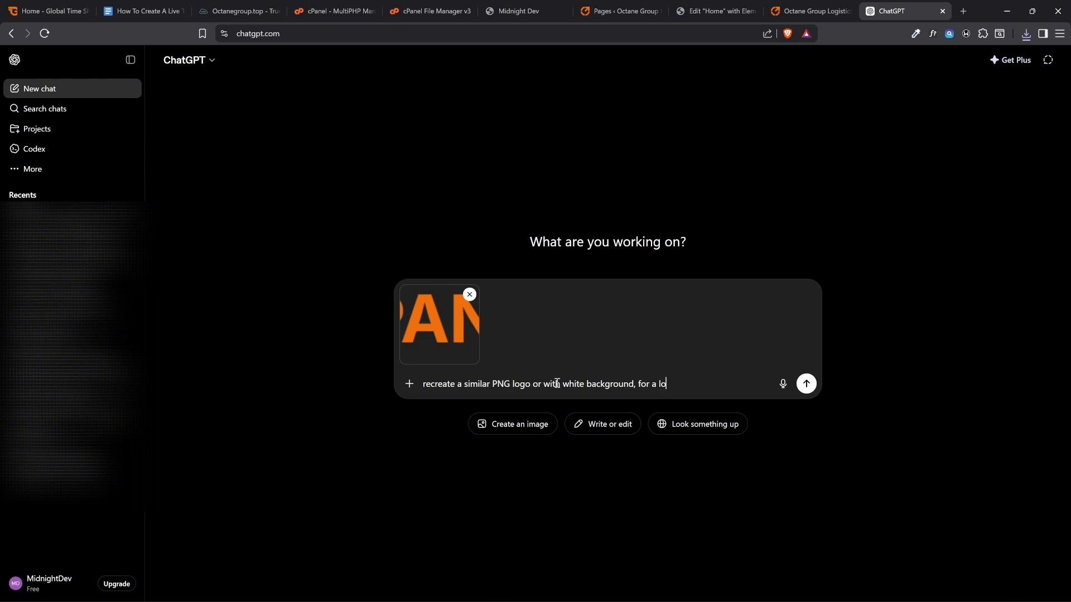
text(company, Let the name of th)
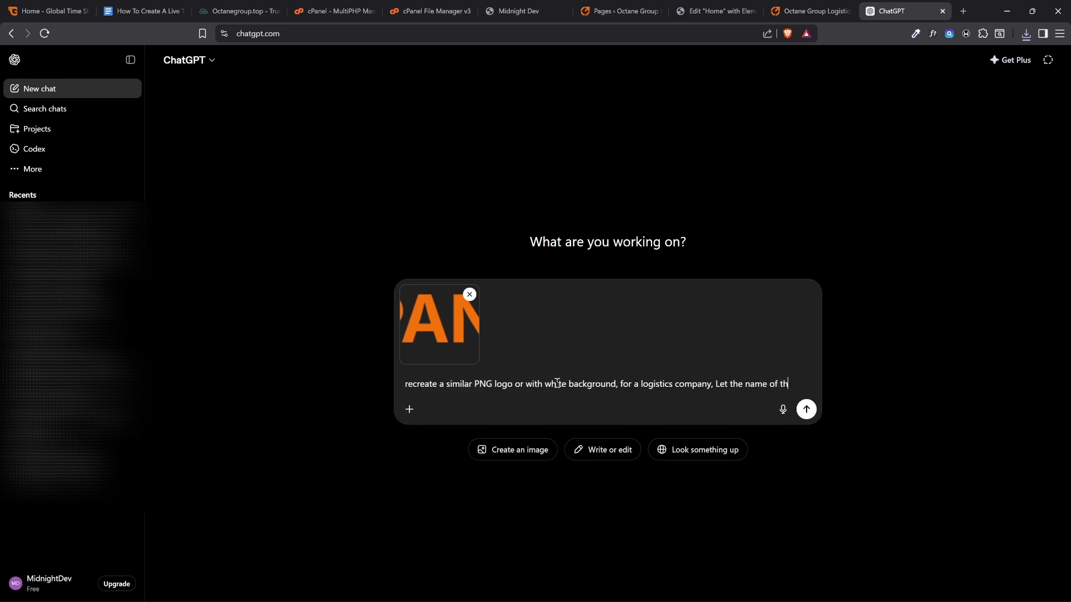
text(e company be)
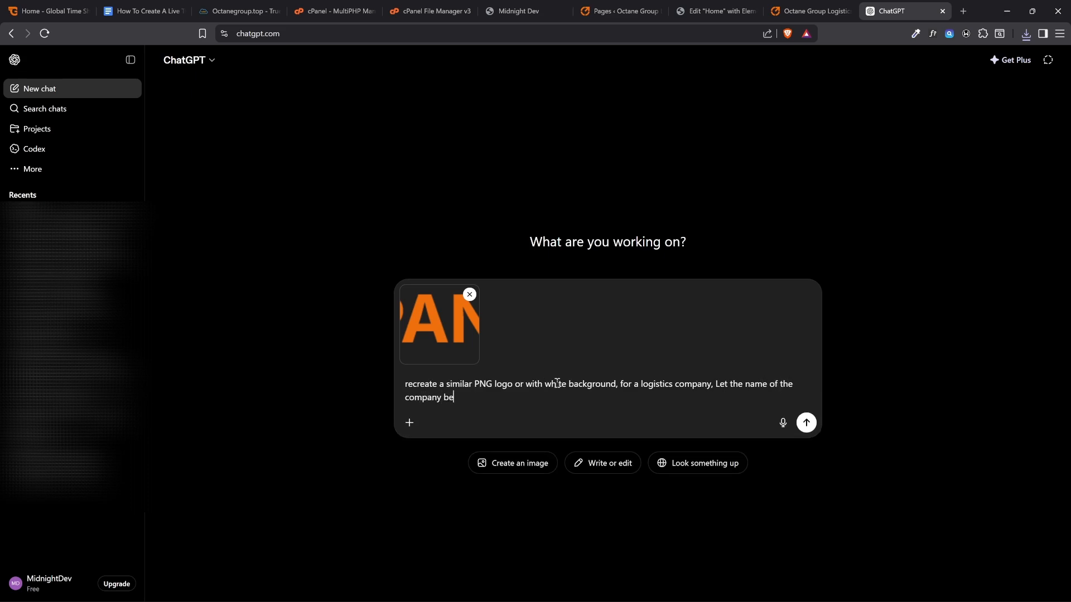
Copy "Octane Group" from the live homepage heading and insert it after an opening single quote in the ChatGPT prompt
click(798, 11)
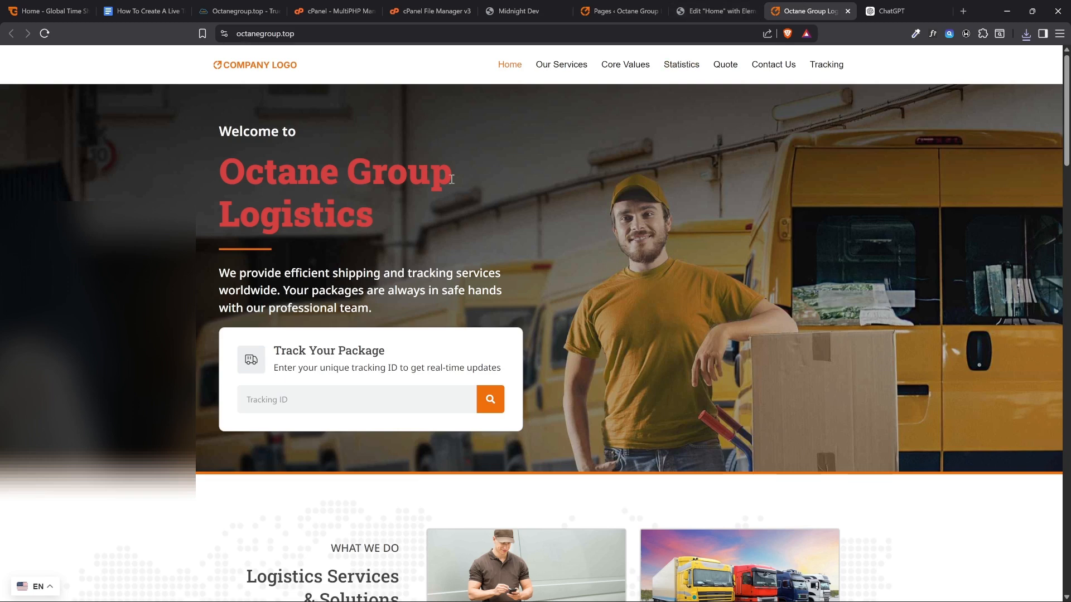
drag(441, 175, 493, 119)
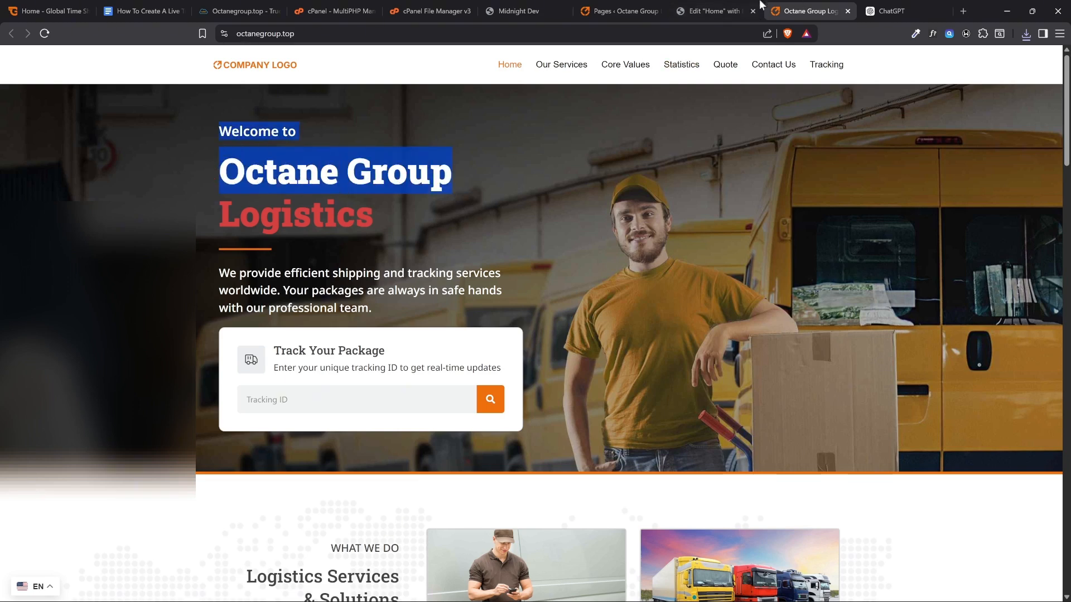
click(898, 10)
text(Octane Group)
key(ctrl+z)
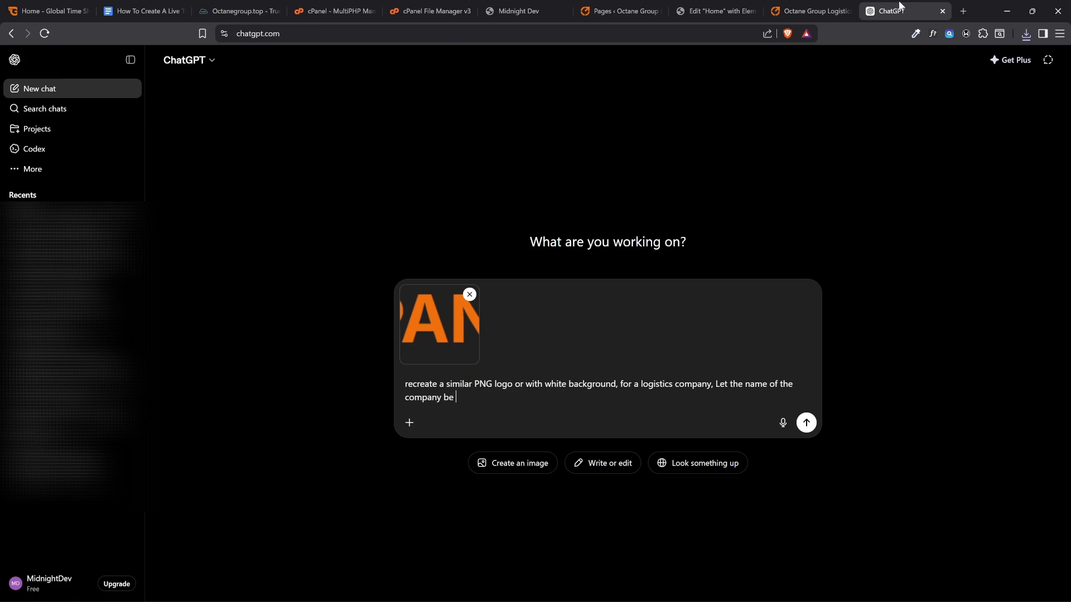
text(')
text(Octane Group)
Close the quote, finish the prompt with ", the logo color should be the same, but the icon should be different" and send it
text(', the logo)
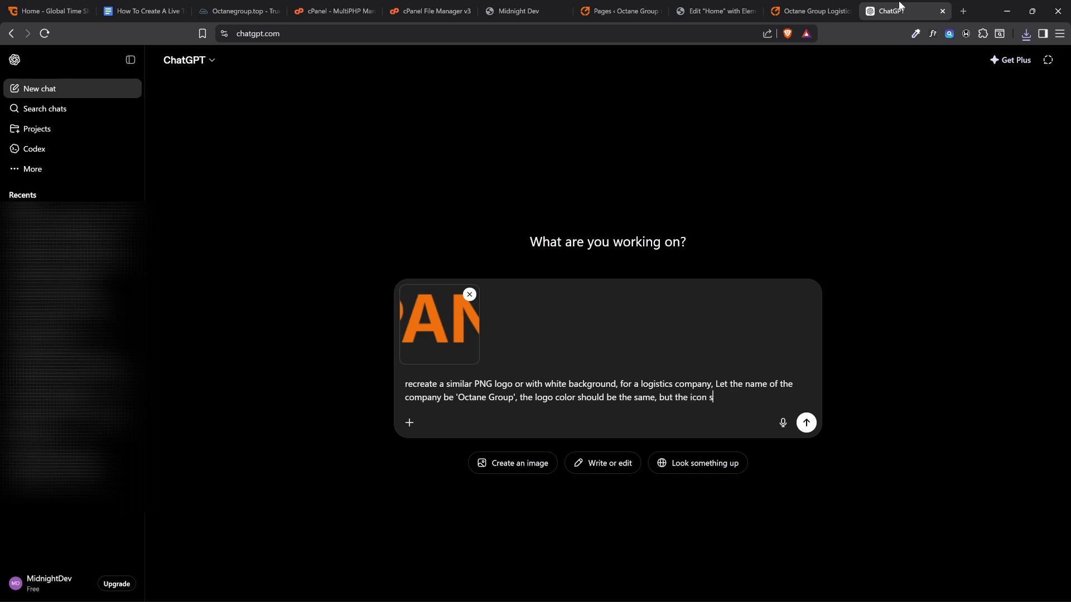
text(hould be different)
key(Return)
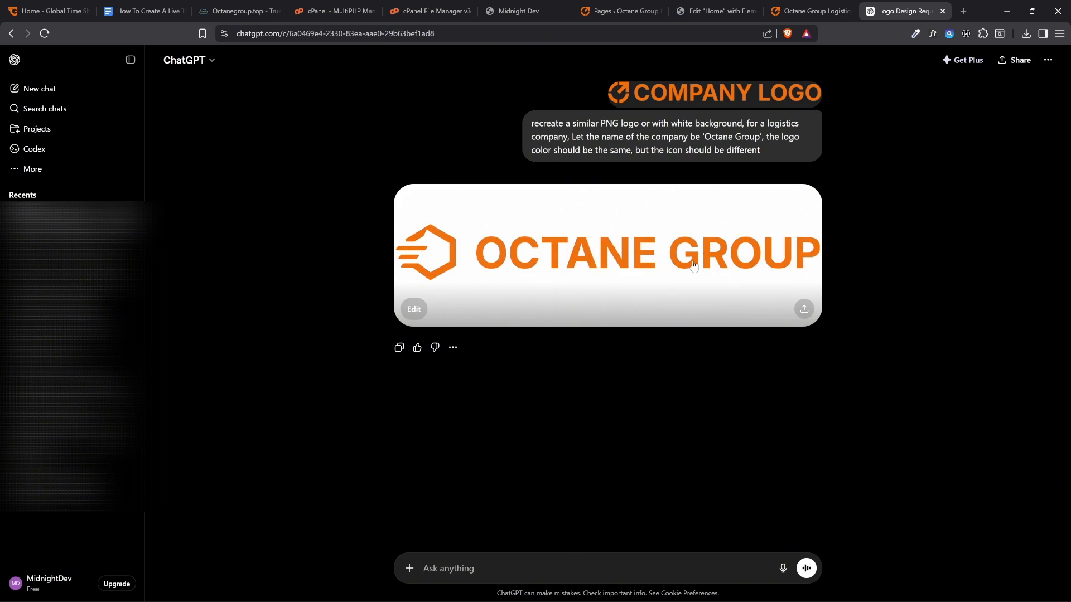
Open the generated Octane Group logo at full size and download it to the computer
click(629, 304)
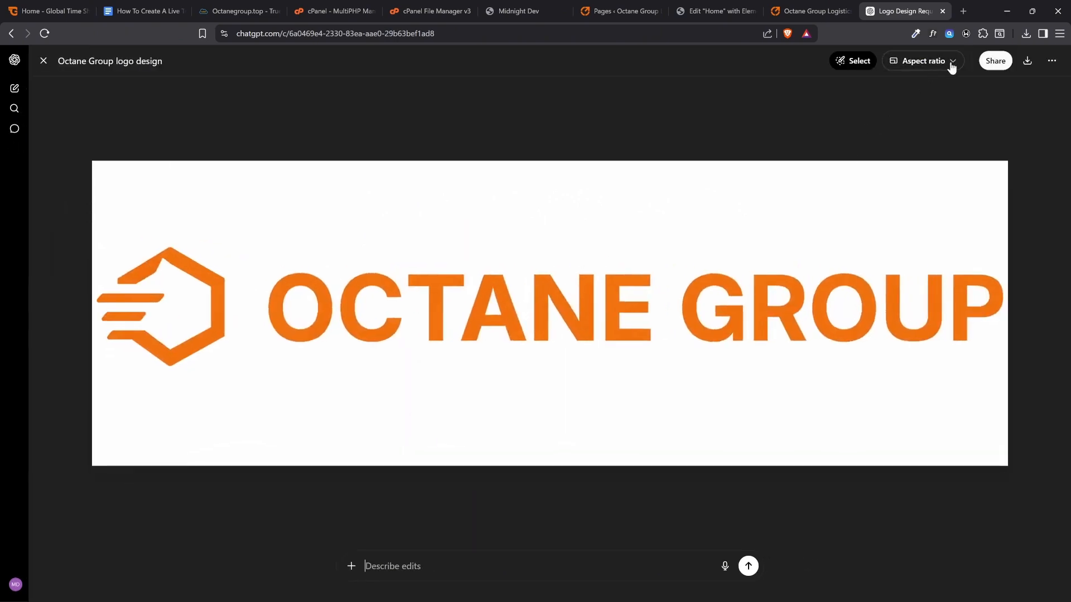
click(1028, 61)
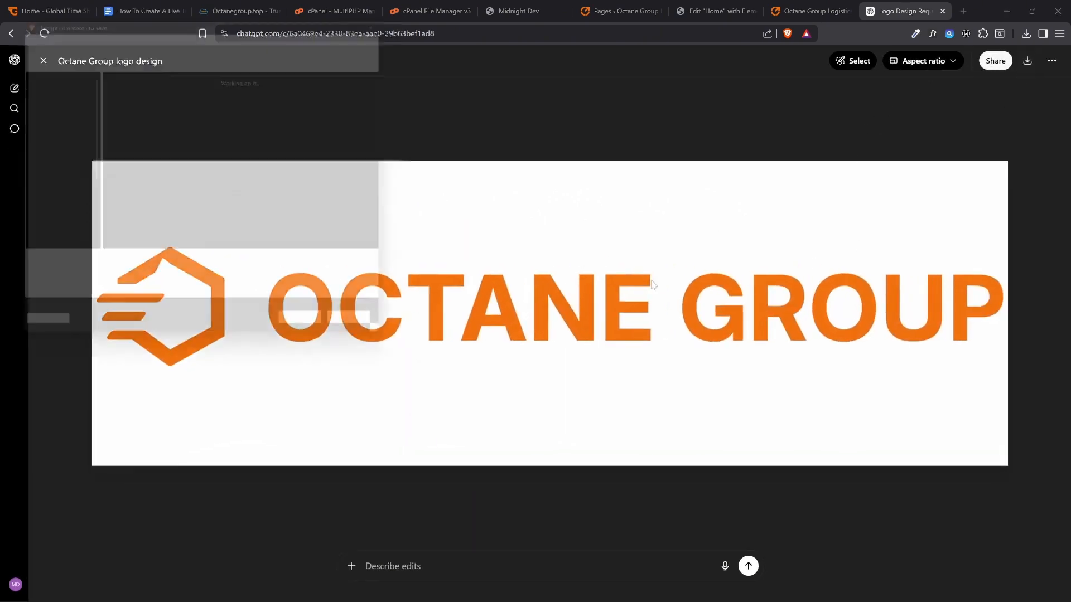
click(326, 342)
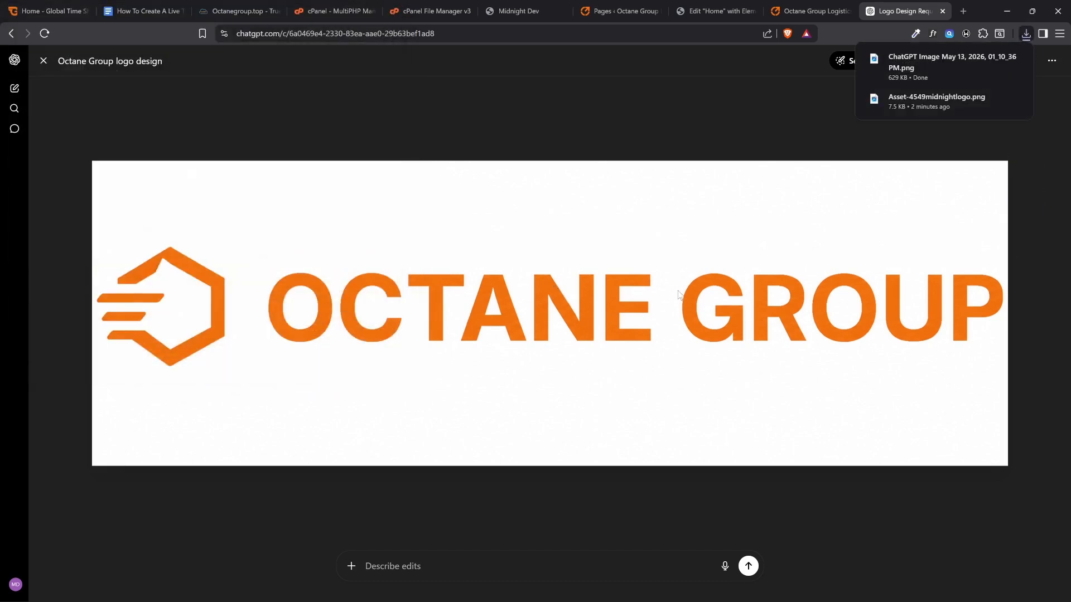
Return to Elementor, reopen the Site Logo media library, and open the generated ChatGPT logo from the Downloads folder in the image viewer
click(708, 5)
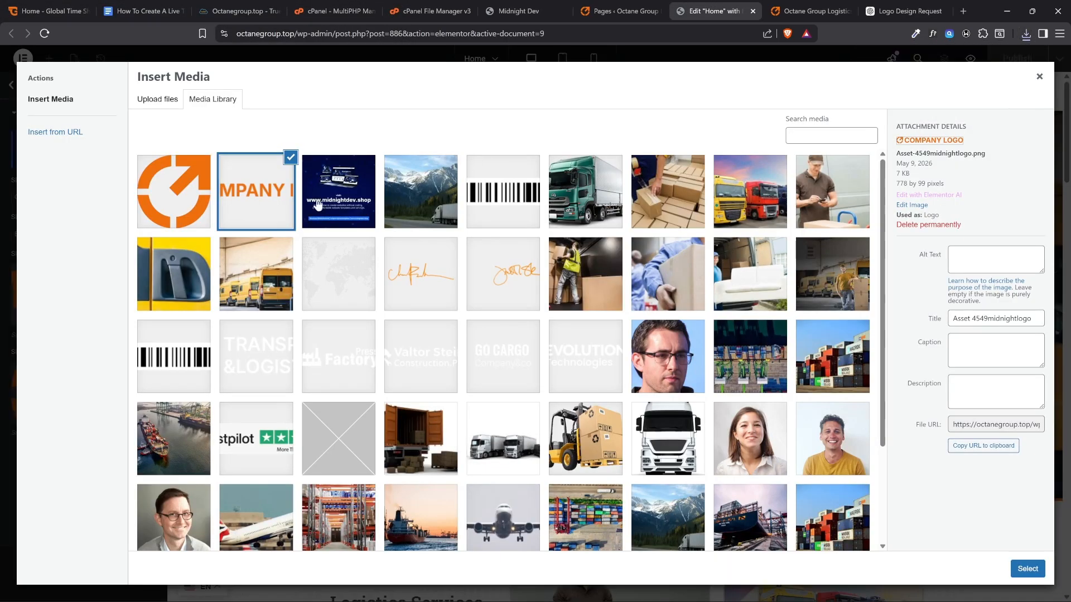
click(1038, 80)
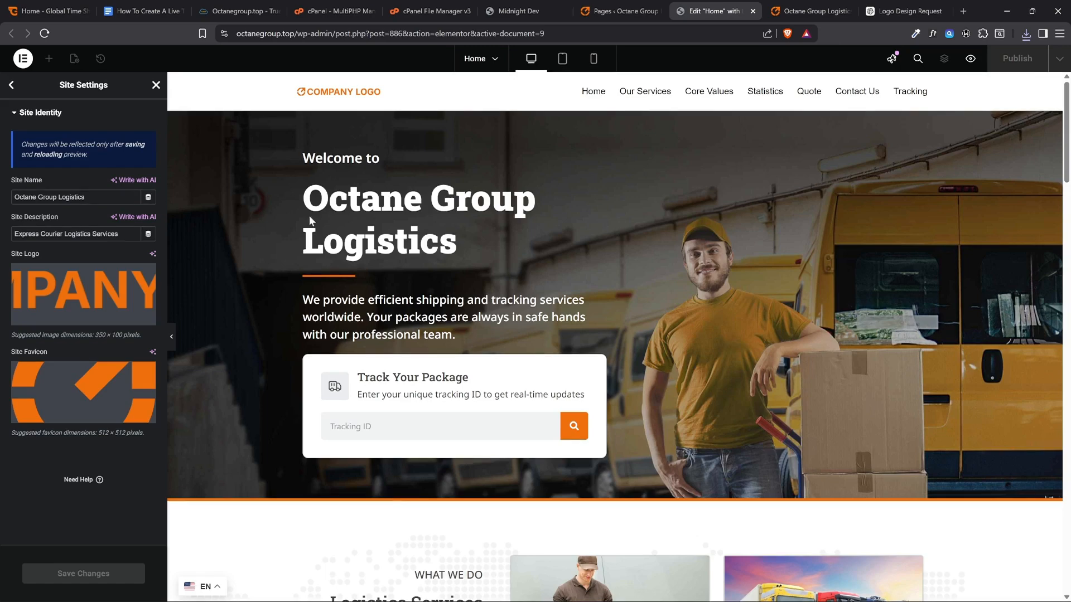
click(60, 290)
click(84, 589)
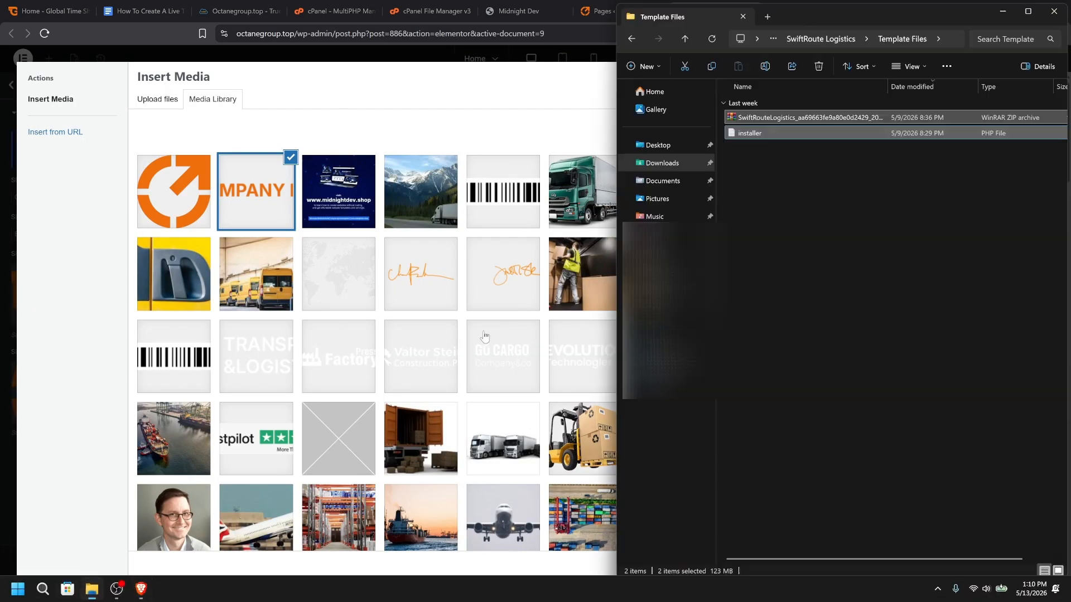
click(680, 162)
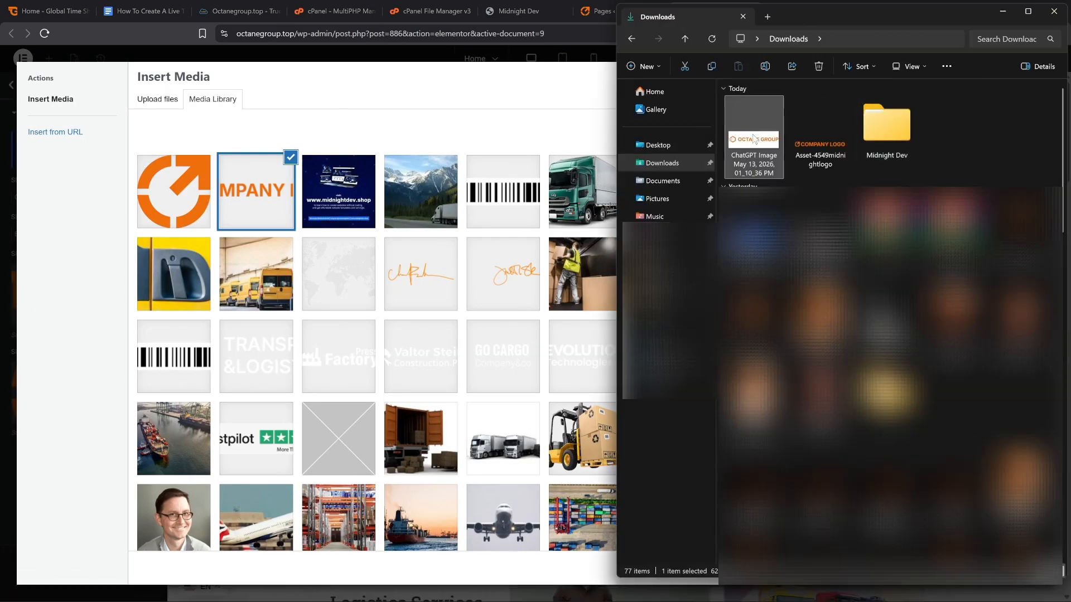
mouse_move(754, 139)
mouse_down()
mouse_move(529, 203)
mouse_move(731, 134)
mouse_move(739, 140)
mouse_up()
double_click(737, 137)
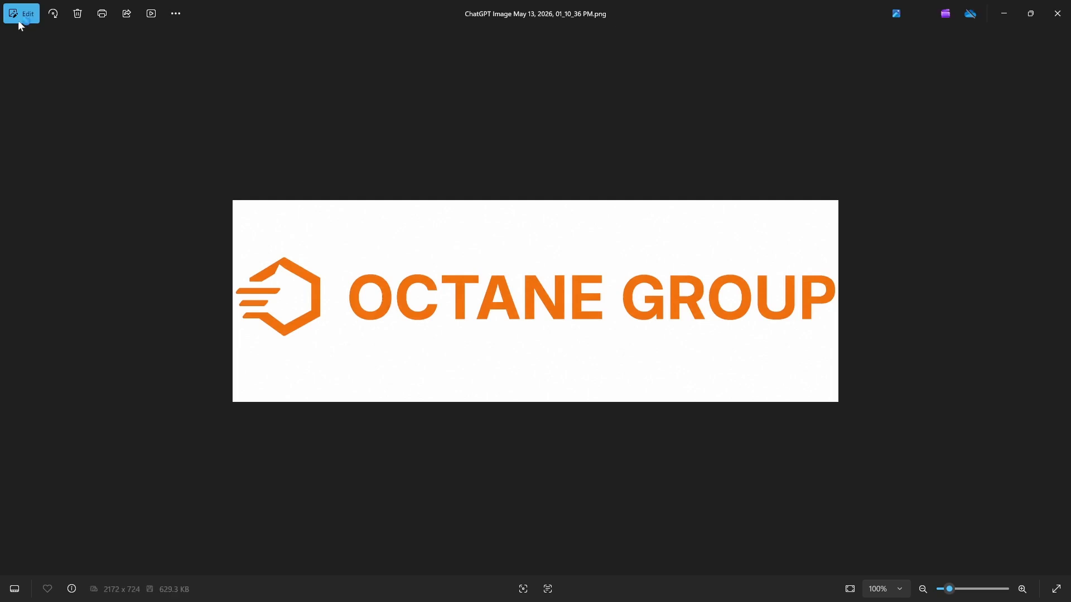
Crop the white space above and below the logo to 2172 x 310, save over the original image and close the viewer
click(19, 16)
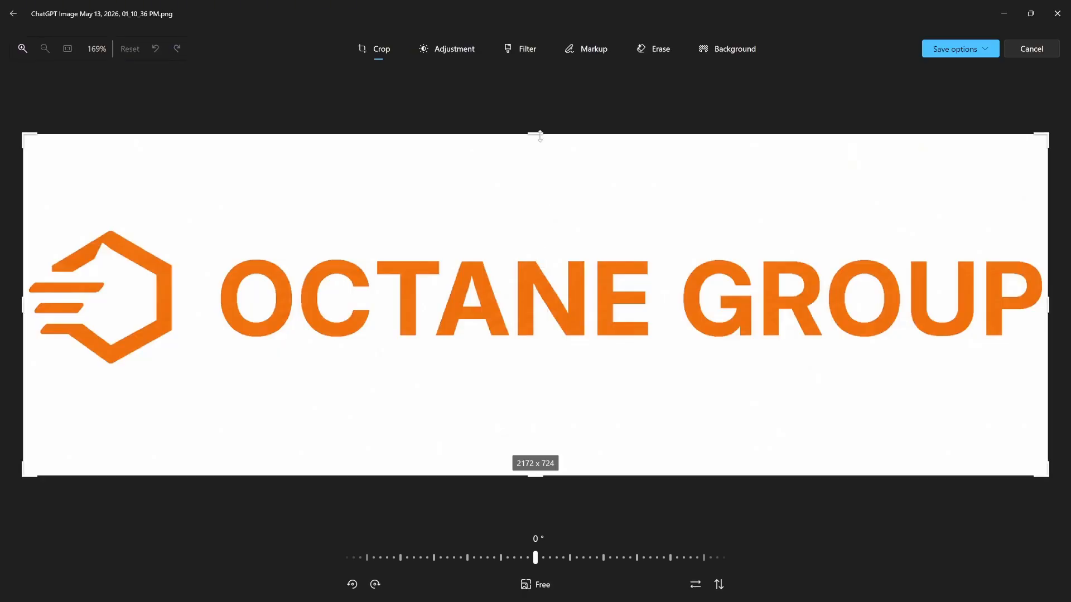
drag(539, 136, 533, 236)
drag(500, 422, 572, 333)
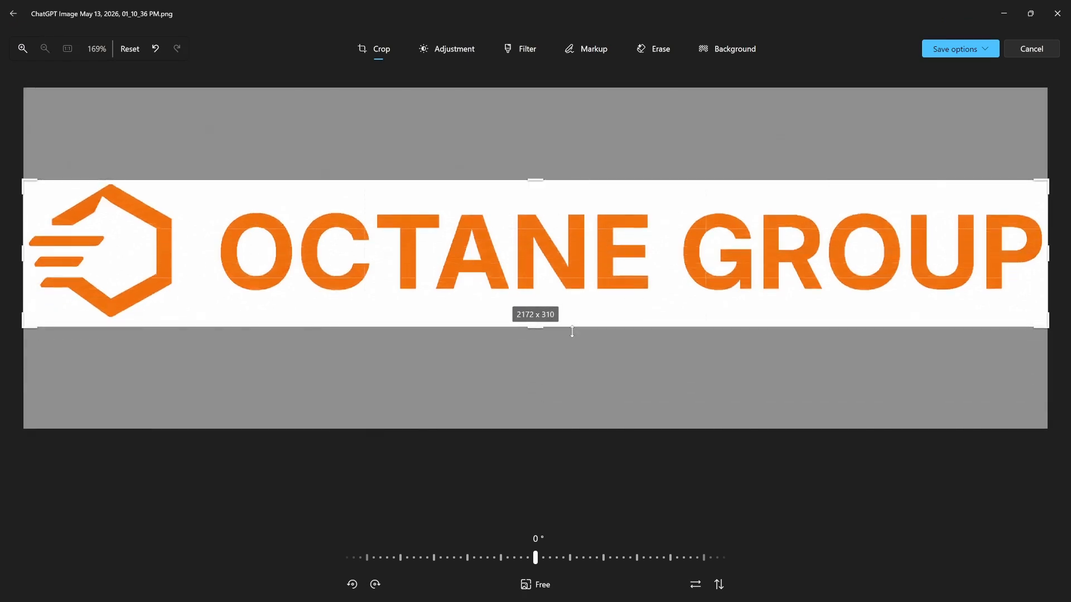
click(986, 52)
click(949, 89)
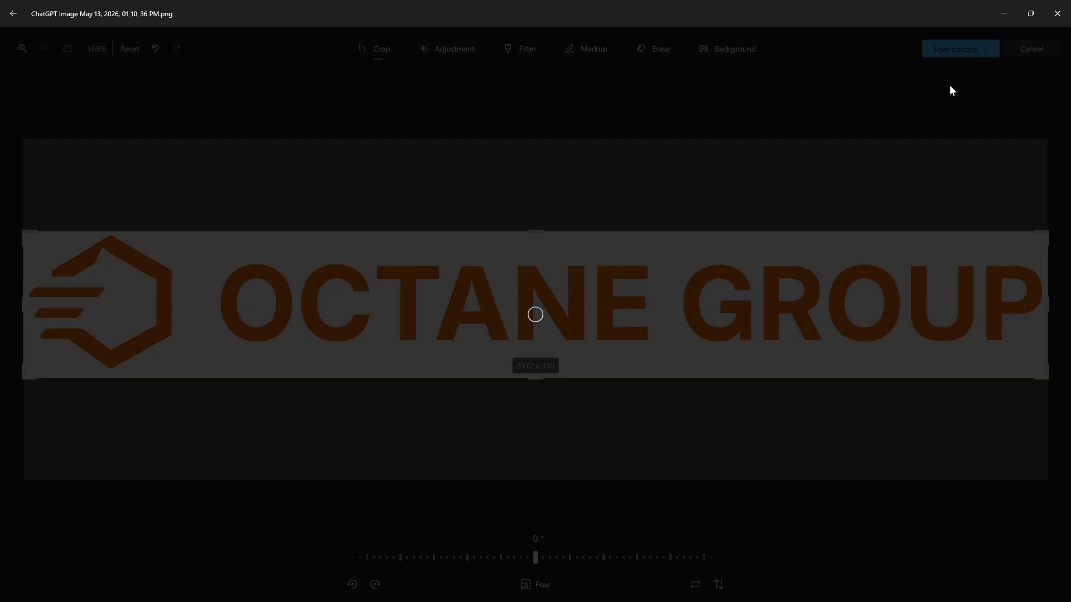
key(alt+F4)
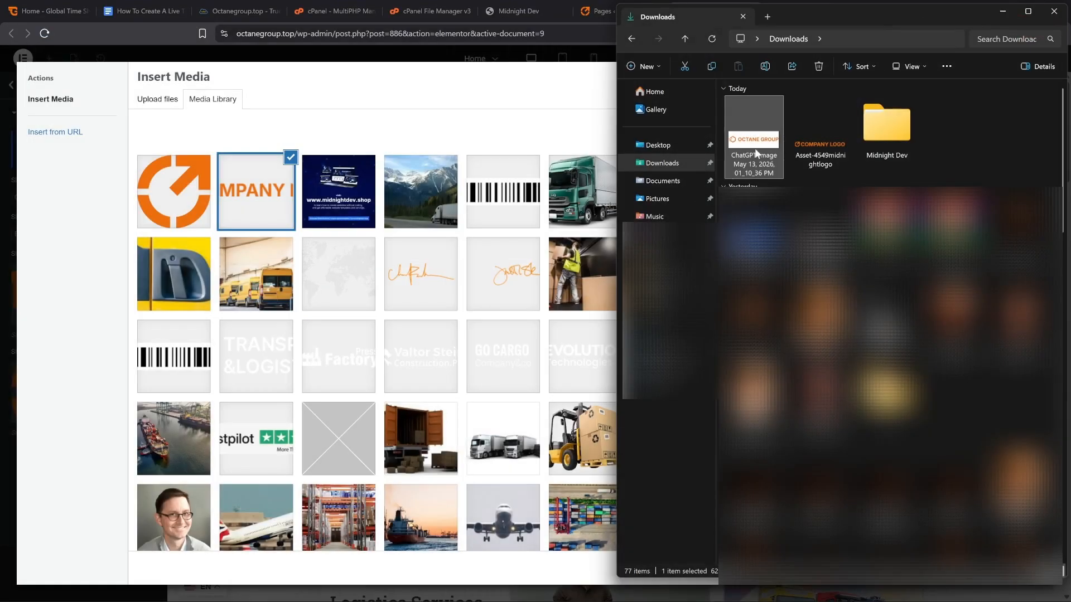
Upload the cropped Octane Group logo from Downloads to the media library and select it as the Site Logo
click(409, 134)
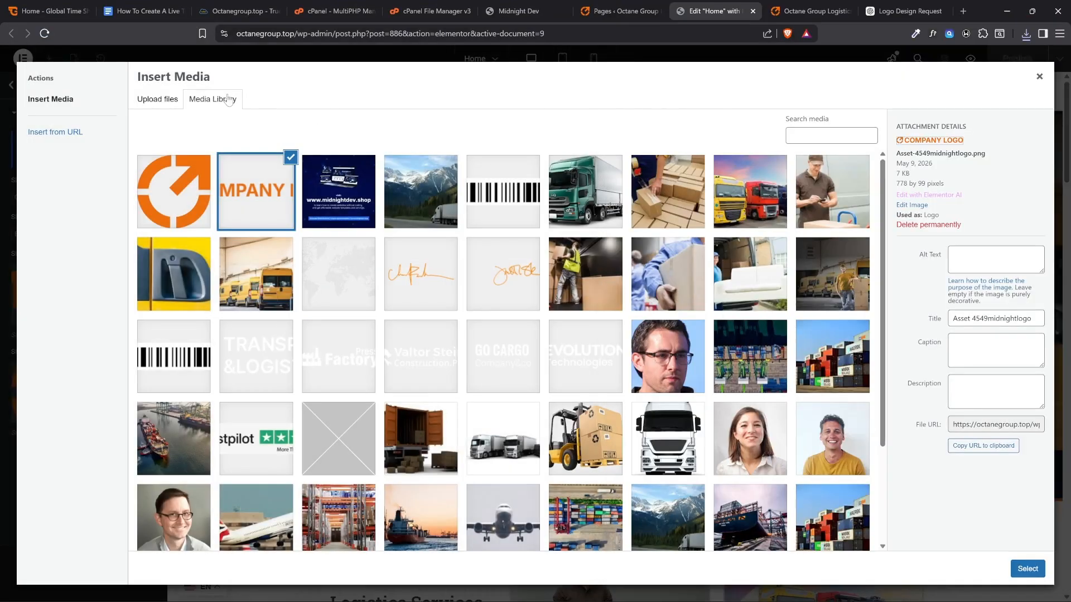
click(1038, 77)
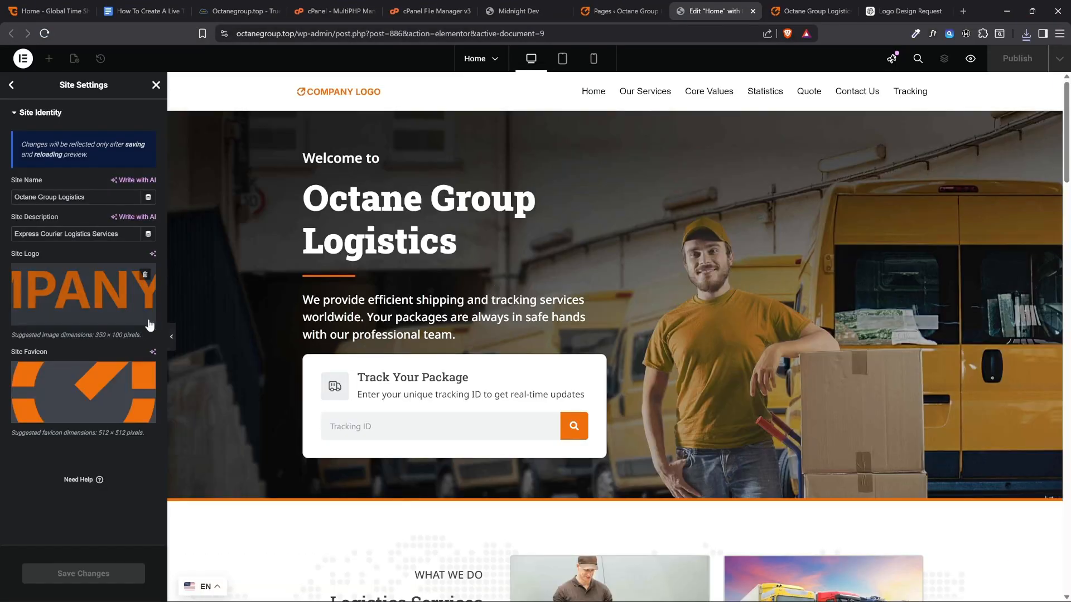
click(49, 288)
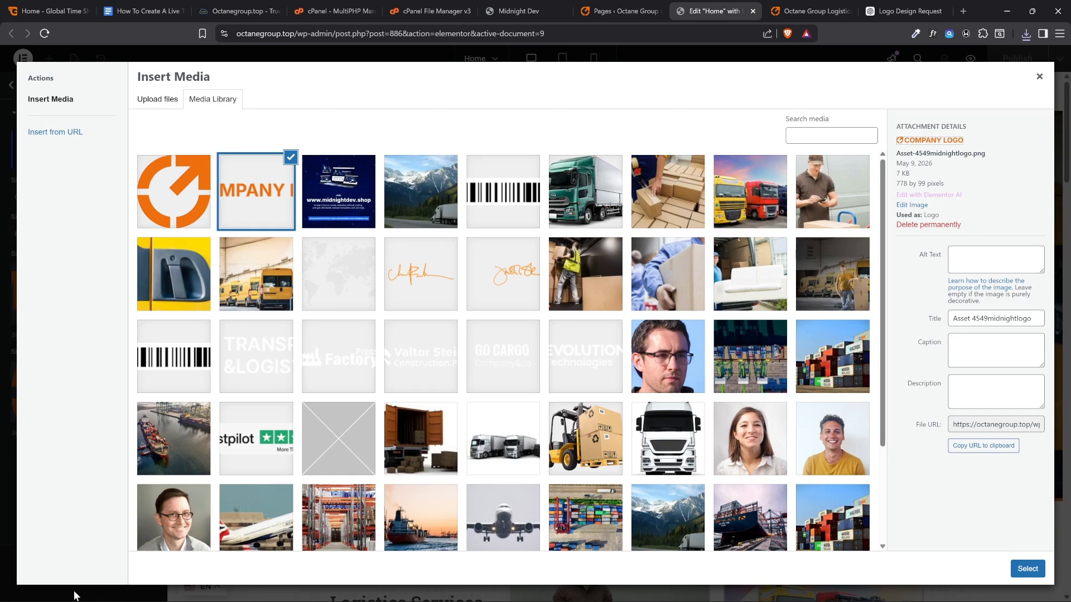
key(alt)
key(alt+Tab)
drag(753, 137, 487, 199)
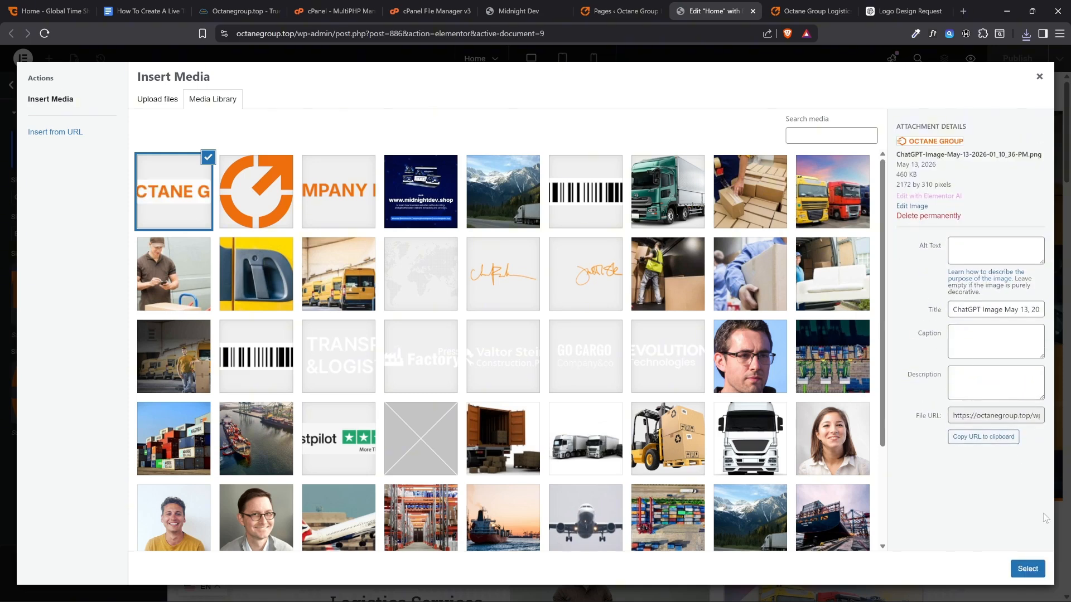
click(1027, 568)
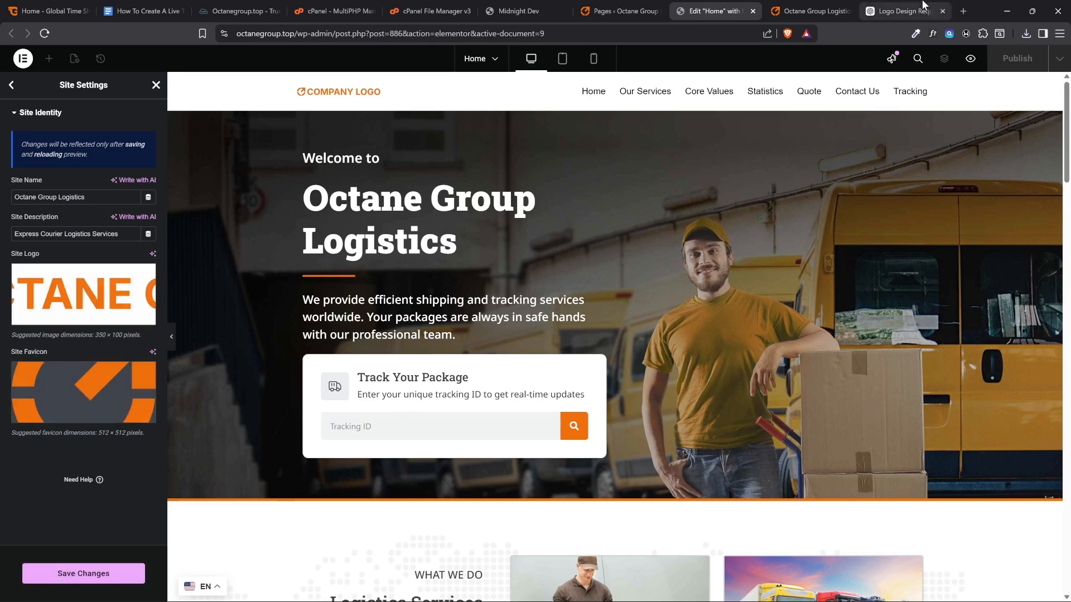
Look at the live homepage and return to the Site Identity settings in the Elementor editor
click(820, 12)
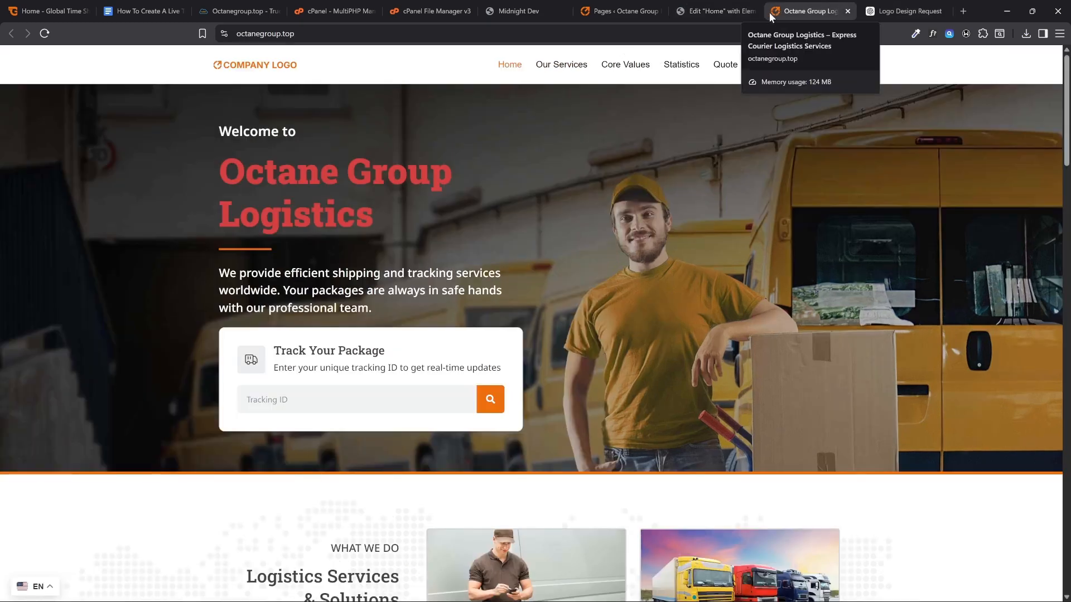
click(717, 11)
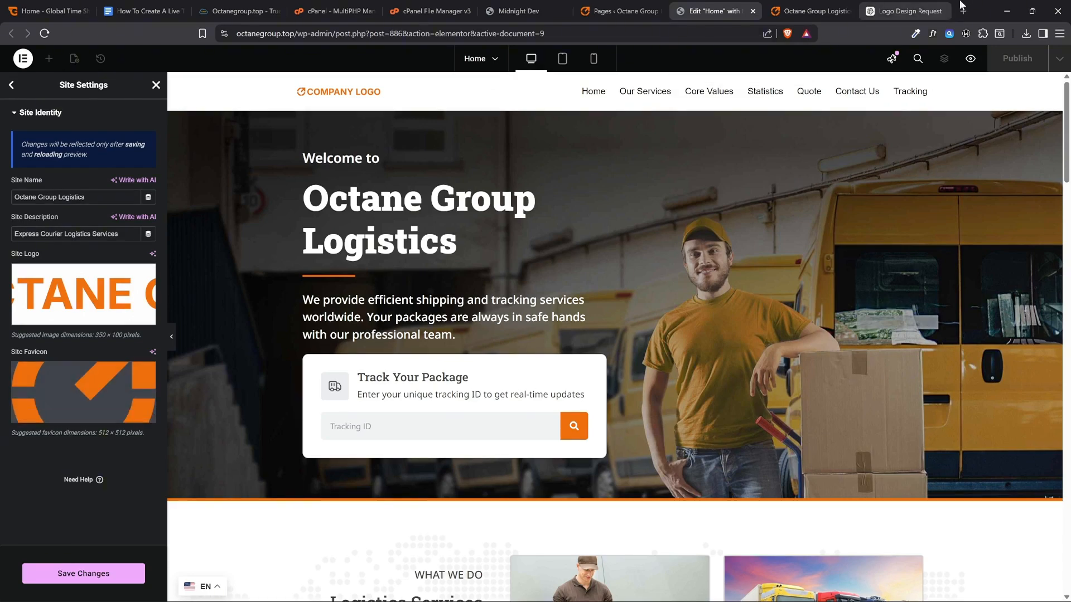
Switch to ChatGPT, request "generate only the icon for Favicon" in the logo chat, and save the generated image to the Downloads folder
click(920, 11)
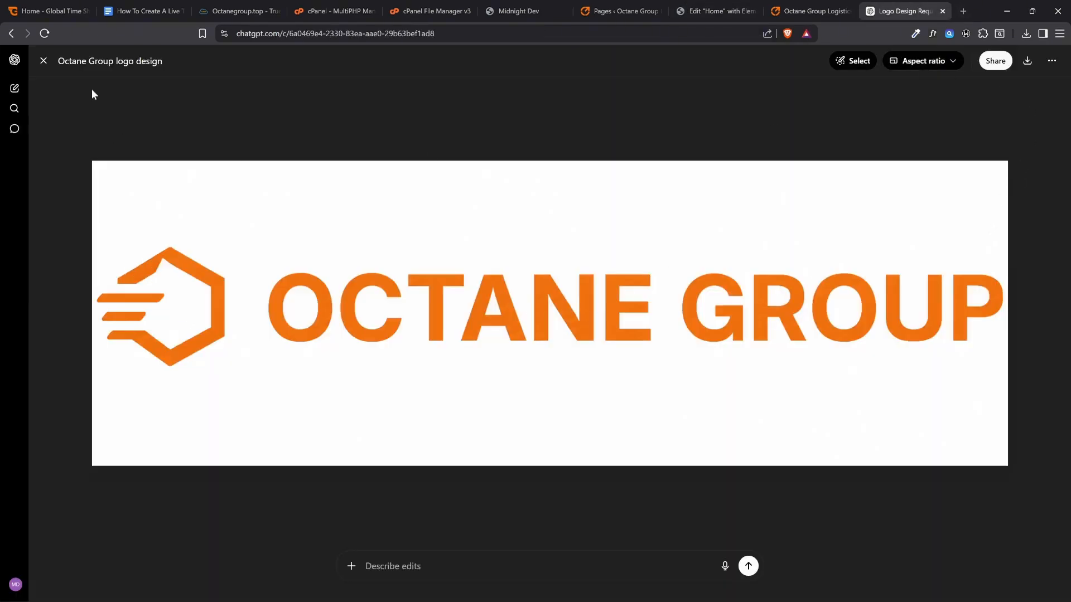
click(43, 61)
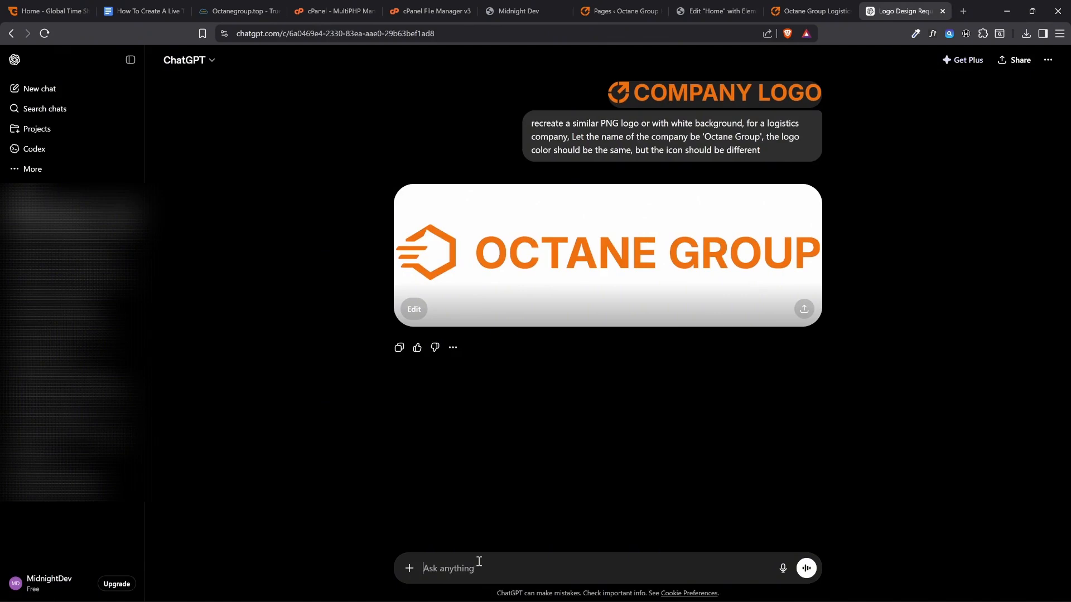
text(generate only the icon for Favicon)
key(Return)
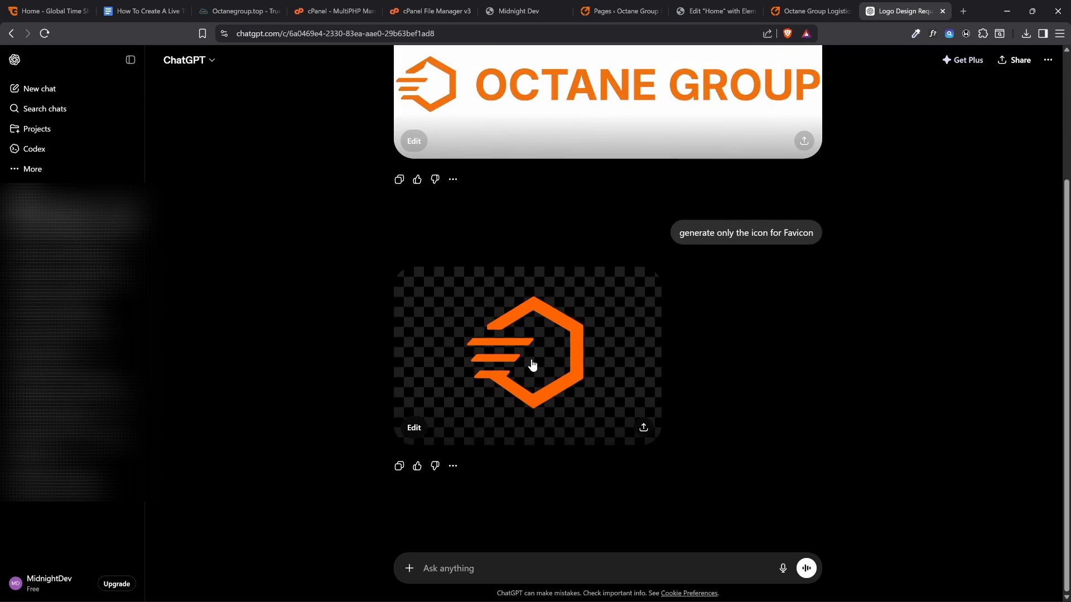
click(549, 367)
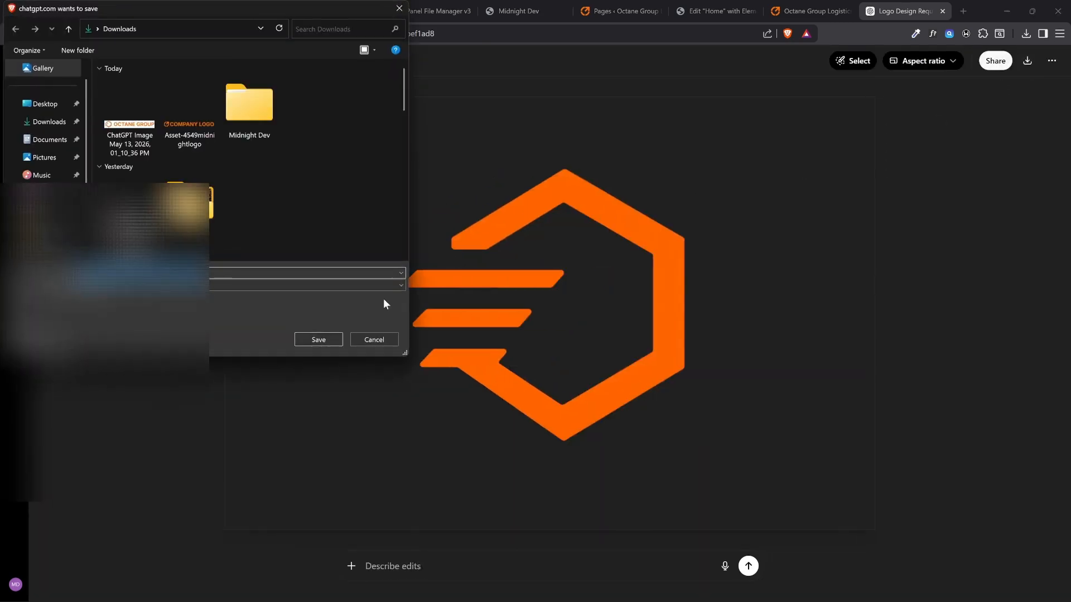
click(334, 343)
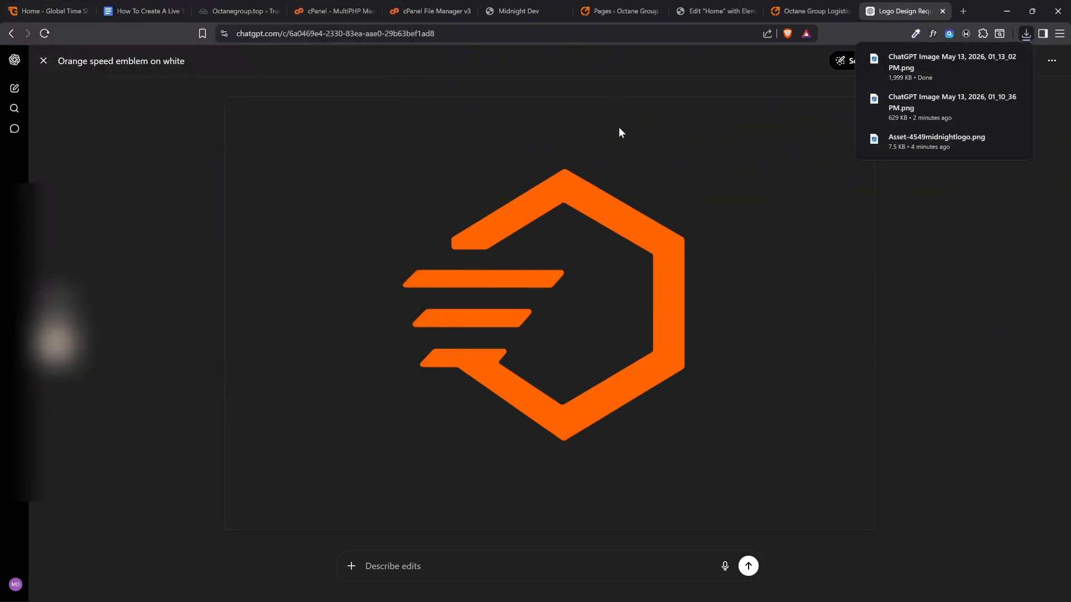
Open the new icon image from Downloads in the image viewer and crop the empty space on all four sides to 686 x 657
click(95, 592)
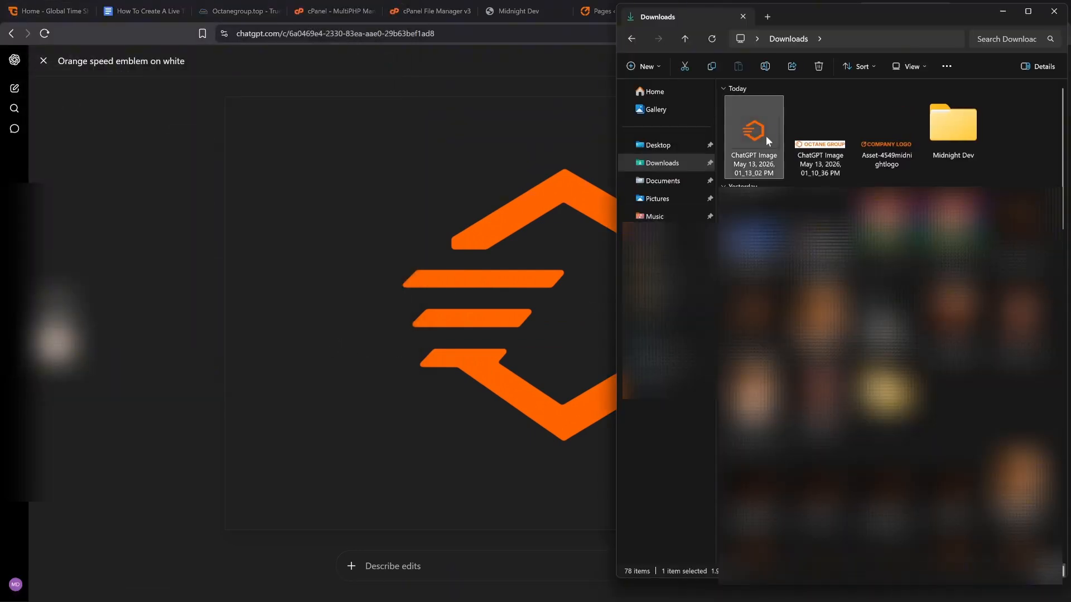
double_click(765, 136)
click(6, 15)
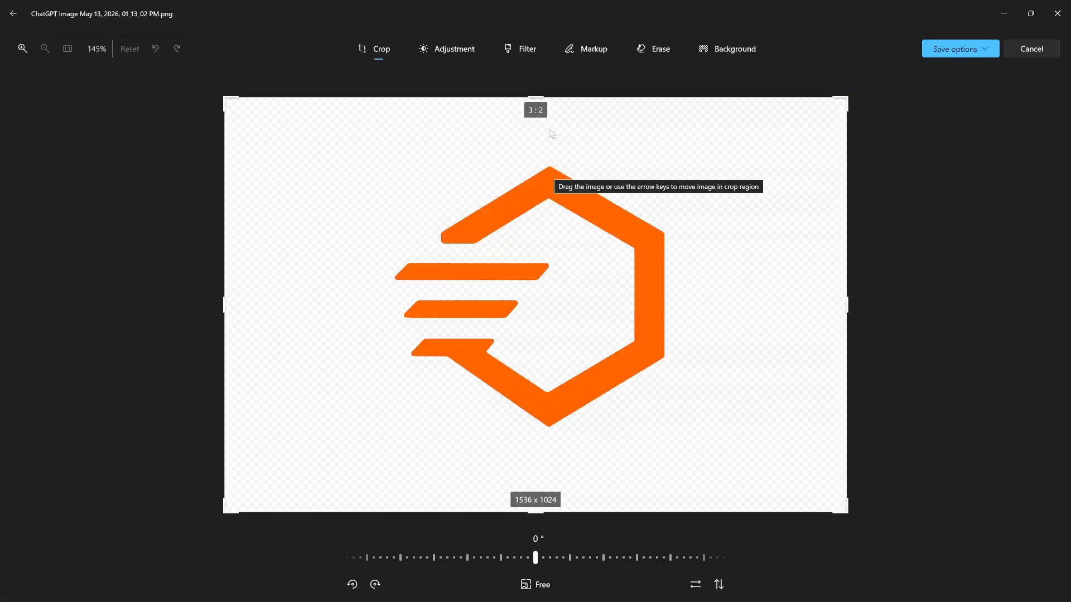
drag(543, 97, 543, 164)
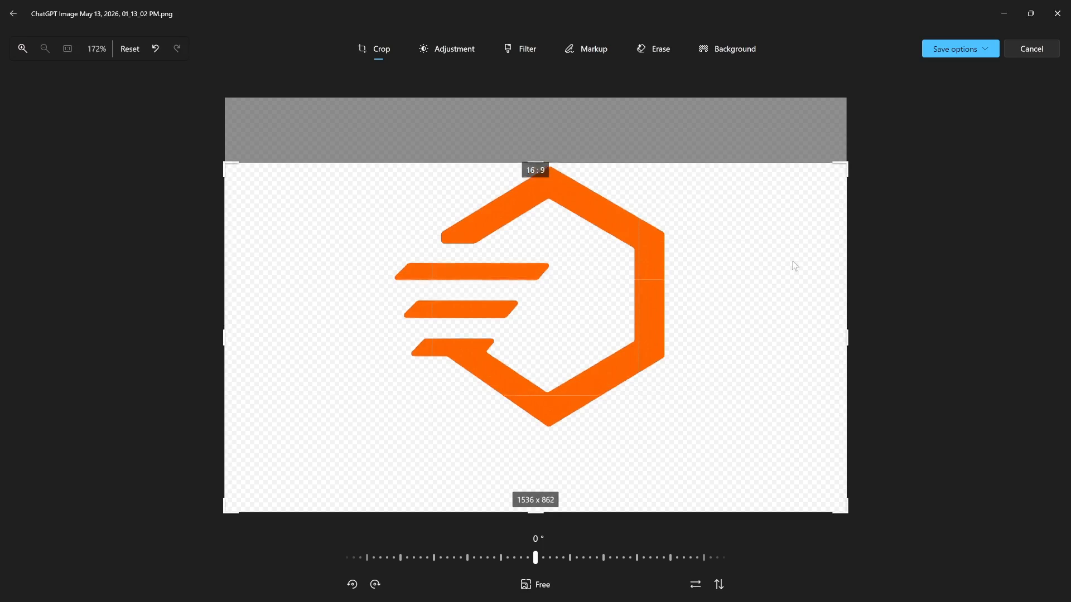
drag(902, 320, 695, 315)
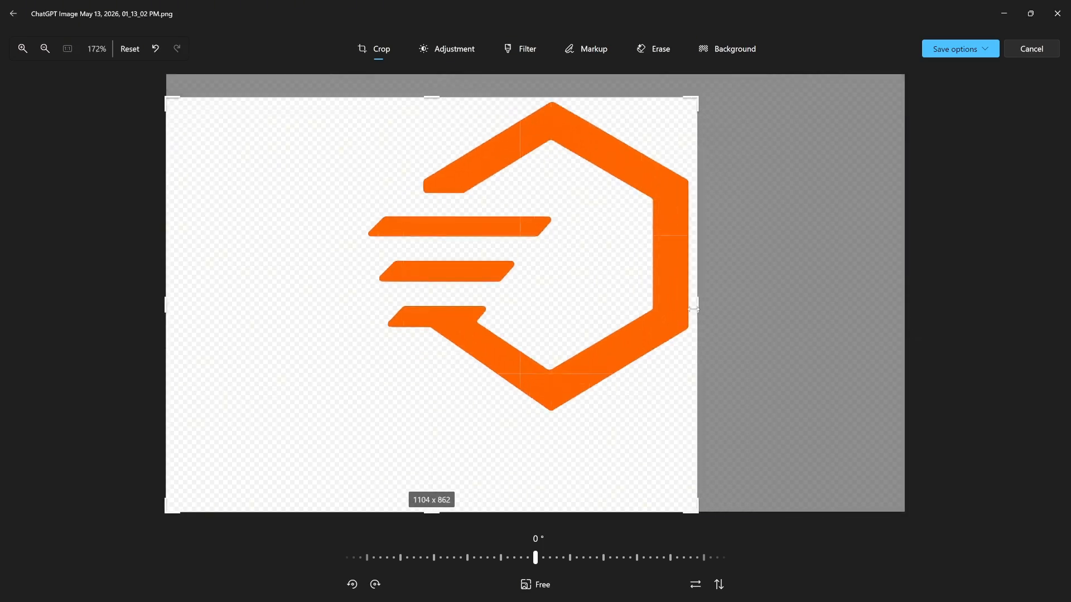
drag(265, 313, 472, 316)
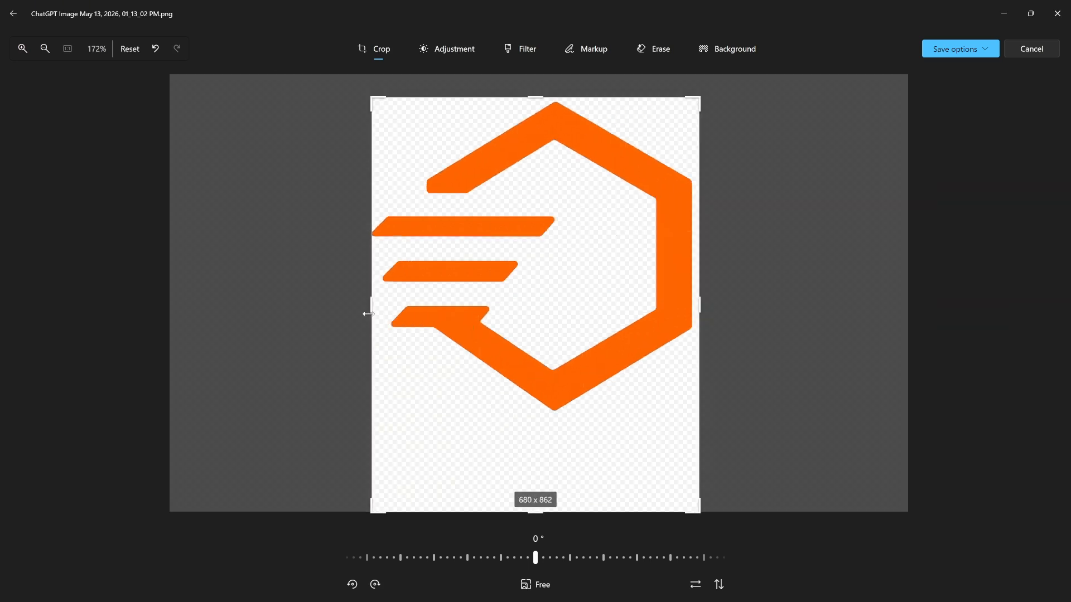
drag(367, 314, 366, 312)
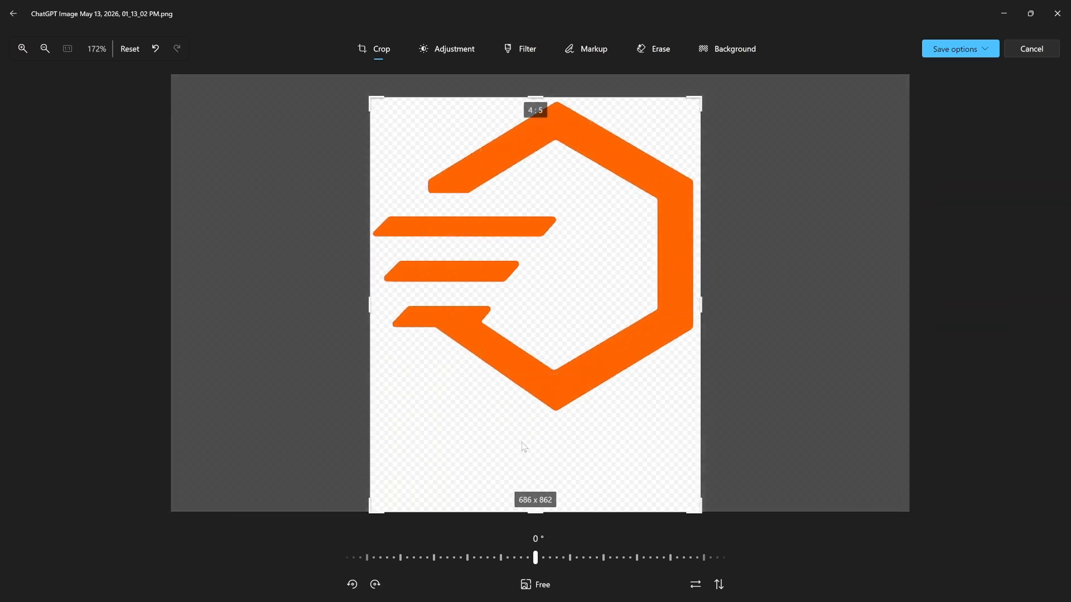
drag(535, 512, 538, 409)
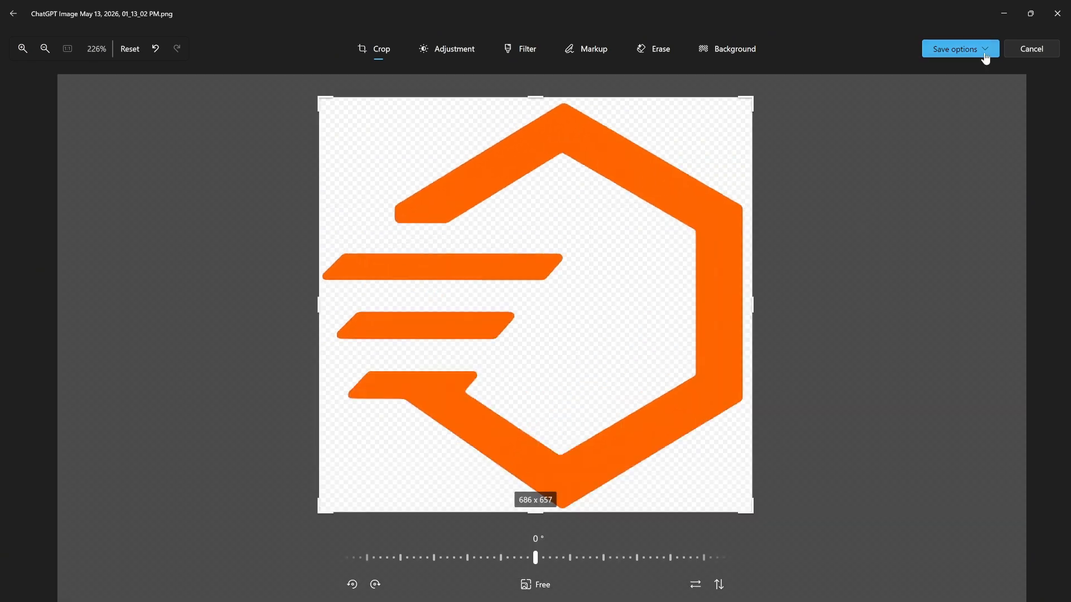
Save the cropped icon over the original image, then close the image viewer and the Downloads window
click(985, 59)
click(958, 87)
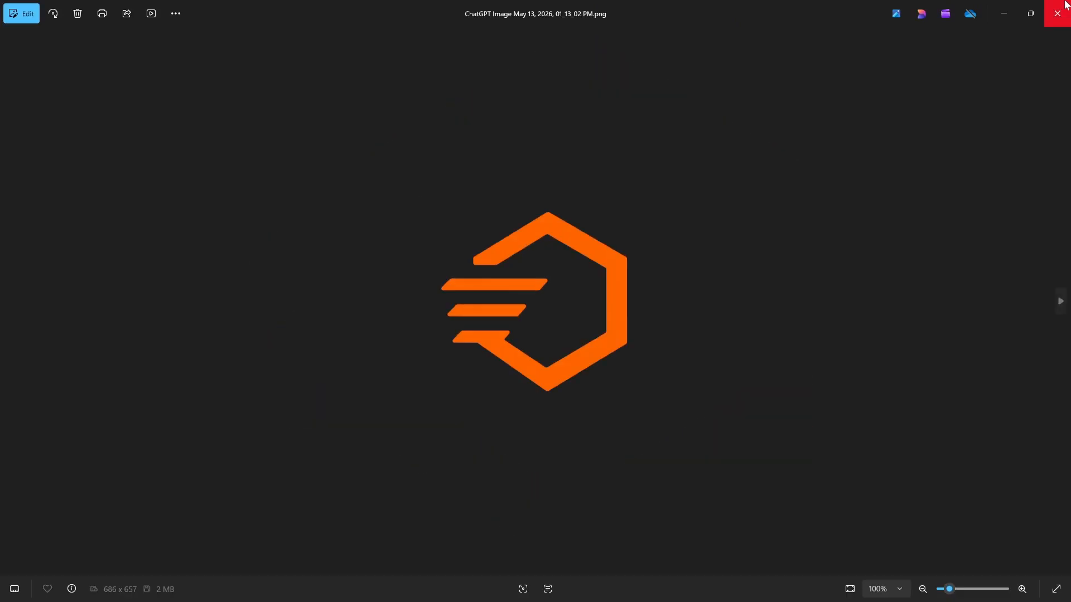
click(1065, 5)
click(534, 152)
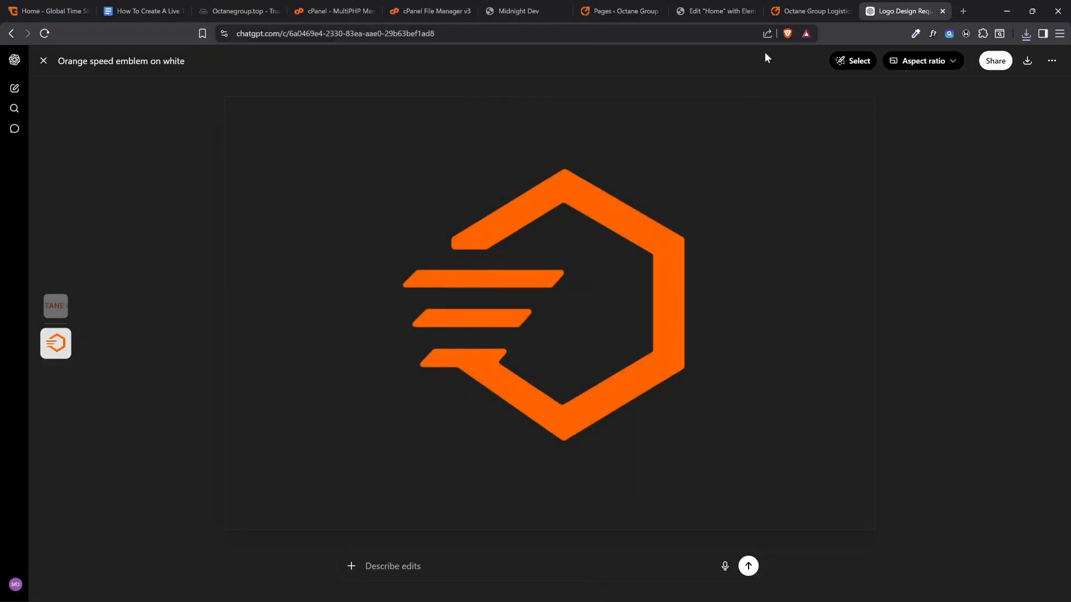
Return to Elementor, upload the cropped icon from Downloads, select it as the Site Favicon, and save the Site Identity changes
click(713, 12)
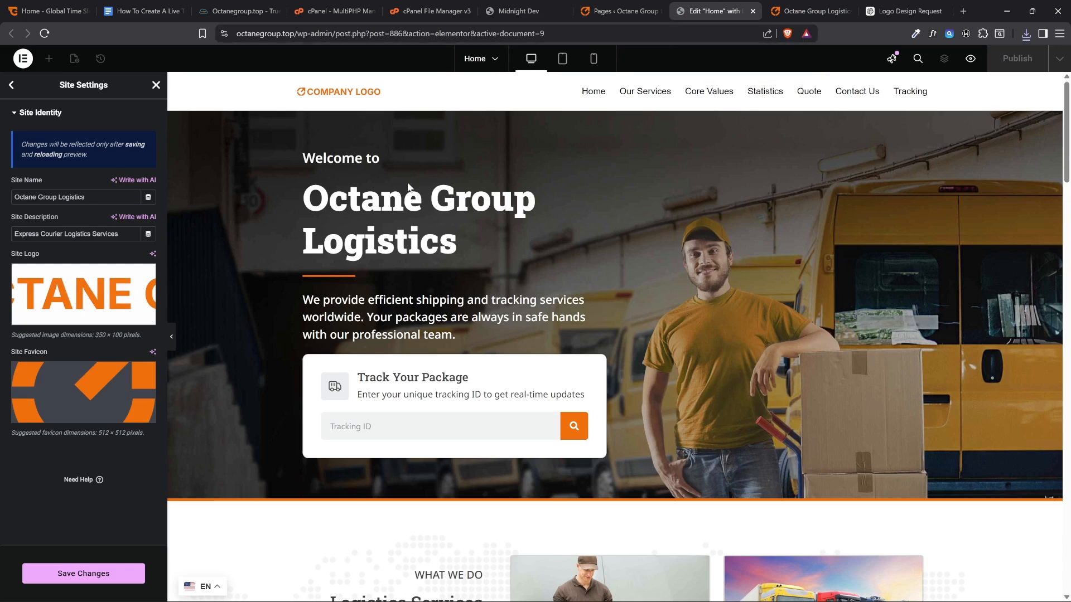
click(82, 409)
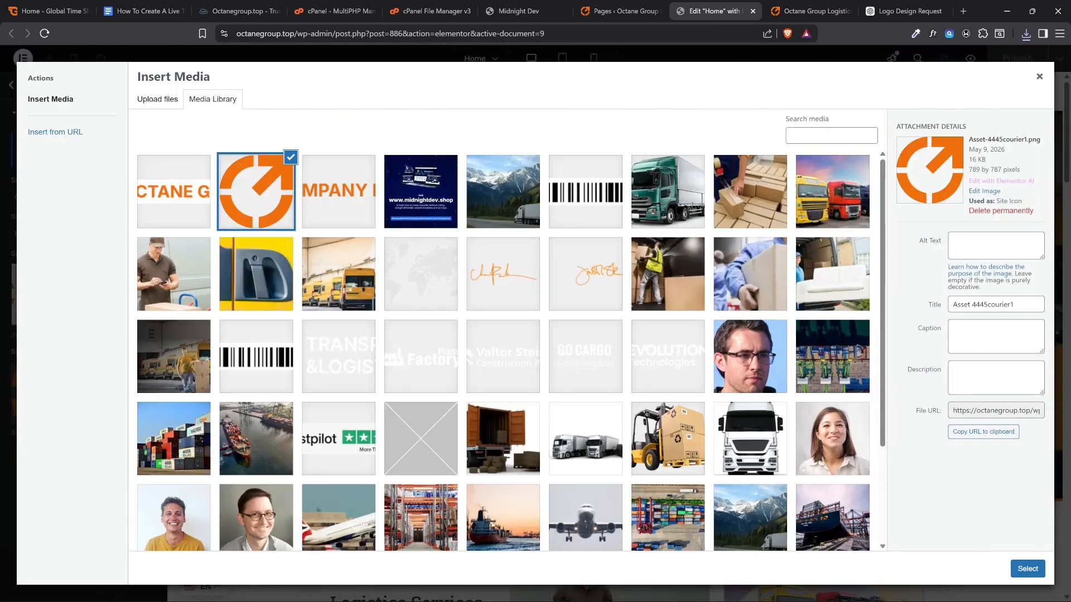
key(alt+Tab)
drag(754, 134, 390, 296)
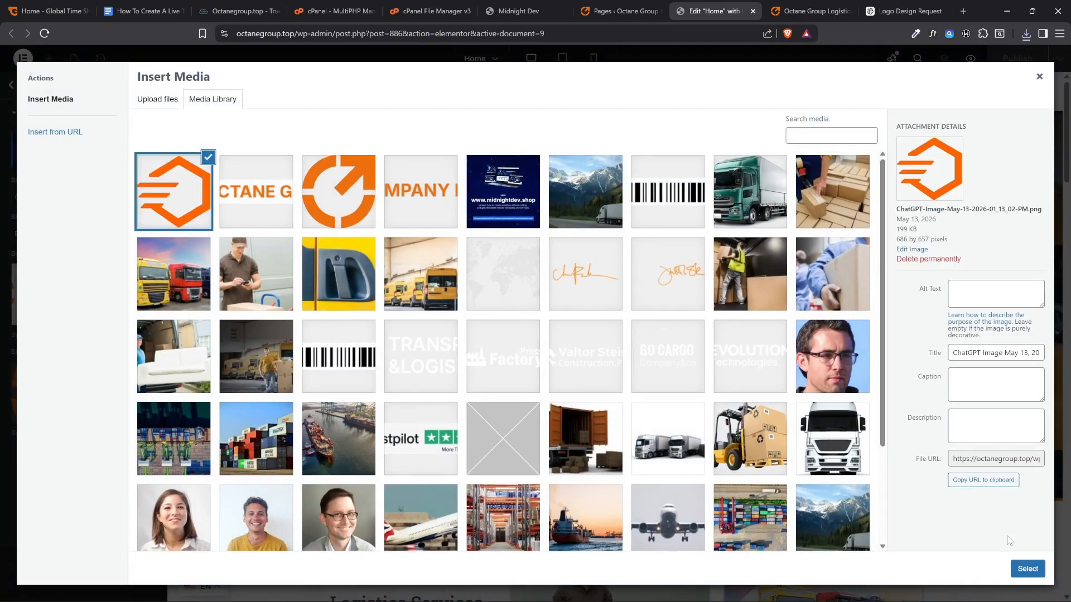
click(1020, 572)
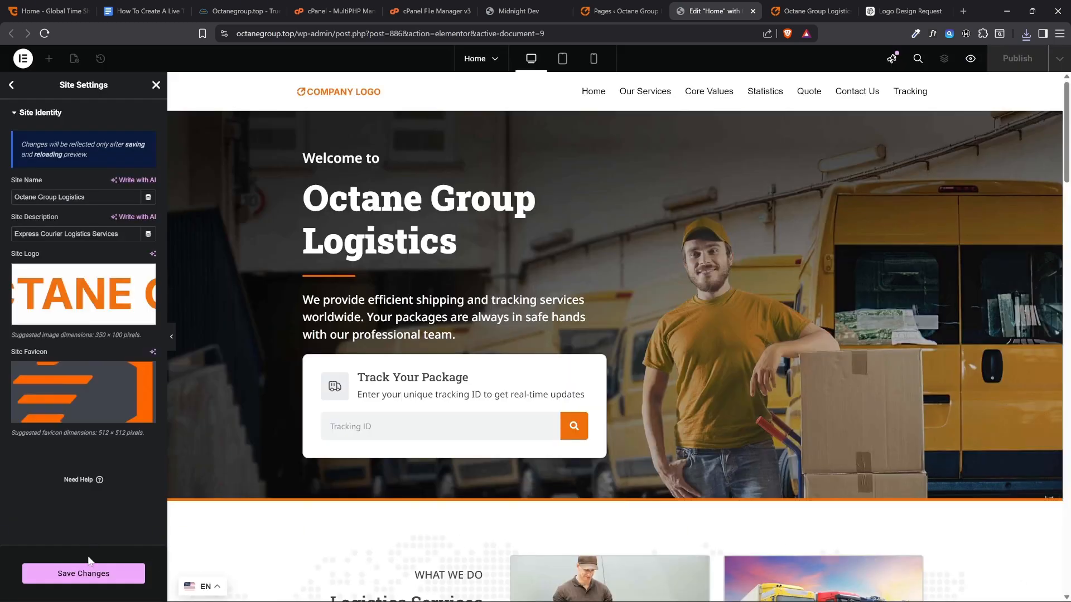
click(71, 577)
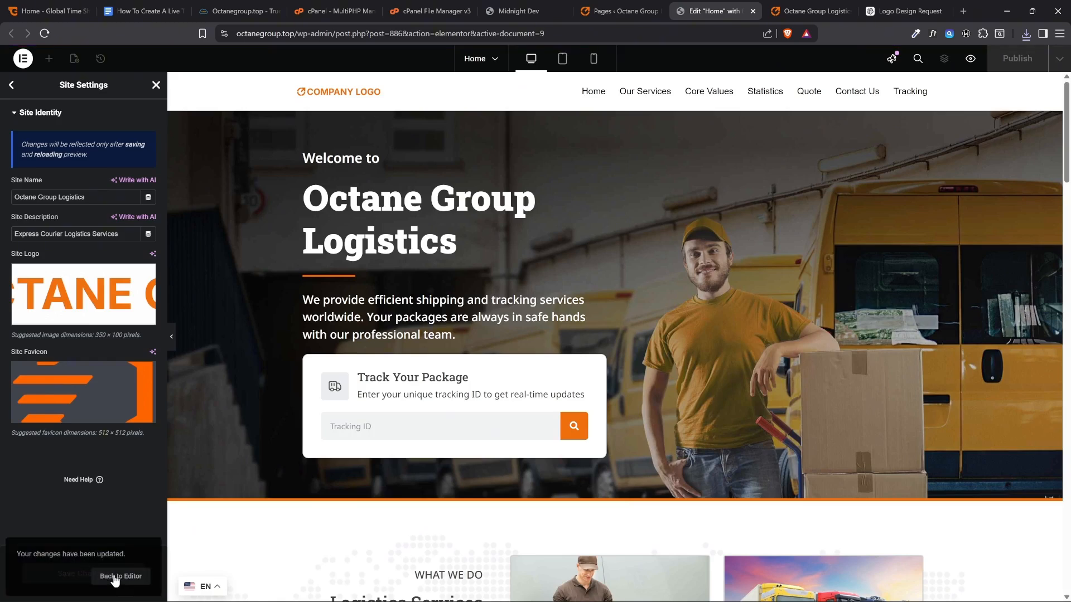
Go back to the page editor, open the Main Header for editing, and select its Site Logo widget
click(114, 578)
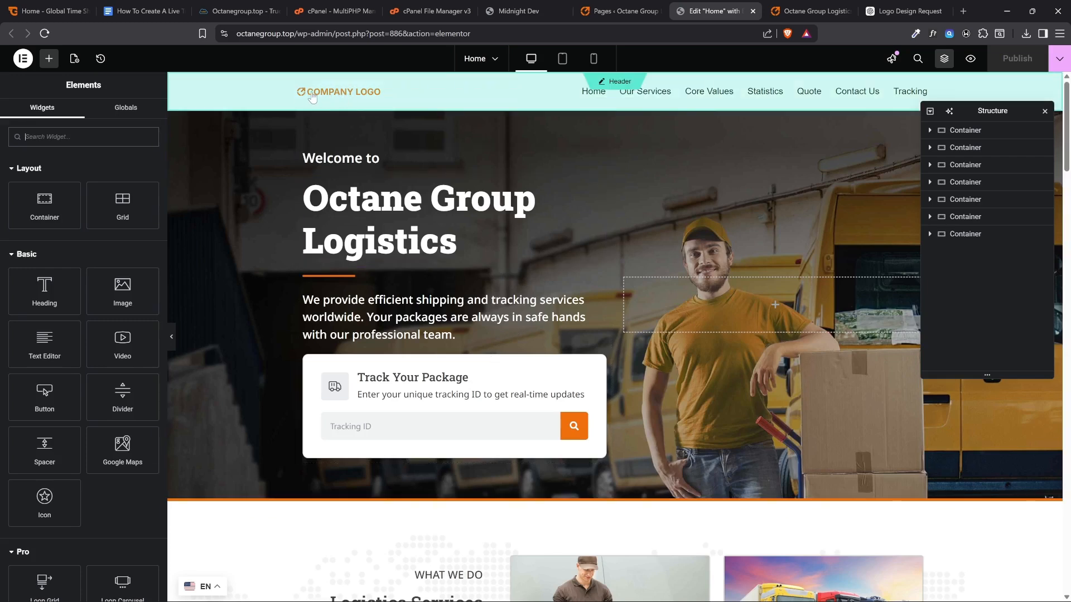
click(398, 96)
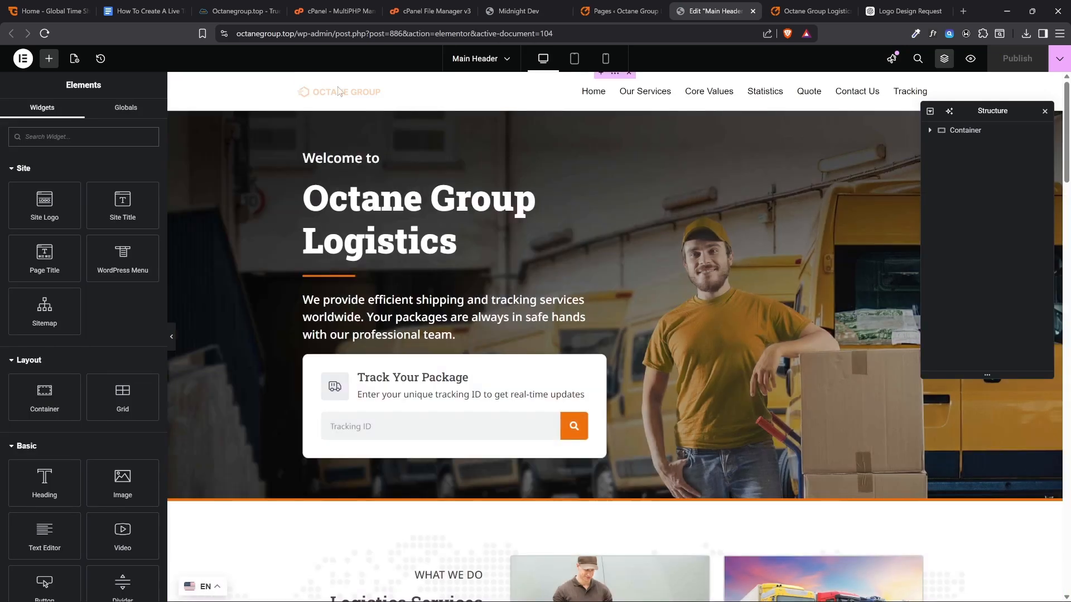
click(433, 94)
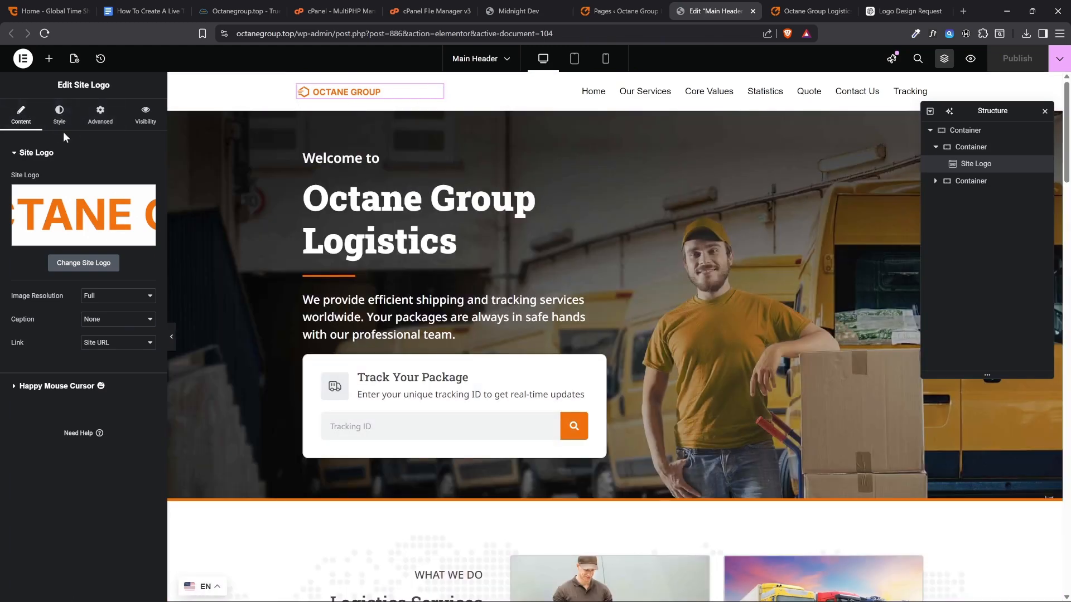
Try a desktop width of 204 px for the header's site logo, stepping it back down to 150 px
click(60, 116)
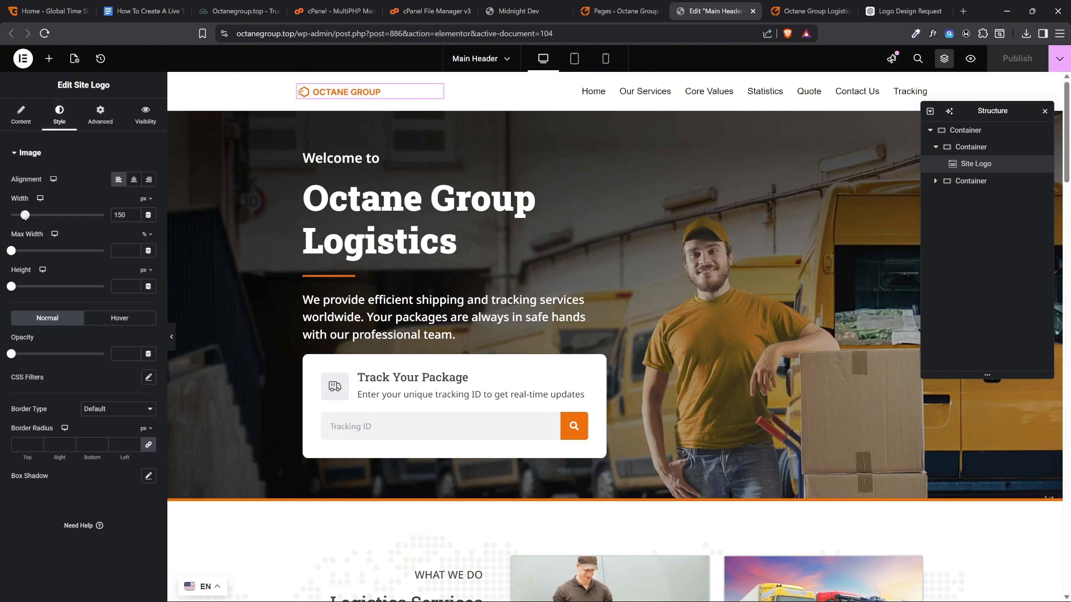
drag(24, 217, 30, 220)
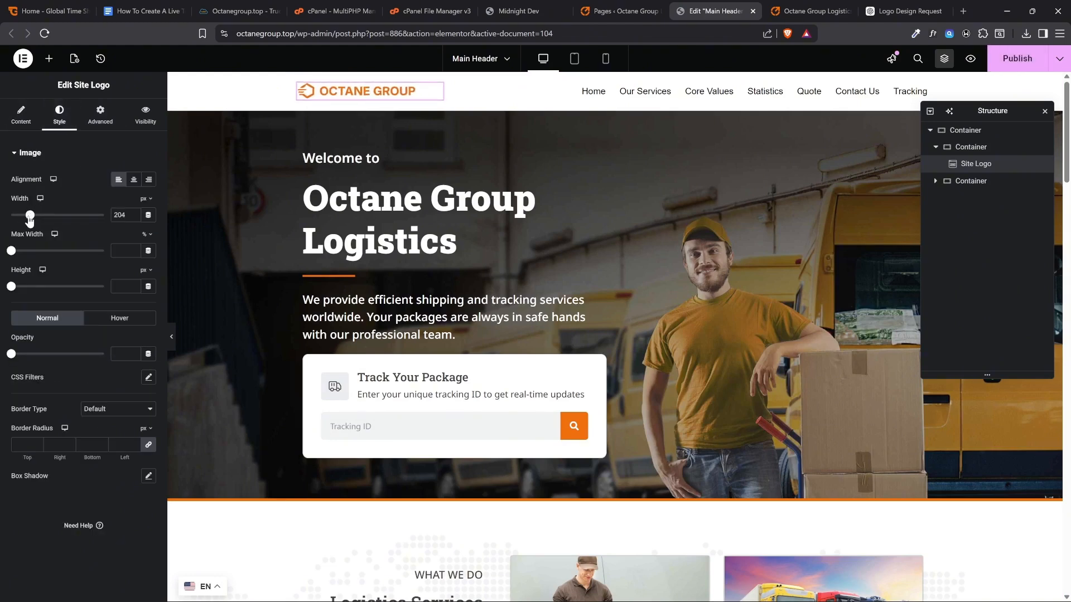
click(133, 217)
click(134, 217)
click(134, 218)
click(134, 218)
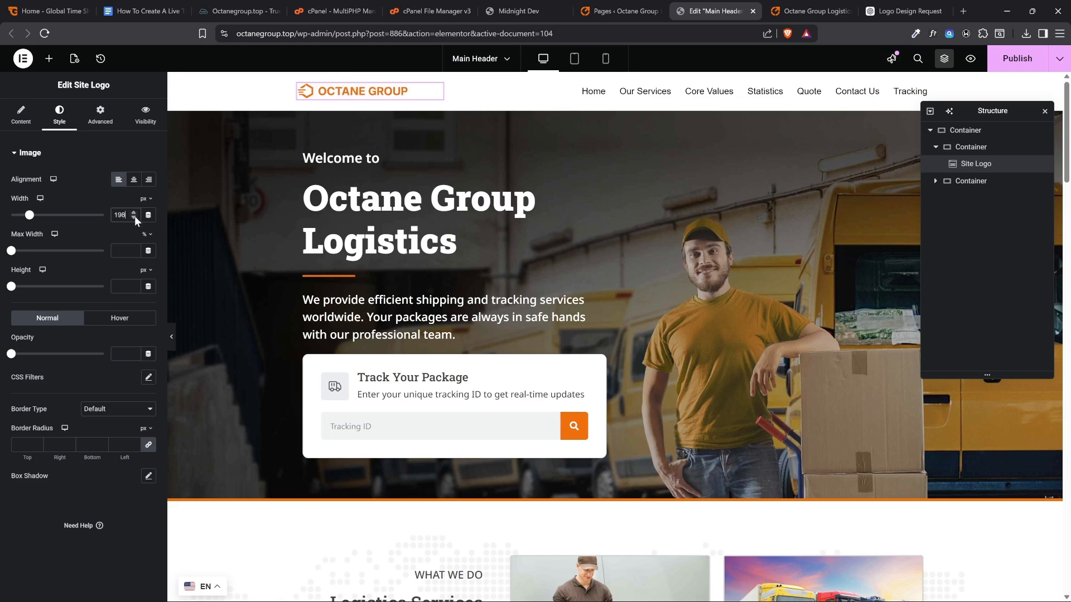
click(135, 216)
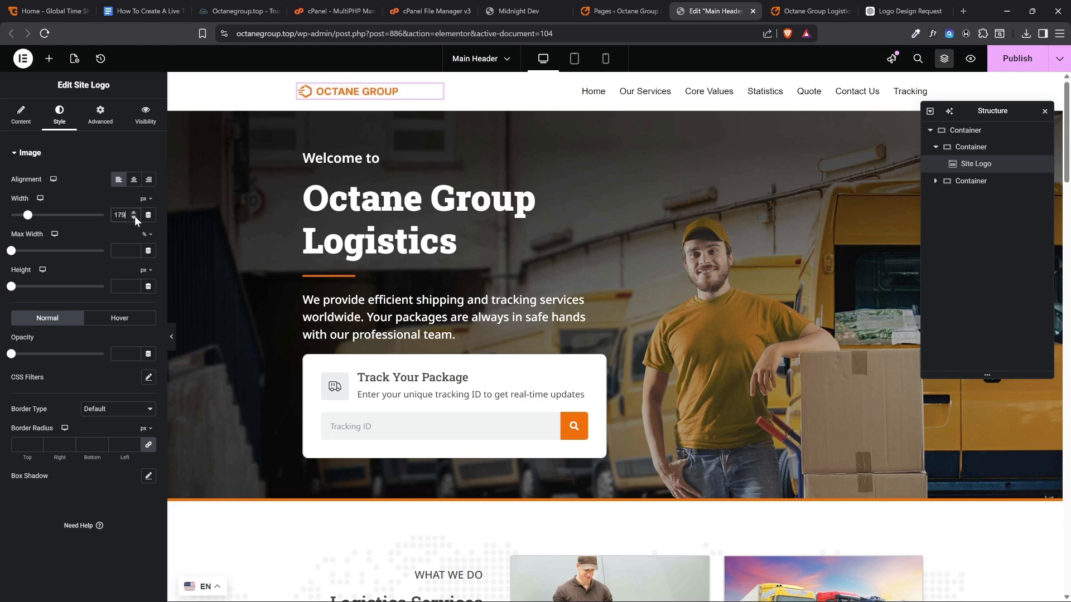
click(134, 217)
click(134, 218)
click(134, 218)
click(134, 217)
click(133, 217)
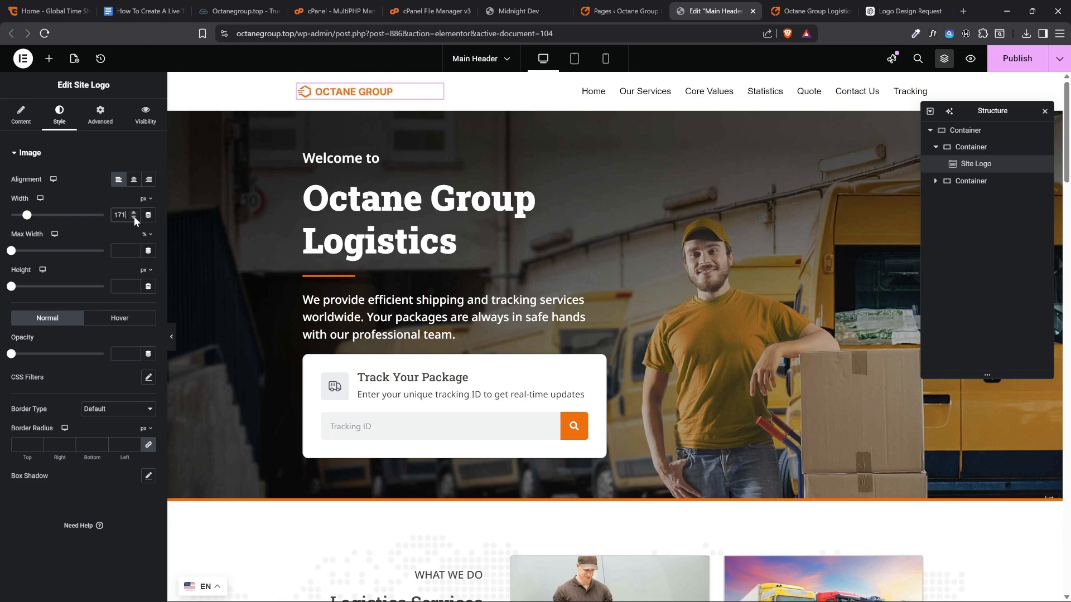
click(133, 218)
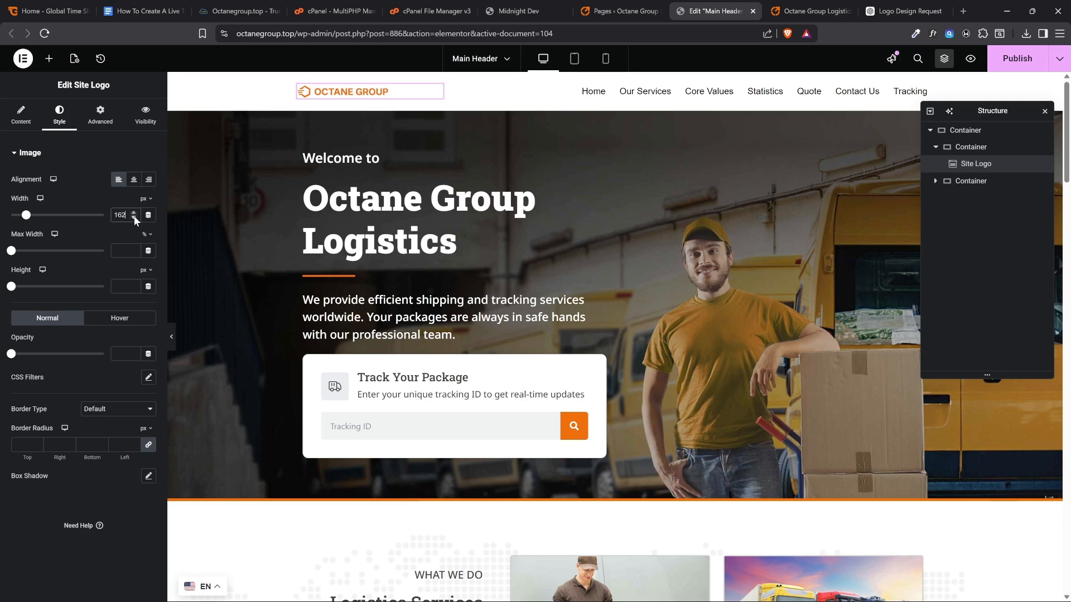
click(134, 218)
click(134, 217)
click(134, 218)
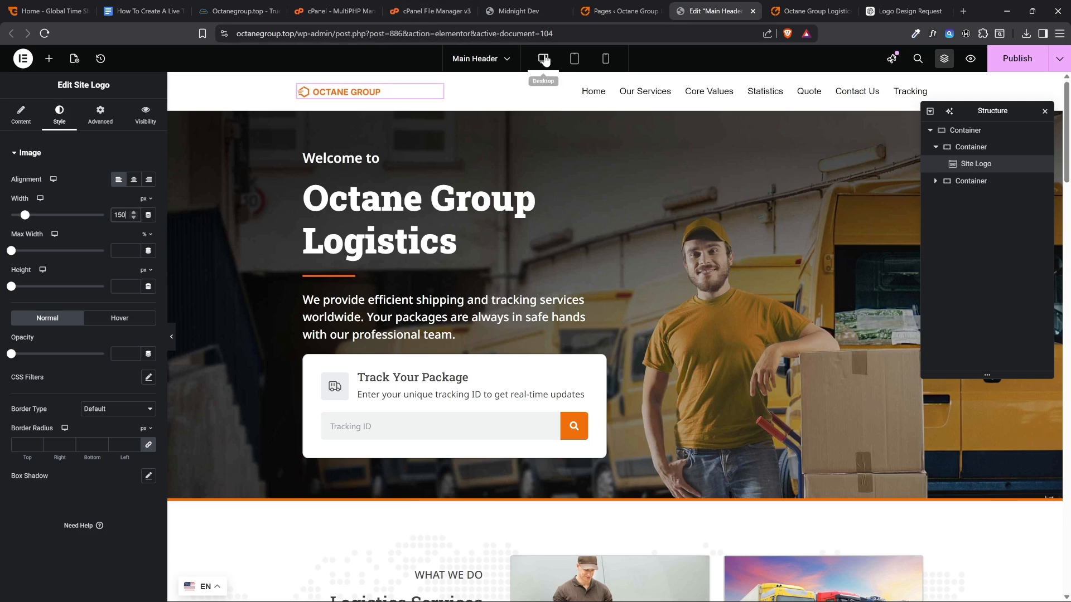
Try a wider site logo in the mobile view, set its width back to 150 px, and return to the desktop view
click(604, 59)
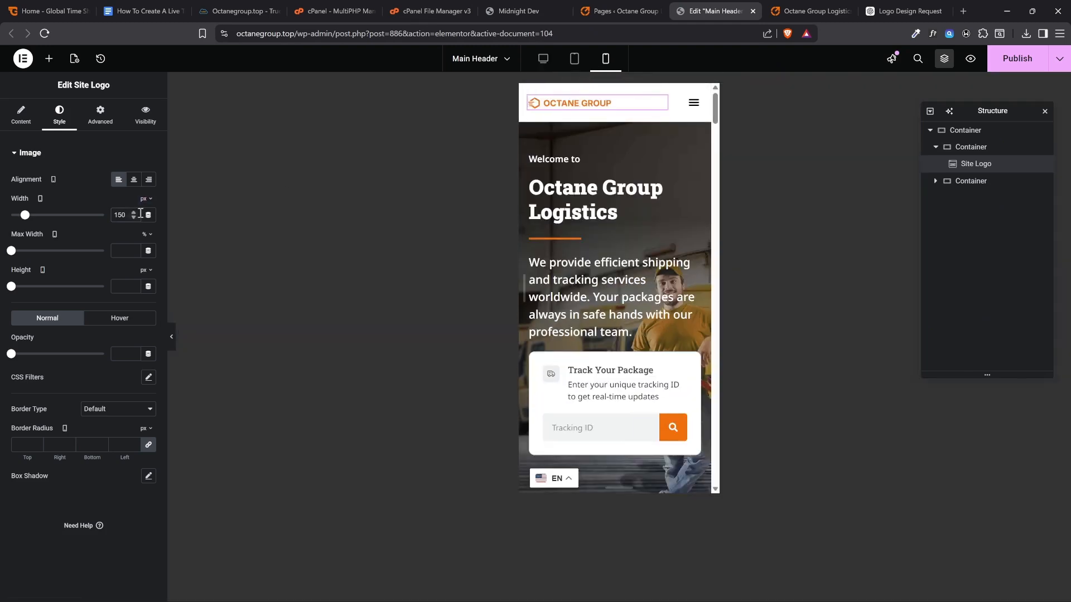
drag(24, 218, 26, 217)
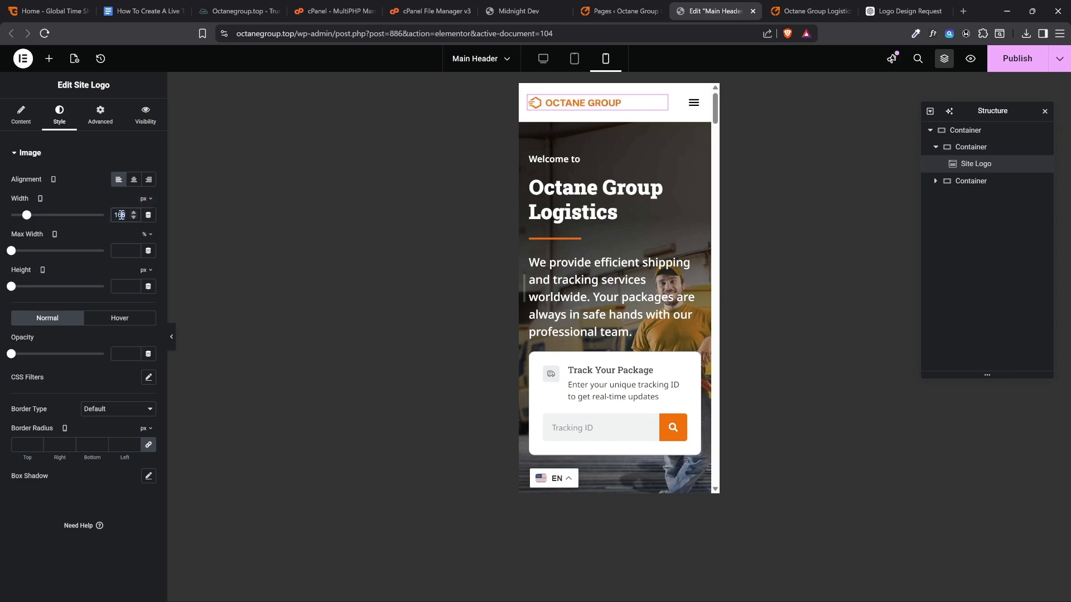
text(50)
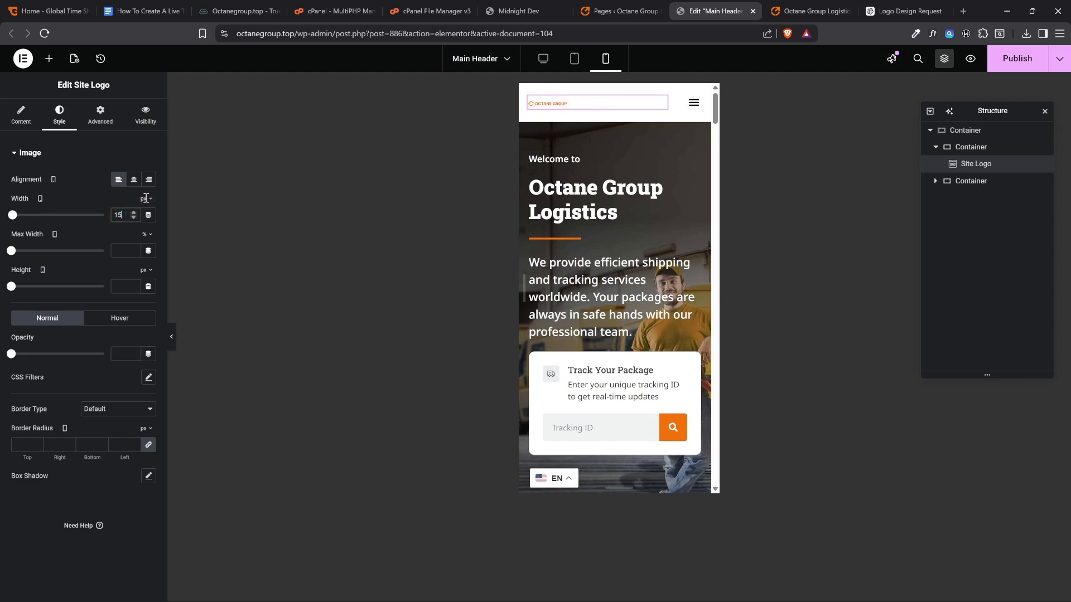
click(536, 61)
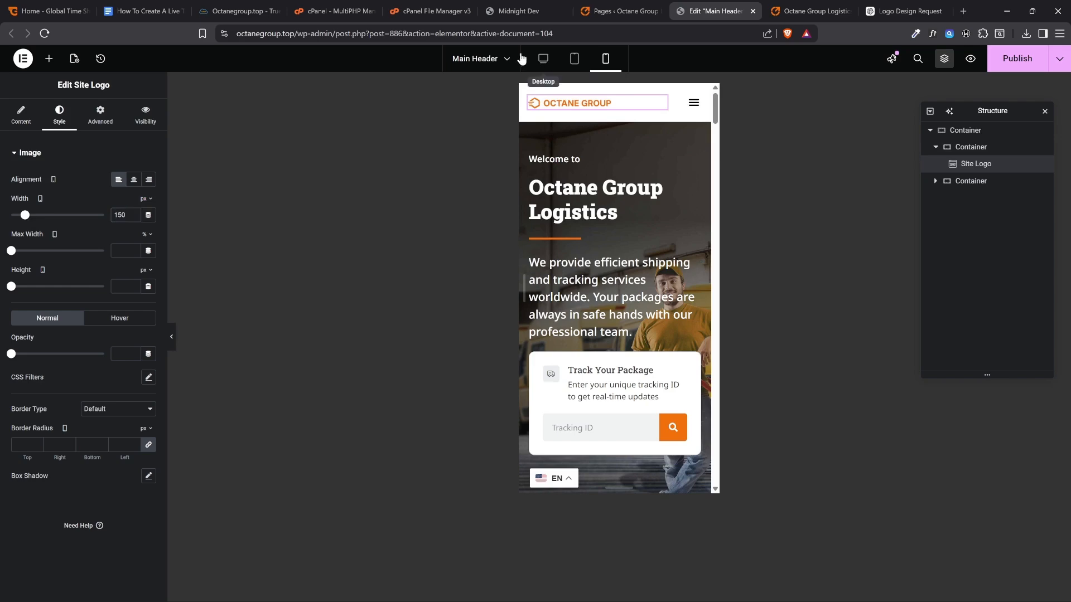
Publish the Main Header and reload the live homepage to check the new logo and favicon
click(1001, 60)
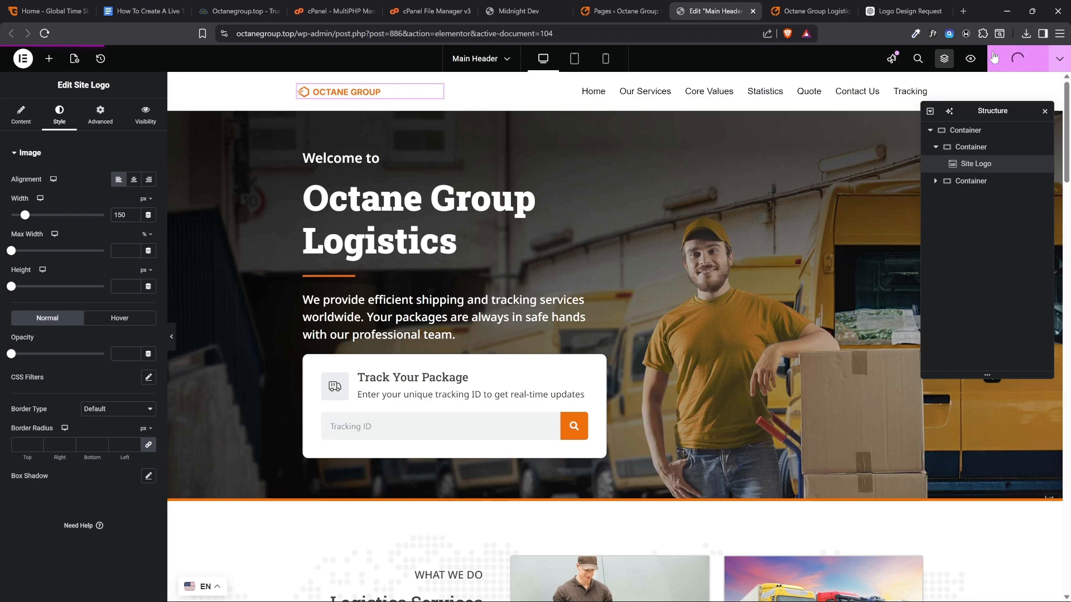
click(810, 11)
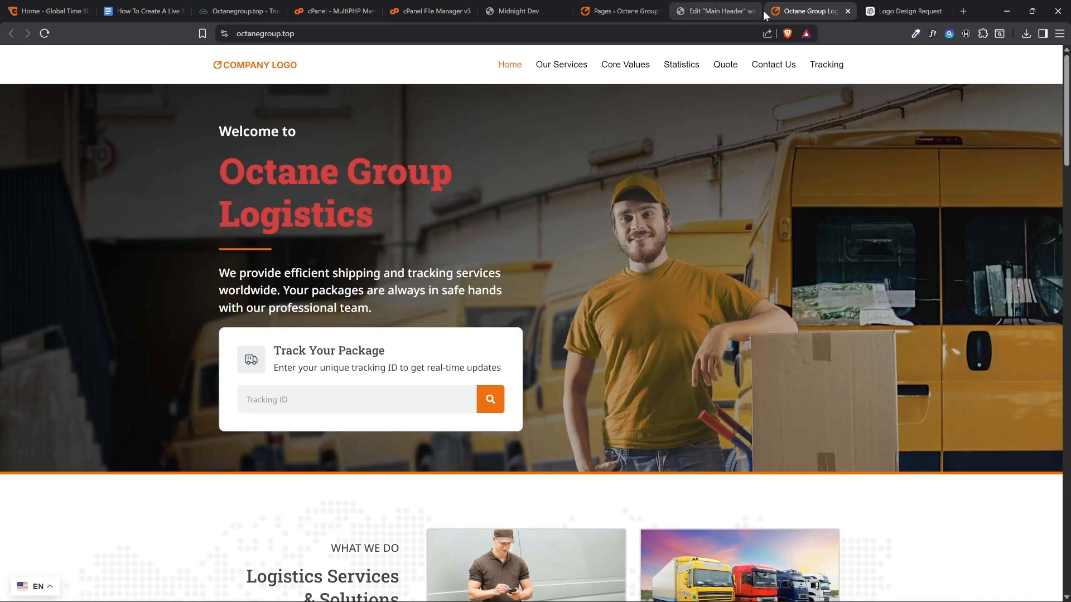
click(45, 34)
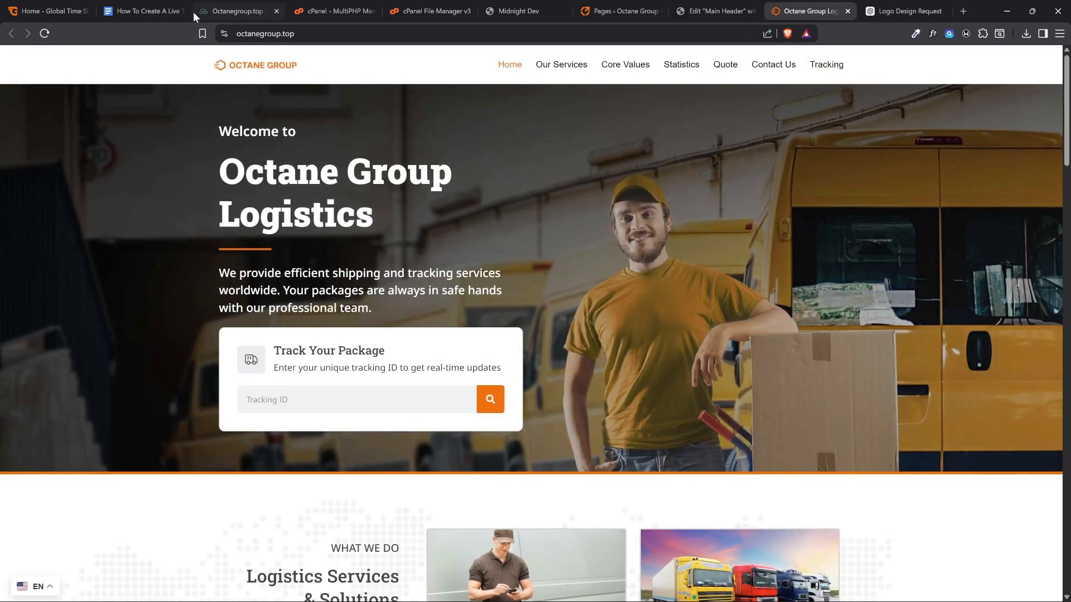
Look over the live homepage's sections with the new branding, from the hero down to the contact area and back
scroll(544, 312, down, 20)
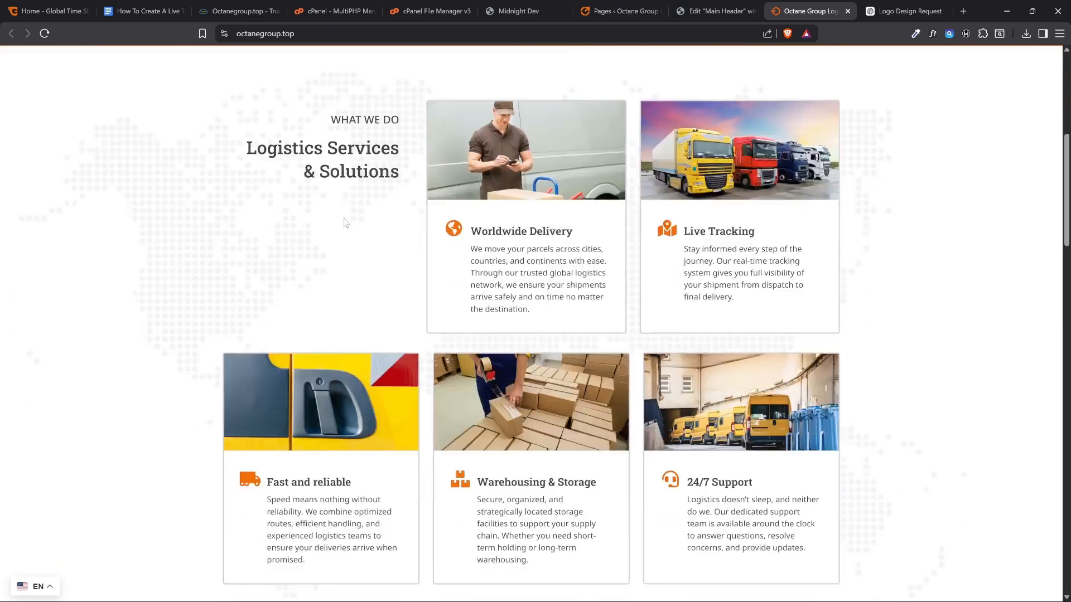
scroll(346, 226, down, 13)
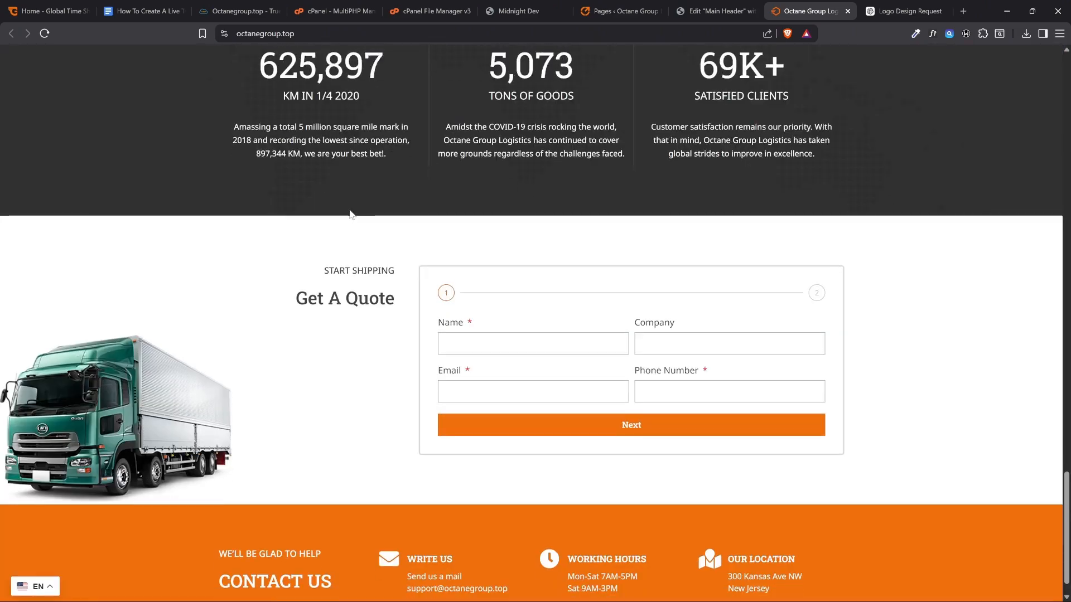
scroll(359, 212, up, 3)
scroll(358, 212, up, 20)
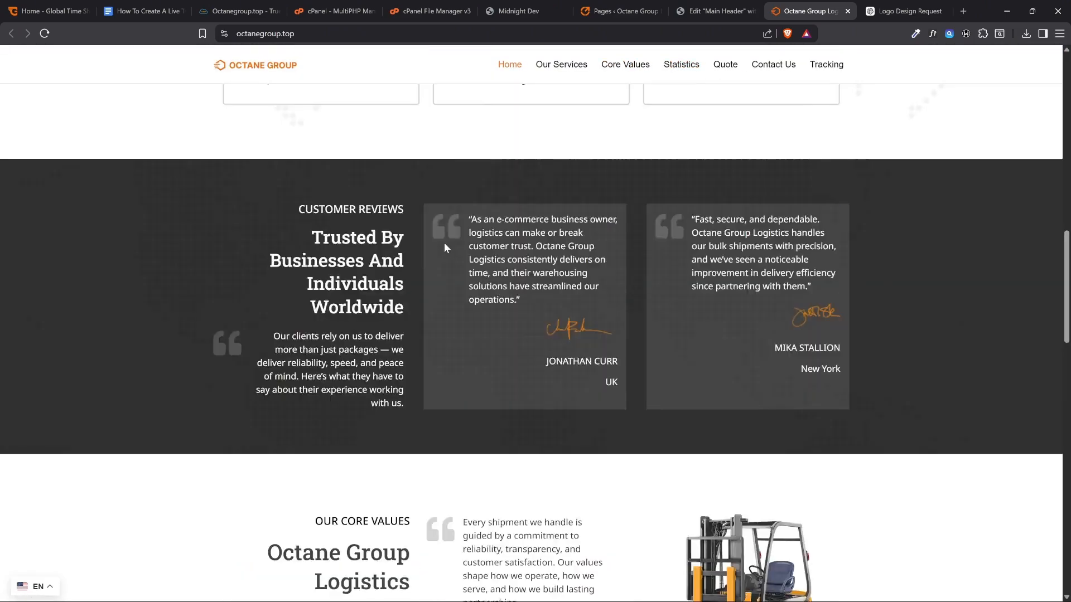
scroll(502, 441, down, 7)
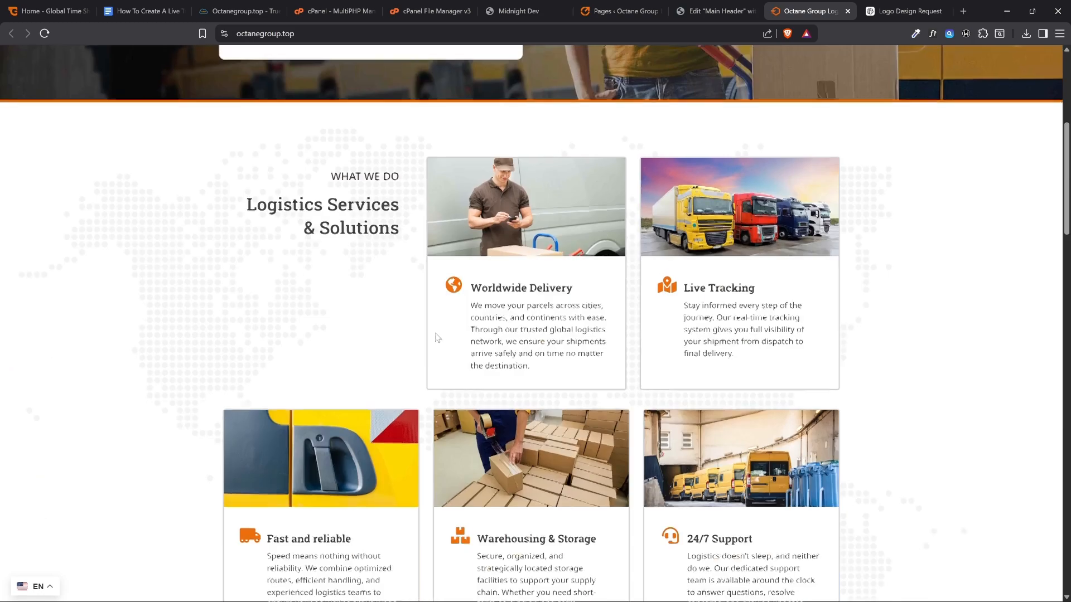
scroll(527, 320, up, 8)
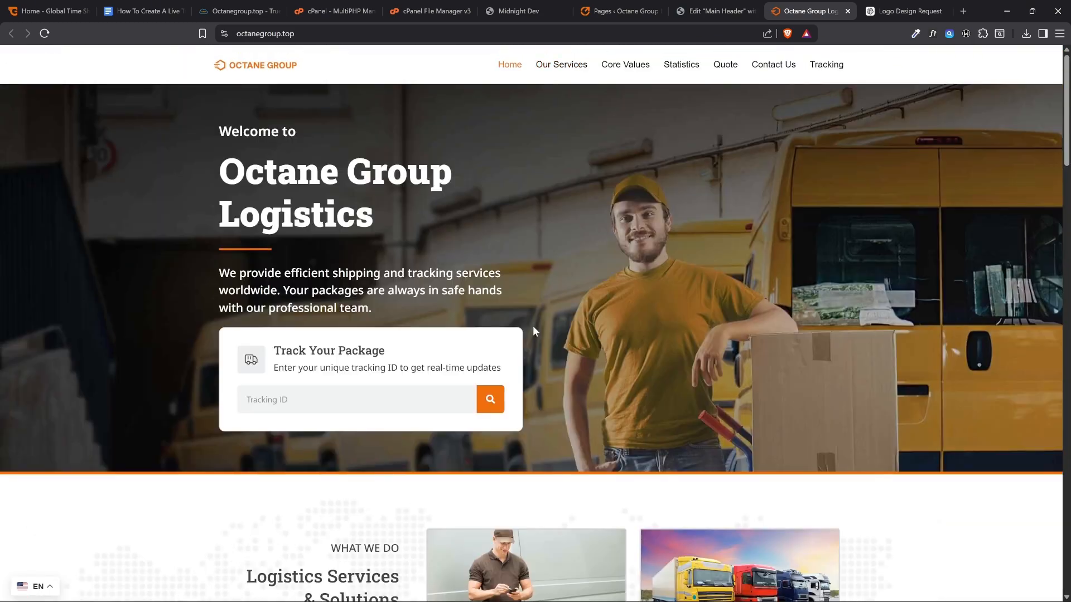
Close the Main Header editor, load the octanegroup.top/wp-admin dashboard and open the list of pages
click(689, 21)
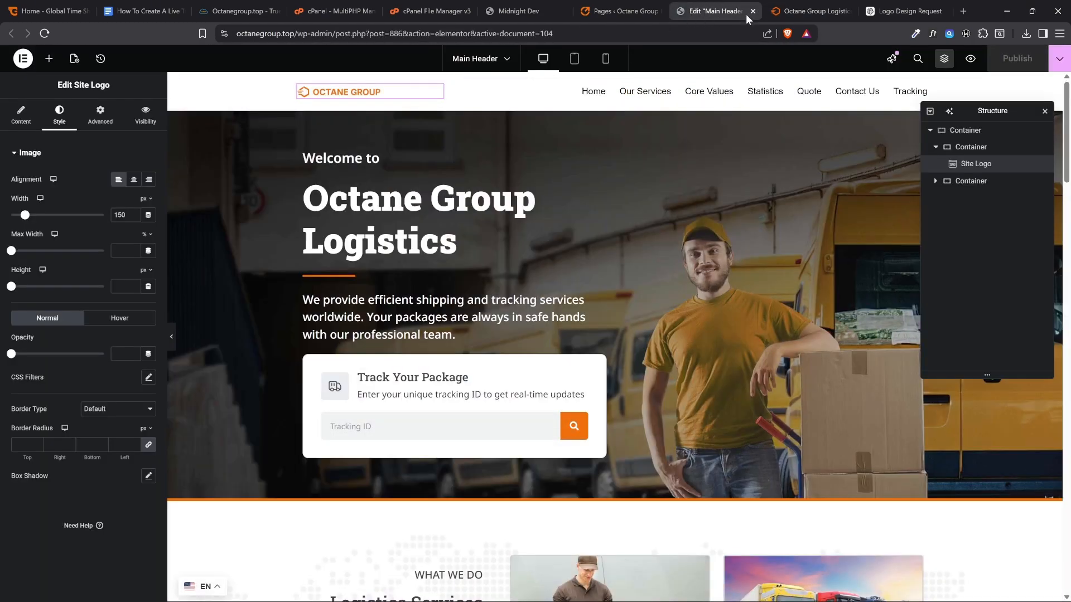
click(753, 11)
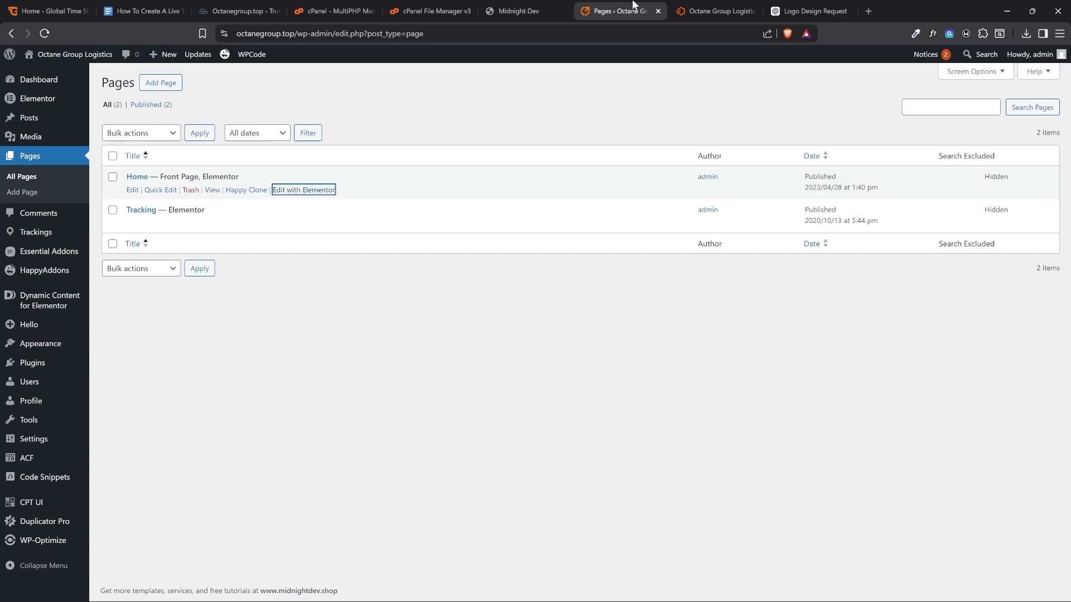
click(559, 116)
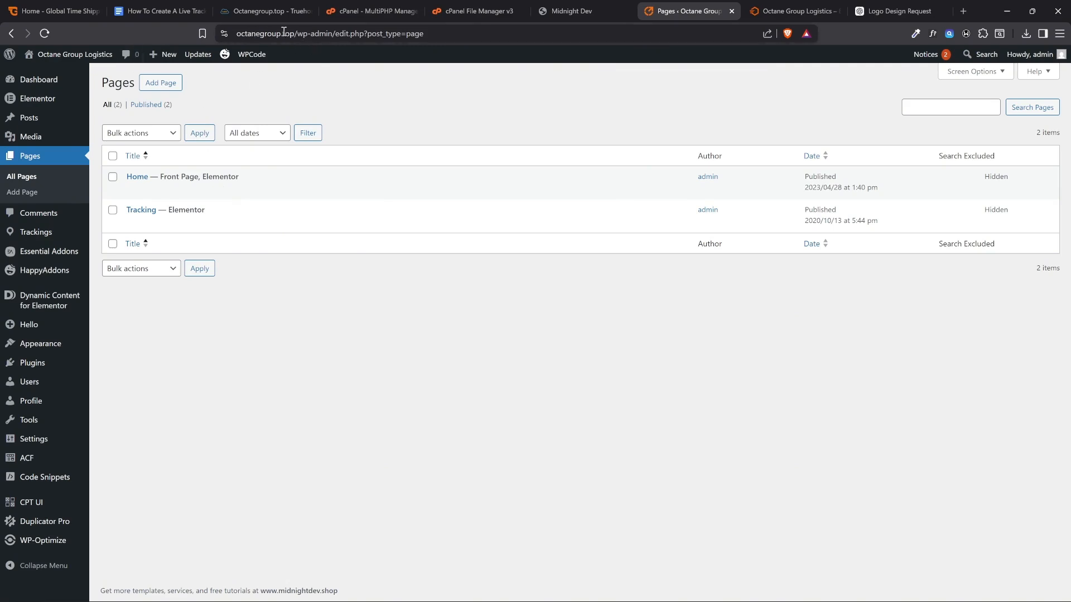
drag(297, 35, 508, 42)
key(BackSpace)
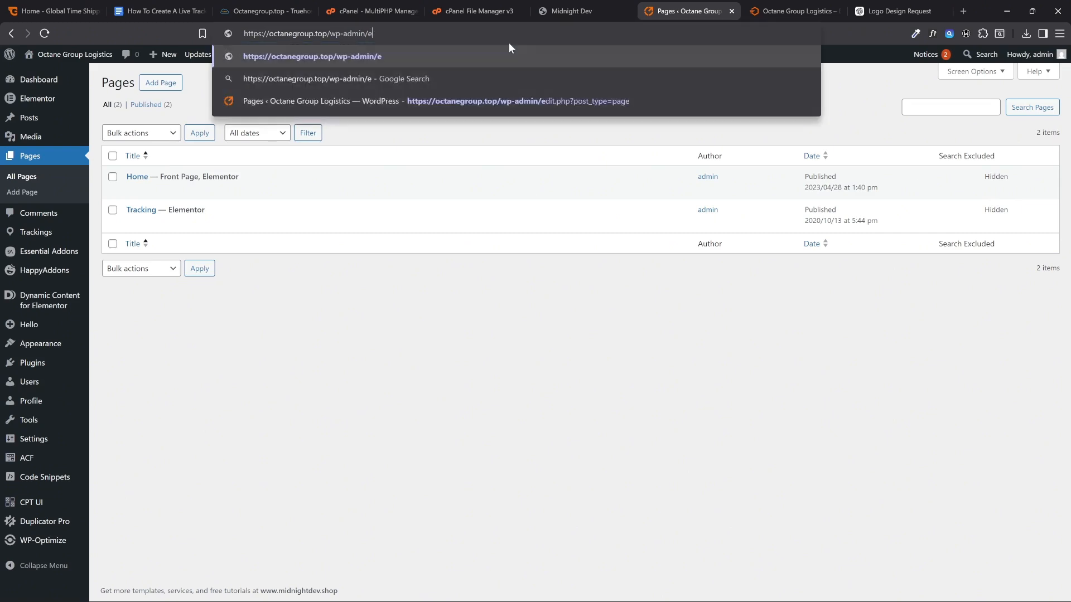
key(Return)
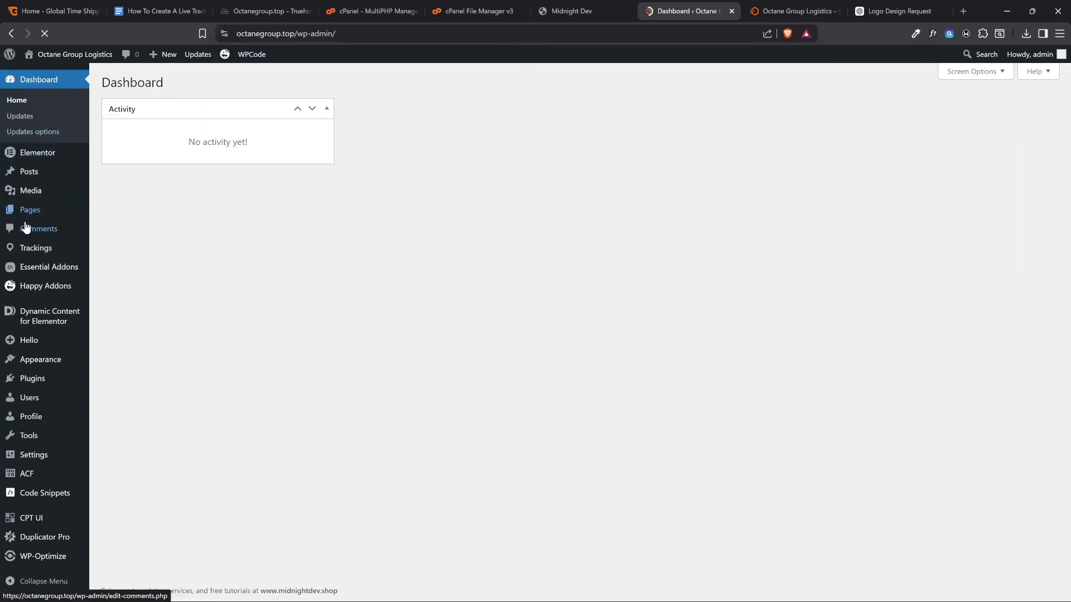
click(32, 213)
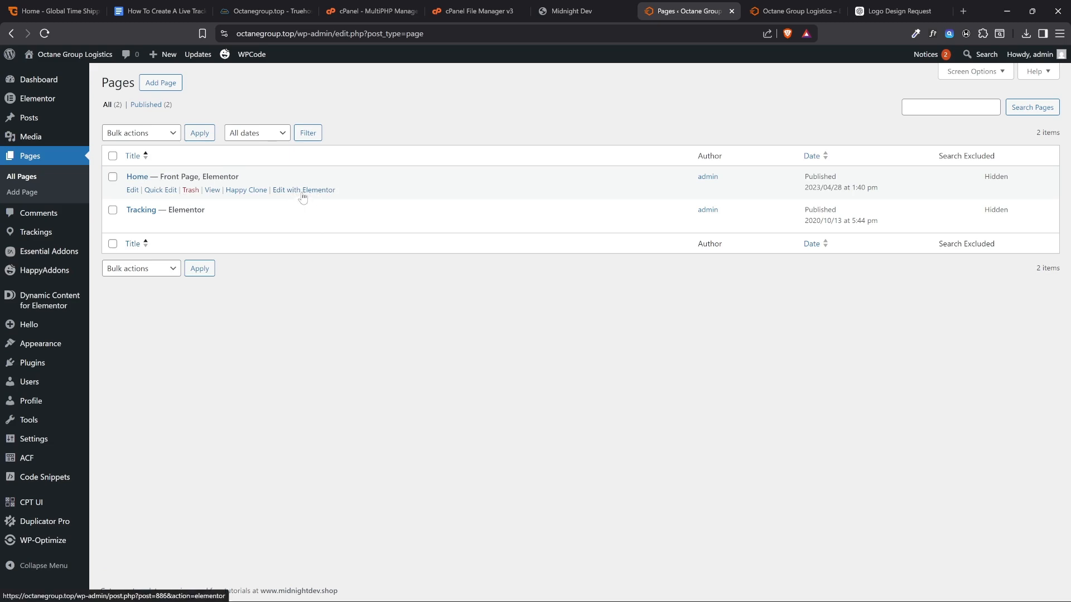
Open the Home page for editing with Elementor in a new browser tab and switch to it
right_click(299, 193)
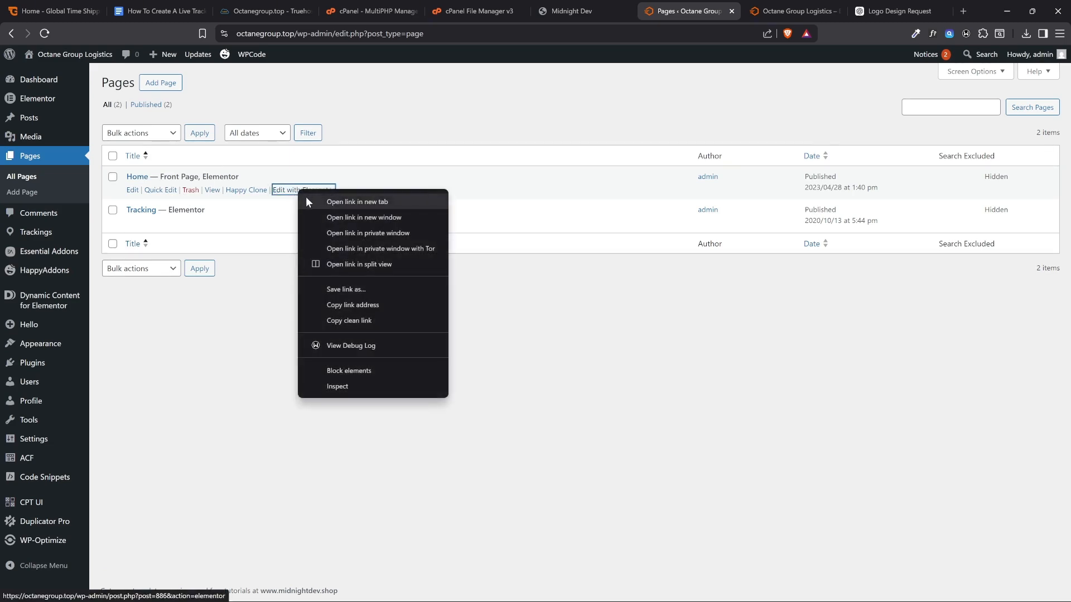
click(566, 328)
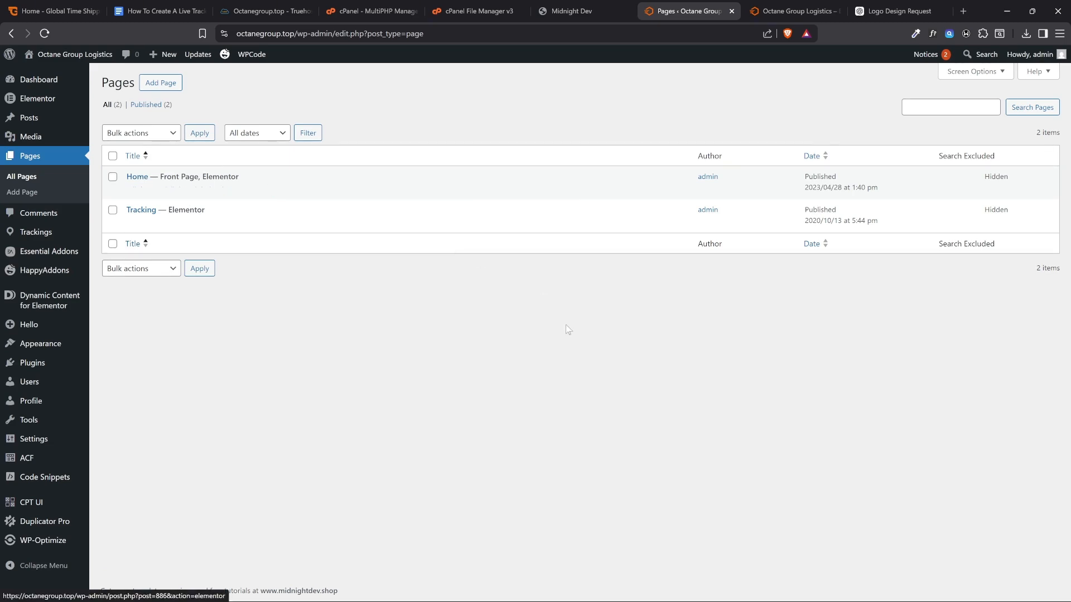
click(774, 8)
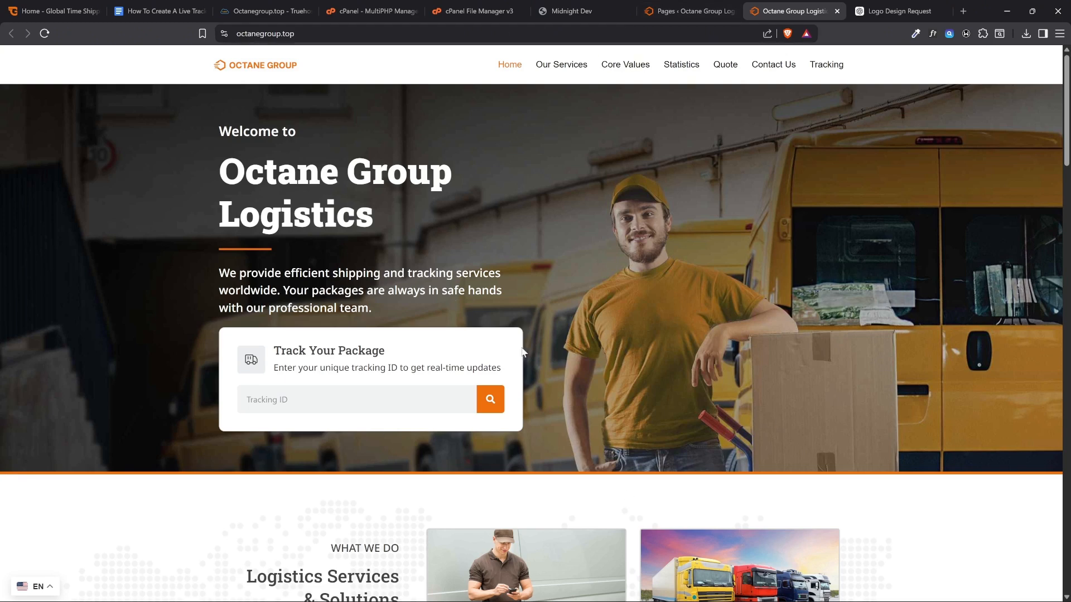
click(687, 10)
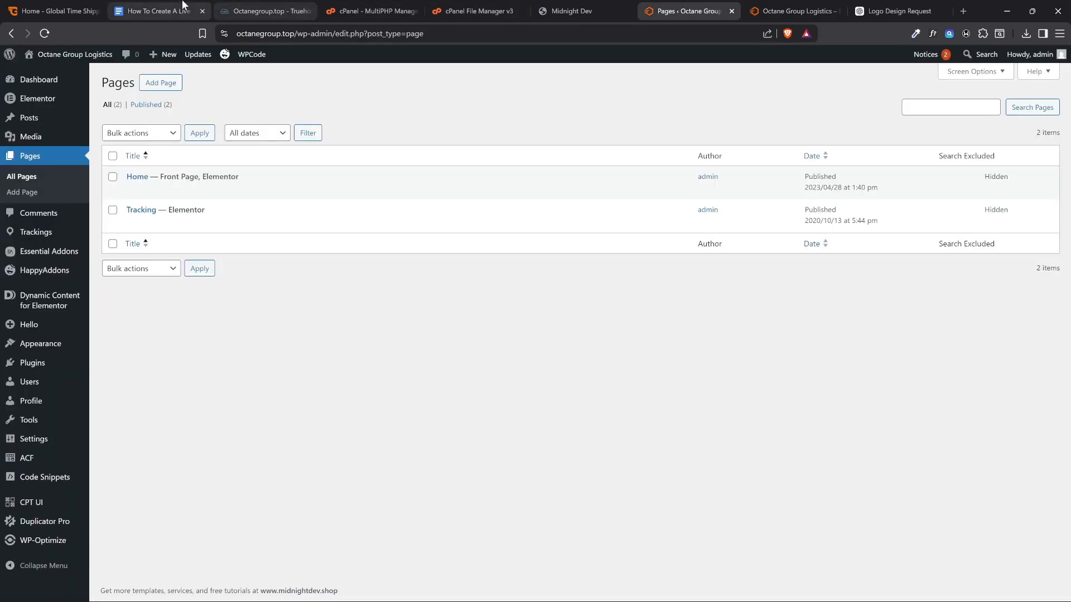
mouse_move(214, 176)
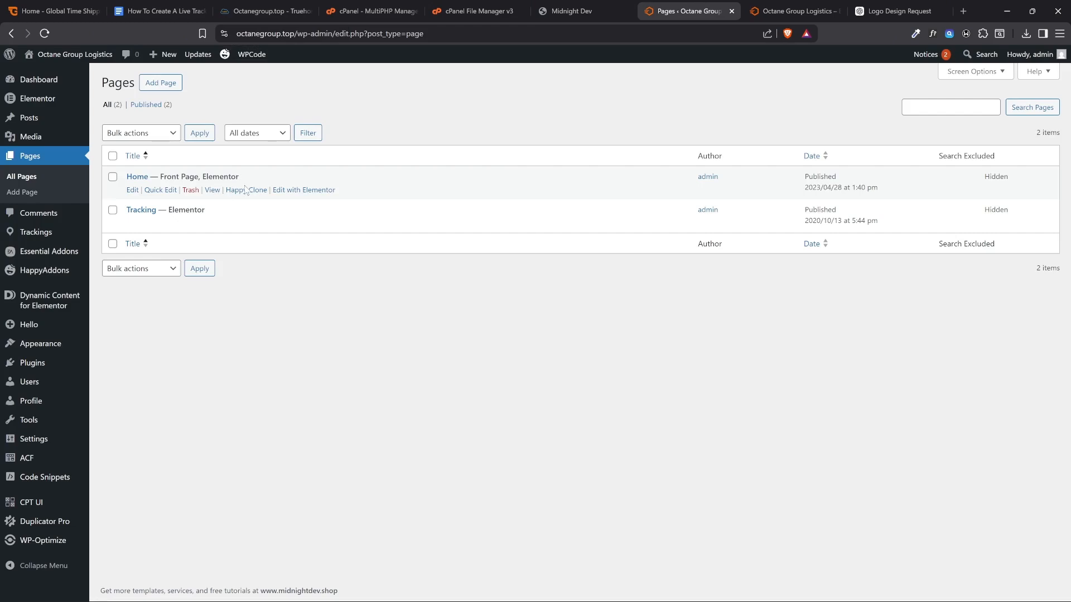
right_click(300, 196)
click(357, 203)
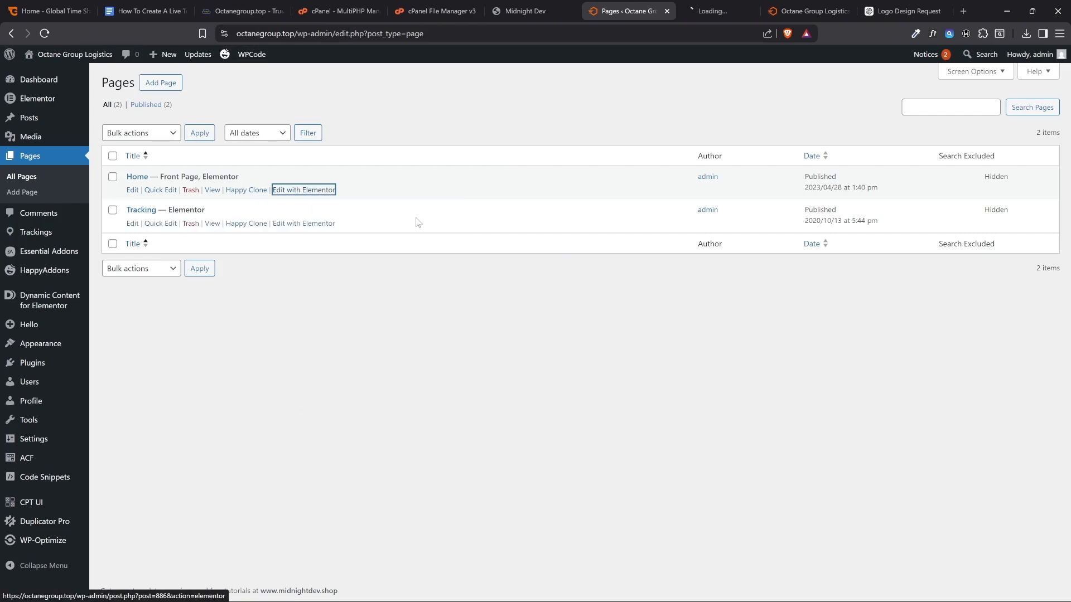
click(704, 6)
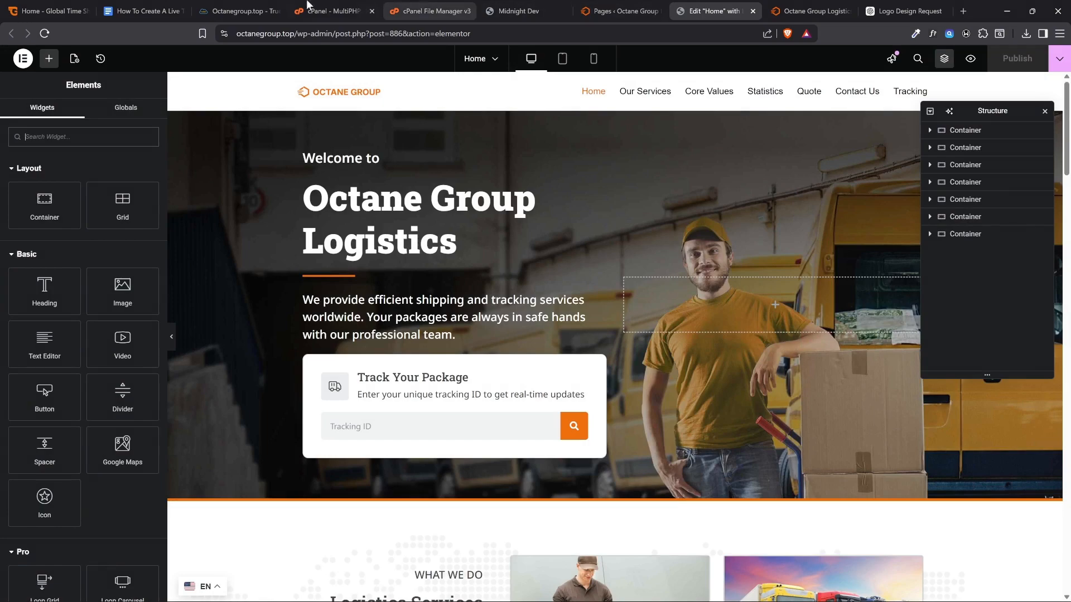
Check the "Clear cache" and "Logo, color, text, images, etc" items in the Google Docs checklist, and return to the Home editor
click(146, 10)
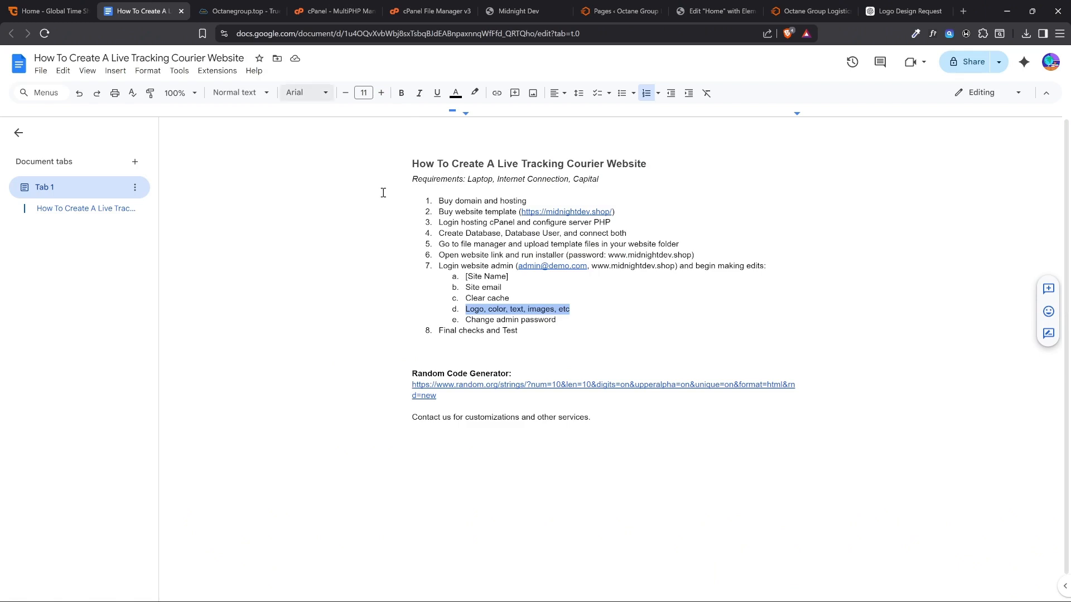
double_click(475, 311)
double_click(497, 297)
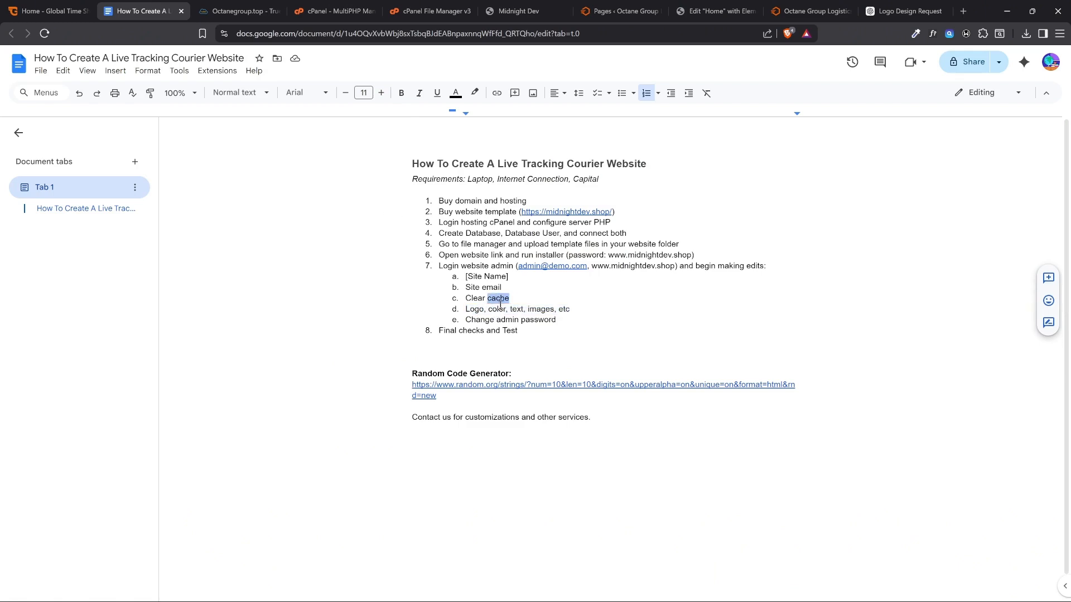
double_click(497, 309)
click(727, 7)
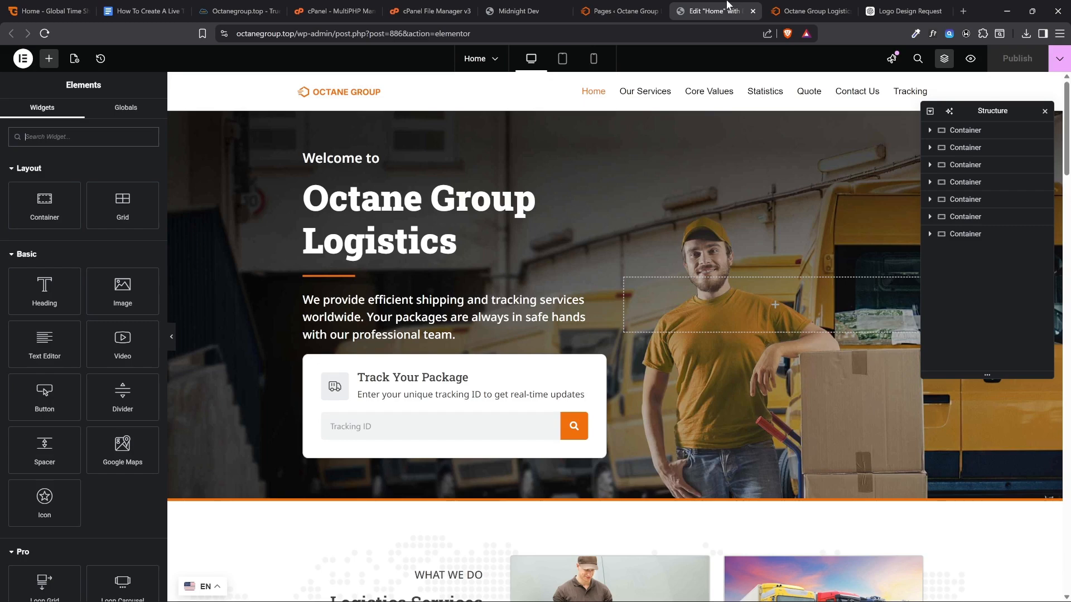
Review the current colours, texts and images on the live homepage down to the customer reviews
click(810, 11)
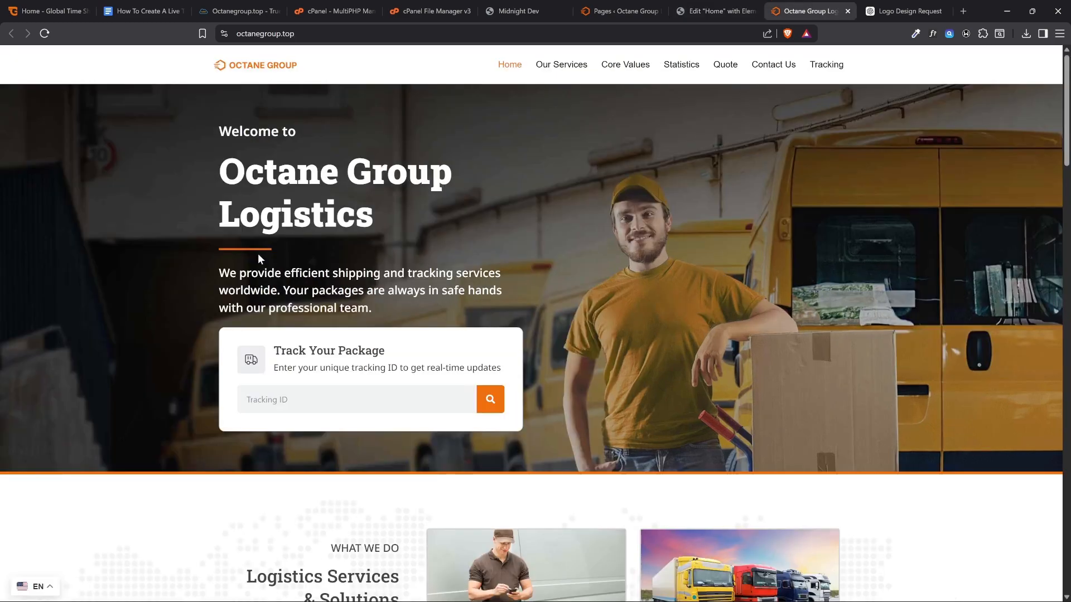
scroll(463, 258, down, 7)
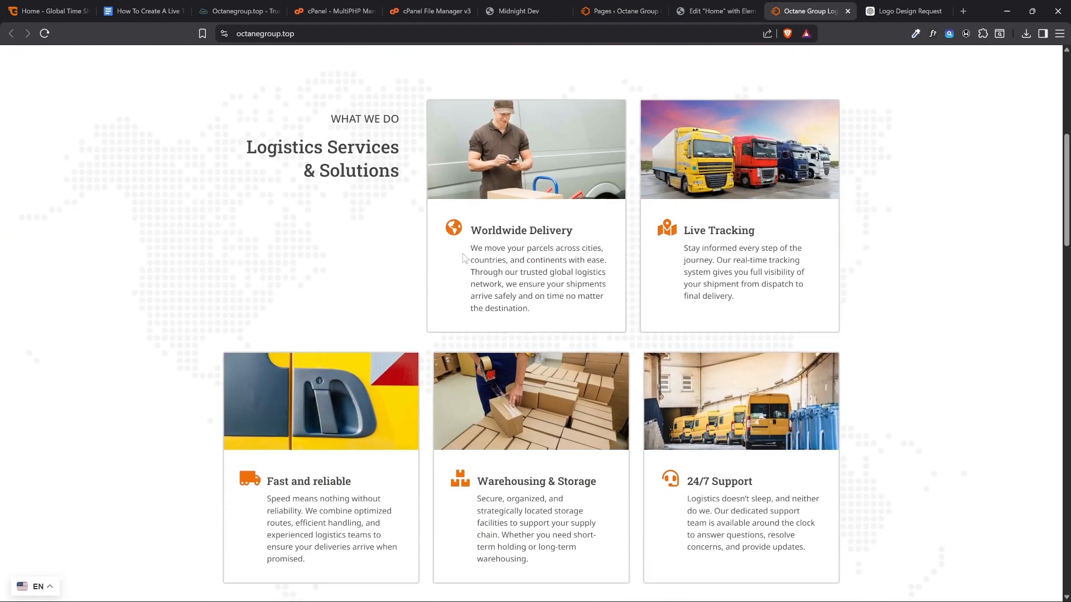
scroll(608, 506, down, 6)
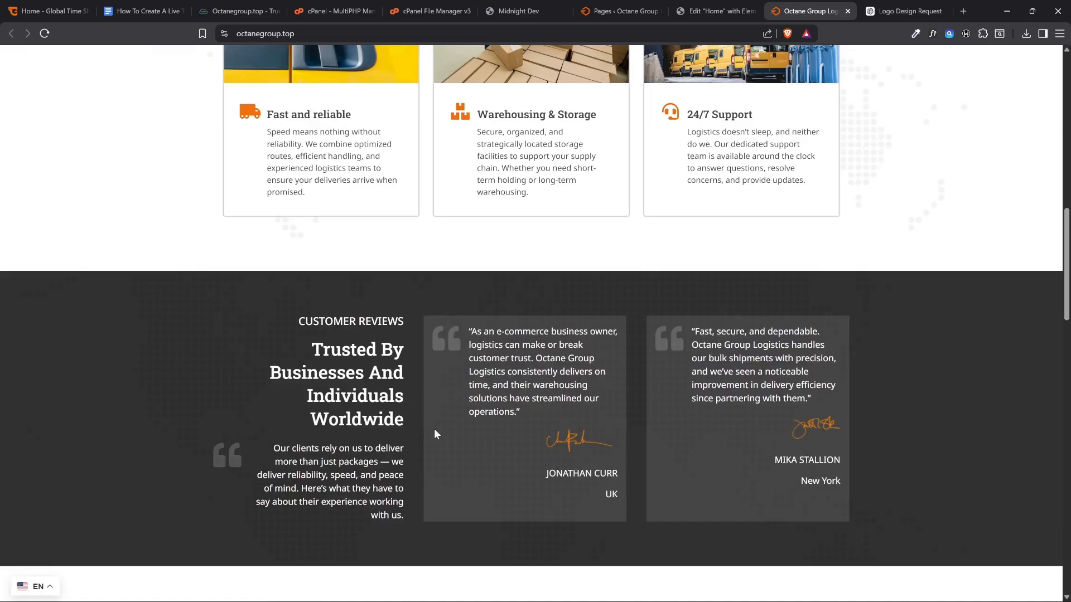
scroll(434, 428, up, 14)
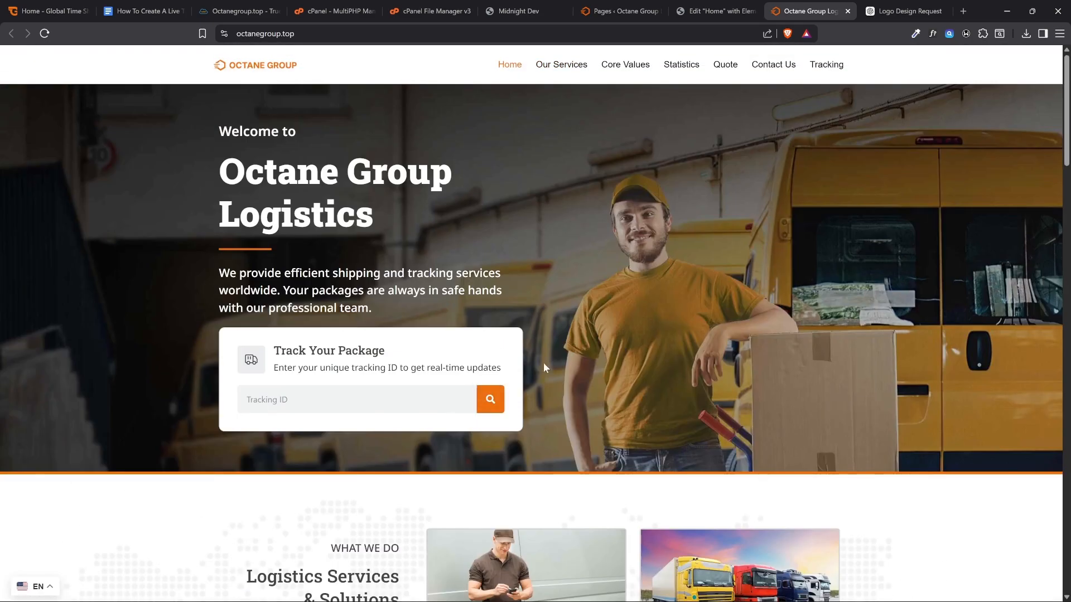
Return to the Home editor, open the Global Colors in Site Settings and turn off the global settings overlay
click(712, 11)
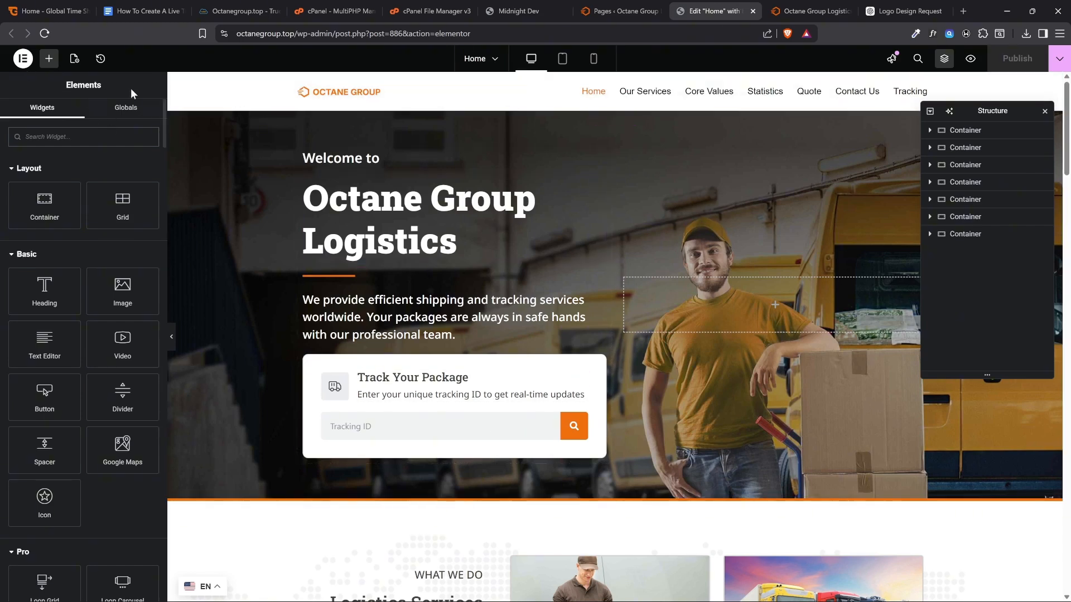
click(23, 59)
click(29, 78)
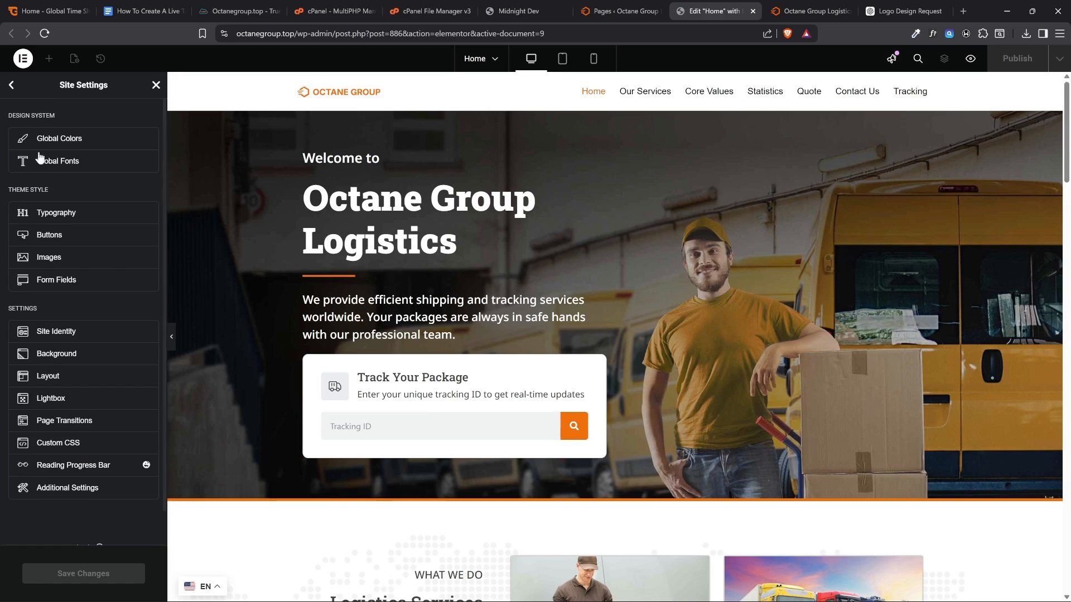
click(45, 144)
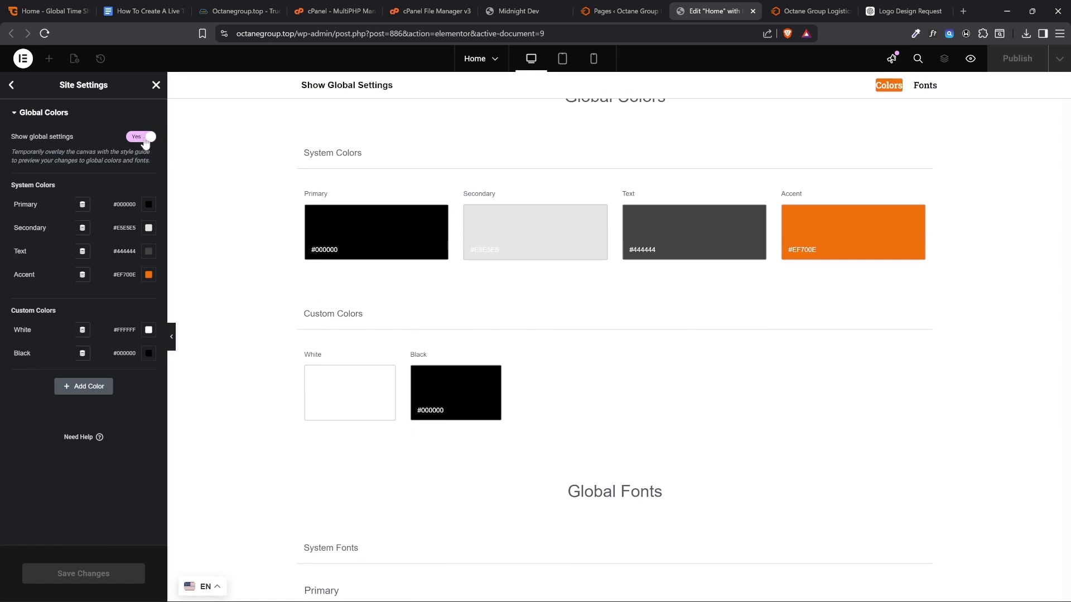
click(142, 138)
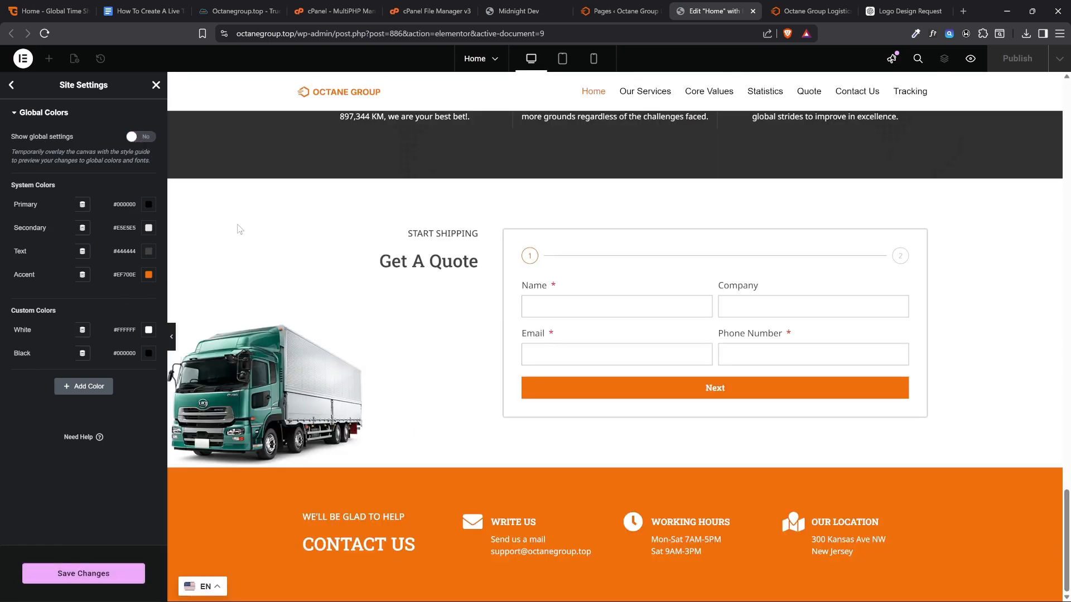
Try red #EF0E0E as the global Accent color and preview it across the homepage
click(149, 276)
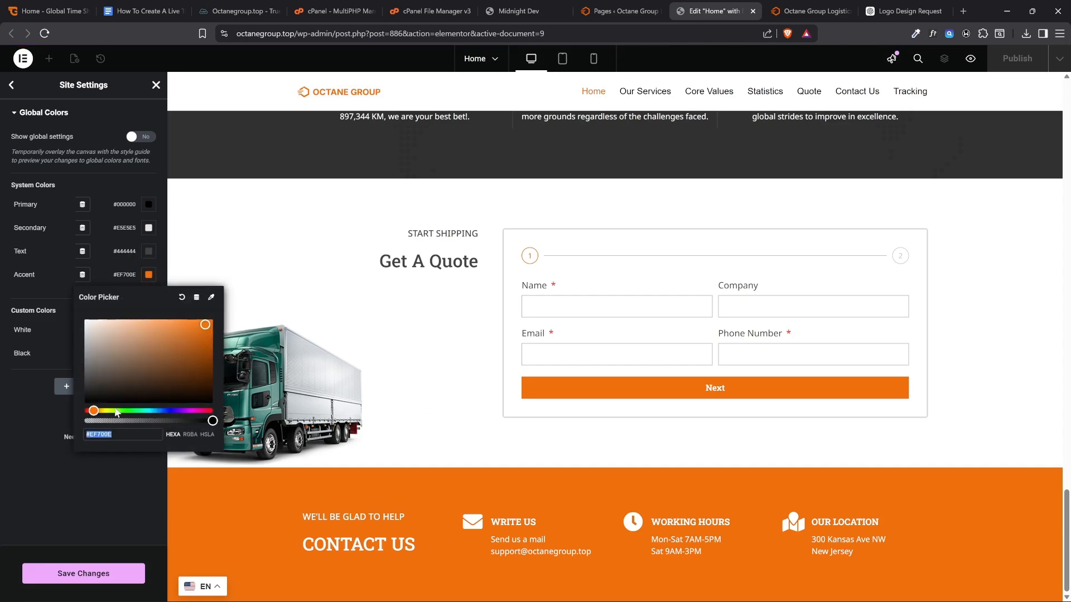
drag(91, 409, 84, 410)
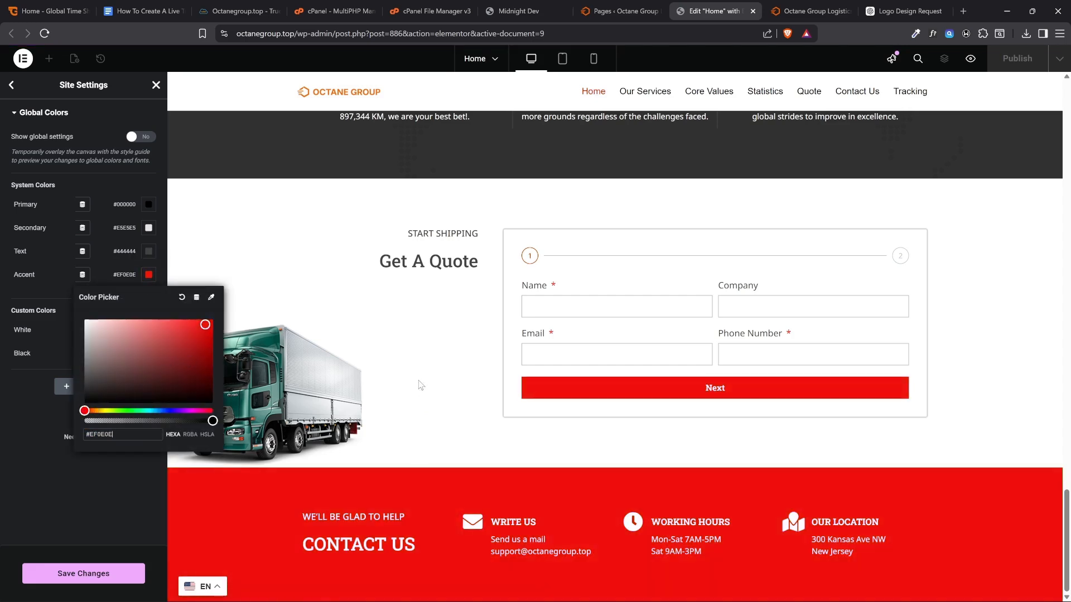
scroll(421, 384, up, 15)
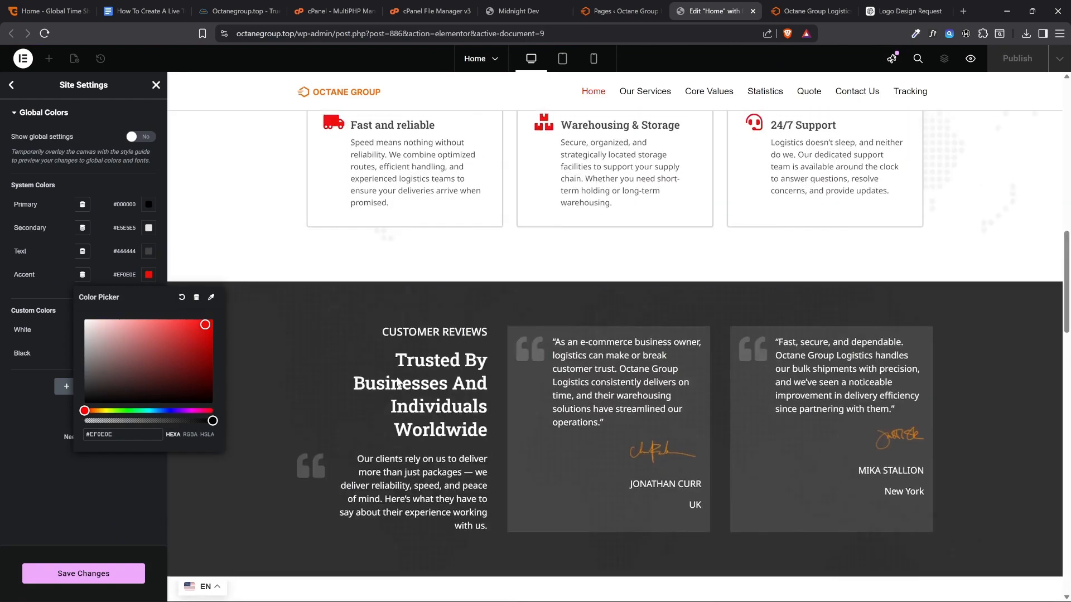
scroll(397, 383, up, 10)
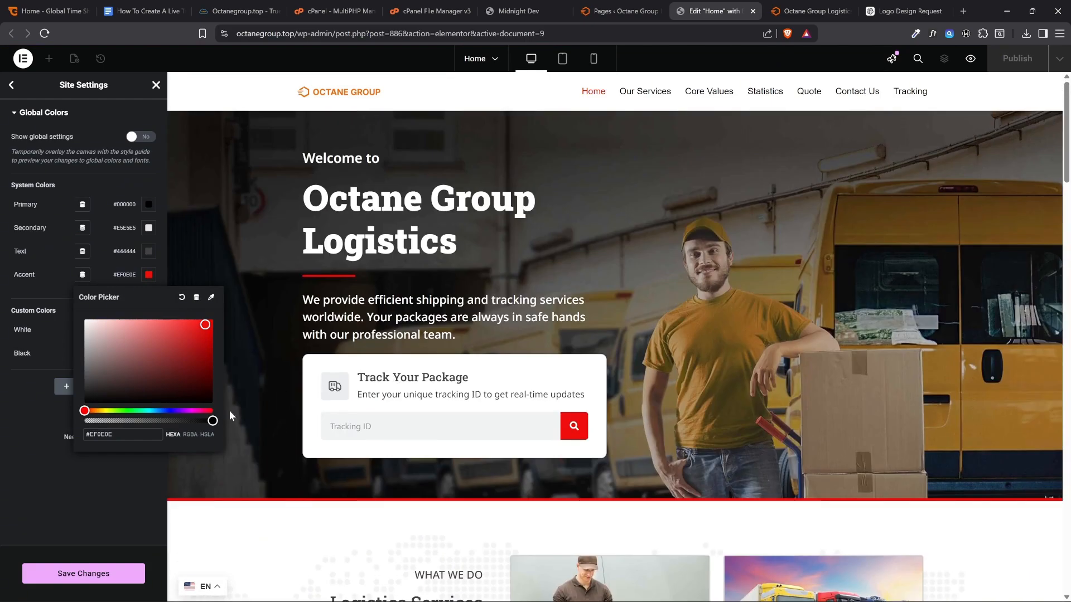
Set the global Accent color to blue #2267D4 and preview it across the homepage
drag(153, 375, 162, 411)
click(152, 411)
drag(168, 374, 192, 333)
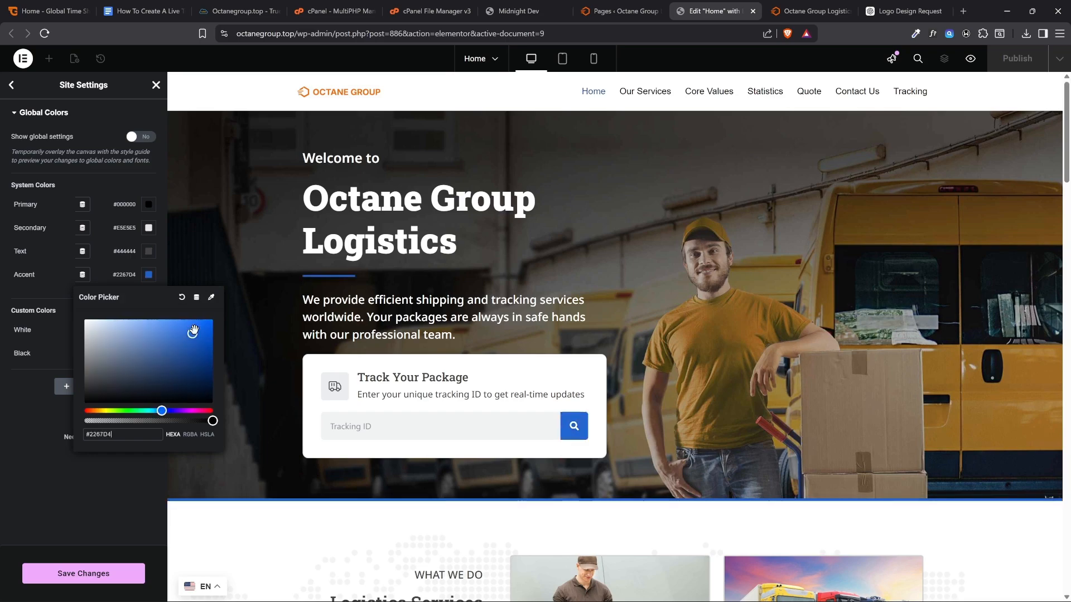
scroll(328, 305, down, 10)
scroll(327, 305, down, 15)
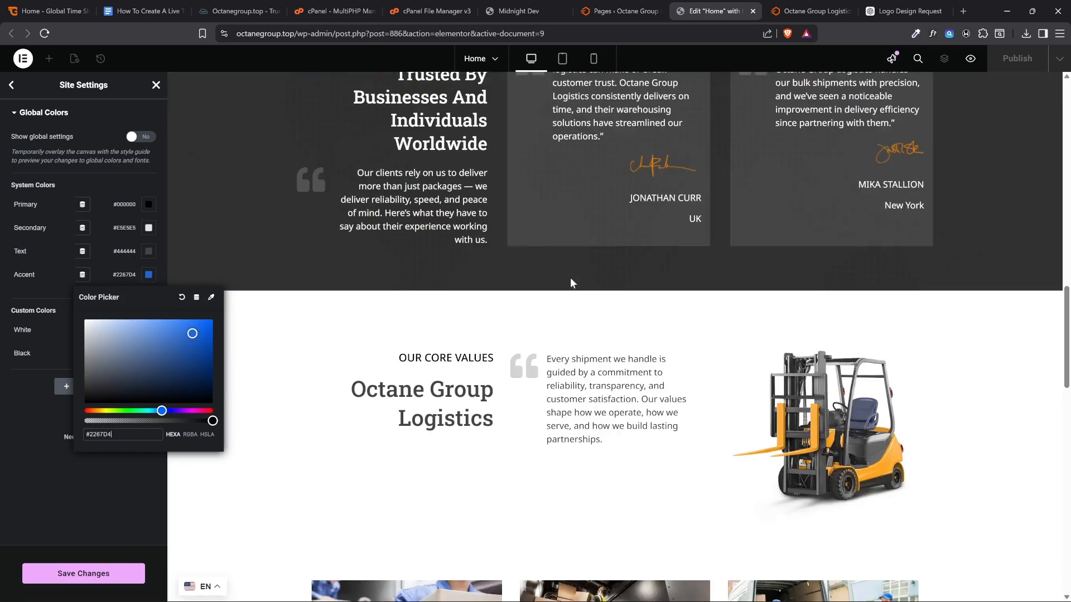
Try magenta #CC07B3 as the global Accent color and save the site settings
scroll(665, 286, up, 10)
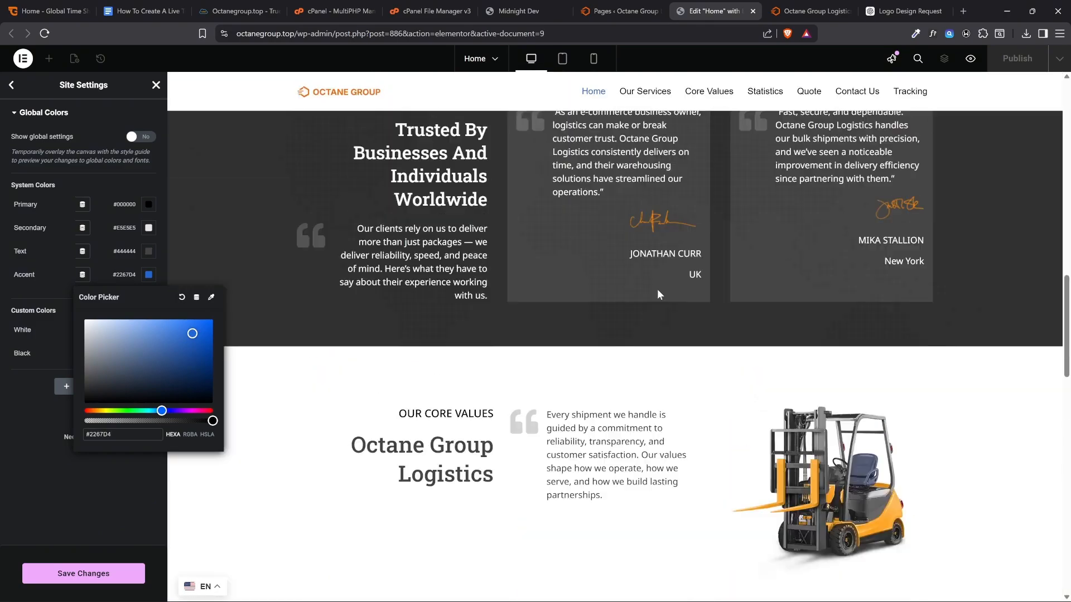
scroll(632, 302, down, 4)
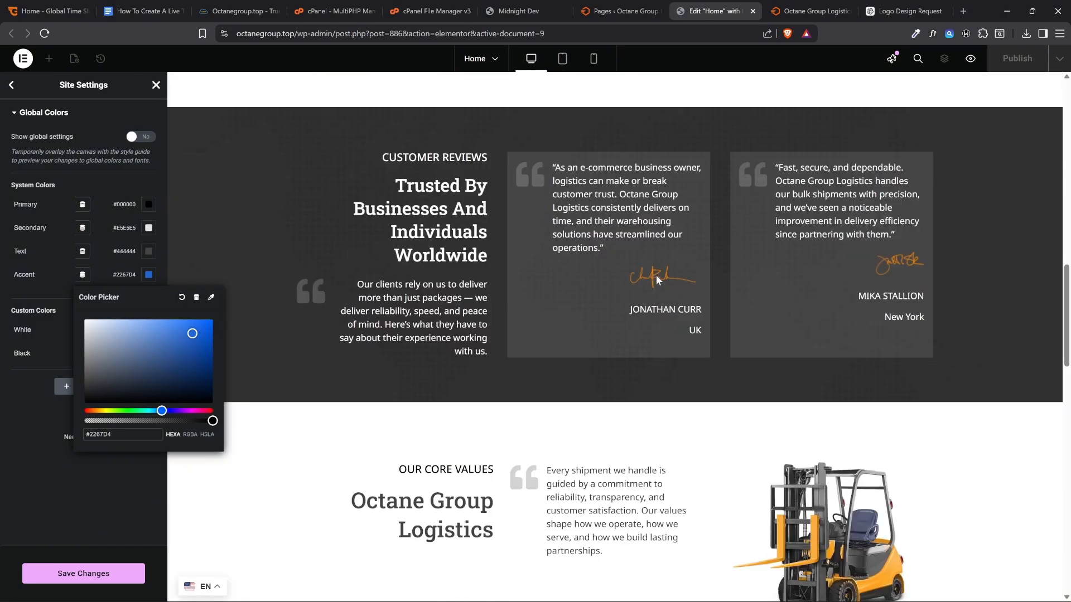
scroll(335, 117, up, 8)
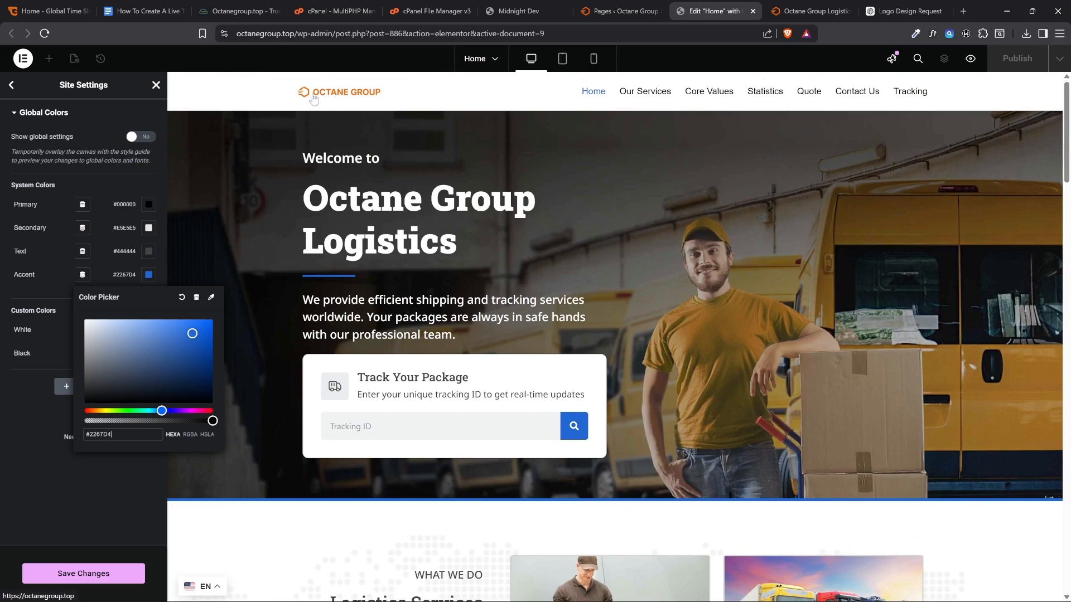
scroll(370, 162, down, 20)
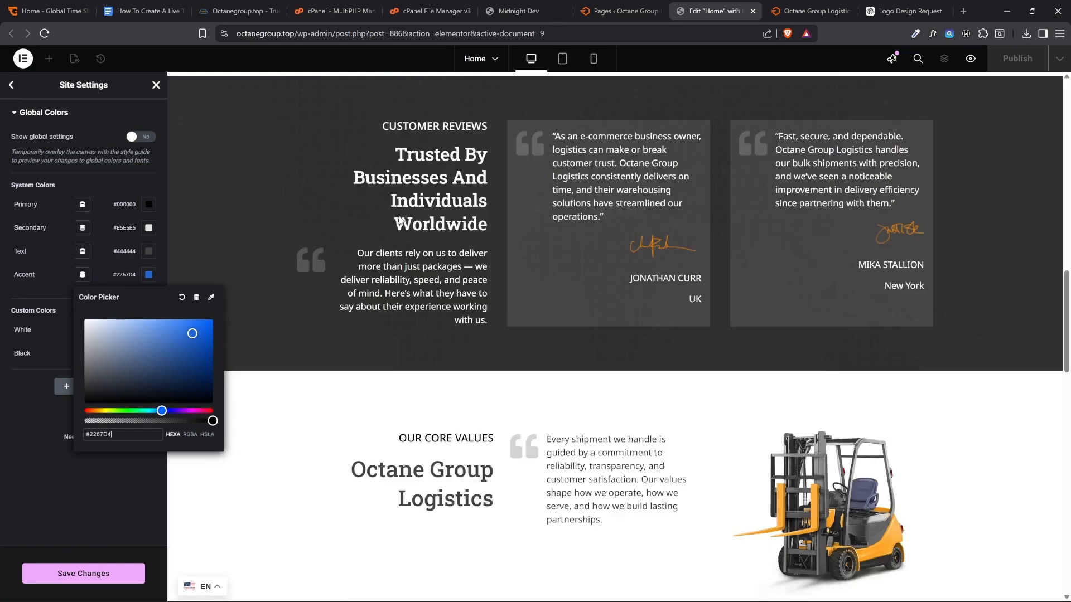
scroll(526, 341, down, 4)
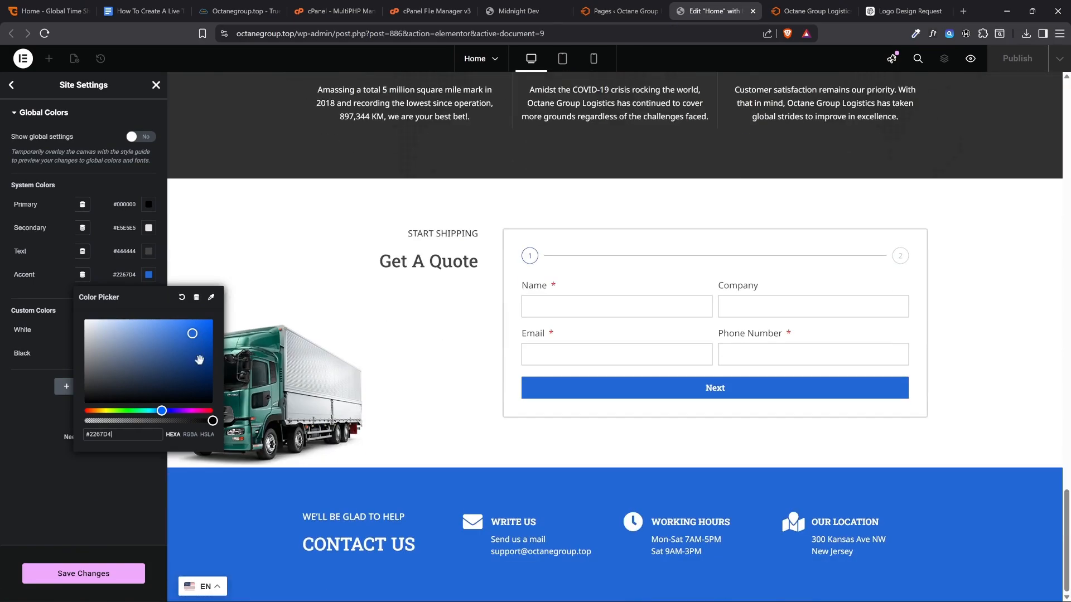
drag(161, 410, 193, 411)
mouse_move(192, 331)
mouse_down()
mouse_move(172, 348)
mouse_move(208, 336)
mouse_up()
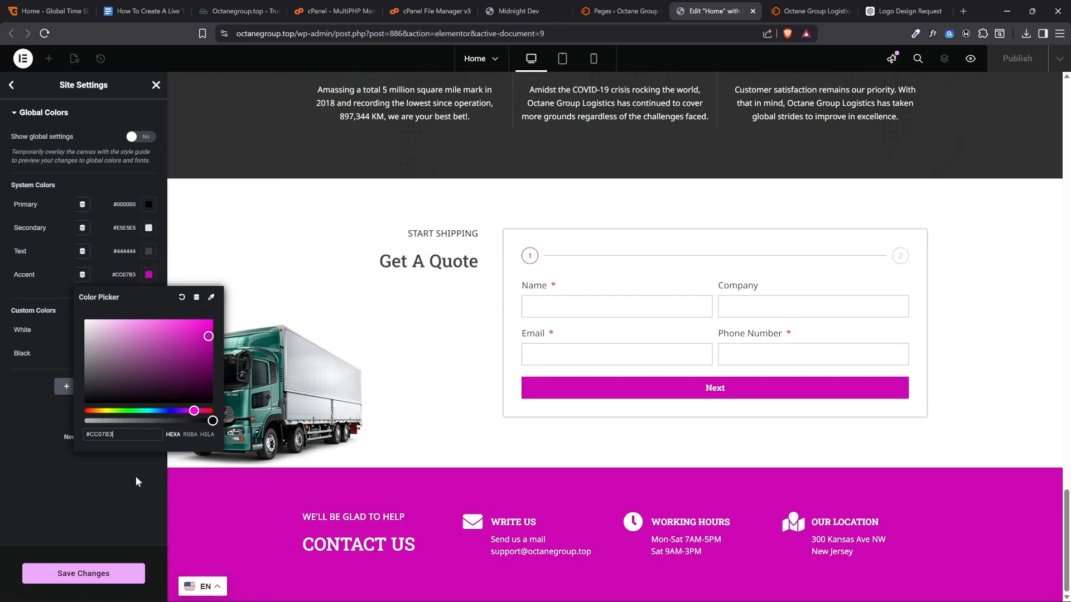
click(86, 570)
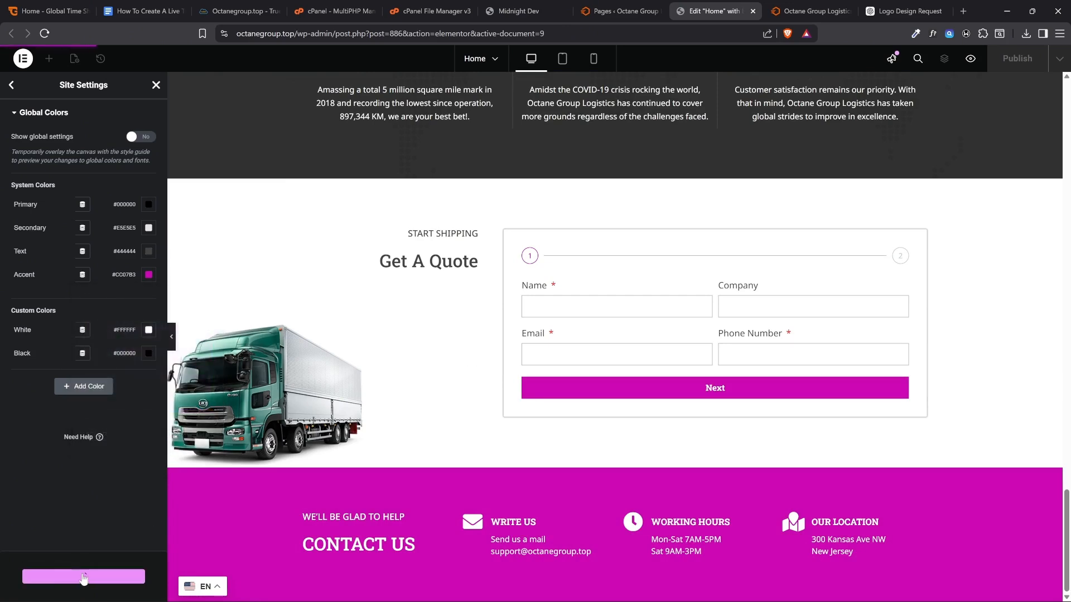
Reload the live Octane Group homepage and check the saved accent color from the service icons down to the statistics section
click(811, 10)
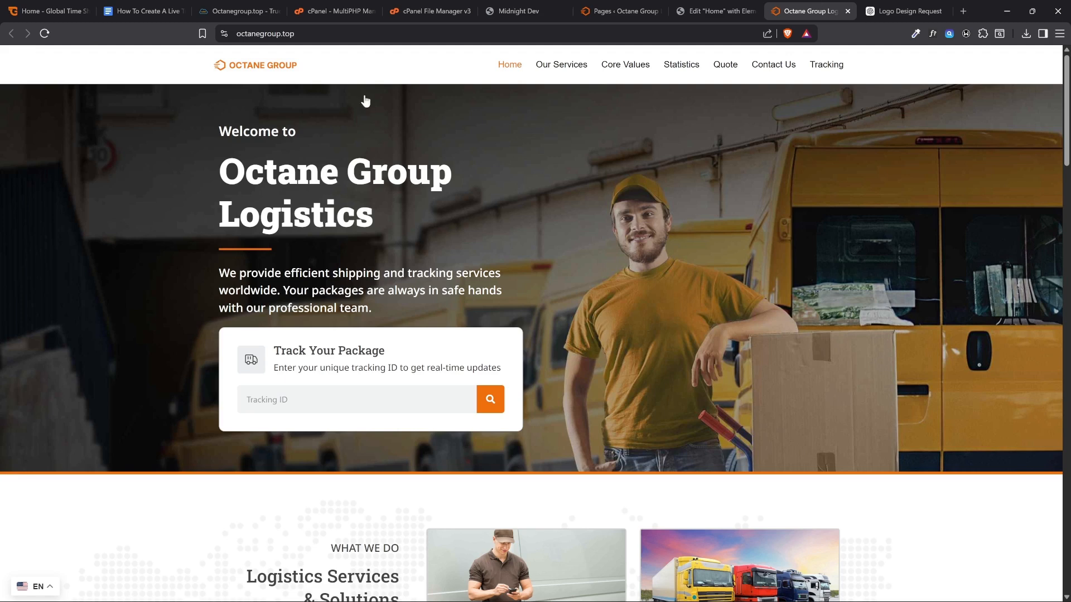
click(45, 35)
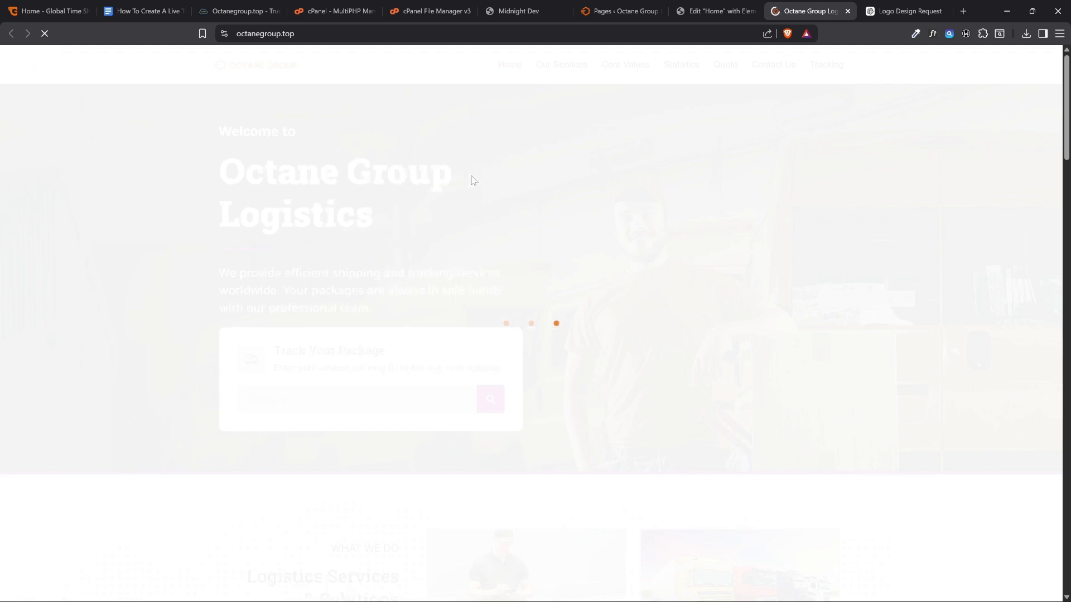
scroll(493, 165, down, 20)
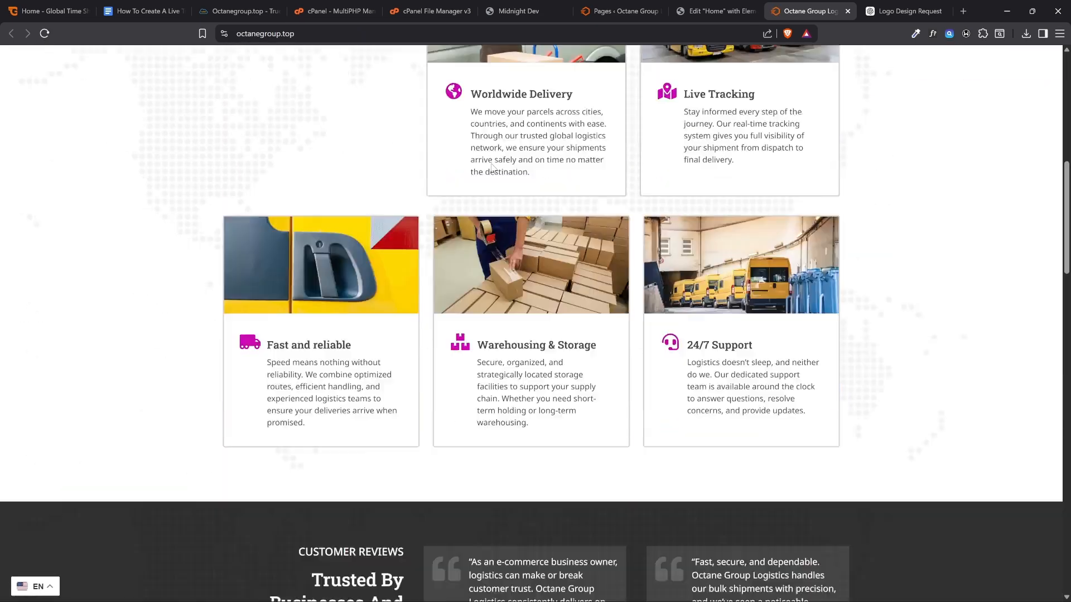
scroll(487, 163, down, 8)
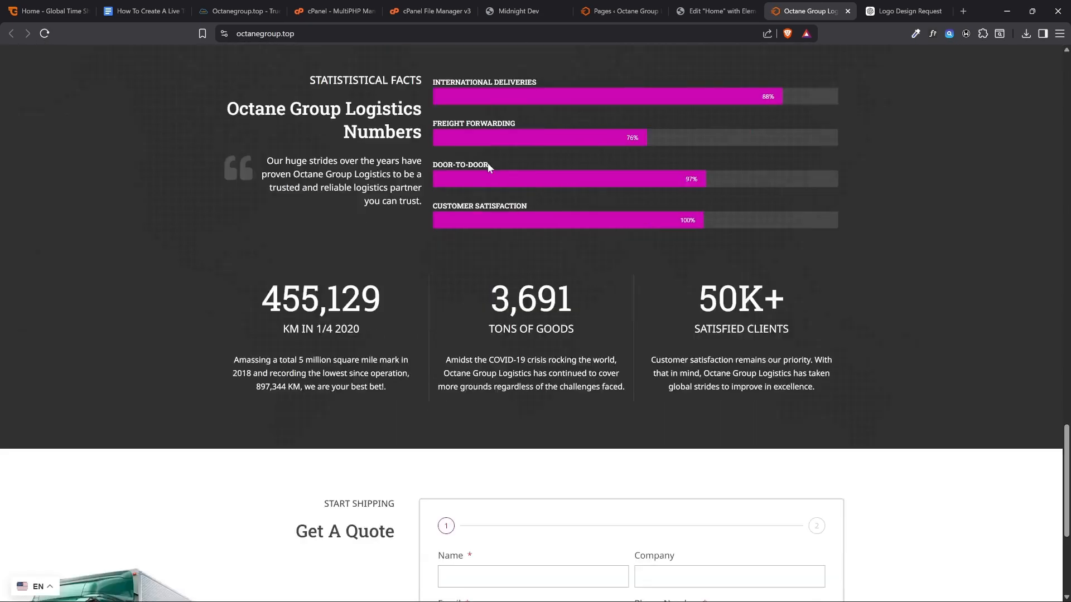
scroll(486, 164, up, 10)
scroll(484, 170, up, 8)
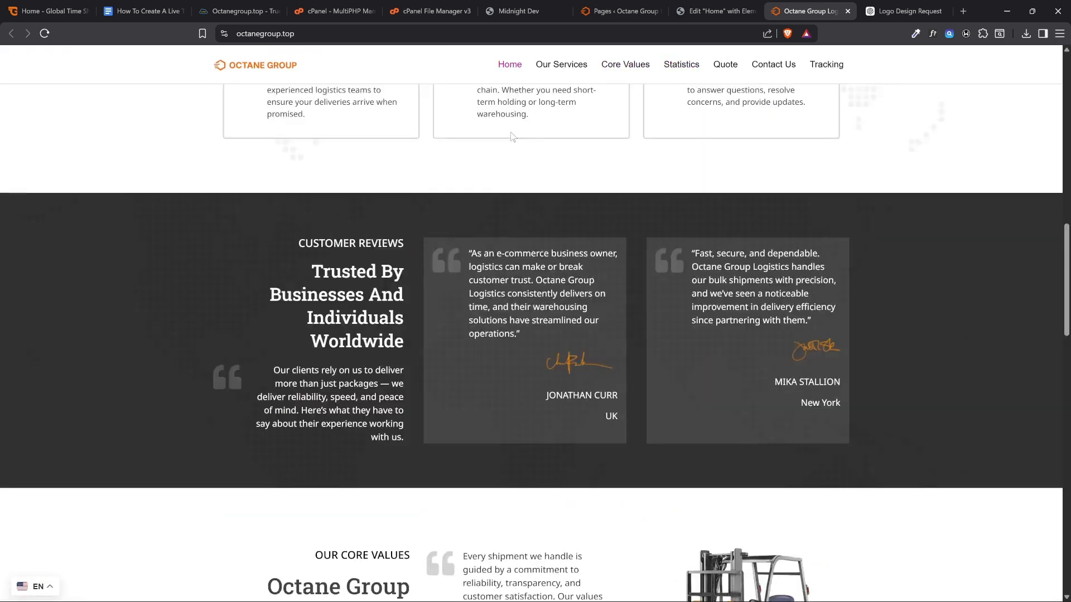
Return to the Home editor, undo the test colors until the global Accent is orange #EF700E again, and save the site settings
click(716, 11)
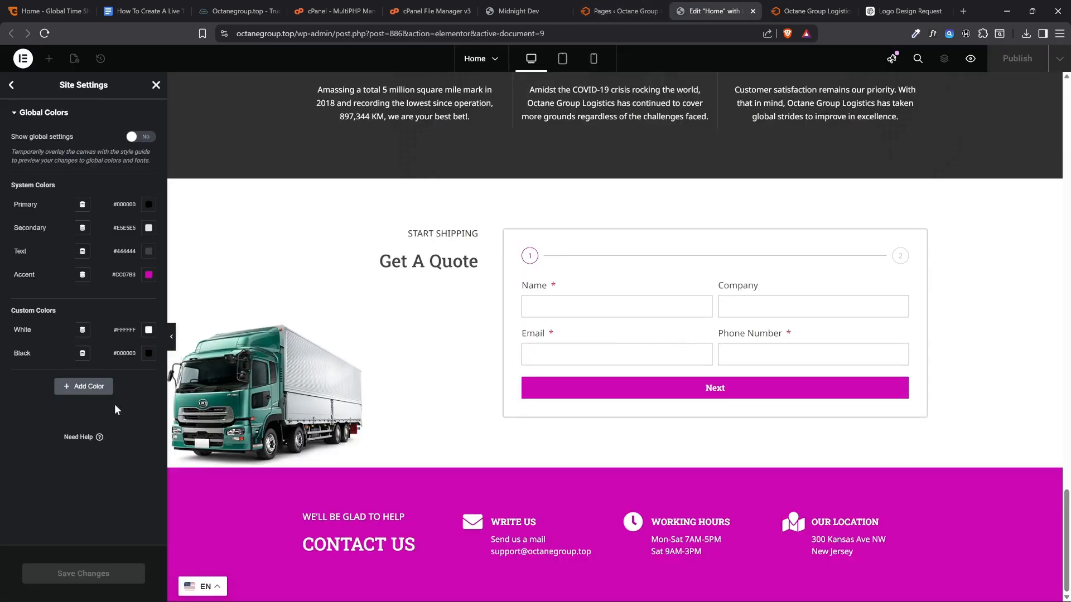
key(ctrl+z)
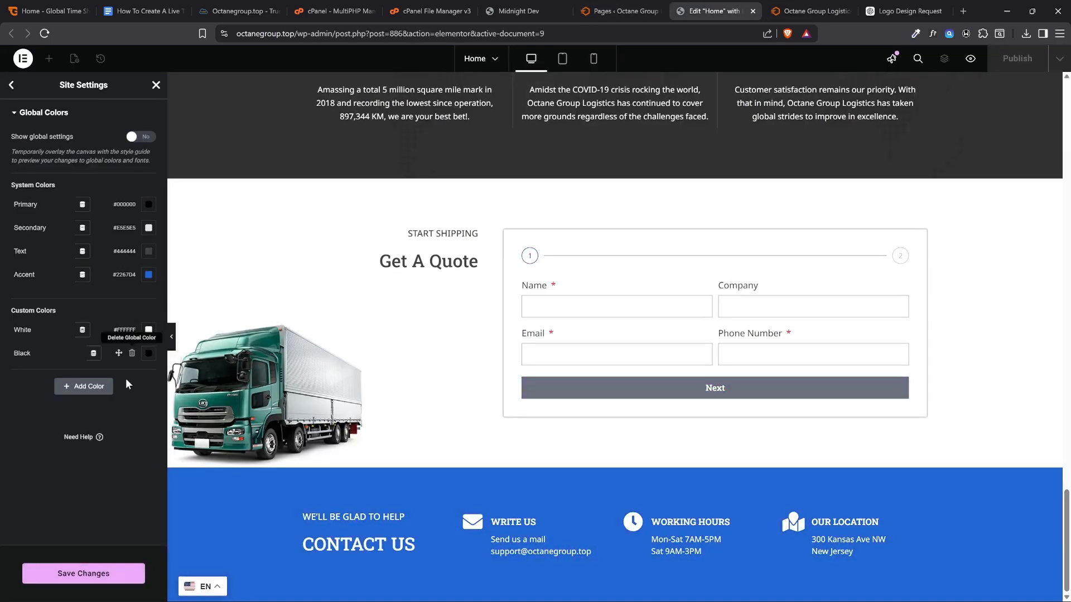
key(ctrl+z)
key(ctrl+z)
key(ctrl+z)
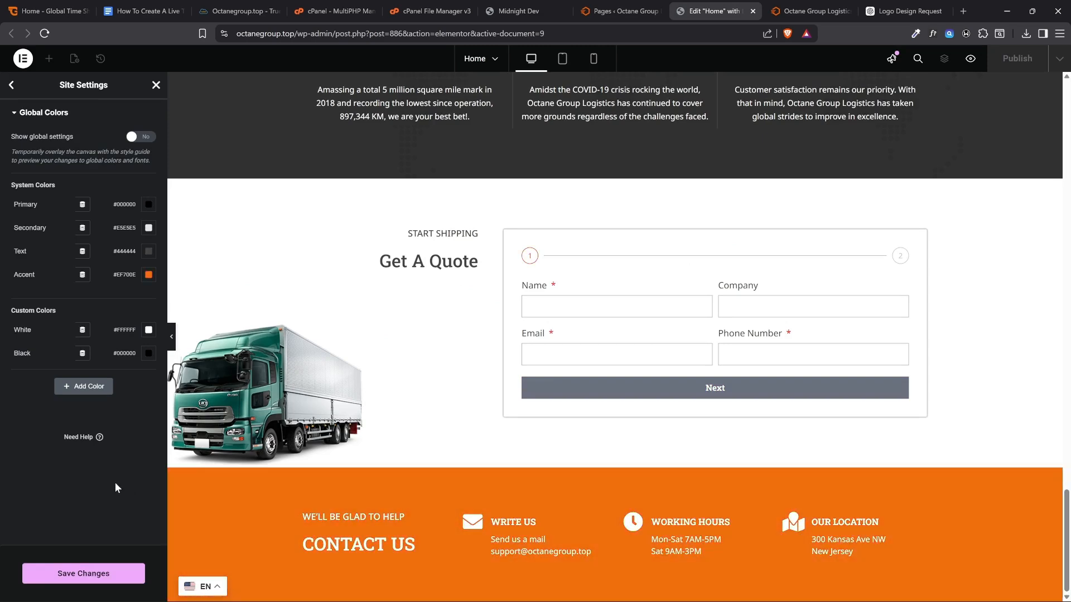
click(123, 575)
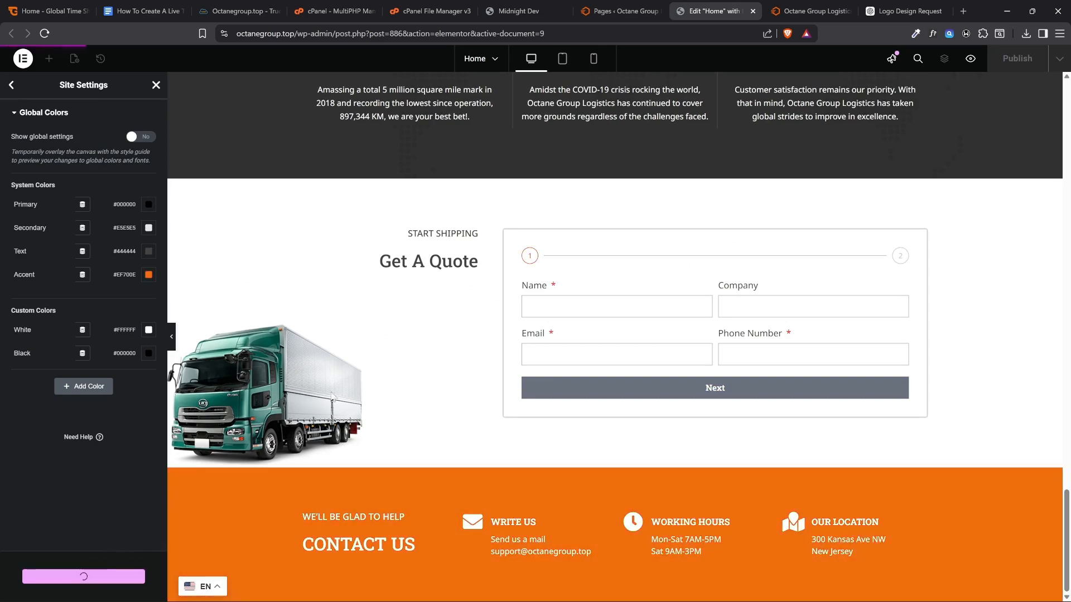
scroll(315, 383, up, 20)
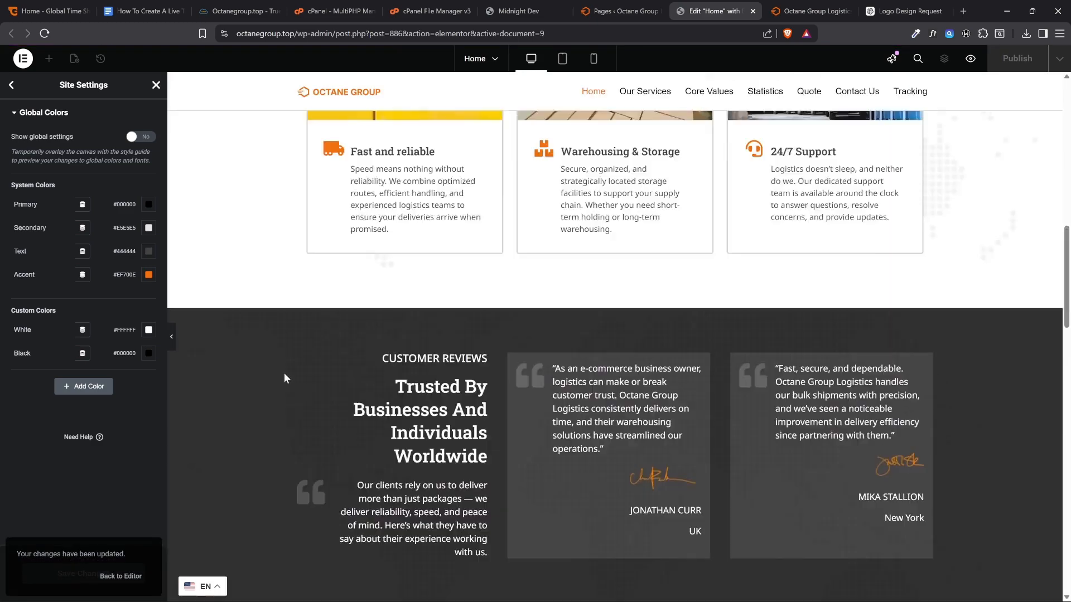
scroll(480, 480, down, 5)
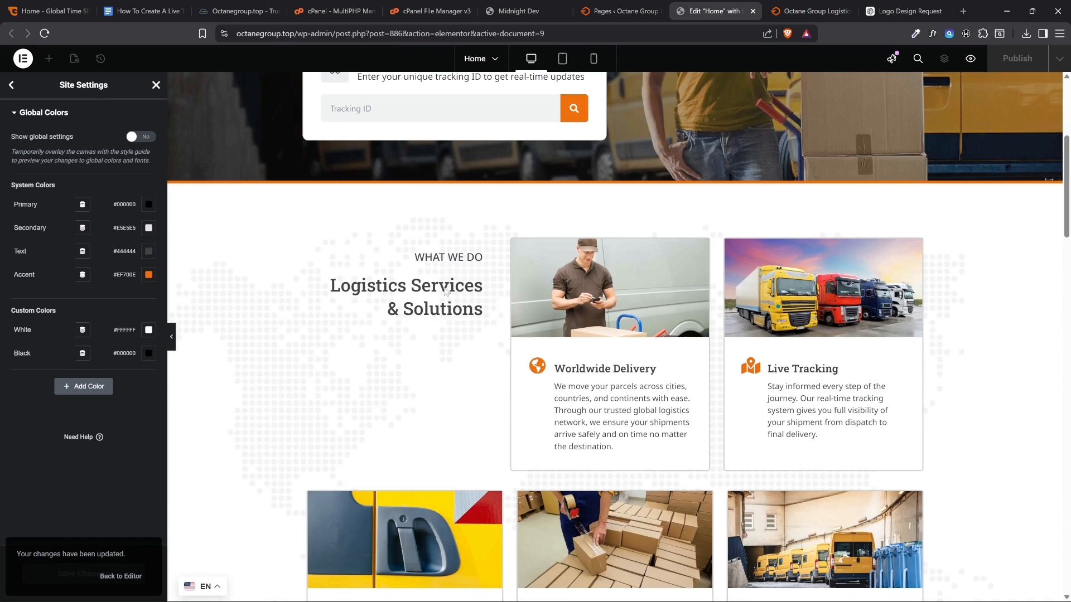
scroll(445, 293, down, 3)
scroll(641, 444, up, 9)
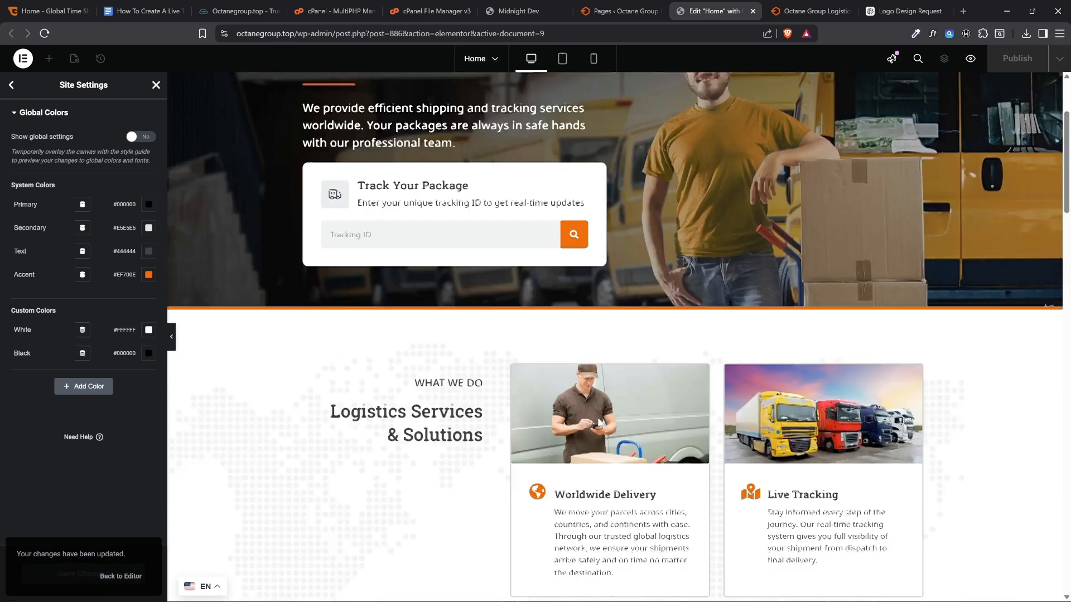
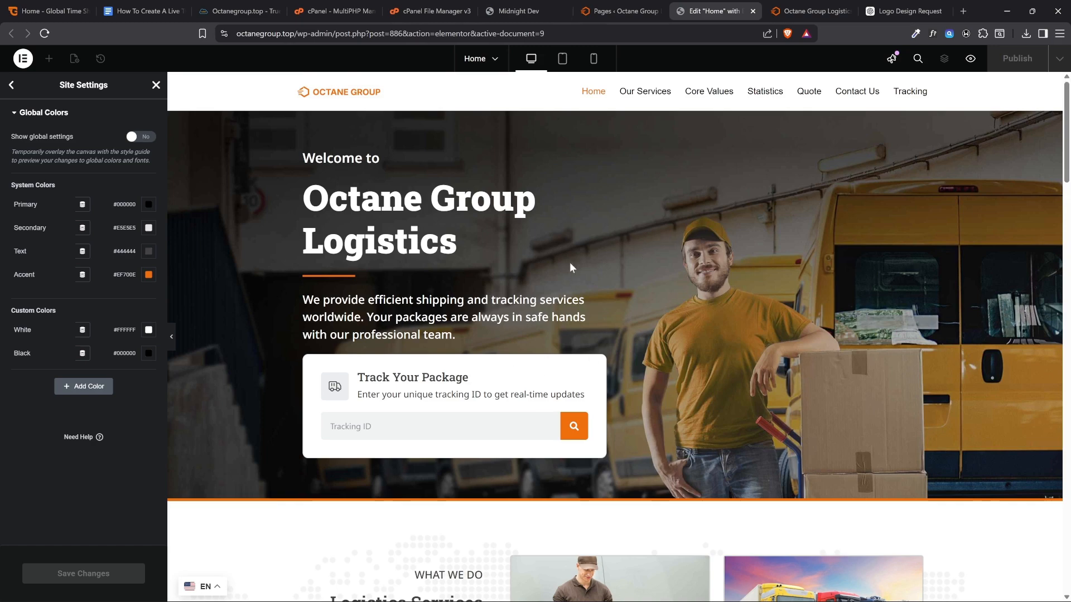
Check the restored orange accent on the homepage preview down to the customer reviews, then close the Elementor editor
scroll(639, 329, down, 5)
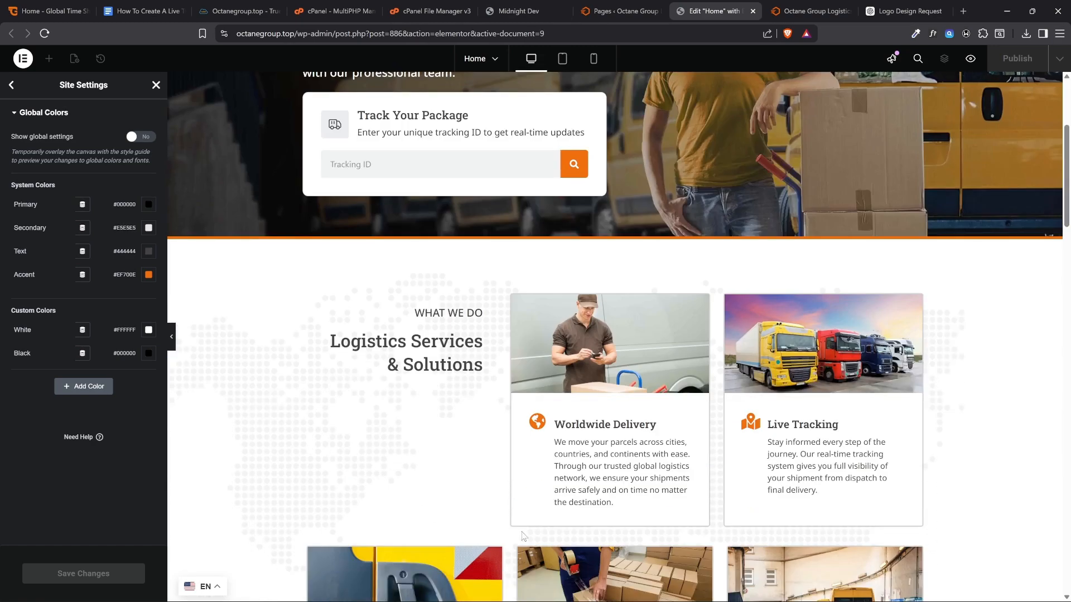
scroll(745, 175, down, 10)
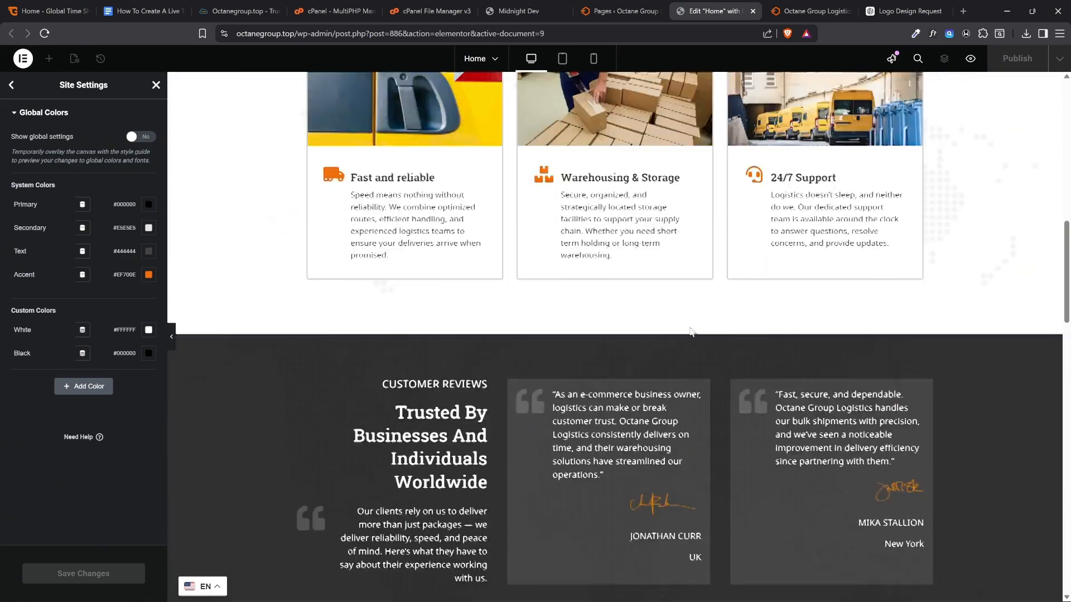
scroll(728, 348, up, 3)
scroll(728, 348, up, 10)
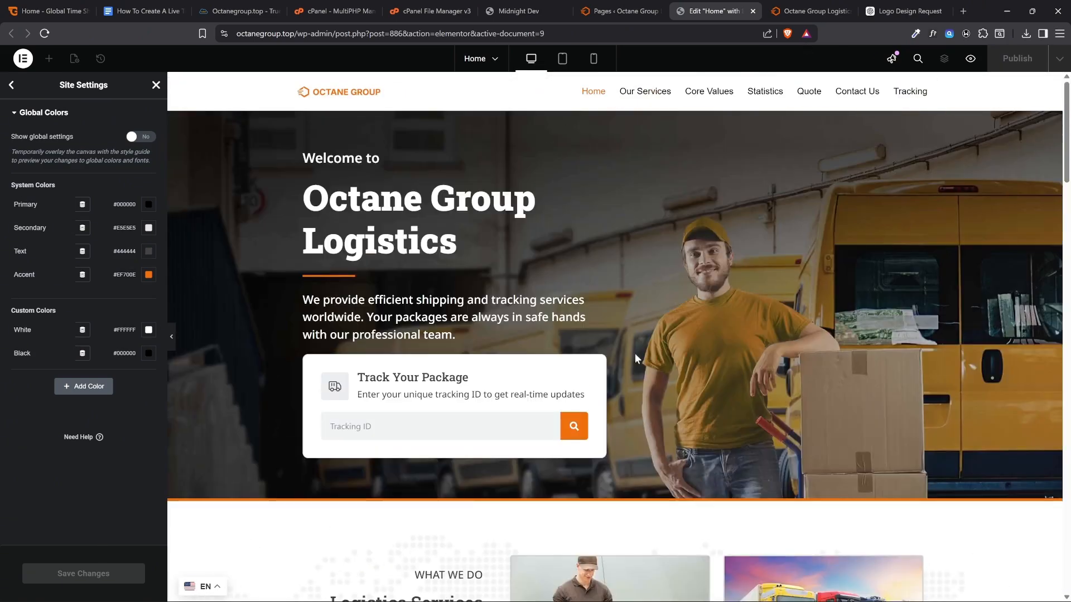
scroll(736, 432, down, 5)
scroll(368, 296, up, 5)
click(752, 11)
Reload the live Octane Group homepage and check the restored accent color and the preloader animation
scroll(642, 178, up, 5)
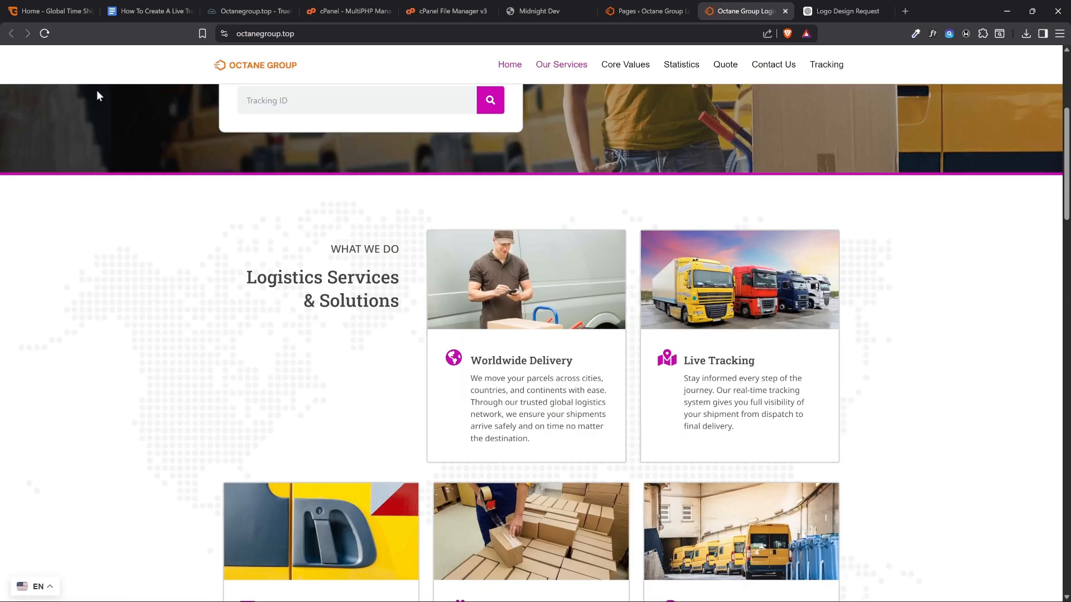
click(43, 34)
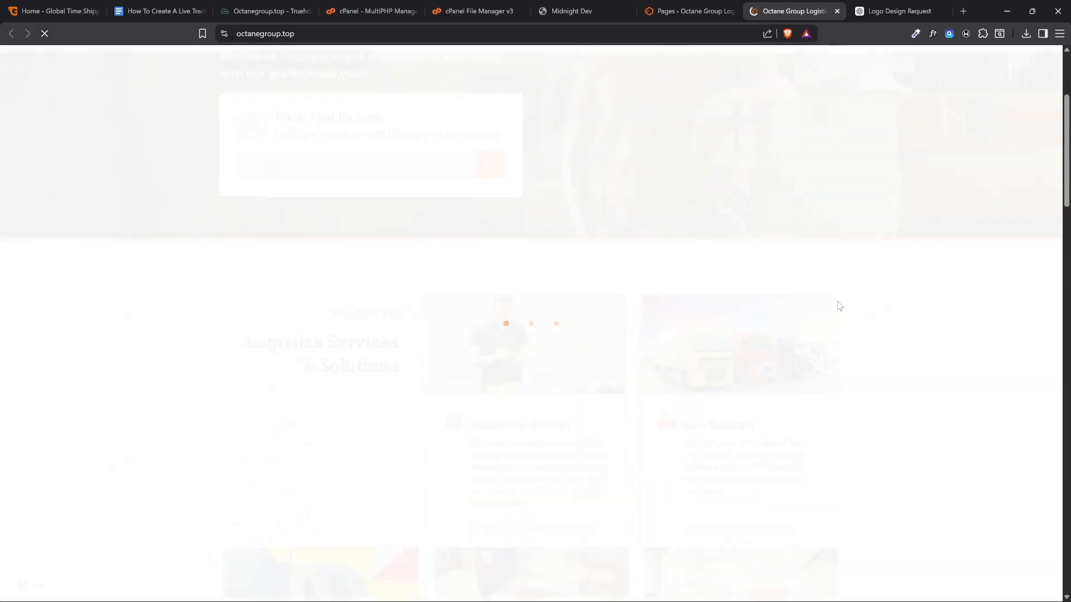
scroll(510, 266, up, 5)
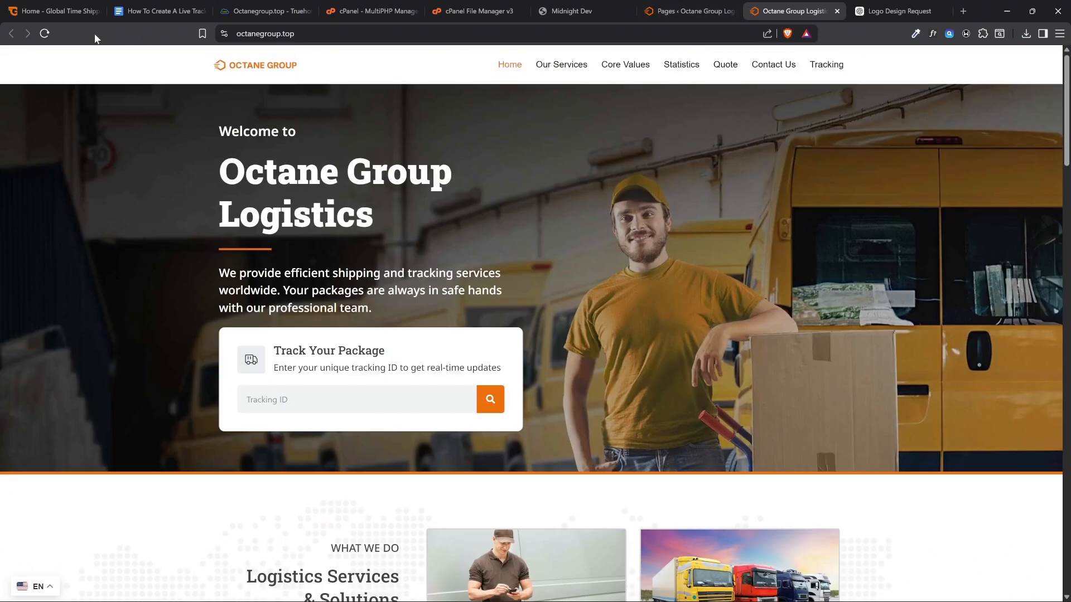
click(49, 34)
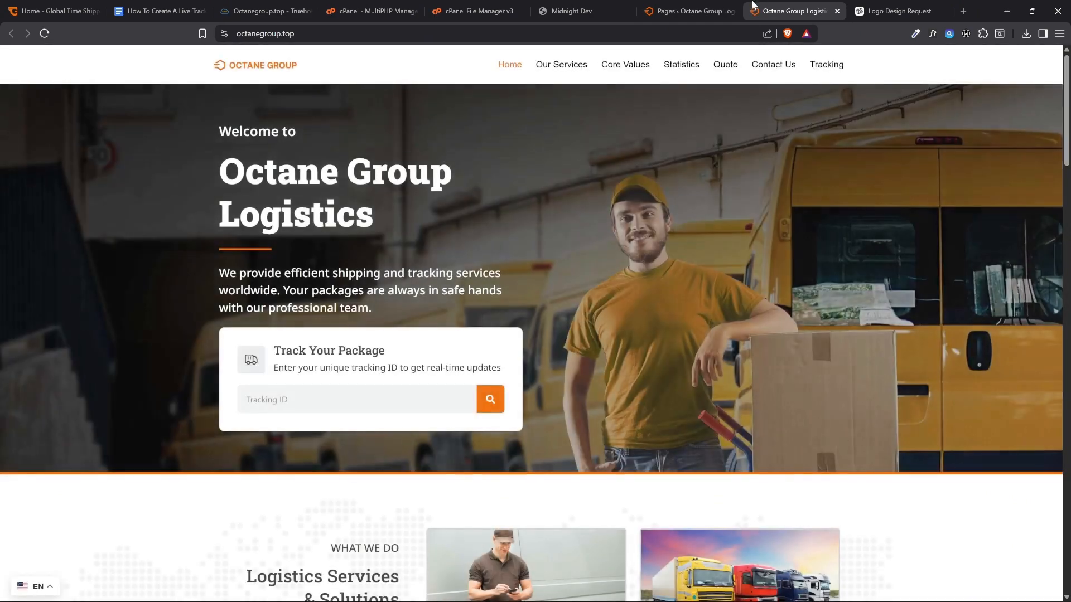
Go to the site's installed plugins and open the LoftLoader settings in a new tab
click(692, 11)
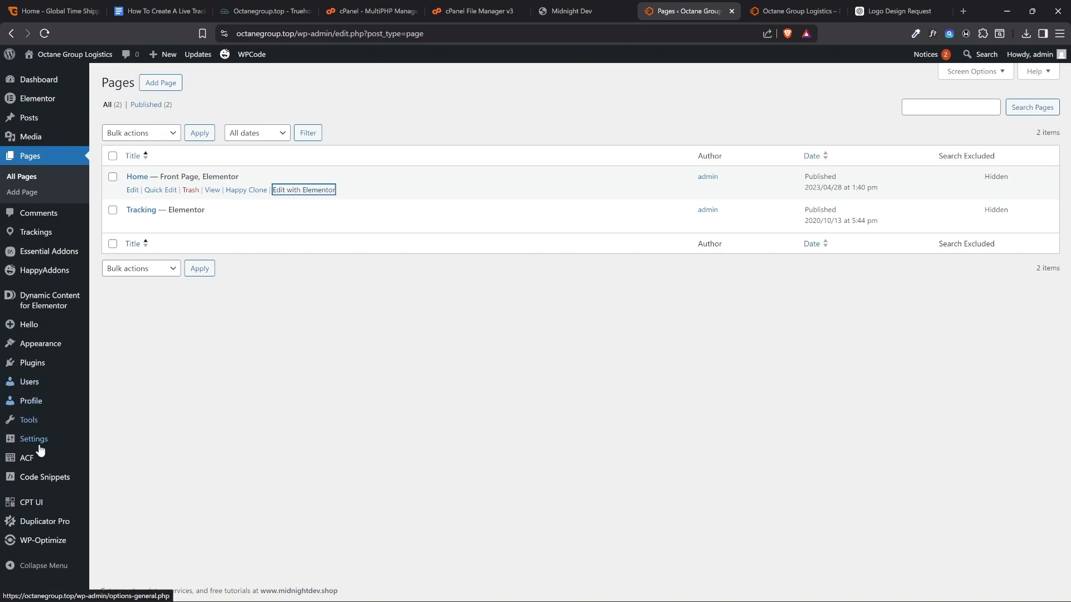
mouse_move(45, 372)
click(115, 364)
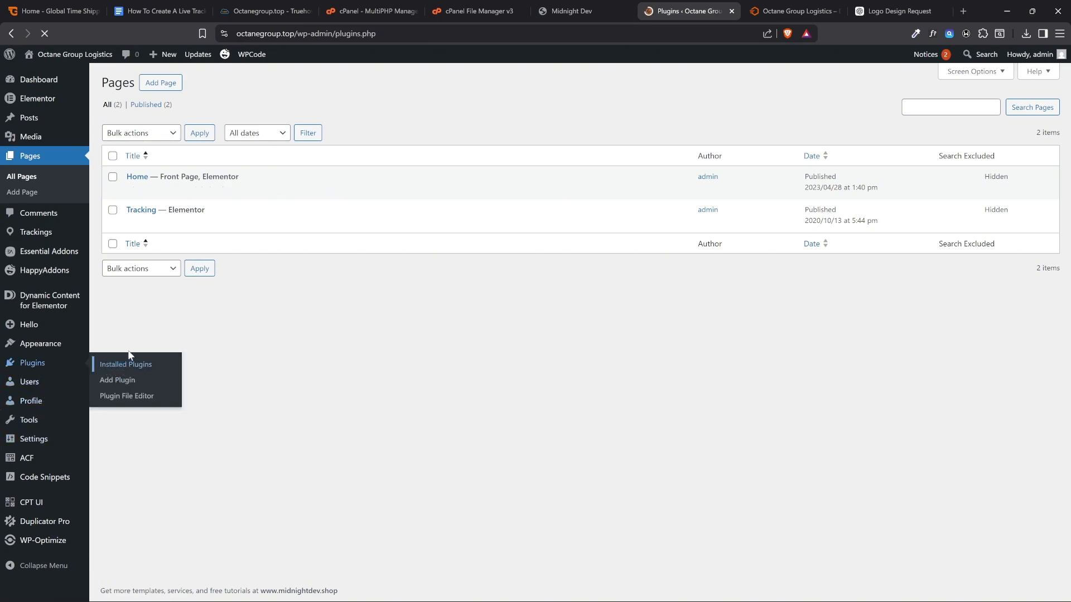
scroll(140, 348, down, 10)
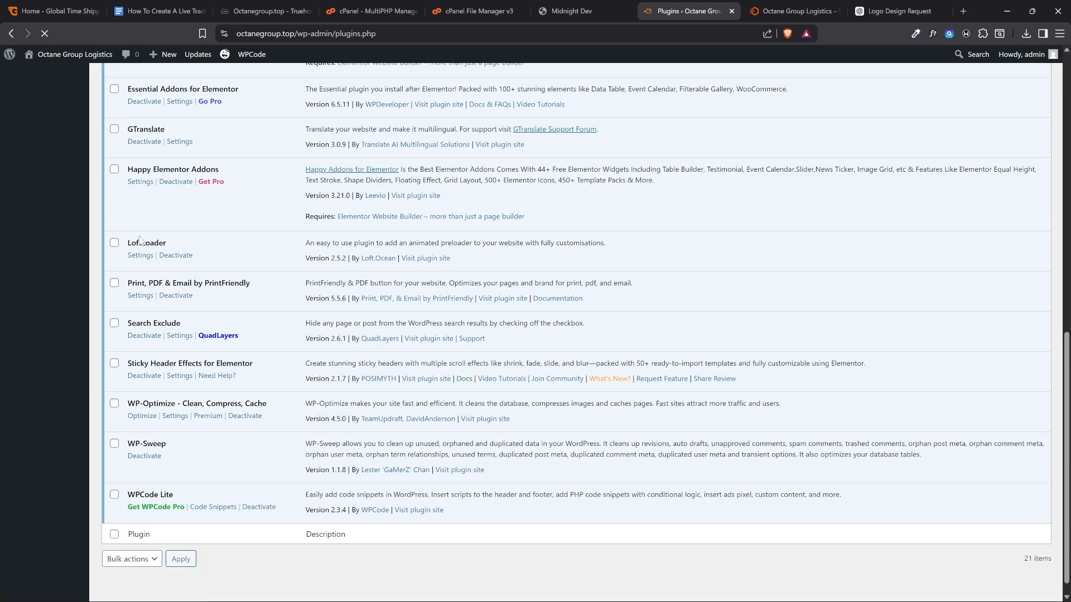
scroll(162, 290, up, 1)
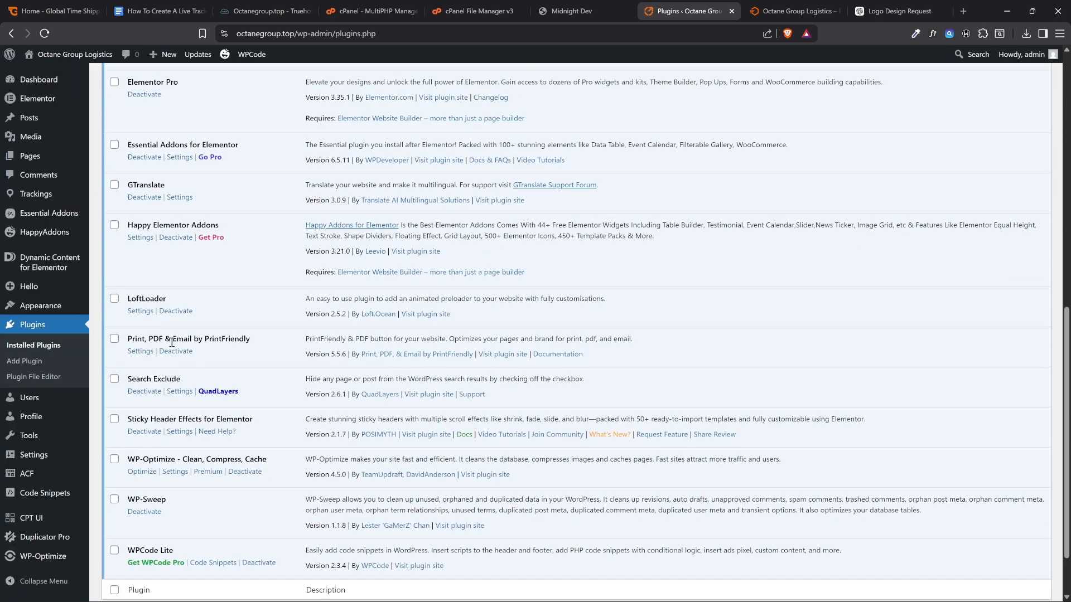
right_click(133, 312)
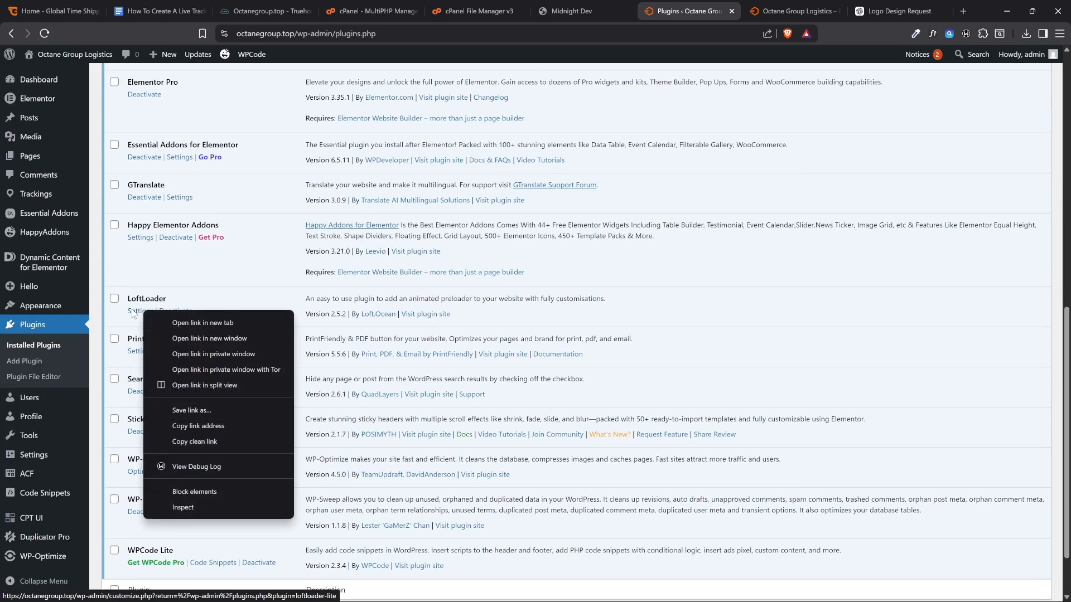
click(162, 323)
click(726, 6)
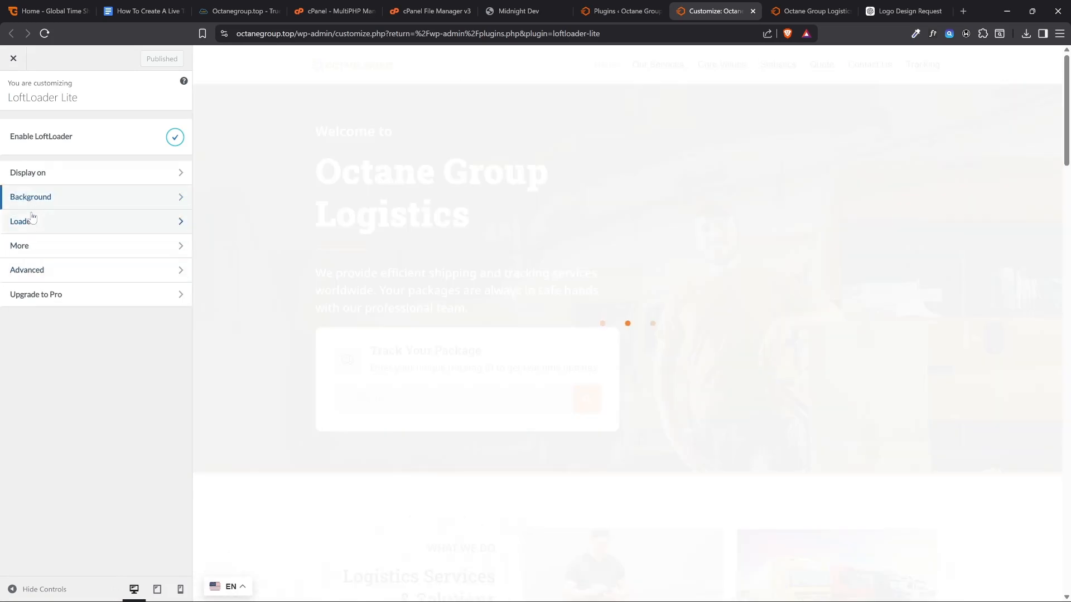
Try the glowing circle loader animation with a pink color in LoftLoader, and leave the customizer without publishing
click(35, 221)
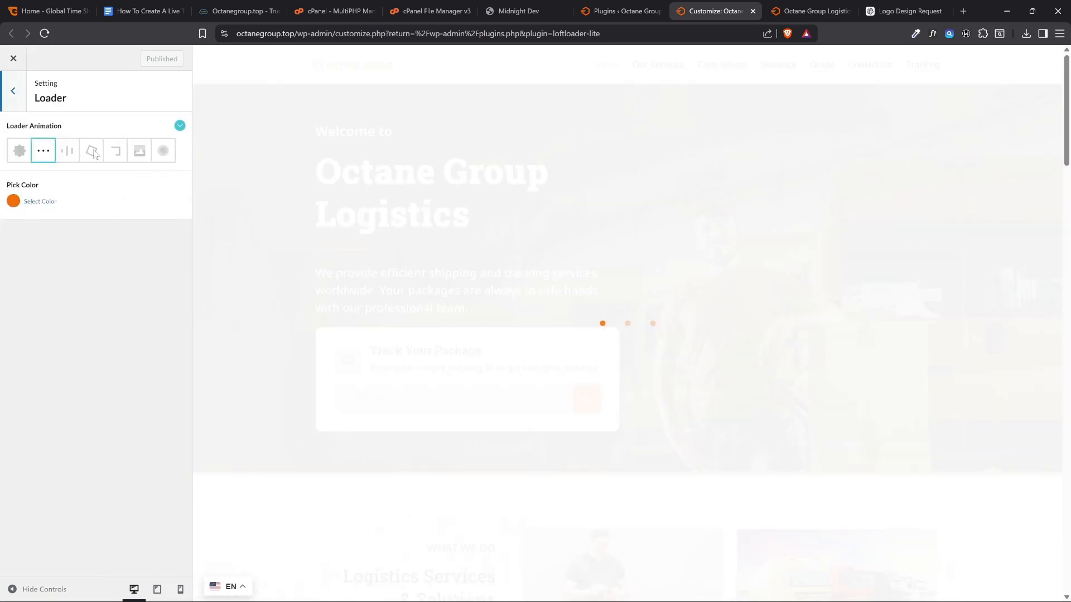
click(164, 151)
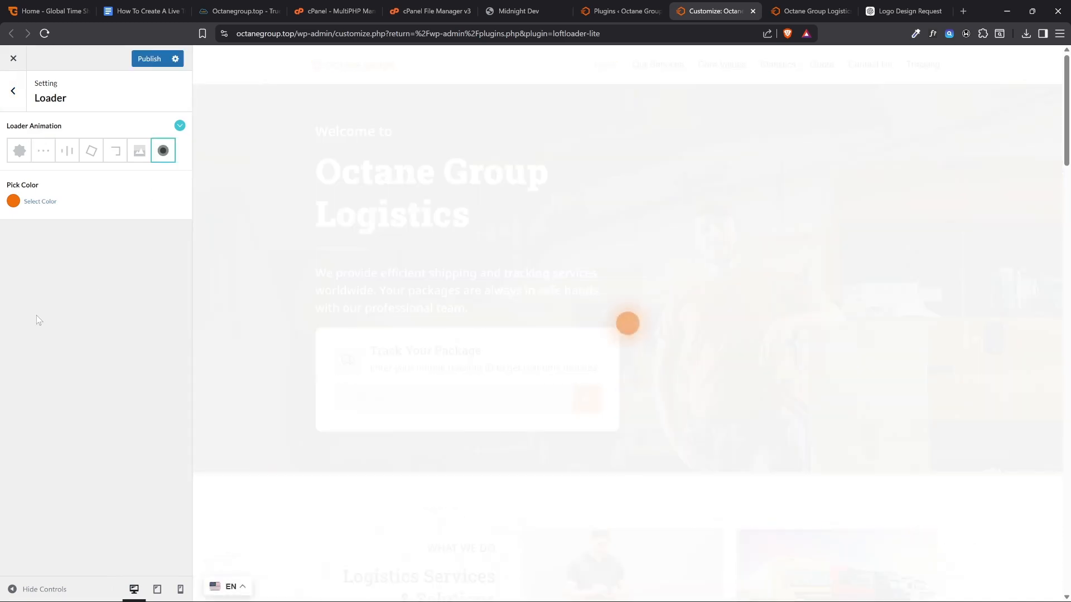
click(35, 203)
drag(69, 248, 106, 232)
click(83, 377)
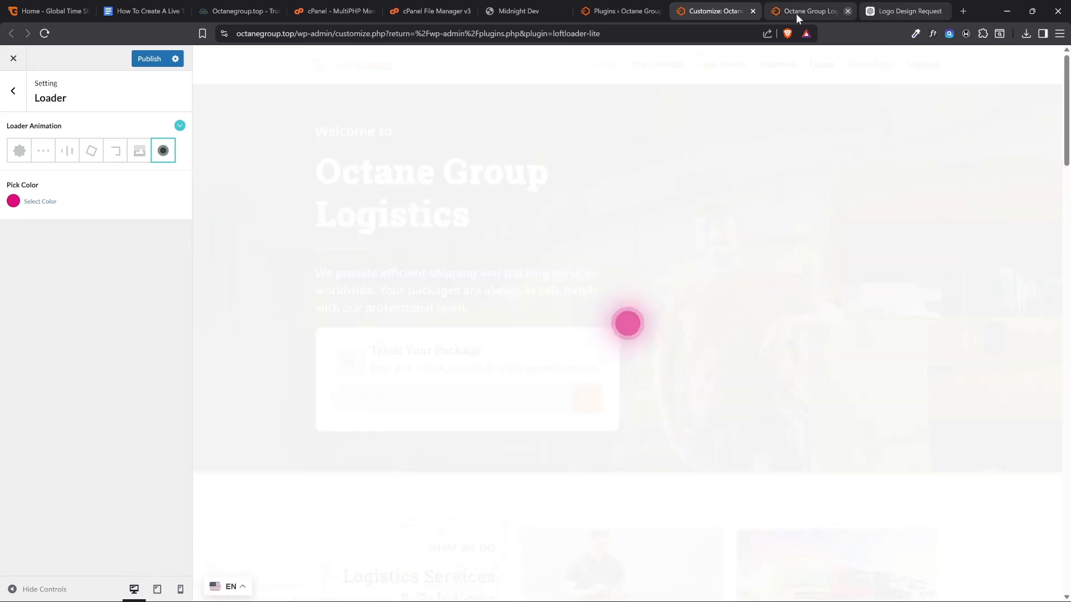
click(751, 12)
click(580, 102)
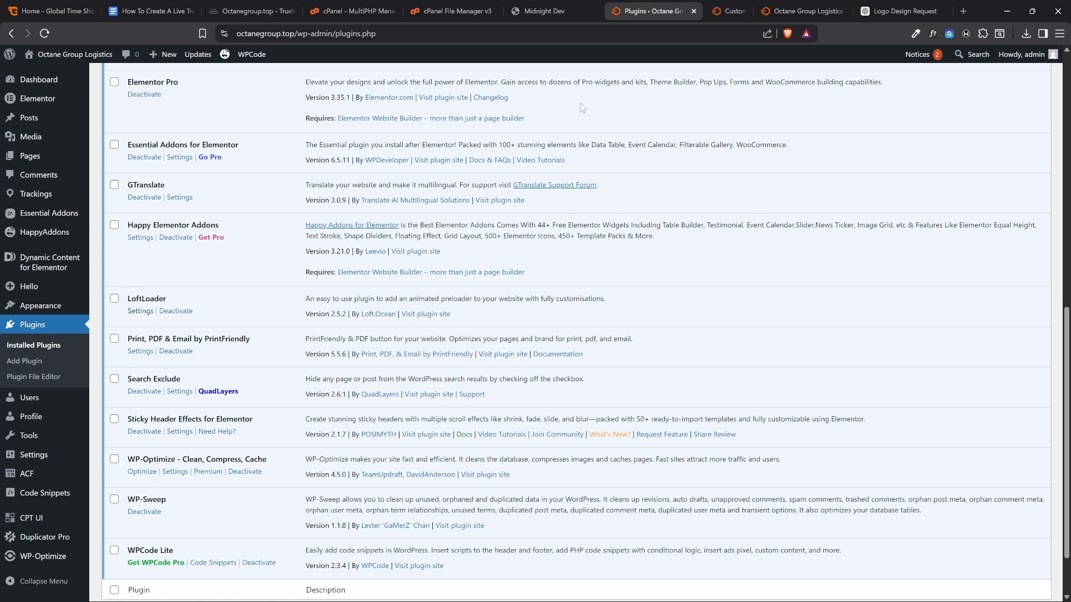
Deactivate the LoftLoader plugin and reload the live homepage to check how it loads without the preloader
click(166, 311)
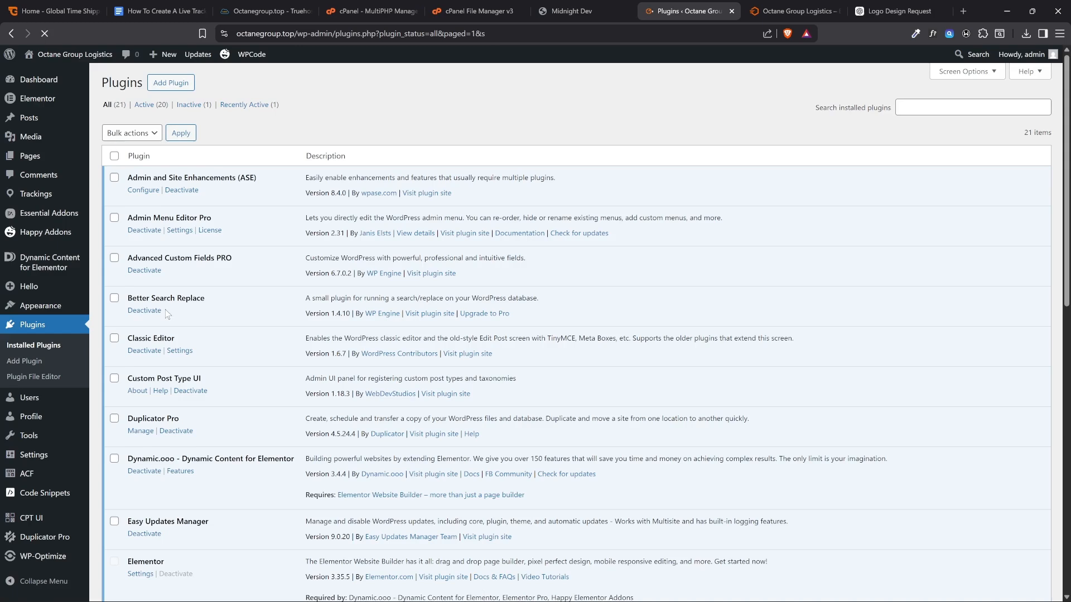
click(795, 11)
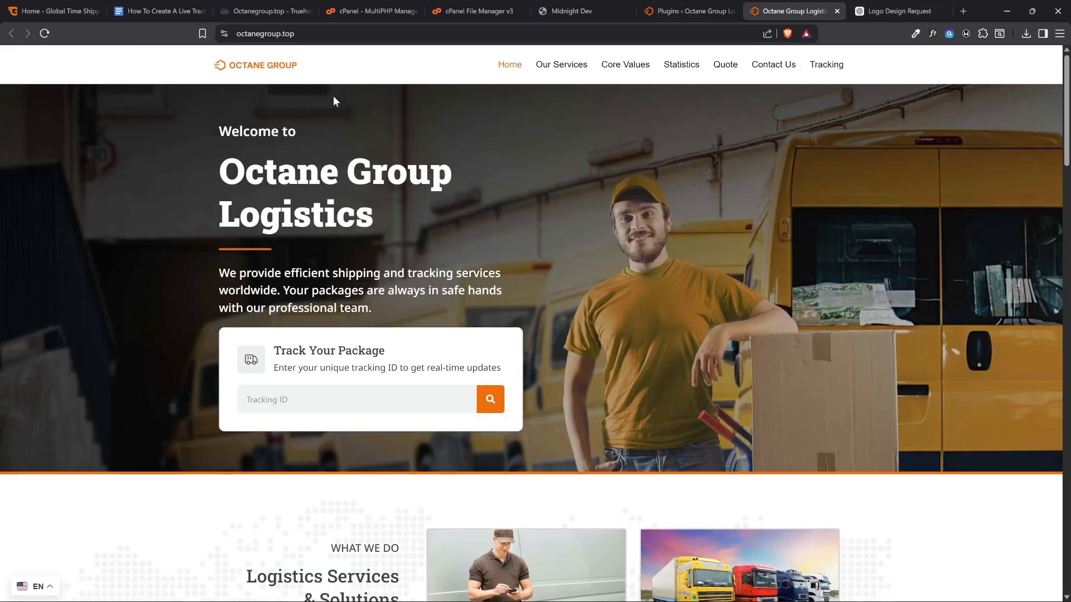
click(45, 34)
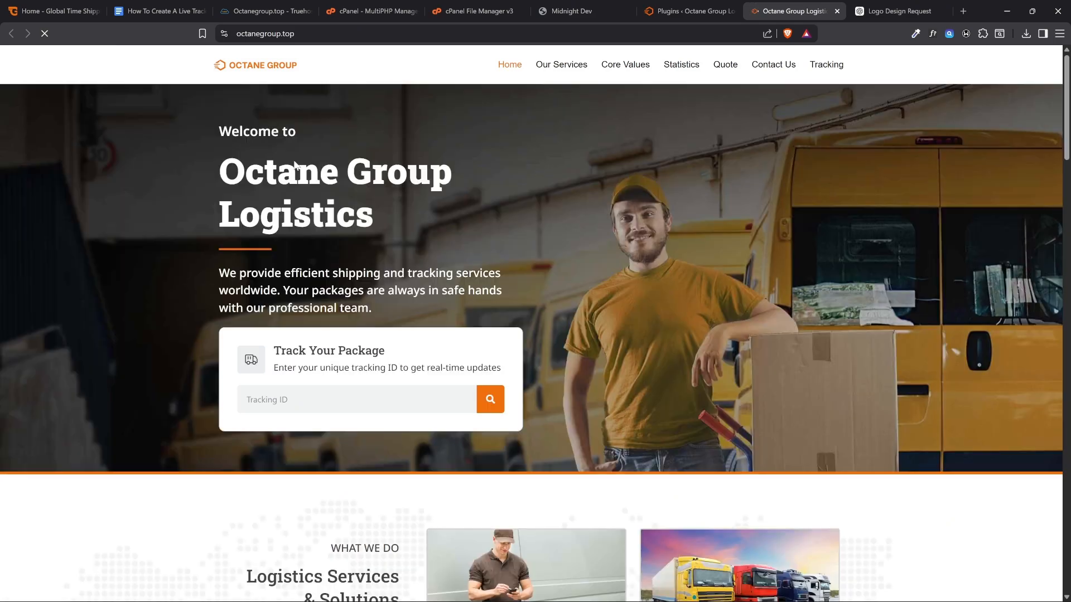
scroll(306, 274, down, 5)
scroll(306, 274, up, 5)
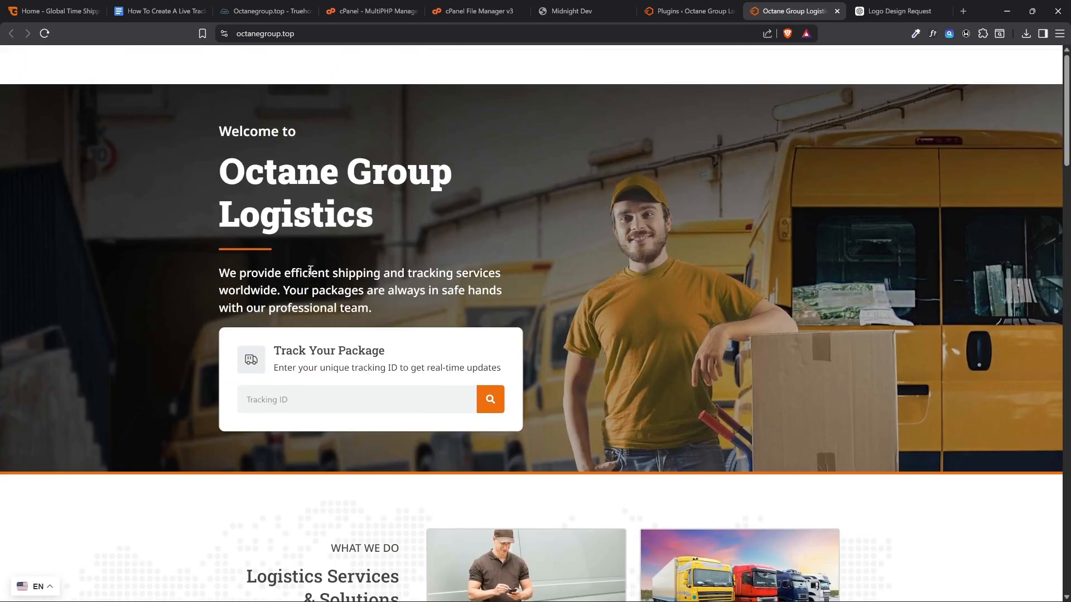
click(45, 35)
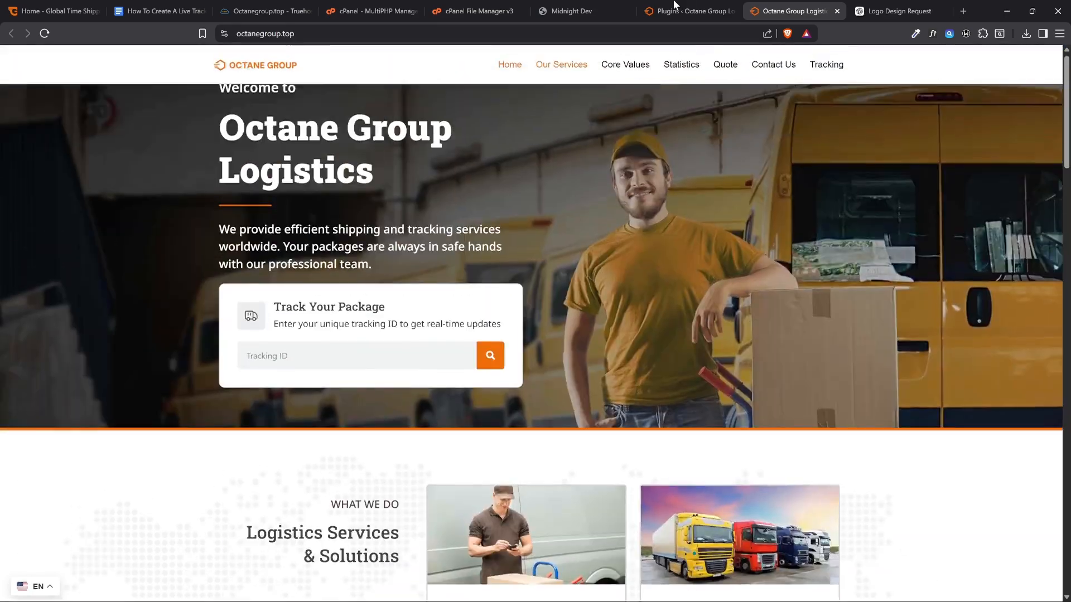
Reactivate the LoftLoader plugin and reload the live homepage to check the preloader
click(674, 5)
scroll(49, 335, down, 15)
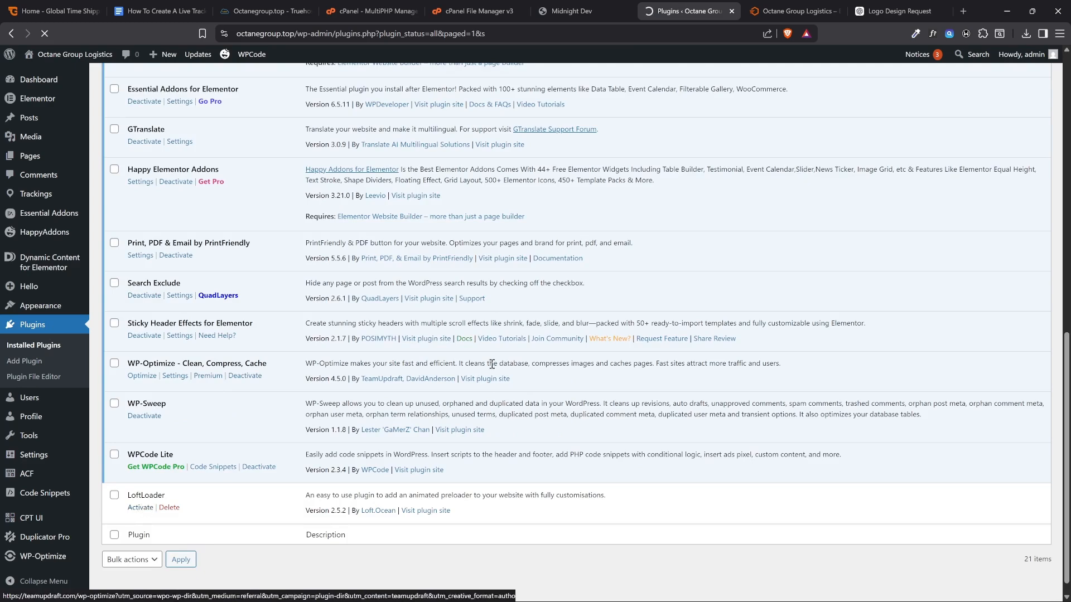
click(770, 6)
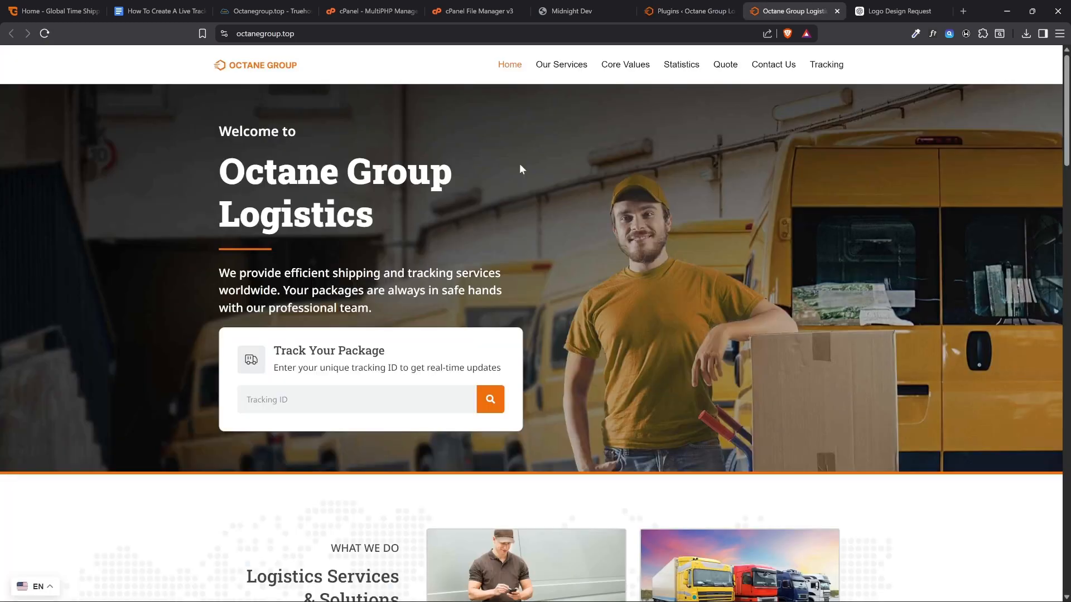
click(45, 34)
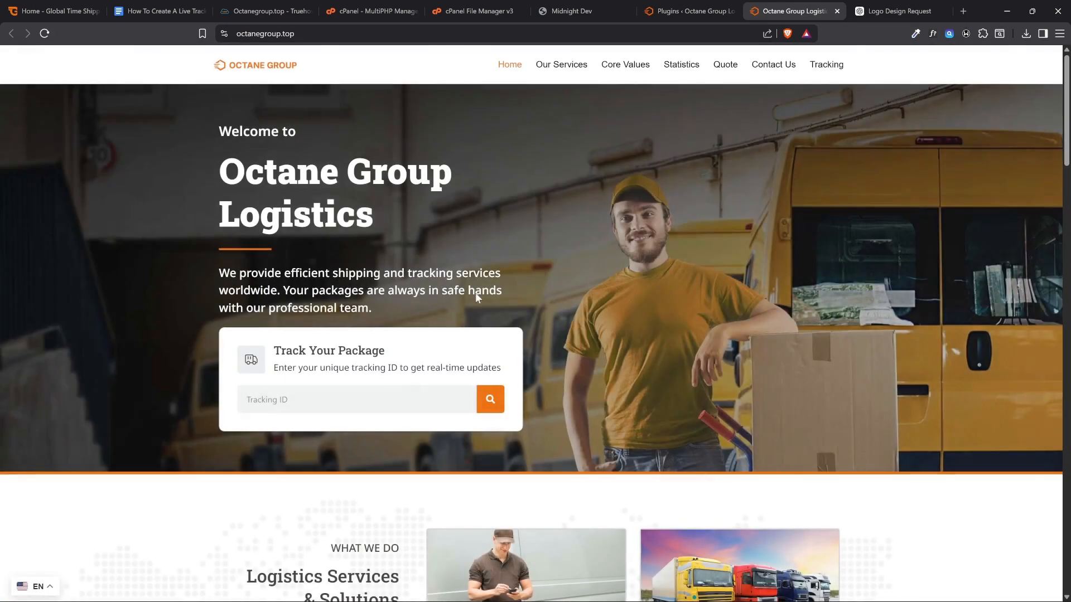
Review the admin edits in the courier website guide document and examine the Tracking ID field on the live homepage
click(162, 11)
double_click(563, 320)
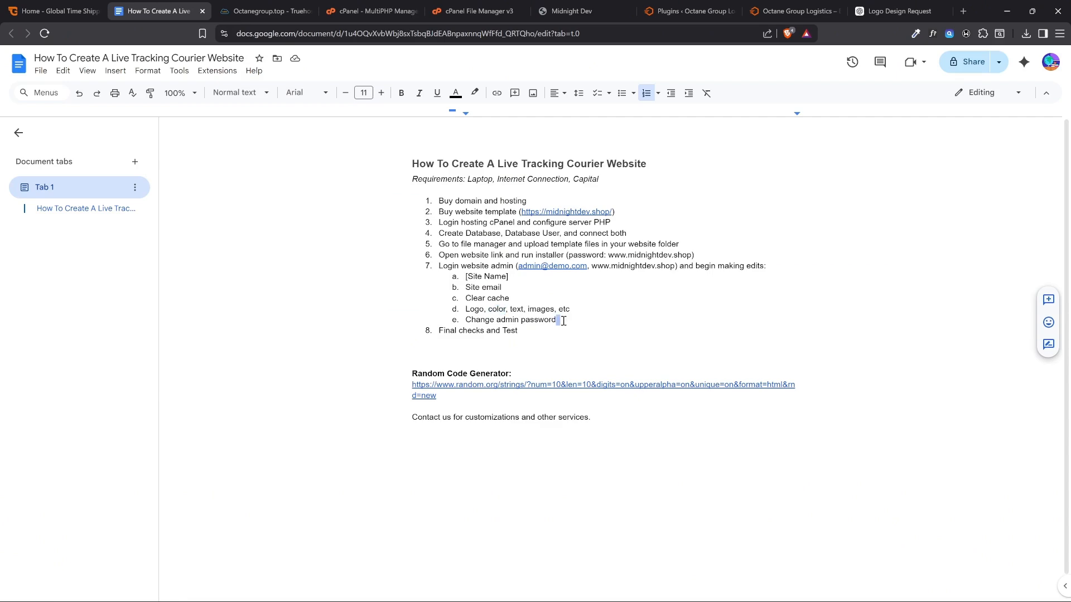
click(689, 11)
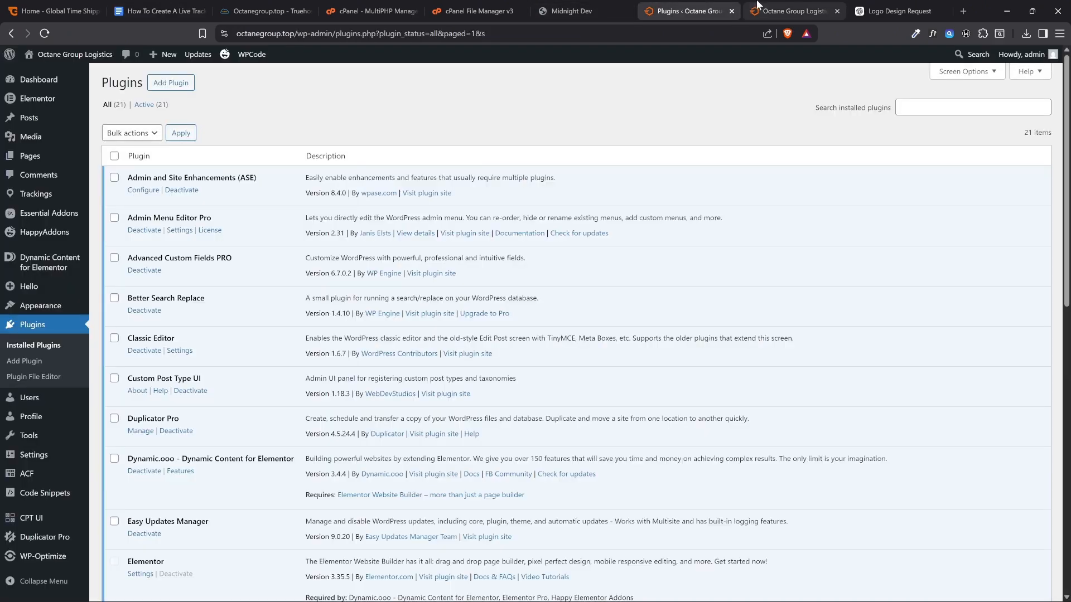
click(792, 11)
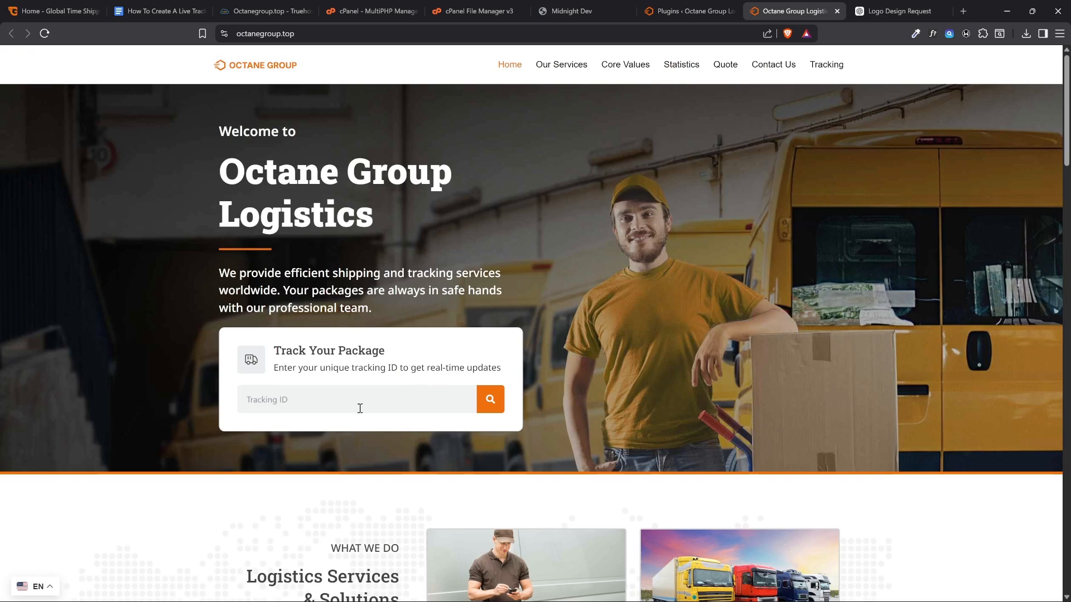
click(284, 406)
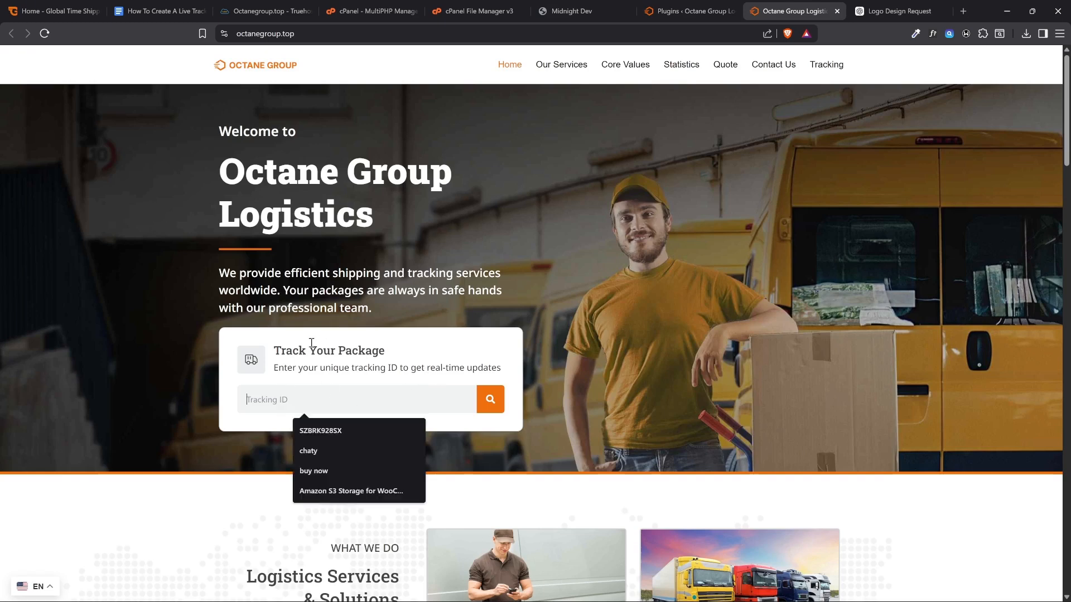
click(311, 343)
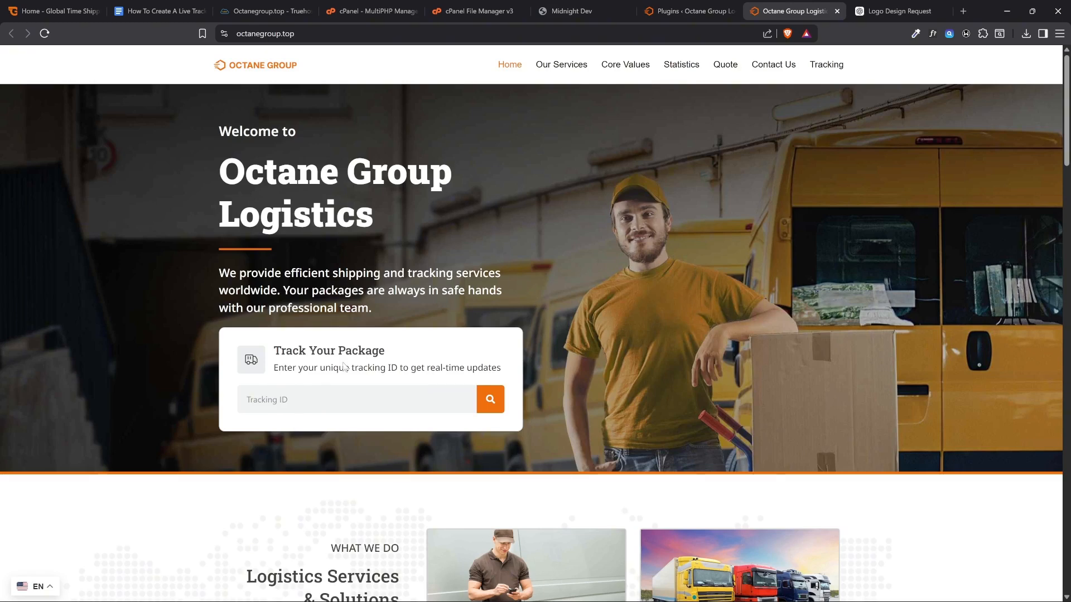
Open the existing entry under Trackings for editing in the site admin and select its tracking ID title
key(ctrl+shift+Tab)
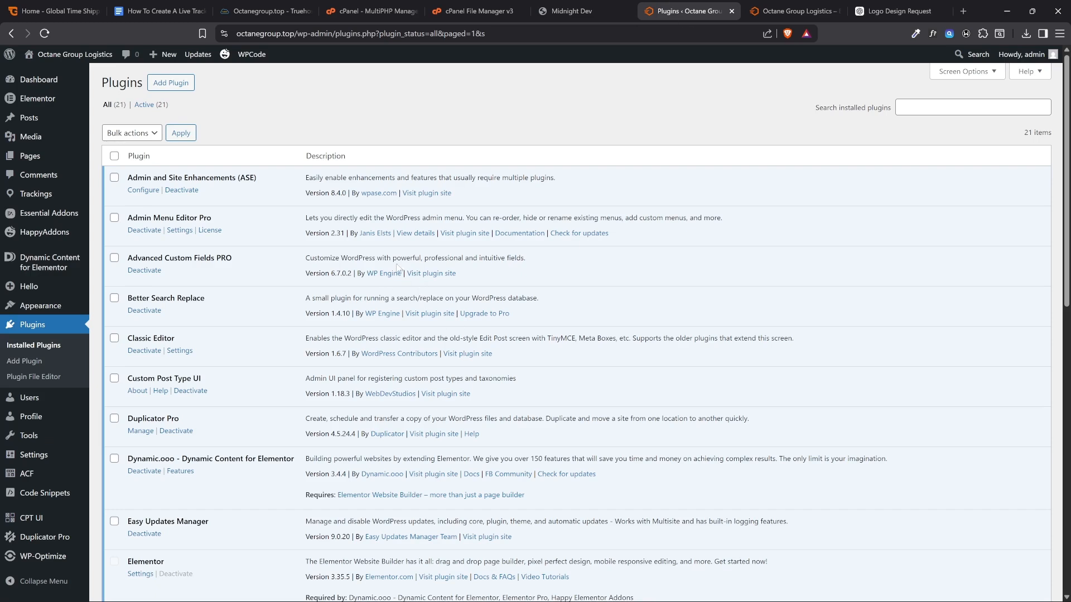
click(30, 200)
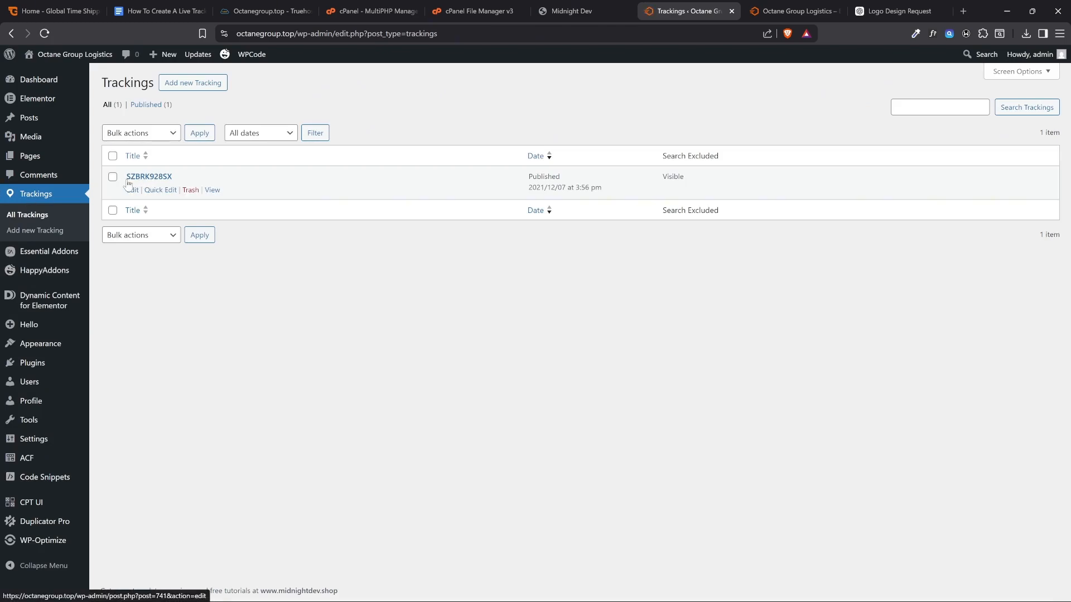
click(132, 191)
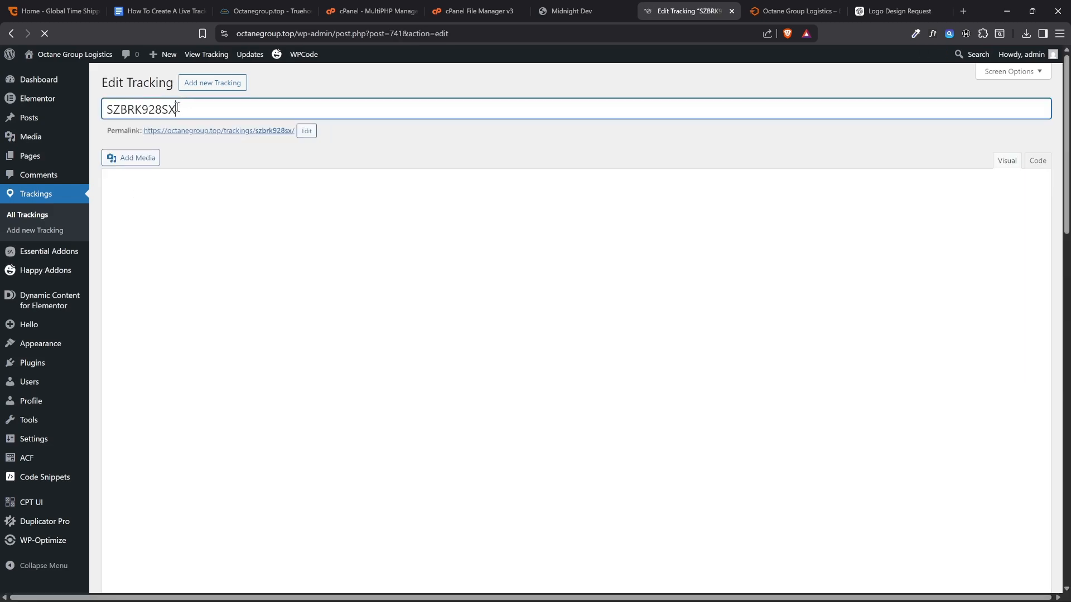
drag(178, 109, 99, 110)
key(ctrl+c)
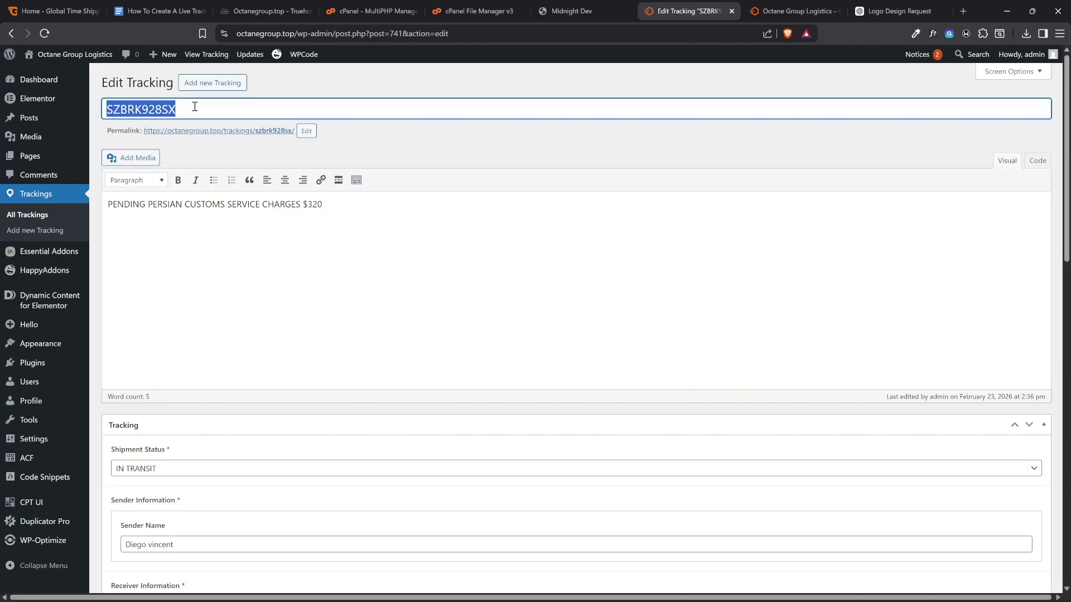
Search the live homepage with the copied tracking ID and open the matching shipment result
key(ctrl+Tab)
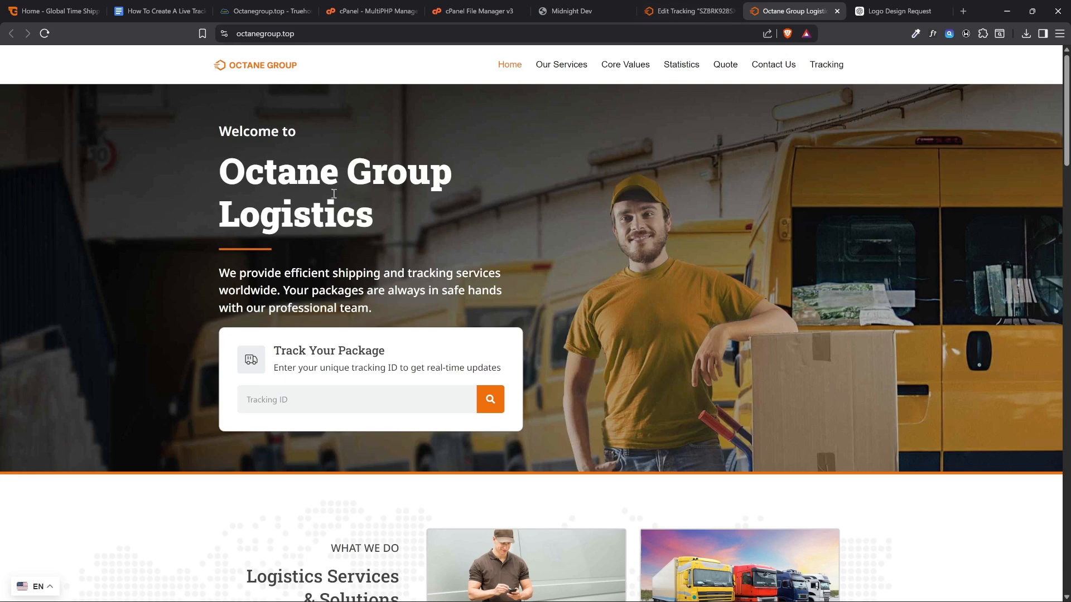
click(362, 394)
key(ctrl+v)
click(490, 399)
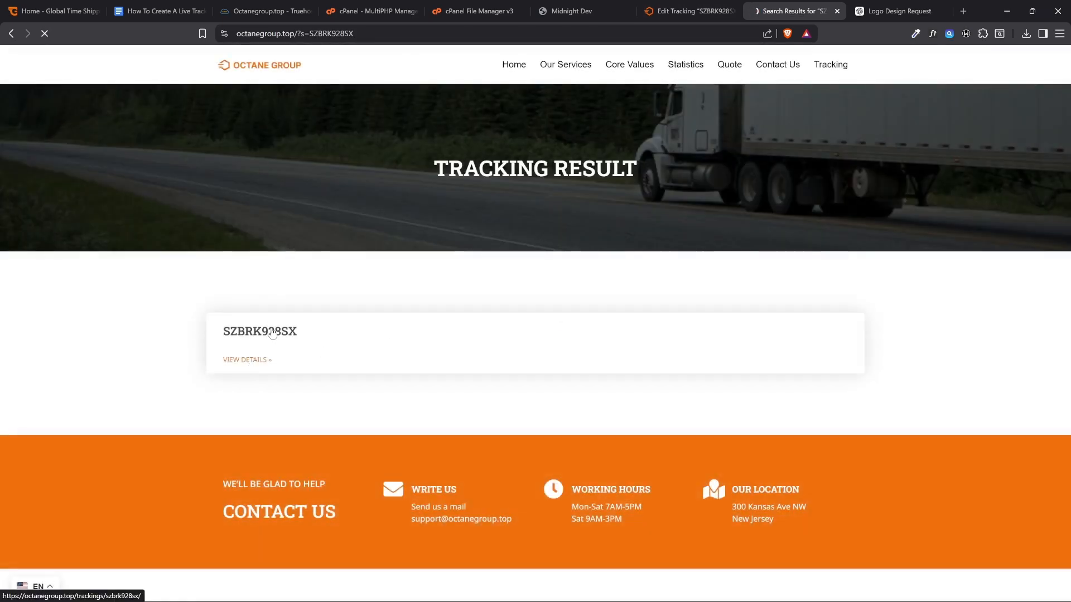
click(272, 333)
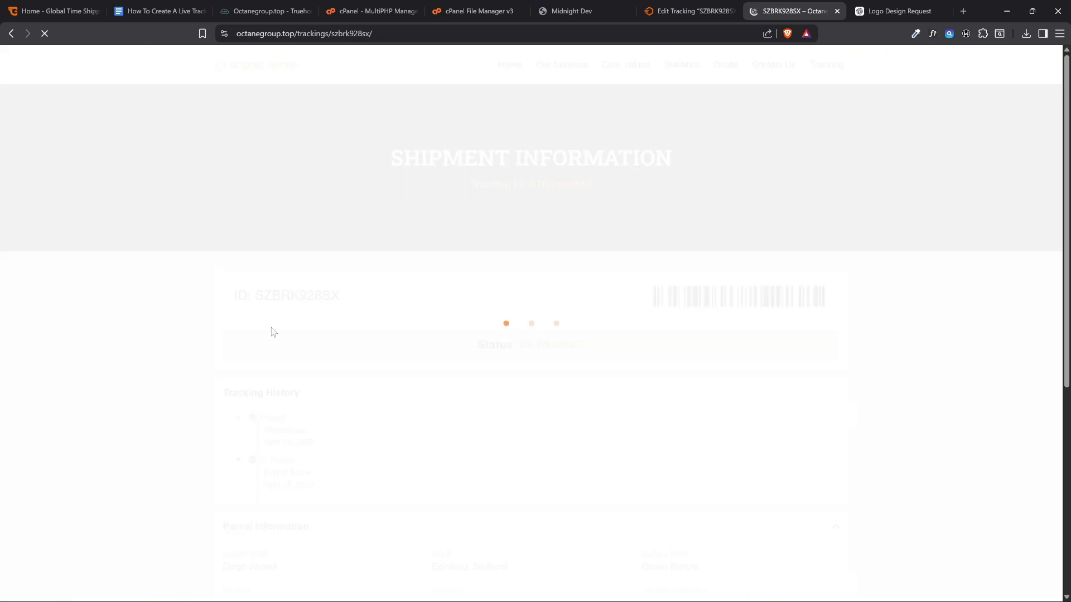
Examine the Shipment Information page, including its status, tracking history, parcel information and additional information
scroll(576, 390, down, 5)
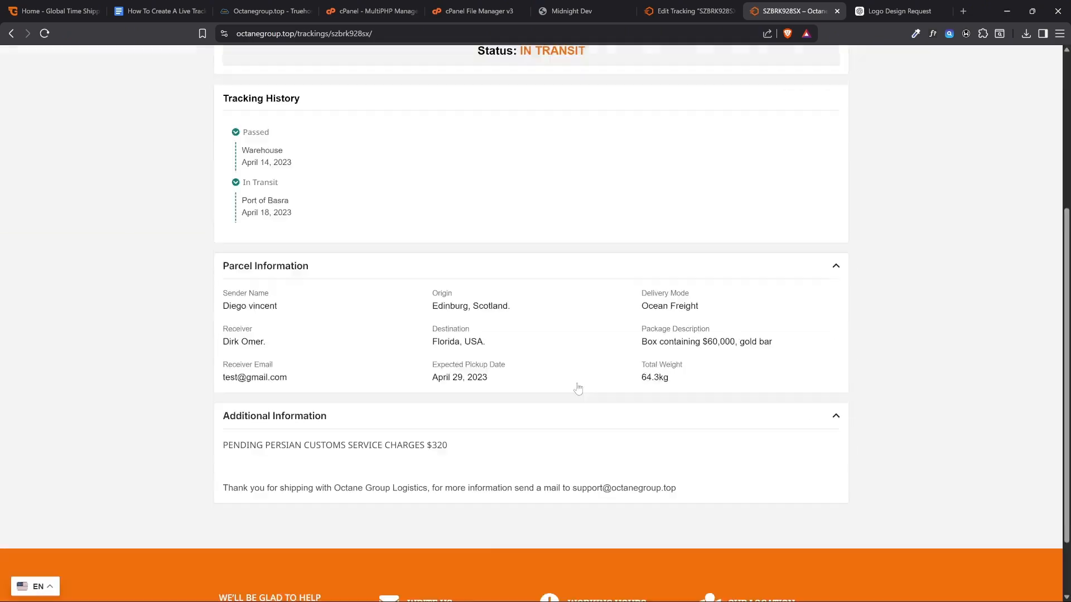
scroll(558, 374, down, 1)
scroll(554, 370, up, 7)
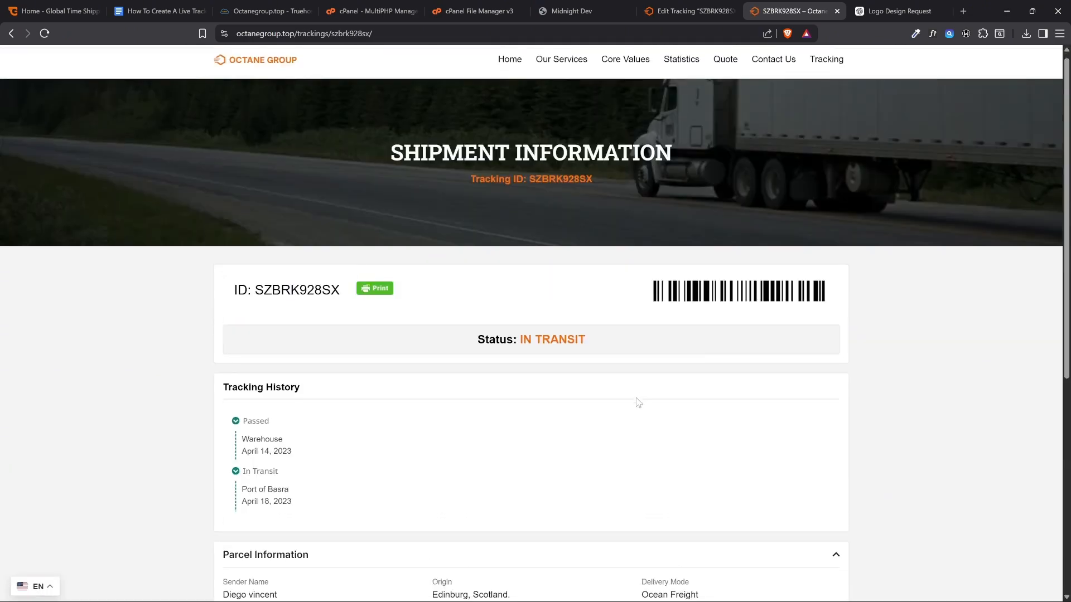
scroll(638, 401, down, 4)
scroll(393, 415, up, 4)
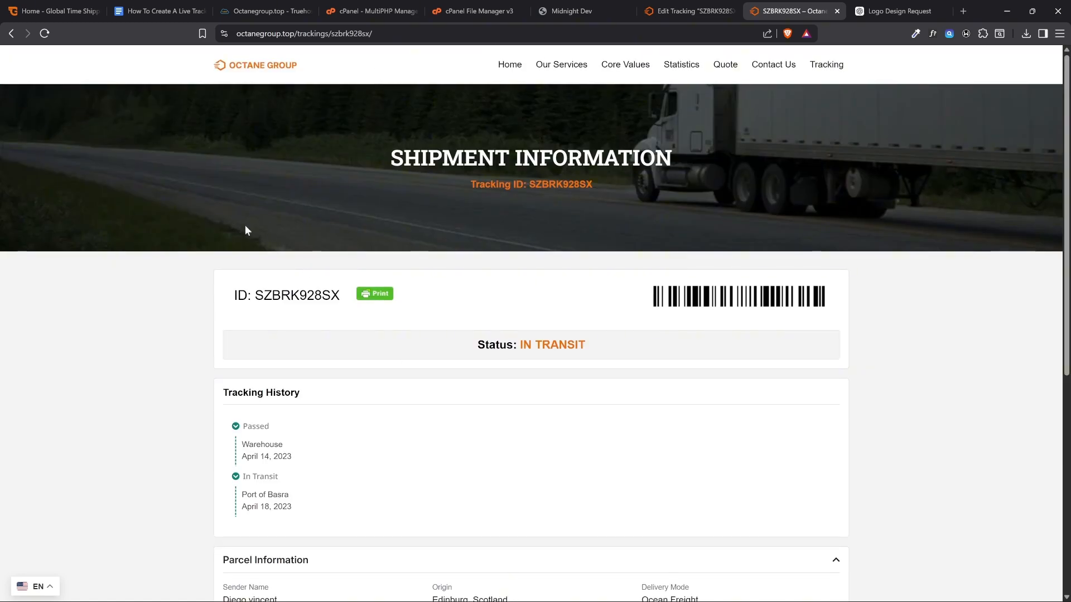
drag(294, 31, 241, 31)
click(423, 122)
scroll(484, 210, down, 3)
scroll(484, 211, up, 3)
scroll(595, 227, down, 8)
scroll(595, 227, up, 2)
scroll(595, 227, up, 5)
Close the finished Midnight Dev template installer page and return to the live shipment details
click(595, 10)
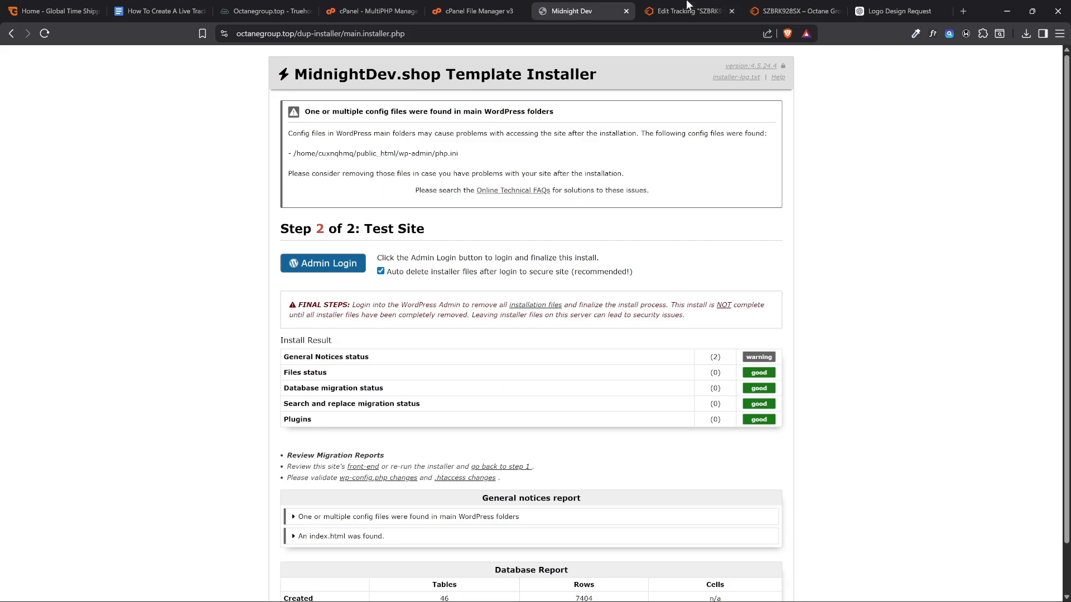
click(644, 11)
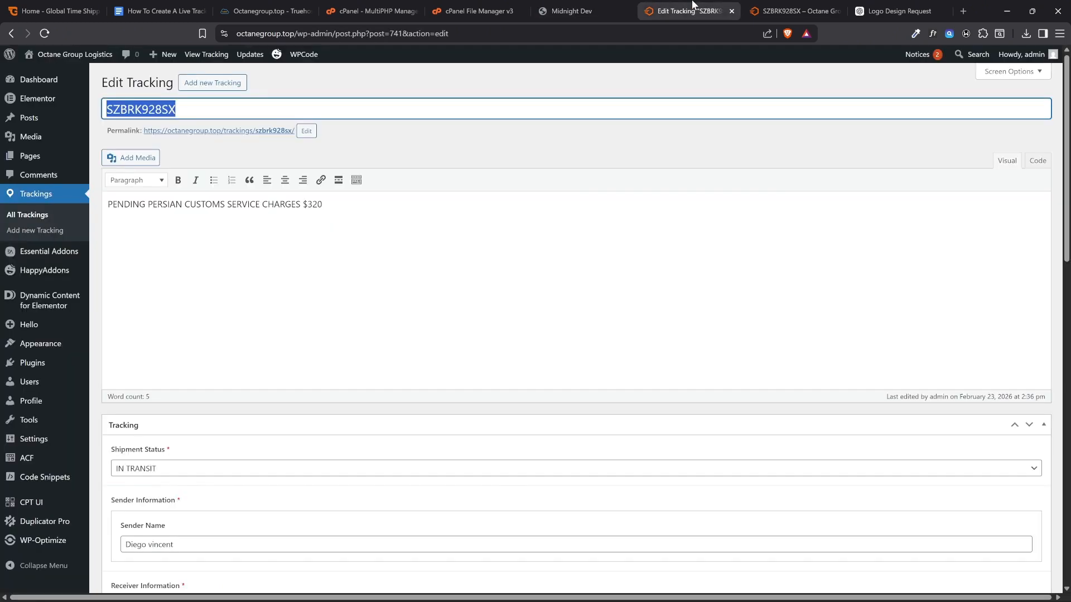
click(623, 10)
click(776, 11)
scroll(594, 262, down, 5)
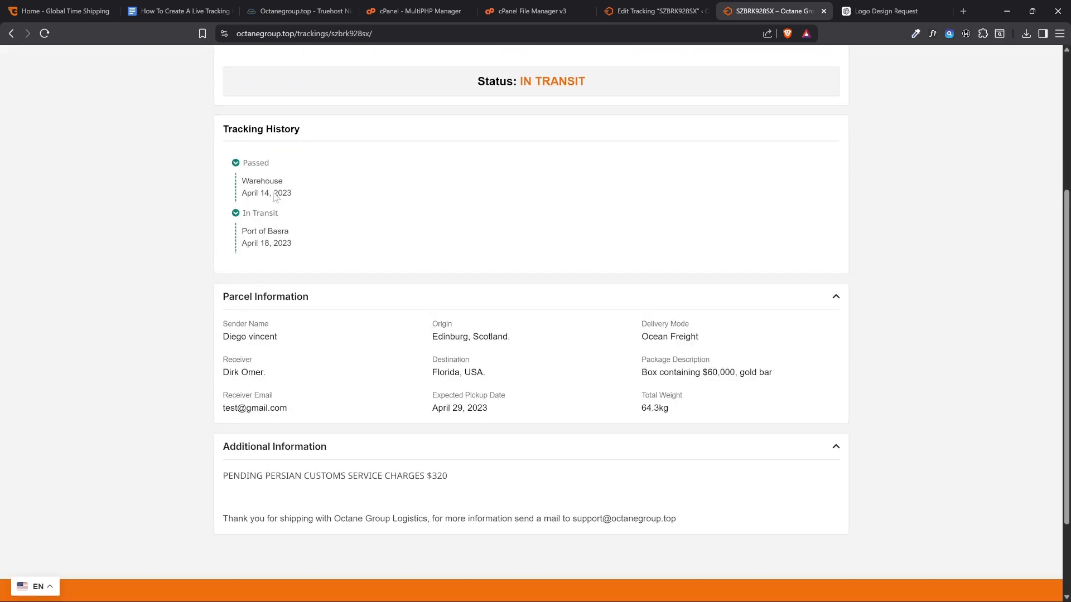
Reopen the existing tracking entry for editing from the list of all trackings in the site admin
click(653, 11)
click(32, 216)
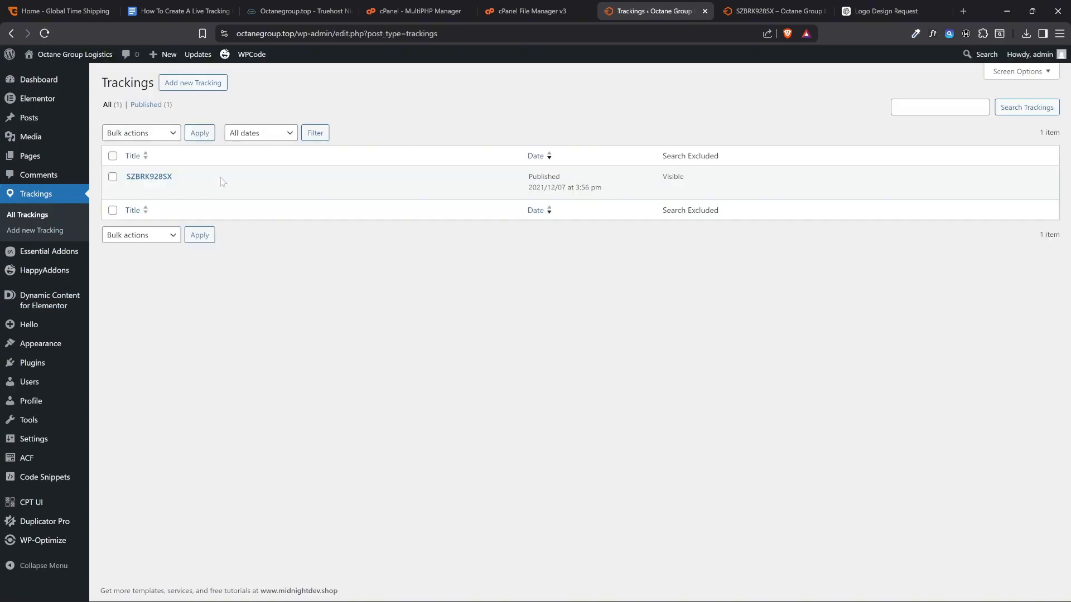
click(132, 190)
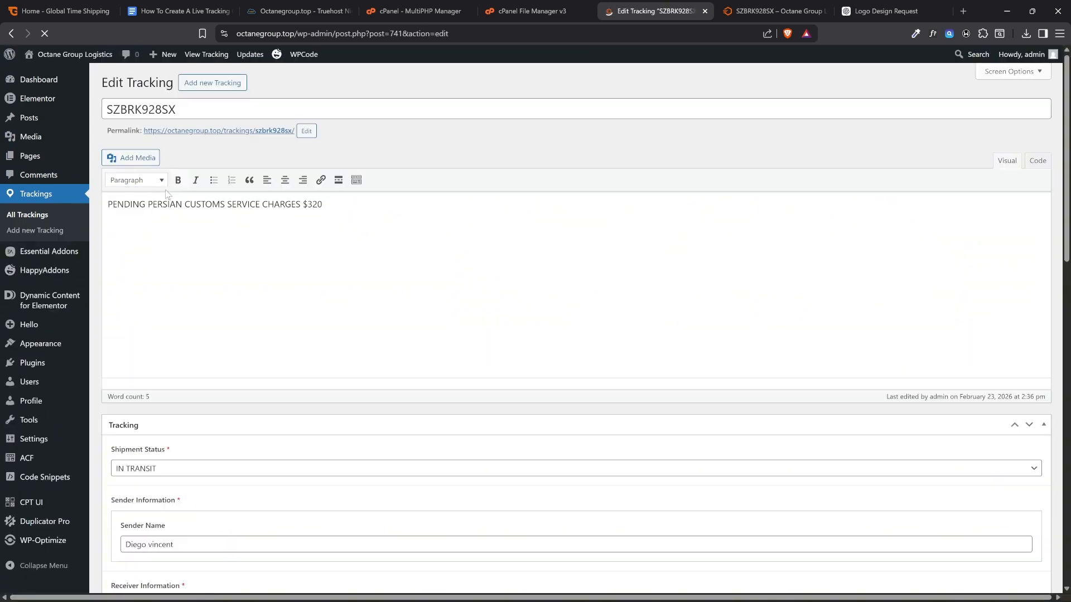
scroll(232, 157, down, 2)
Locate the pending Persian customs service charges note under Additional Information on the live shipment page
click(778, 8)
scroll(324, 388, down, 2)
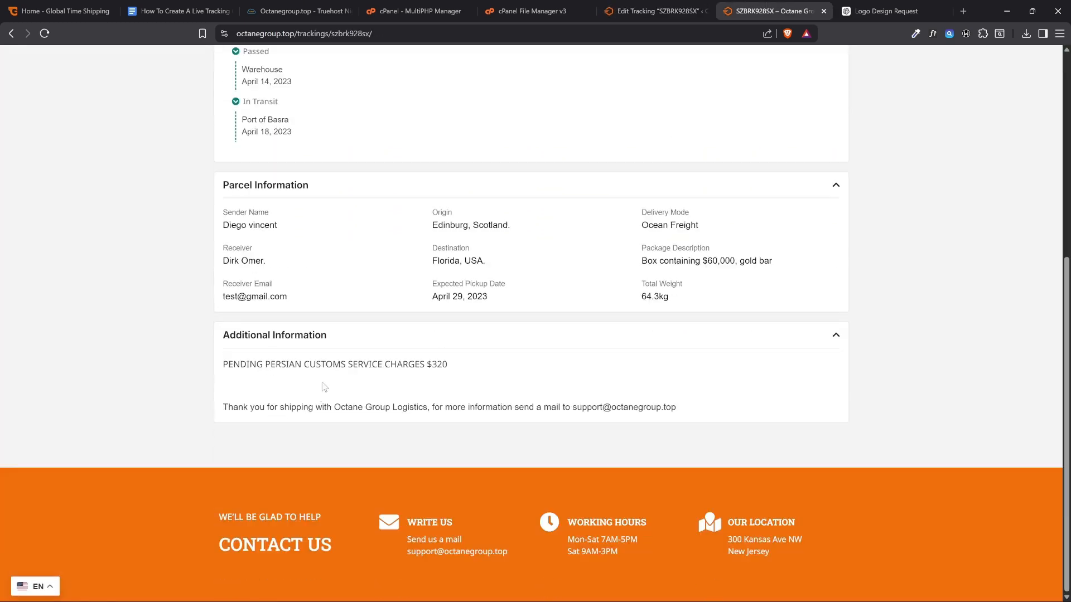
drag(223, 367, 489, 364)
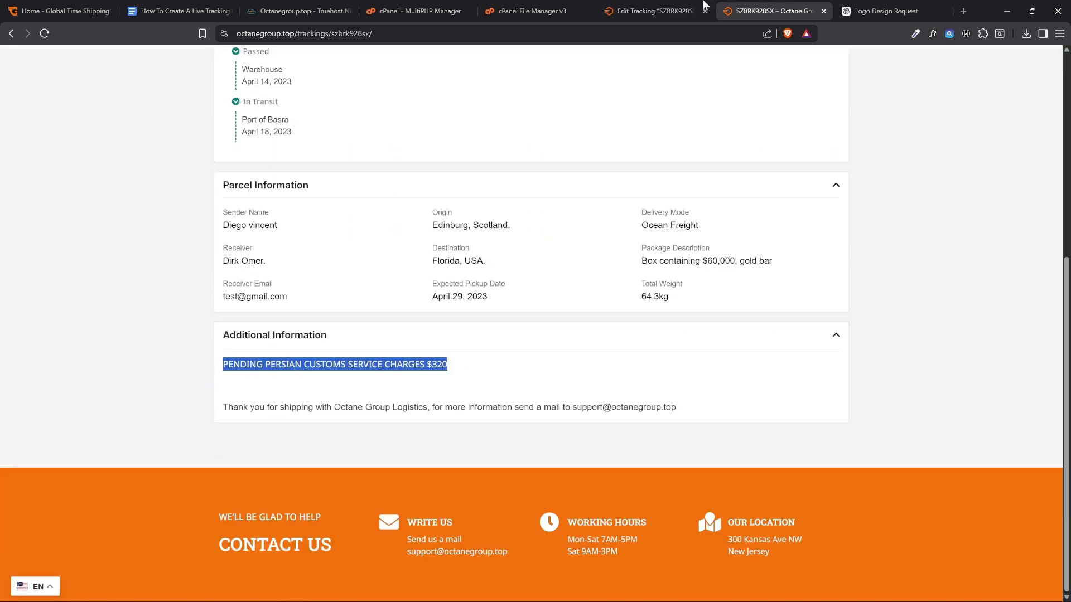
Set the customs service charges in the tracking entry's description to $1,500 and update the entry
click(655, 10)
scroll(337, 205, up, 2)
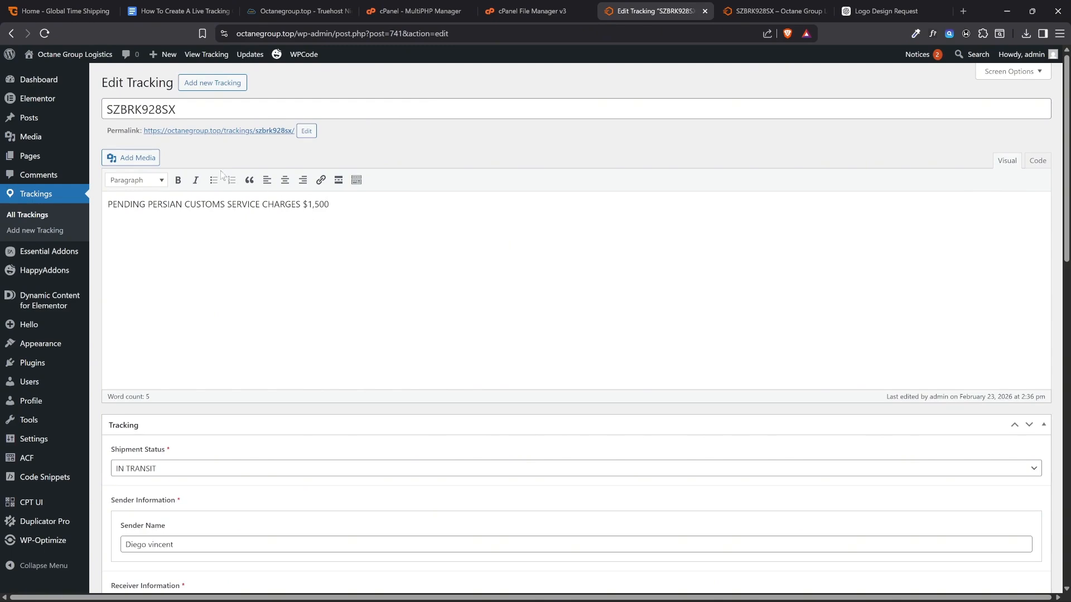
scroll(232, 167, down, 14)
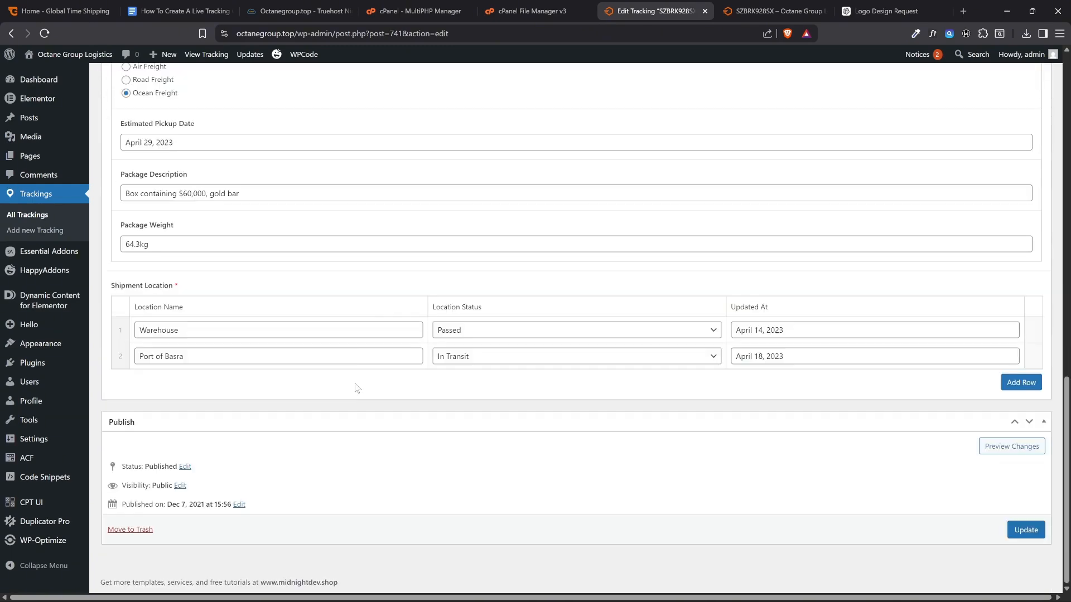
click(1025, 530)
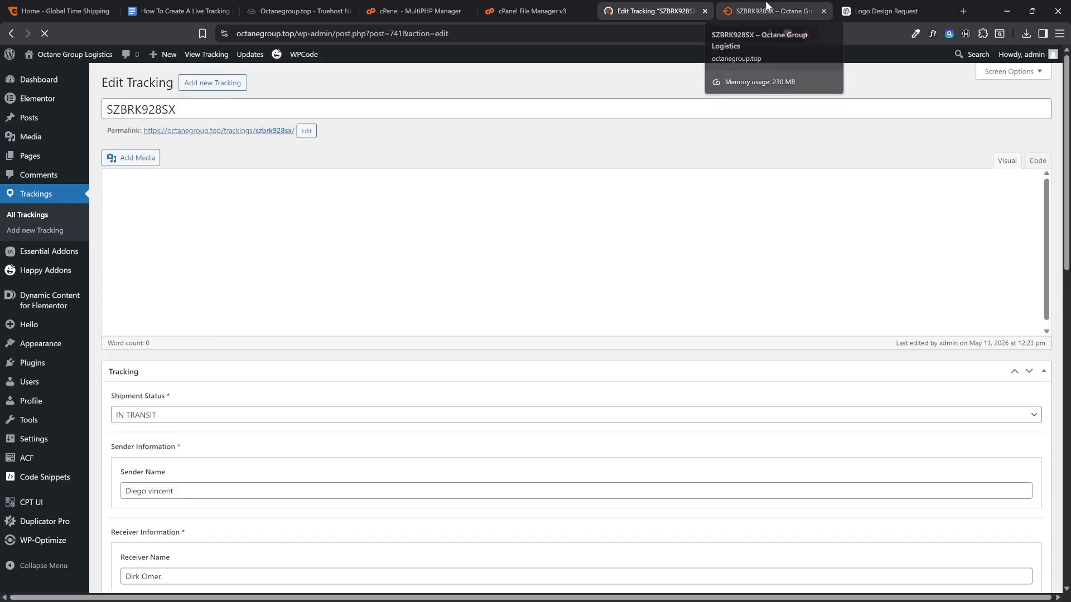
Reload the live shipment page and check the customs charge amount under Additional Information
click(766, 10)
scroll(374, 223, up, 7)
scroll(581, 366, down, 6)
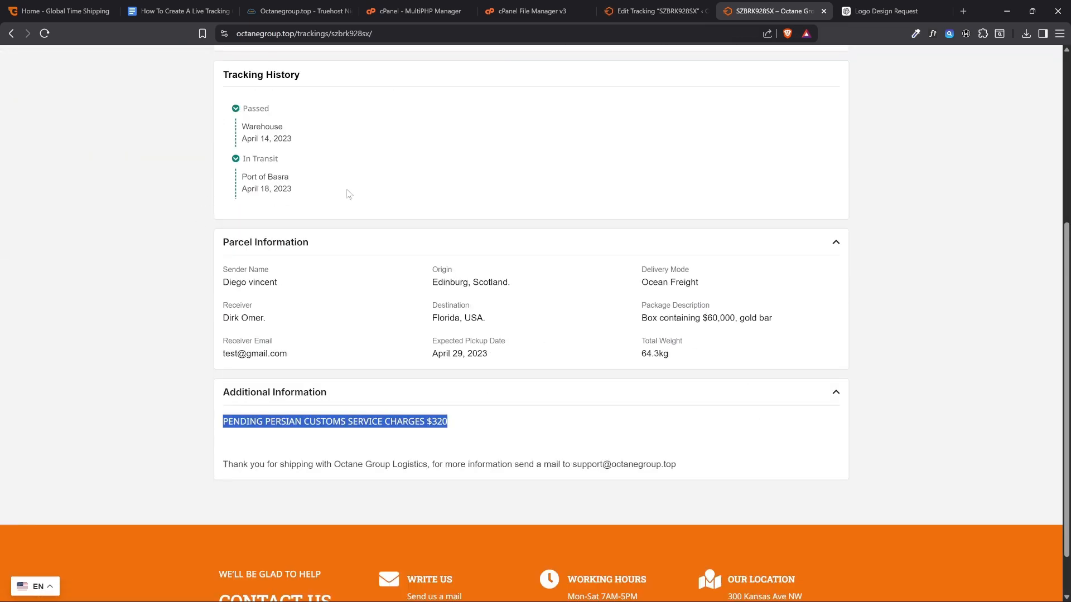
click(49, 38)
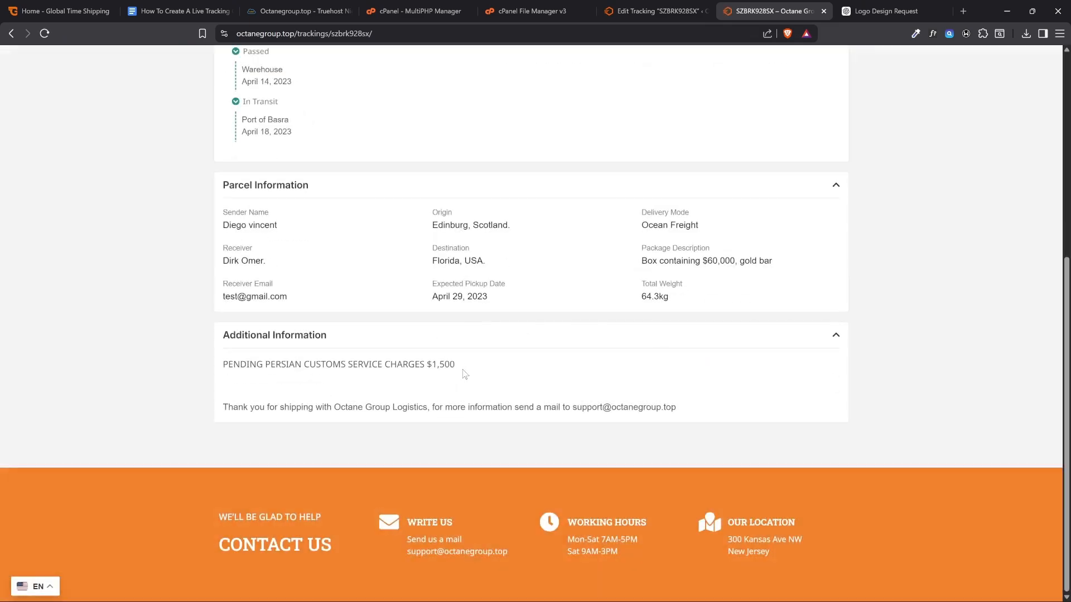
drag(460, 369, 426, 368)
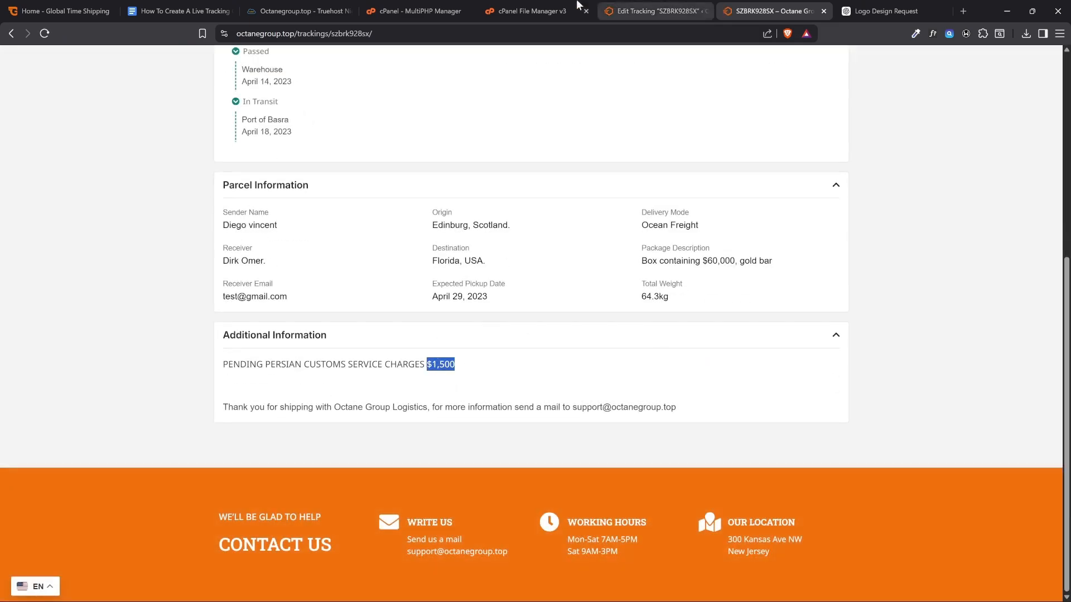
scroll(454, 353, up, 4)
Set the tracking entry's Shipment Status to CANCELED in the site admin and update the entry
click(655, 11)
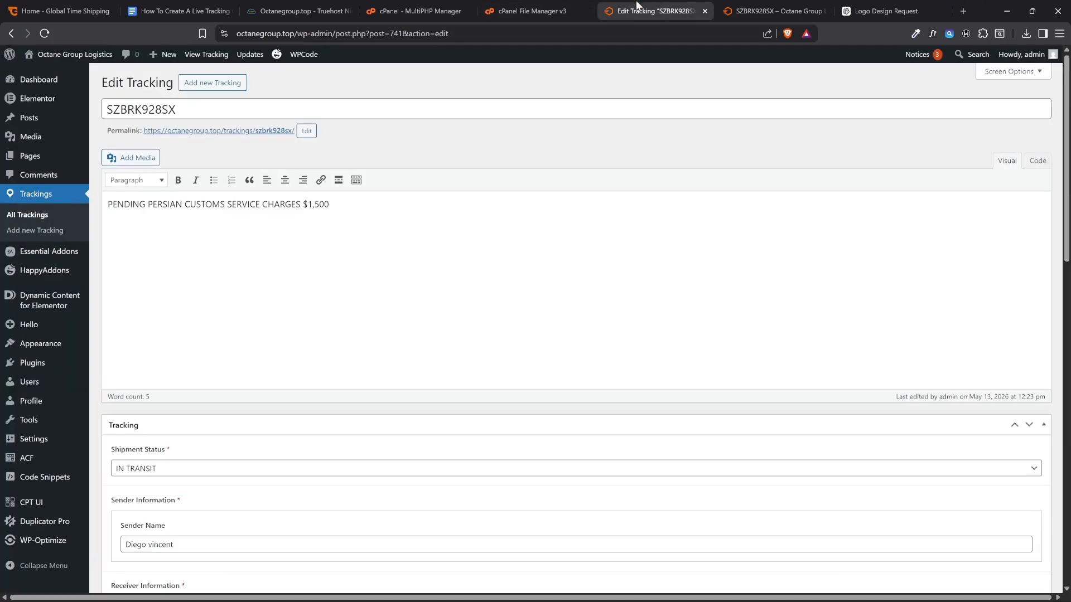
scroll(280, 228, down, 5)
click(147, 193)
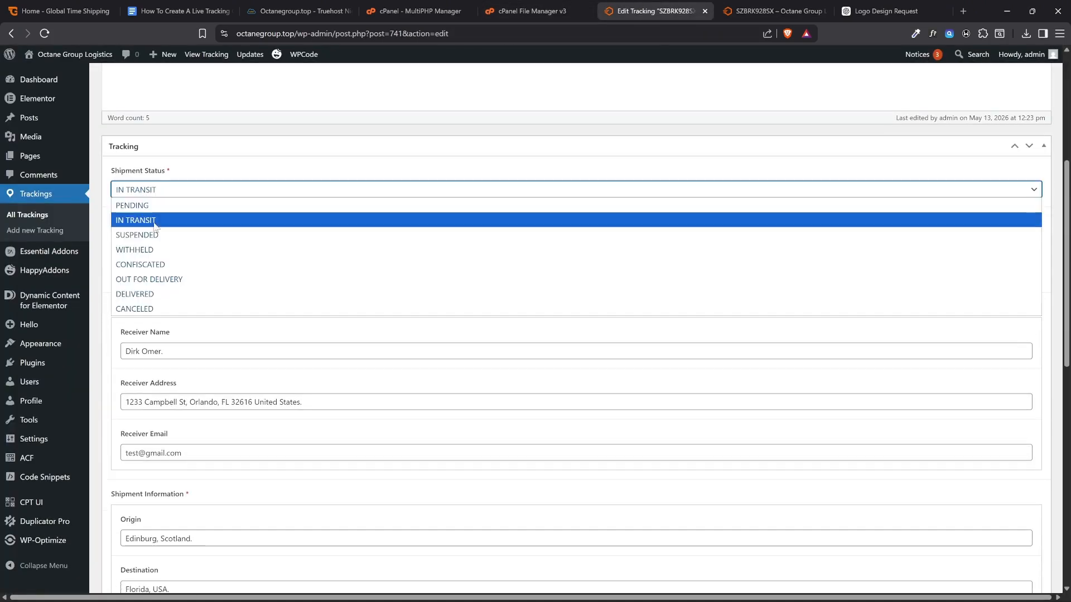
click(137, 308)
scroll(287, 360, down, 10)
scroll(287, 360, down, 1)
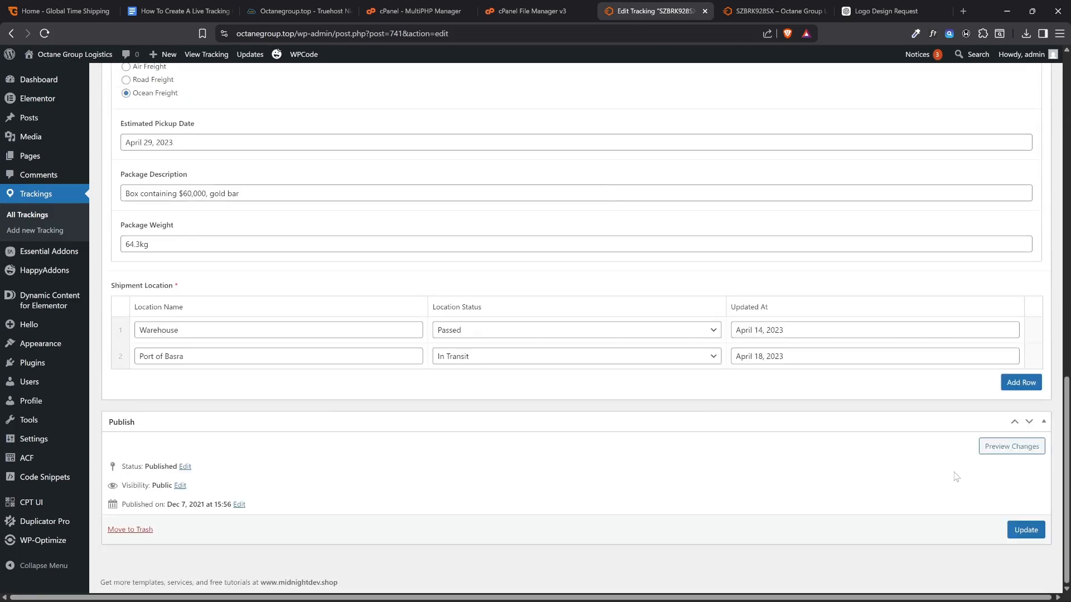
click(1025, 529)
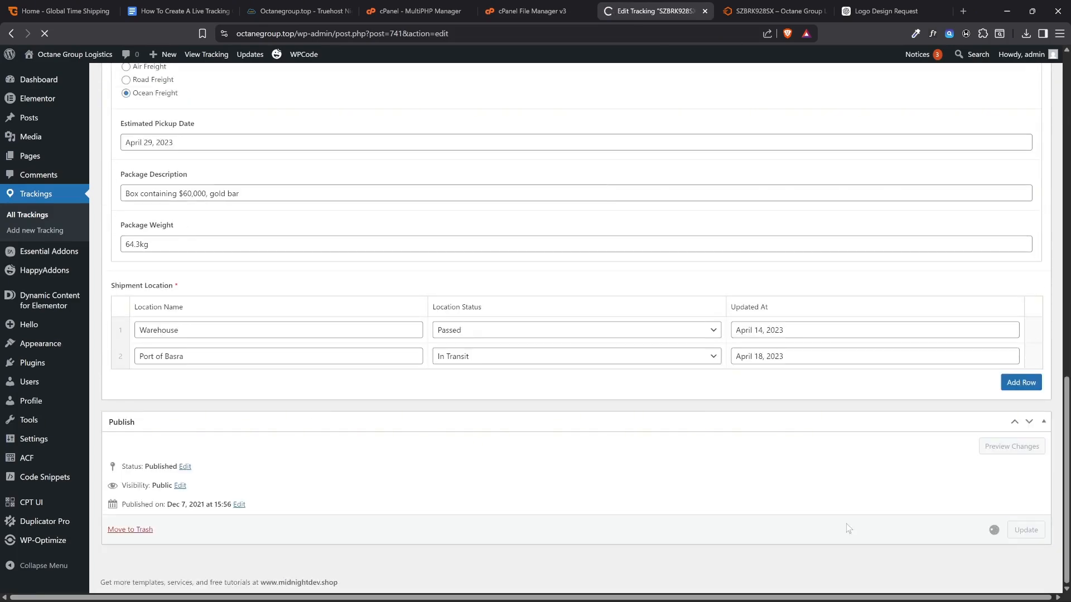
Reload the live shipment page and check the displayed shipment status
click(759, 11)
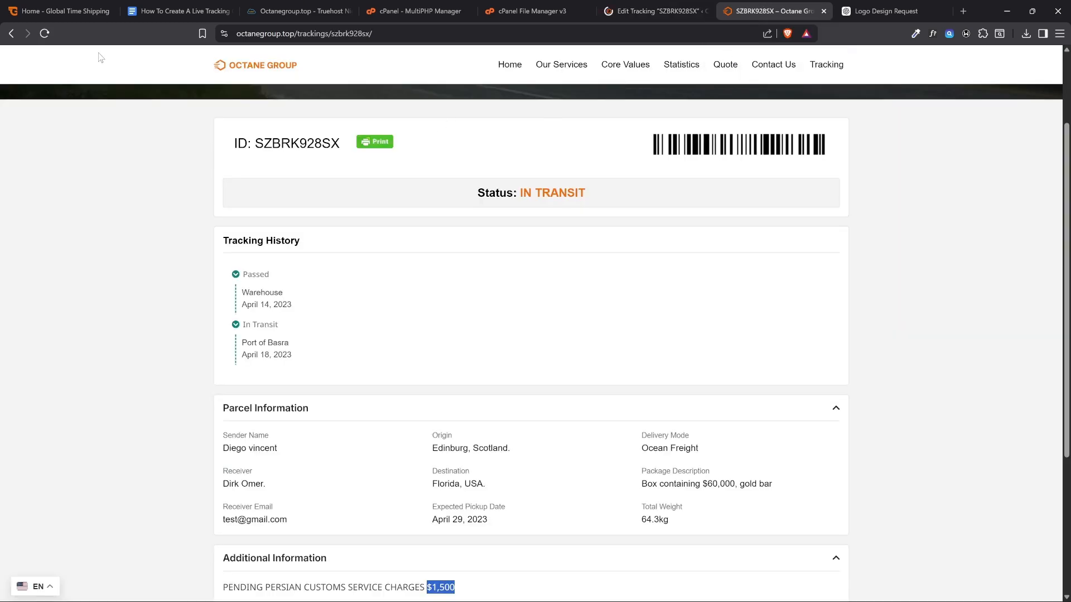
key(F5)
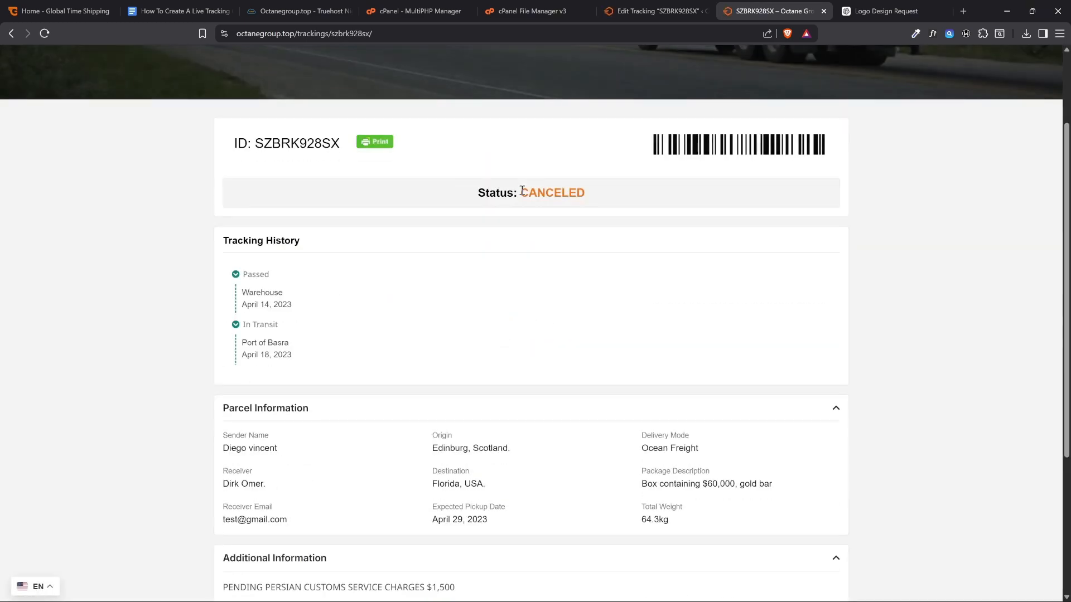
drag(520, 193, 607, 194)
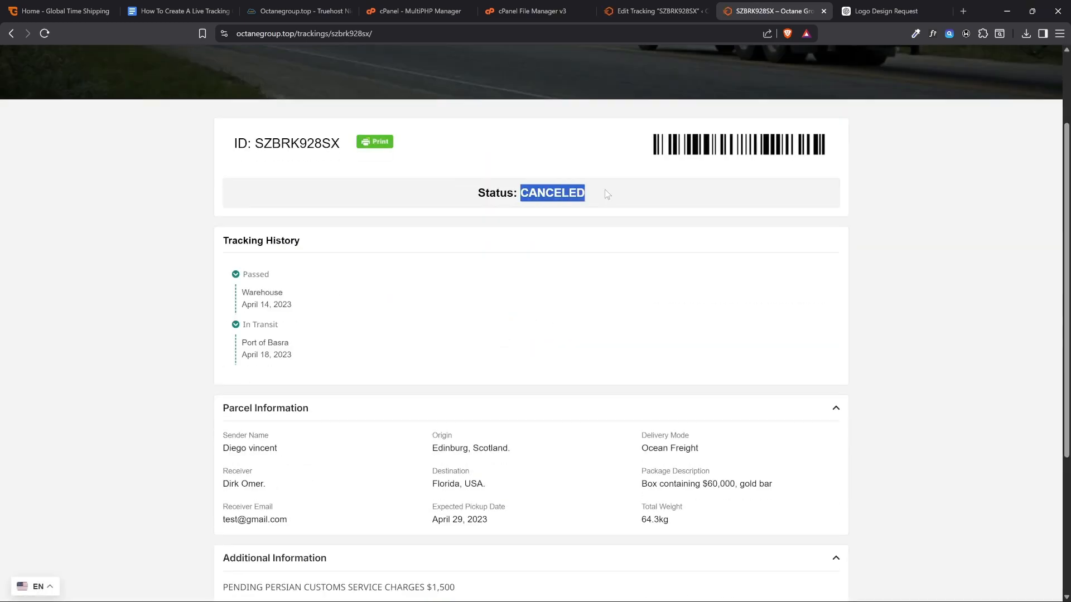
click(607, 193)
Return to the site admin, look over the entry's fields, and start a new tracking entry from the trackings list
click(636, 10)
scroll(203, 272, down, 4)
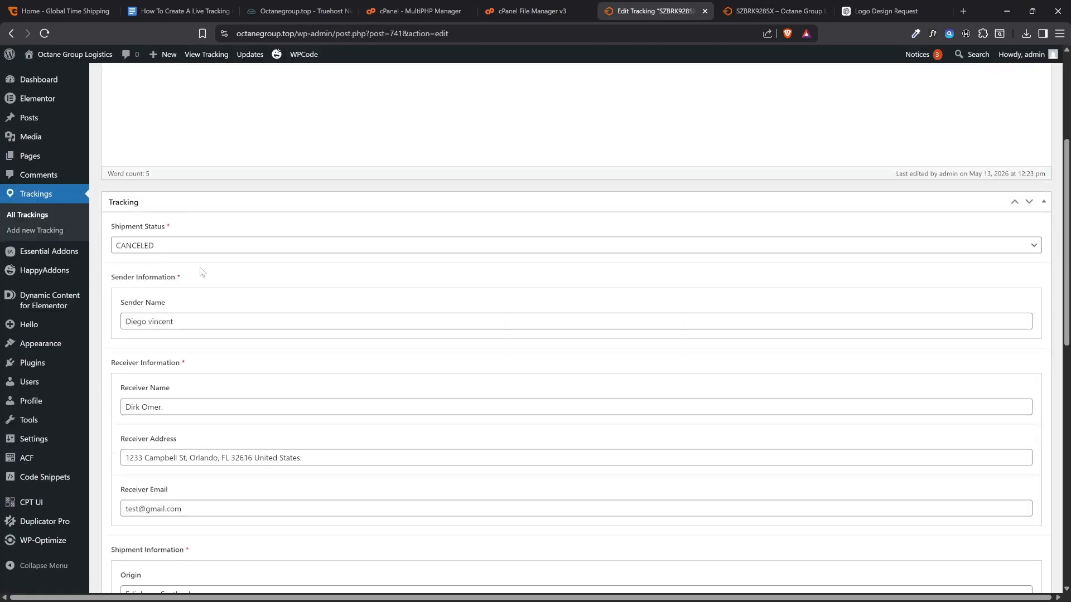
scroll(175, 301, down, 1)
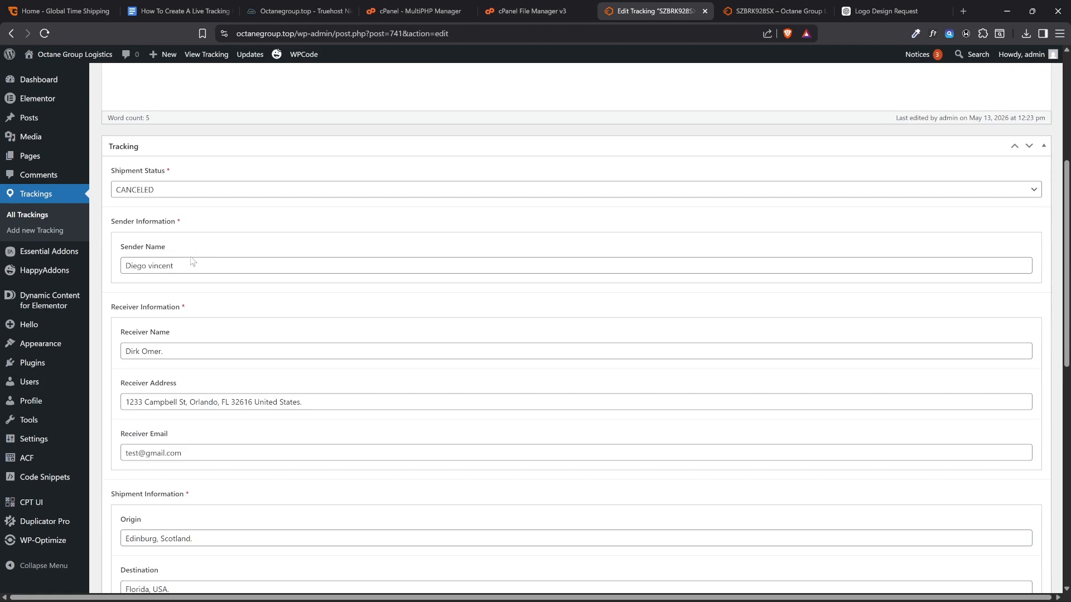
scroll(287, 296, down, 1)
scroll(220, 282, up, 7)
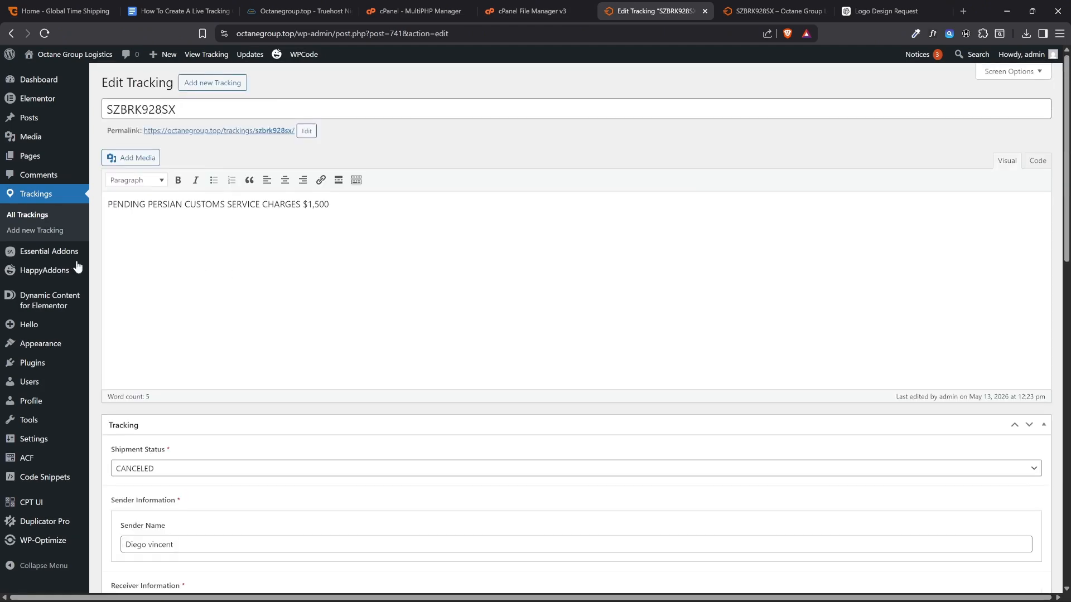
click(45, 214)
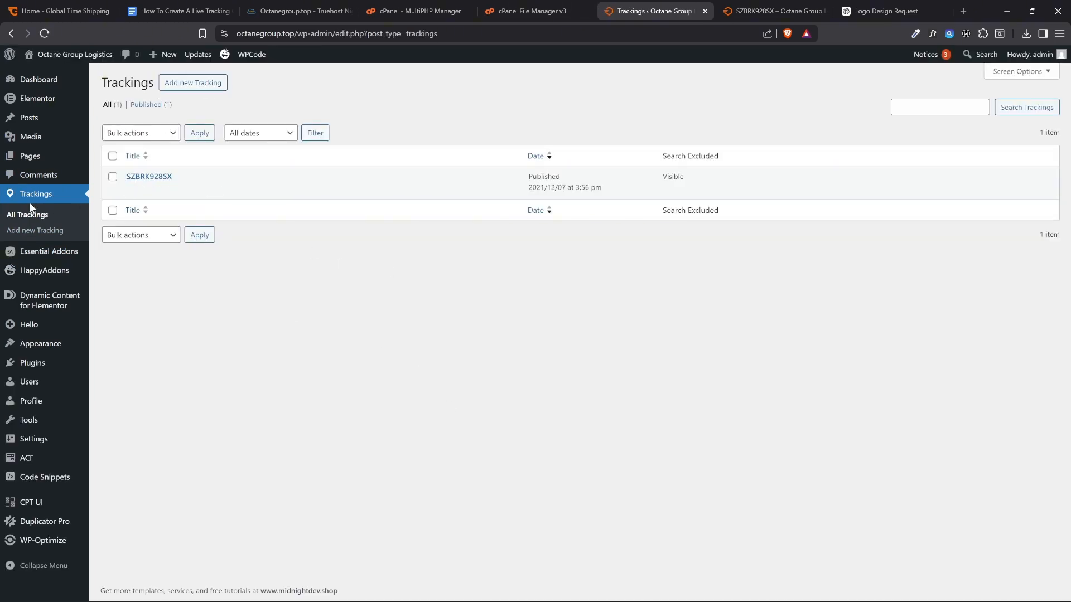
click(190, 84)
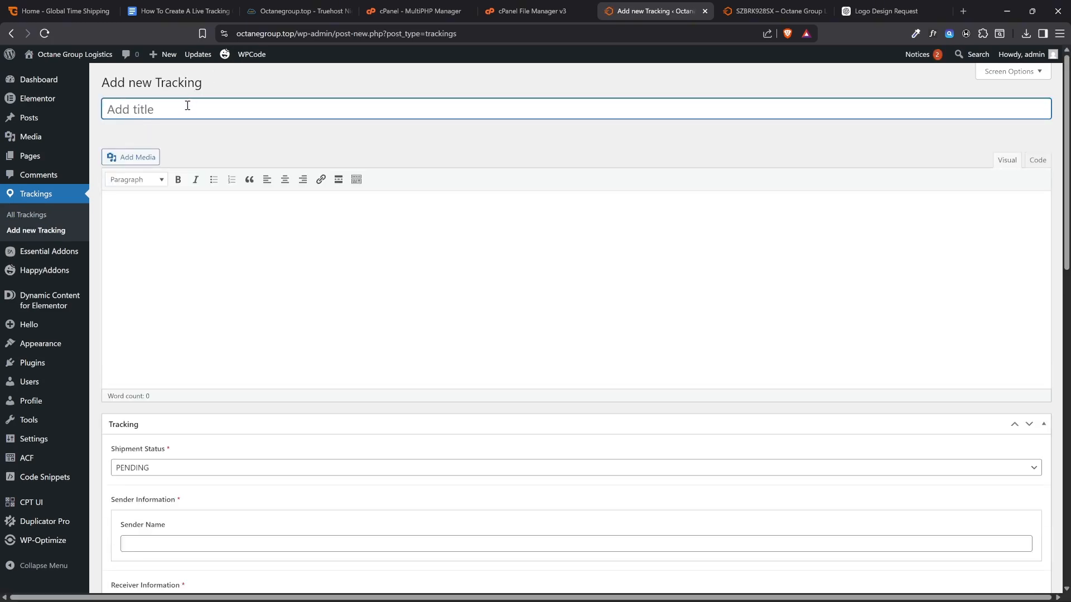
text(agagagagag)
key(ctrl+a)
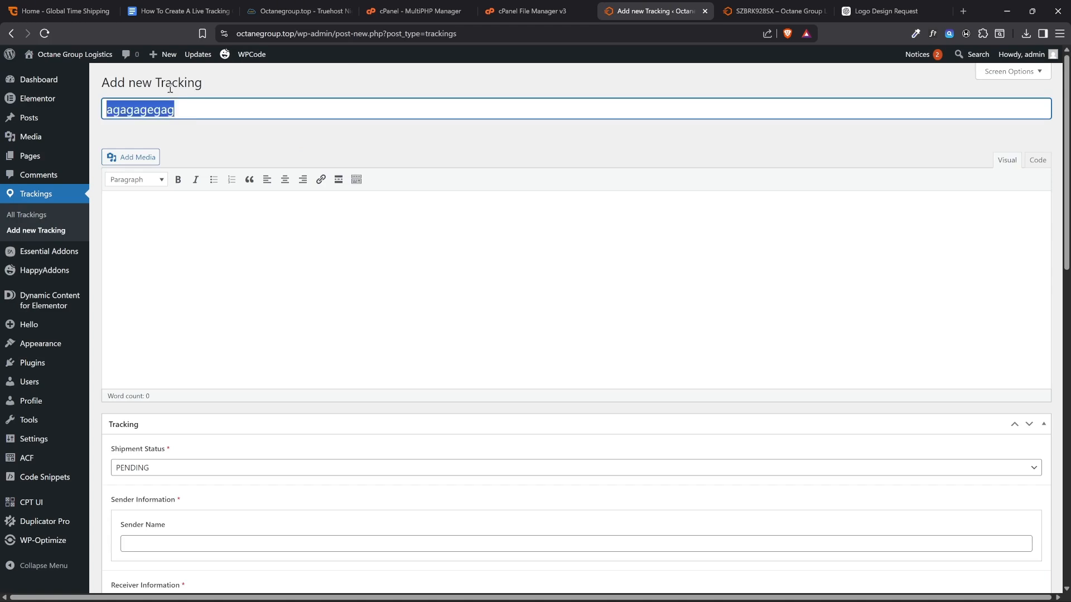
key(BackSpace)
Switch to ChatGPT, leave the image view and send the prompt "generate a 10 multi-string all caps random number"
click(891, 10)
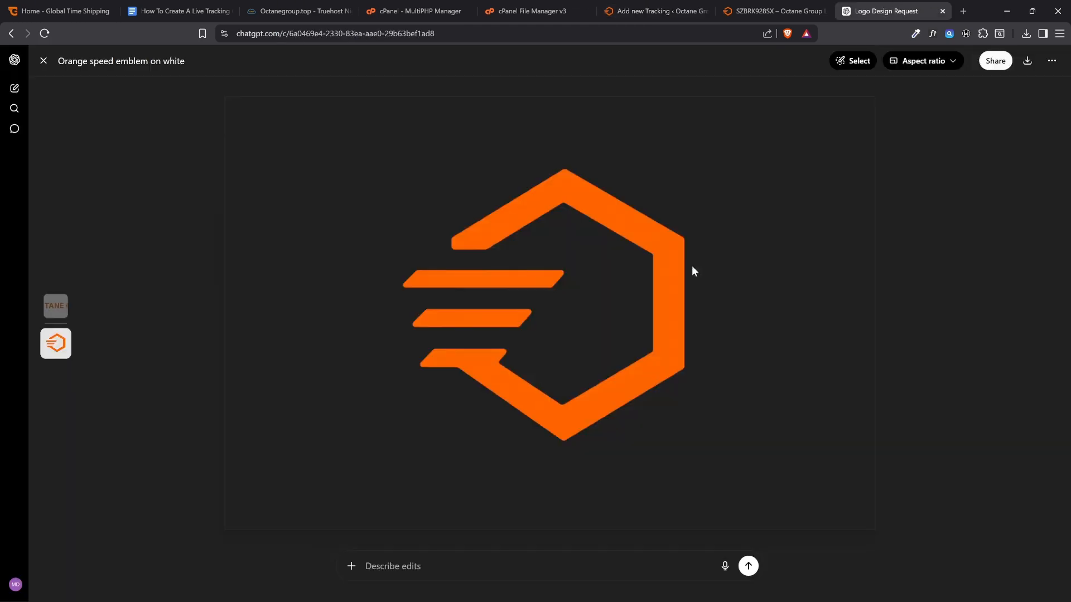
click(43, 61)
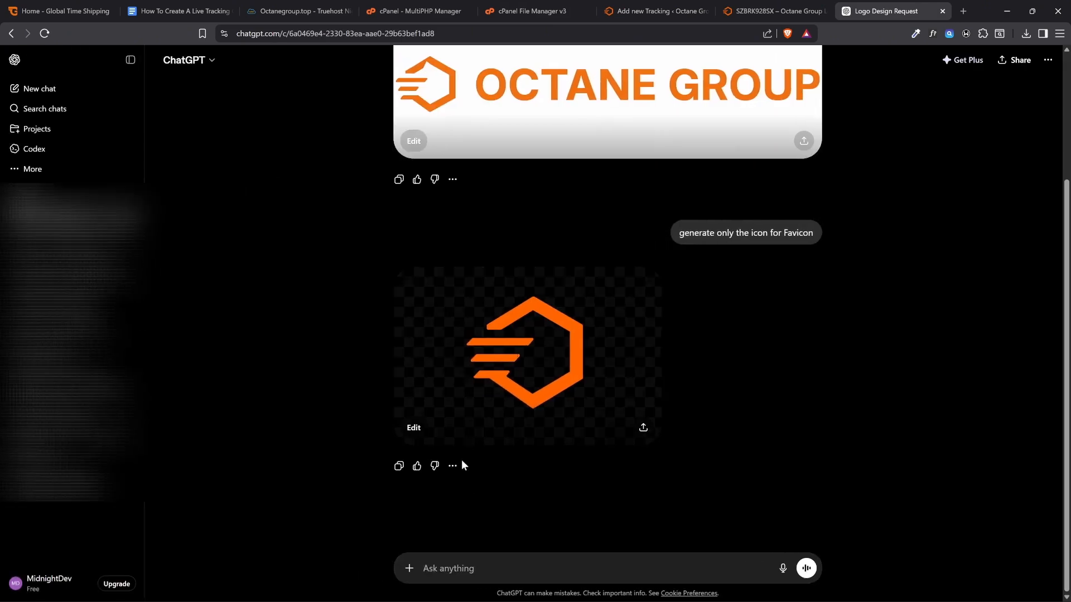
text(generate a 1)
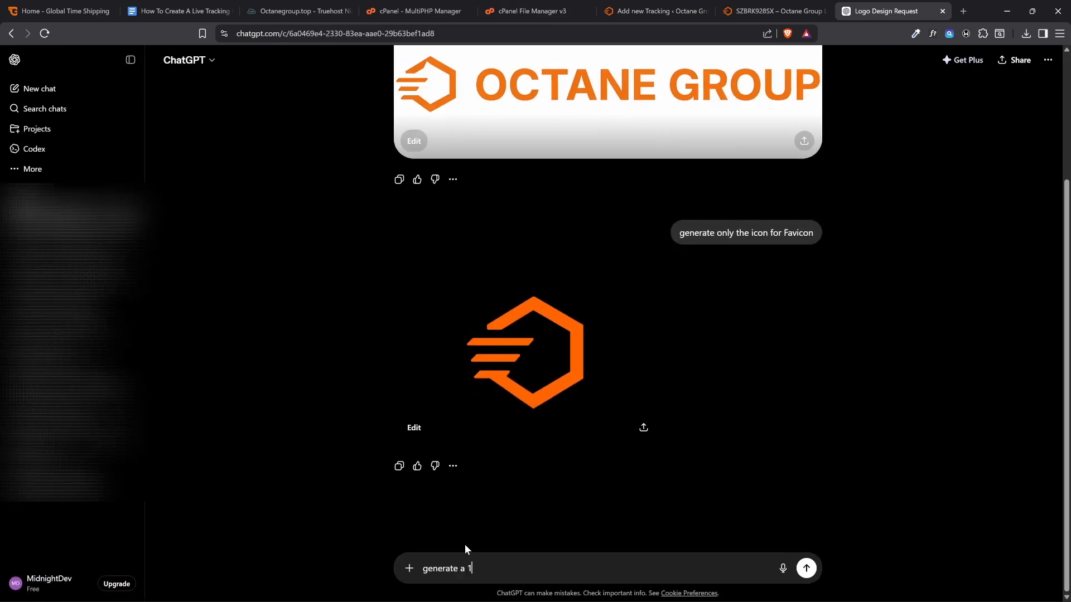
text(0 multi-string all caps random number)
key(Return)
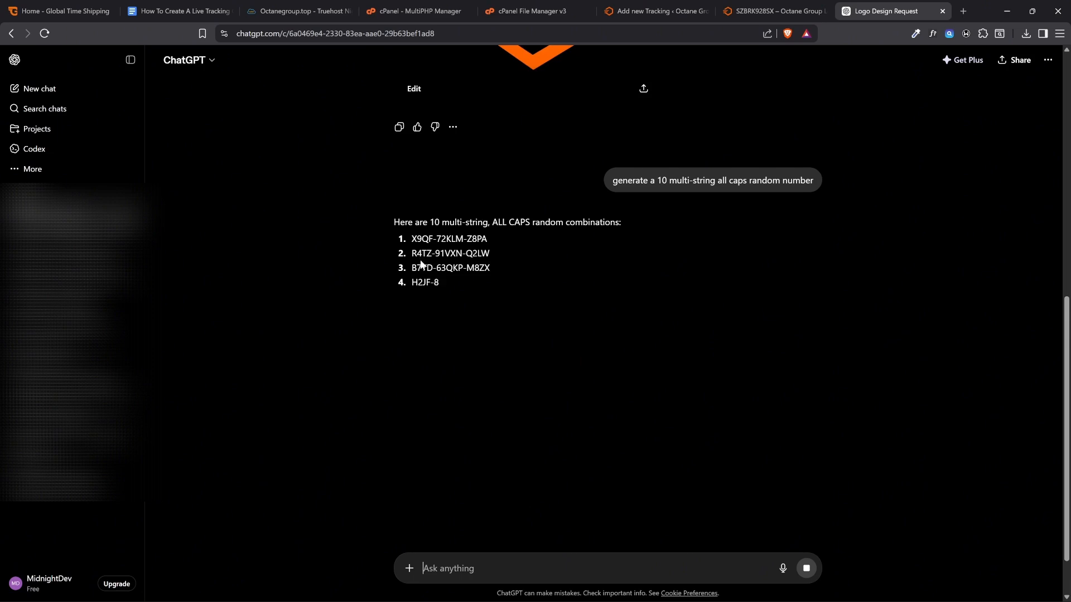
Look over the random strings generated in ChatGPT and return to the new tracking entry in the site admin
drag(427, 268, 490, 269)
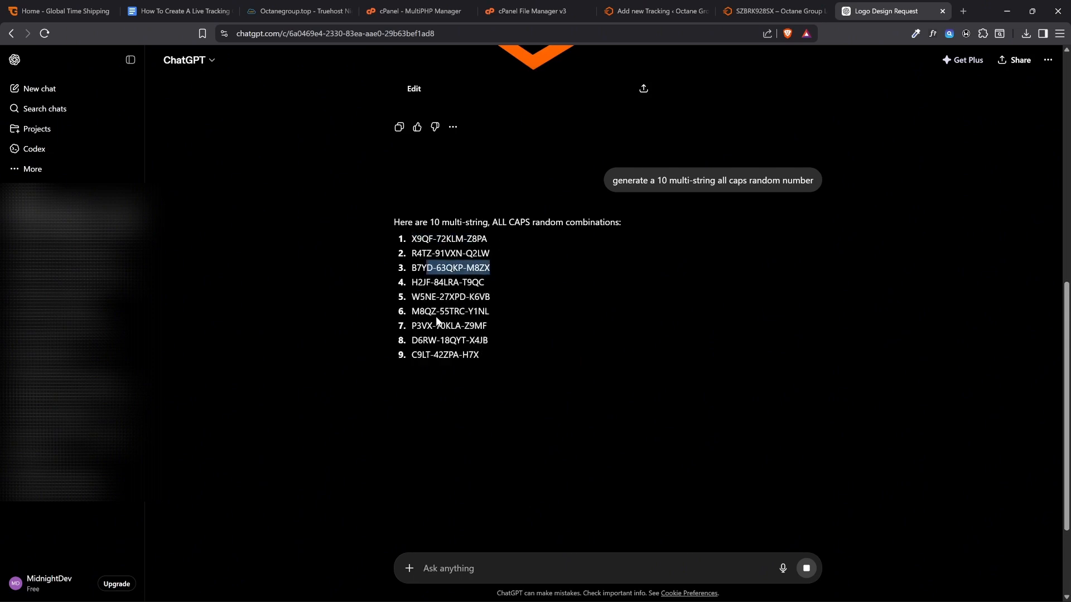
drag(436, 318, 486, 328)
click(471, 376)
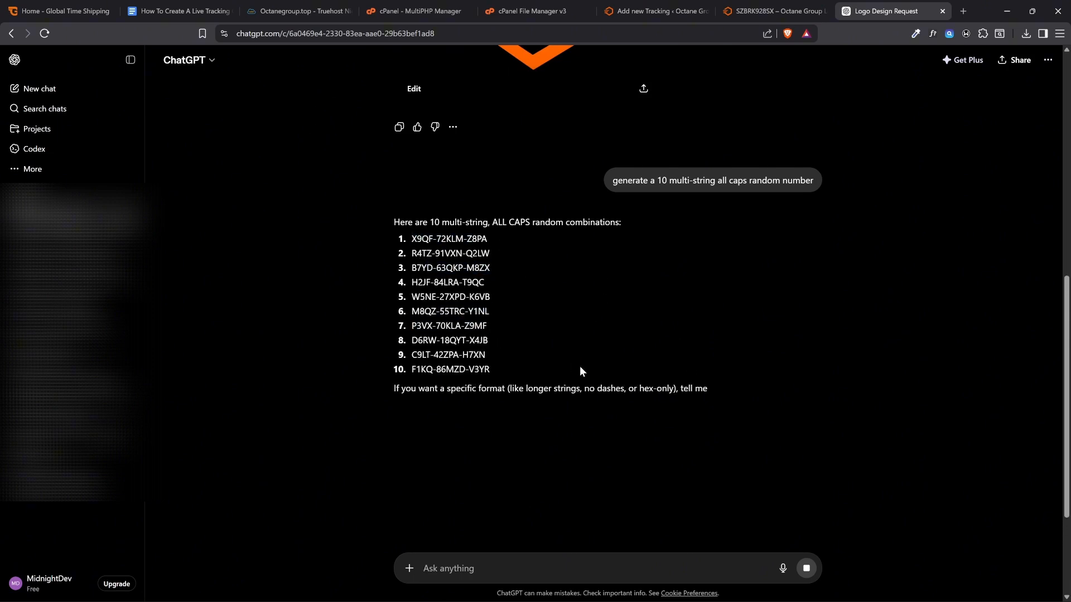
click(653, 12)
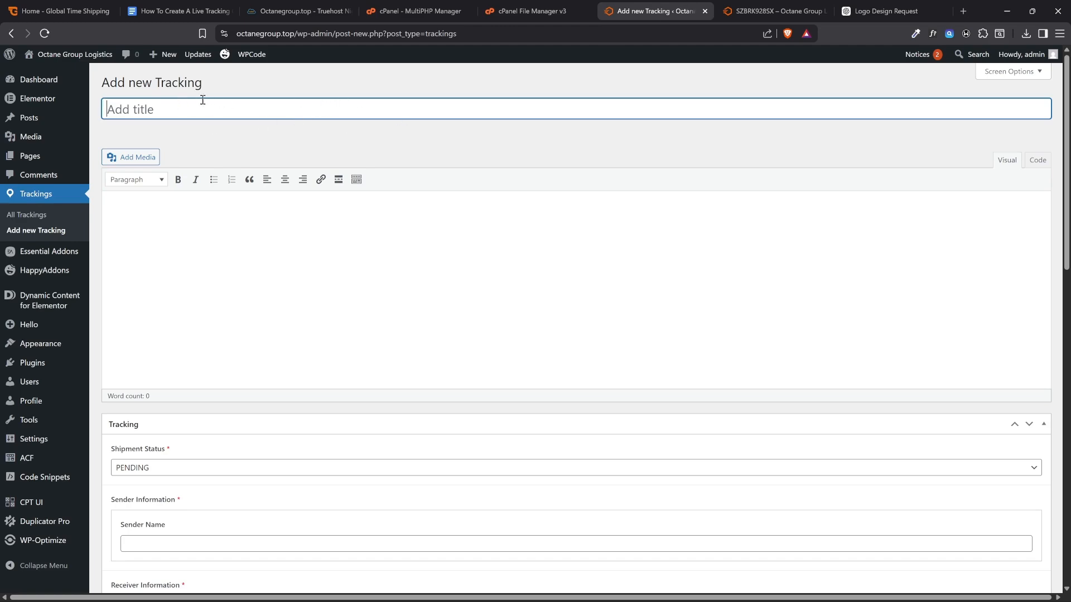
Switch to the Google Docs guide and open its Random Code Generator link to RANDOM.ORG
click(184, 11)
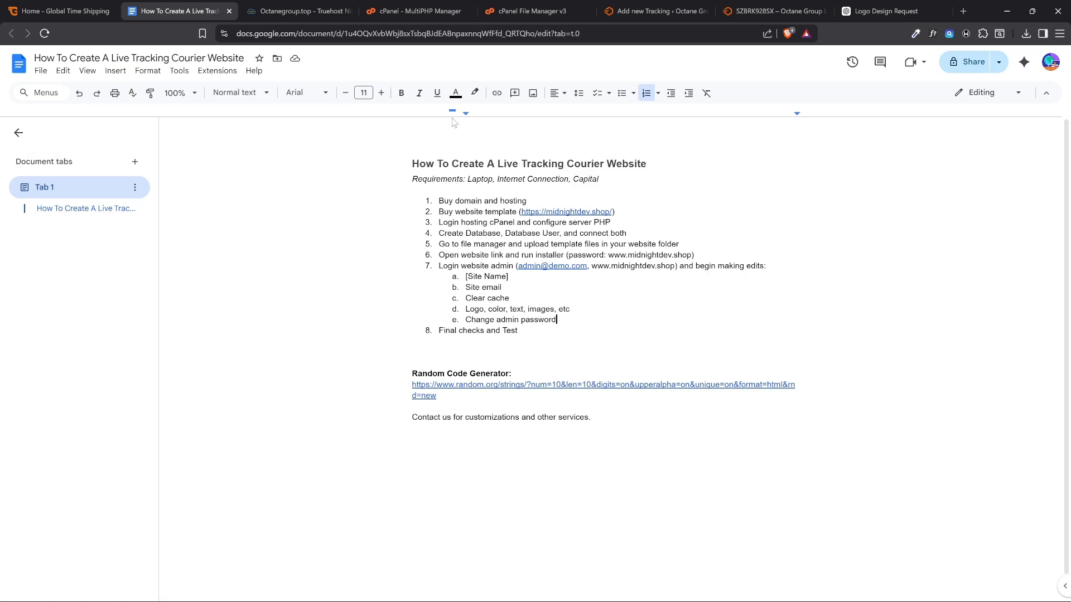
click(440, 398)
drag(409, 377, 479, 376)
click(497, 366)
click(478, 385)
click(506, 419)
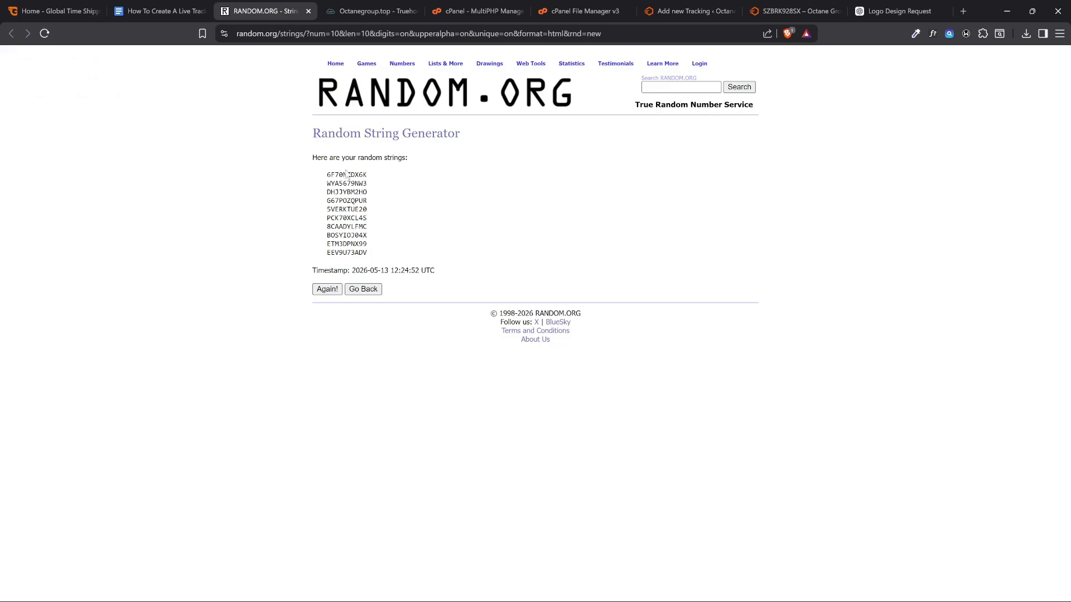
Copy the first random string from RANDOM.ORG and paste it as the new tracking entry's title in the site admin
double_click(345, 175)
key(ctrl+c)
click(719, 11)
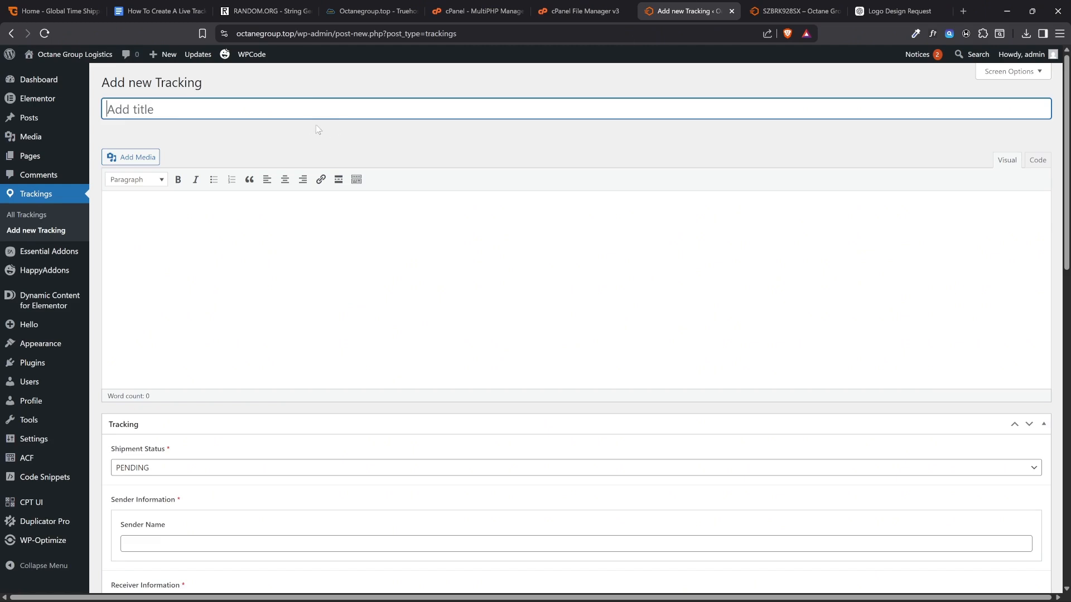
key(ctrl+v)
Check the Additional Information section on the live shipment page and enter "this is a test tracking" as the new entry's body text
click(215, 266)
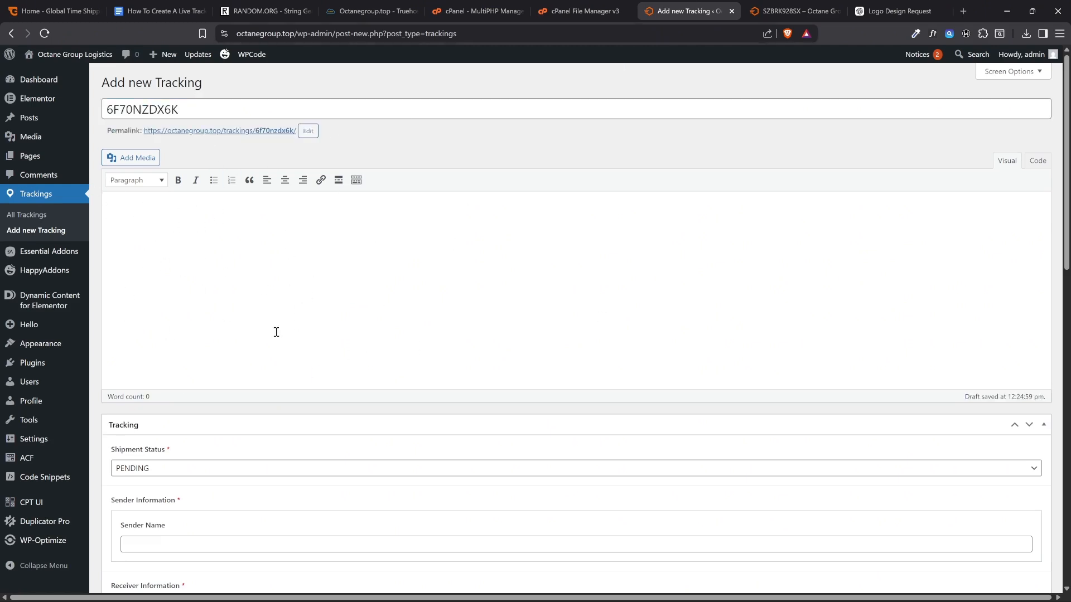
click(771, 5)
scroll(529, 279, down, 3)
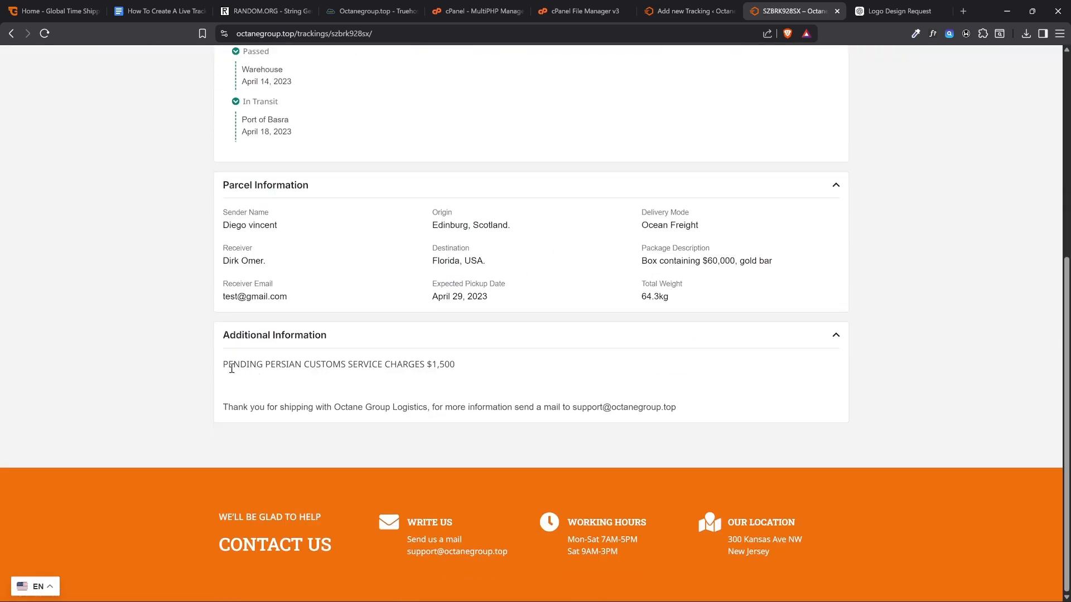
drag(234, 365, 479, 385)
scroll(479, 384, up, 3)
click(647, 6)
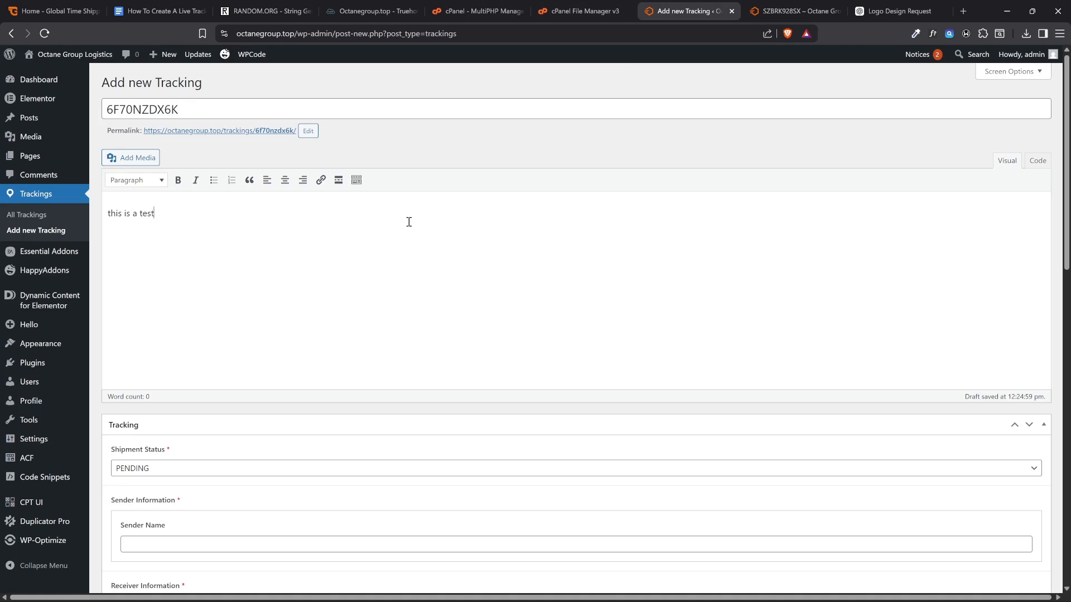
text(tracking)
Set the new entry's Shipment Status to IN TRANSIT and fill in the sender's name
scroll(384, 227, down, 3)
click(189, 304)
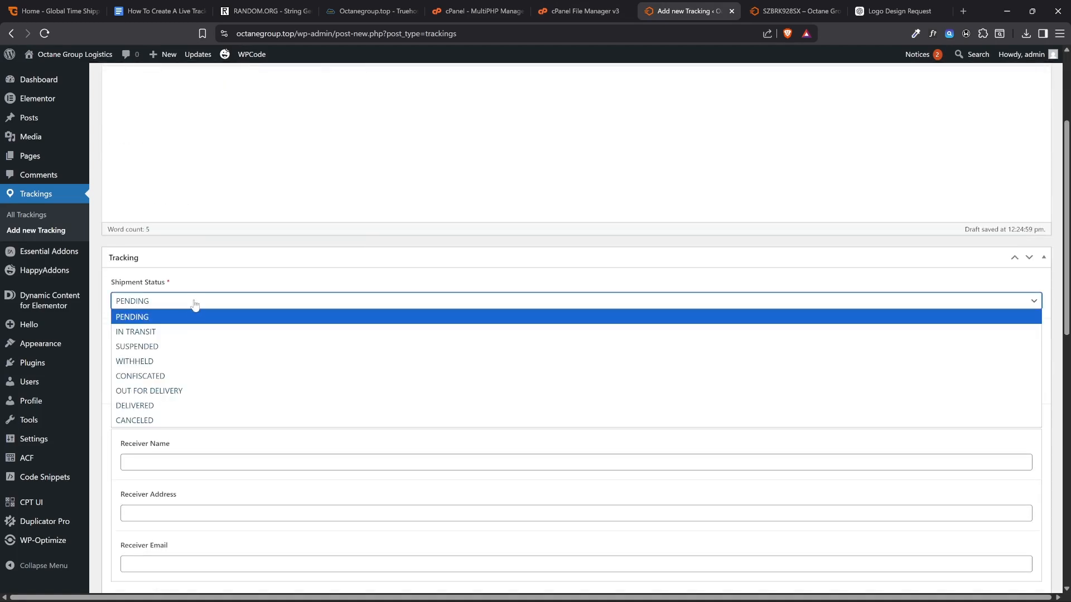
click(152, 333)
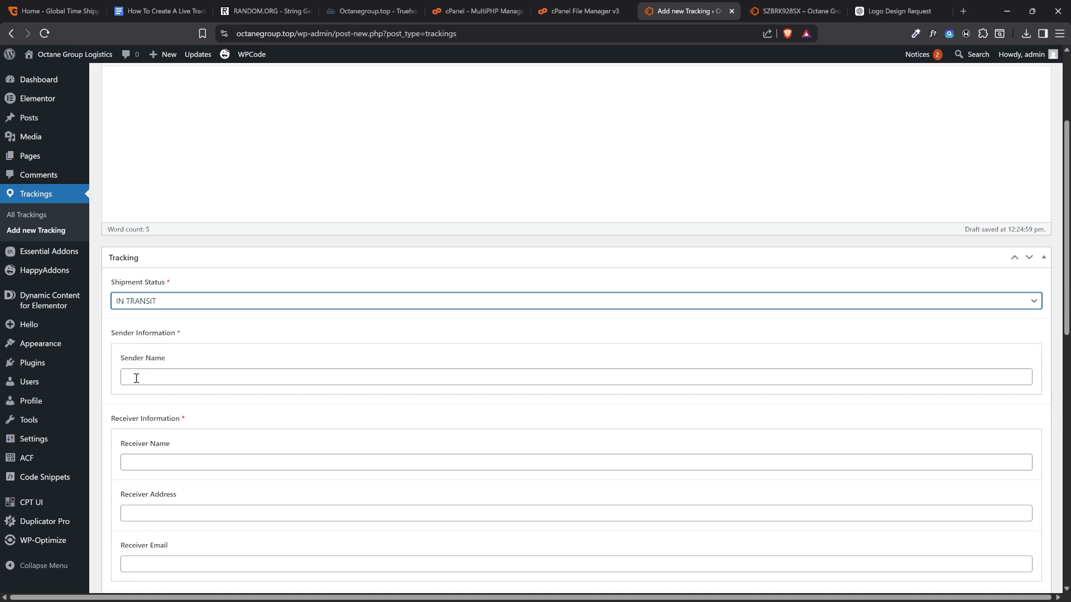
scroll(136, 378, down, 1)
click(149, 325)
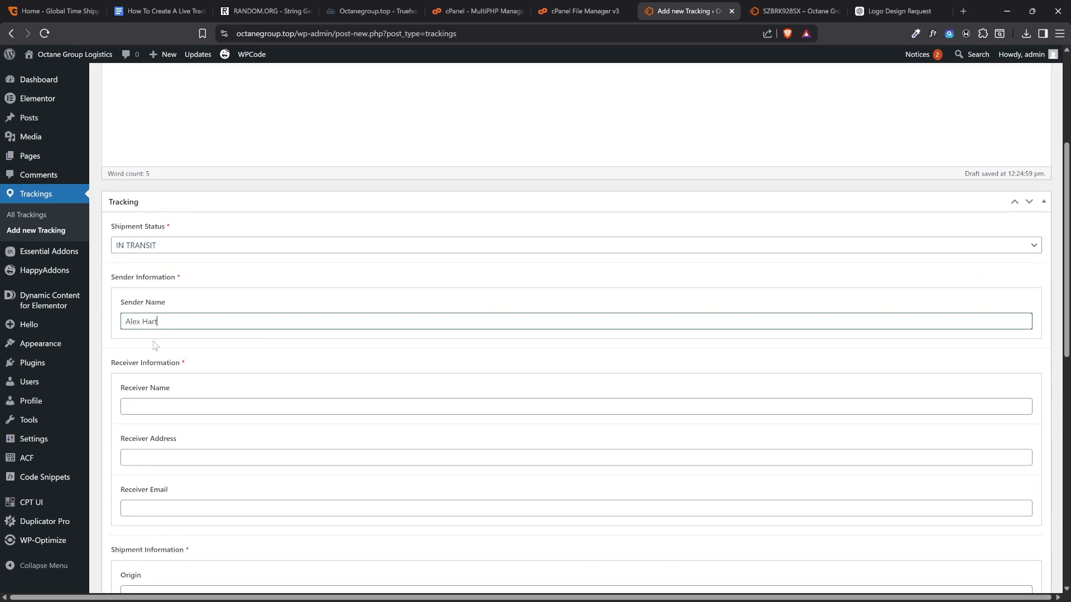
Fill in the receiver's name, address and e-mail under Receiver Information
scroll(154, 345, down, 2)
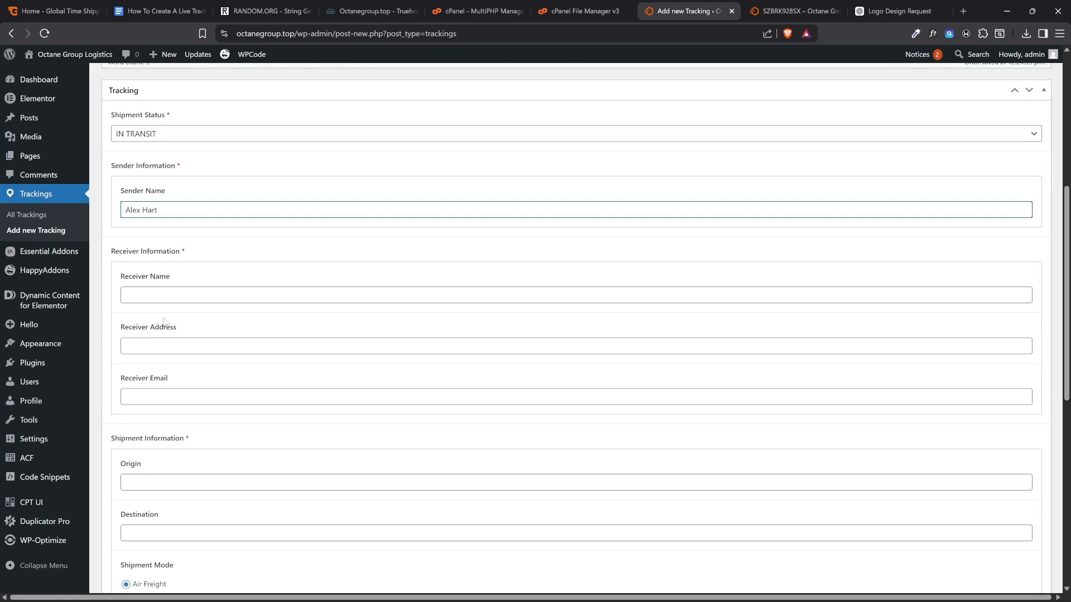
click(168, 296)
text(John)
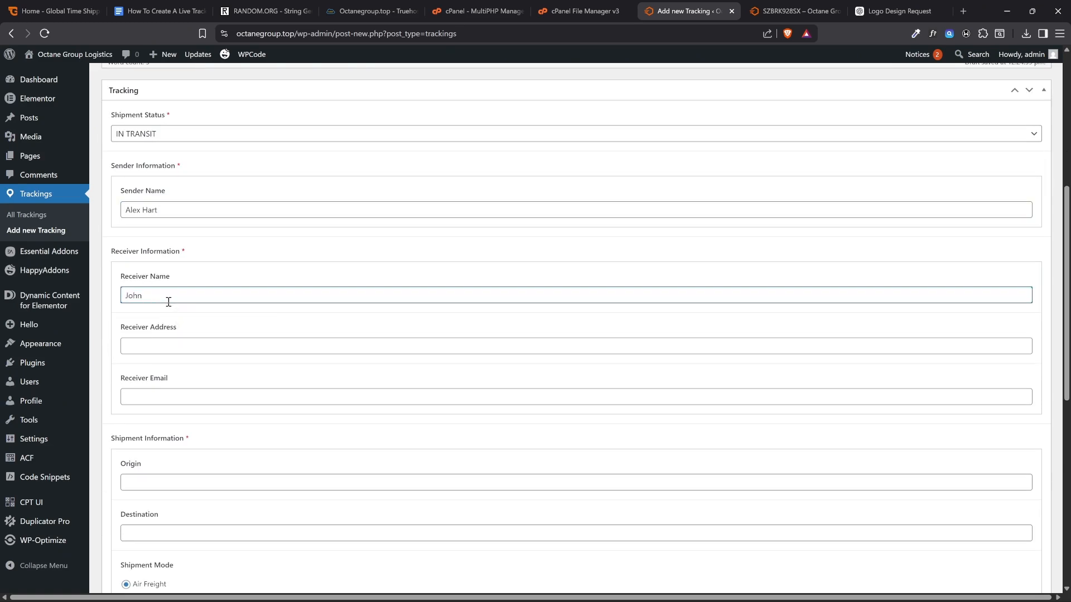
text( Doe)
key(Tab)
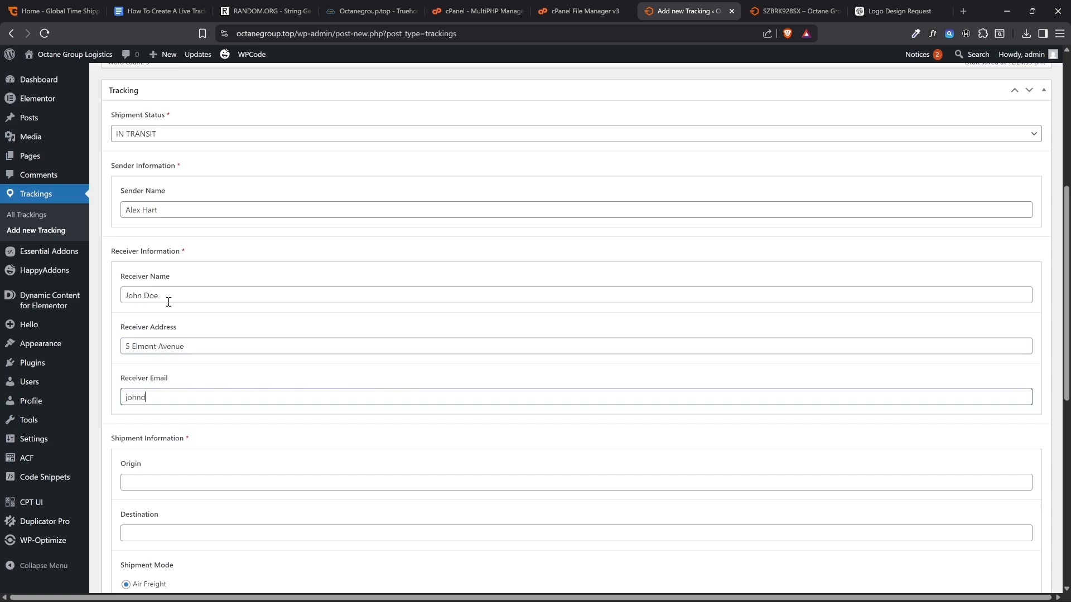
text(johndoe@gmail.com)
Set the shipment's Origin to USA and its Destination to Germany
scroll(168, 302, down, 2)
click(158, 367)
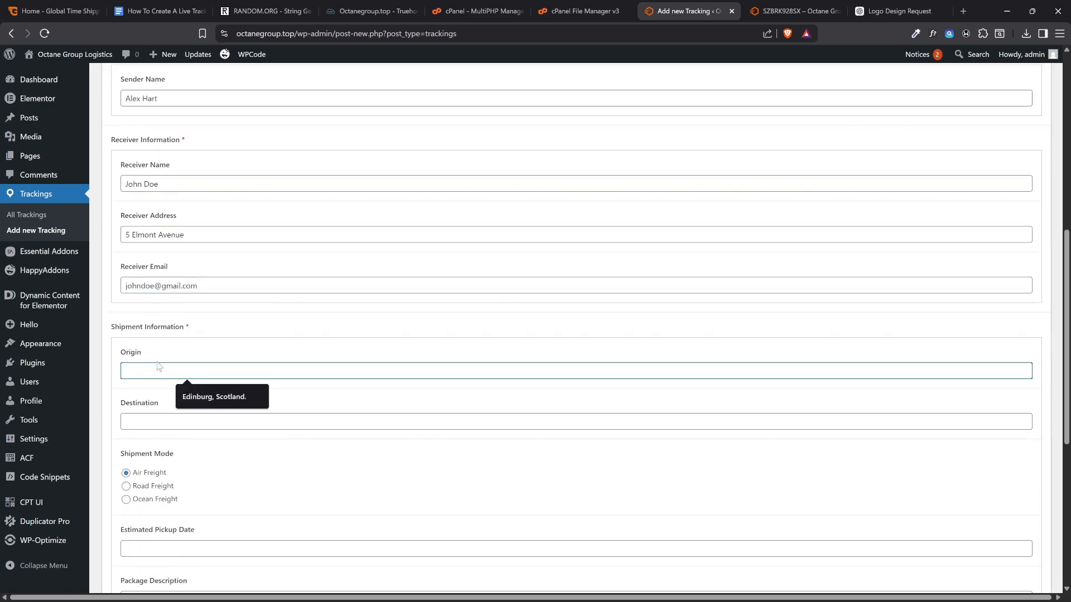
text(USA)
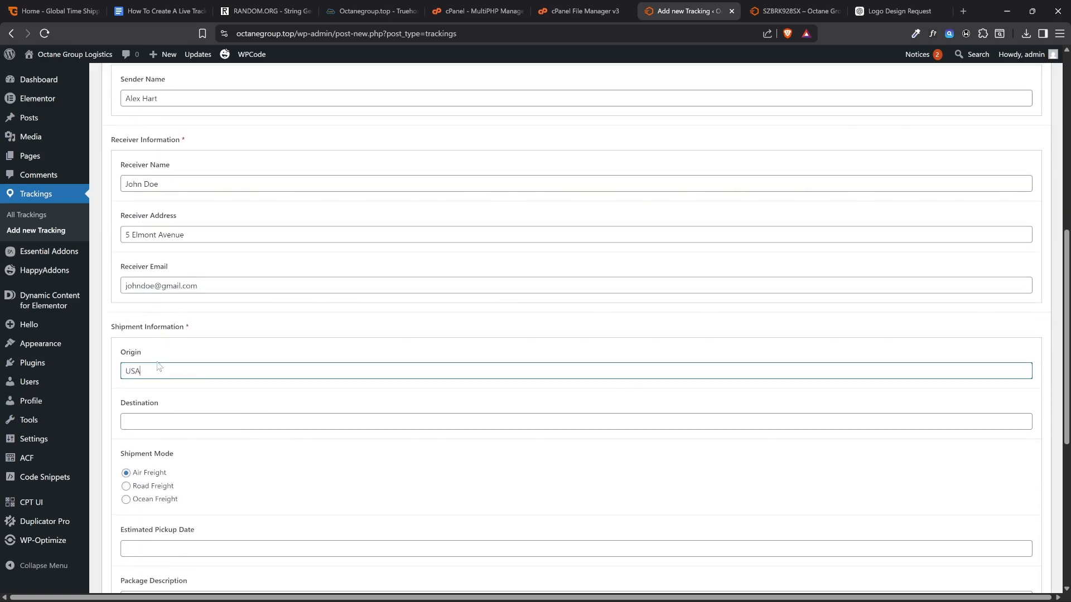
click(154, 420)
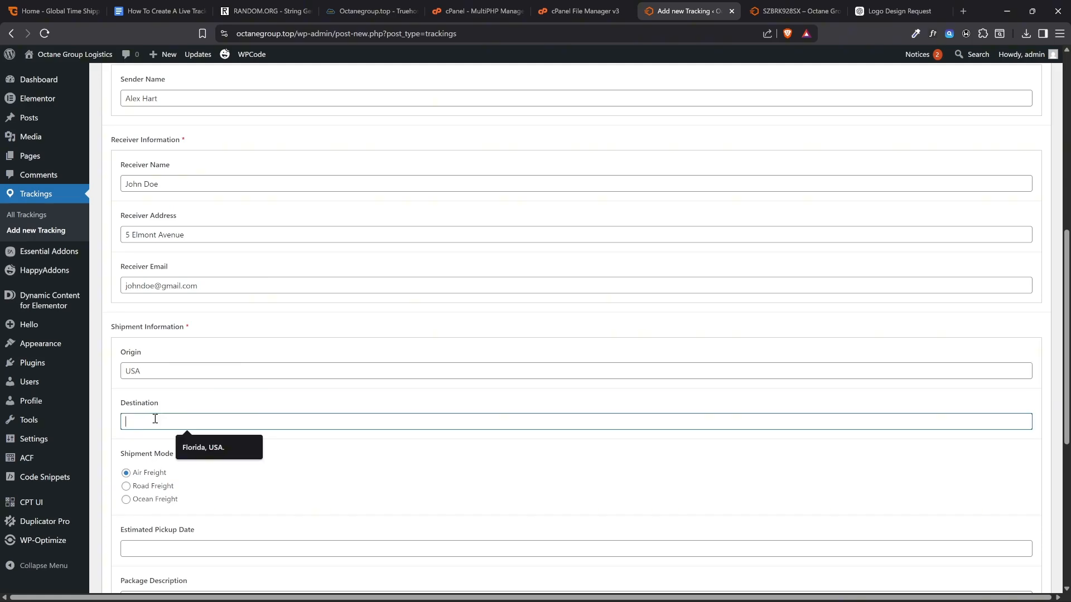
text(Germa)
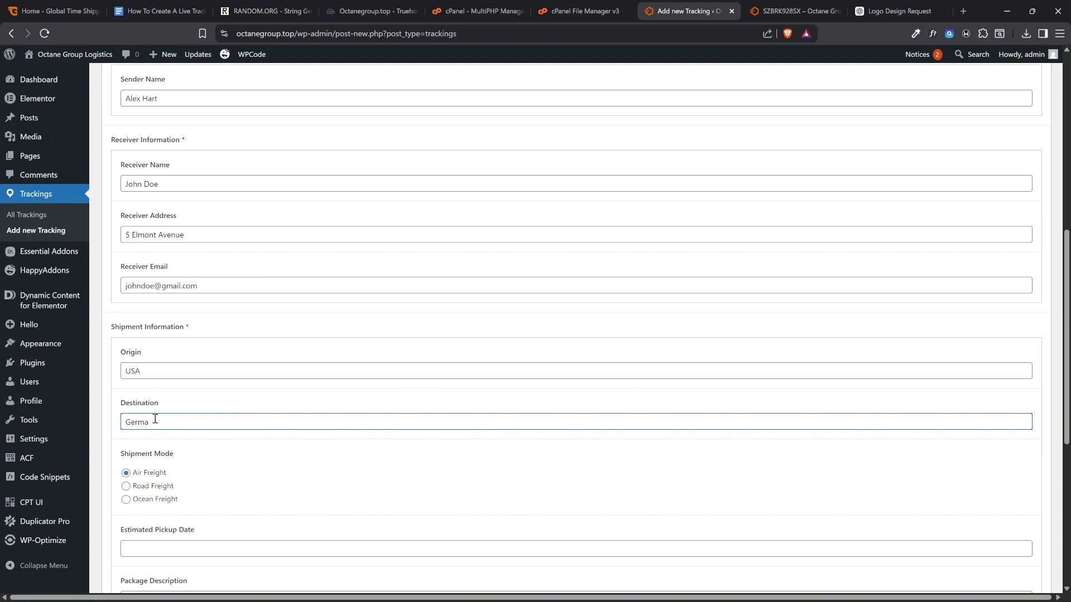
text(ny)
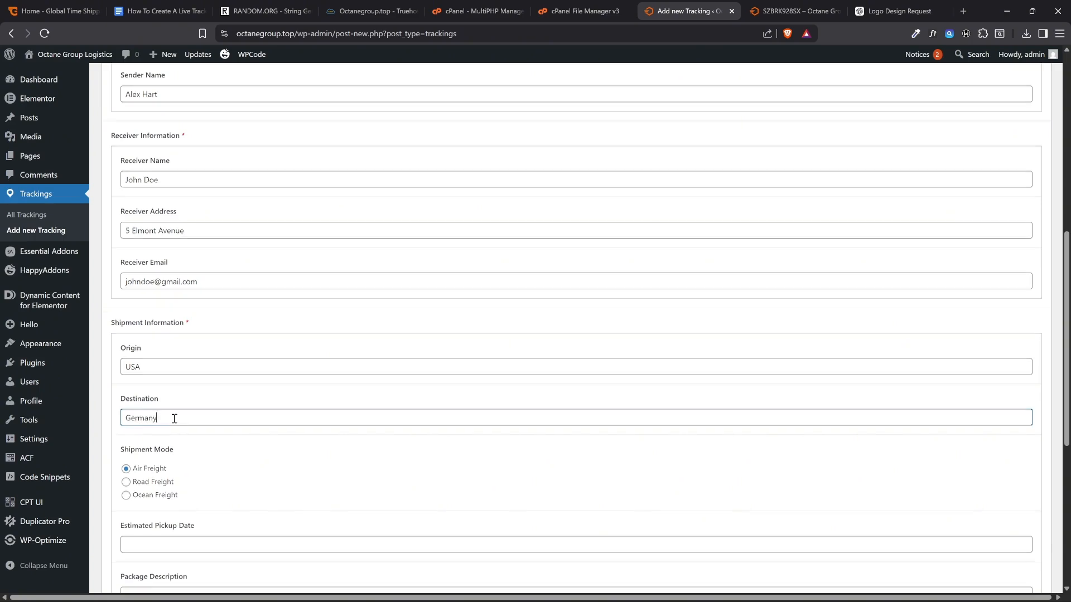
Set the Shipment Mode to Ocean Freight and the Estimated Pickup Date to May 31, 2026
scroll(155, 419, down, 2)
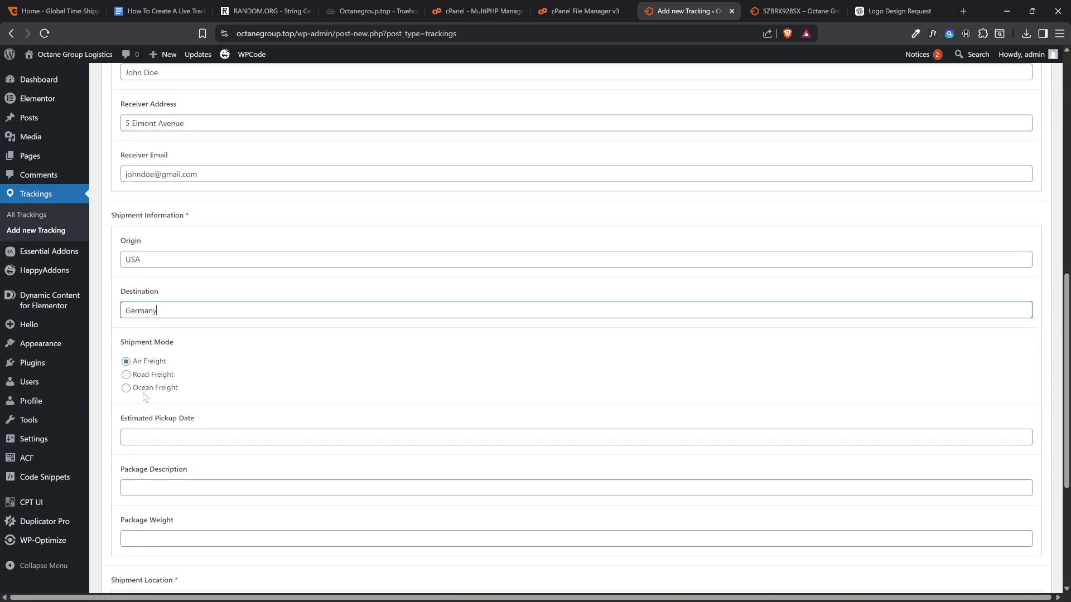
click(145, 390)
scroll(144, 390, down, 2)
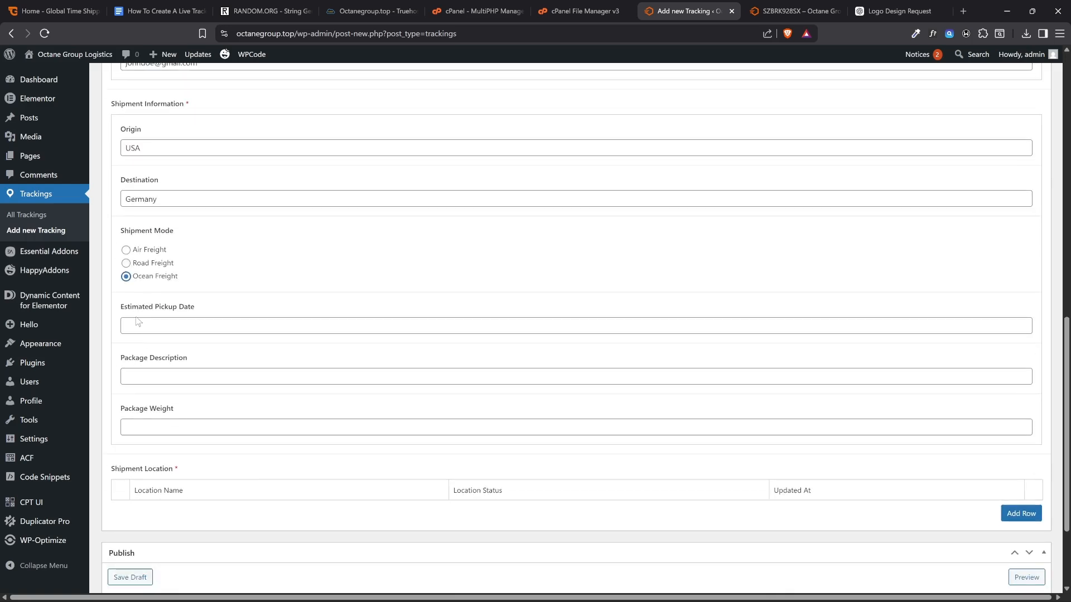
click(167, 330)
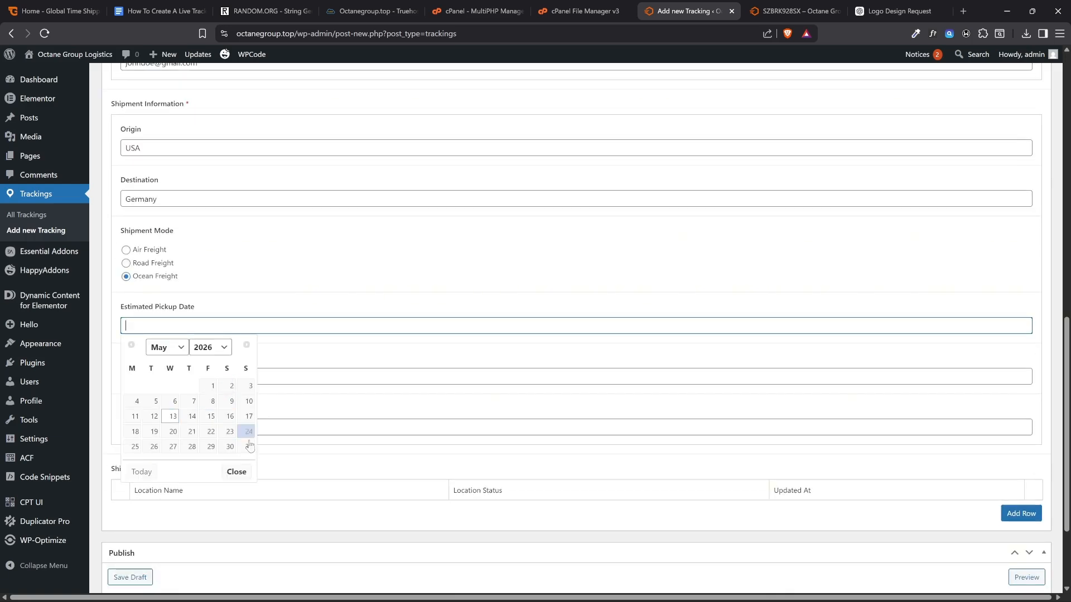
click(251, 448)
Enter "Locked Box with Gold Bars" as the Package Description and 64.3kg as the Package Weight
click(170, 375)
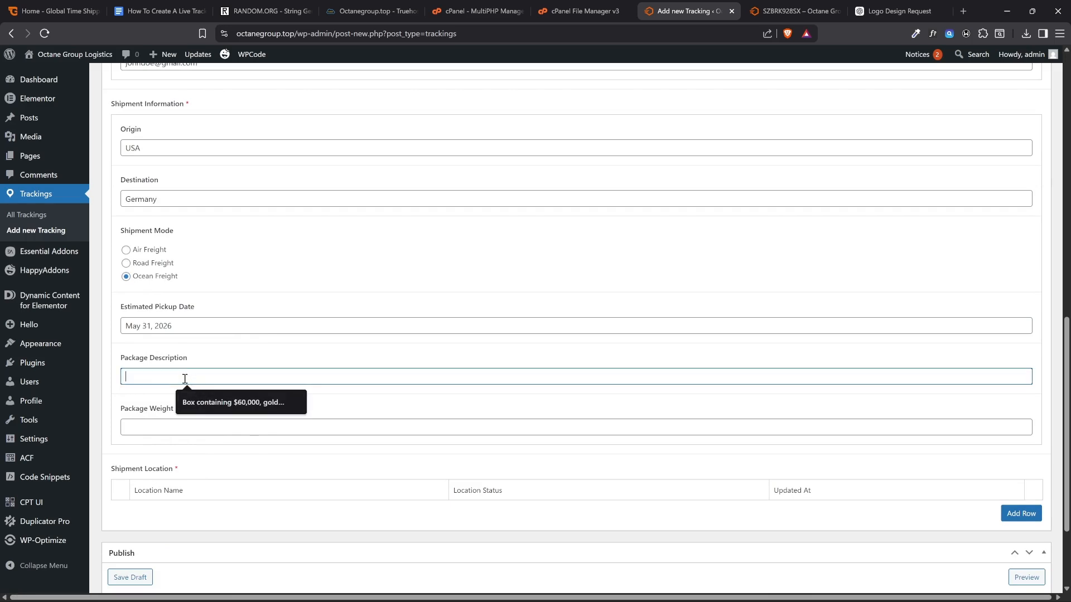
text(Locked Box with G)
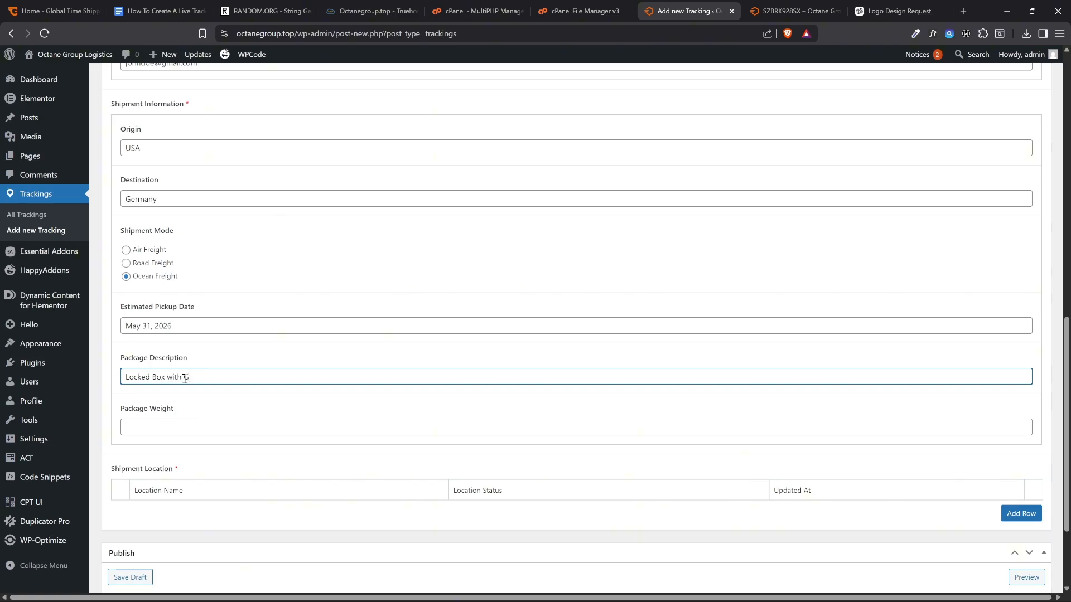
text(s)
click(182, 427)
click(182, 450)
Check how the Tracking History is laid out on the live shipment page and return to the new entry
scroll(191, 434, down, 2)
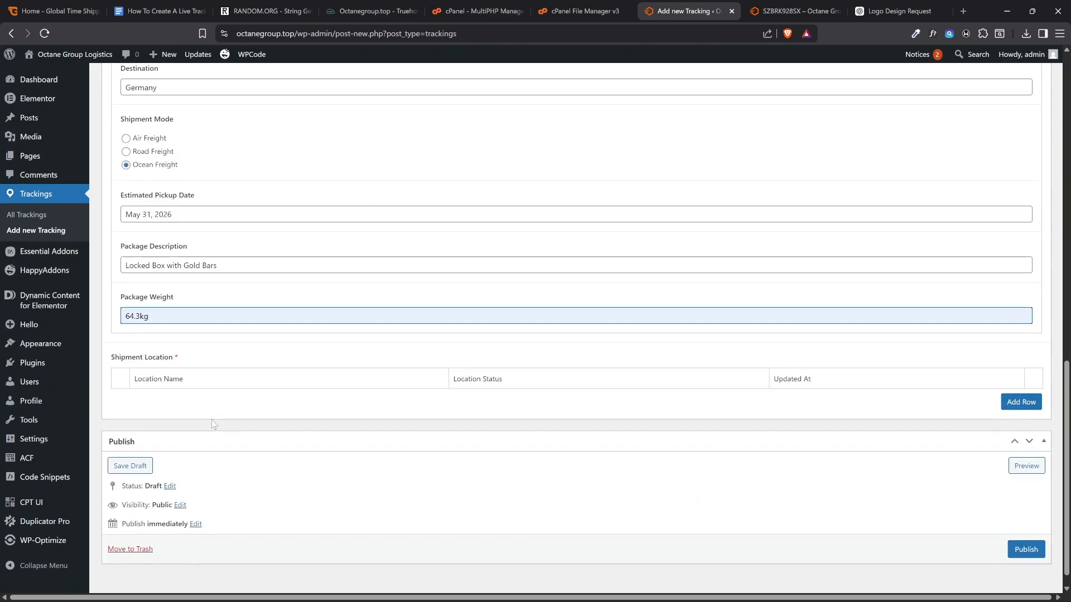
click(757, 13)
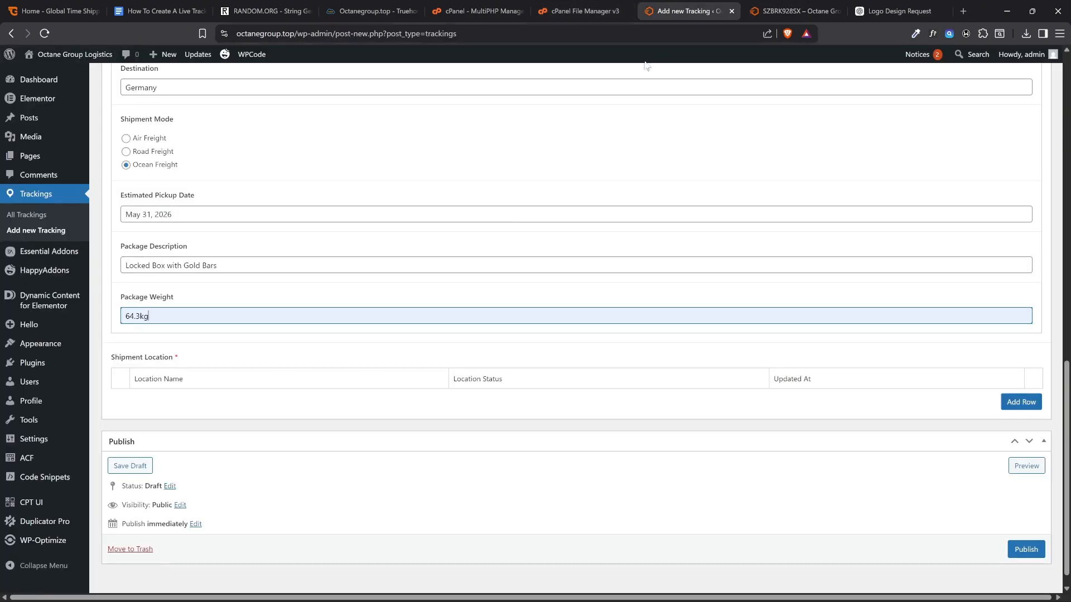
click(669, 11)
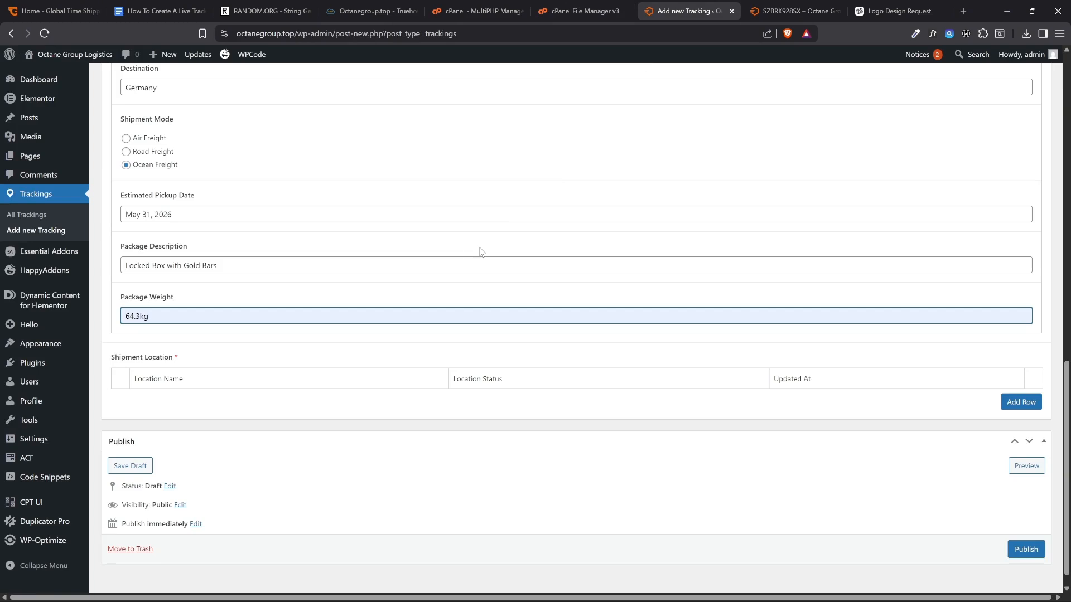
Add a Shipment Location row for Warehouse with status Processing and Updated At May 14, 2026, and publish the entry
click(1006, 401)
click(301, 399)
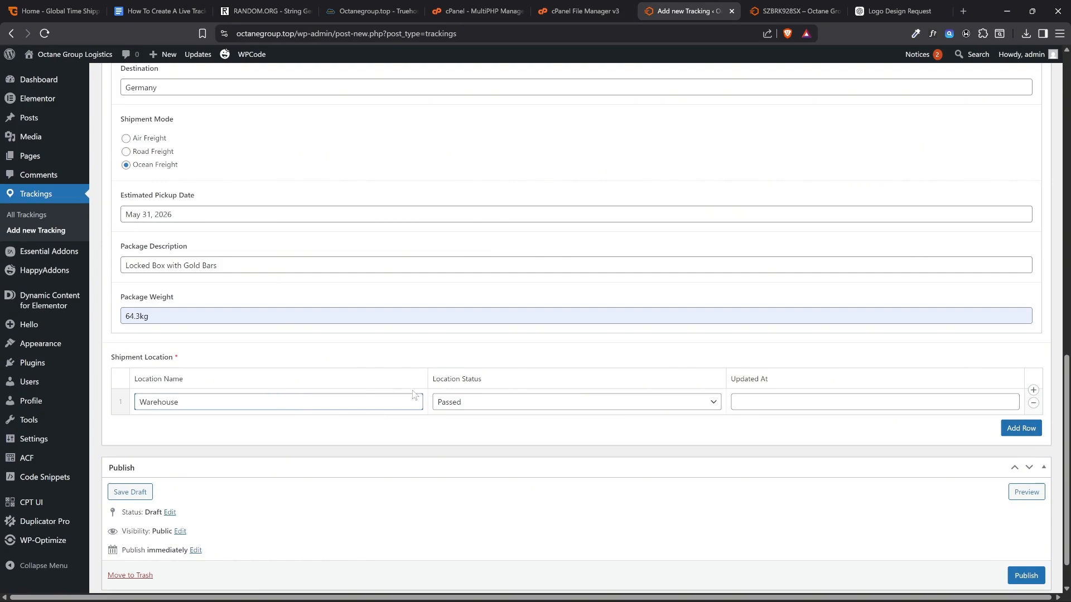
click(487, 411)
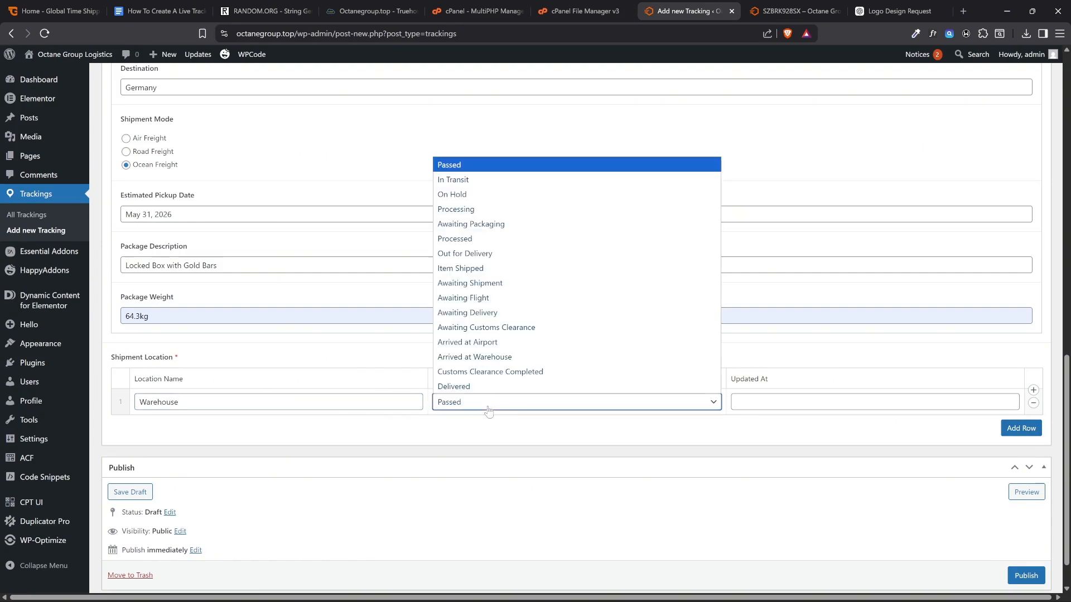
click(462, 209)
click(754, 400)
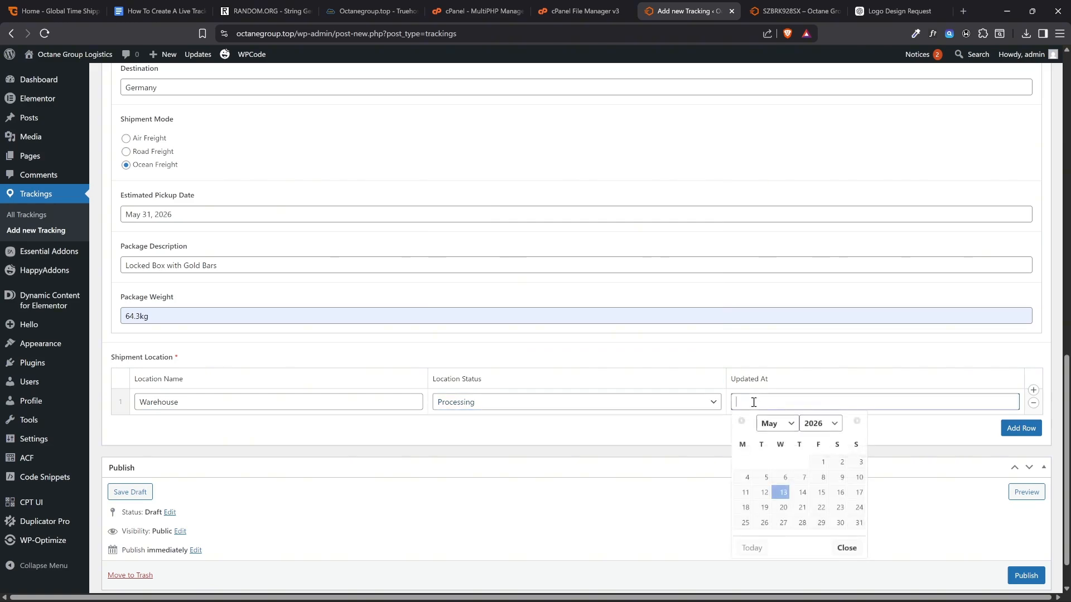
click(800, 492)
scroll(837, 502, down, 1)
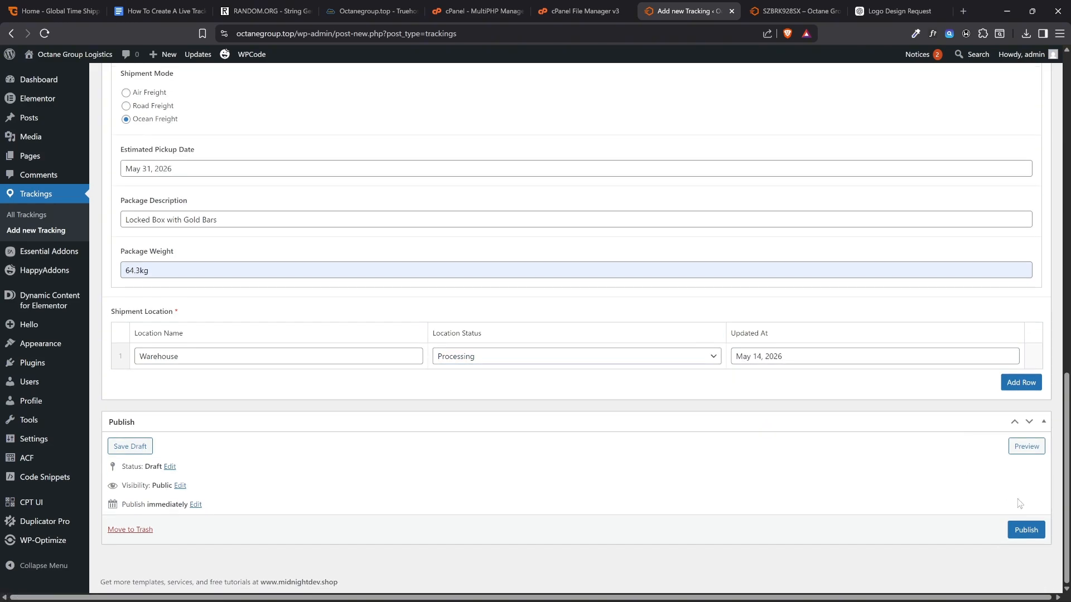
click(1026, 530)
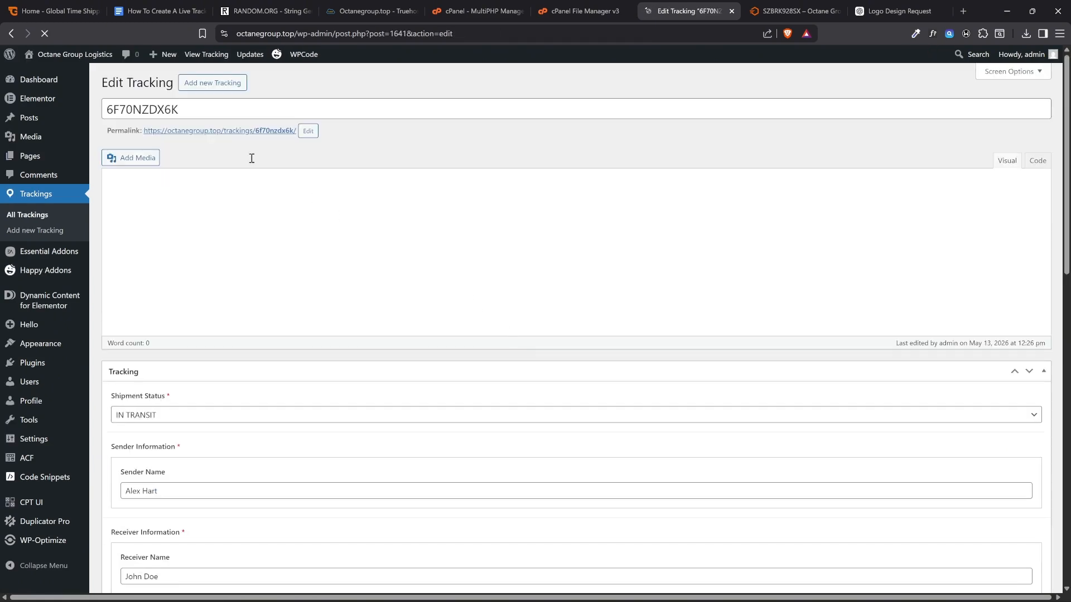
Look up the new entry's tracking ID on the live site's Tracking page and open its shipment details
drag(180, 109, 106, 109)
key(ctrl+c)
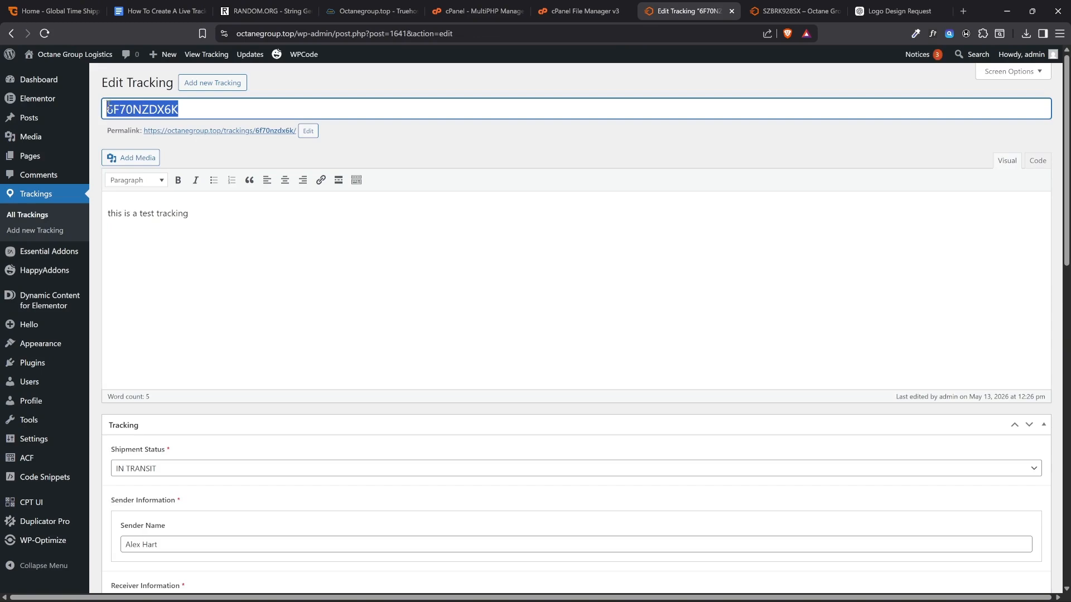
click(778, 6)
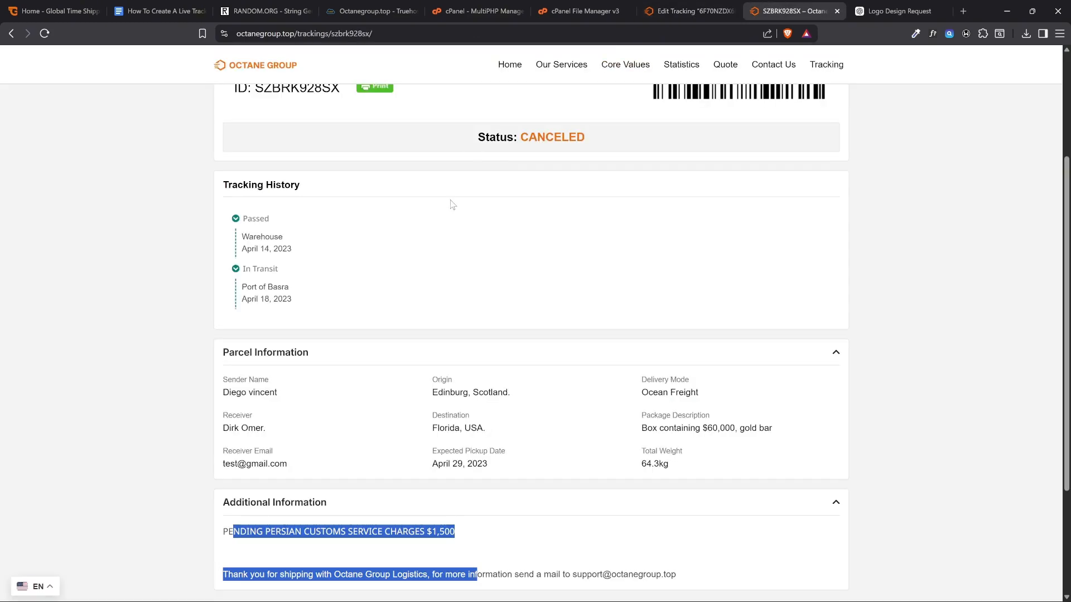
scroll(838, 87, up, 4)
click(825, 66)
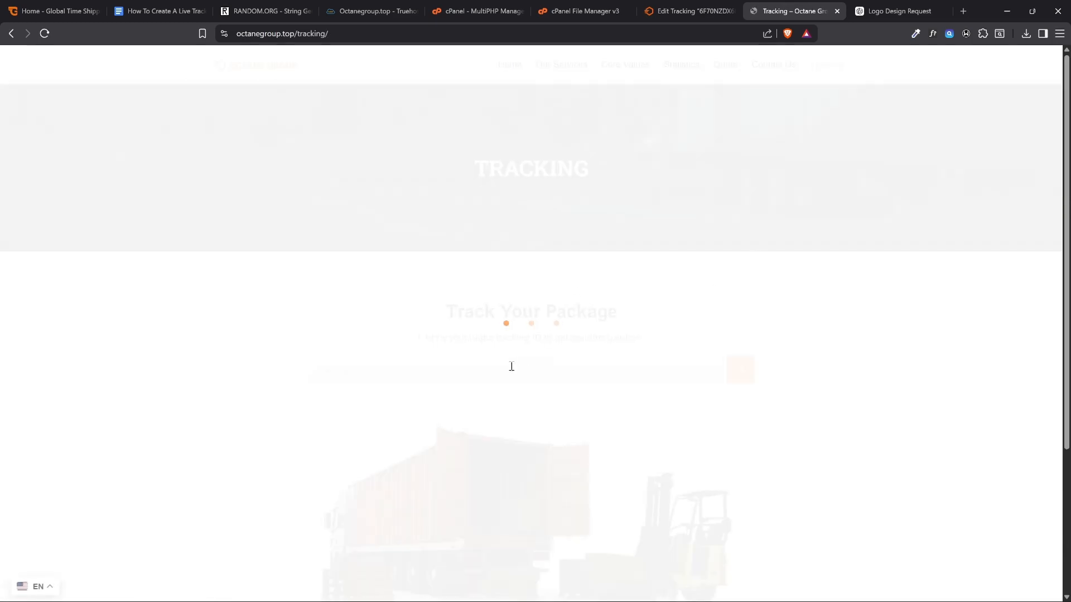
click(511, 366)
key(ctrl+v)
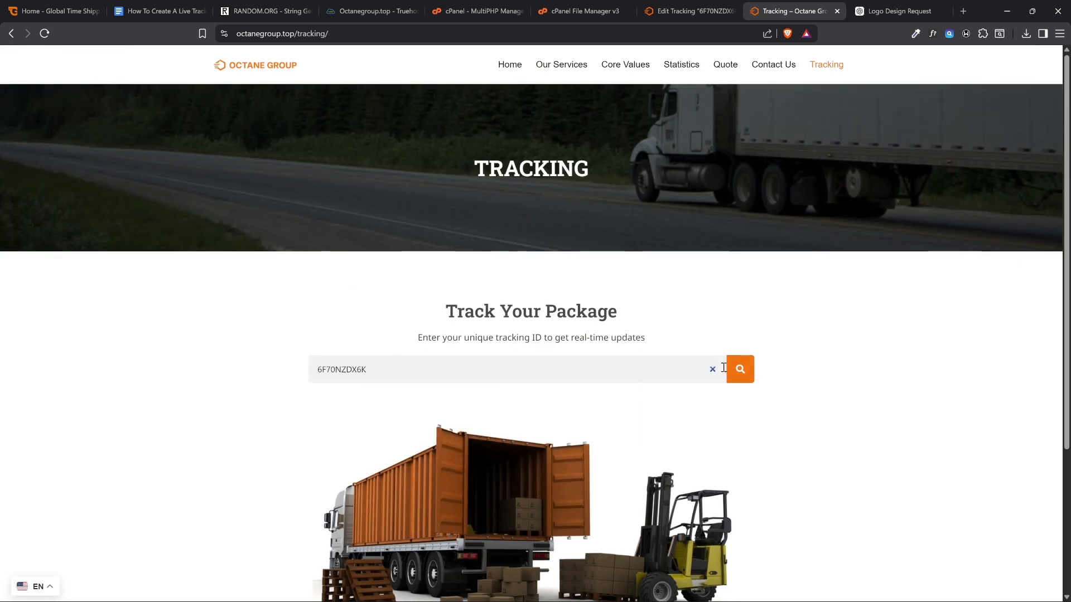
click(740, 369)
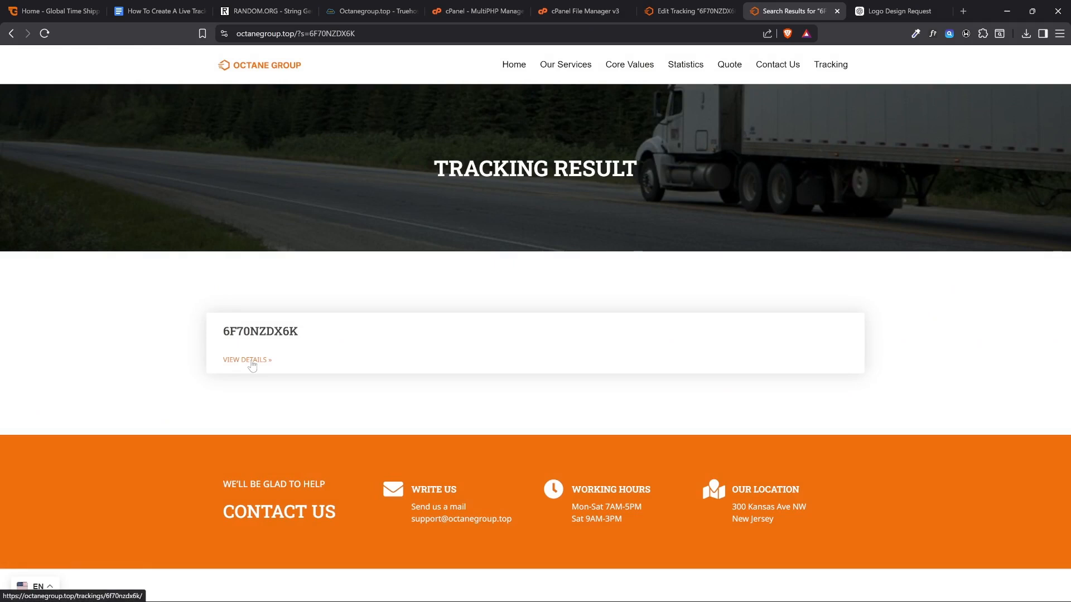
click(250, 361)
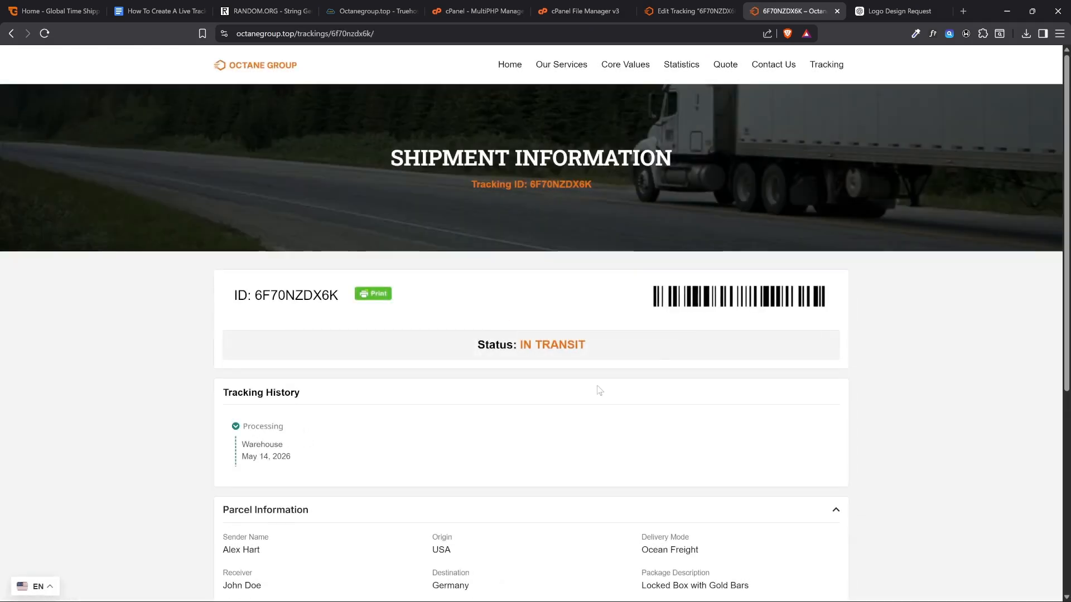
Review the Tracking History, Parcel Information and Additional Information on the new shipment's live page
scroll(281, 394, down, 3)
scroll(294, 349, down, 1)
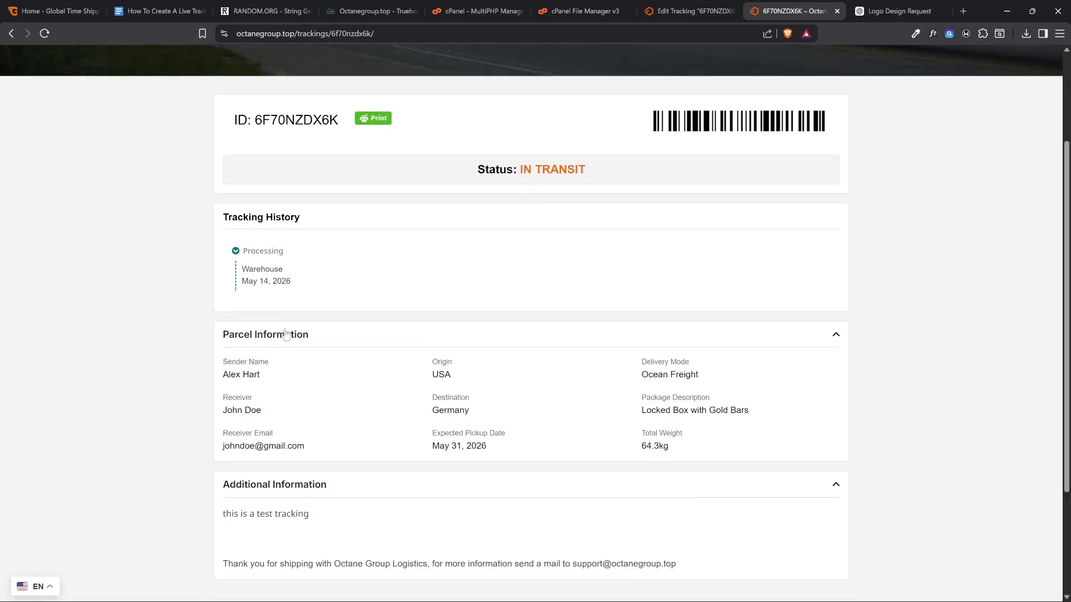
drag(223, 482, 343, 491)
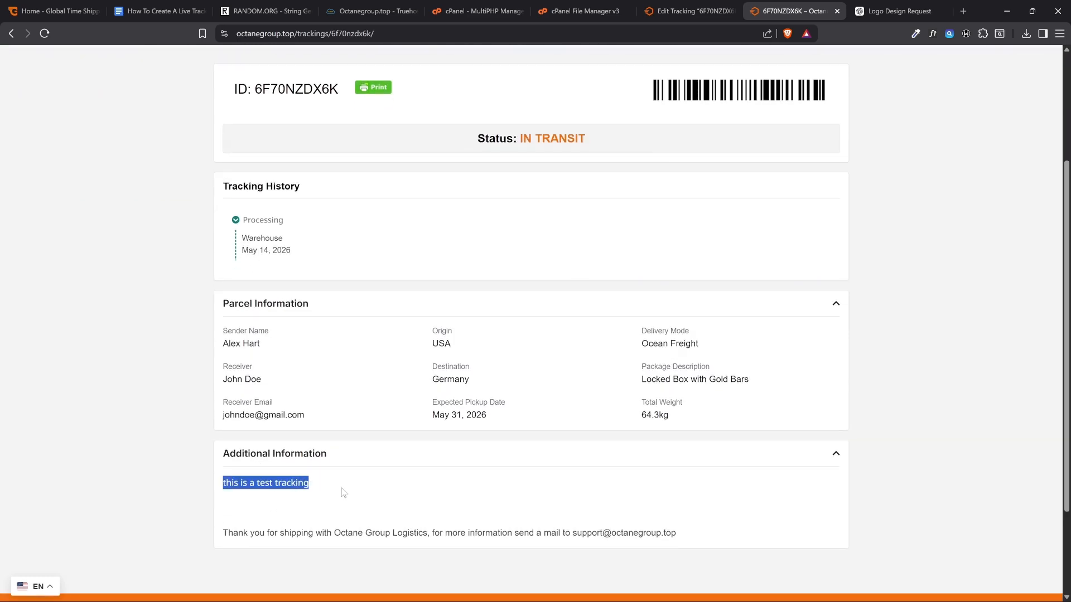
Reopen the new tracking entry from the Trackings list, set its Shipment Status to OUT FOR DELIVERY and update it
click(666, 6)
click(64, 198)
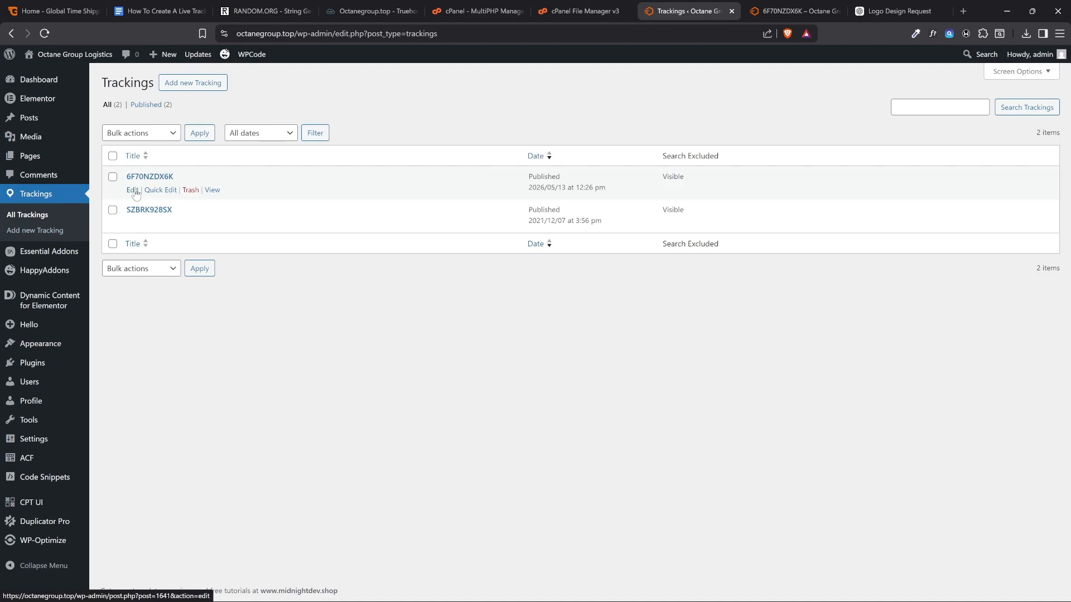
click(133, 190)
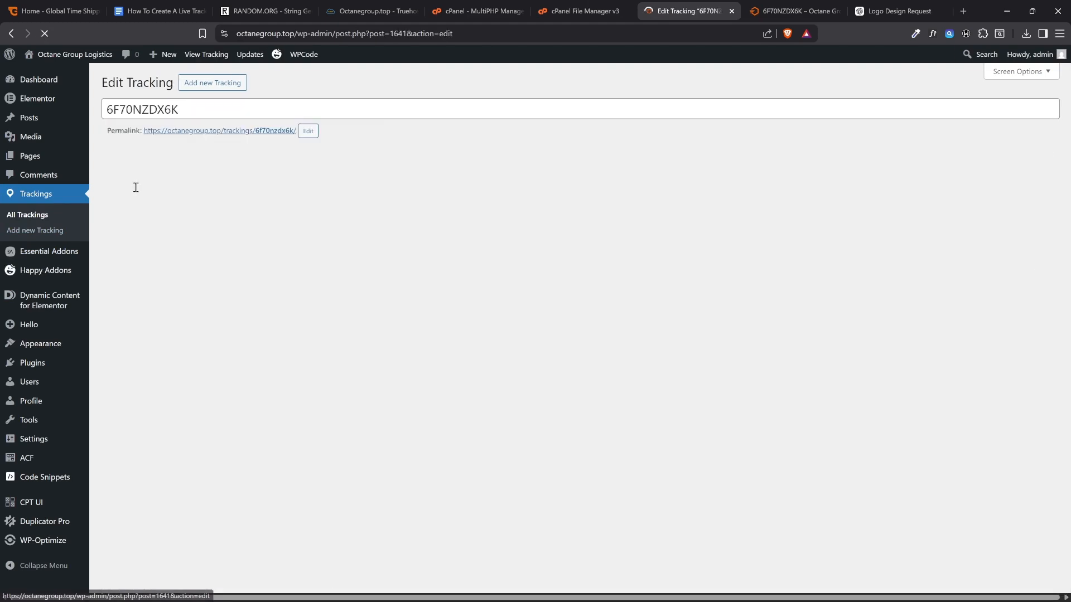
scroll(166, 471, down, 1)
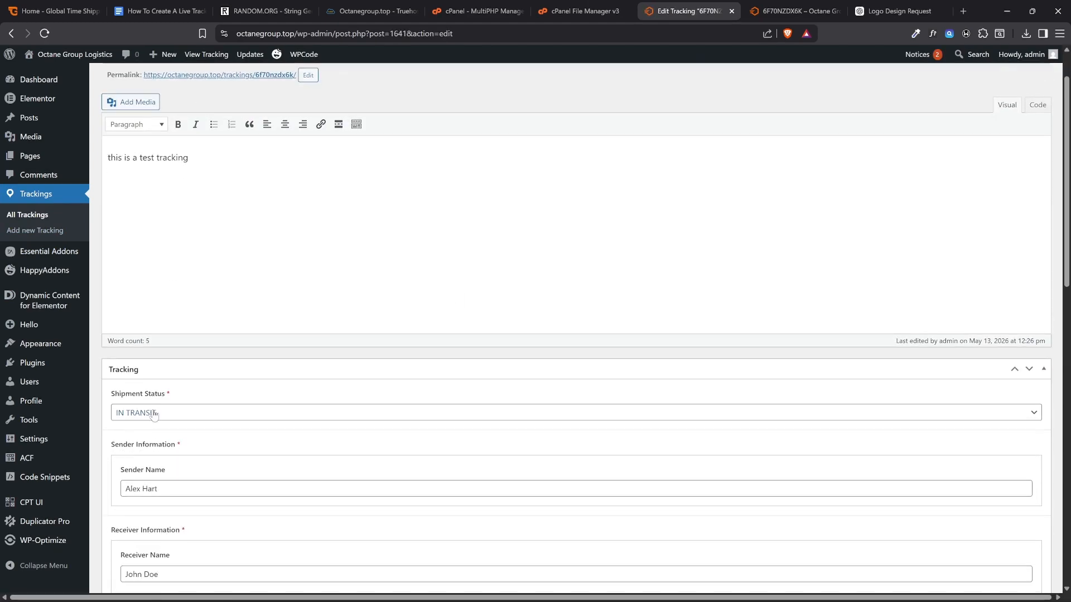
click(156, 413)
click(152, 503)
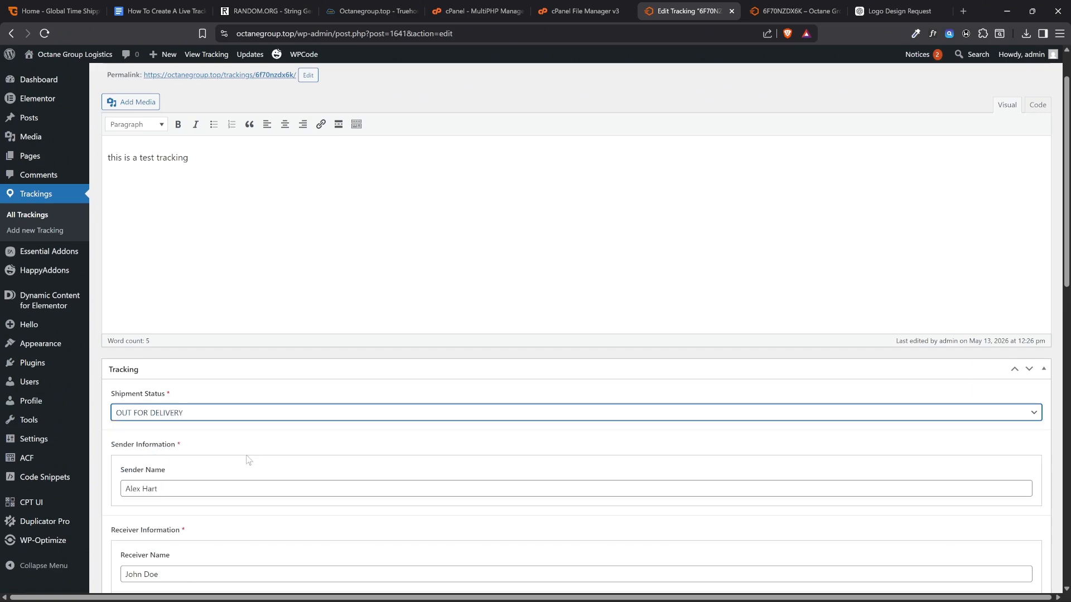
scroll(257, 455, down, 14)
click(1025, 530)
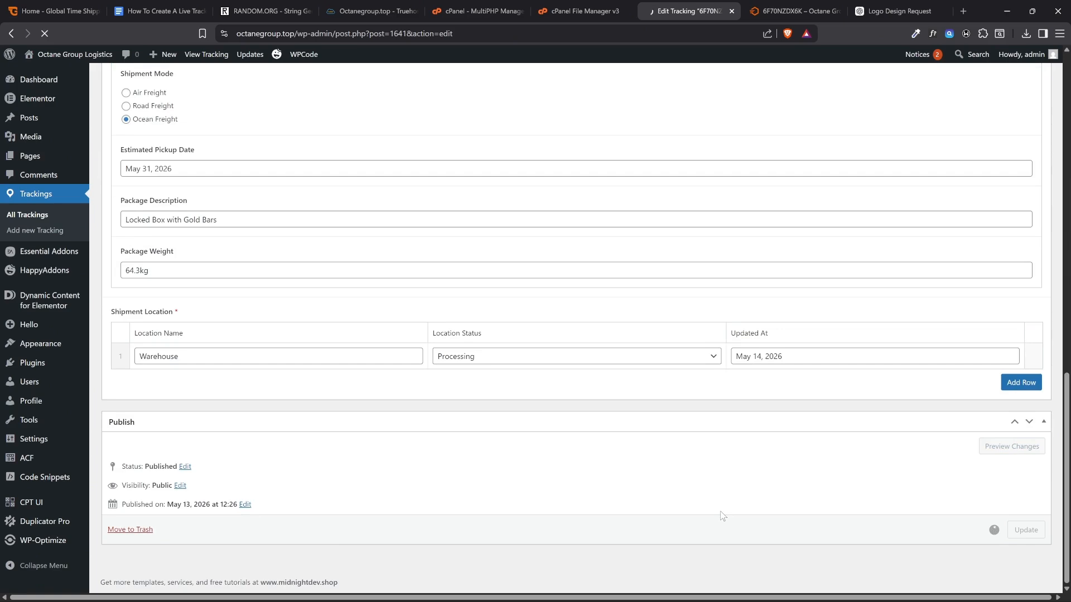
Reload the live shipment page and check the shipment status and the details below it
click(804, 7)
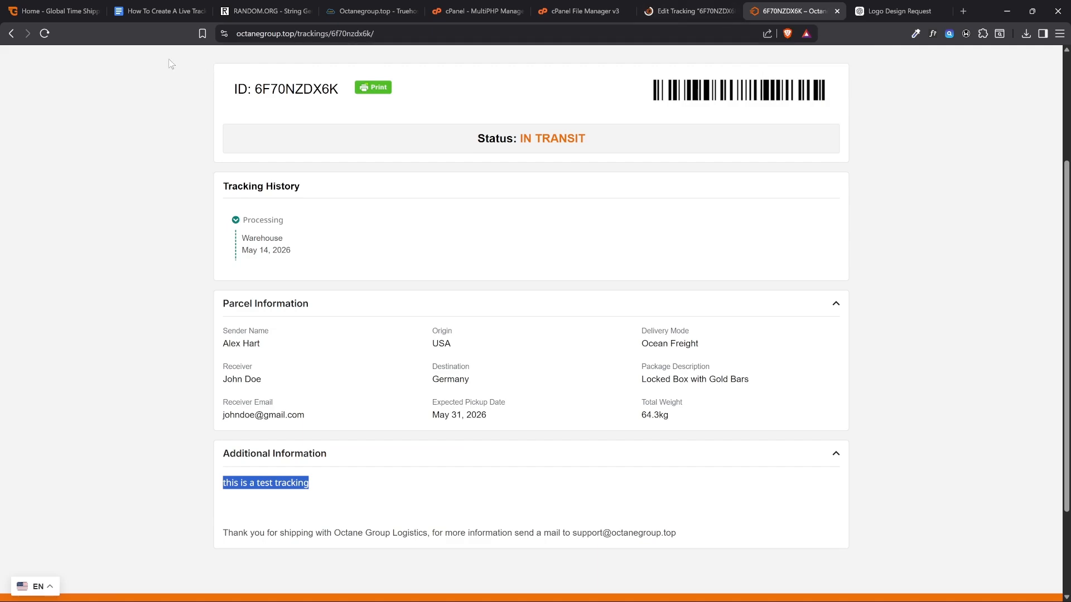
click(44, 34)
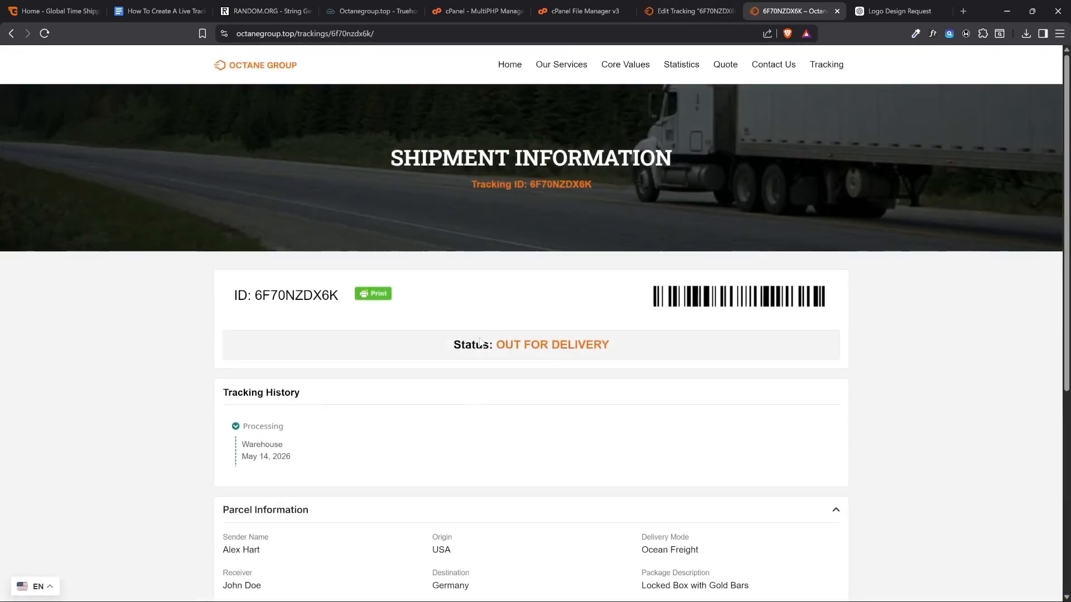
drag(493, 345, 604, 347)
click(647, 349)
scroll(642, 335, down, 5)
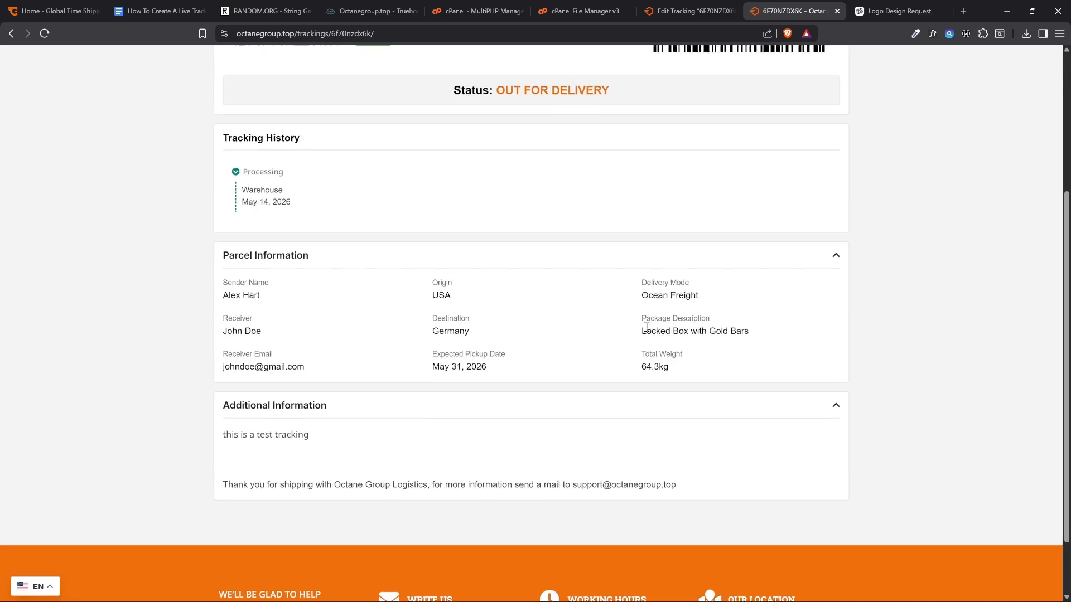
scroll(638, 317, up, 5)
scroll(395, 332, down, 2)
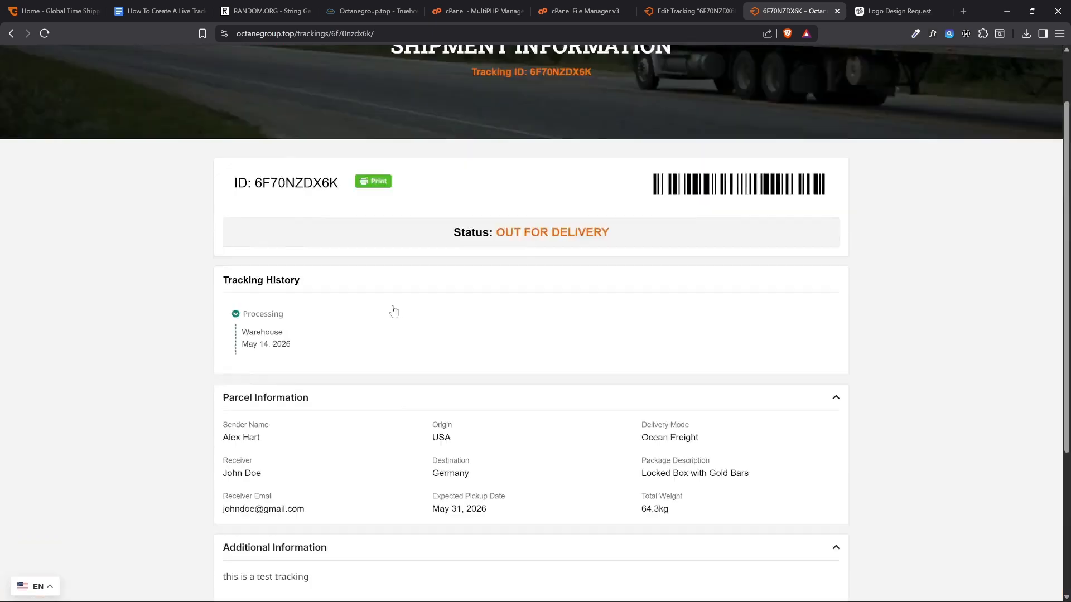
scroll(394, 310, up, 2)
scroll(656, 285, down, 2)
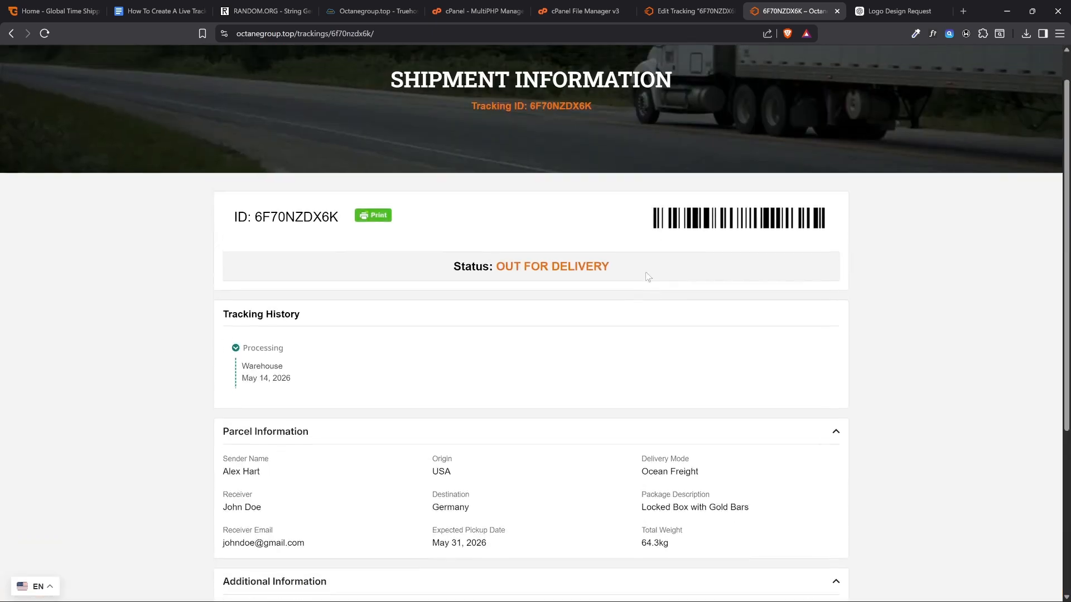
scroll(656, 285, up, 2)
Consult the guide document for the admin password change item and the default admin login details
click(159, 11)
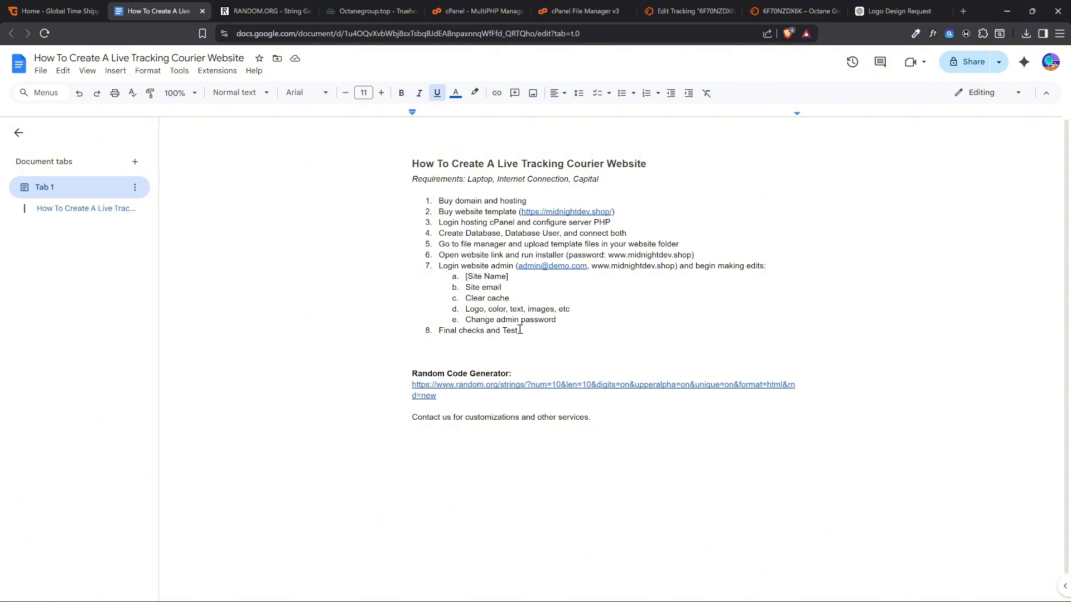
drag(477, 321, 559, 322)
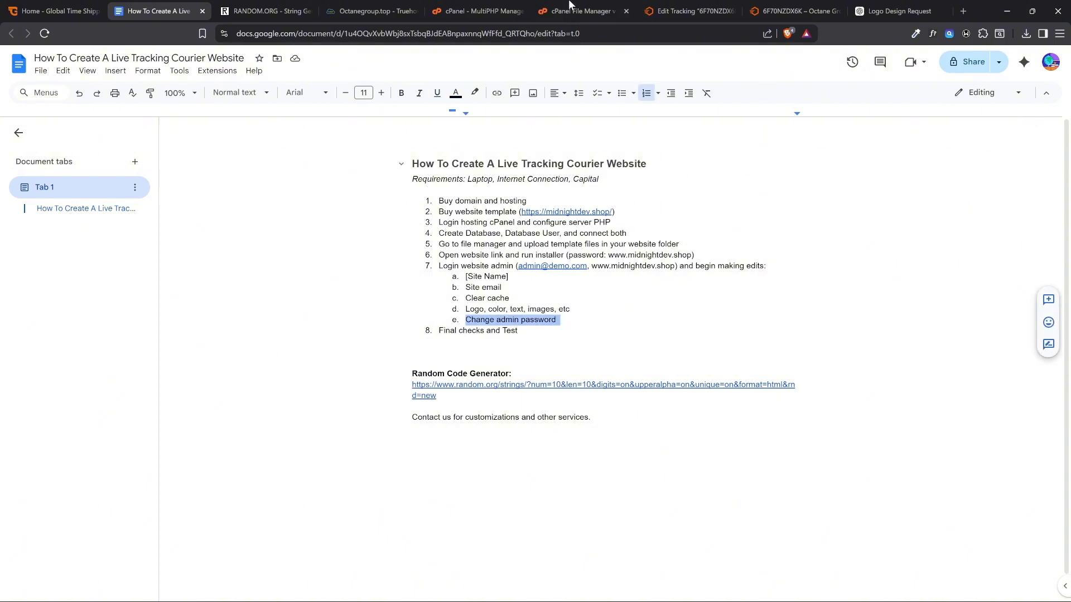
click(689, 10)
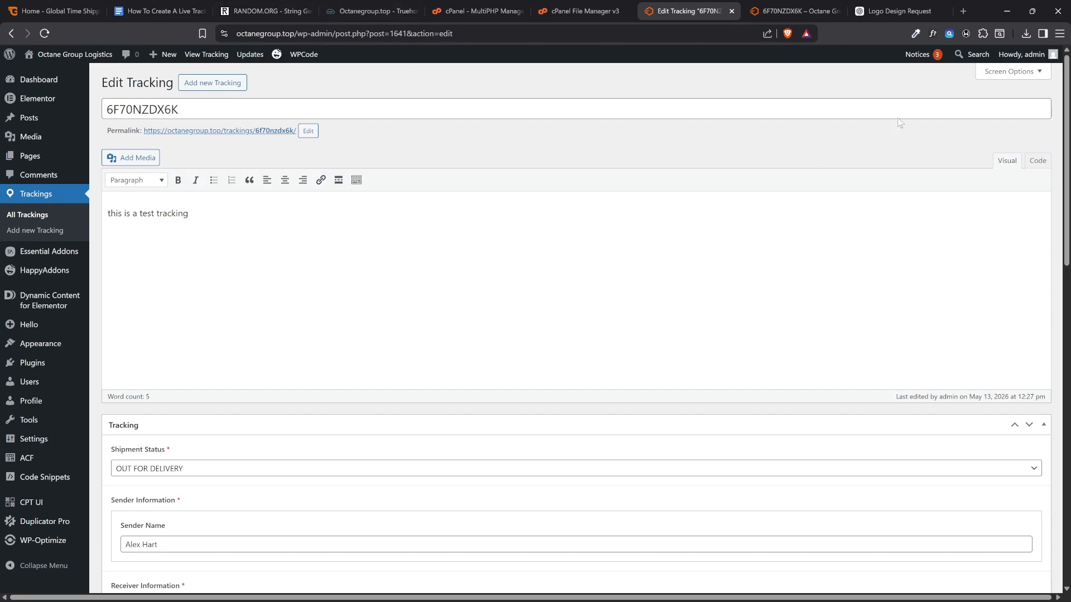
click(159, 11)
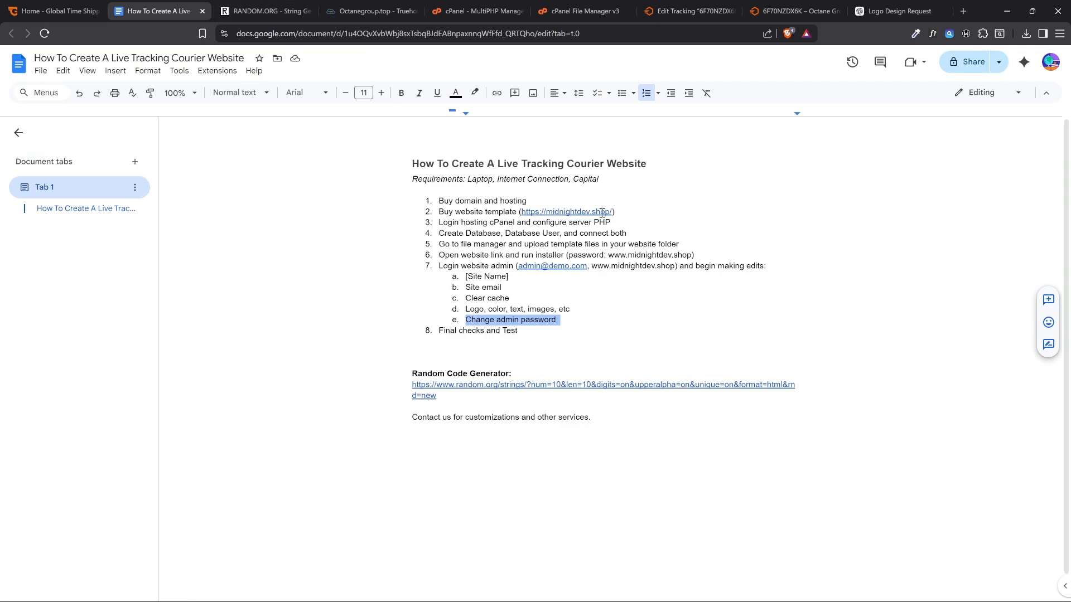
drag(592, 266, 675, 266)
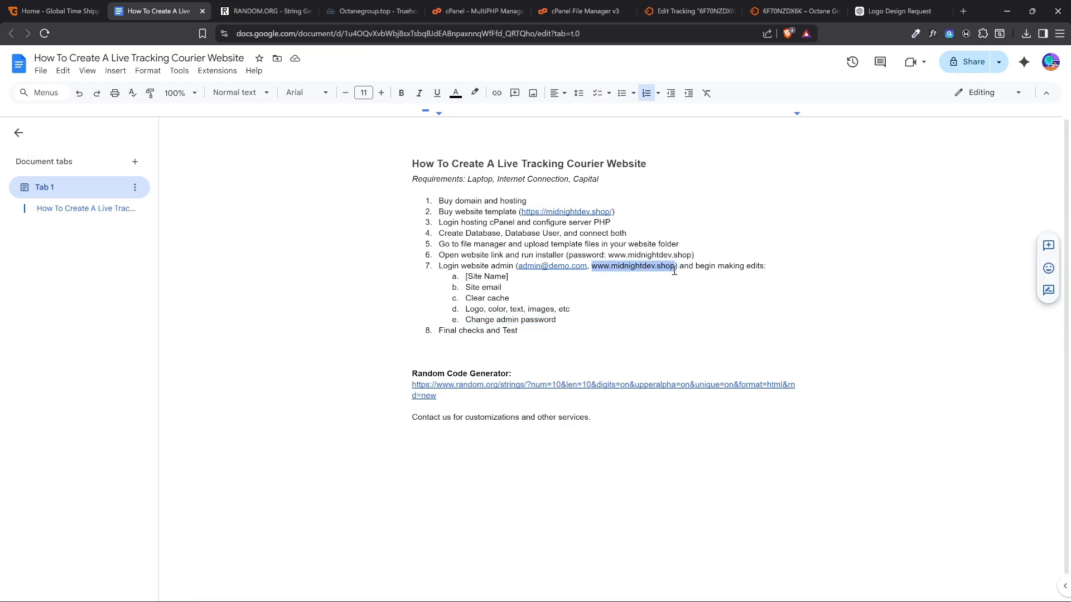
Open the admin user's profile in WordPress and examine the account email field under Contact Info
click(648, 6)
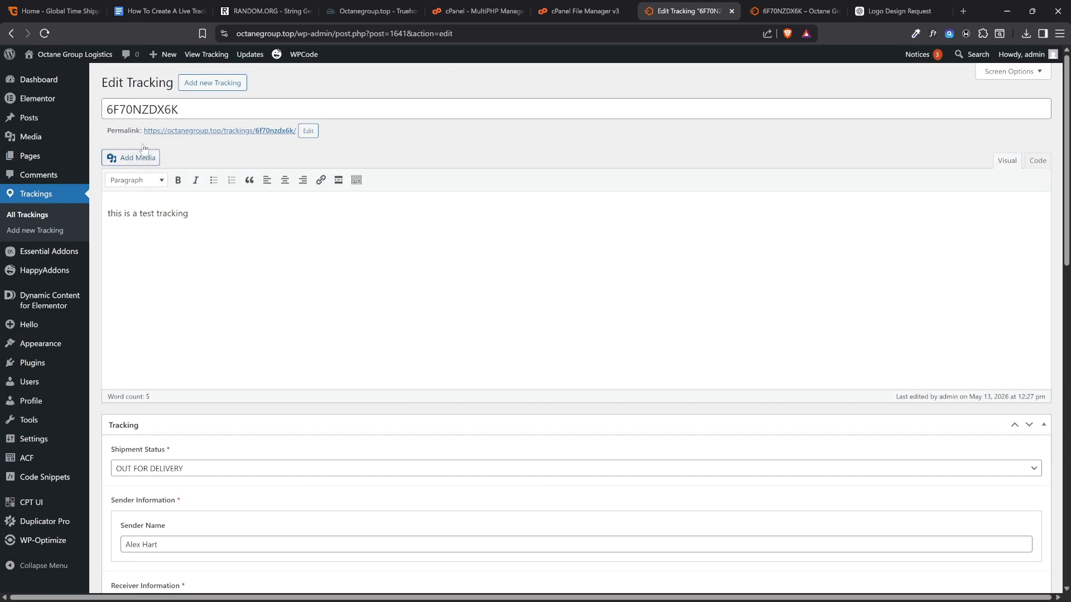
mouse_move(1023, 56)
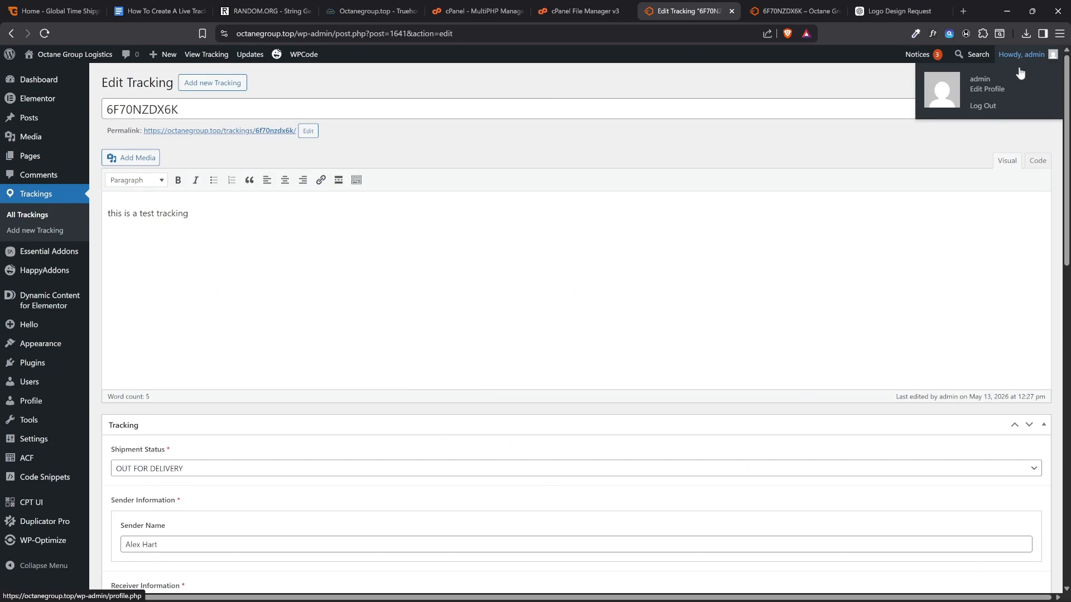
click(985, 94)
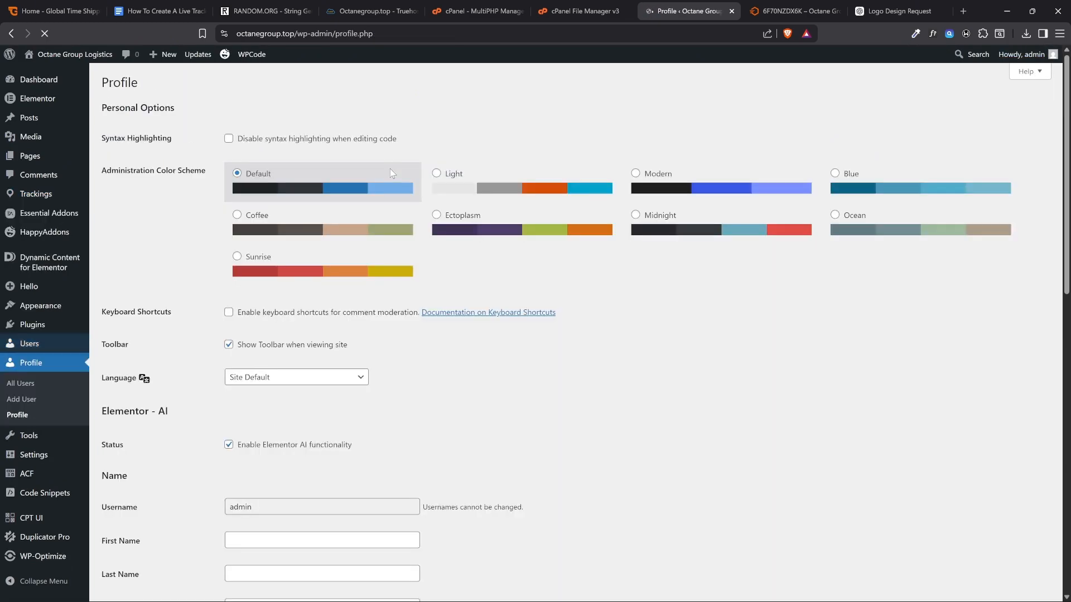
scroll(390, 168, down, 4)
scroll(389, 168, down, 2)
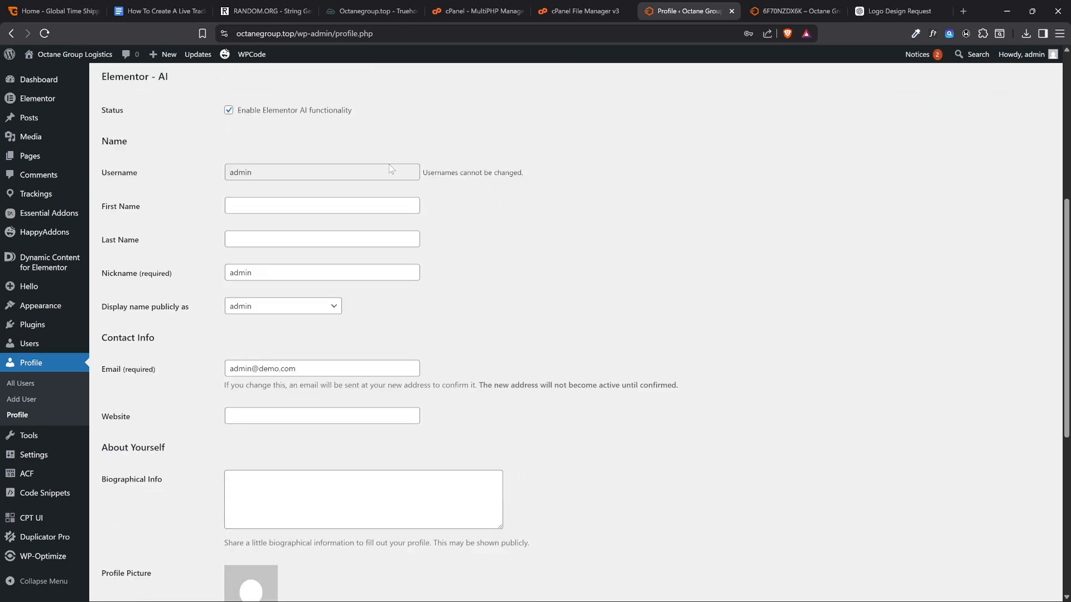
scroll(390, 165, down, 2)
drag(313, 256, 225, 265)
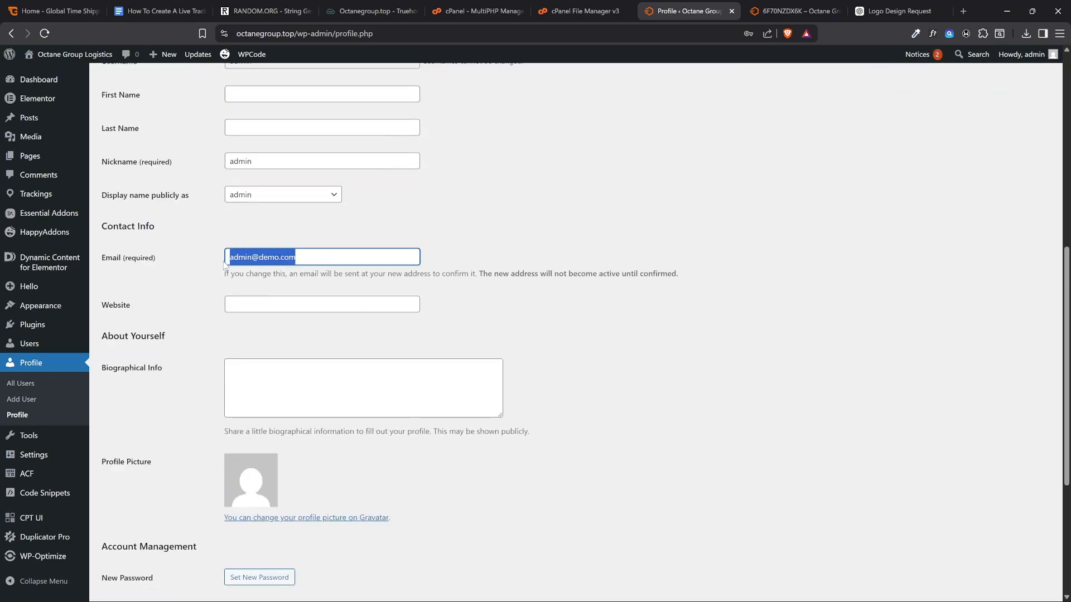
click(286, 251)
Generate a new password for the admin account under Account Management without updating the profile
scroll(288, 246, down, 4)
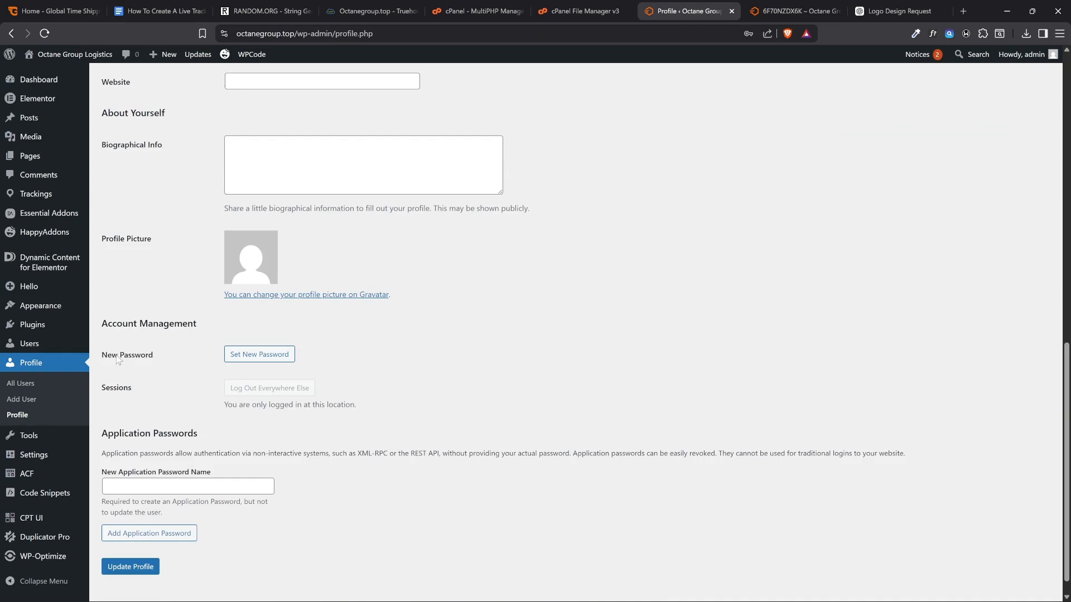
click(236, 360)
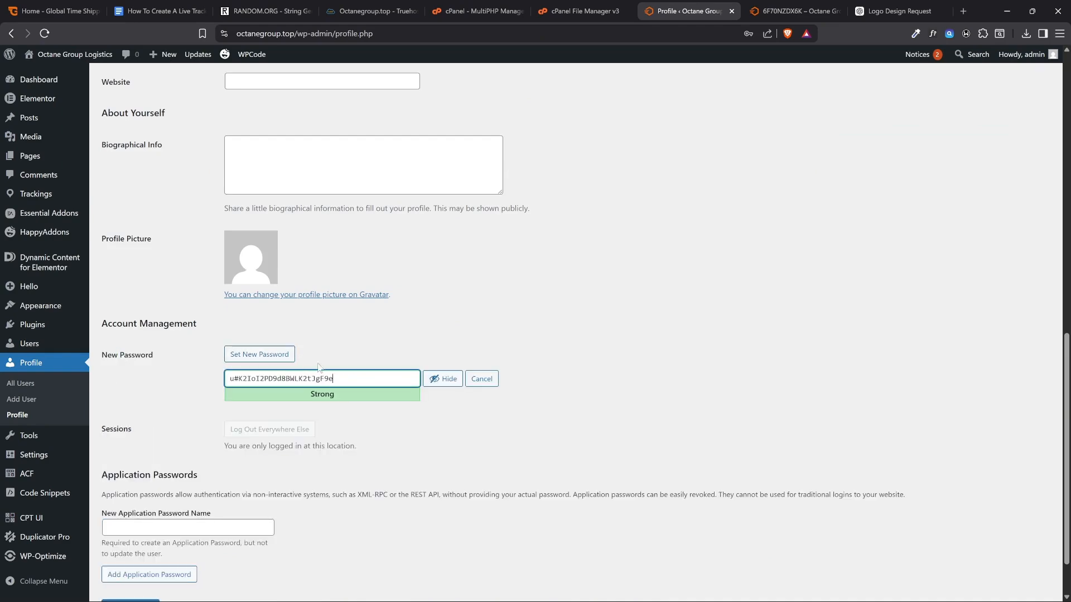
scroll(332, 344, down, 1)
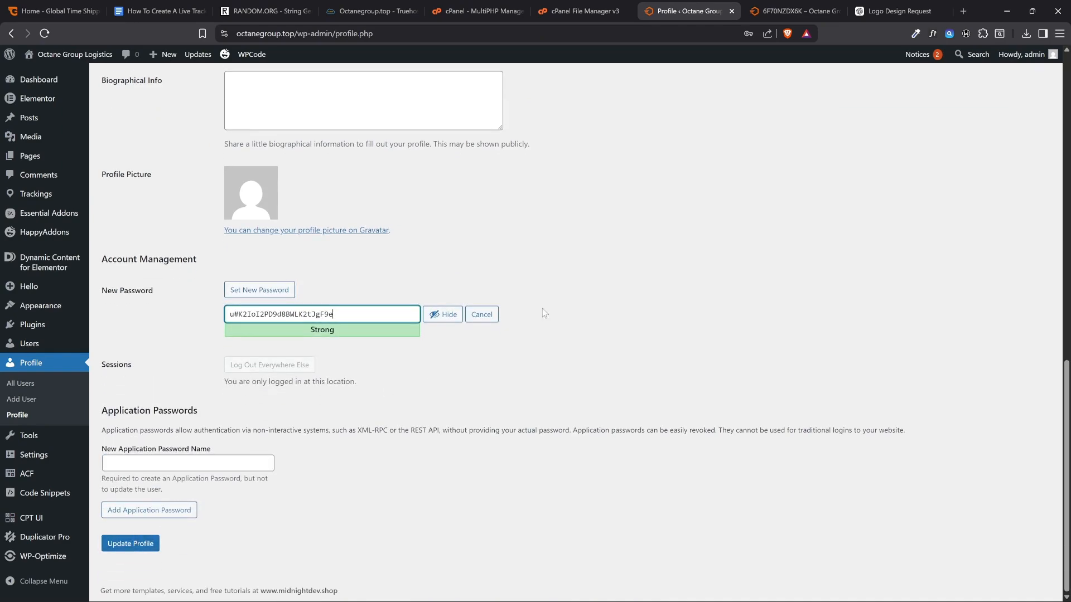
scroll(650, 274, up, 12)
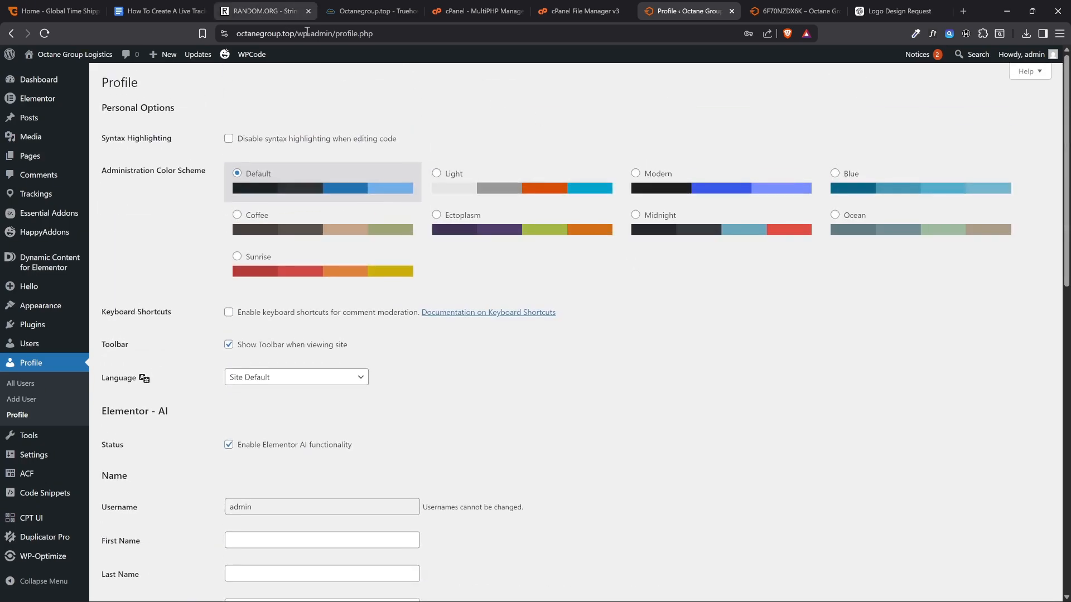
Return to the live shipment page and look over its status, history and parcel details once more
click(791, 11)
scroll(756, 187, down, 6)
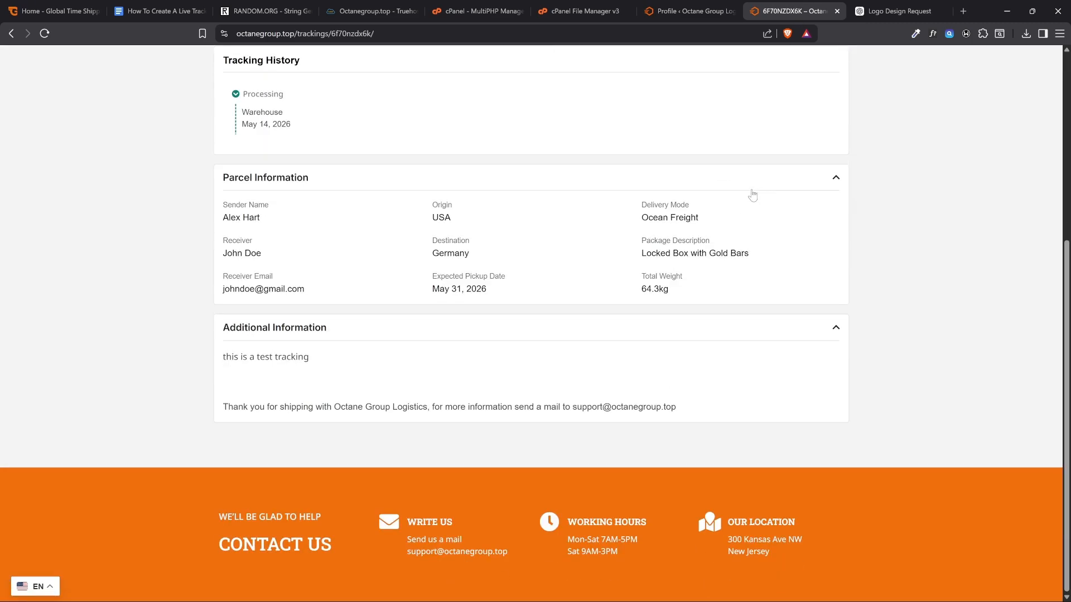
scroll(751, 196, up, 6)
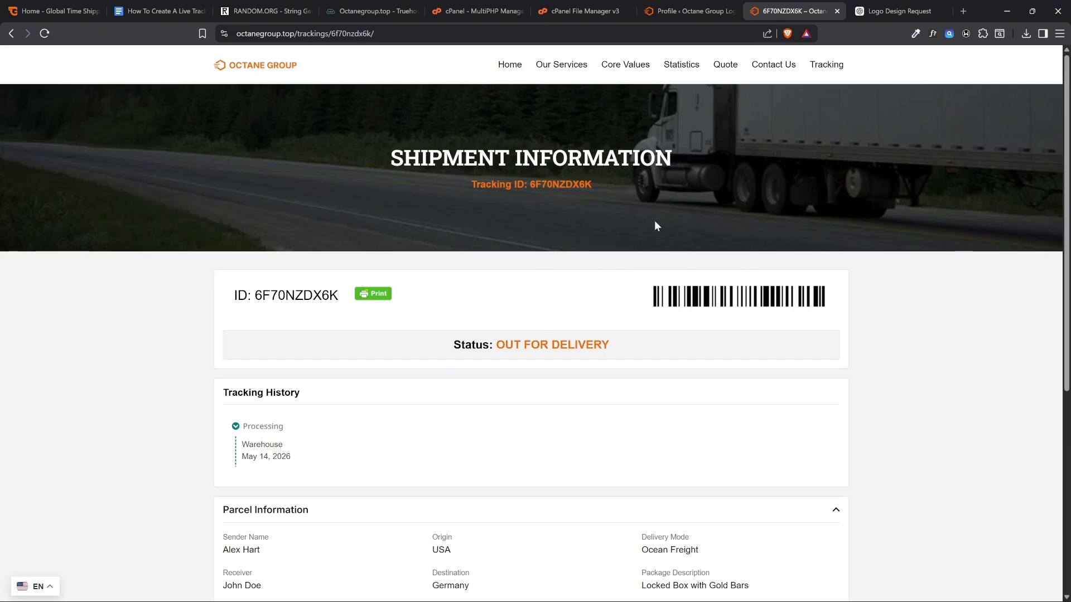
scroll(799, 262, down, 5)
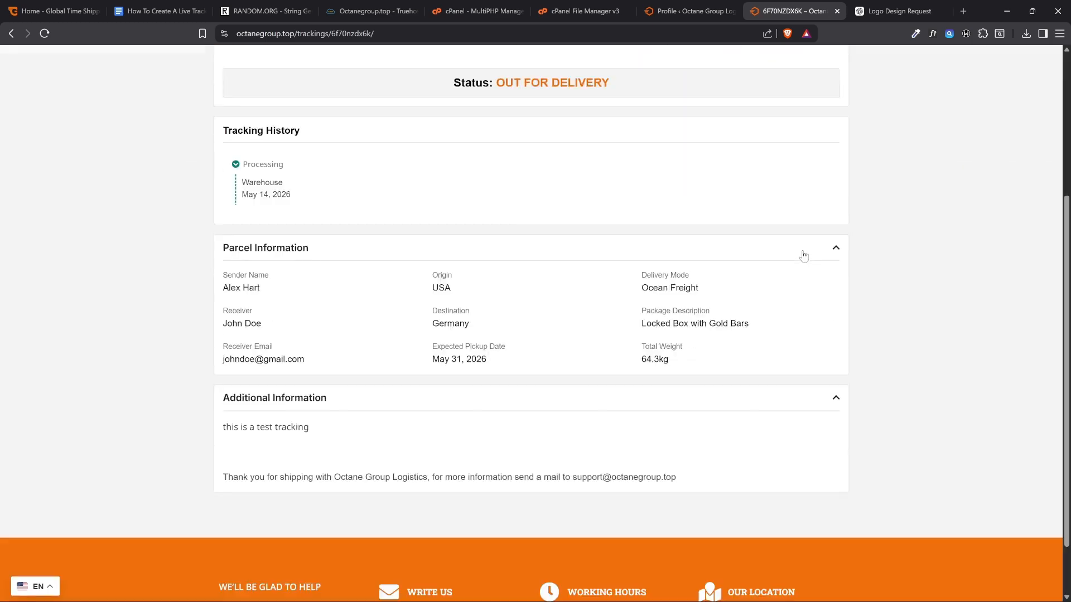
scroll(799, 261, up, 5)
scroll(725, 301, down, 5)
scroll(705, 284, up, 5)
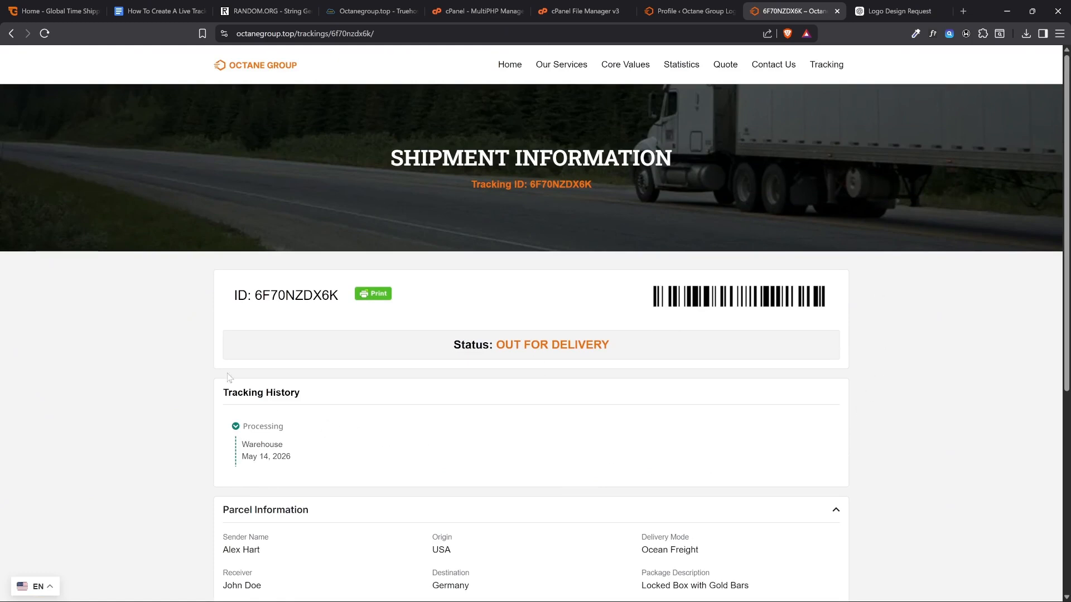
scroll(579, 210, down, 4)
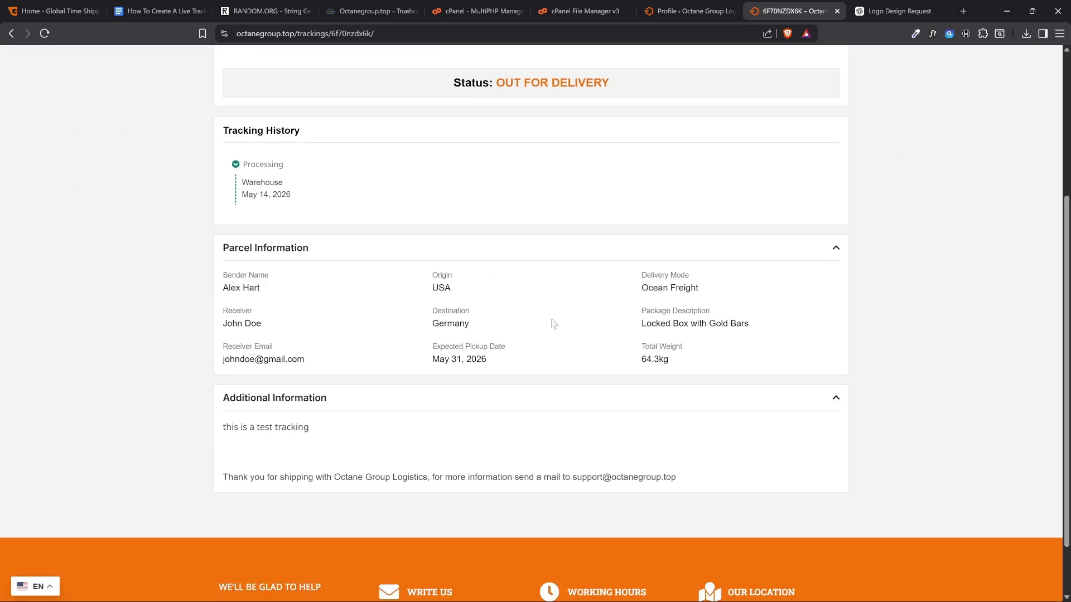
scroll(553, 323, up, 5)
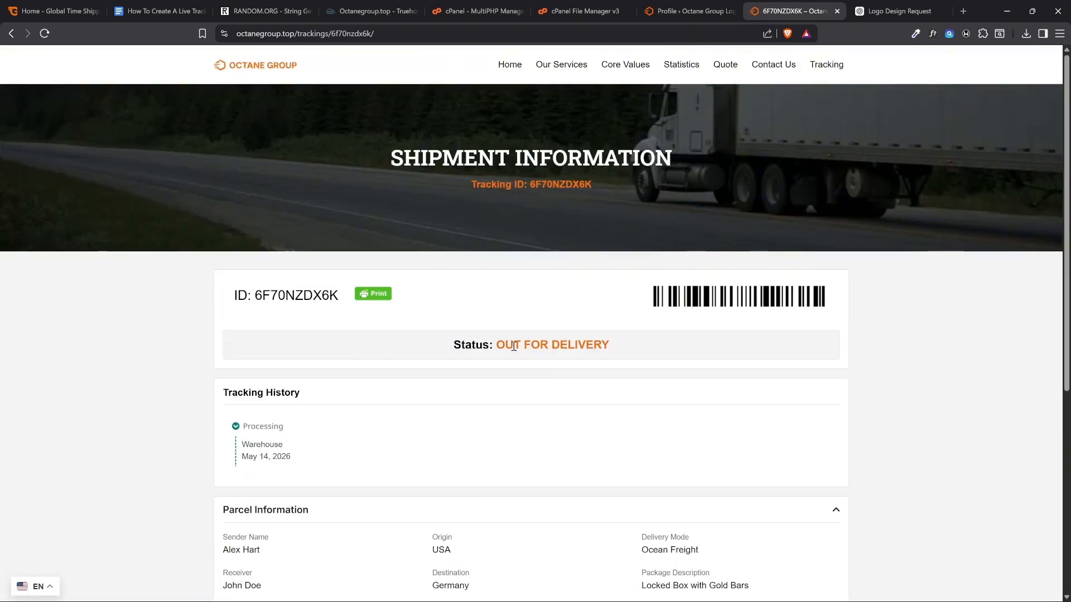
scroll(513, 347, down, 4)
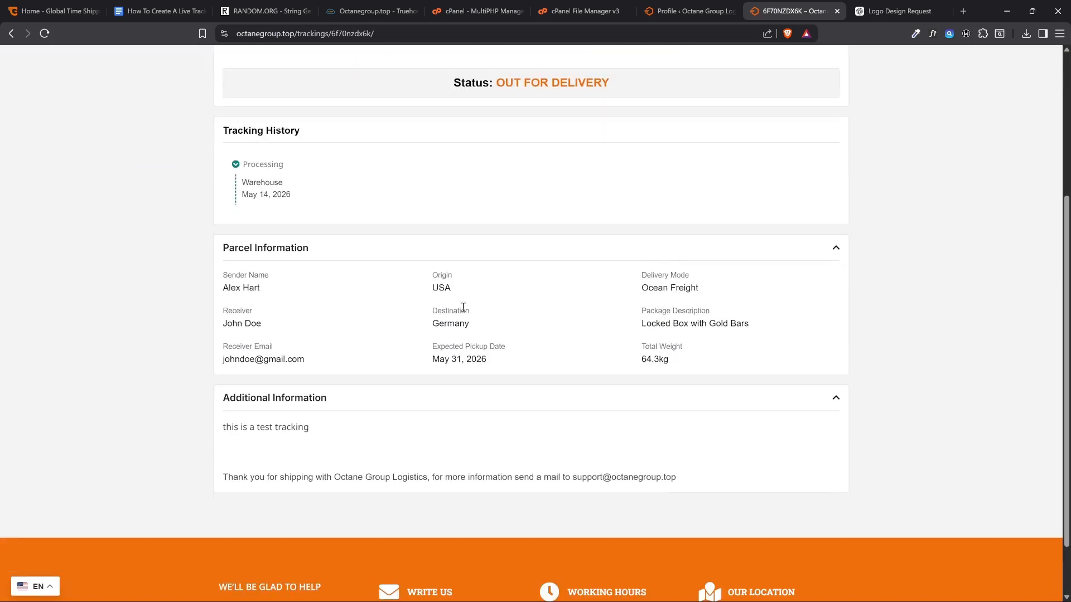
scroll(462, 308, up, 1)
scroll(526, 354, down, 2)
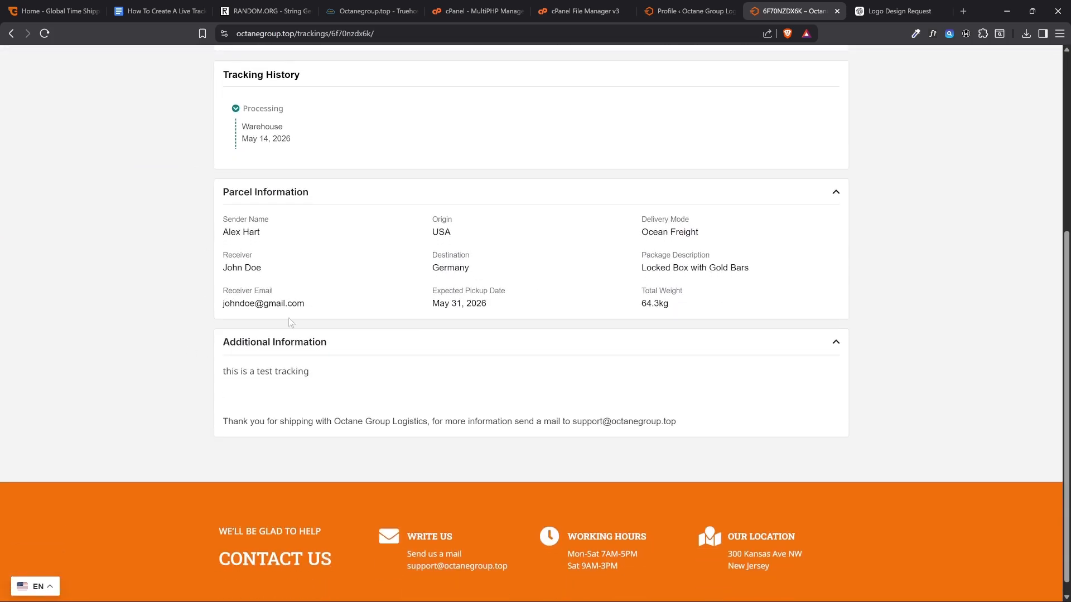
scroll(344, 468, up, 5)
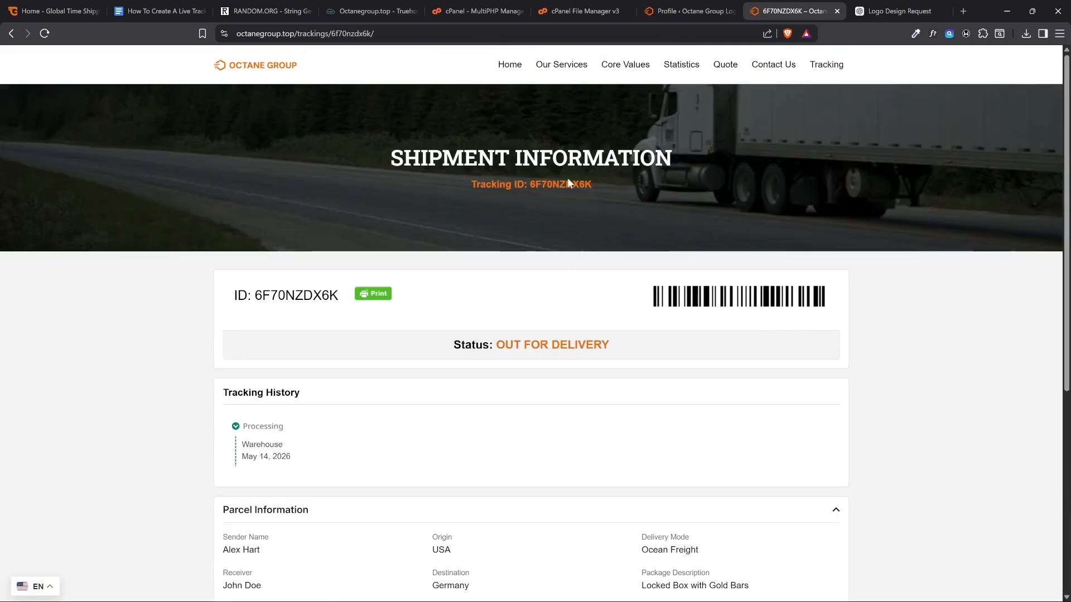
Open midnightdev.shop in a new tab and examine its contact options for custom website help before returning to the shipment page
click(958, 11)
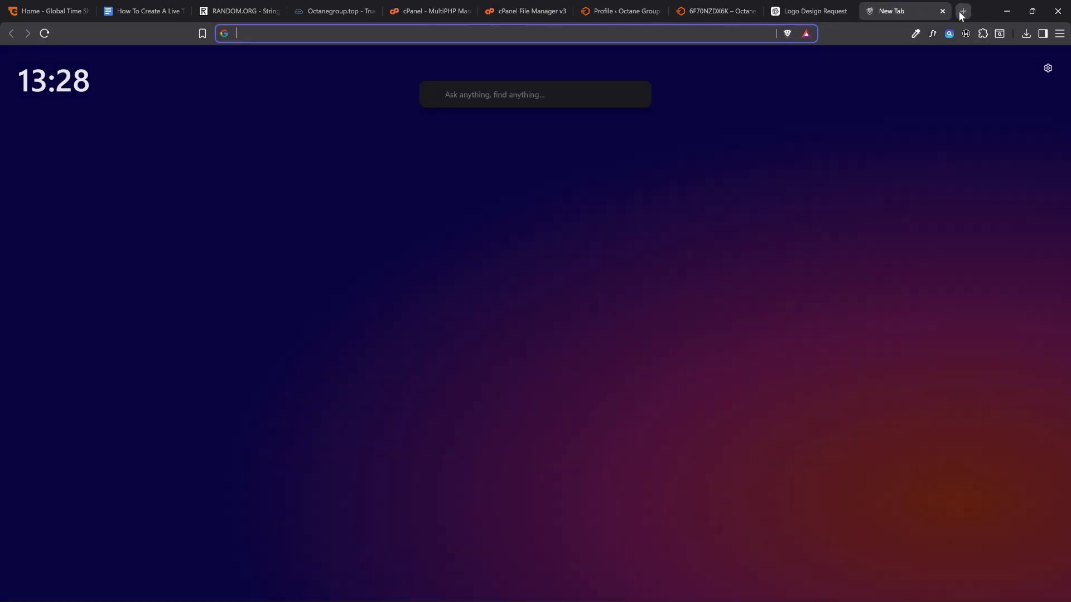
text(midn)
key(Return)
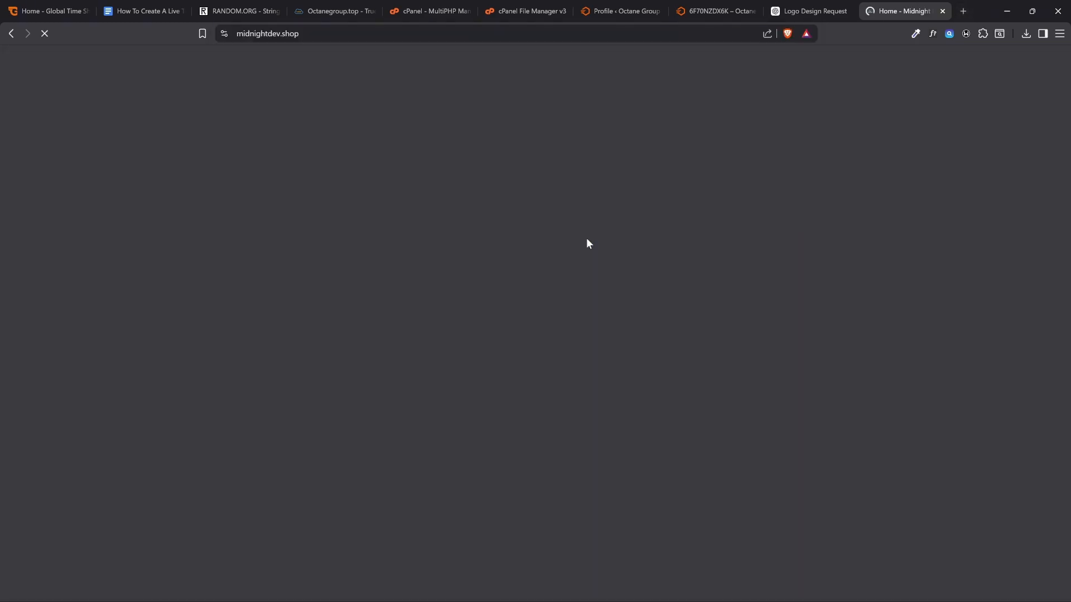
scroll(461, 262, down, 20)
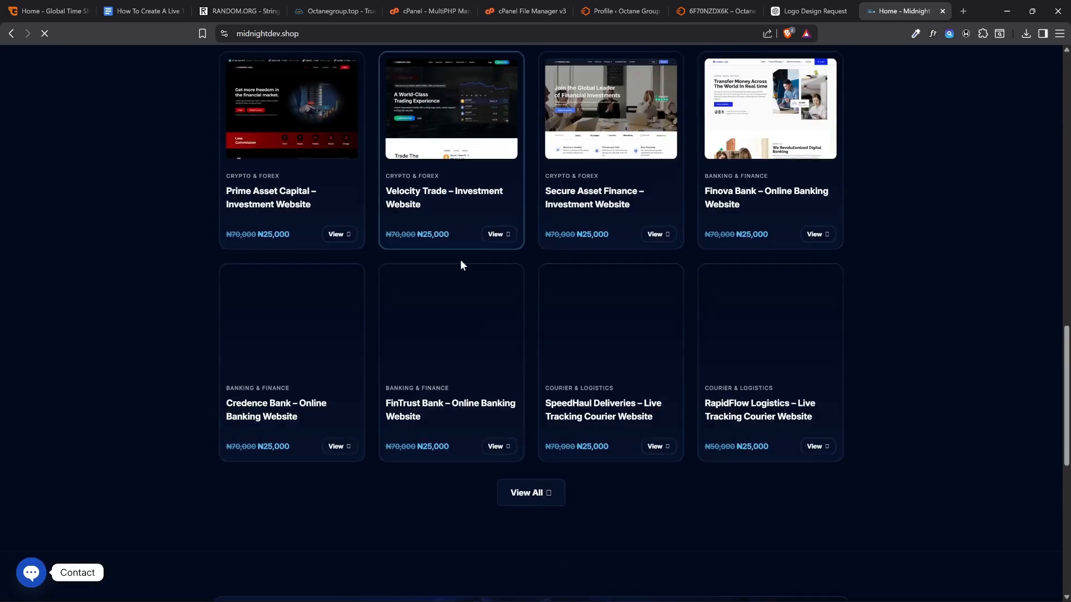
click(33, 572)
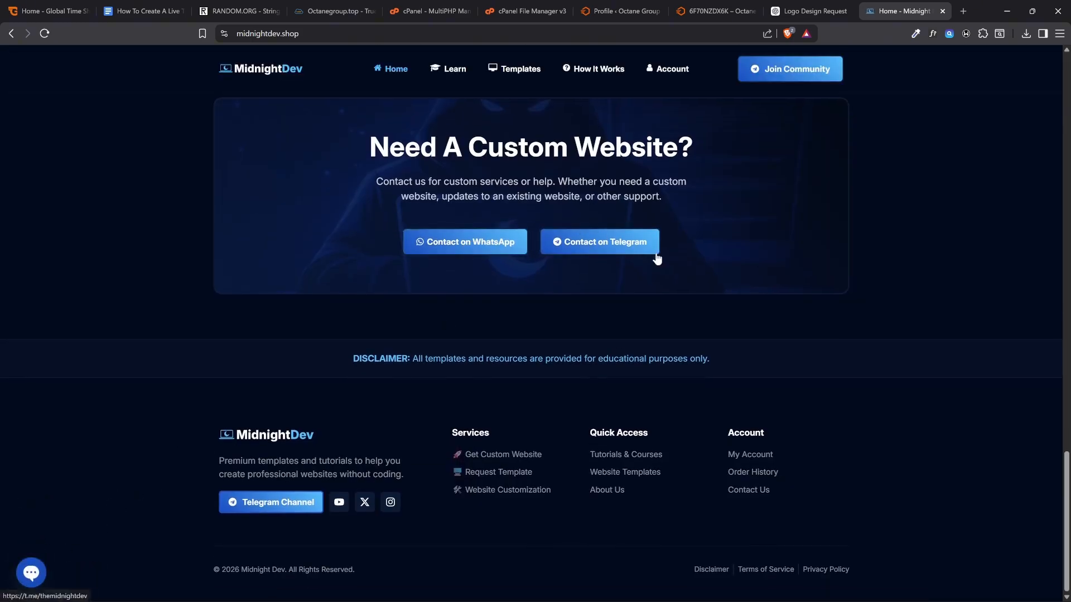
click(743, 6)
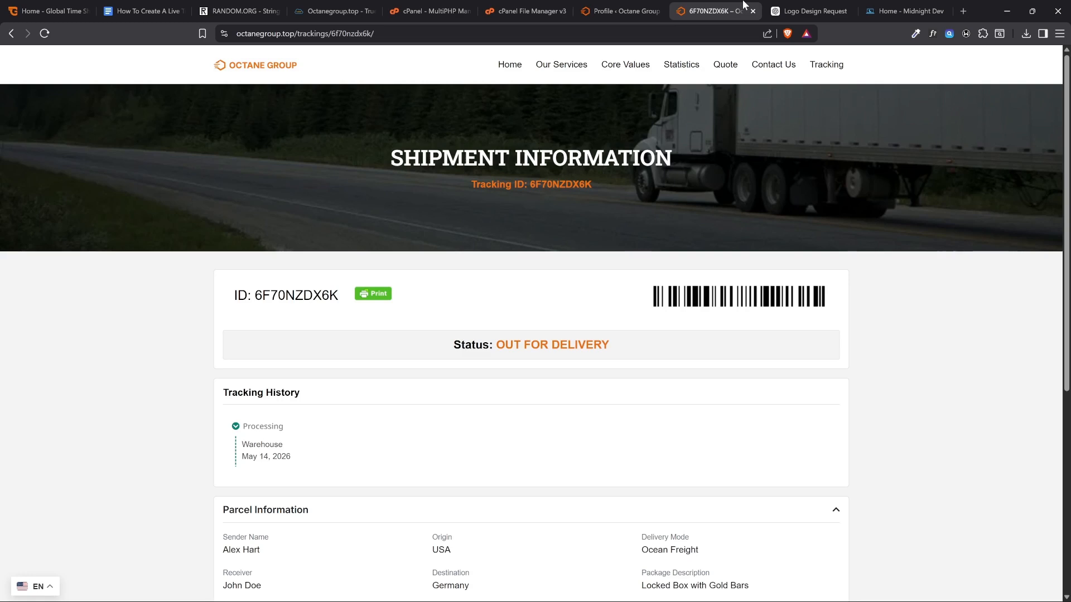